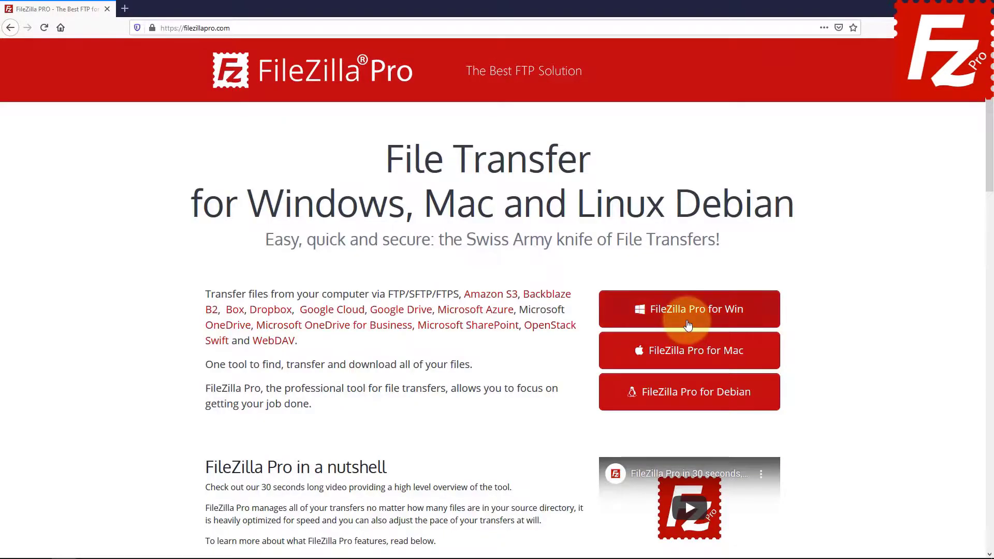
- Choose 'FileZilla Pro for Win' on filezillapro.com to get the Windows installer
{"action": "left_click", "coordinate": [645, 310]}
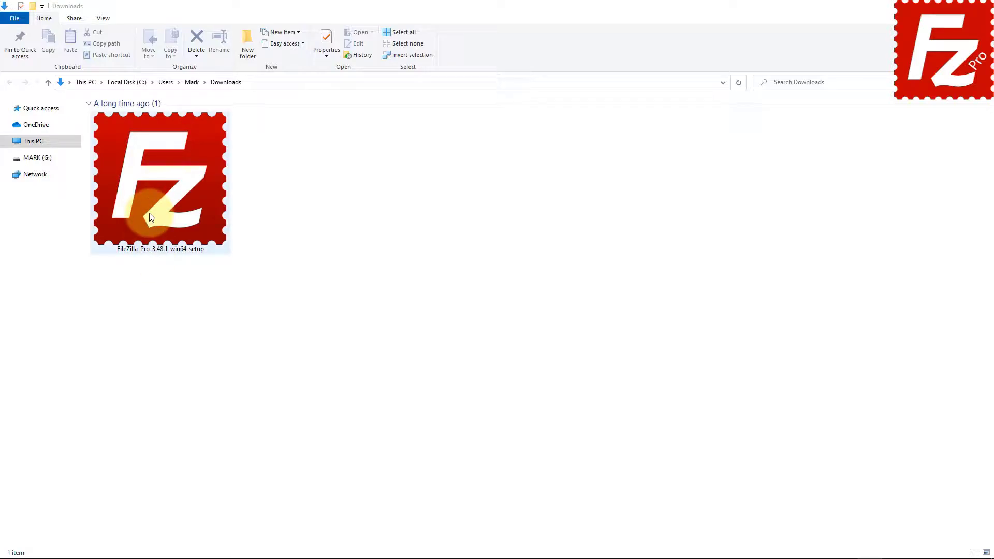
- Run FileZilla_Pro_3.48.1_win64-setup from Downloads and allow it in User Account Control
{"action": "double_click", "coordinate": [151, 233]}
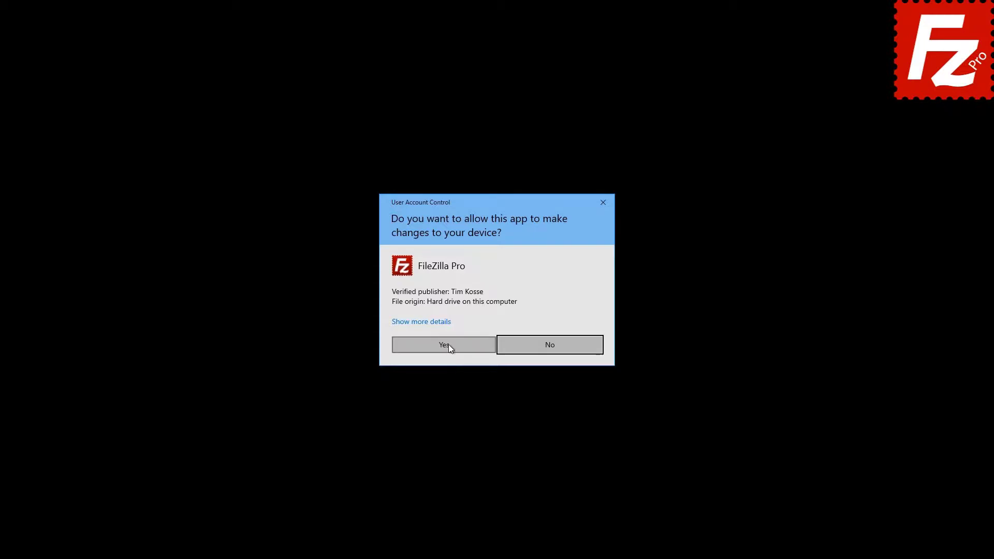
{"action": "left_click", "coordinate": [448, 343]}
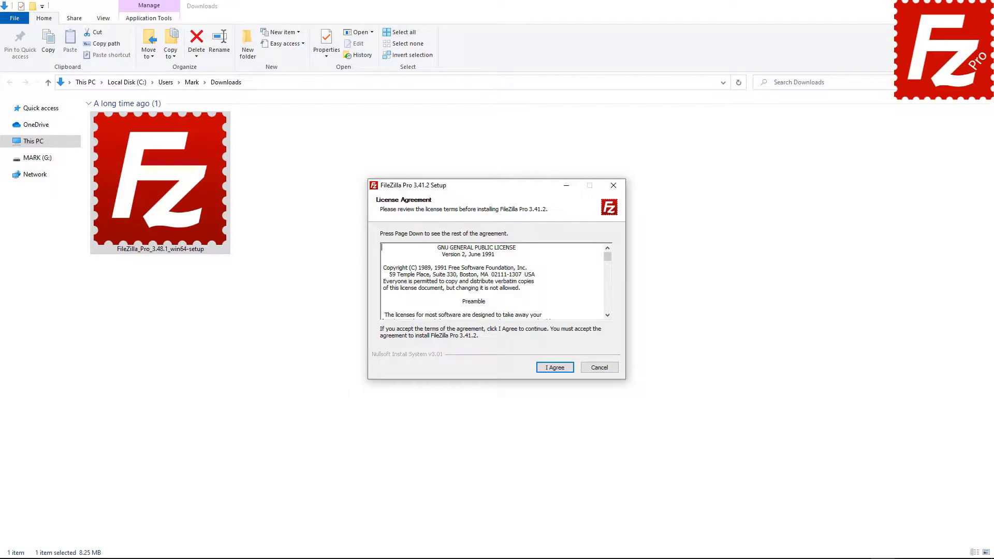
- Install FileZilla Pro for all users with a desktop icon and default folder, starting it afterwards
{"action": "left_click", "coordinate": [554, 366]}
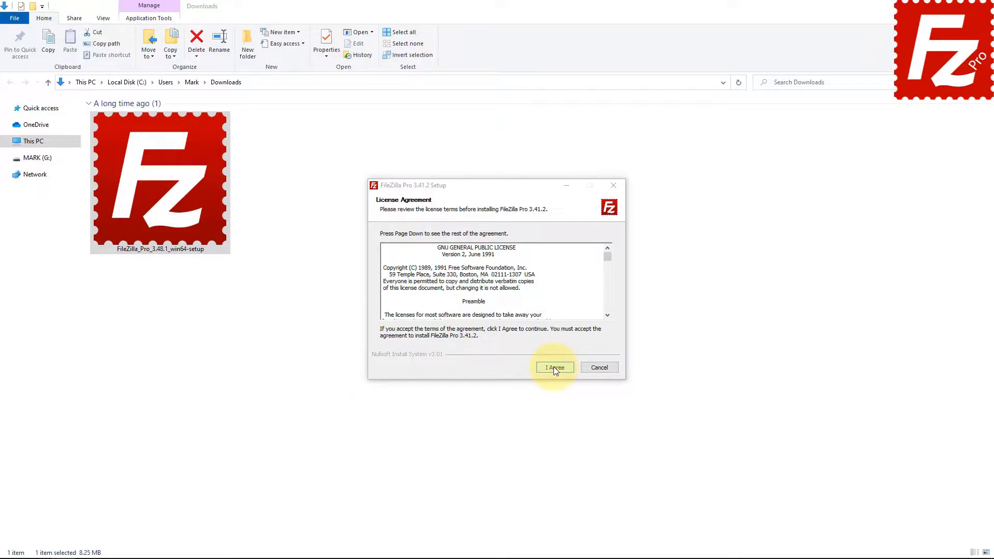
{"action": "left_click", "coordinate": [553, 367]}
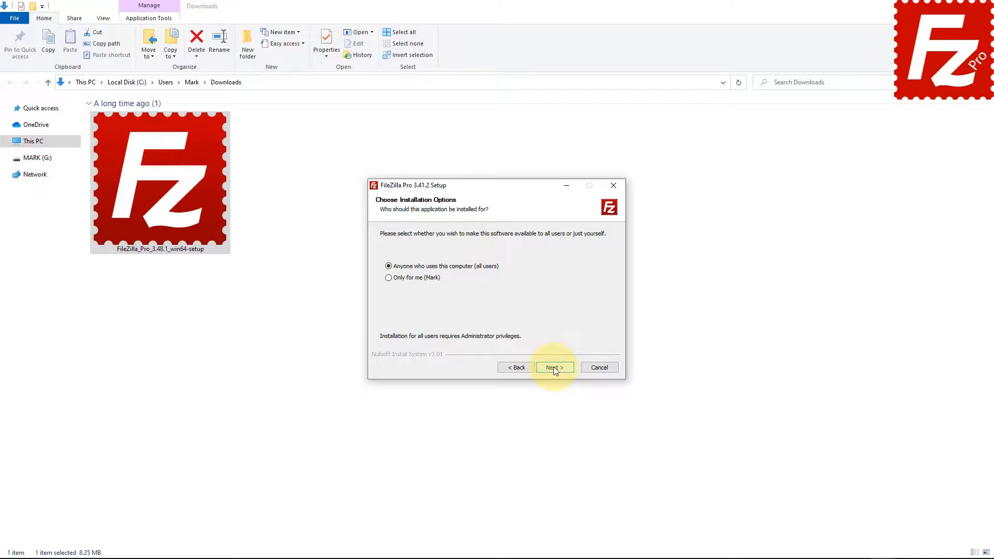
{"action": "left_click", "coordinate": [554, 366]}
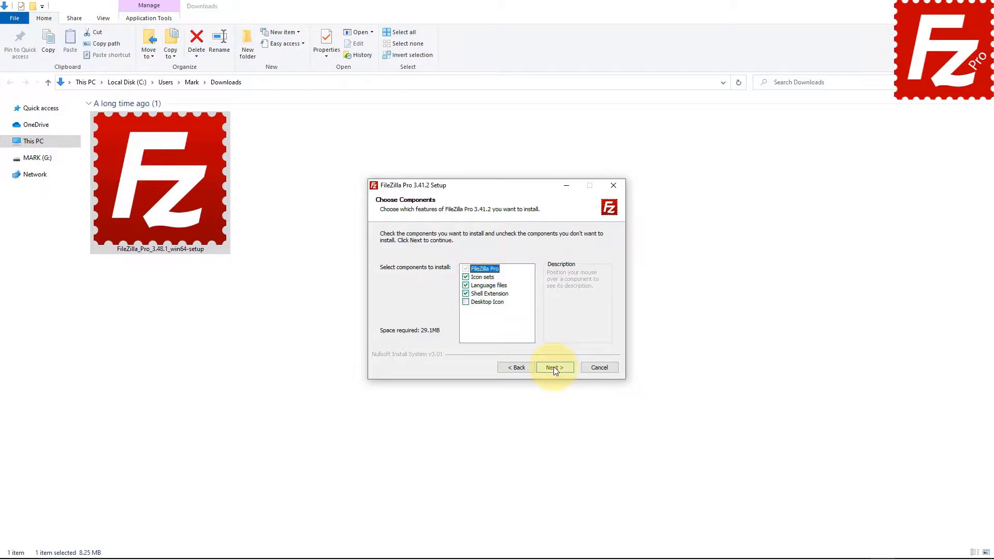
{"action": "left_click", "coordinate": [479, 302]}
{"action": "left_click", "coordinate": [554, 367]}
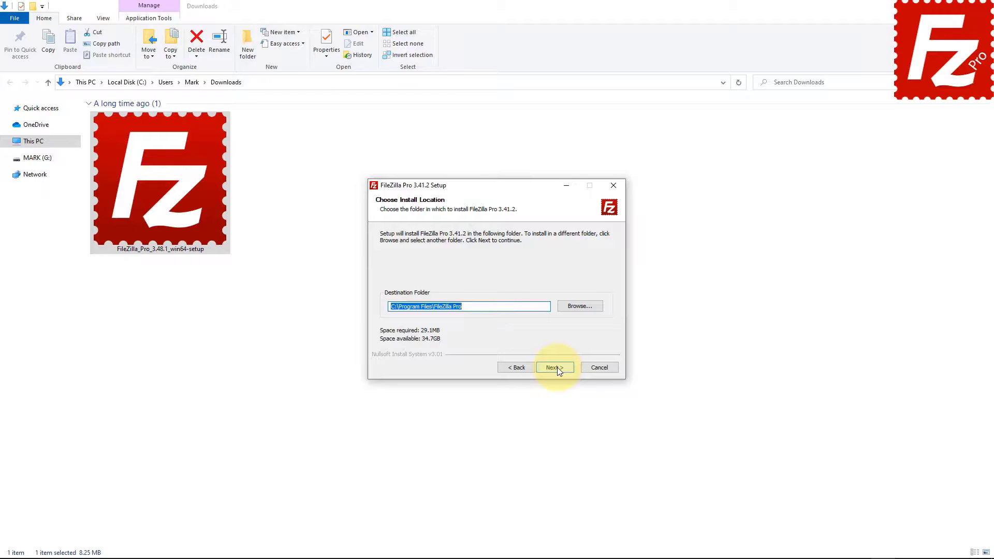
{"action": "left_click", "coordinate": [554, 367]}
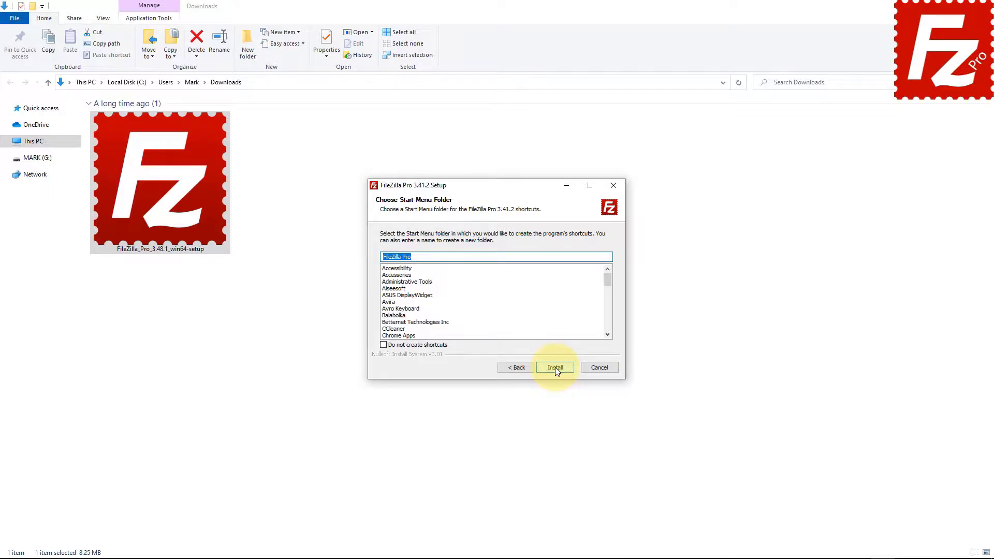
{"action": "left_click", "coordinate": [555, 368]}
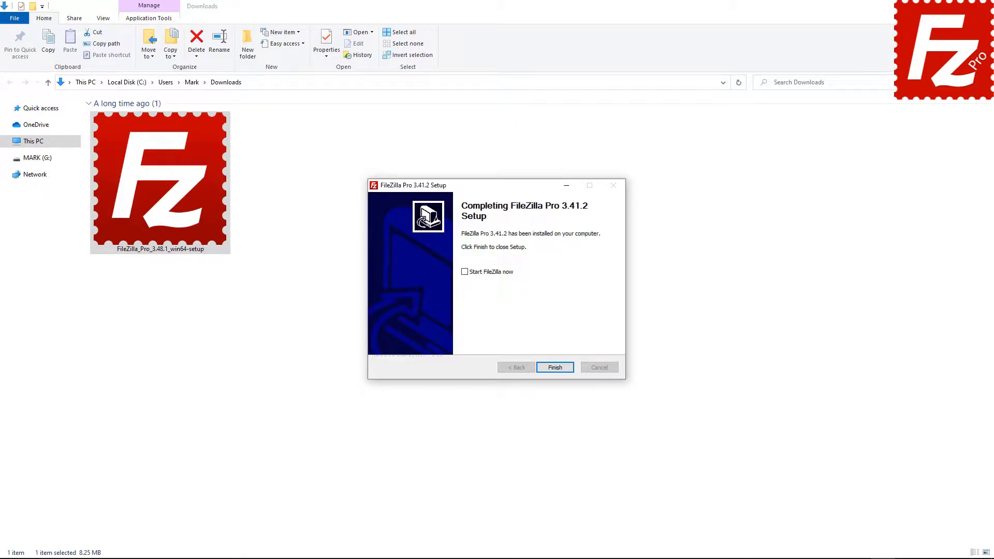
{"action": "left_click", "coordinate": [464, 273]}
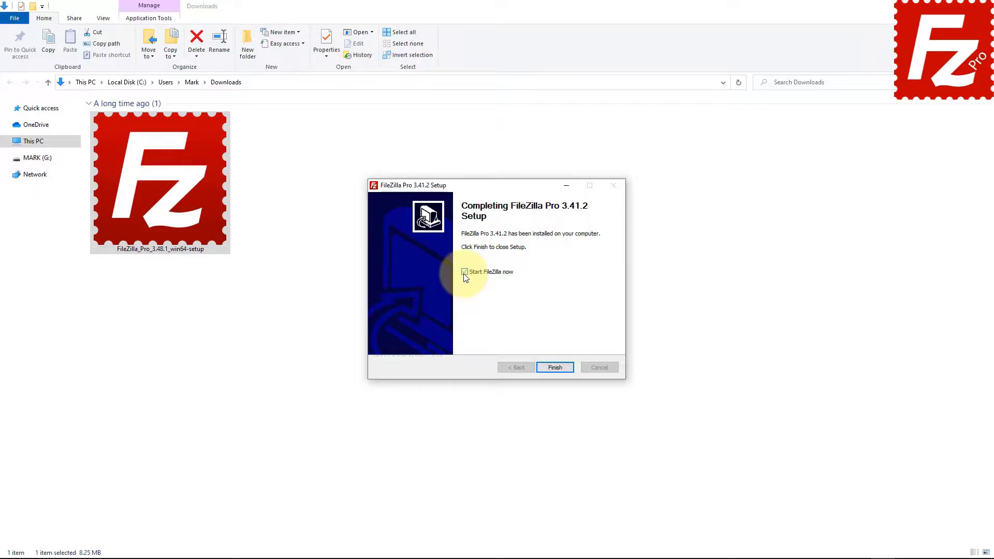
{"action": "left_click", "coordinate": [555, 367]}
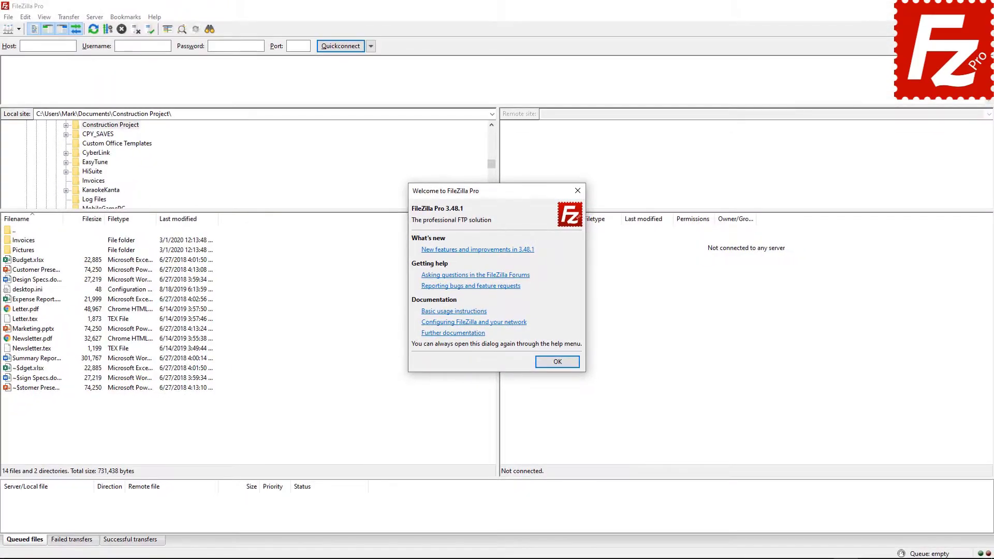
{"action": "left_click", "coordinate": [592, 425]}
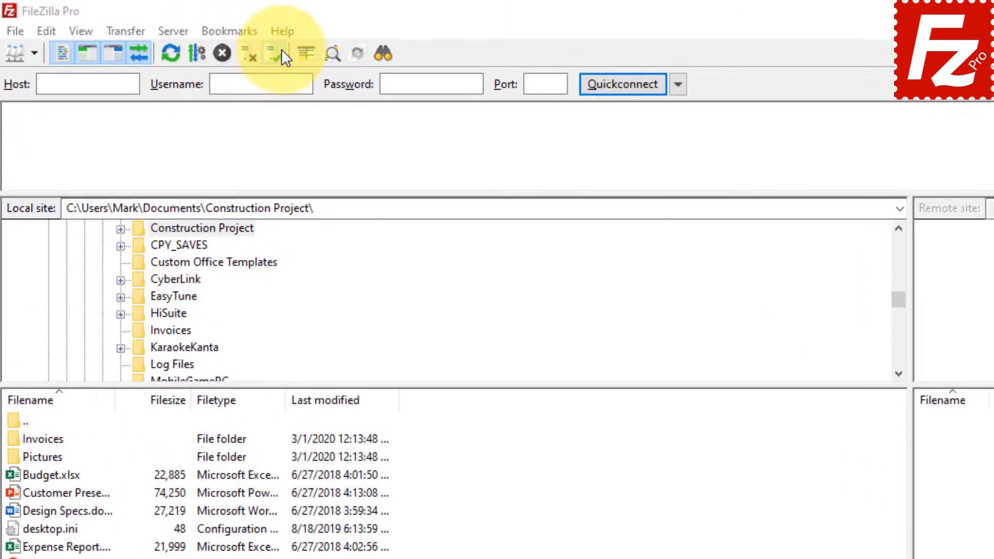
{"action": "left_click", "coordinate": [300, 38]}
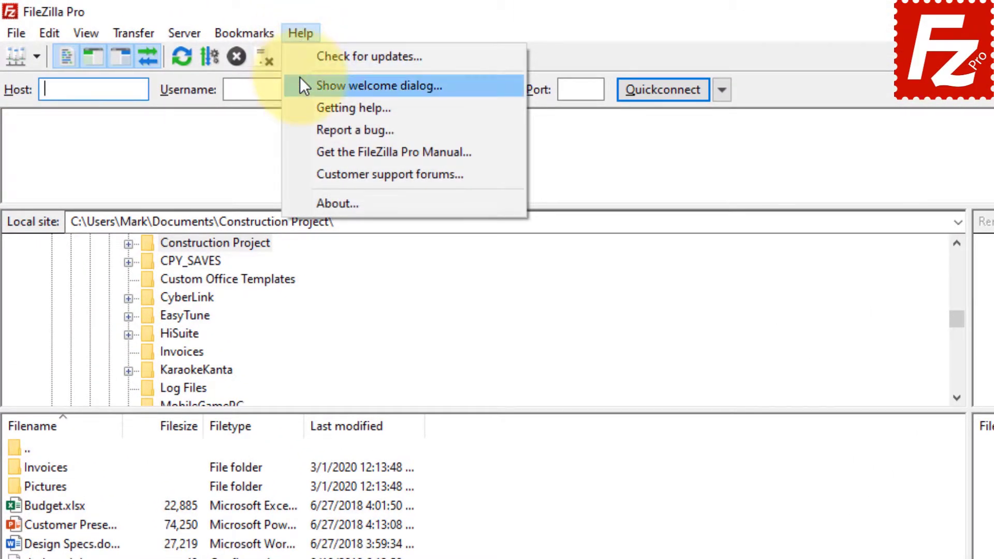
{"action": "left_click", "coordinate": [300, 82]}
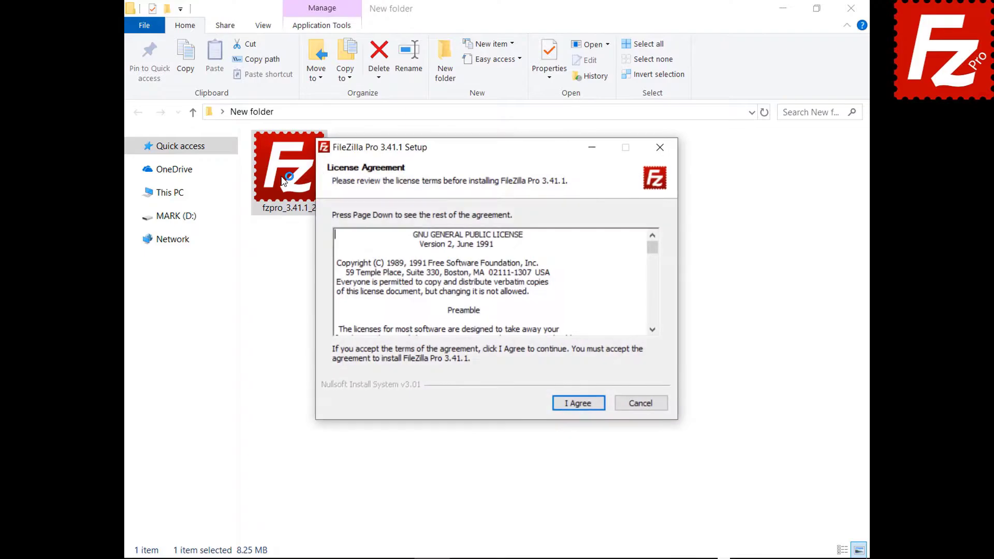
- Install FileZilla Pro 3.41.1 with default options and finish the wizard
{"action": "left_click", "coordinate": [577, 403]}
{"action": "left_click", "coordinate": [577, 403]}
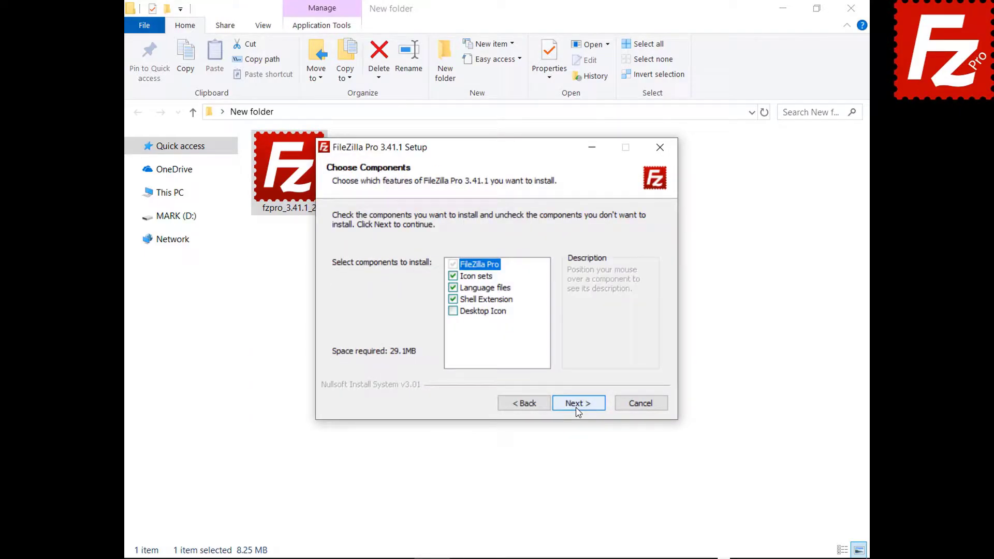
{"action": "left_click", "coordinate": [577, 409]}
{"action": "left_click", "coordinate": [577, 409]}
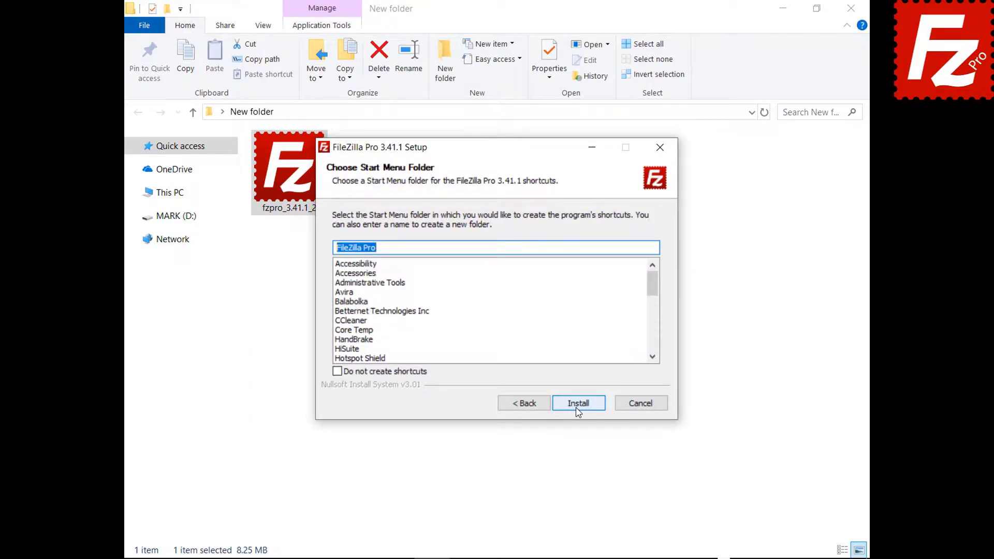
{"action": "left_click", "coordinate": [576, 408]}
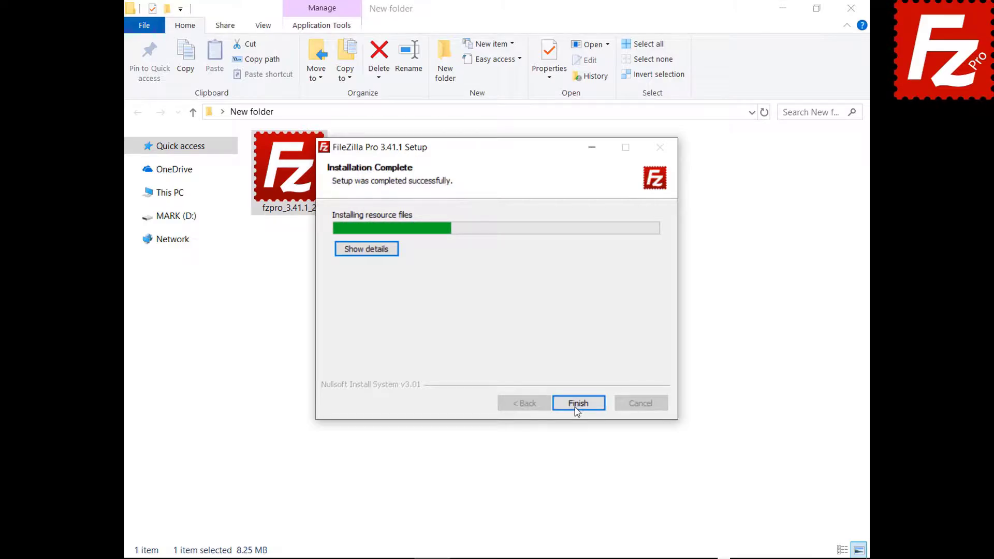
{"action": "left_click", "coordinate": [577, 404]}
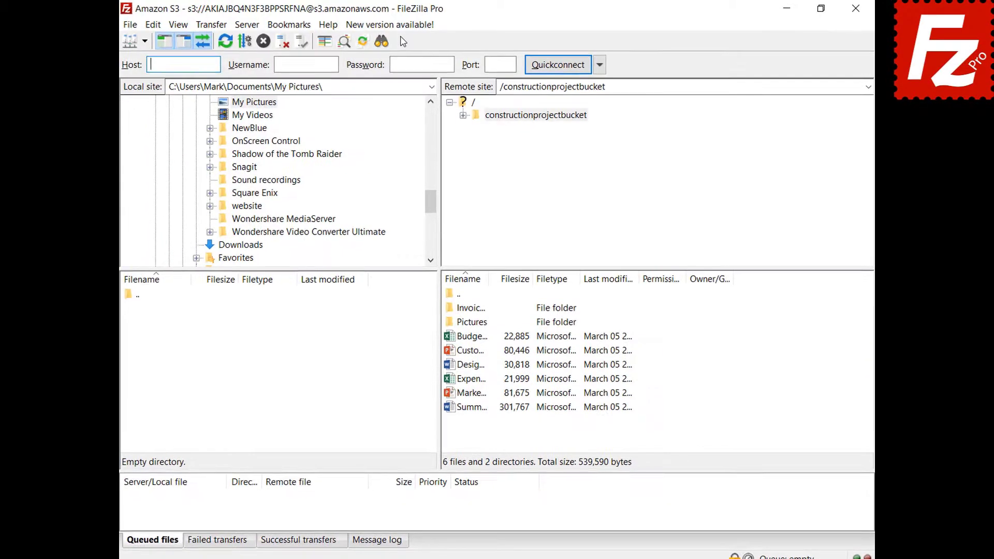
- Request the 3.41.2 update via the new-version notice and Help > Check for updates
{"action": "left_click", "coordinate": [385, 32]}
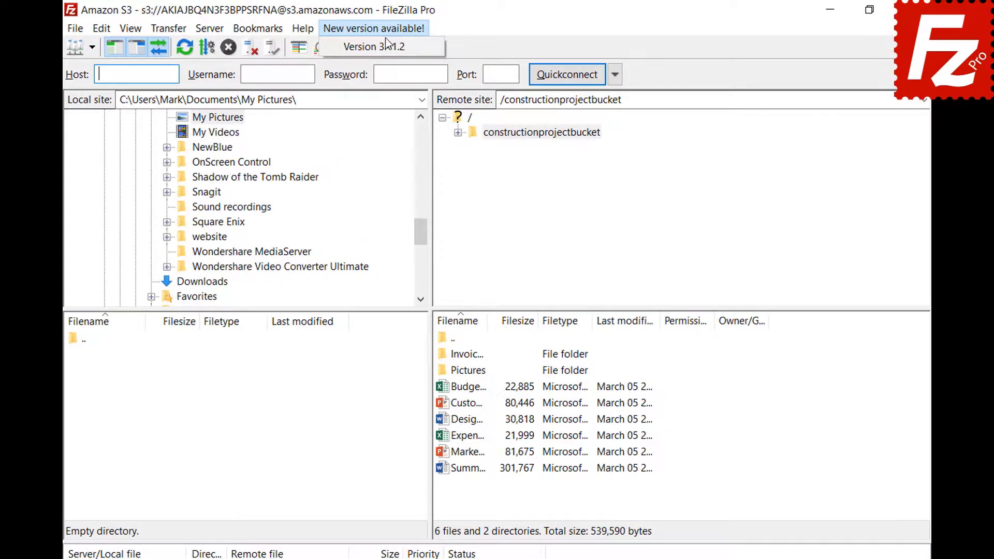
{"action": "left_click", "coordinate": [386, 52]}
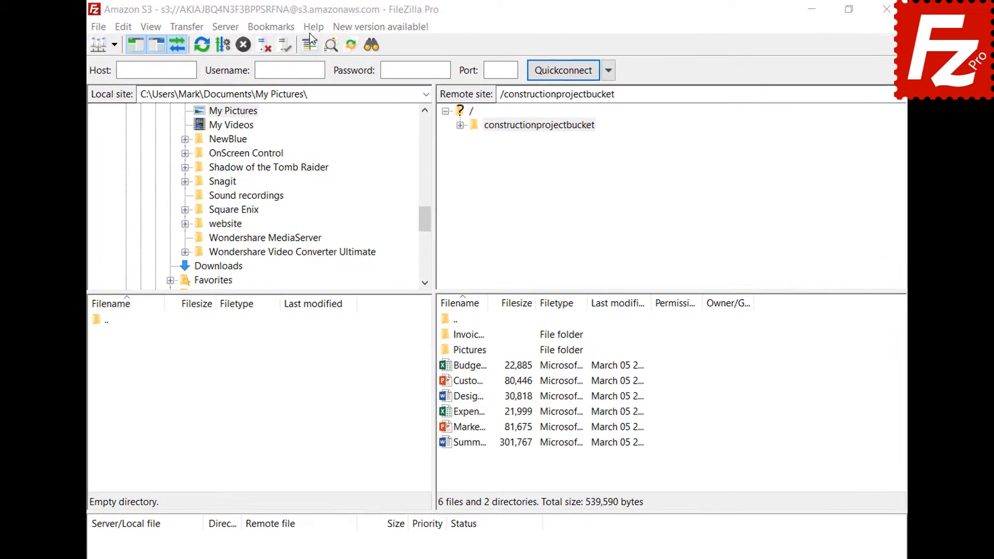
{"action": "left_click", "coordinate": [313, 26]}
{"action": "left_click", "coordinate": [312, 45]}
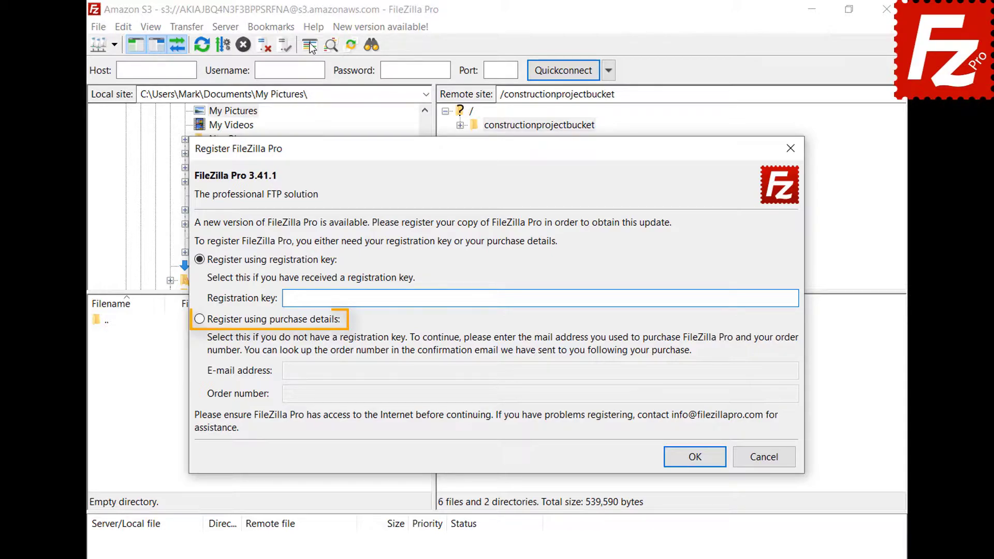
- Register with purchase details, entering the purchase e-mail and order number, then dismiss the clock error
{"action": "left_click", "coordinate": [202, 325]}
{"action": "left_click", "coordinate": [758, 374]}
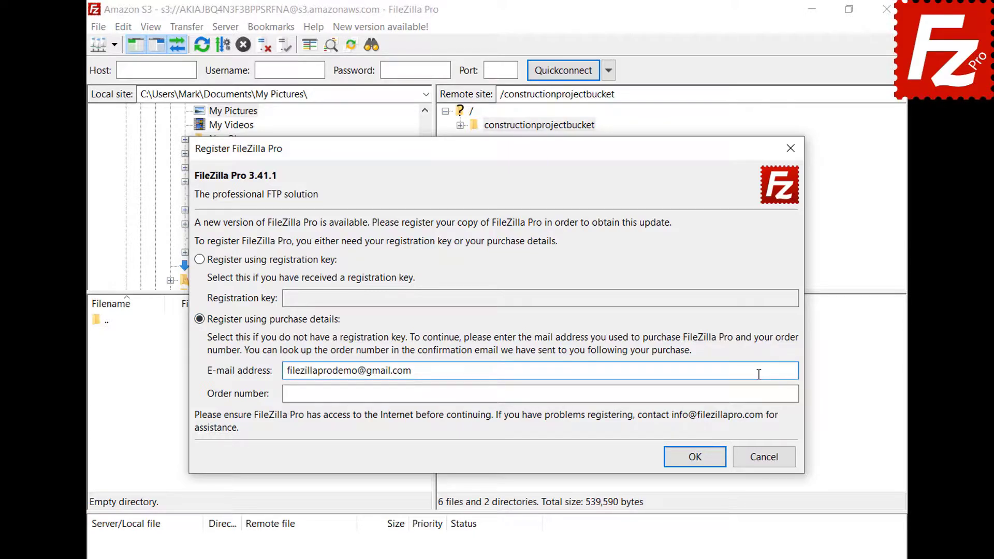
{"action": "left_click", "coordinate": [760, 393]}
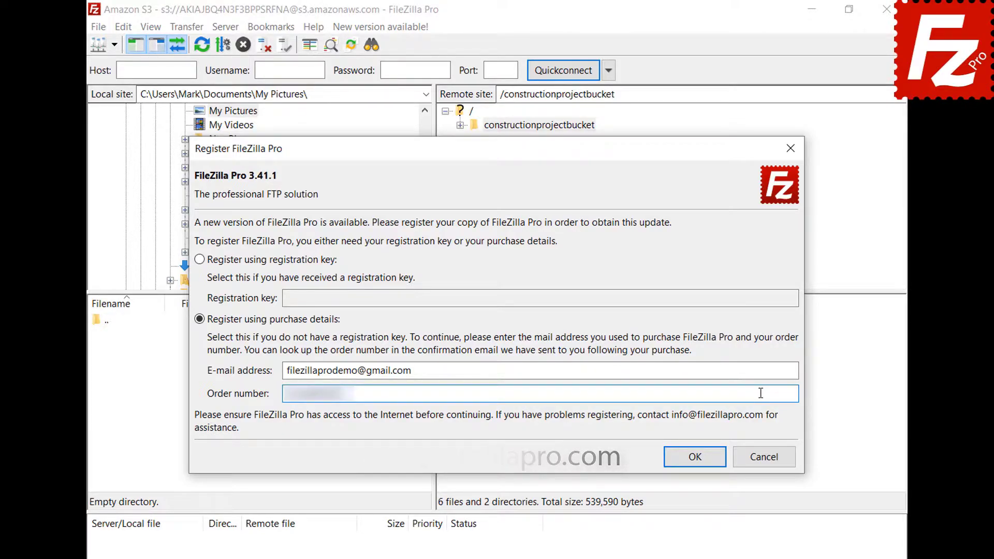
{"action": "left_click", "coordinate": [700, 456]}
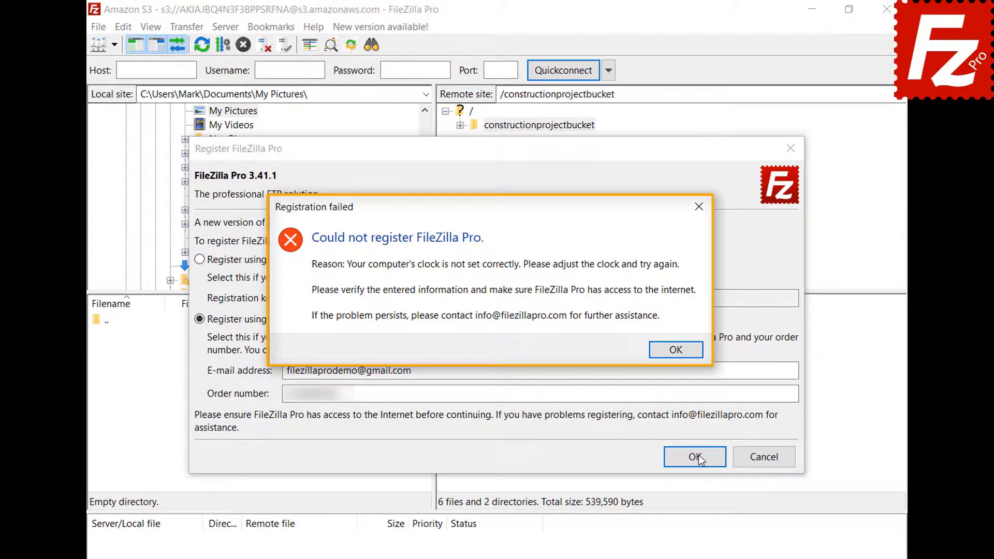
{"action": "left_click", "coordinate": [675, 354]}
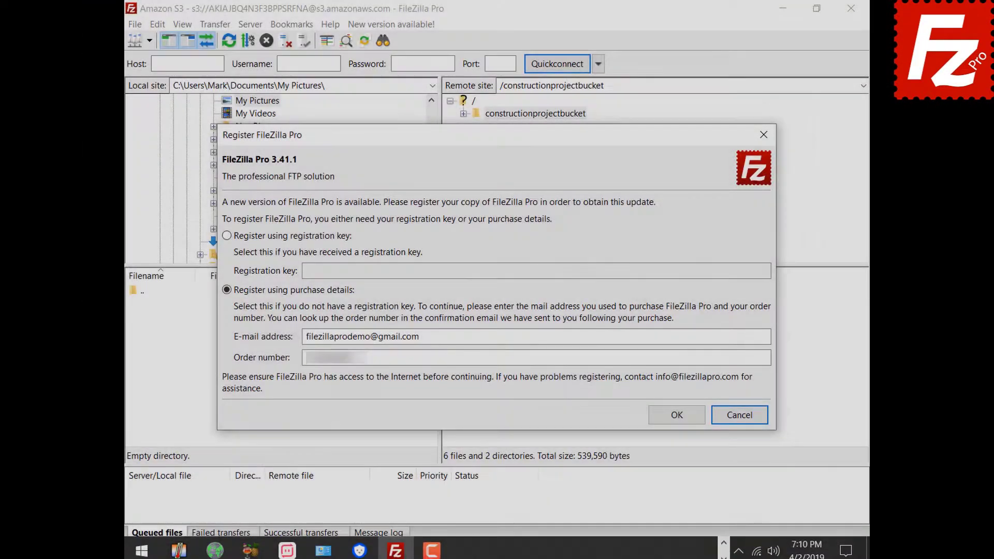
- Turn on 'Set time automatically' in Windows date/time settings, then resubmit the registration
{"action": "right_click", "coordinate": [673, 545]}
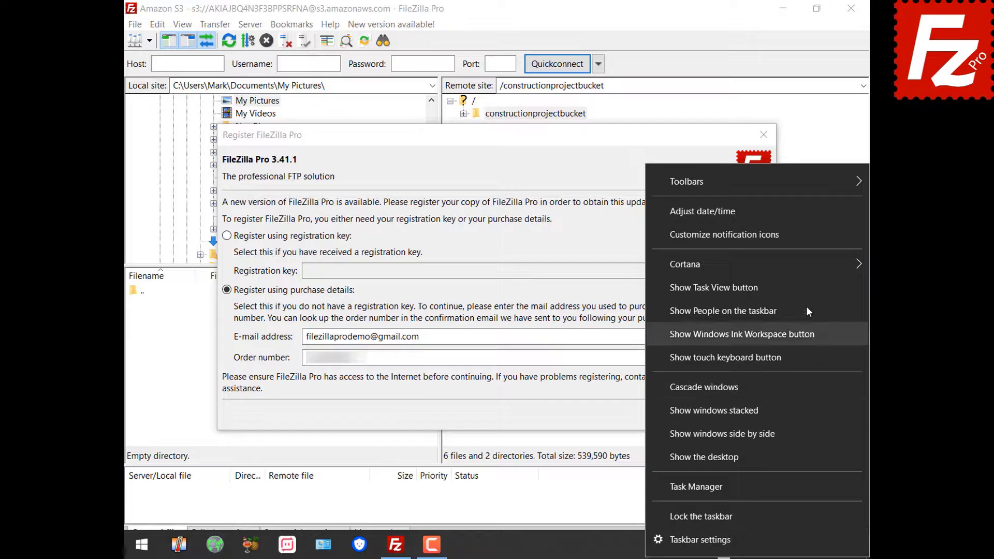
{"action": "left_click", "coordinate": [796, 213]}
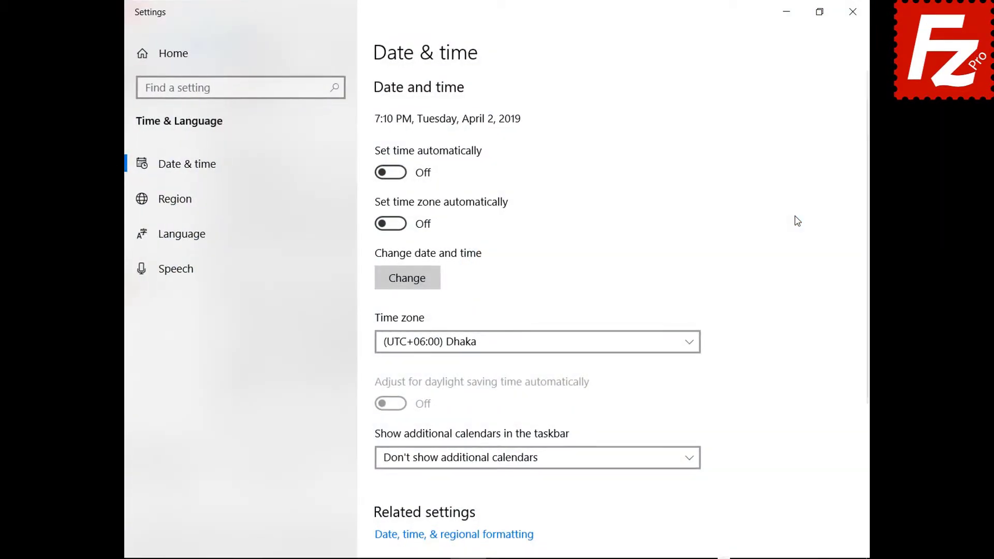
{"action": "left_click", "coordinate": [400, 174]}
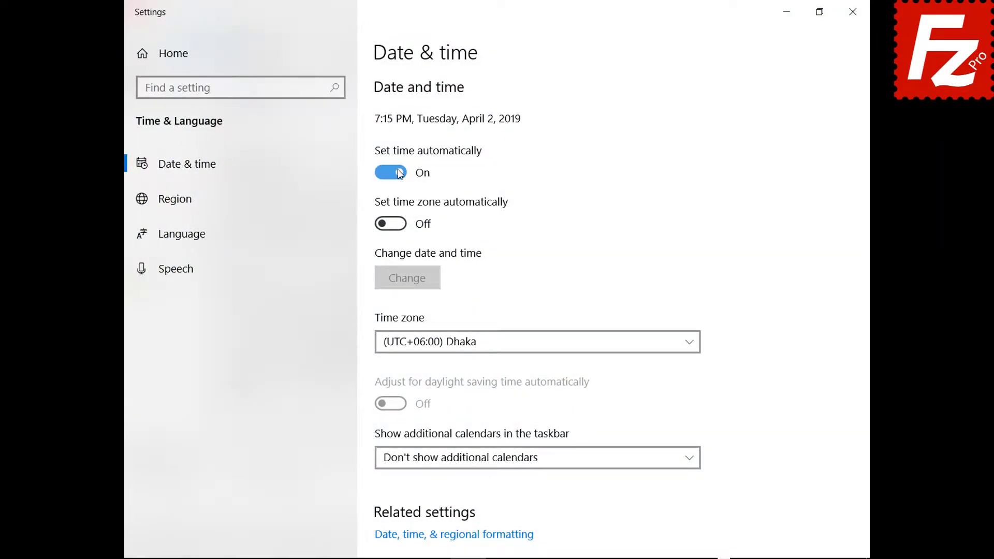
{"action": "left_click", "coordinate": [852, 12]}
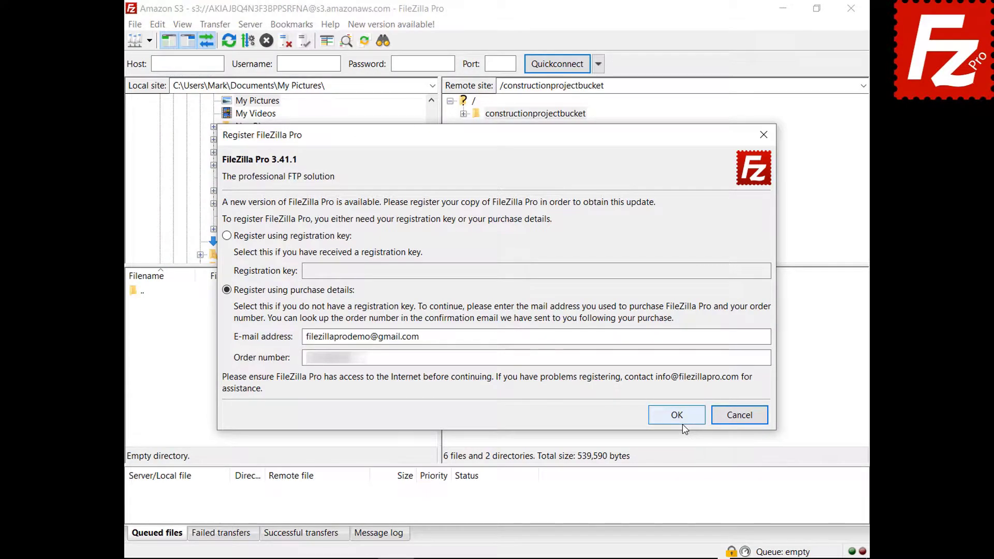
{"action": "left_click", "coordinate": [683, 422]}
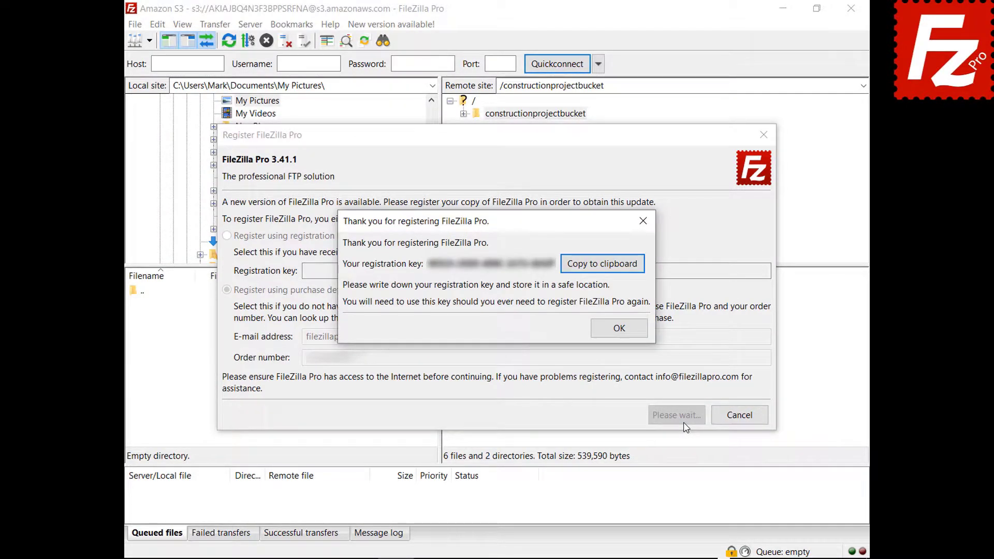
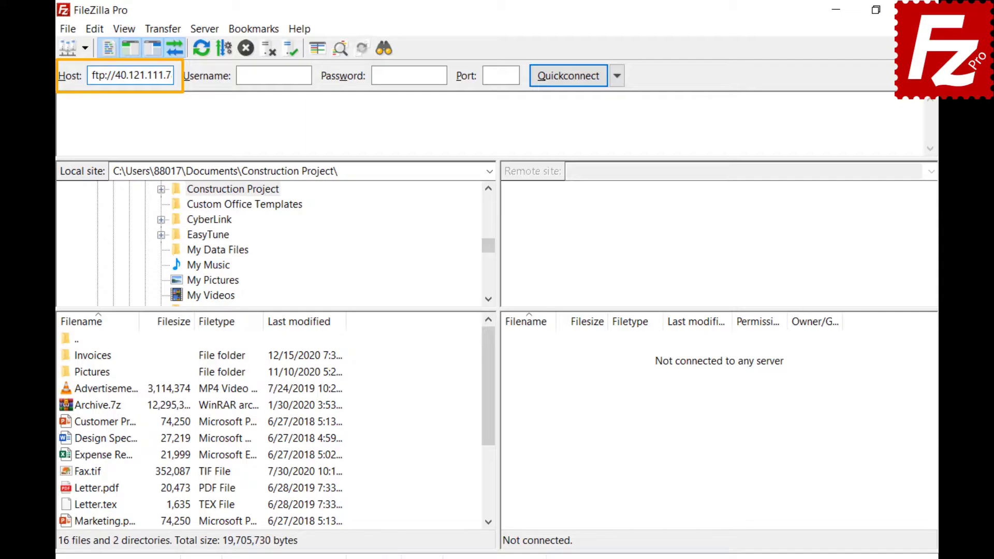
- Quick-connect to 40.121.111.78 with the account username and password, then check the connection history
{"action": "key", "text": "Tab"}
{"action": "type", "text": "sampleuser"}
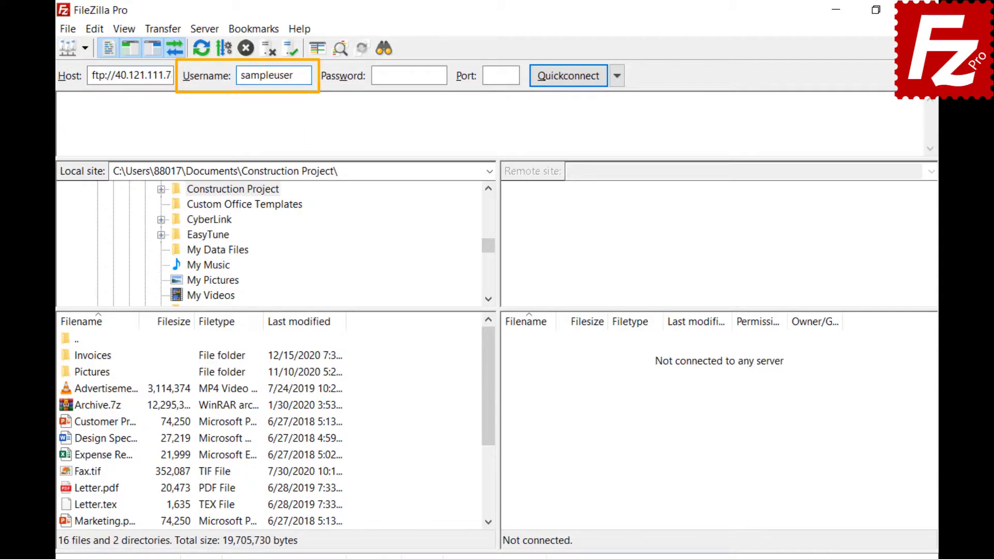
{"action": "key", "text": "Tab"}
{"action": "type", "text": "*********"}
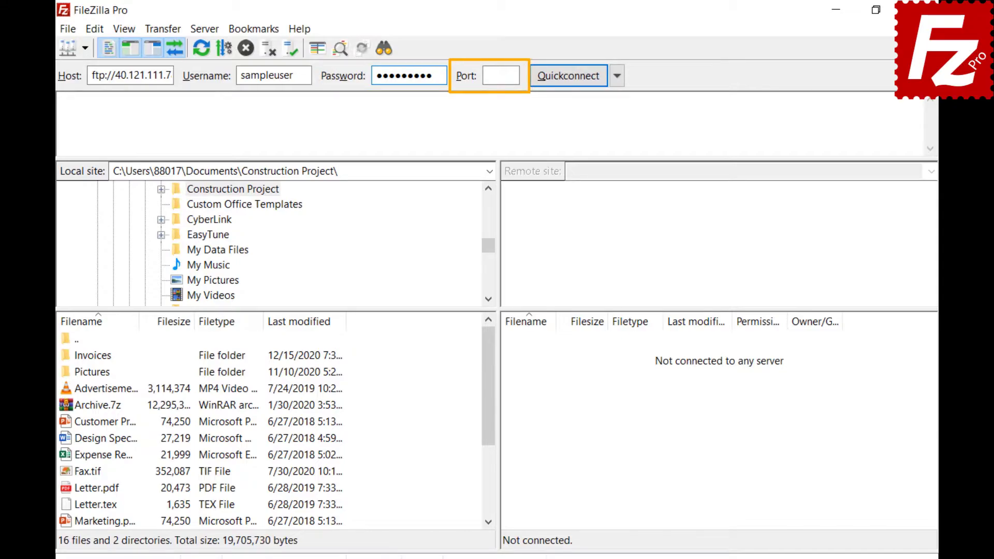
{"action": "left_click", "coordinate": [567, 76]}
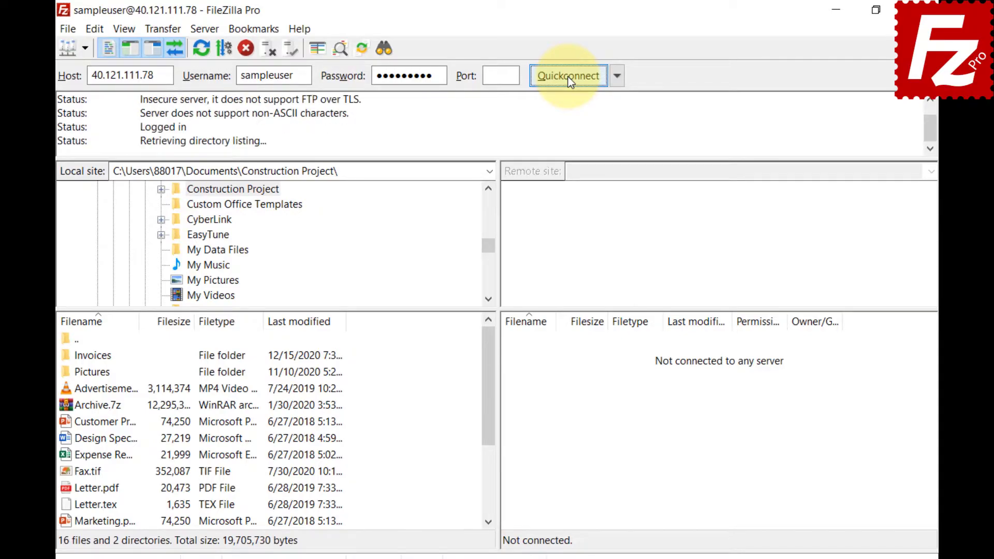
{"action": "left_click", "coordinate": [616, 78]}
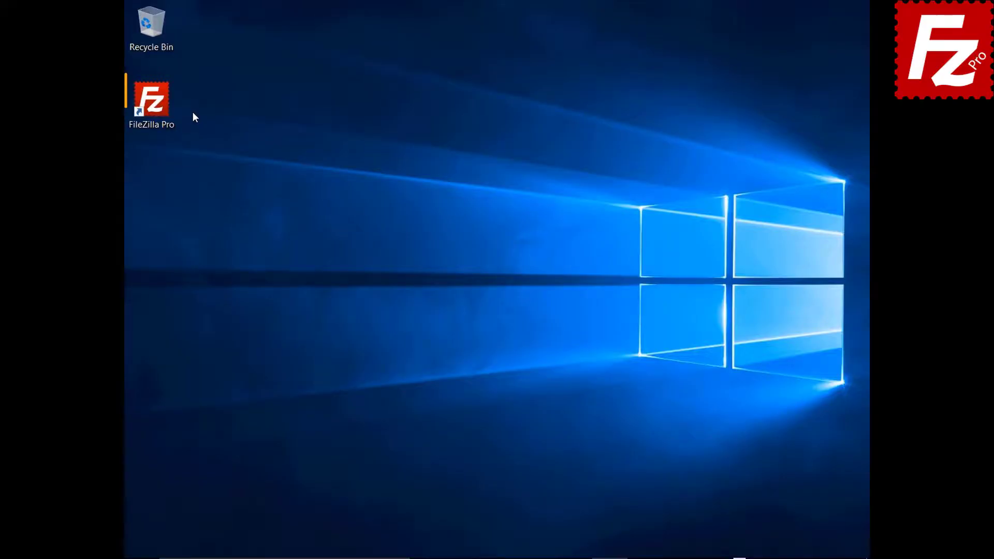
- Launch FileZilla Pro and add a new Site Manager entry named 'My Server'
{"action": "double_click", "coordinate": [159, 109]}
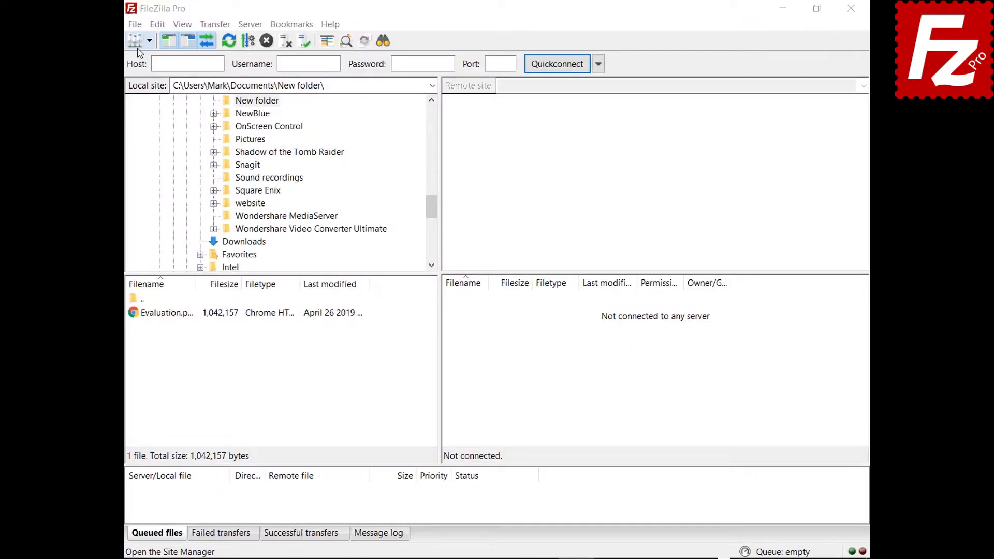
{"action": "left_click", "coordinate": [134, 24]}
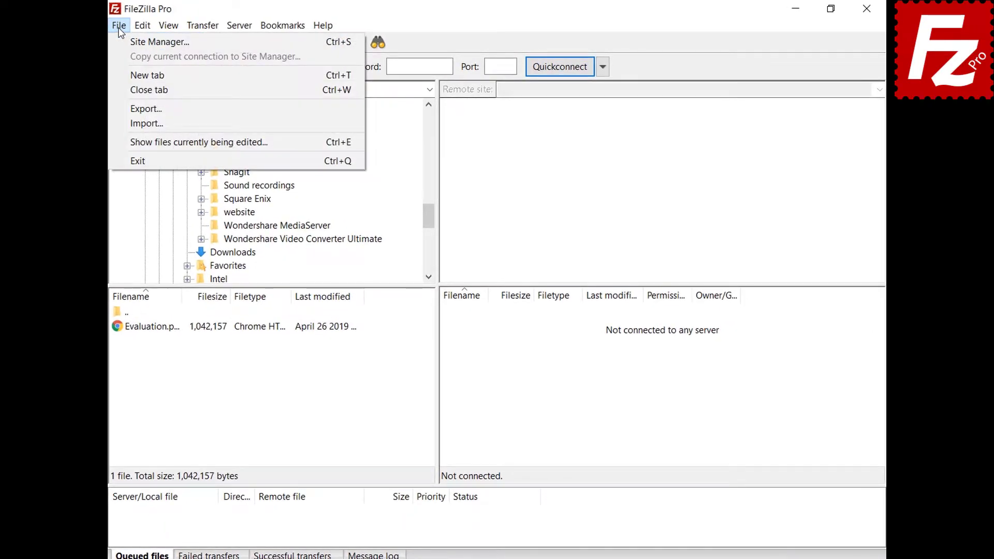
{"action": "left_click", "coordinate": [120, 43]}
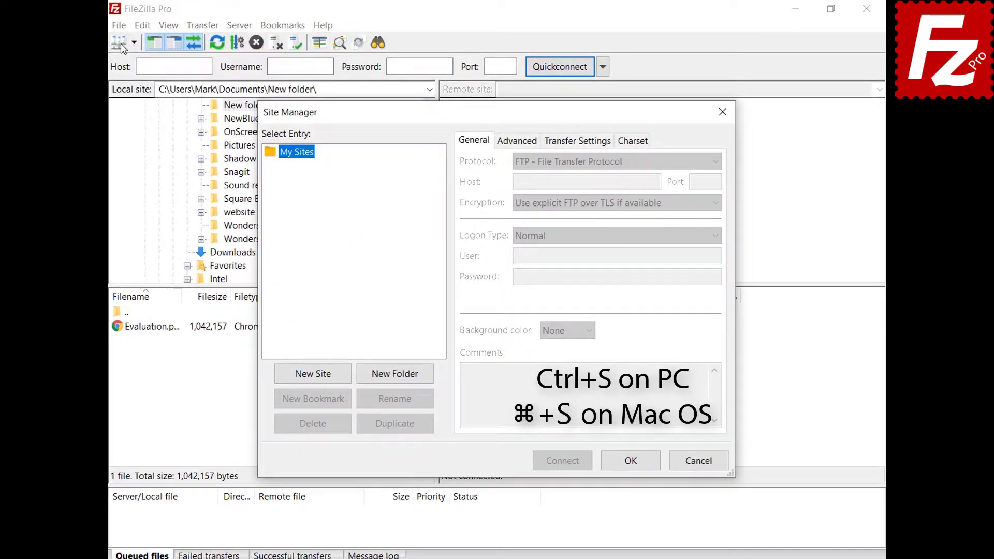
{"action": "left_click", "coordinate": [315, 375]}
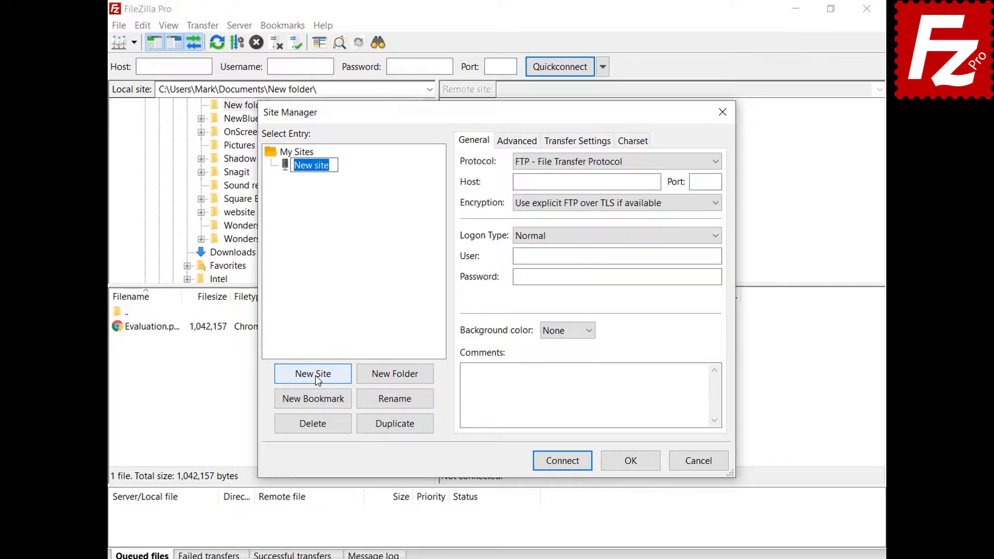
{"action": "type", "text": "My Server"}
- Set host 40.121.111.78, port 21, and the login username and pasted password
{"action": "left_click", "coordinate": [655, 182]}
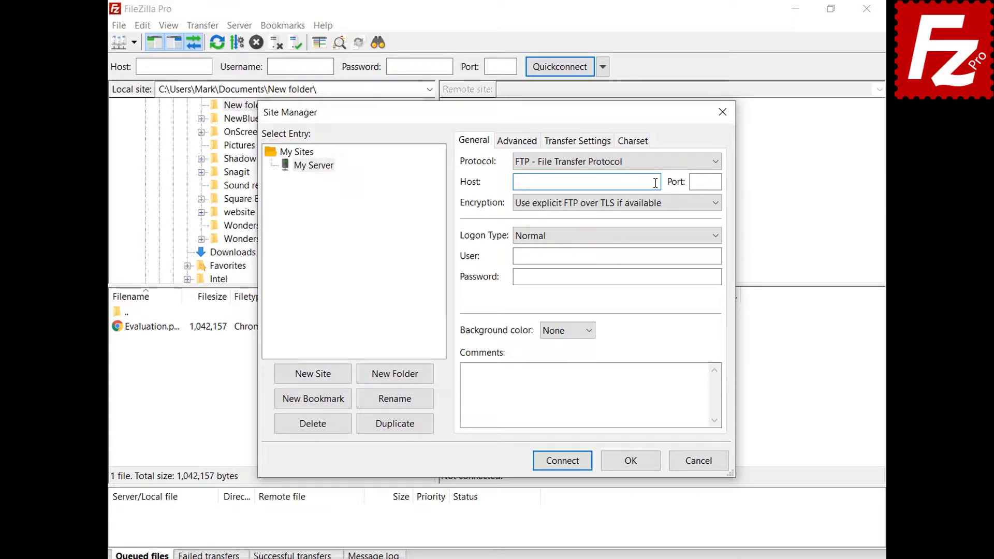
{"action": "type", "text": "40.121.111.78"}
{"action": "key", "text": "Tab"}
{"action": "type", "text": "21"}
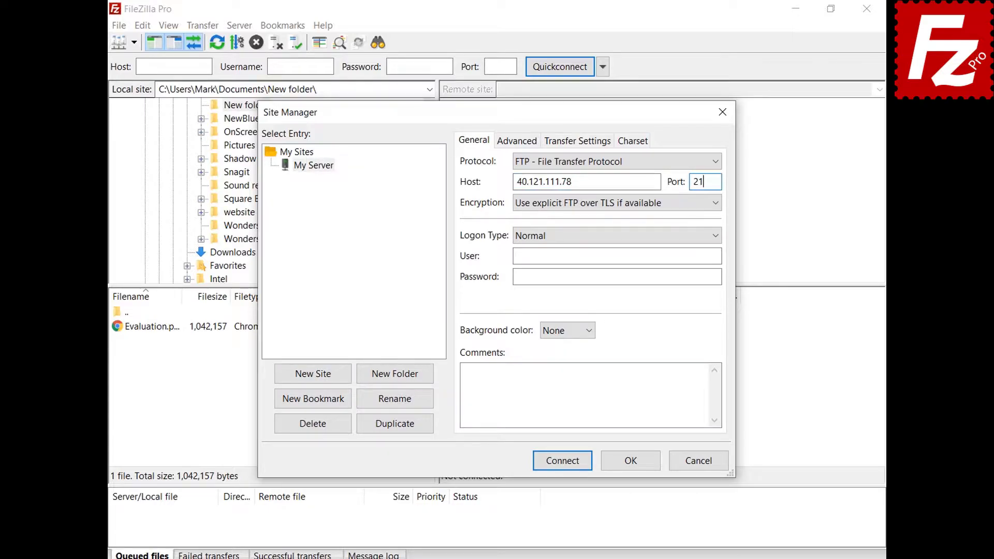
{"action": "left_click", "coordinate": [717, 255]}
{"action": "type", "text": "filezillaprotutorial"}
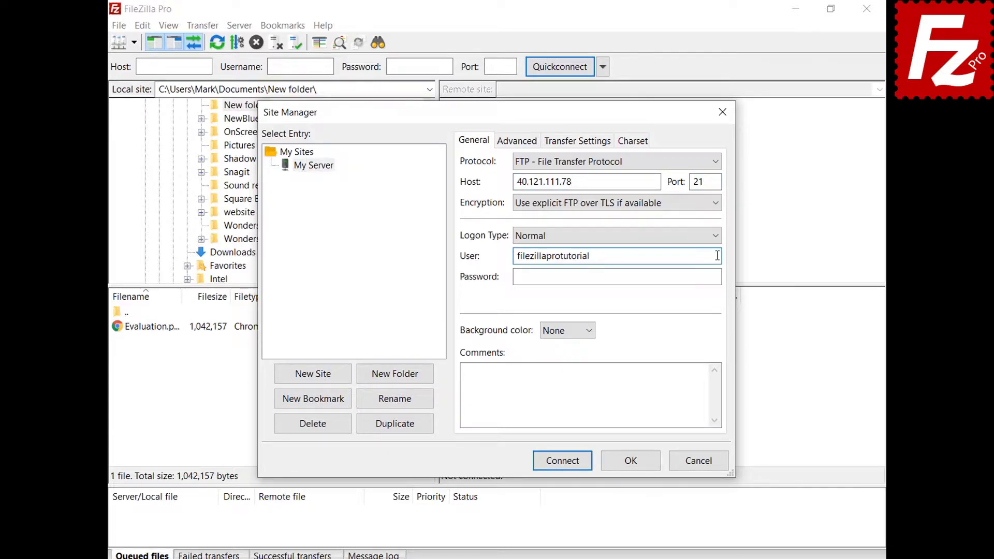
{"action": "left_click", "coordinate": [718, 277]}
{"action": "key", "text": "ctrl+v"}
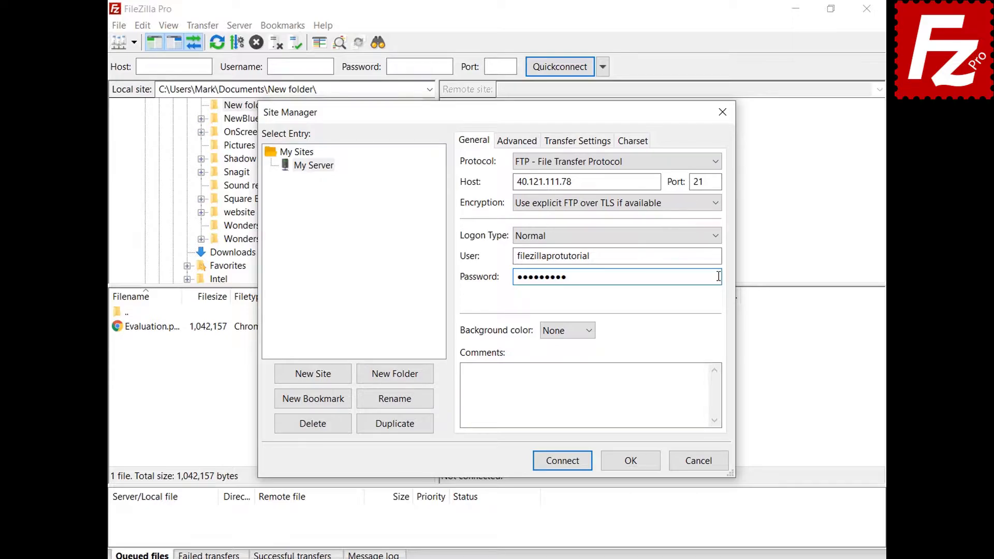
- Give My Server a Green background colour and view its Advanced settings
{"action": "left_click", "coordinate": [589, 332]}
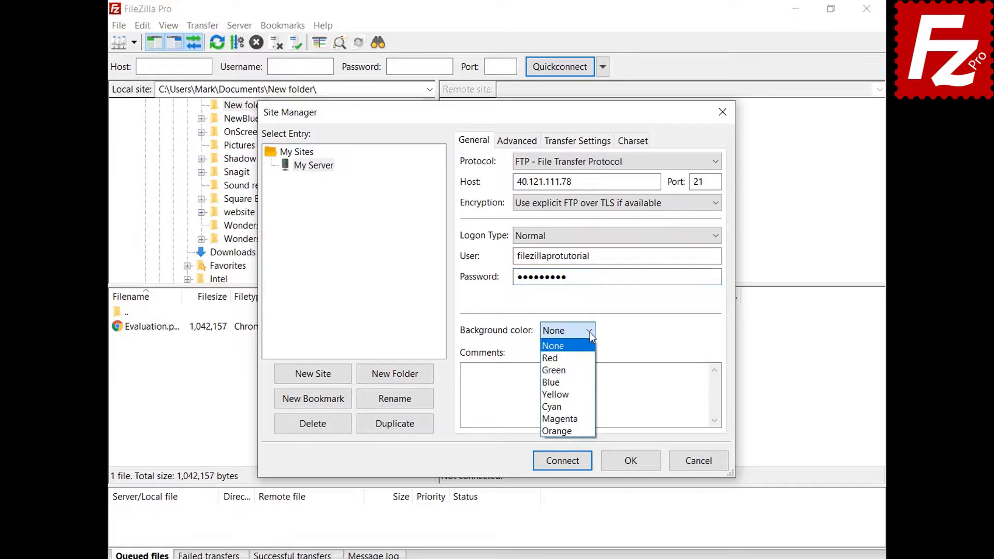
{"action": "left_click", "coordinate": [584, 369]}
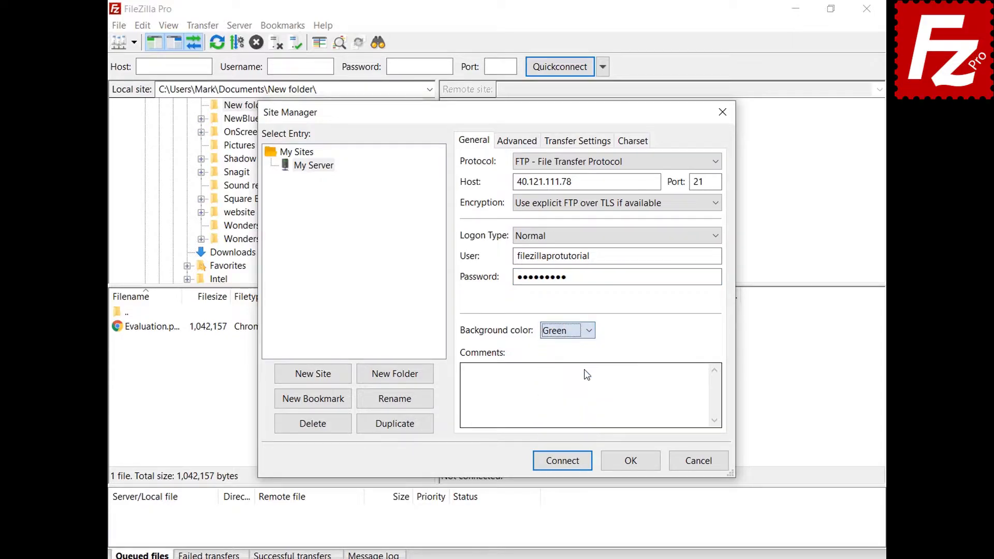
{"action": "left_click", "coordinate": [504, 146]}
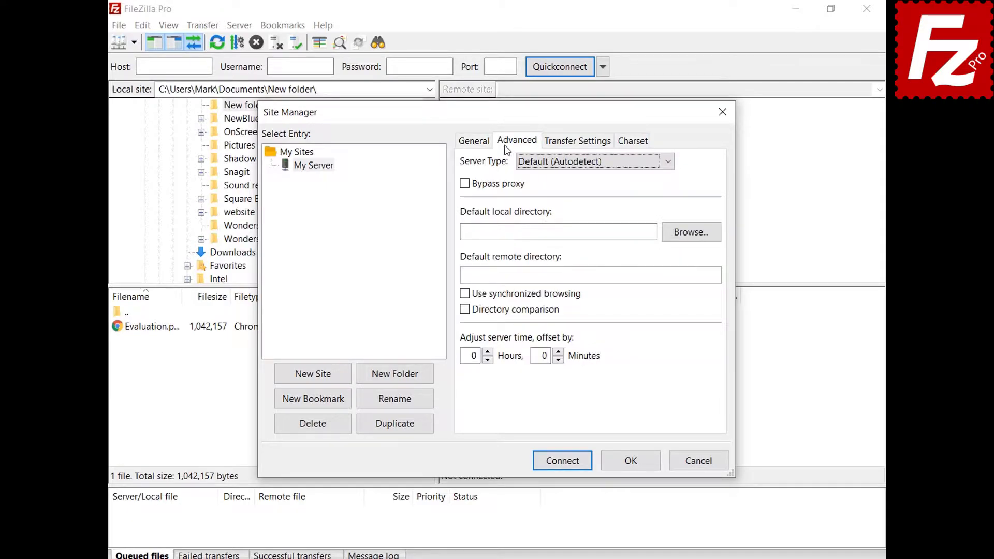
- Keep server type Default (Autodetect), review Transfer Settings and Charset, and save My Server
{"action": "left_click", "coordinate": [667, 163]}
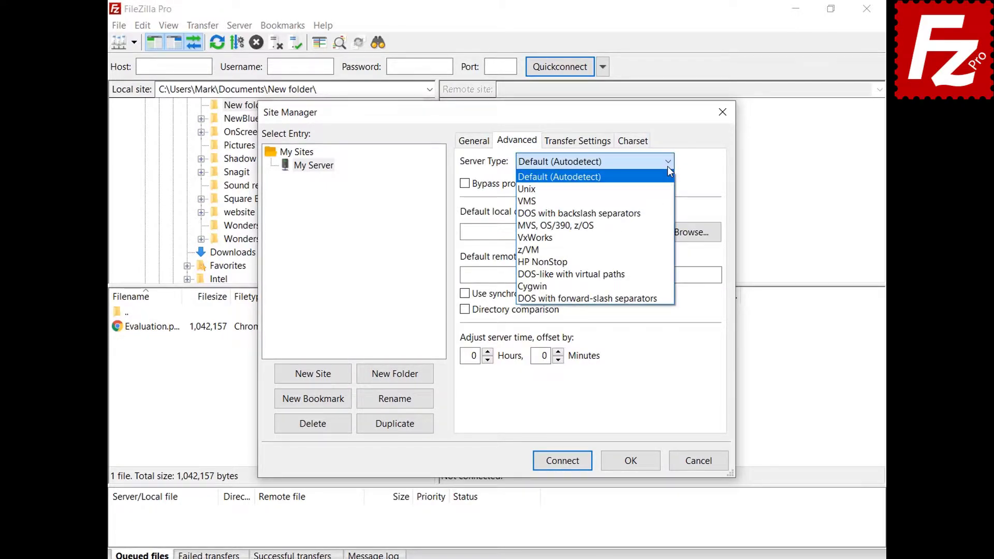
{"action": "left_click", "coordinate": [667, 167]}
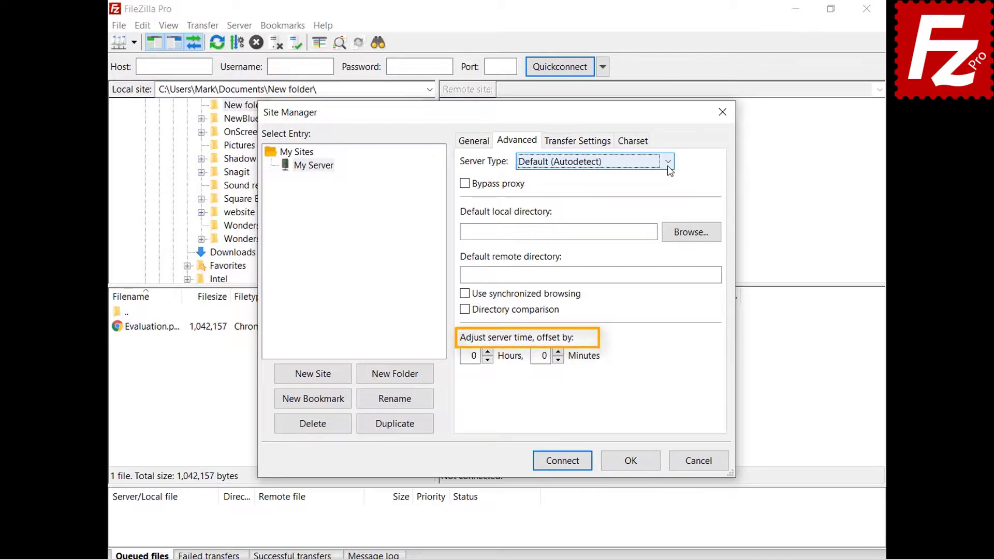
{"action": "left_click", "coordinate": [578, 145]}
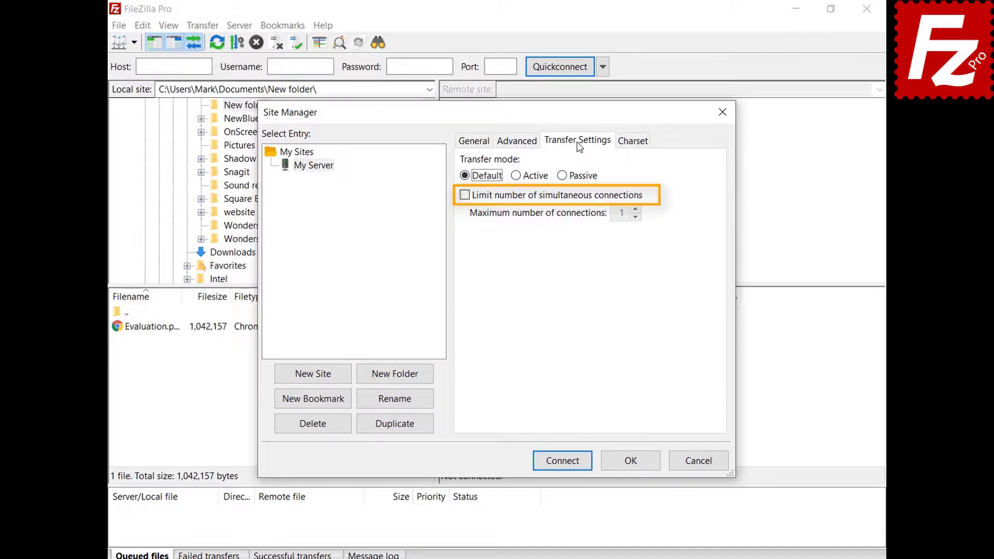
{"action": "left_click", "coordinate": [632, 141]}
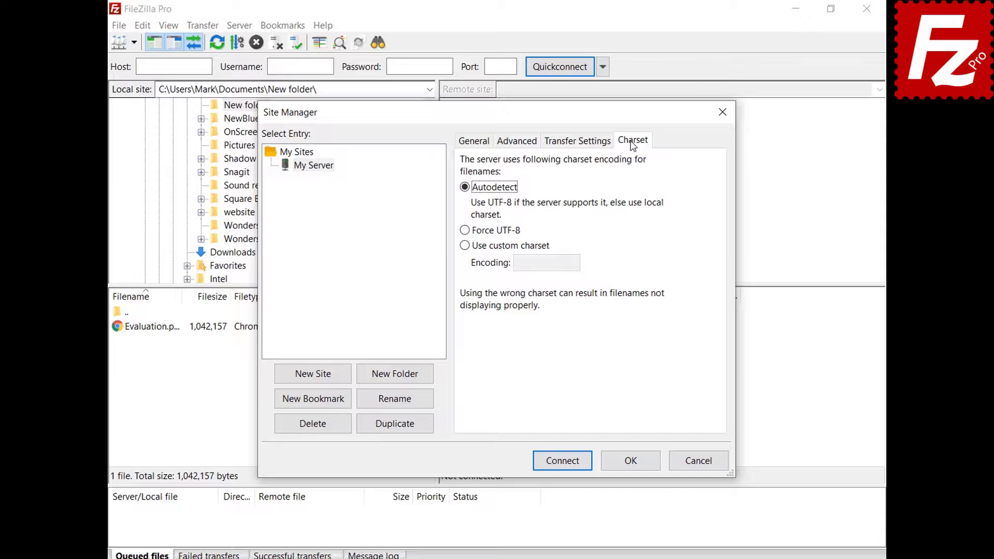
{"action": "left_click", "coordinate": [630, 460]}
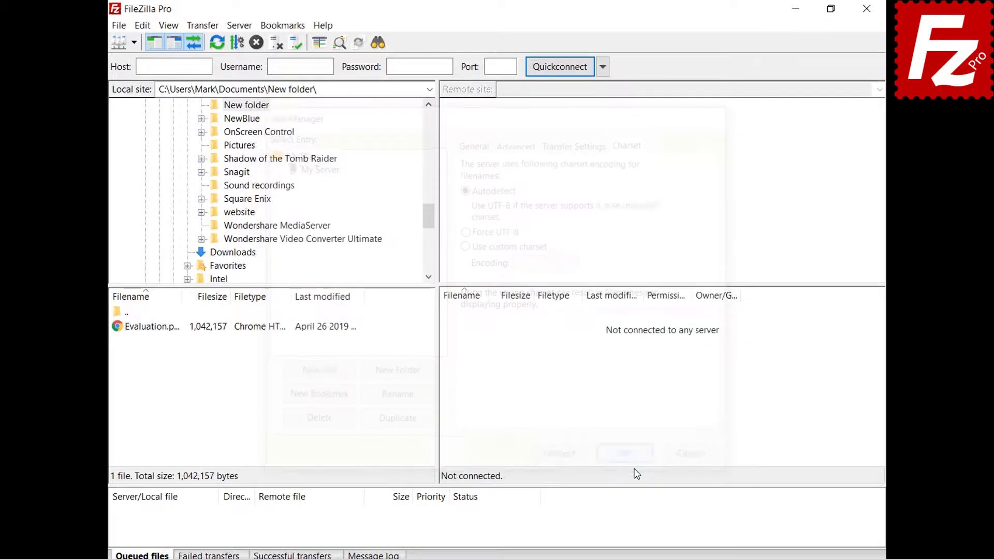
{"action": "left_click", "coordinate": [133, 43]}
- Connect to My Server and create a new 'Sites' folder in the Site Manager
{"action": "left_click", "coordinate": [139, 61]}
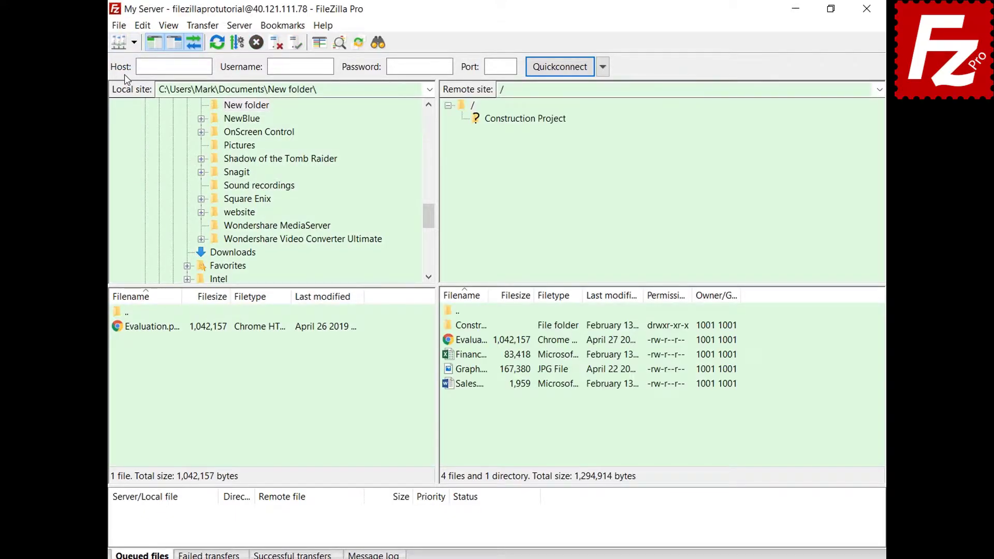
{"action": "key", "text": "ctrl+s"}
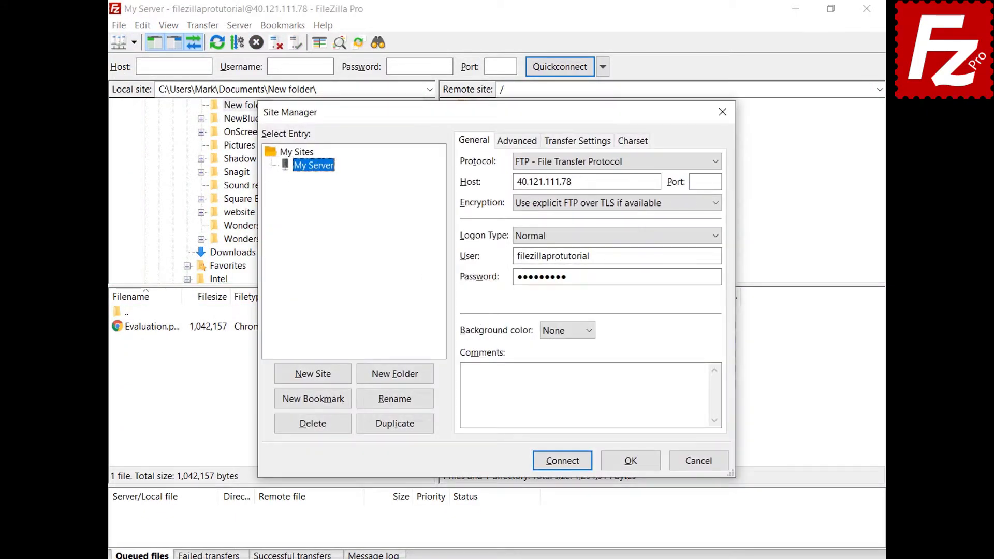
{"action": "left_click", "coordinate": [396, 374]}
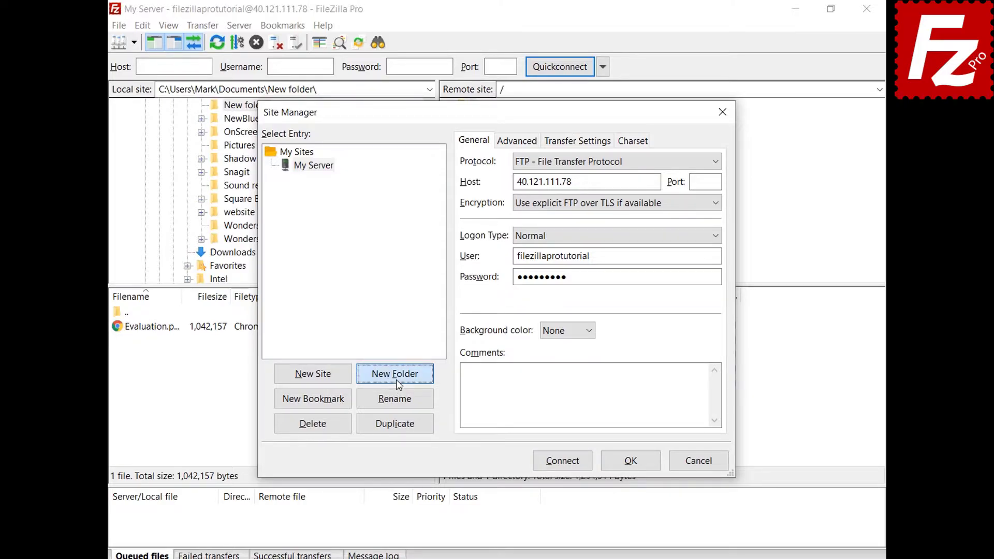
{"action": "type", "text": "Sites"}
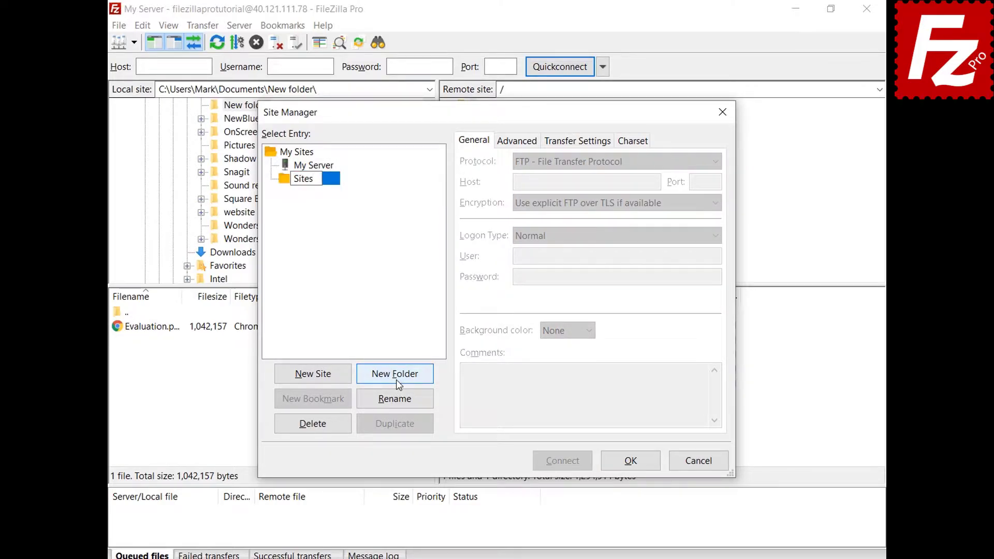
{"action": "key", "text": "Return"}
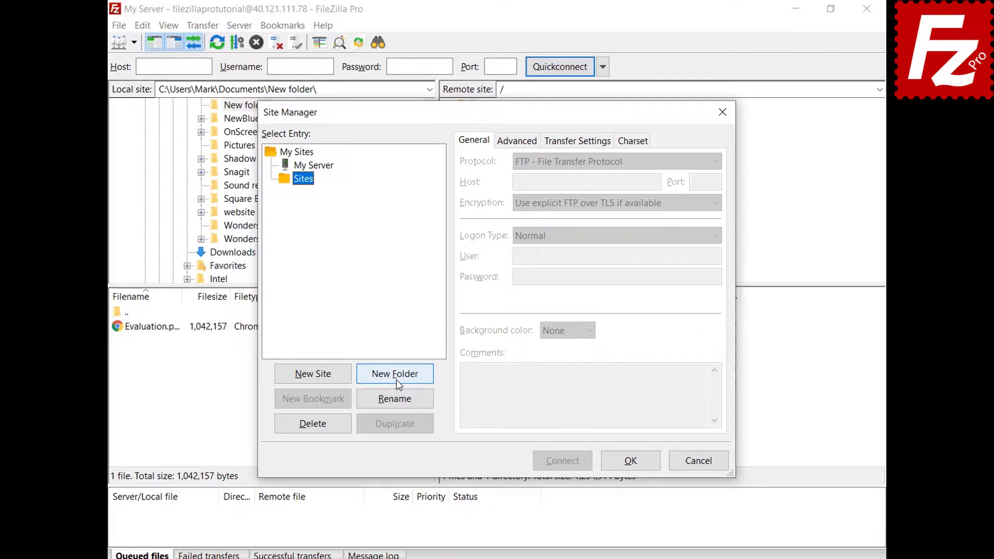
- Move My Server into the Sites folder, save, and check the grouped site list
{"action": "left_click", "coordinate": [326, 168]}
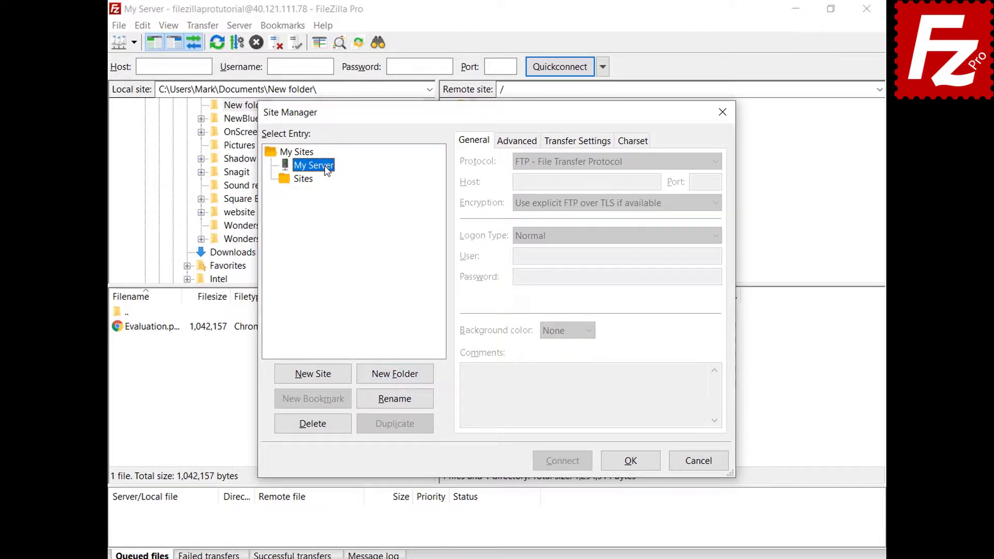
{"action": "left_click_drag", "start_coordinate": [327, 170], "coordinate": [312, 185]}
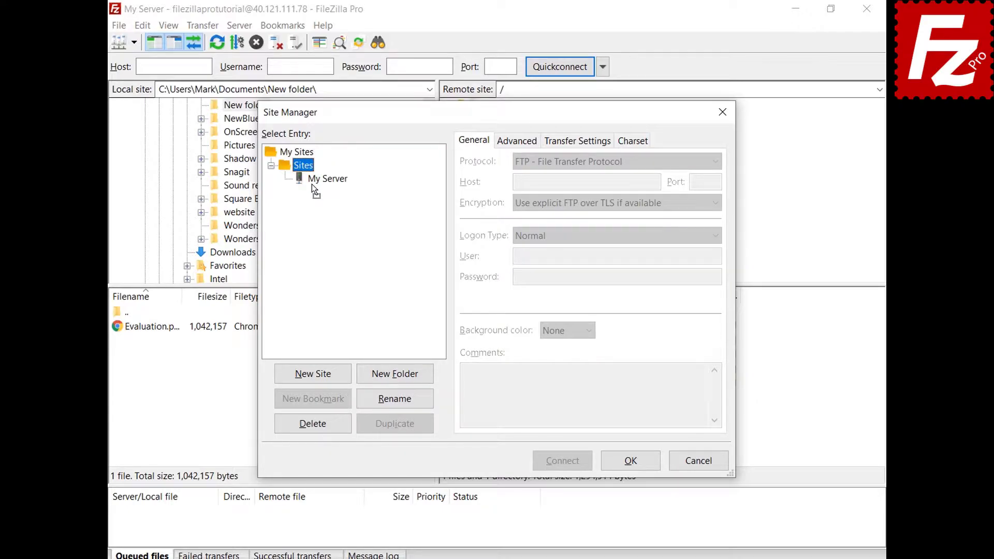
{"action": "left_click", "coordinate": [630, 461]}
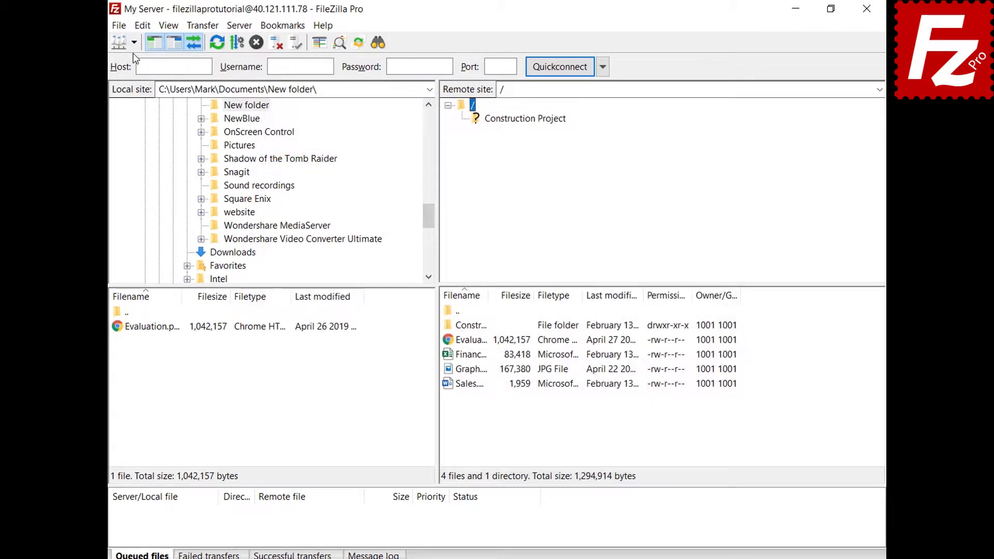
{"action": "left_click", "coordinate": [134, 42]}
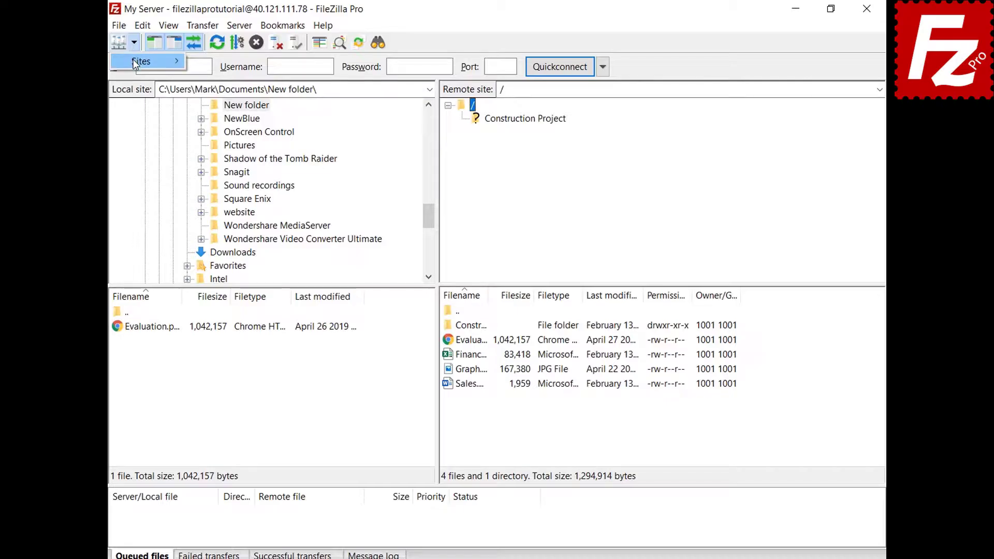
{"action": "mouse_move", "coordinate": [133, 59]}
{"action": "left_click", "coordinate": [213, 62]}
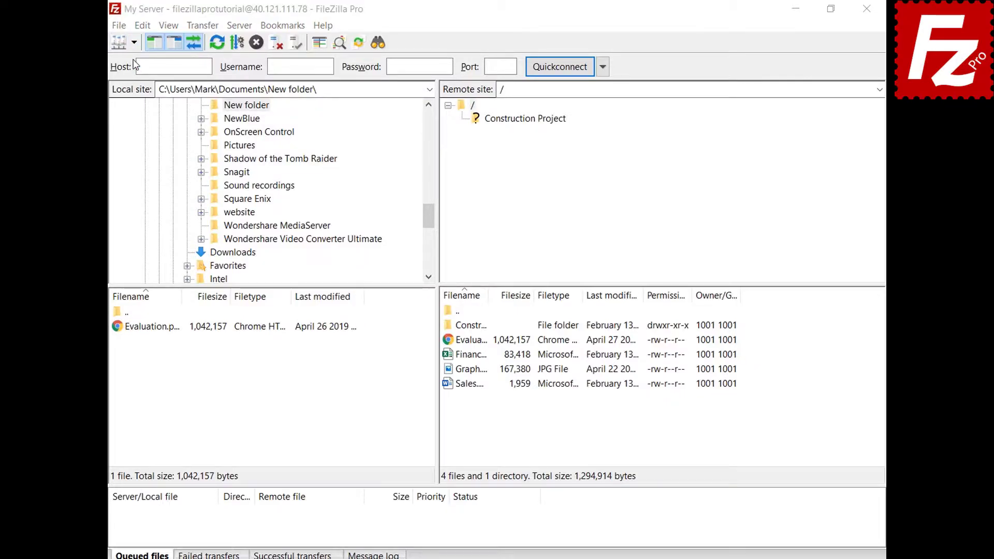
{"action": "left_click", "coordinate": [329, 178]}
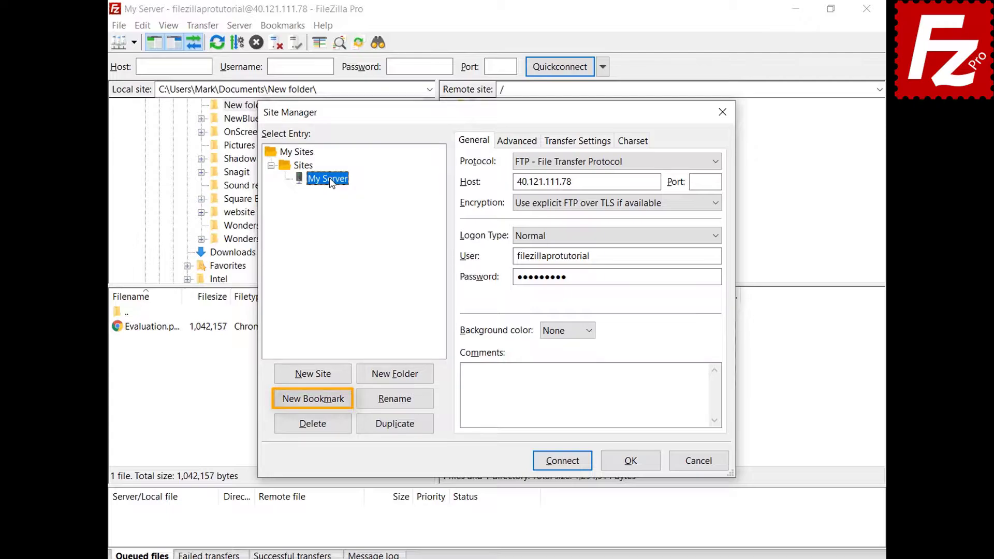
{"action": "left_click", "coordinate": [635, 464]}
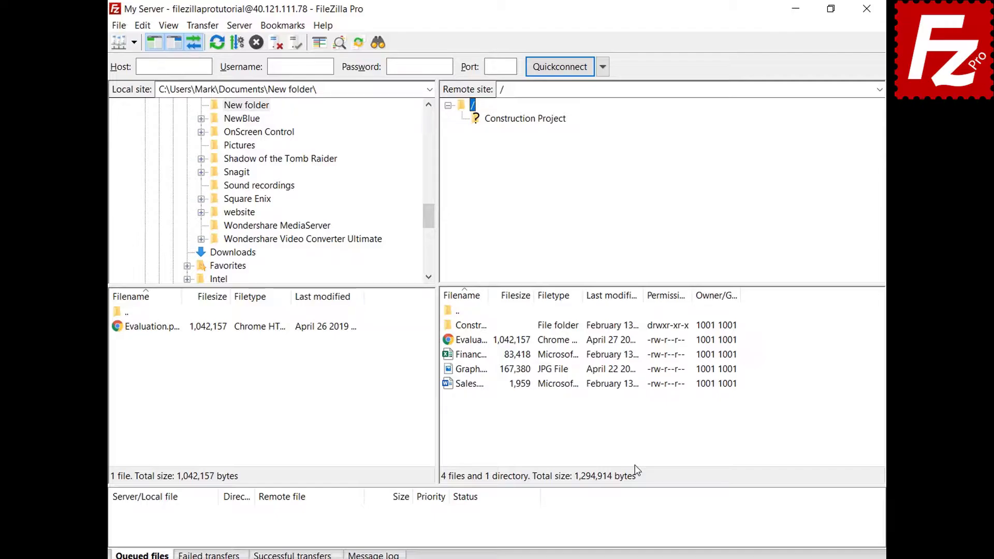
{"action": "left_click", "coordinate": [142, 26]}
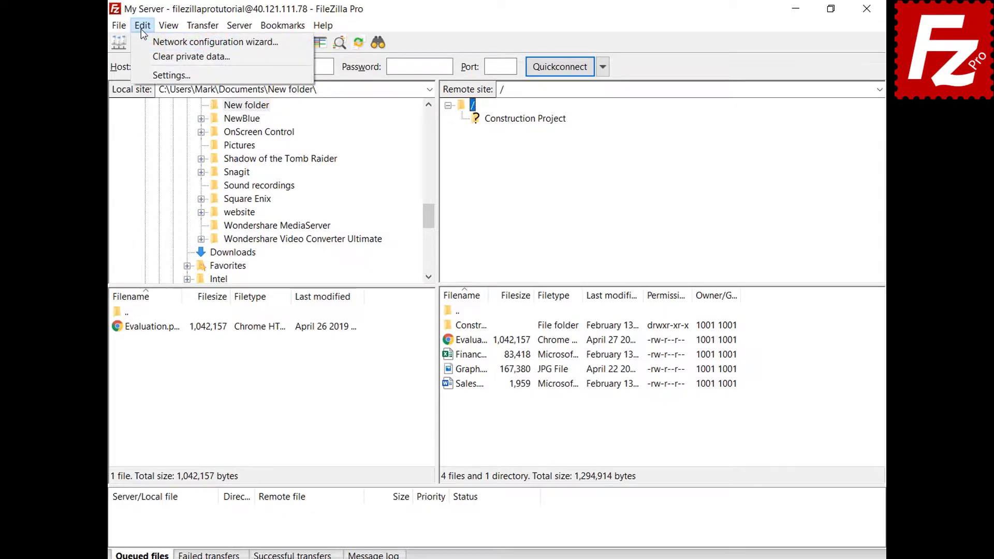
- Review the Interface settings page, then check the saved-sites list and File menu
{"action": "left_click", "coordinate": [155, 75]}
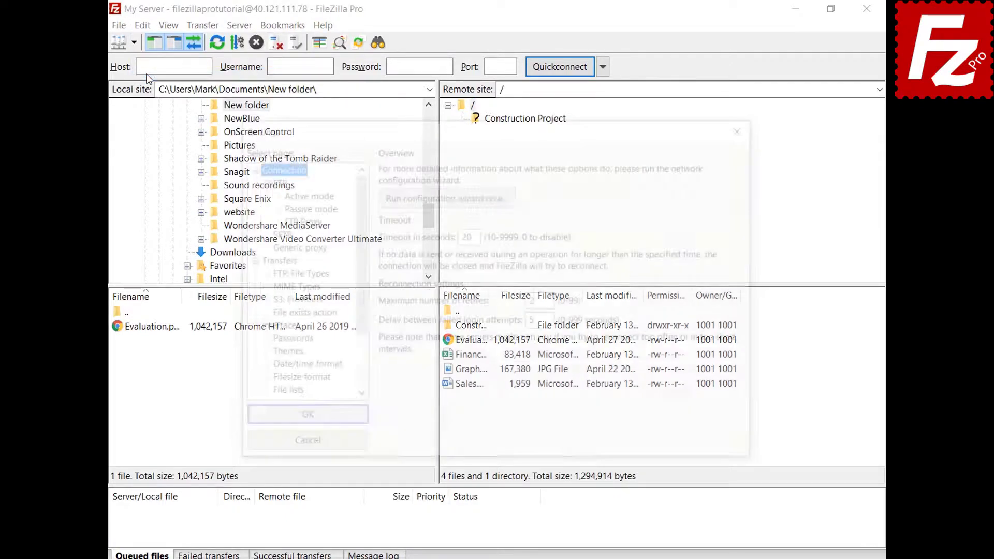
{"action": "left_click", "coordinate": [260, 328]}
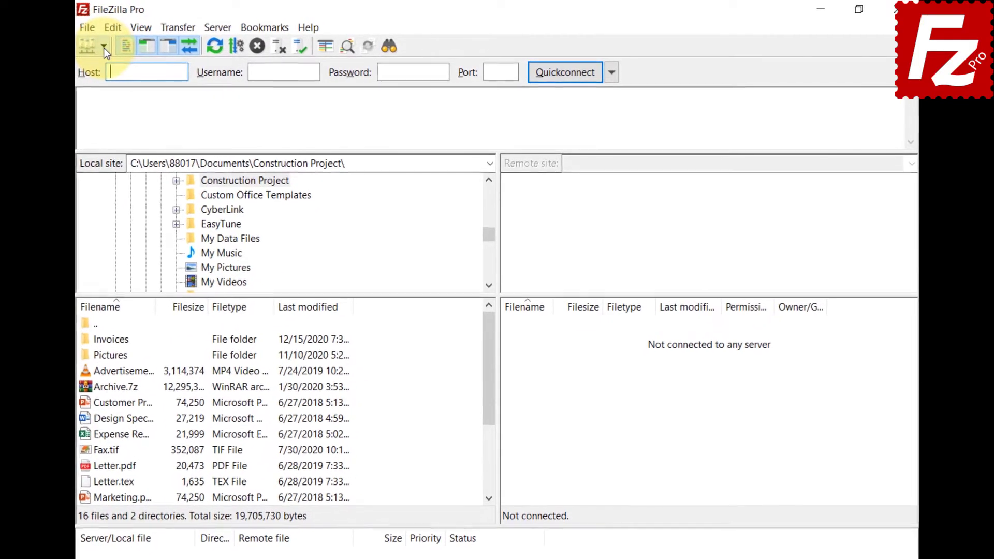
{"action": "left_click", "coordinate": [104, 47]}
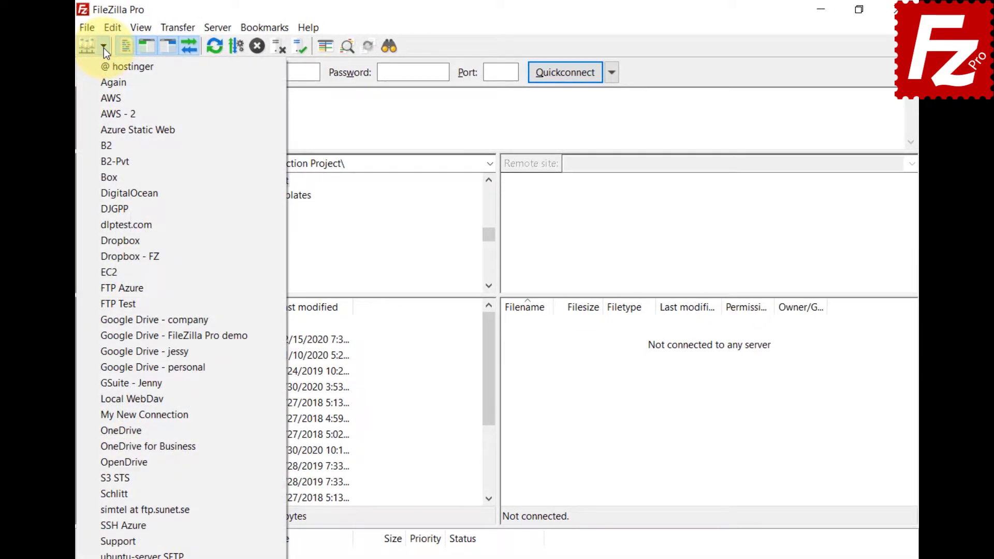
{"action": "left_click", "coordinate": [88, 27]}
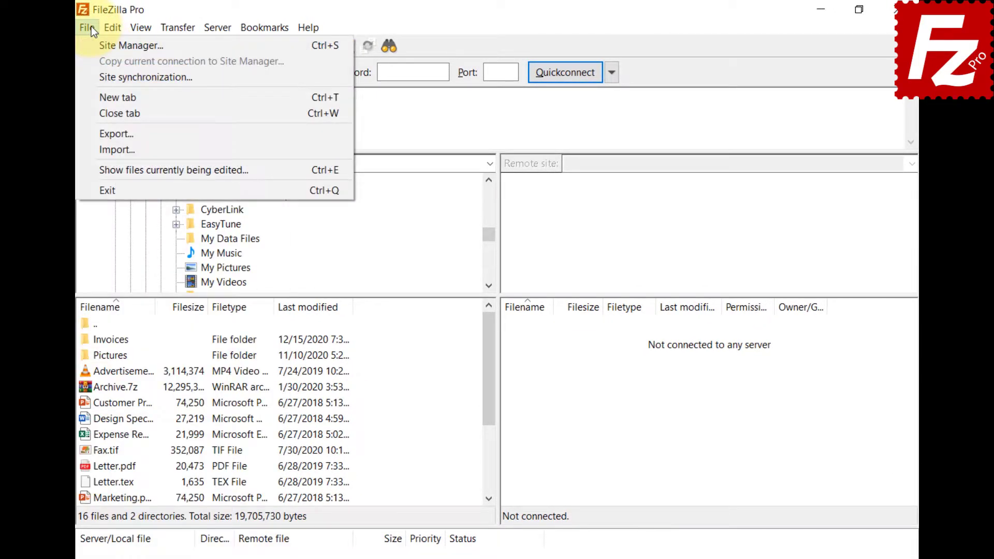
- Create a 'Google Drive' folder and drag the four Google Drive sites, company through personal, into it
{"action": "left_click", "coordinate": [94, 45]}
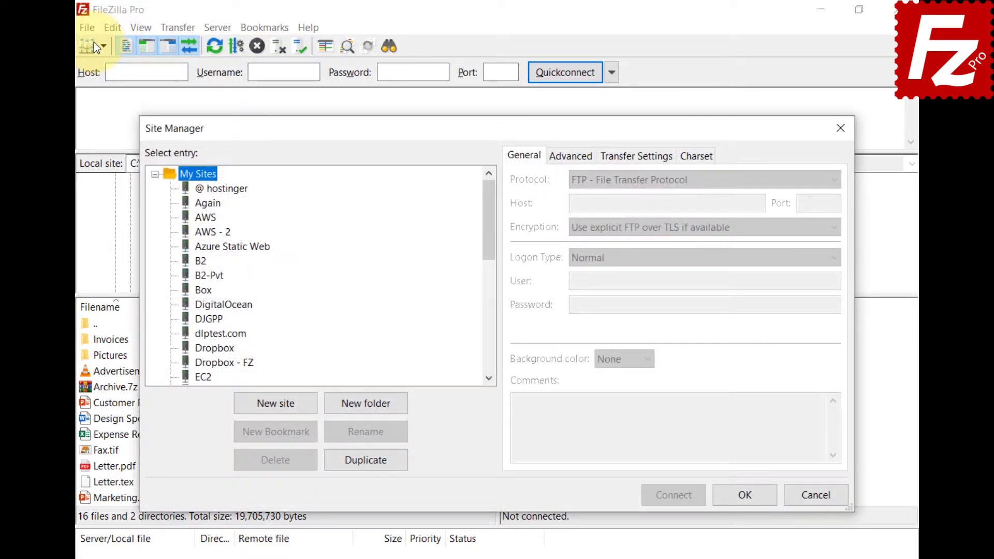
{"action": "left_click", "coordinate": [364, 408]}
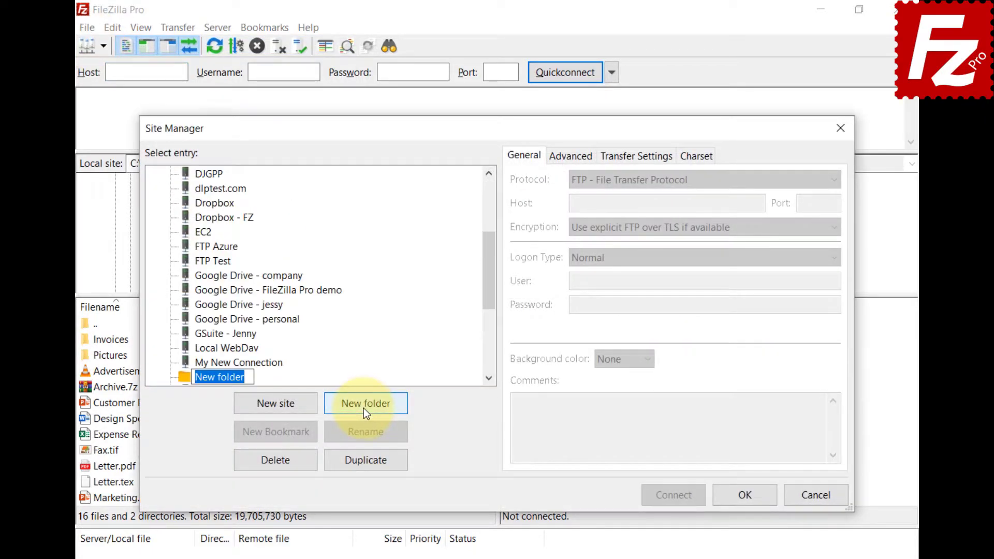
{"action": "type", "text": "Google Drive"}
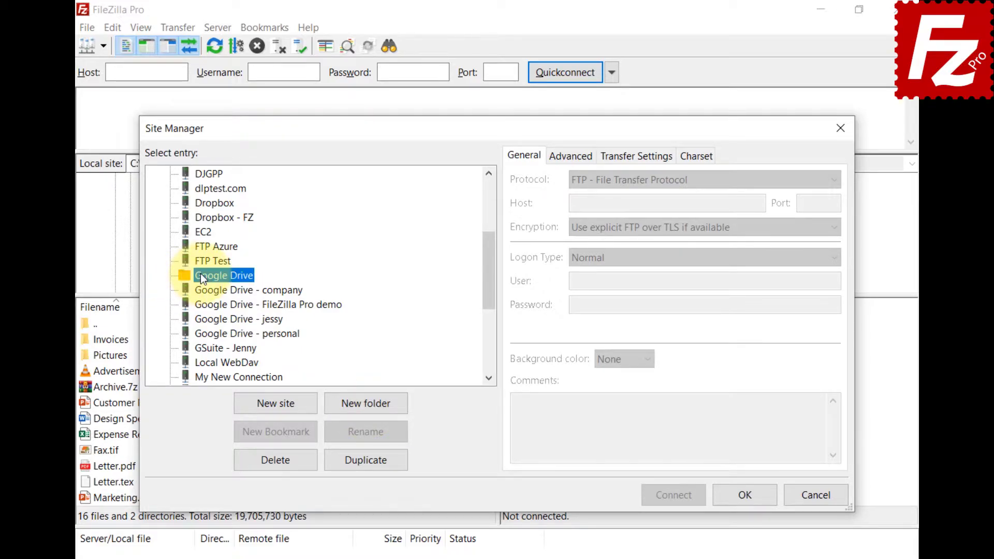
{"action": "left_click", "coordinate": [210, 289]}
{"action": "left_click", "coordinate": [223, 333], "text": "shift"}
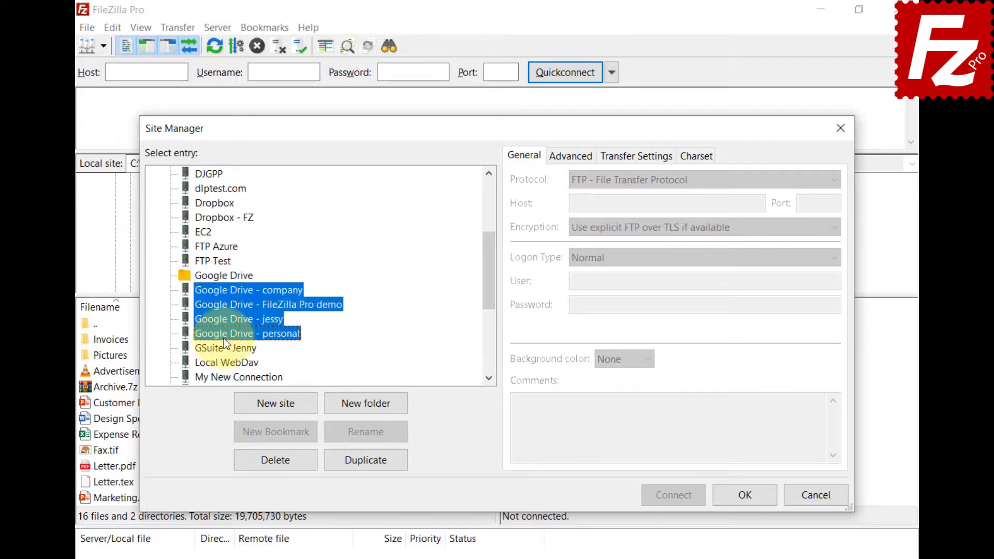
{"action": "left_click_drag", "start_coordinate": [223, 334], "coordinate": [230, 277]}
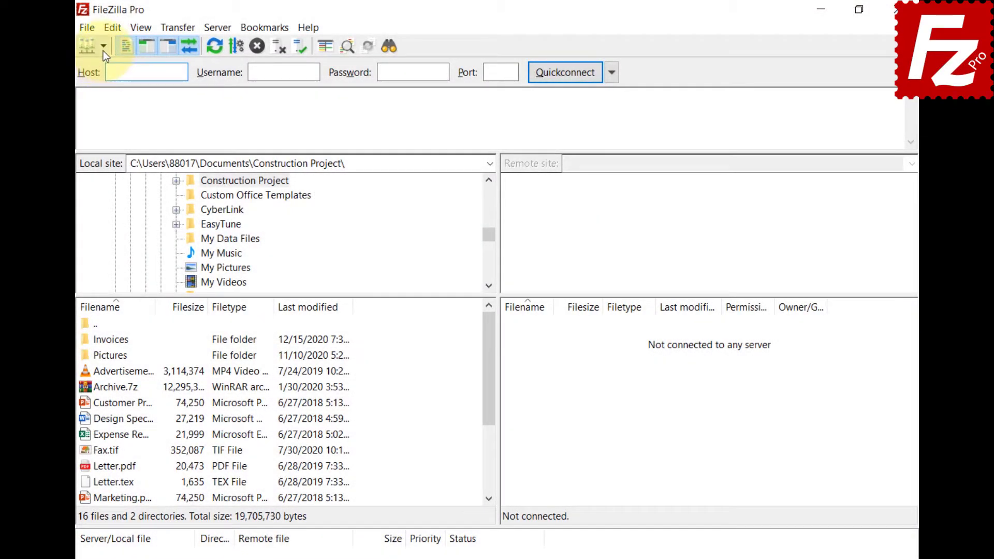
- Confirm the Google Drive group in the saved-sites list, then relaunch FileZilla Pro from the desktop
{"action": "left_click", "coordinate": [104, 46]}
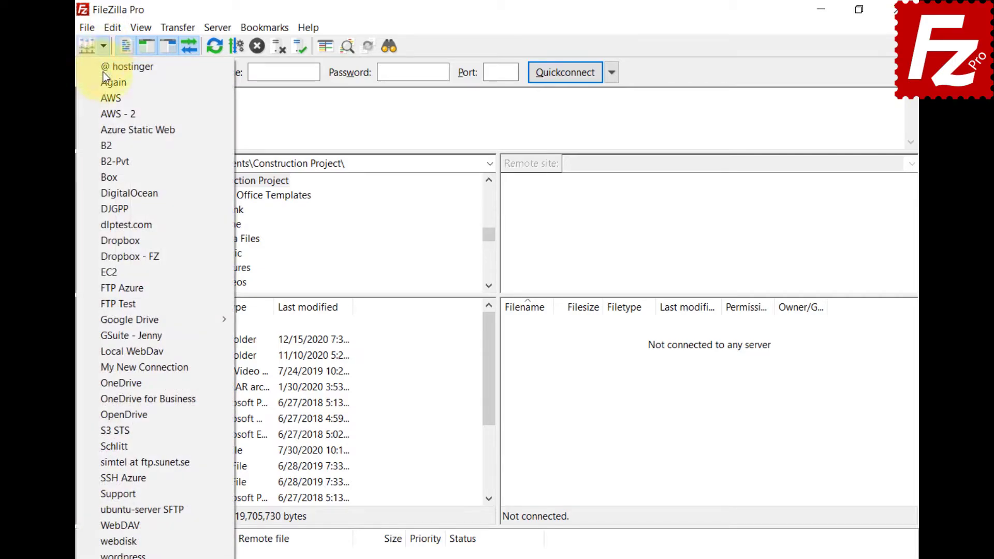
{"action": "mouse_move", "coordinate": [106, 323]}
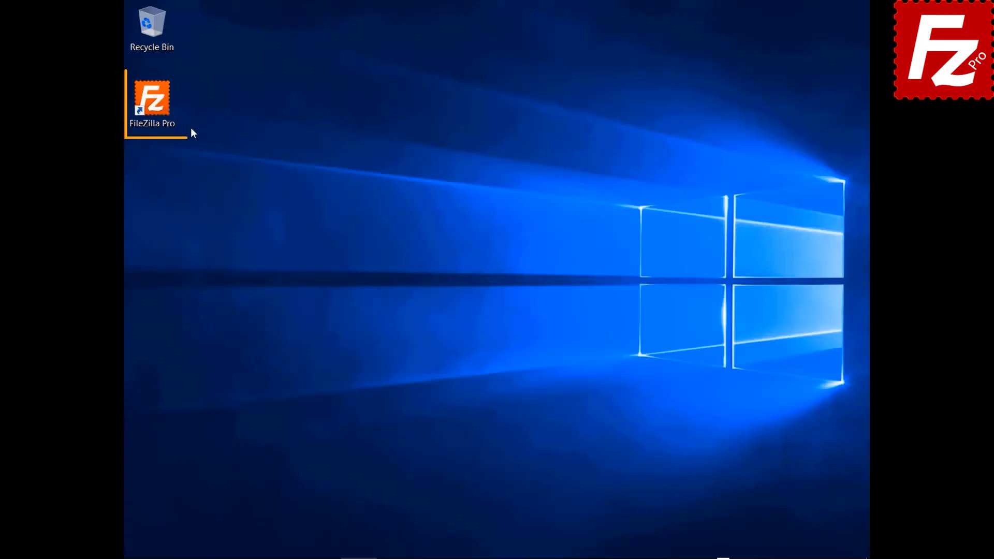
{"action": "double_click", "coordinate": [152, 106]}
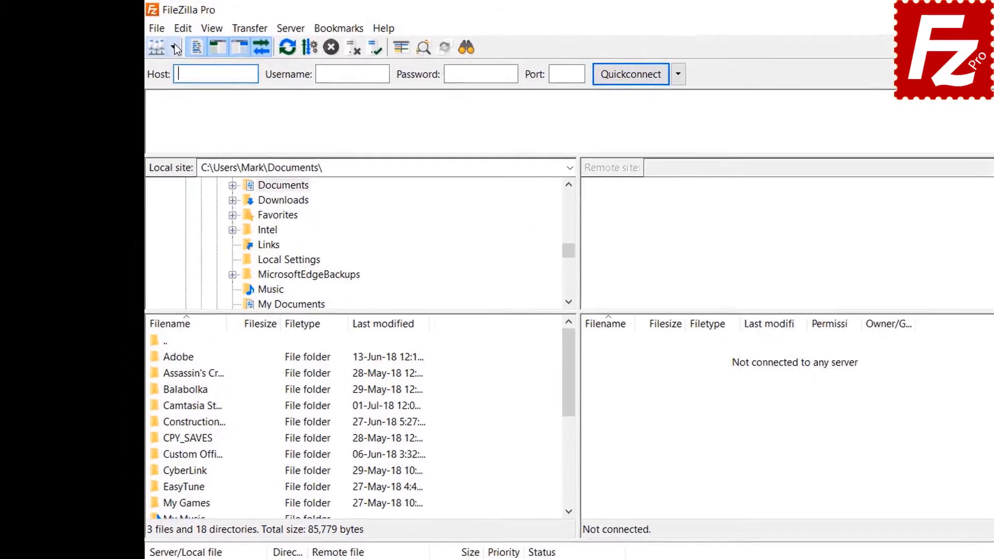
- Connect to the FTP Tutorial site and show the local Construction Project folder
{"action": "left_click", "coordinate": [149, 40]}
{"action": "left_click", "coordinate": [225, 82]}
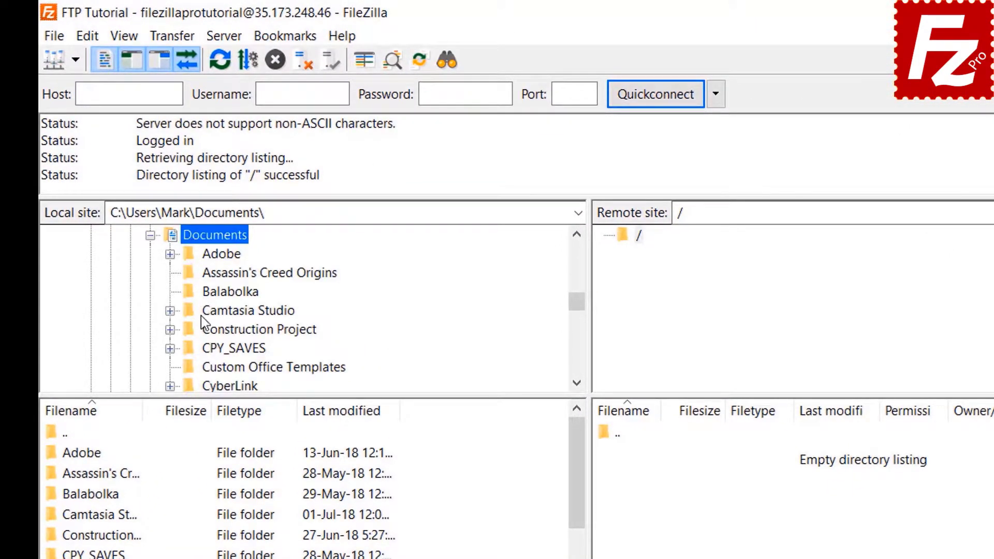
{"action": "left_click", "coordinate": [204, 329]}
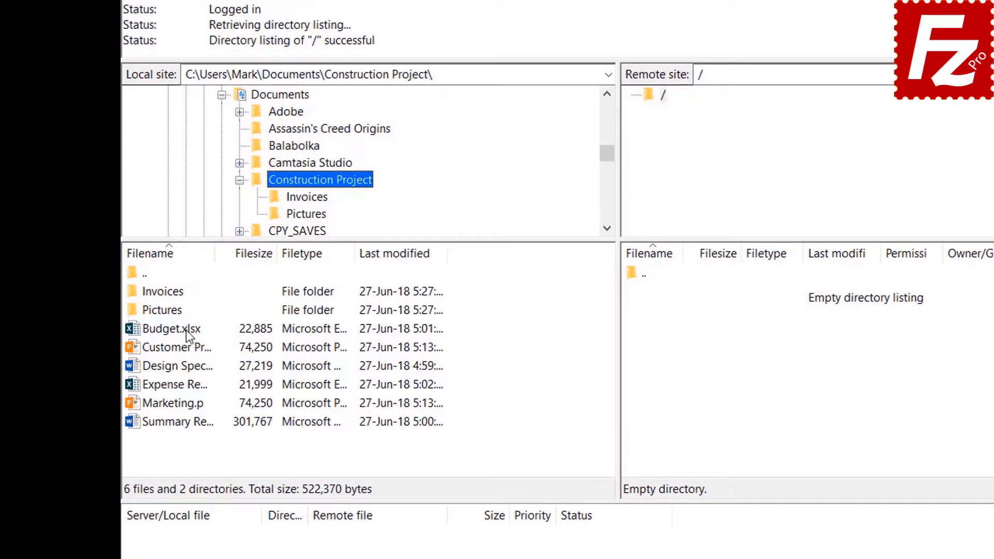
- Upload Budget.xlsx, Customer Presentation, the design spec, expense file and Marketing.pptx to the server root
{"action": "double_click", "coordinate": [186, 330]}
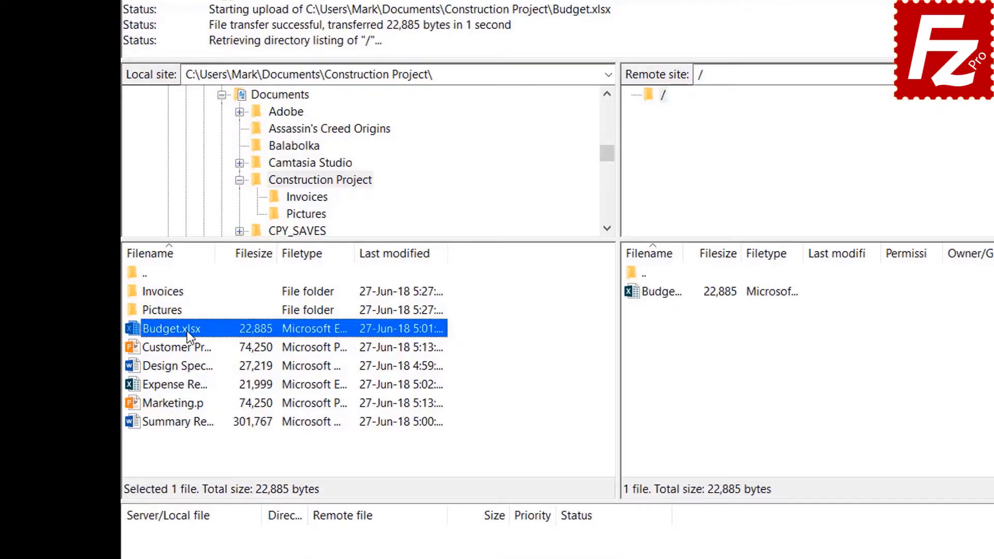
{"action": "right_click", "coordinate": [188, 348]}
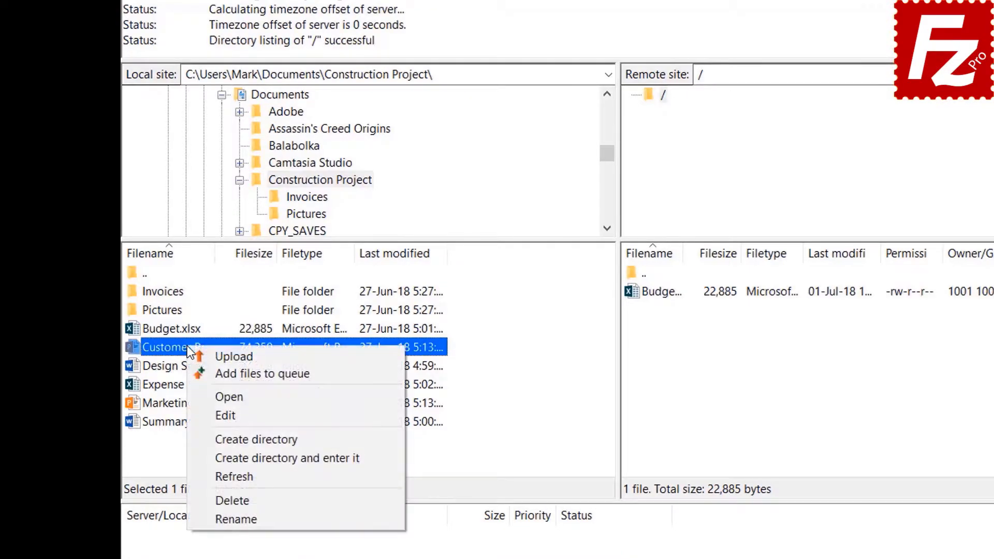
{"action": "left_click", "coordinate": [218, 354]}
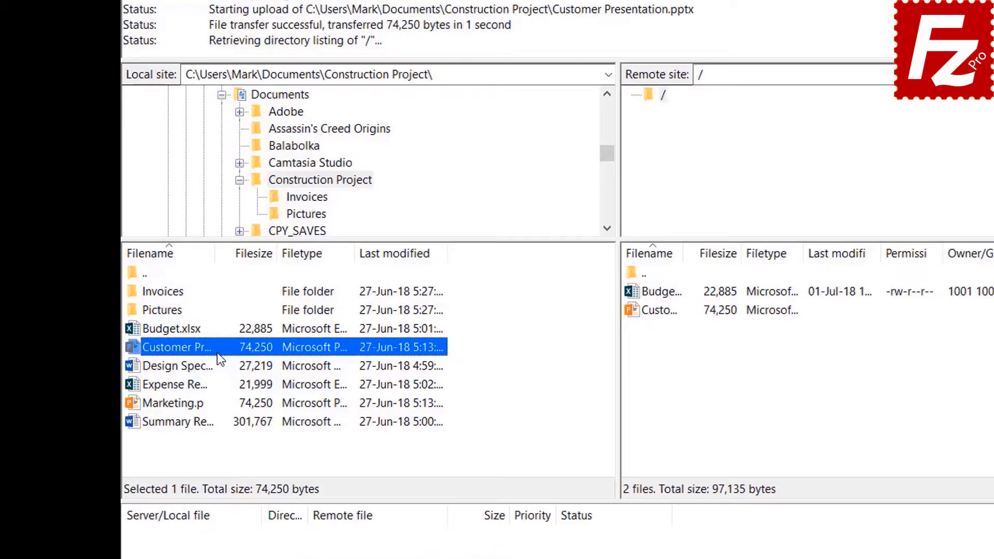
{"action": "left_click", "coordinate": [194, 366]}
{"action": "left_click", "coordinate": [191, 387], "text": "ctrl"}
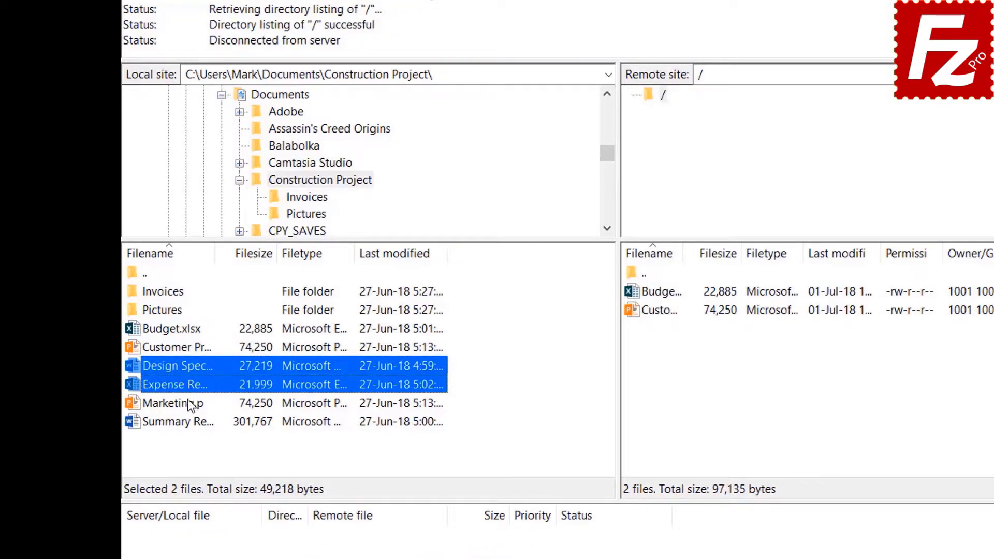
{"action": "left_click", "coordinate": [188, 402], "text": "ctrl"}
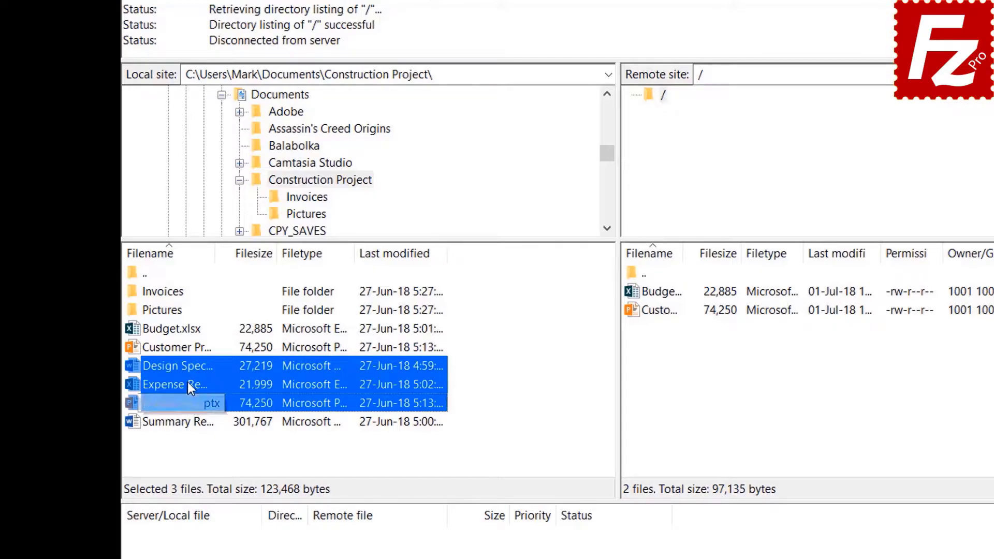
{"action": "right_click", "coordinate": [188, 383]}
{"action": "left_click", "coordinate": [214, 392]}
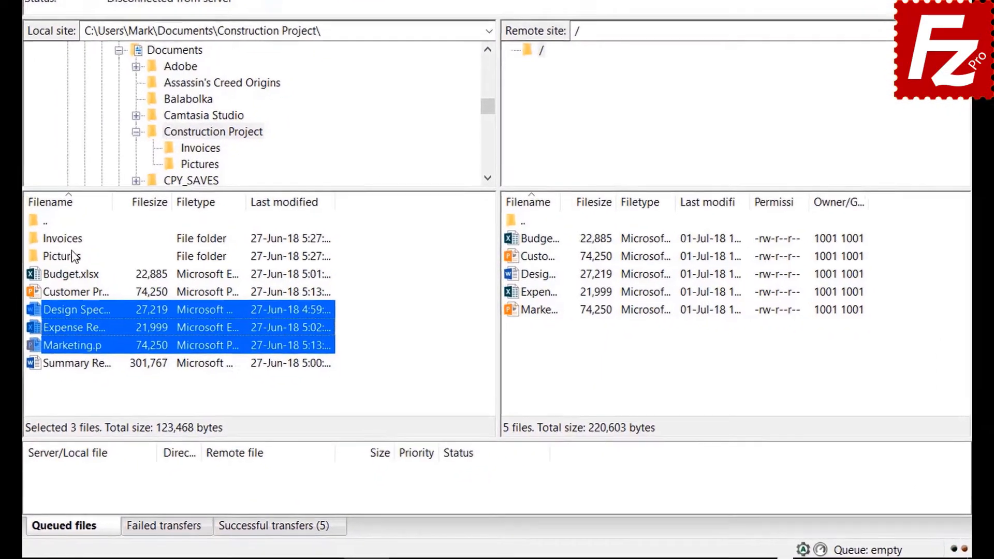
- Queue the Invoices and Pictures folders and the Summary Report, then process the transfer queue
{"action": "right_click", "coordinate": [51, 230]}
{"action": "left_click", "coordinate": [83, 253]}
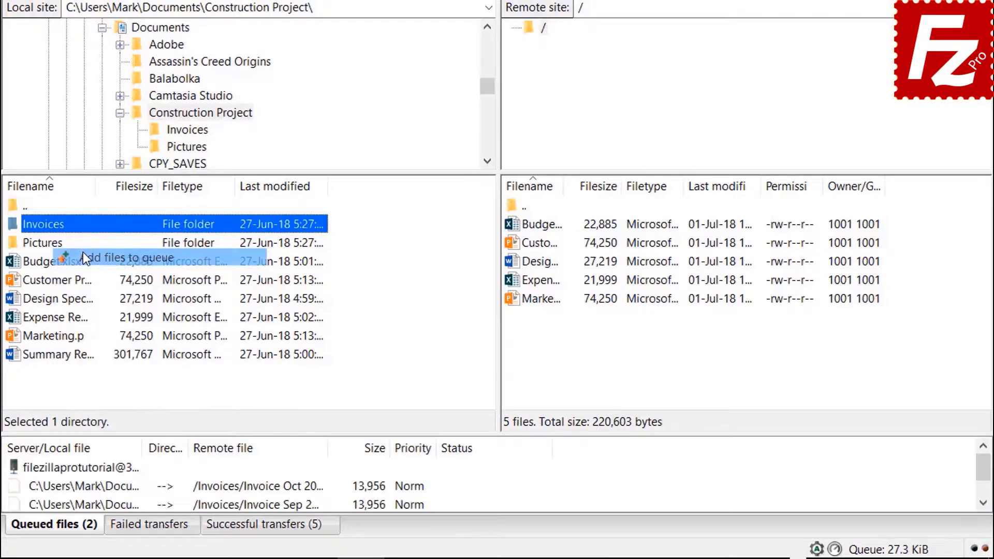
{"action": "right_click", "coordinate": [58, 247]}
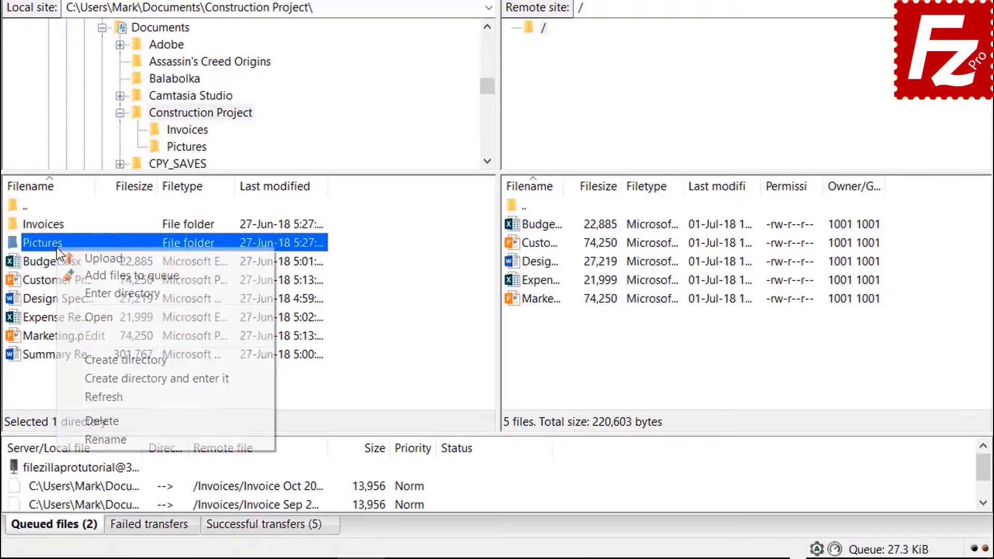
{"action": "left_click", "coordinate": [88, 274]}
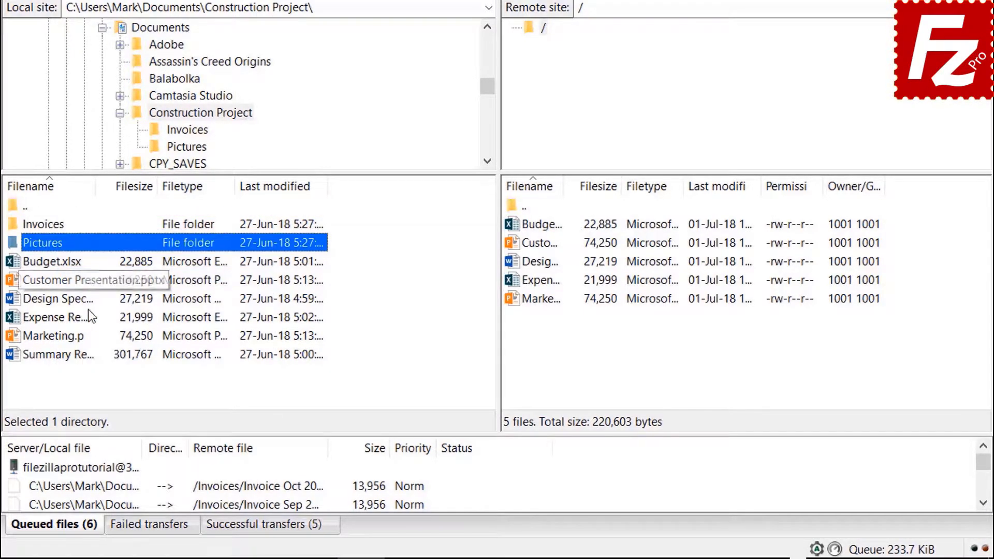
{"action": "right_click", "coordinate": [75, 356]}
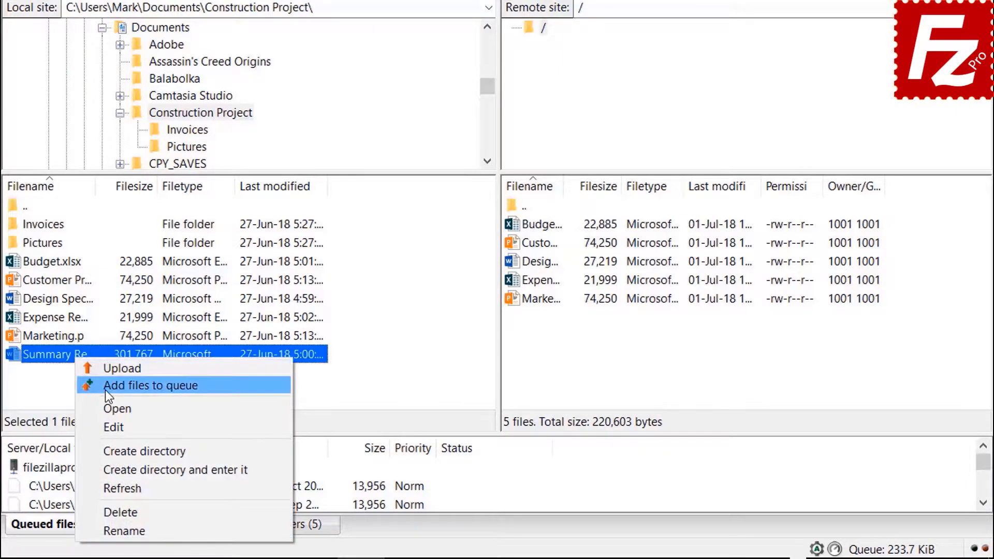
{"action": "left_click", "coordinate": [105, 390]}
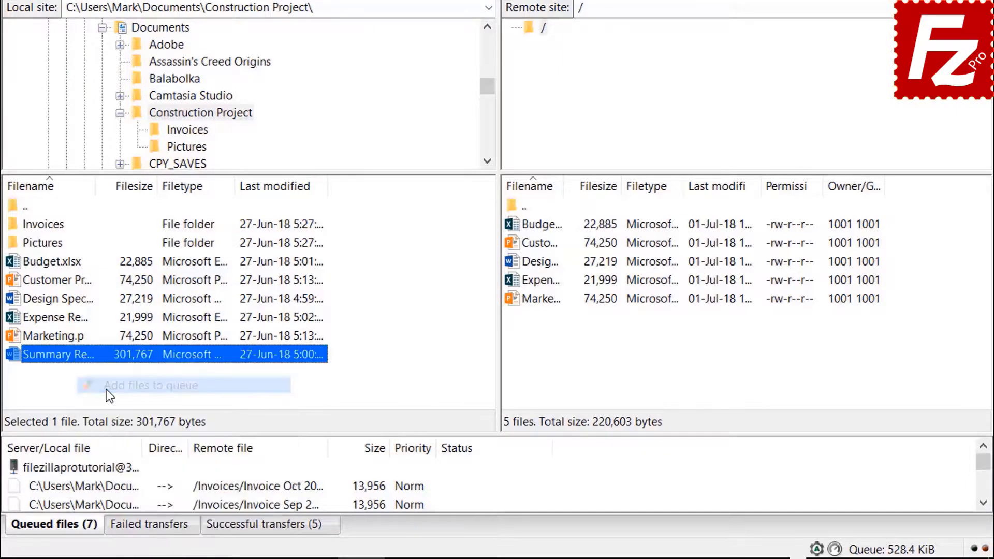
{"action": "right_click", "coordinate": [104, 467]}
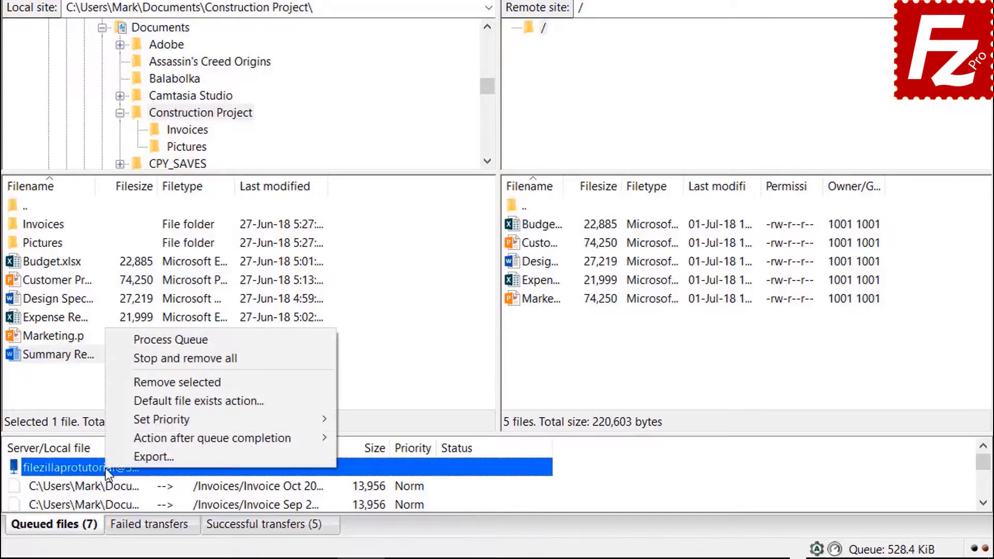
{"action": "left_click", "coordinate": [140, 340]}
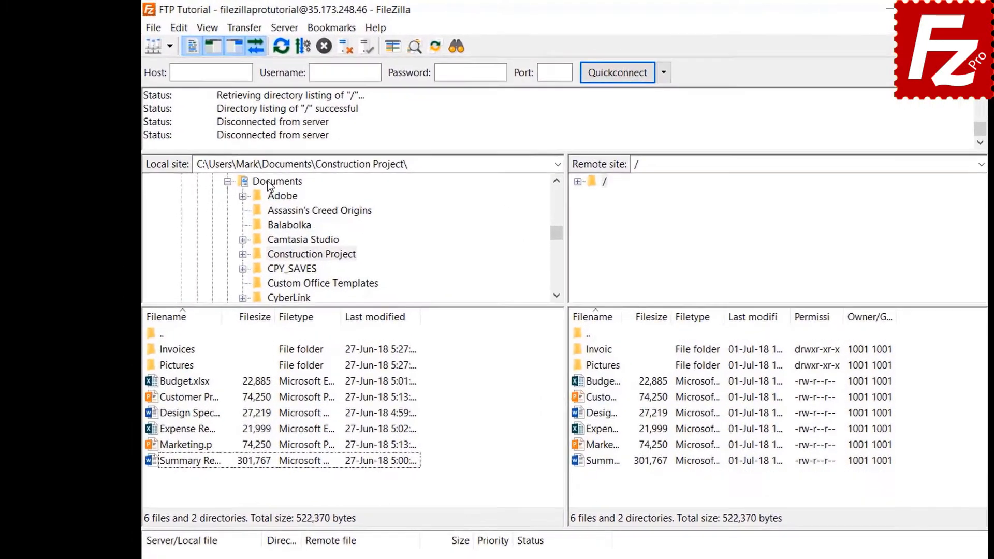
- Create an empty Backup folder inside the local Documents folder and open it
{"action": "left_click", "coordinate": [239, 159]}
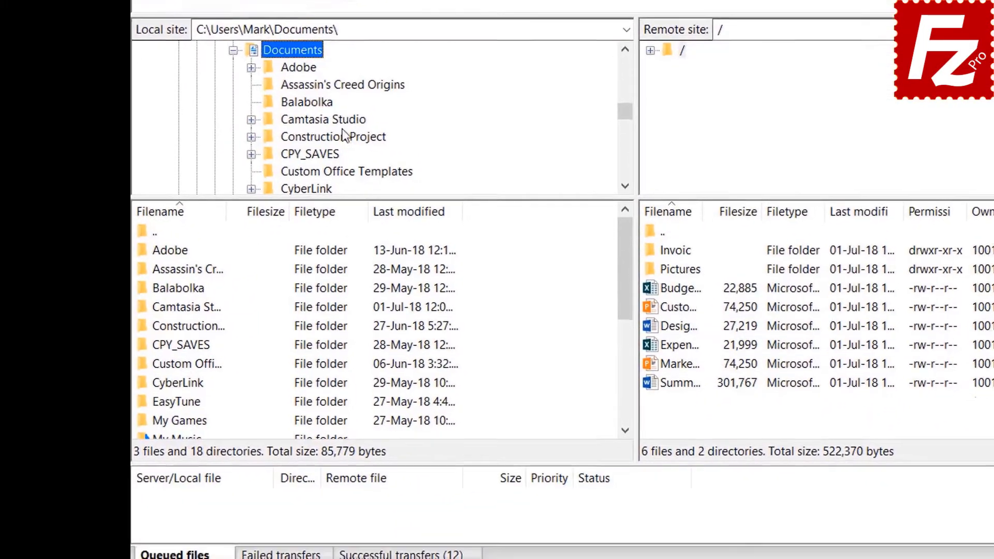
{"action": "right_click", "coordinate": [494, 490]}
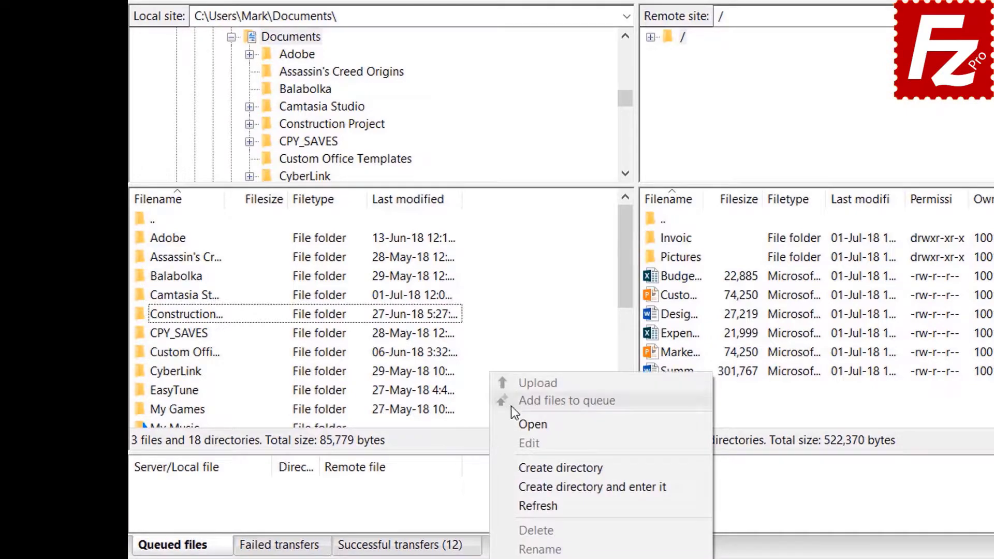
{"action": "left_click", "coordinate": [540, 484]}
{"action": "type", "text": "Backu"}
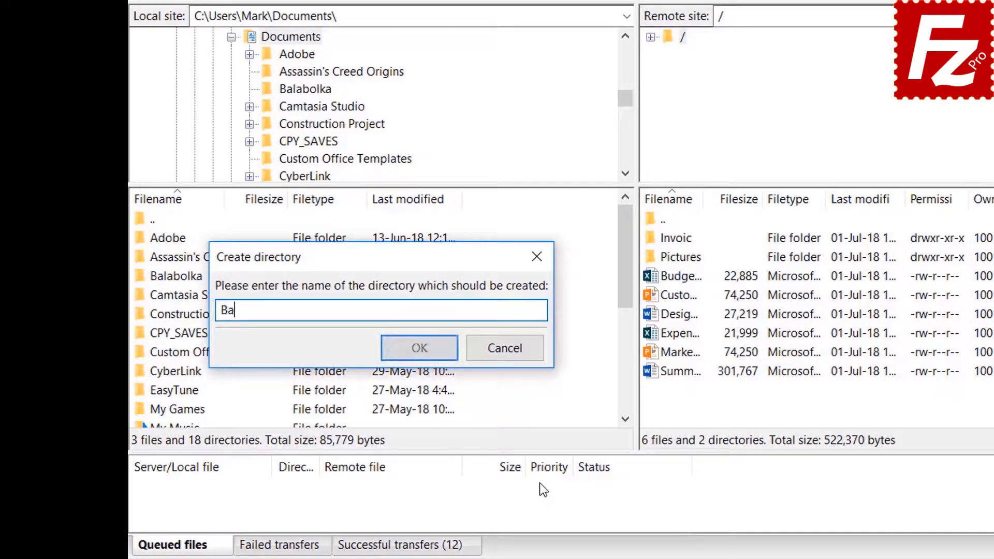
{"action": "type", "text": "p"}
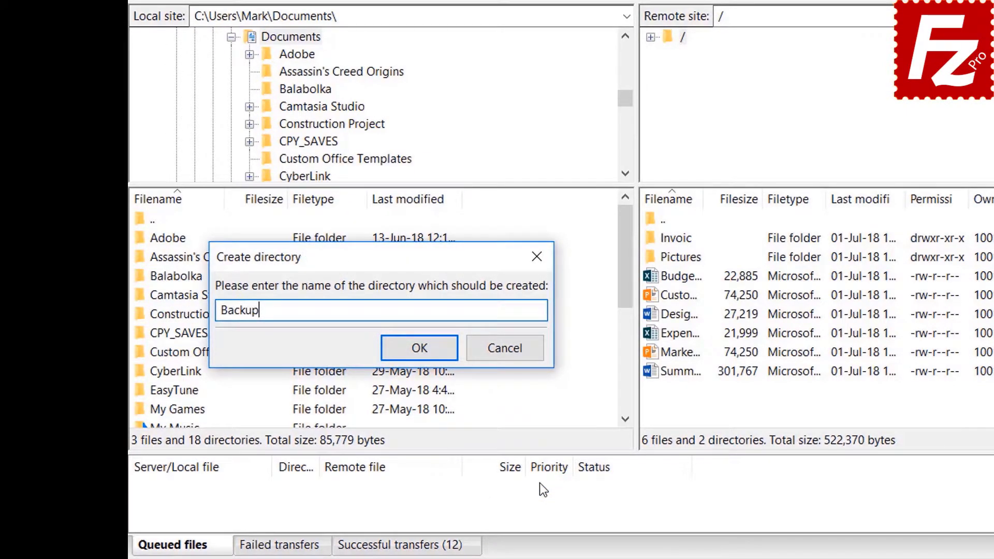
{"action": "key", "text": "Return"}
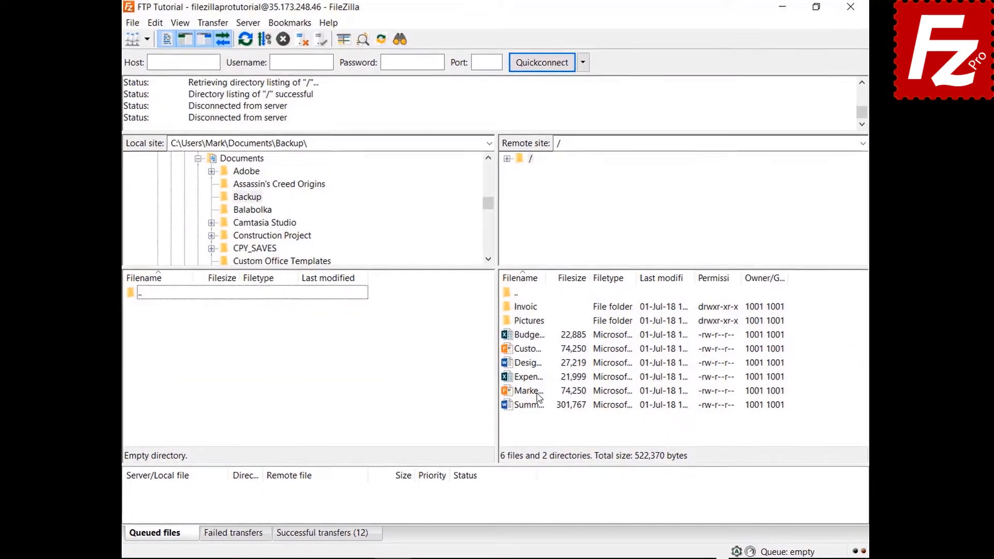
- Download Budget.xlsx, then Customer Presentation.pptx through Marketing, from the server into Backup
{"action": "double_click", "coordinate": [537, 337]}
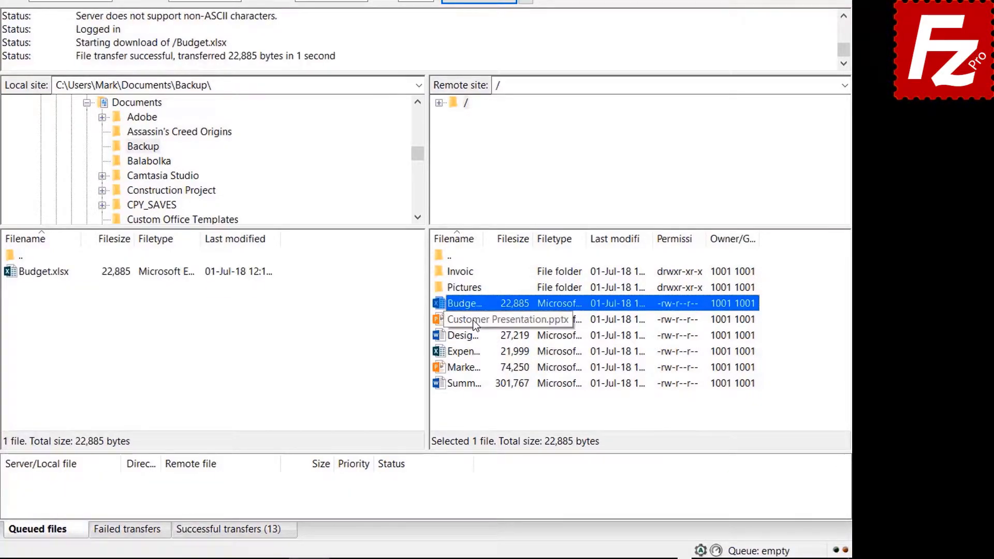
{"action": "left_click", "coordinate": [474, 320]}
{"action": "left_click", "coordinate": [472, 336], "text": "ctrl"}
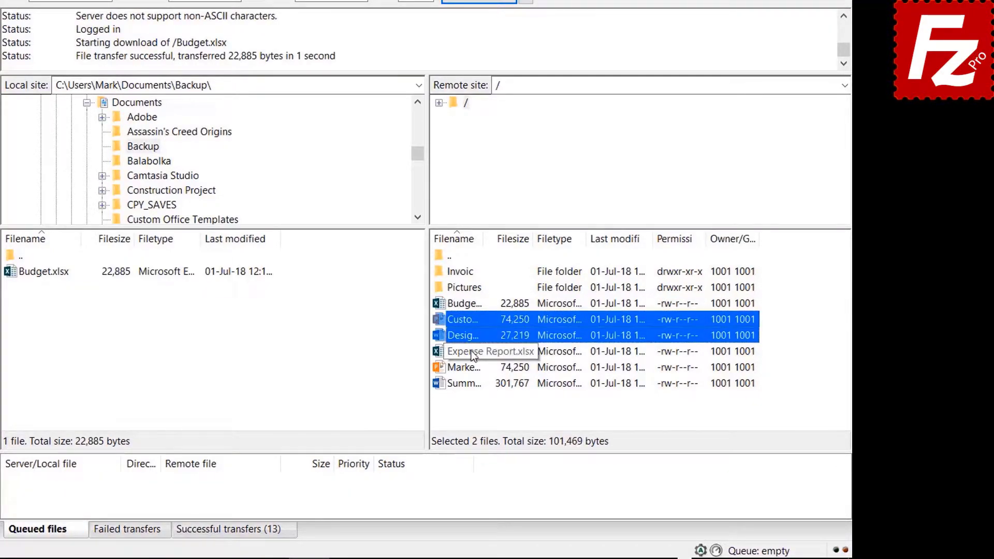
{"action": "left_click", "coordinate": [472, 351], "text": "ctrl"}
{"action": "left_click", "coordinate": [472, 367], "text": "ctrl"}
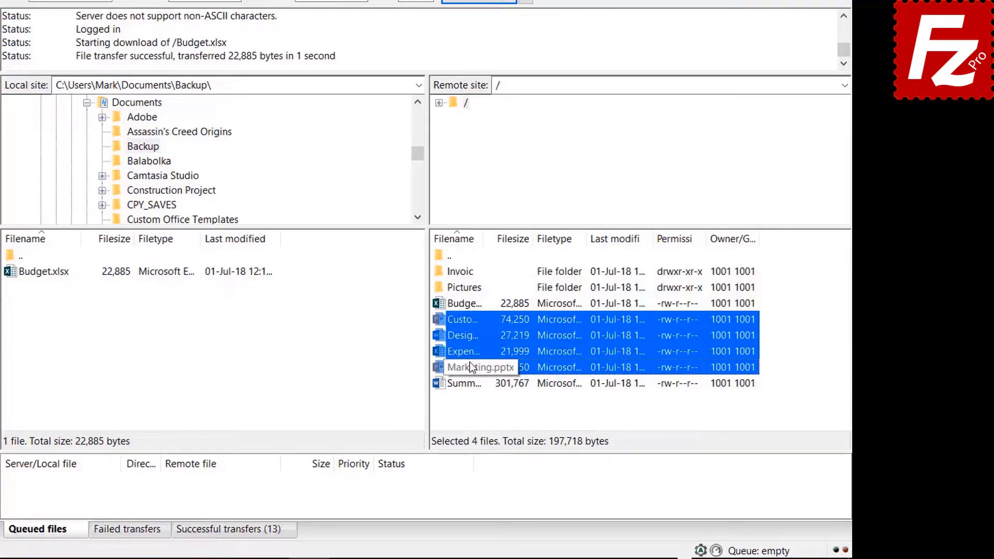
{"action": "right_click", "coordinate": [470, 365]}
{"action": "left_click", "coordinate": [500, 370]}
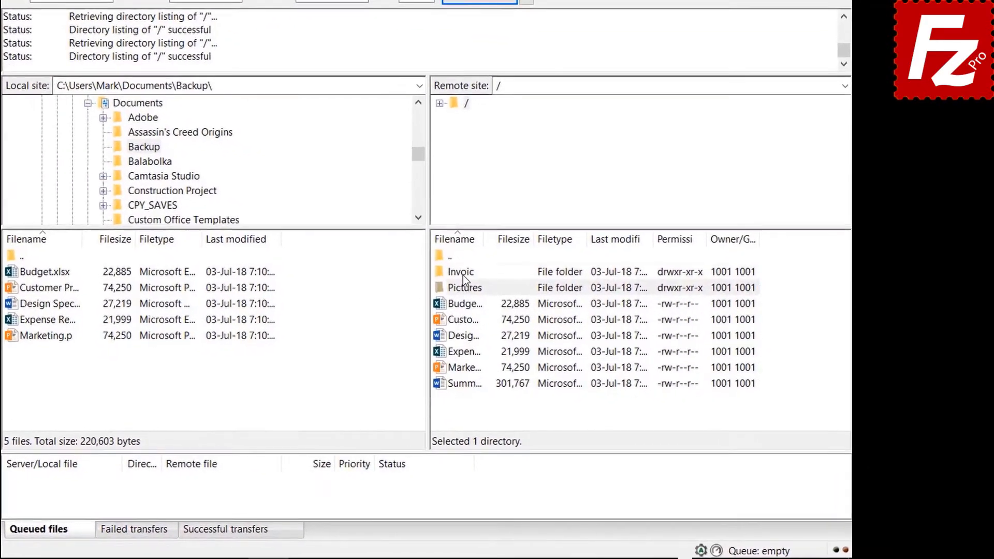
- Add the Invoices and Pictures folders and the summary file to the download queue
{"action": "right_click", "coordinate": [465, 279]}
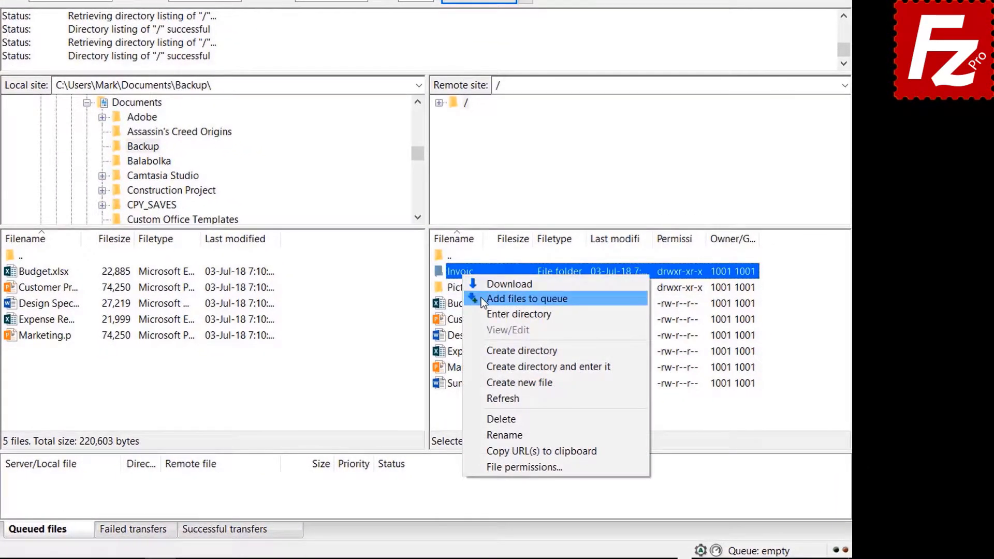
{"action": "left_click", "coordinate": [480, 297]}
{"action": "right_click", "coordinate": [464, 290]}
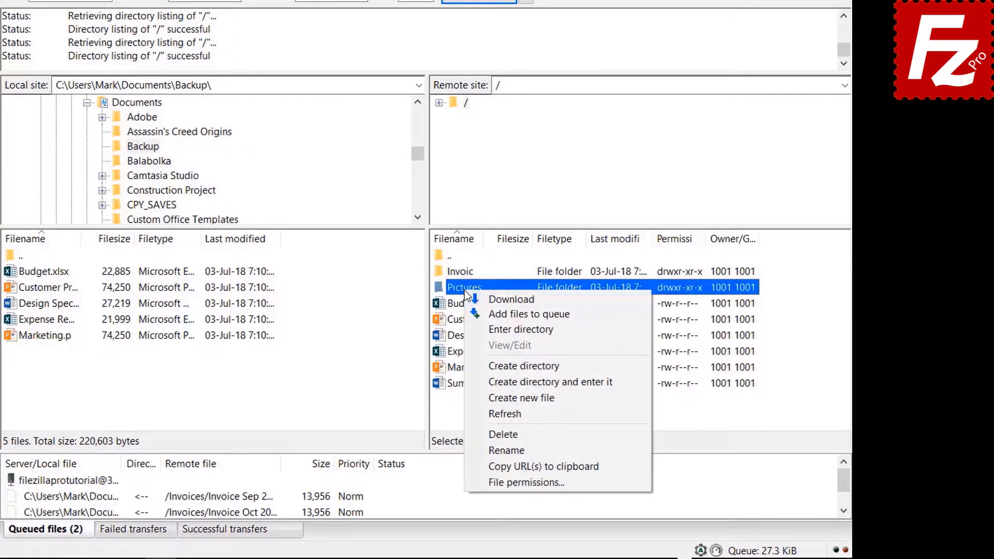
{"action": "left_click", "coordinate": [486, 312]}
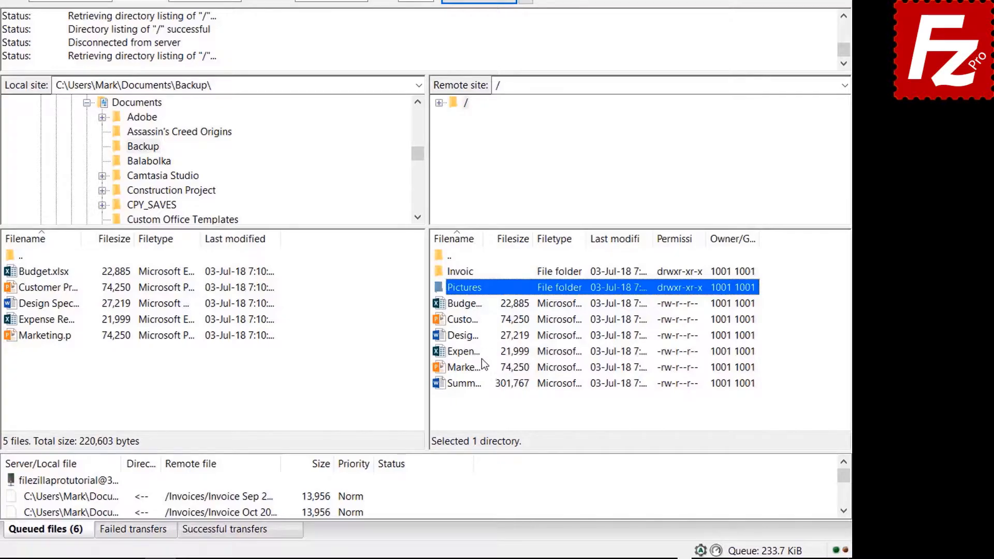
{"action": "right_click", "coordinate": [469, 385]}
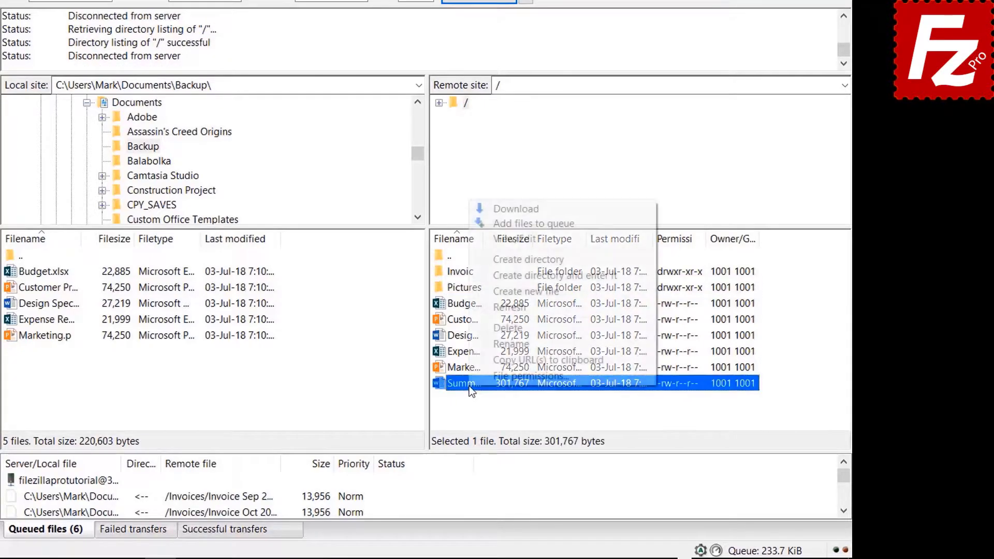
{"action": "left_click", "coordinate": [501, 225]}
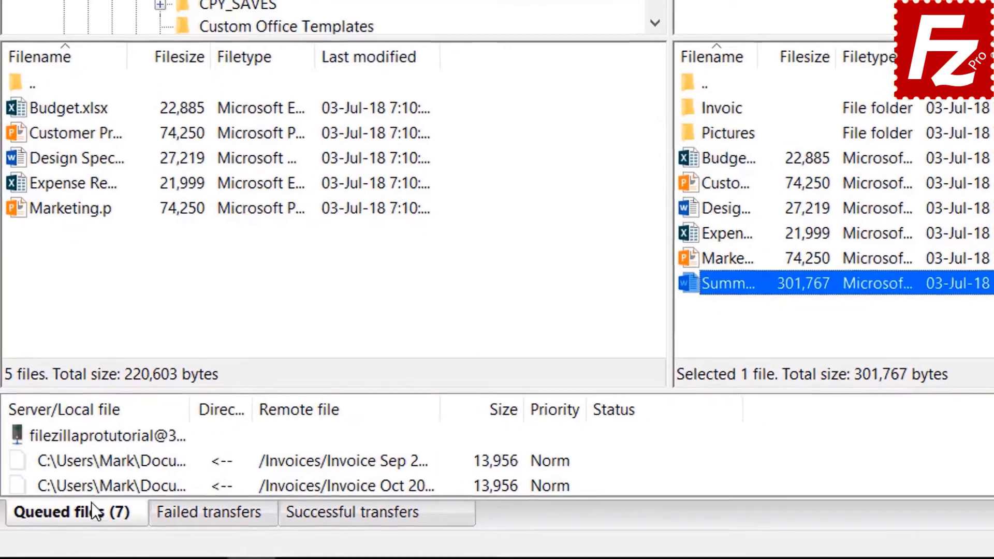
- Process the queue so the seven queued items start downloading from the server
{"action": "right_click", "coordinate": [58, 479]}
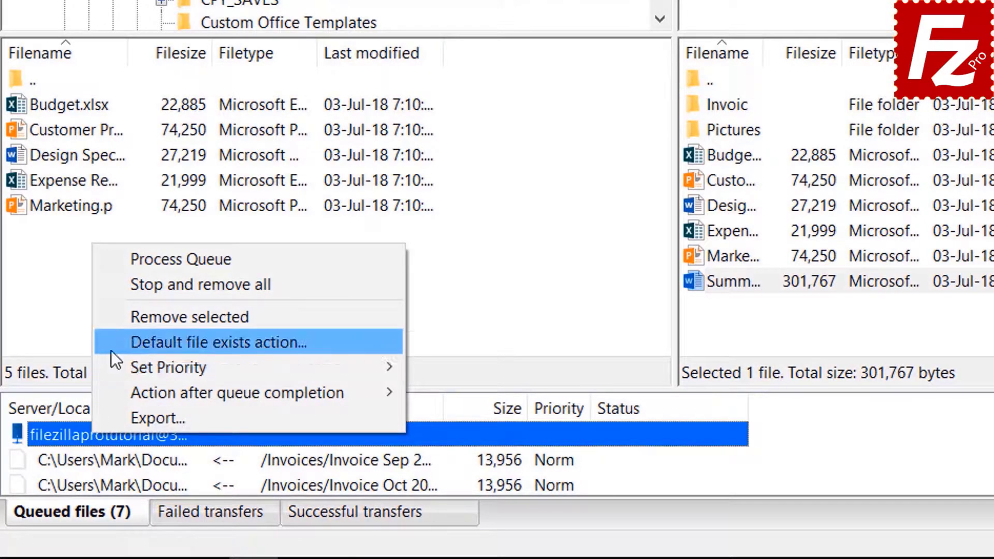
{"action": "left_click", "coordinate": [142, 260]}
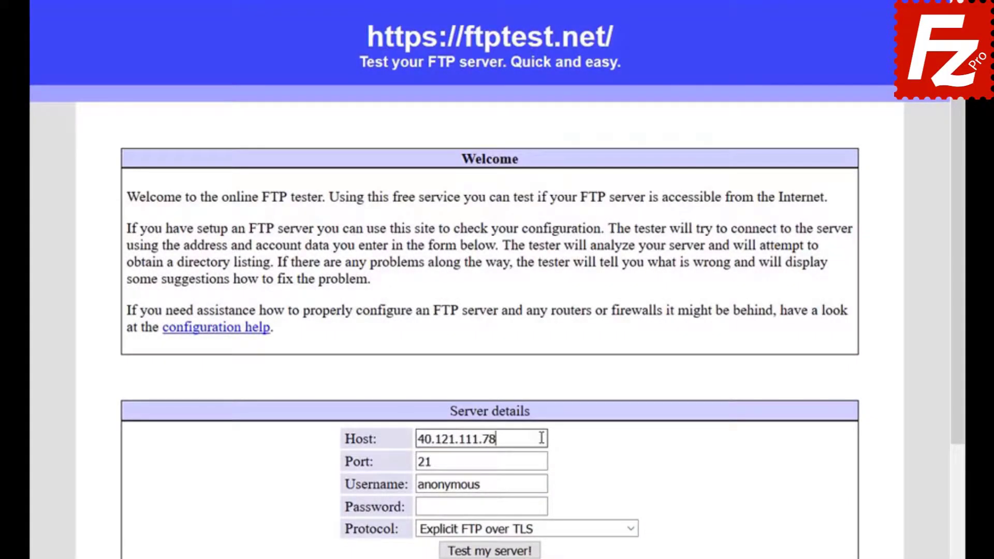
- Replace the anonymous username with the account username and enter its password
{"action": "key", "text": "Tab"}
{"action": "type", "text": "filezillaprotutorial"}
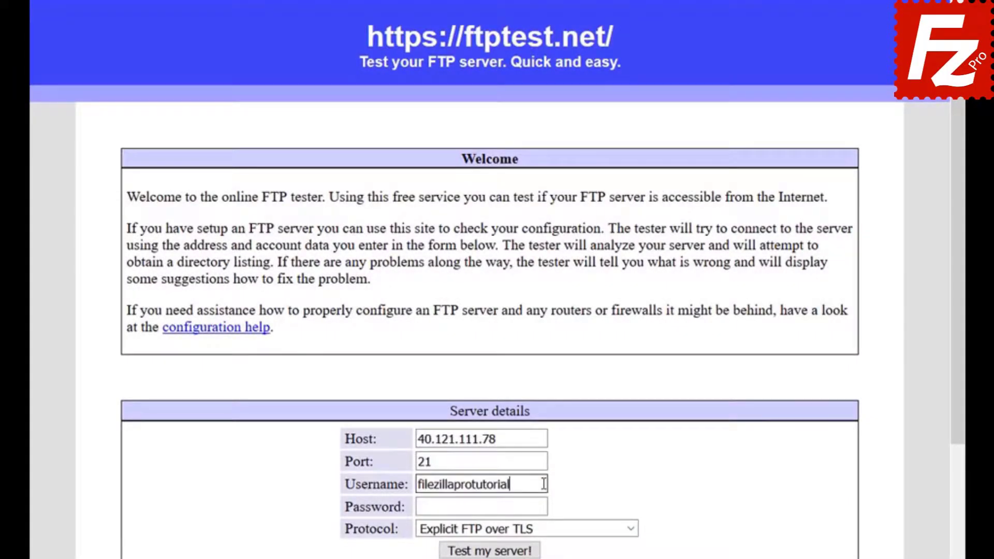
{"action": "key", "text": "Tab"}
{"action": "type", "text": "**********"}
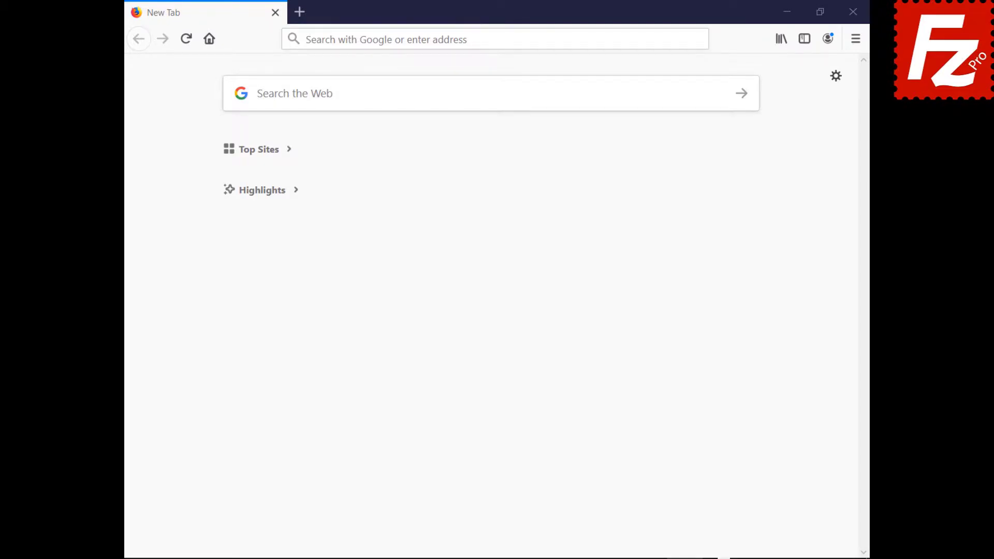
- Log in to cPanel with the account username and password
{"action": "type", "text": "https://br622.hostgator.com.br:2083/"}
{"action": "key", "text": "Return"}
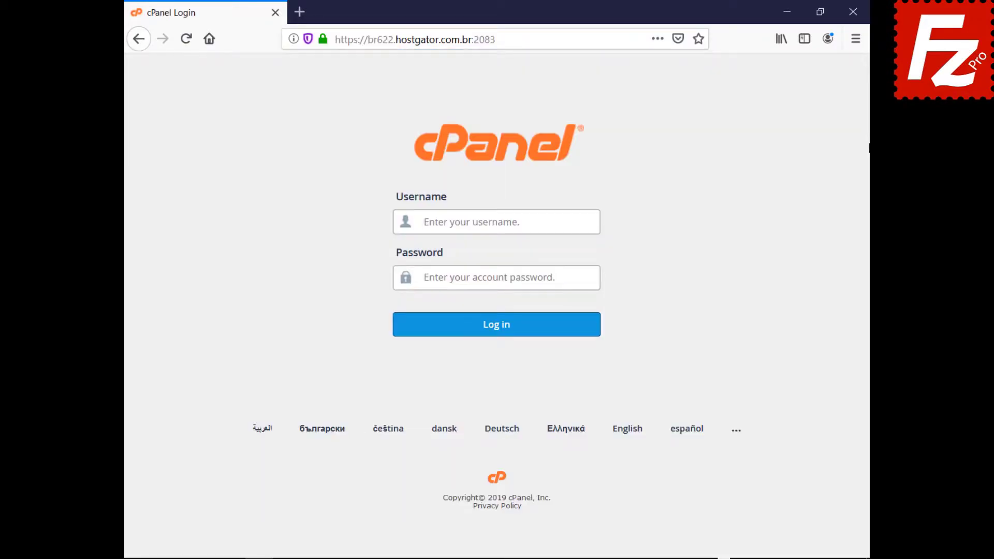
{"action": "type", "text": "ondazult"}
{"action": "key", "text": "Tab"}
{"action": "key", "text": "ctrl+v"}
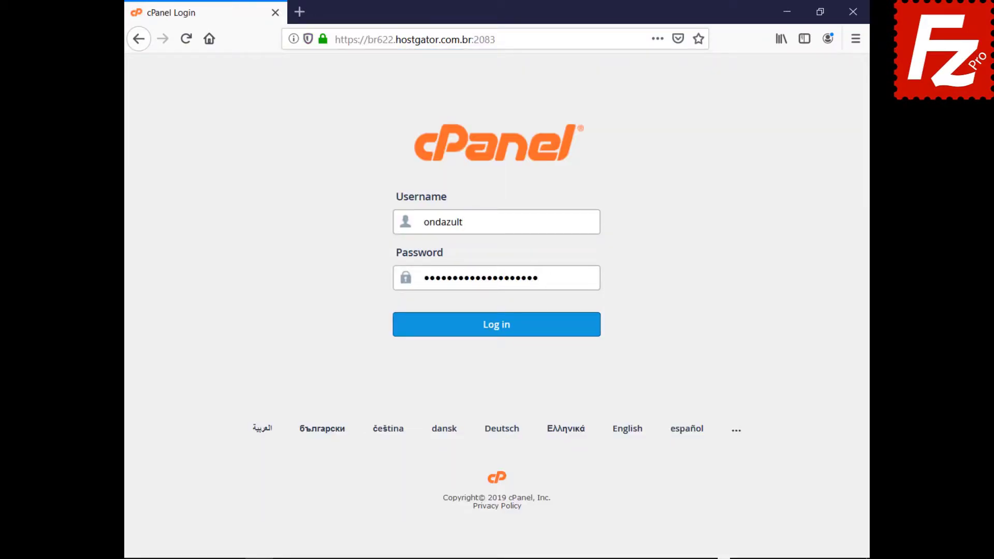
{"action": "left_click", "coordinate": [495, 336]}
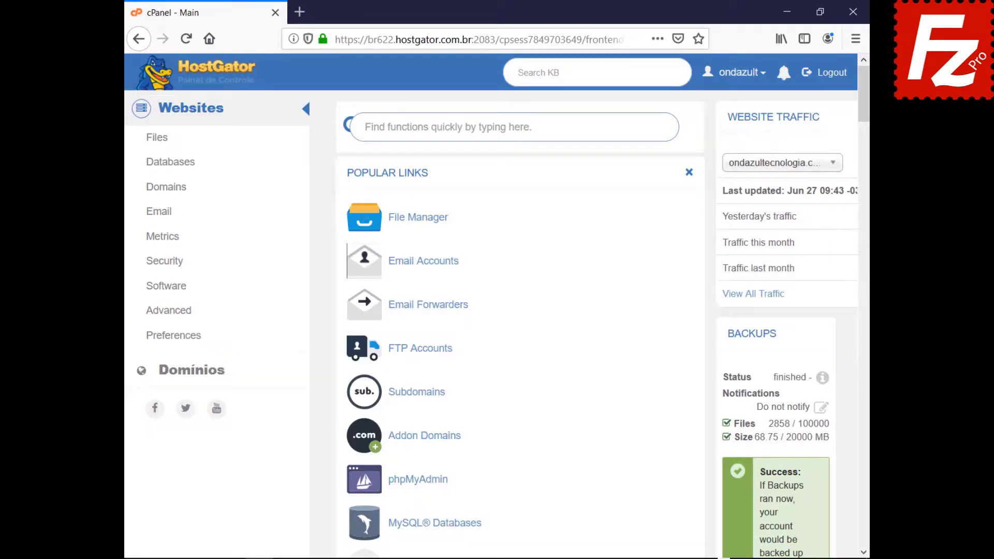
- Create an FTP account with login, matching passwords and directory public_html/wordpress
{"action": "left_click", "coordinate": [417, 353]}
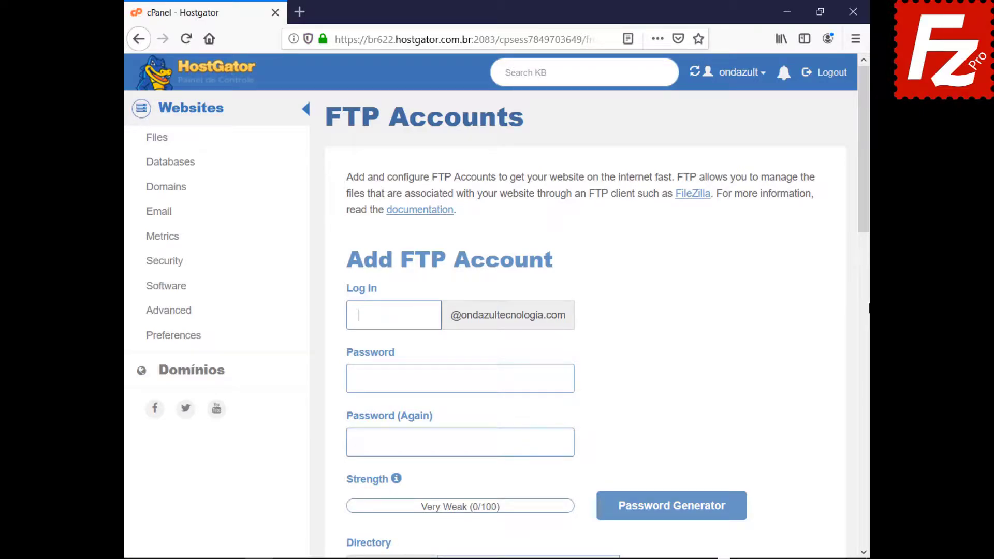
{"action": "type", "text": "wordpressftp"}
{"action": "key", "text": "Tab"}
{"action": "key", "text": "ctrl+v"}
{"action": "key", "text": "Tab"}
{"action": "key", "text": "ctrl+v"}
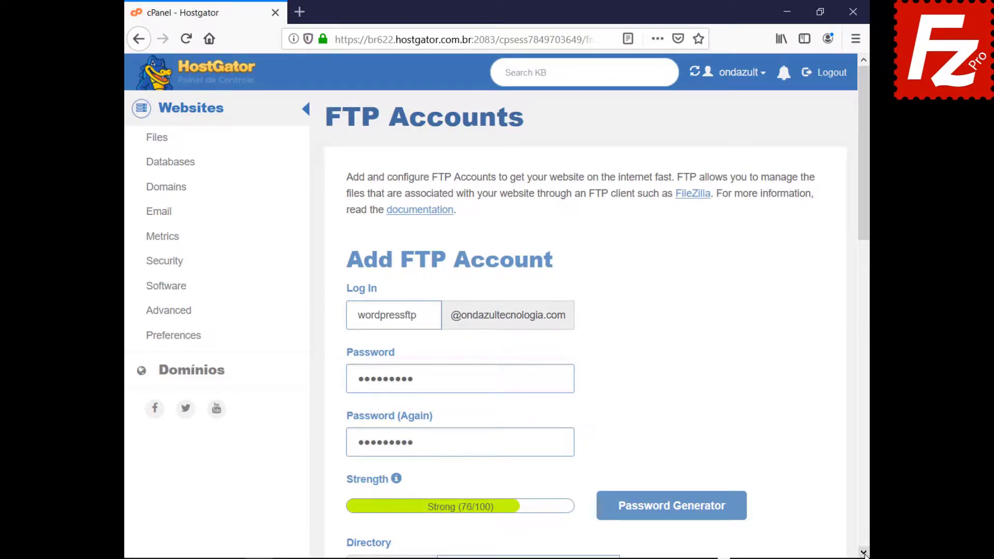
{"action": "scroll", "coordinate": [863, 553], "scroll_direction": "down", "scroll_amount": 7}
{"action": "key", "text": "Tab"}
{"action": "key", "text": "Tab"}
{"action": "type", "text": "public_html/wordpress"}
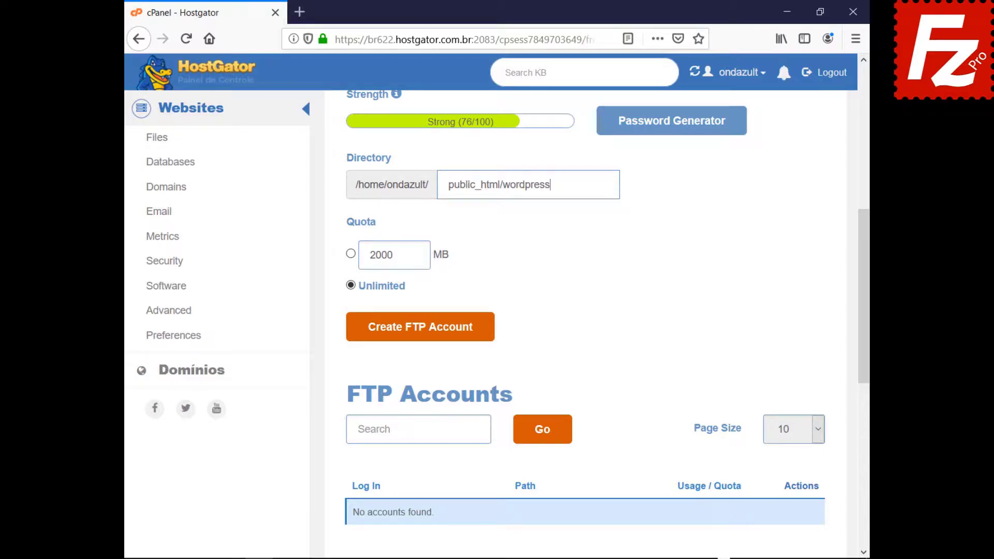
{"action": "left_click", "coordinate": [417, 337]}
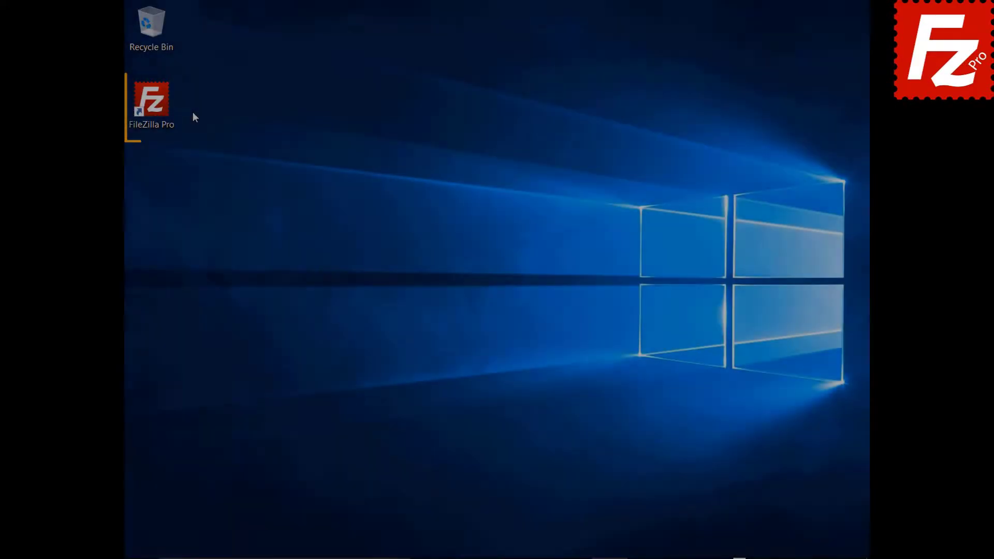
- Launch FileZilla Pro and add a new Site Manager entry named Wordpress
{"action": "double_click", "coordinate": [157, 108]}
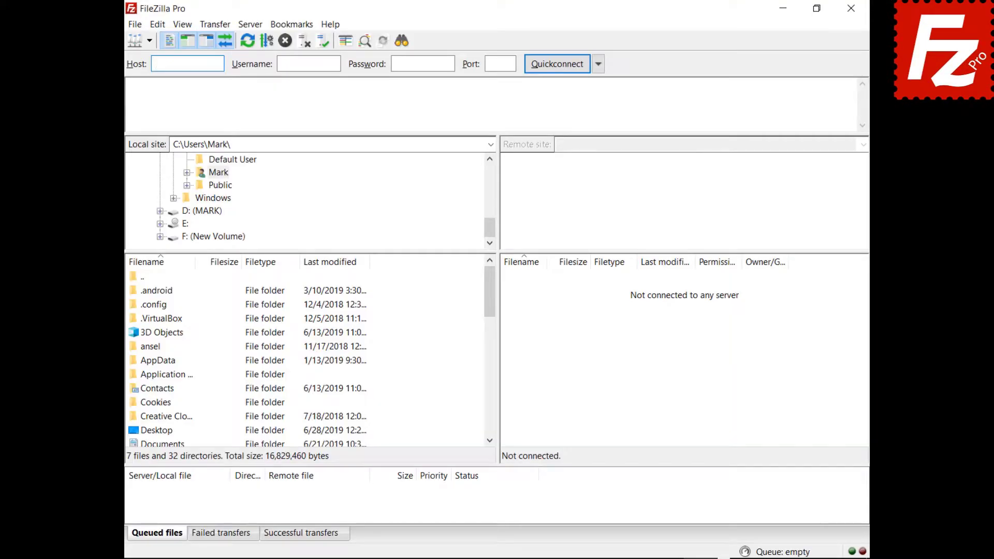
{"action": "left_click", "coordinate": [124, 26]}
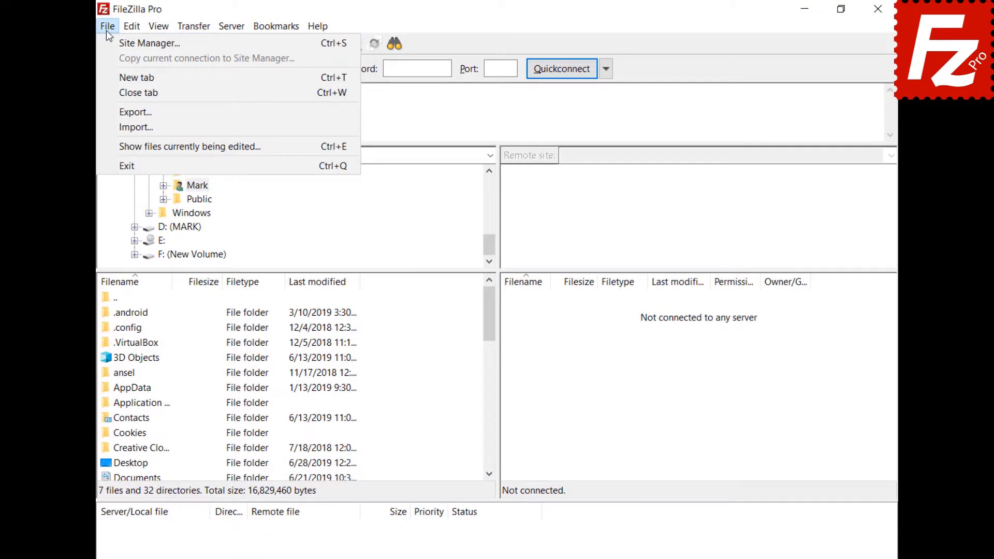
{"action": "left_click", "coordinate": [107, 39]}
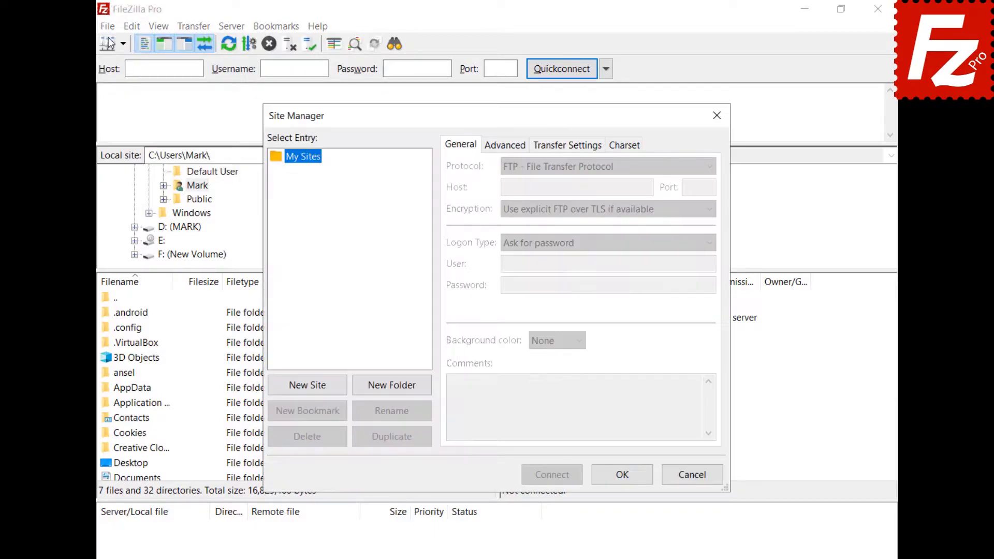
{"action": "left_click", "coordinate": [311, 390]}
{"action": "type", "text": "Wordpress"}
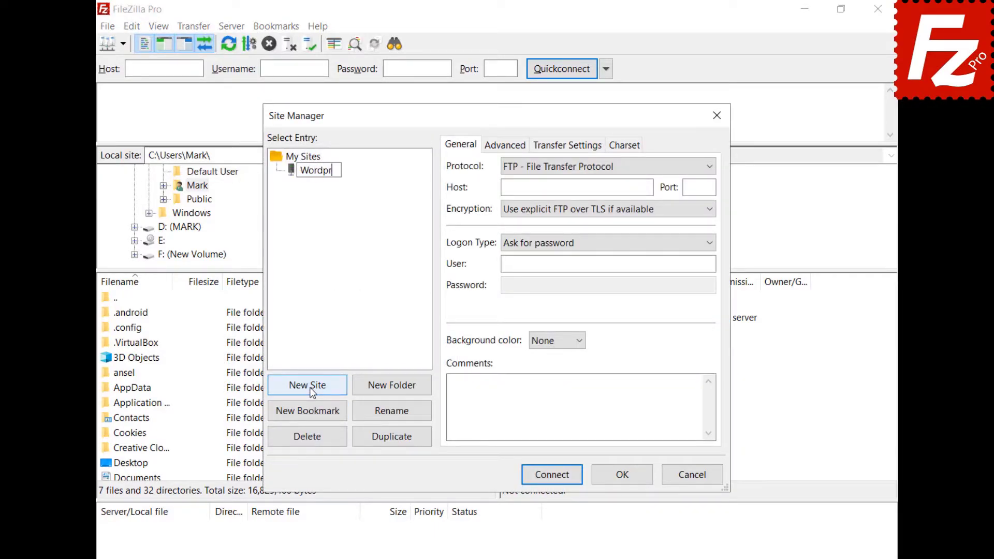
{"action": "left_click", "coordinate": [577, 187]}
- Fill in host, Normal logon, user and password, connect, and always trust the certificate
{"action": "type", "text": "ftp.ondazultecnologia.com"}
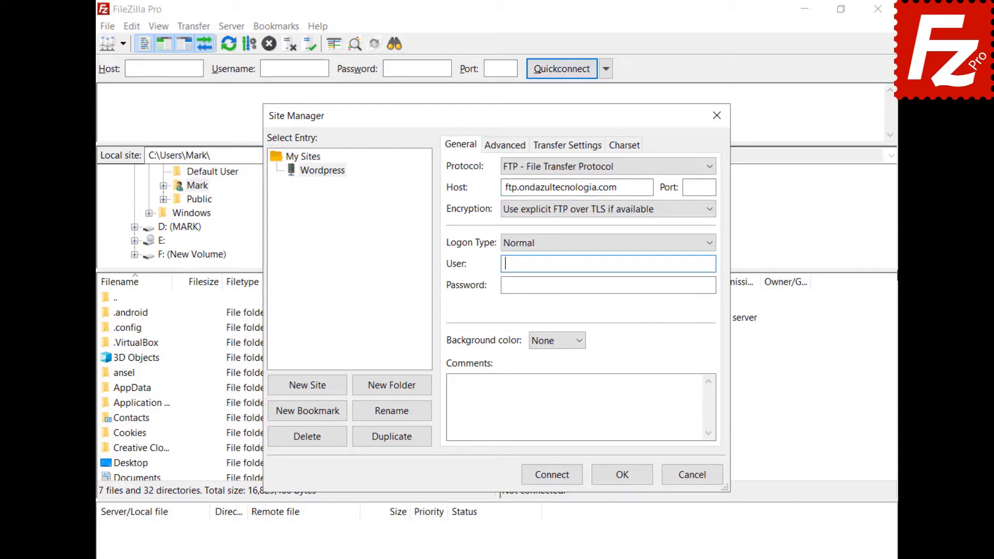
{"action": "key", "text": "ctrl+v"}
{"action": "left_click", "coordinate": [608, 285]}
{"action": "key", "text": "ctrl+v"}
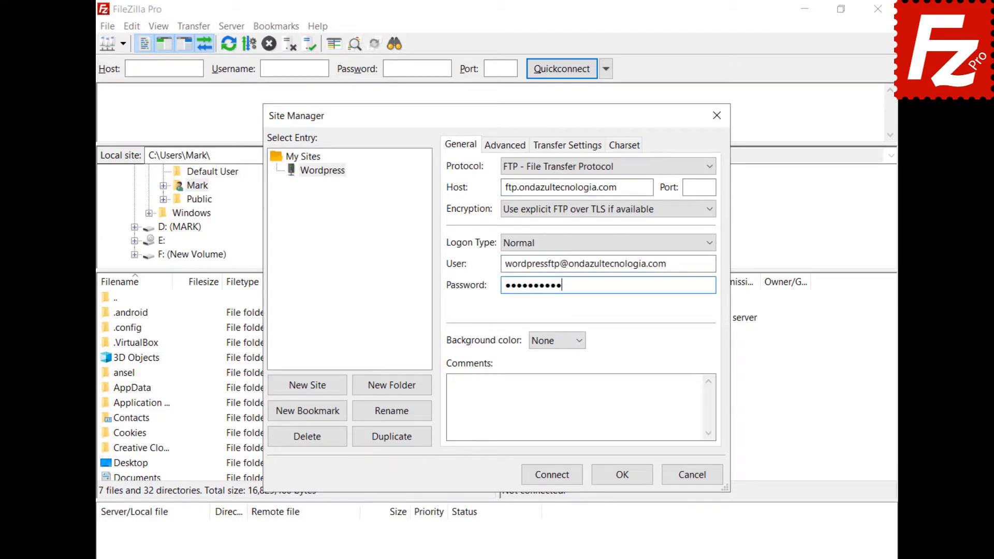
{"action": "left_click", "coordinate": [550, 477]}
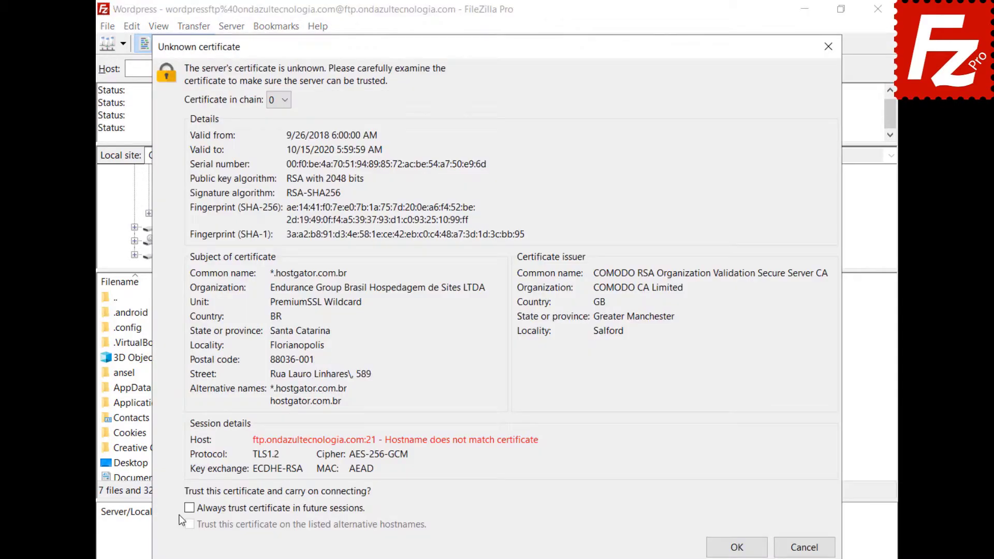
{"action": "left_click", "coordinate": [190, 508]}
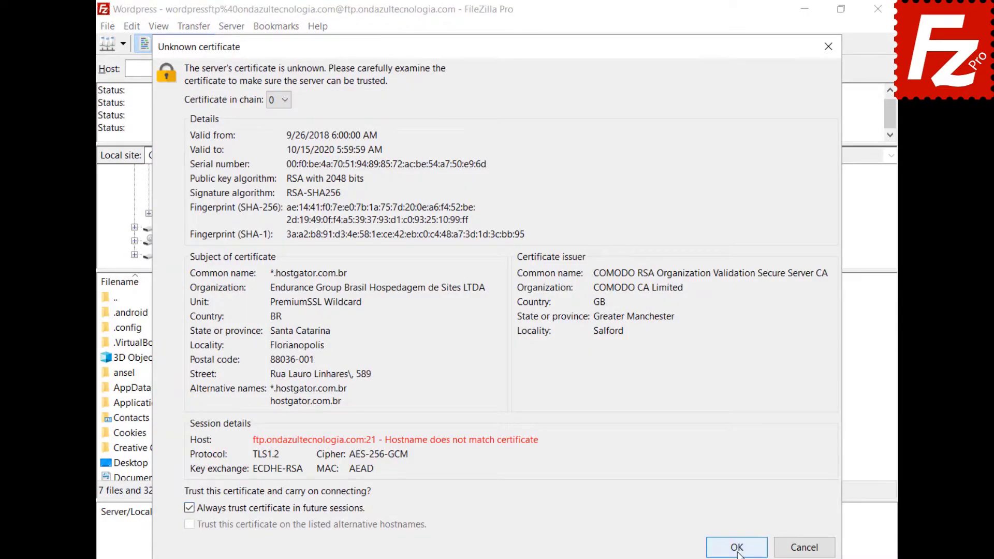
{"action": "left_click", "coordinate": [737, 548]}
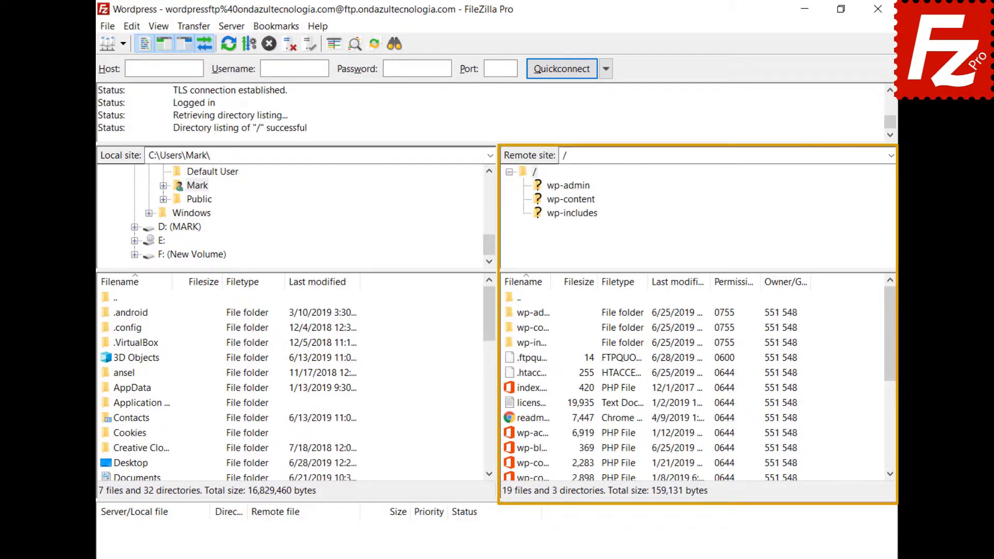
- Open wp-blog-header.php for editing and add the first line 'Enter a new line here'
{"action": "right_click", "coordinate": [511, 449]}
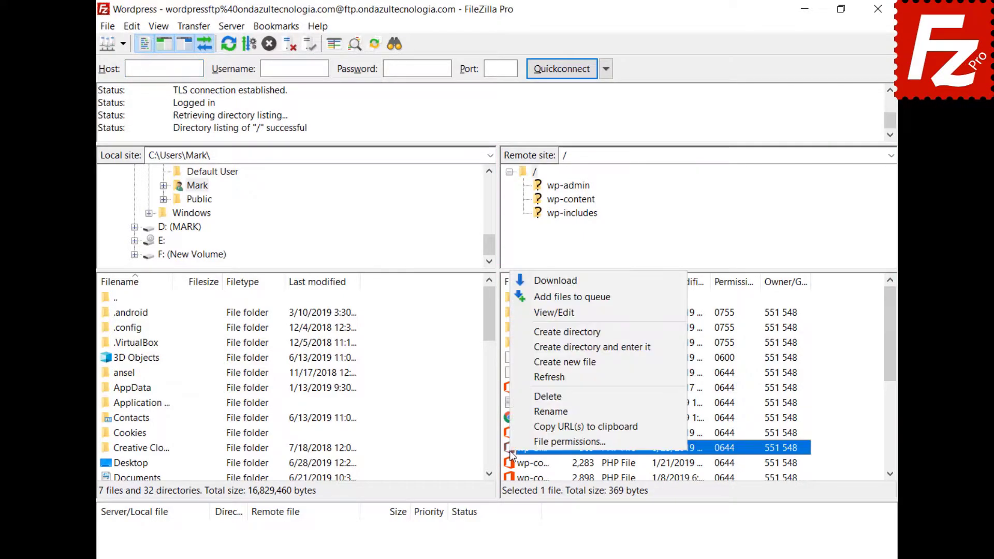
{"action": "left_click", "coordinate": [524, 312]}
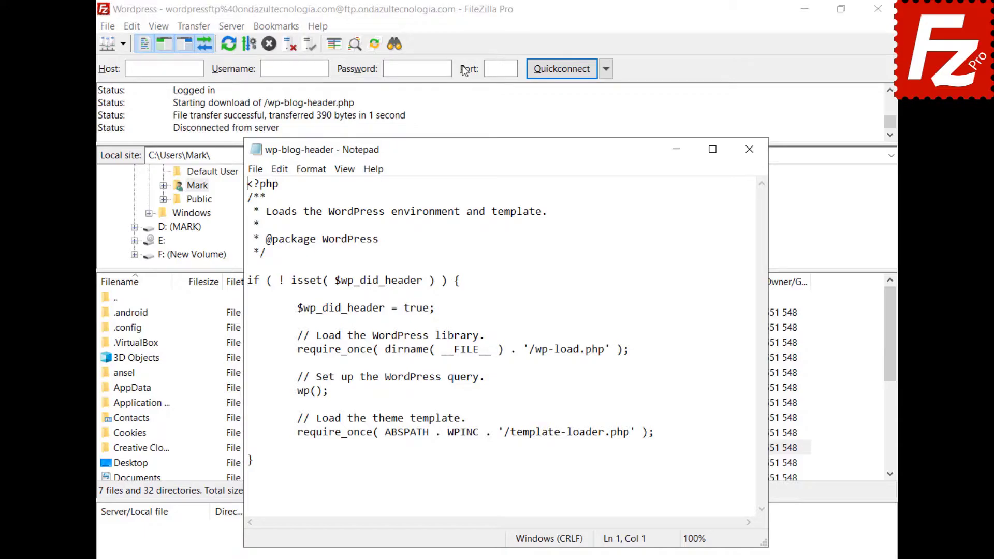
{"action": "key", "text": "Return"}
{"action": "key", "text": "Up"}
{"action": "type", "text": "Enter a new line here"}
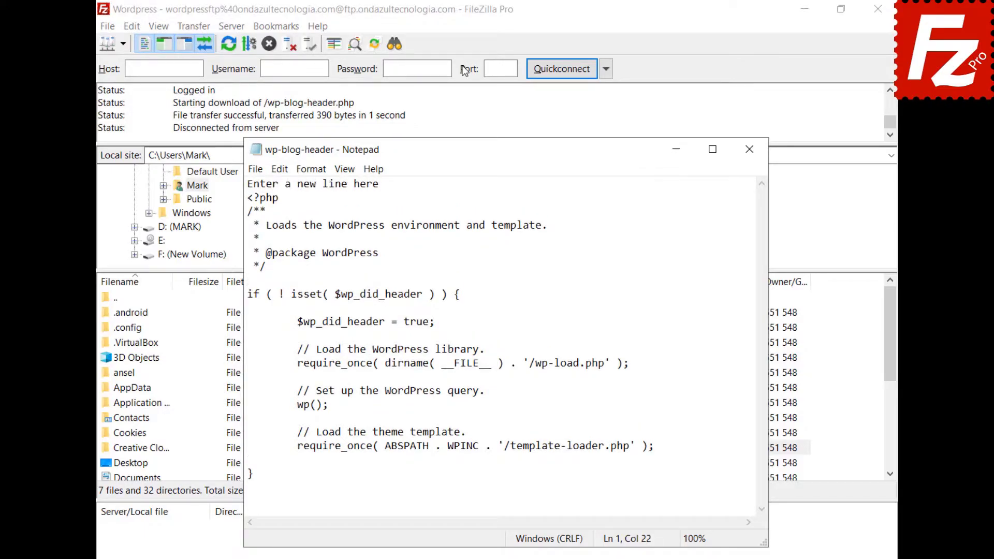
- Exit Notepad, saving the changes, and upload the edited file back to the server
{"action": "left_click", "coordinate": [255, 170]}
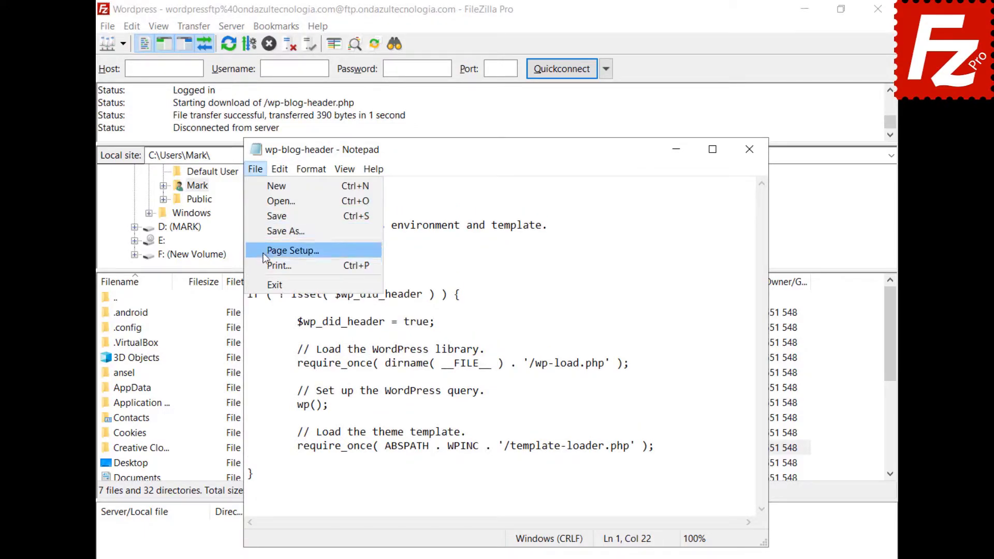
{"action": "left_click", "coordinate": [270, 285]}
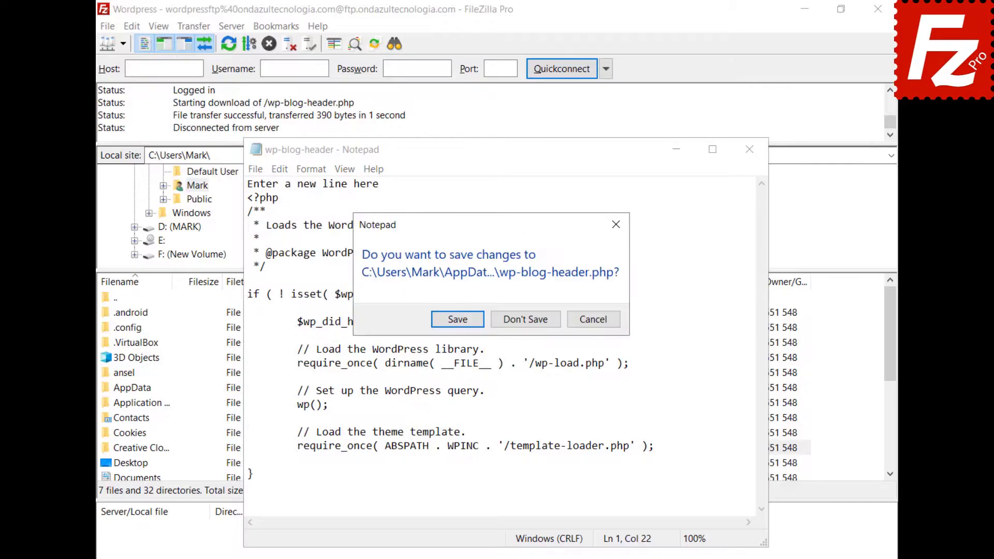
{"action": "left_click", "coordinate": [458, 320]}
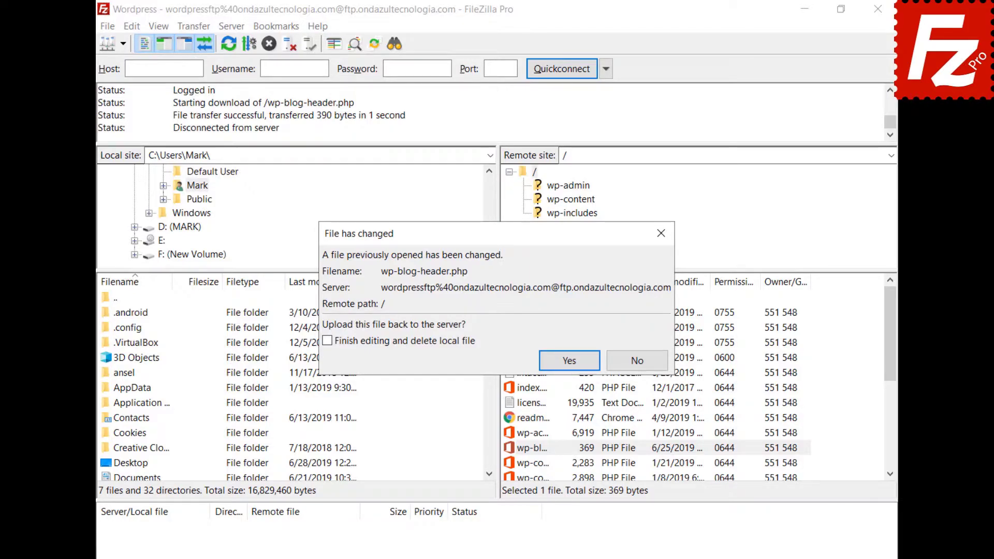
{"action": "left_click", "coordinate": [570, 360]}
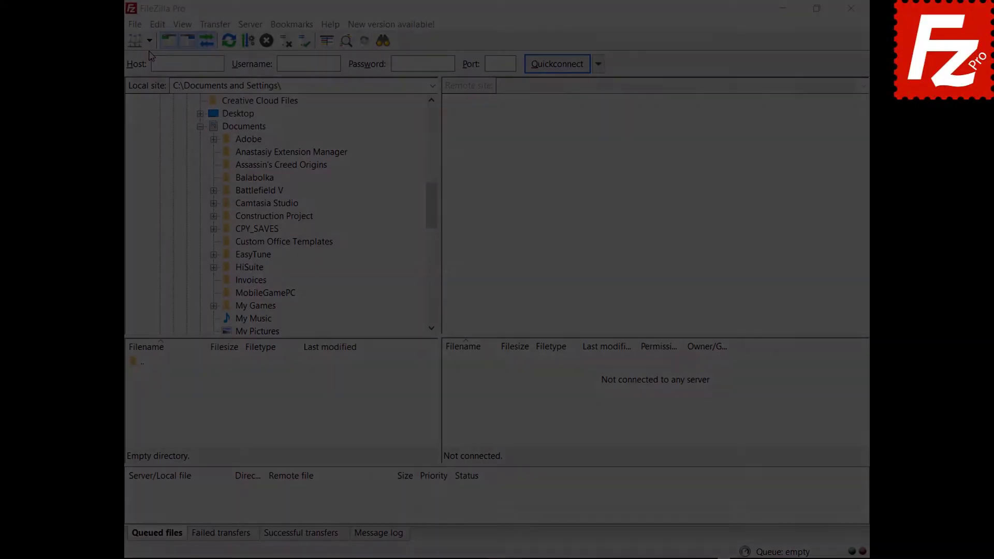
- Connect to the FTP site, download Financial.xlsx to Documents, upload Evaluation.pdf to the root
{"action": "left_click", "coordinate": [149, 40]}
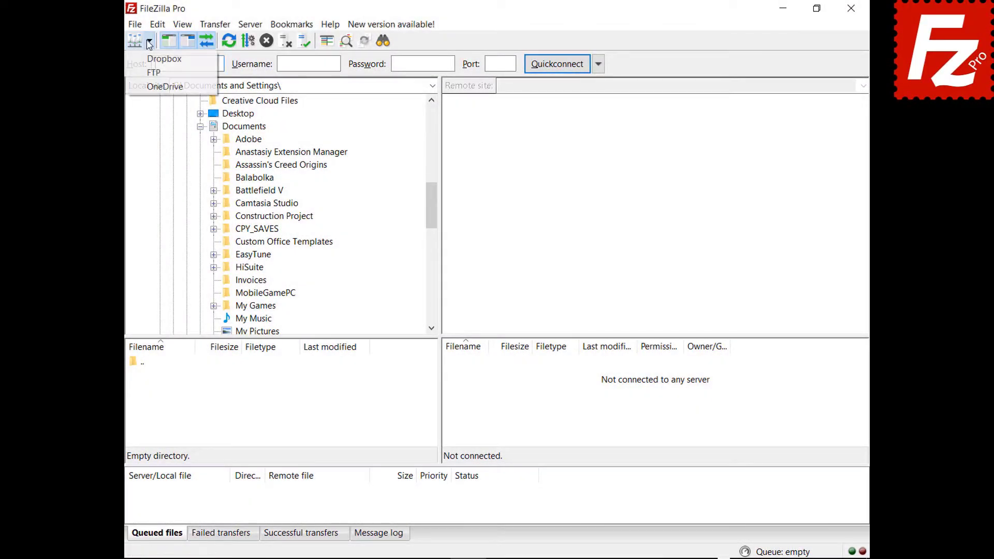
{"action": "left_click", "coordinate": [151, 73]}
{"action": "left_click", "coordinate": [454, 392]}
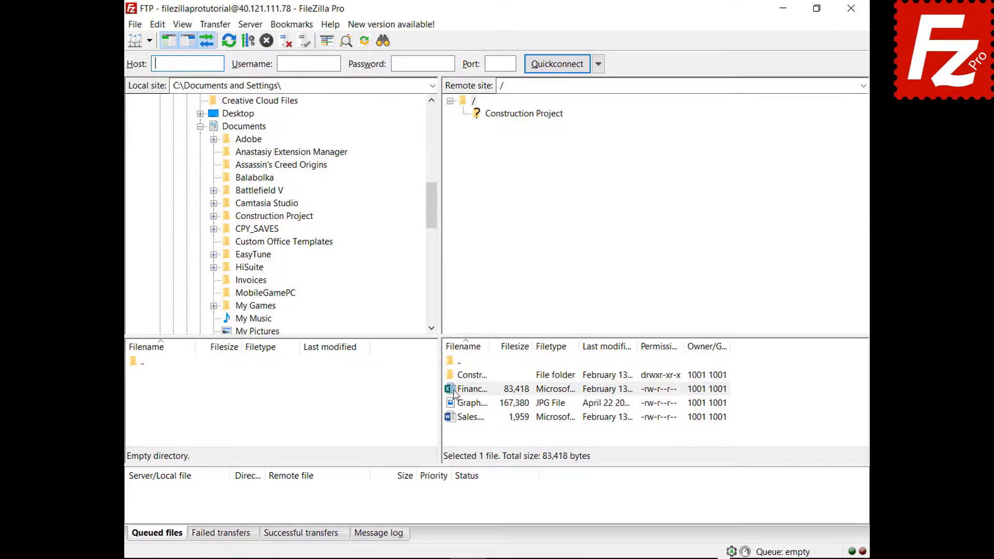
{"action": "left_click_drag", "start_coordinate": [454, 392], "coordinate": [278, 129]}
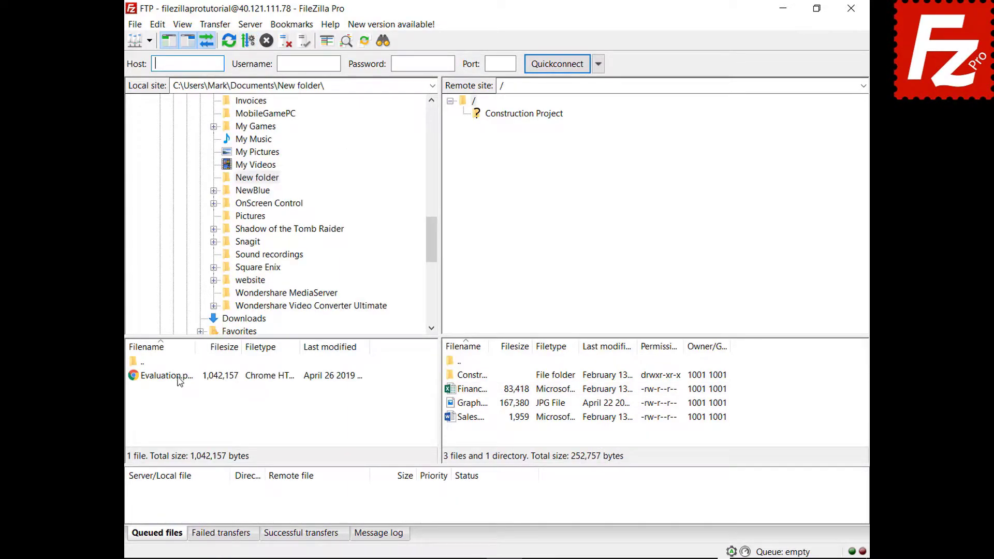
{"action": "left_click", "coordinate": [179, 381]}
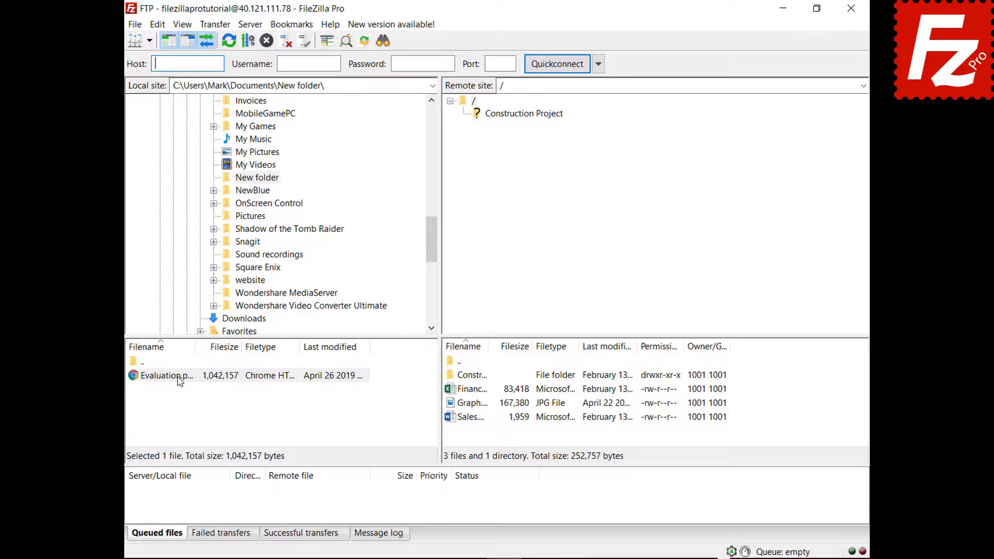
{"action": "left_click_drag", "start_coordinate": [179, 381], "coordinate": [483, 435]}
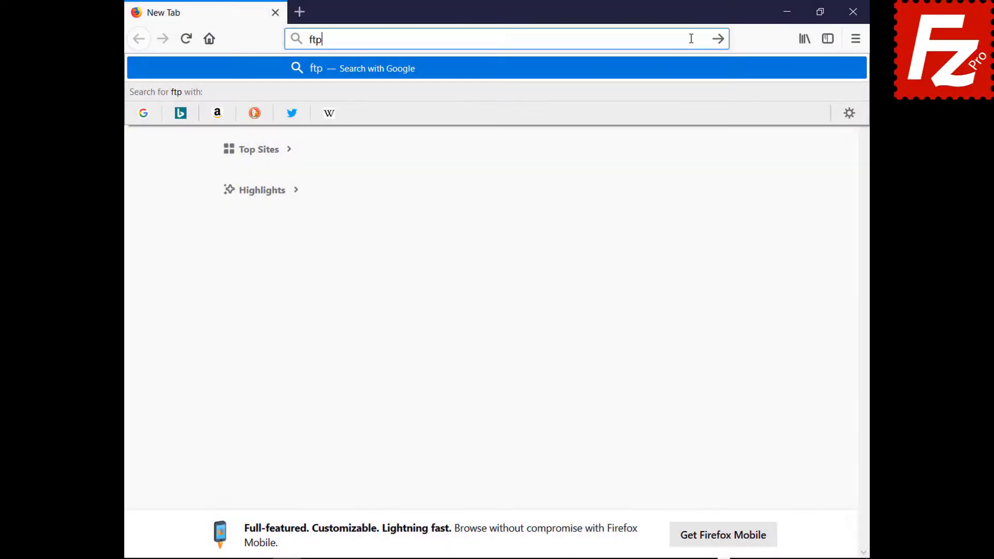
- On ftptest.net, enter host 40.121.111.78 with the account username and password
{"action": "type", "text": "test.net"}
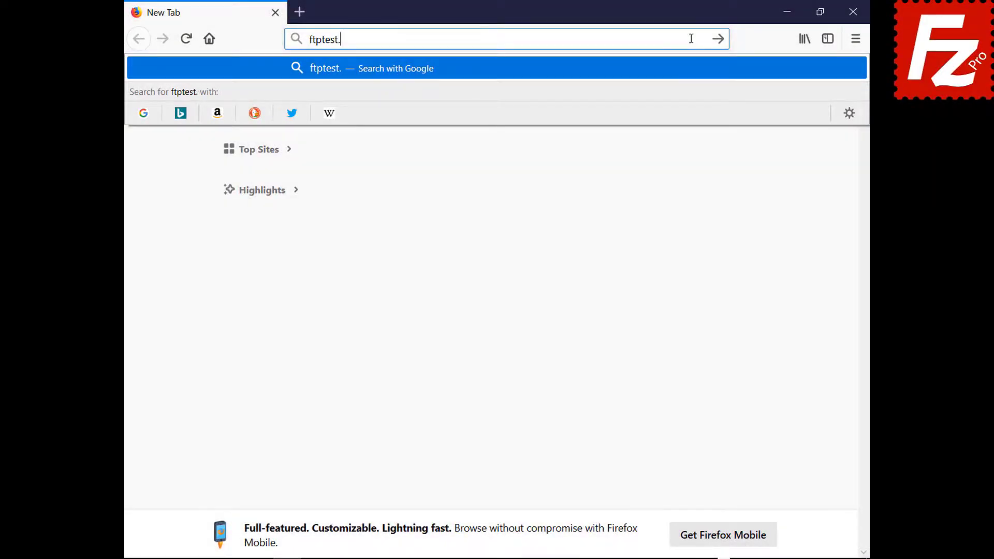
{"action": "key", "text": "Return"}
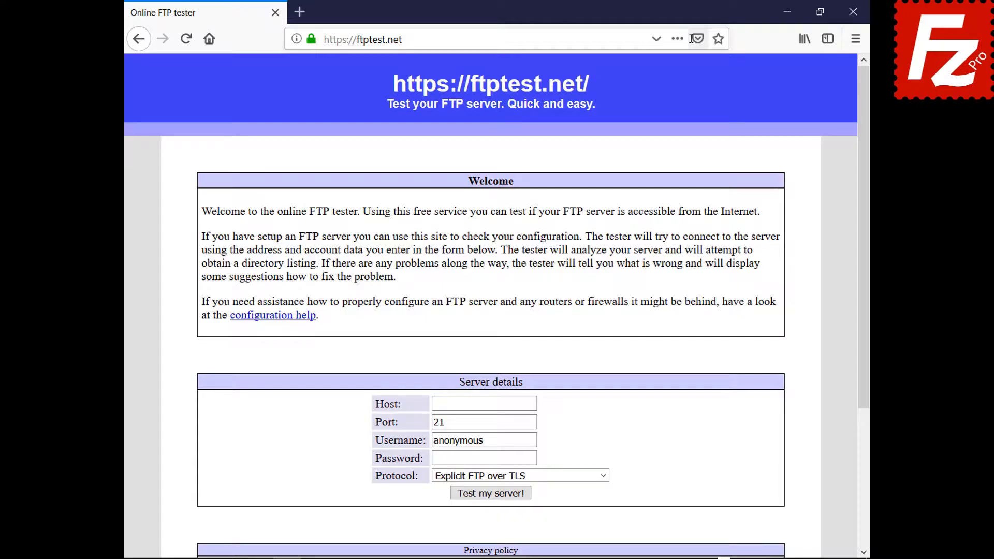
{"action": "left_click", "coordinate": [532, 404]}
{"action": "type", "text": "40.121.111.78"}
{"action": "left_click", "coordinate": [534, 439]}
{"action": "key", "text": "BackSpace"}
{"action": "key", "text": "BackSpace"}
{"action": "key", "text": "BackSpace"}
{"action": "key", "text": "BackSpace"}
{"action": "key", "text": "BackSpace"}
{"action": "key", "text": "BackSpace"}
{"action": "key", "text": "BackSpace"}
{"action": "key", "text": "BackSpace"}
{"action": "key", "text": "BackSpace"}
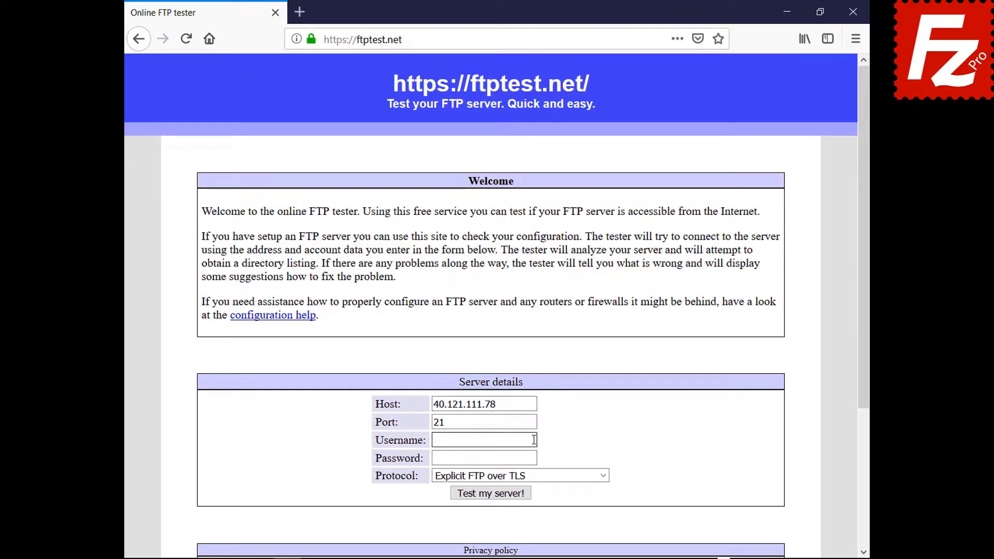
{"action": "type", "text": "filezillaprotutorial"}
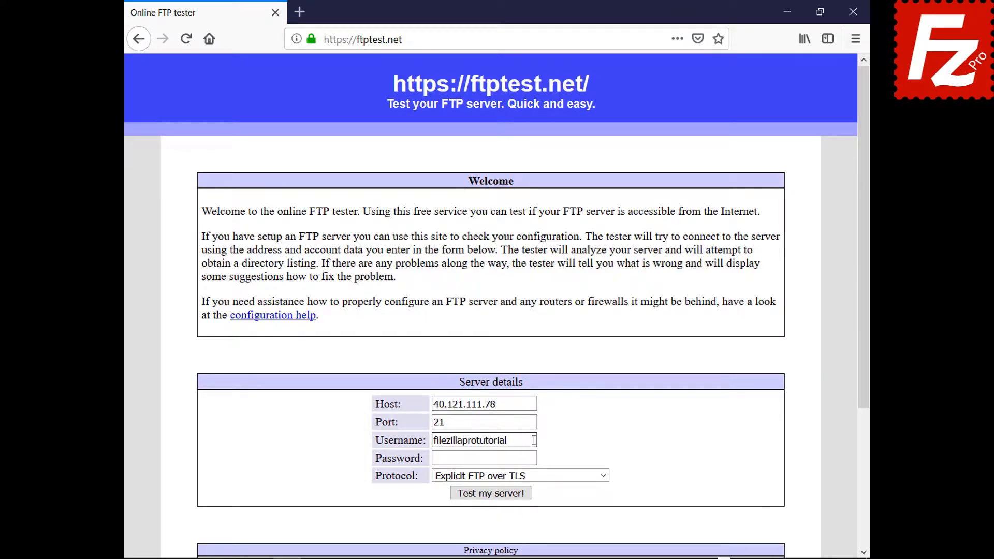
{"action": "left_click", "coordinate": [534, 458]}
{"action": "type", "text": "*********"}
- Set protocol to 'Allow fallback to plain FTP', run the server test, and review the results
{"action": "left_click", "coordinate": [538, 475]}
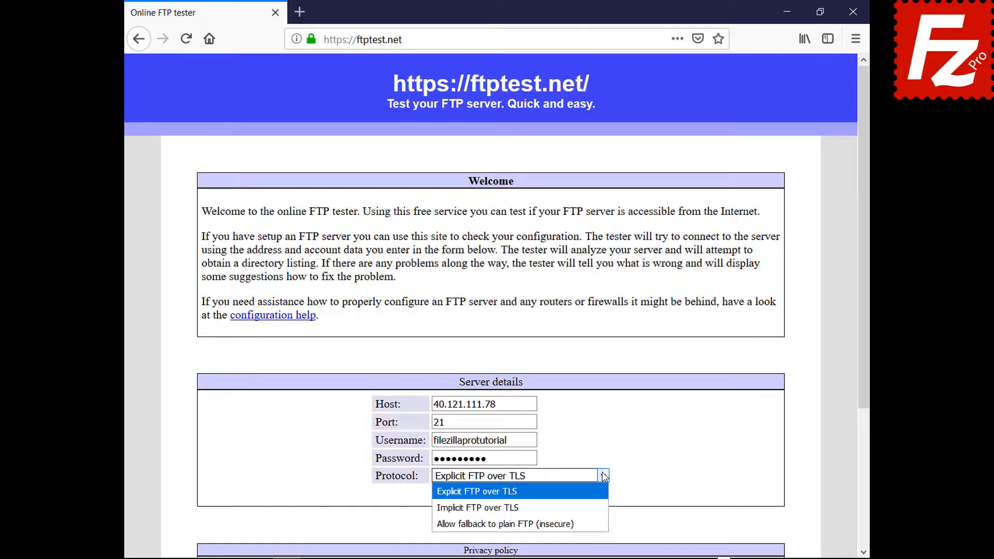
{"action": "left_click", "coordinate": [598, 519]}
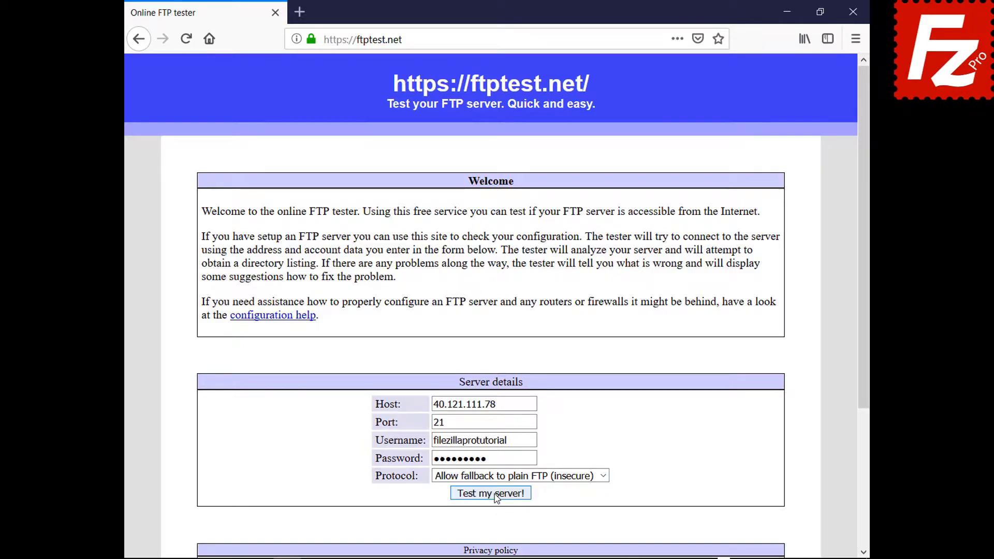
{"action": "left_click", "coordinate": [495, 494]}
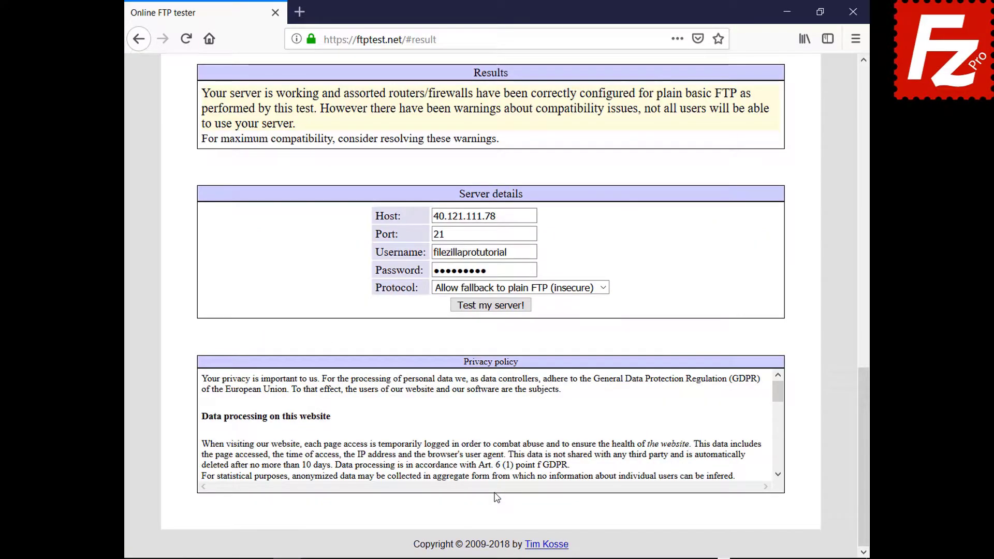
{"action": "left_click_drag", "start_coordinate": [864, 429], "coordinate": [851, 347]}
{"action": "scroll", "coordinate": [852, 347], "scroll_direction": "up", "scroll_amount": 10}
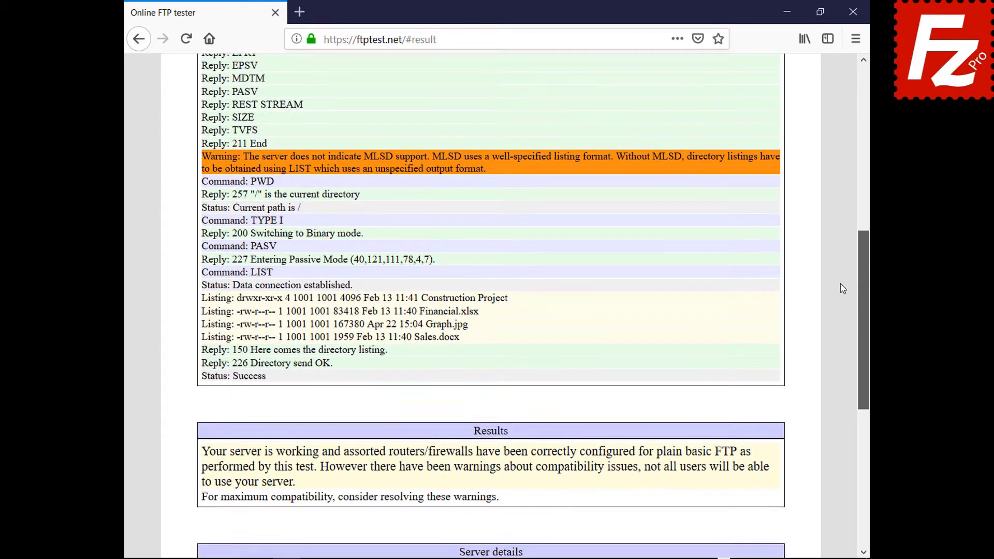
{"action": "scroll", "coordinate": [826, 175], "scroll_direction": "up", "scroll_amount": 3}
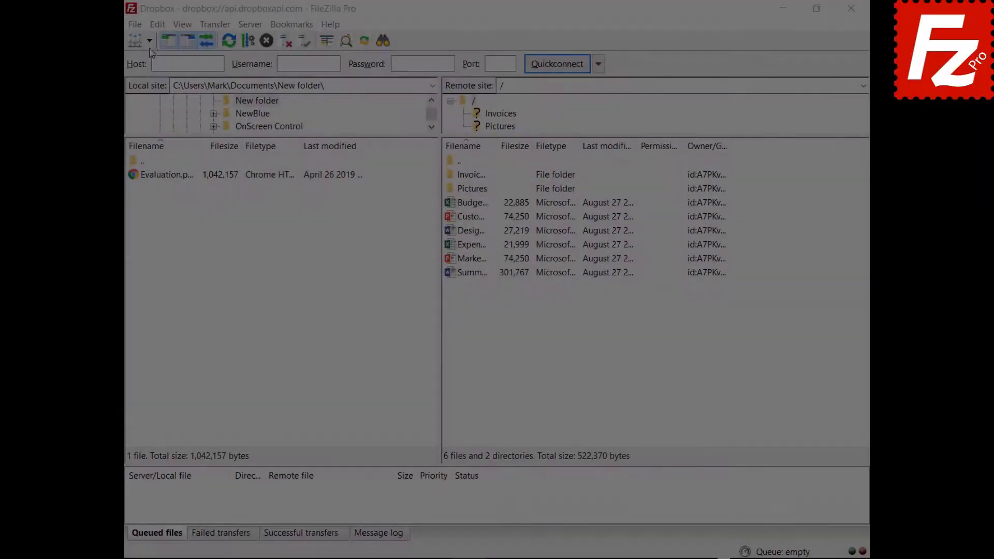
- Connect to OneDrive in a new tab, then return to the Dropbox connection tab
{"action": "left_click", "coordinate": [149, 42]}
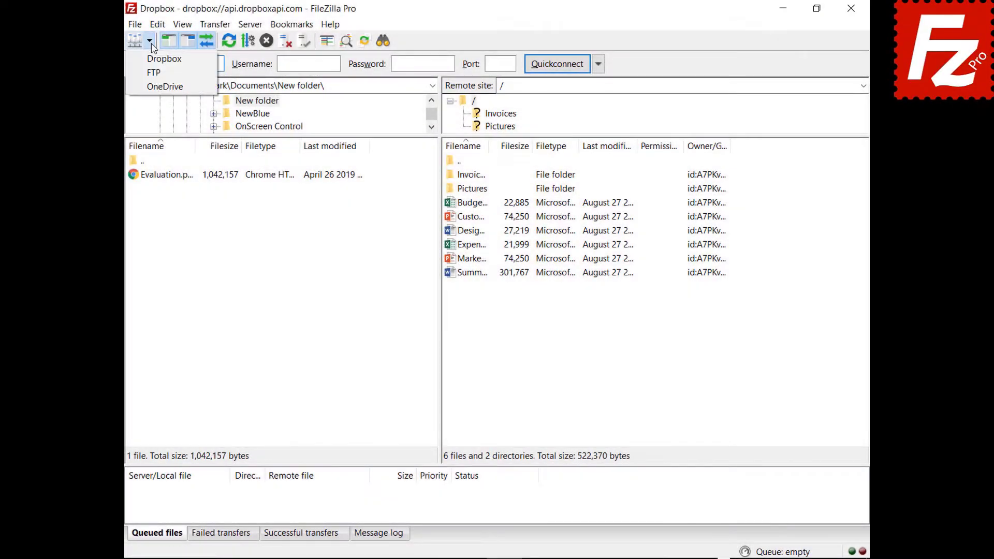
{"action": "left_click", "coordinate": [155, 87]}
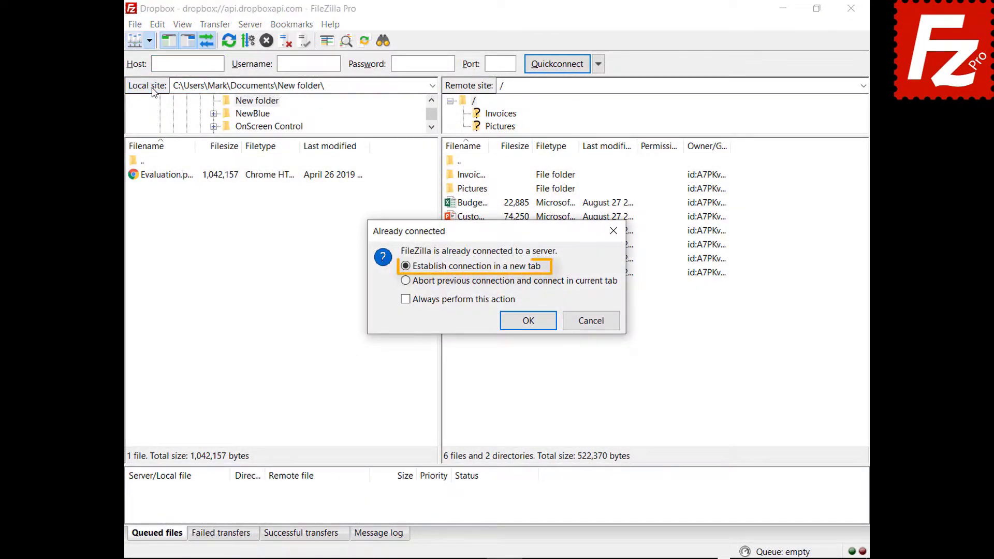
{"action": "left_click", "coordinate": [529, 325]}
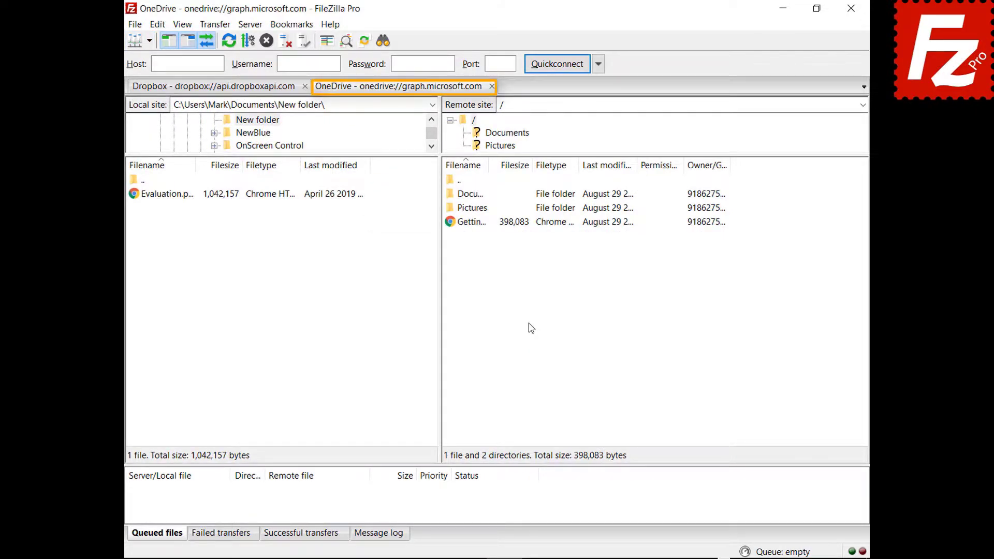
{"action": "left_click", "coordinate": [212, 87]}
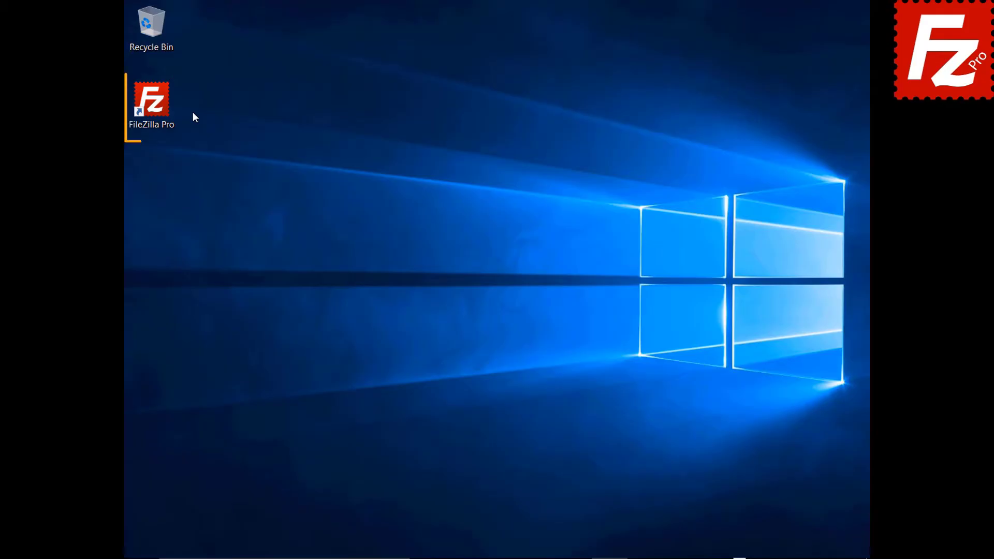
- Launch FileZilla Pro and quickconnect to host 40.121.111.78 with the account username and password
{"action": "left_click", "coordinate": [158, 108]}
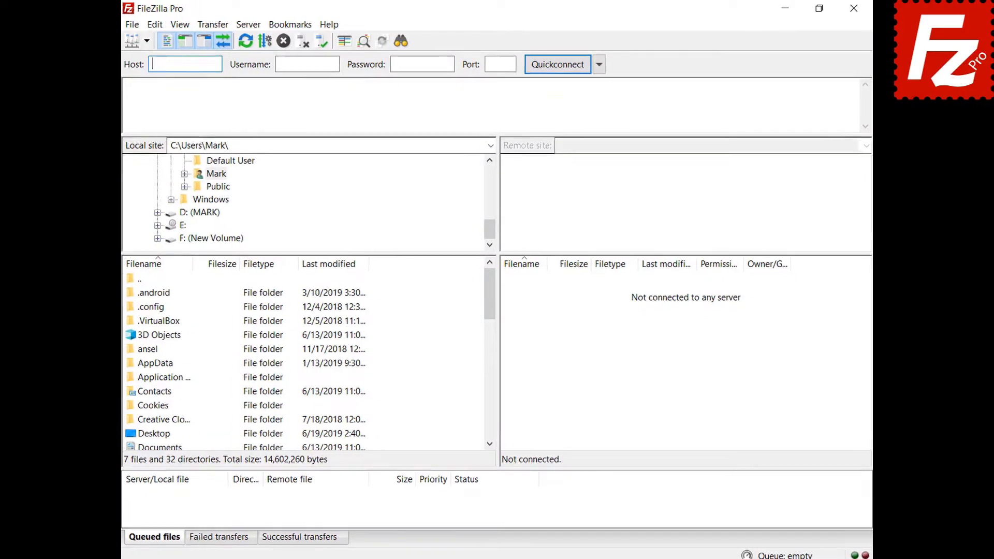
{"action": "type", "text": "40.121.111.78"}
{"action": "key", "text": "Tab"}
{"action": "type", "text": "zillaprotutorial"}
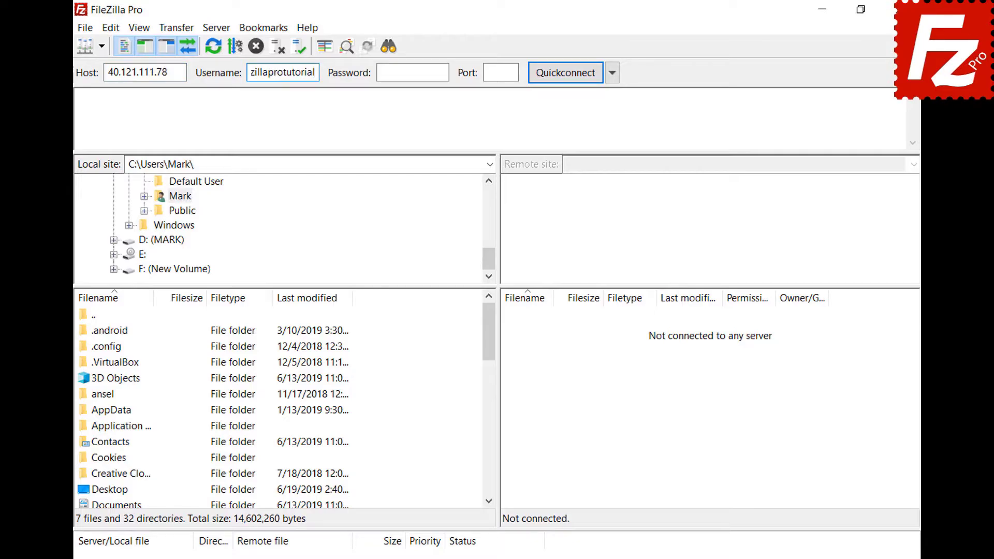
{"action": "key", "text": "Tab"}
{"action": "type", "text": "•••••••••"}
{"action": "key", "text": "Return"}
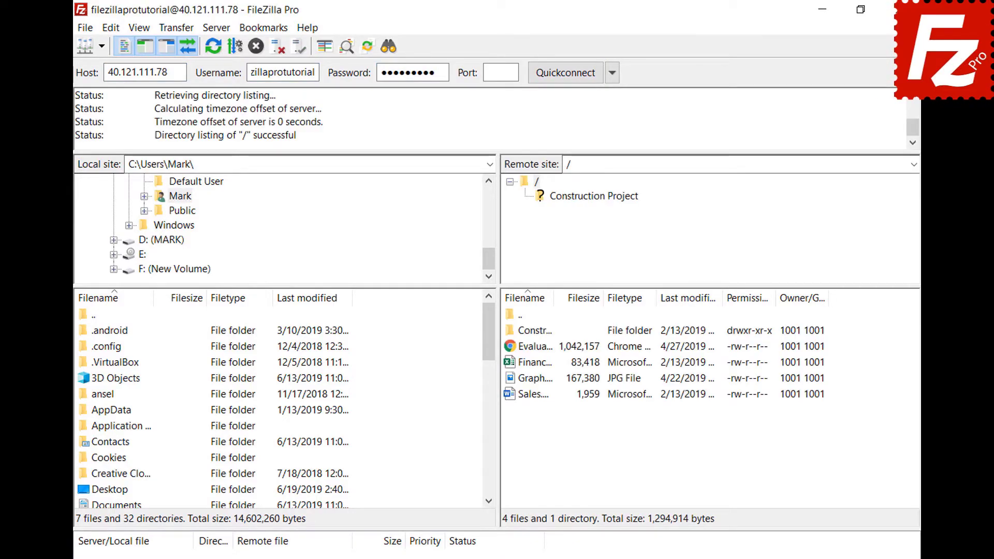
- Save the current connection to Site Manager as 'New connection' and bring up the Manual transfer window
{"action": "left_click", "coordinate": [86, 29]}
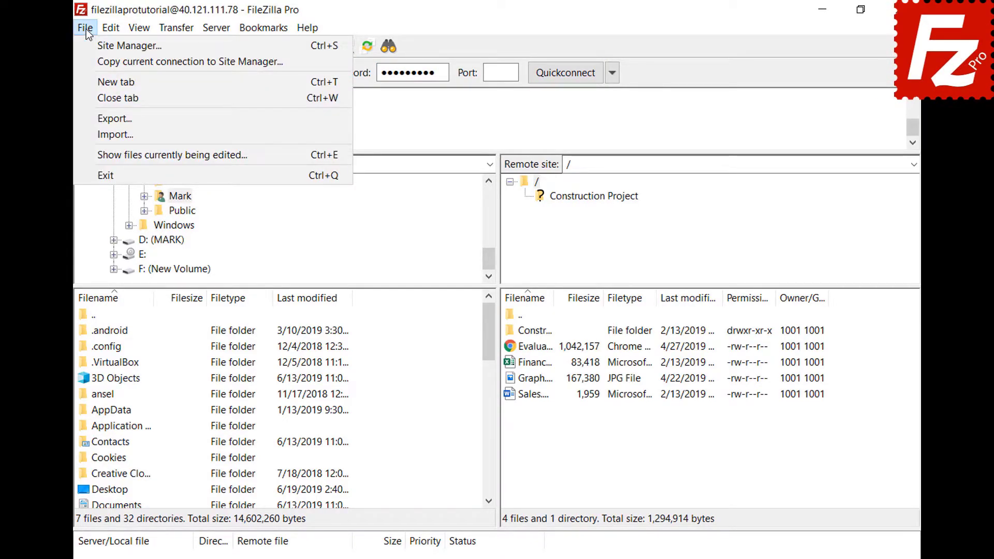
{"action": "left_click", "coordinate": [89, 60]}
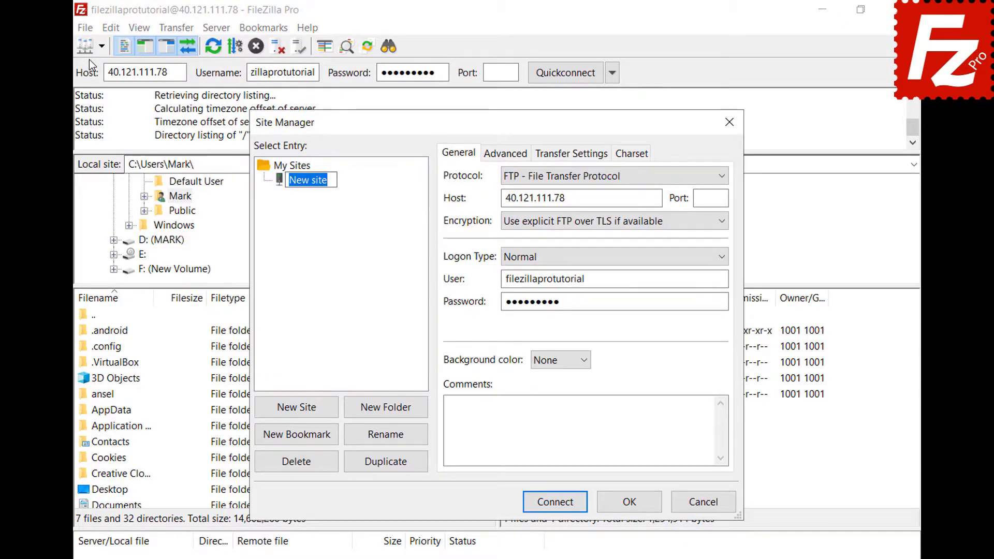
{"action": "type", "text": "New connect"}
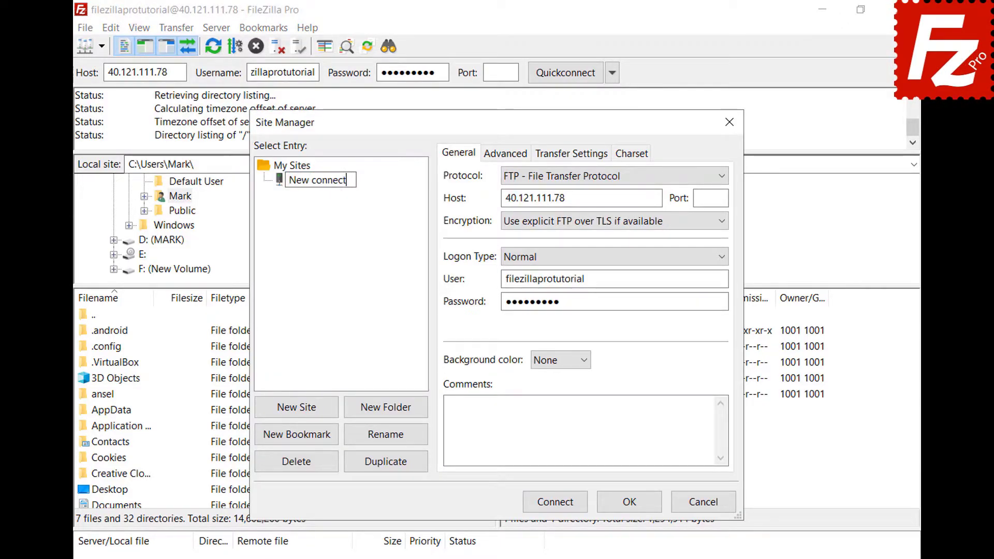
{"action": "type", "text": "ion"}
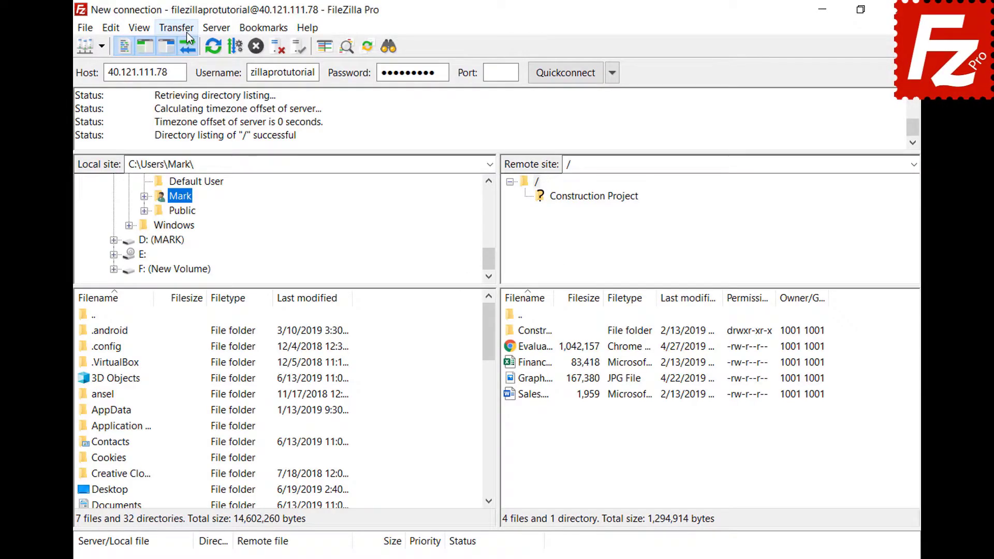
{"action": "left_click", "coordinate": [187, 34]}
{"action": "left_click", "coordinate": [202, 134]}
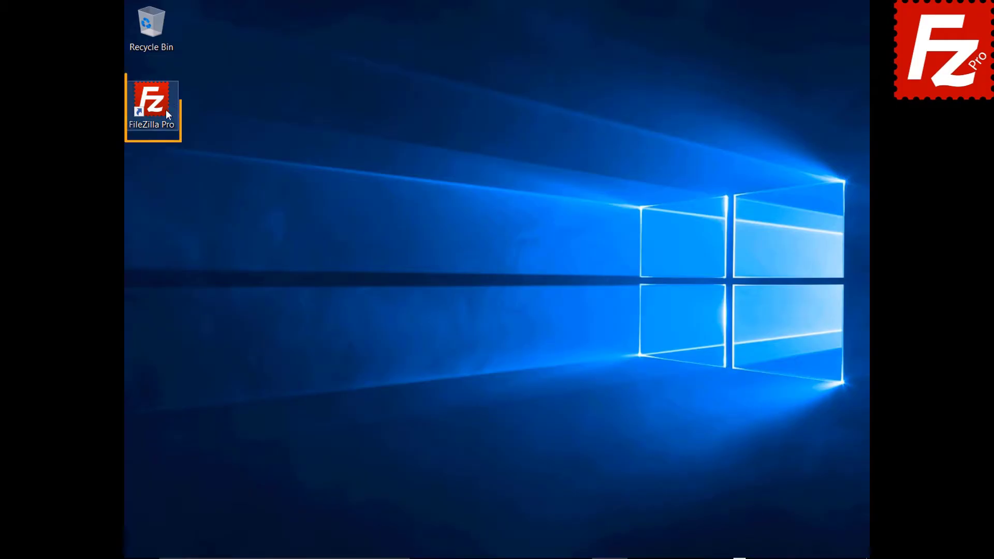
- Relaunch FileZilla Pro, reconnect to the last server, then disconnect and reconnect again
{"action": "double_click", "coordinate": [158, 107]}
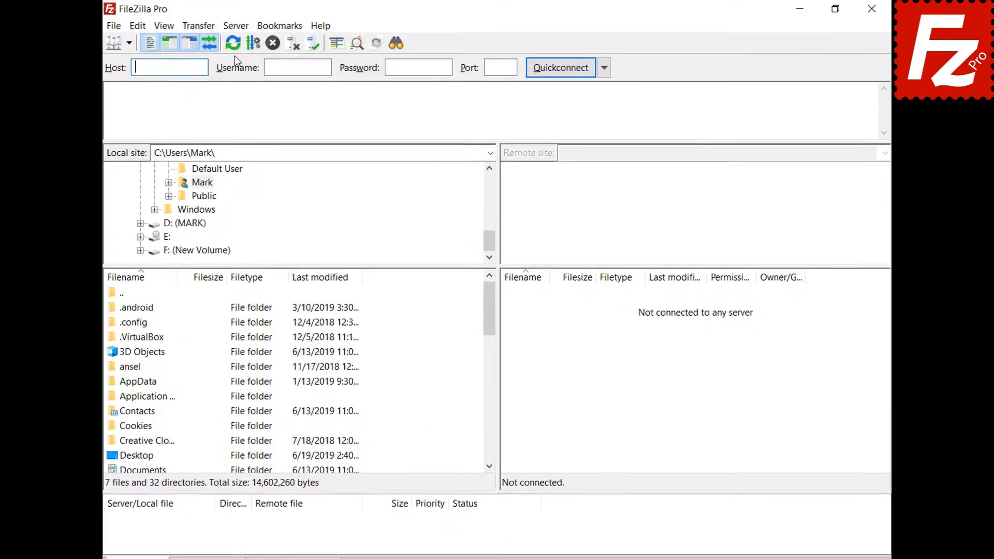
{"action": "left_click", "coordinate": [228, 27]}
{"action": "left_click", "coordinate": [237, 63]}
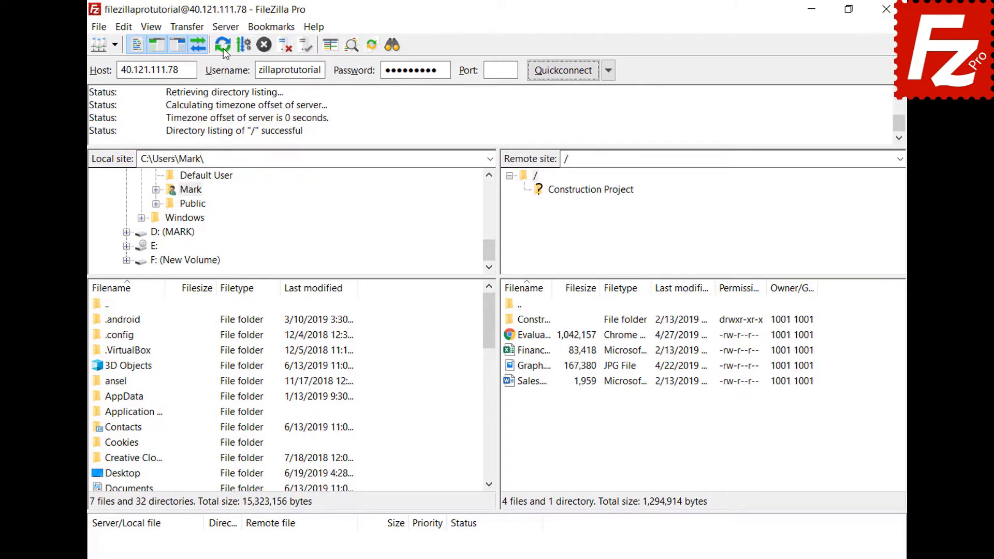
{"action": "left_click", "coordinate": [226, 28]}
{"action": "left_click", "coordinate": [229, 78]}
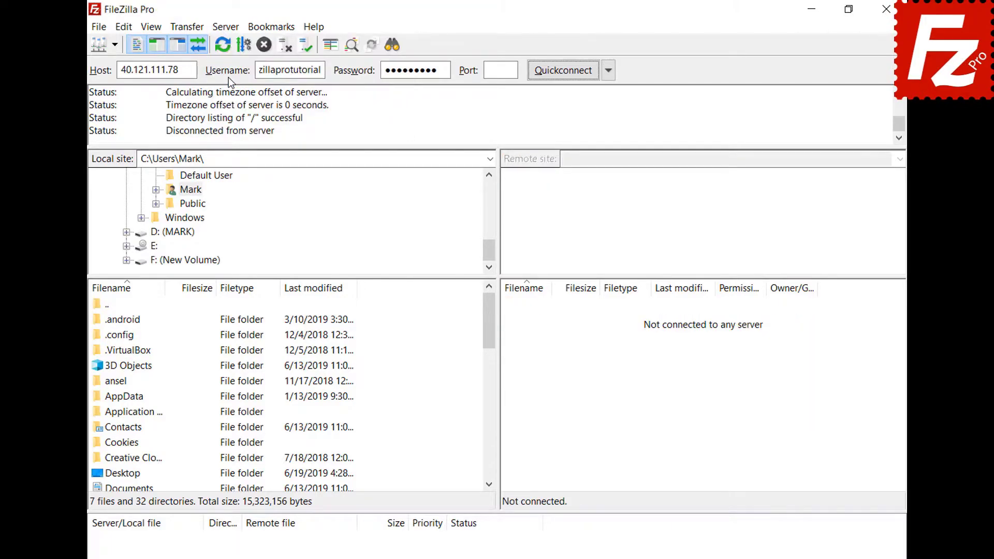
{"action": "left_click", "coordinate": [228, 24]}
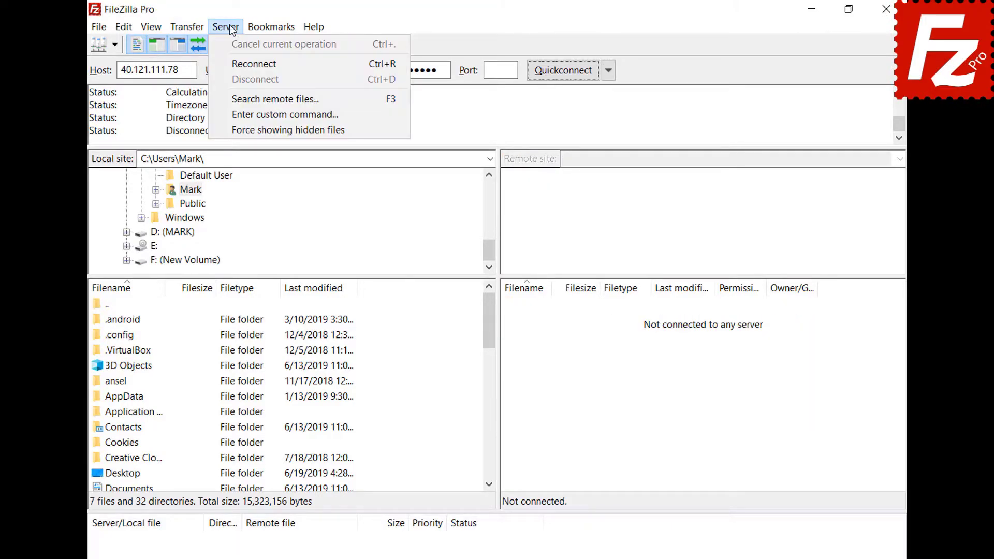
{"action": "left_click", "coordinate": [235, 63]}
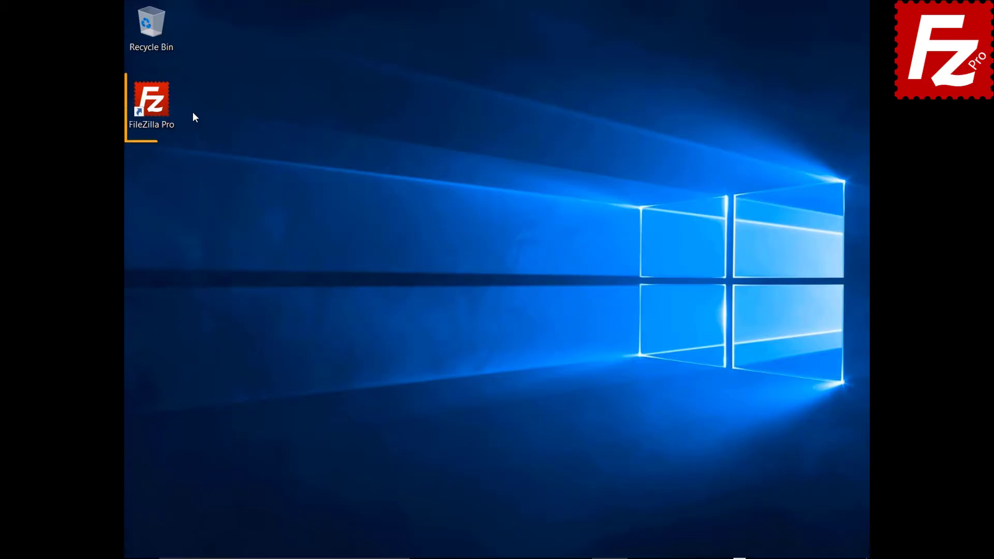
- Connect to the saved Google Drive site and turn on Preserve timestamps for transfers
{"action": "left_click", "coordinate": [157, 107]}
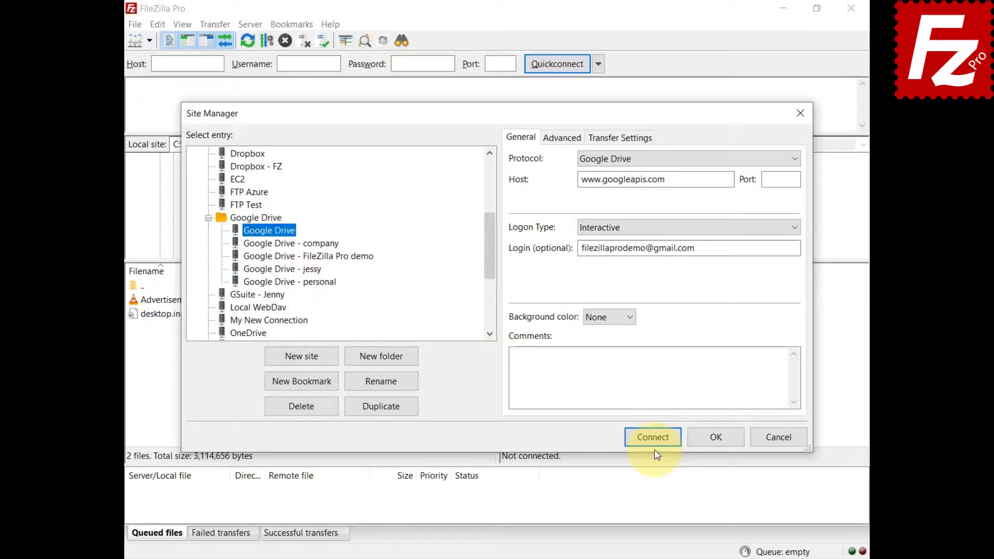
{"action": "left_click", "coordinate": [653, 440]}
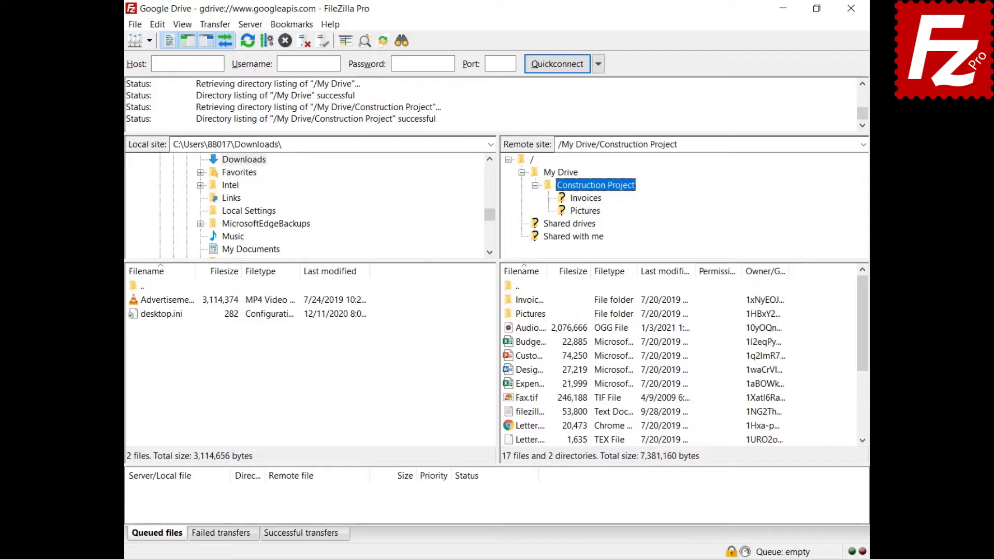
{"action": "left_click", "coordinate": [213, 24]}
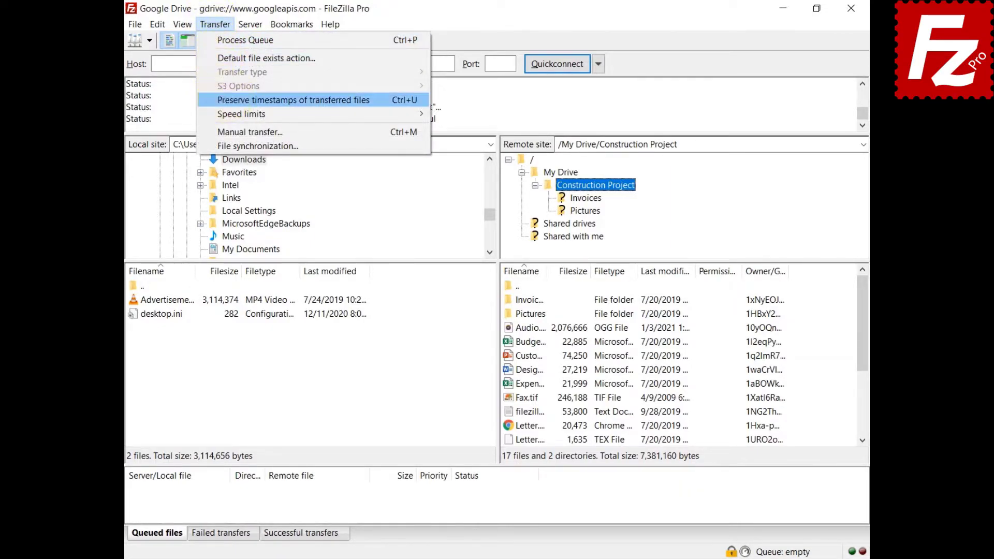
{"action": "left_click", "coordinate": [292, 100]}
- Upload the advertisement MP4 to Construction Project and download Budget.xlsx to the local Downloads folder
{"action": "right_click", "coordinate": [166, 299]}
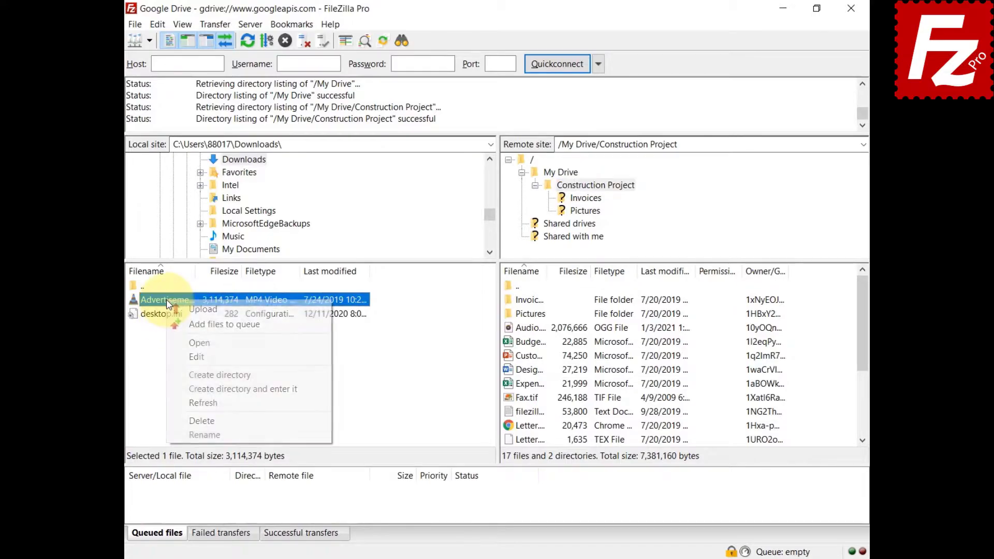
{"action": "left_click", "coordinate": [176, 310]}
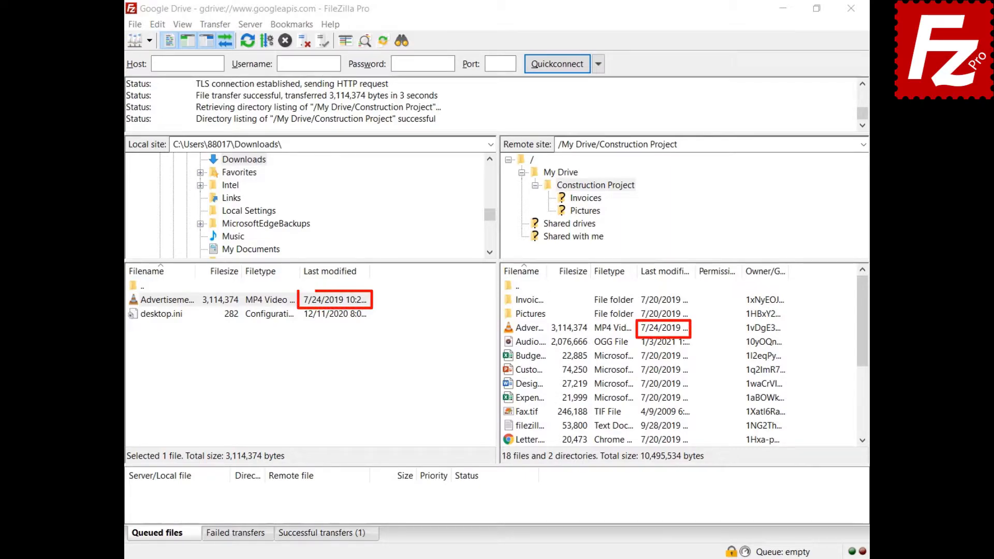
{"action": "right_click", "coordinate": [510, 356]}
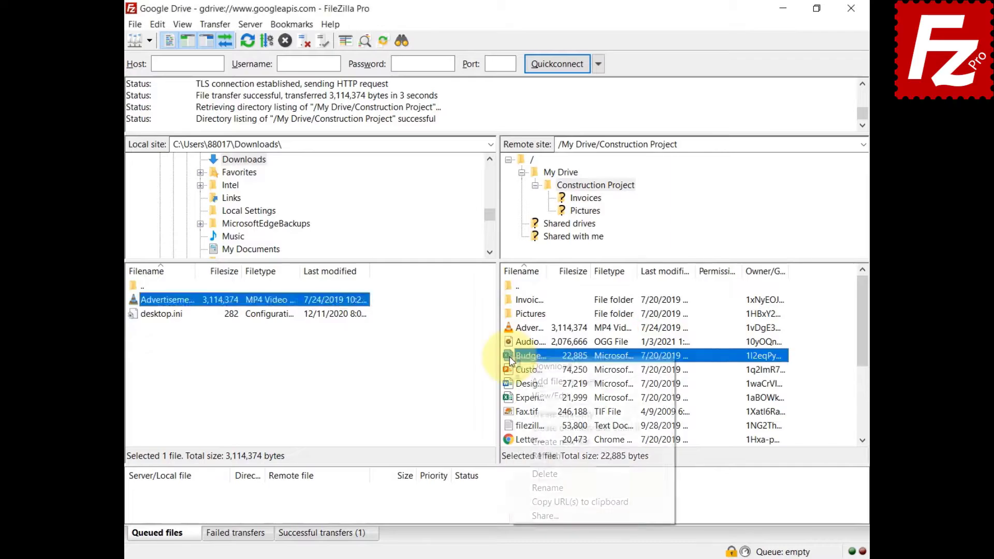
{"action": "left_click", "coordinate": [517, 369]}
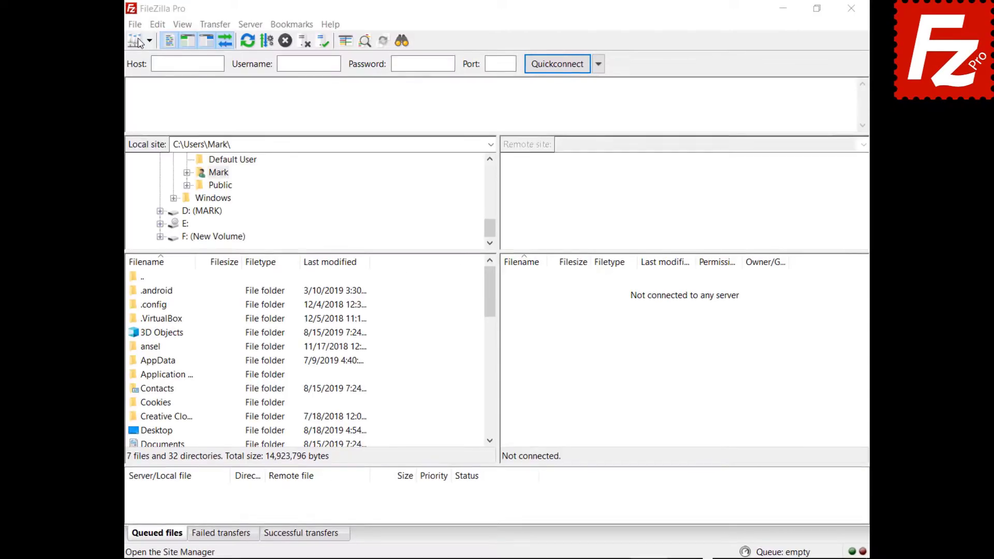
- Add a new Site Manager site named 'Google Drive' using the Google Drive protocol and the account e-mail
{"action": "left_click", "coordinate": [134, 24]}
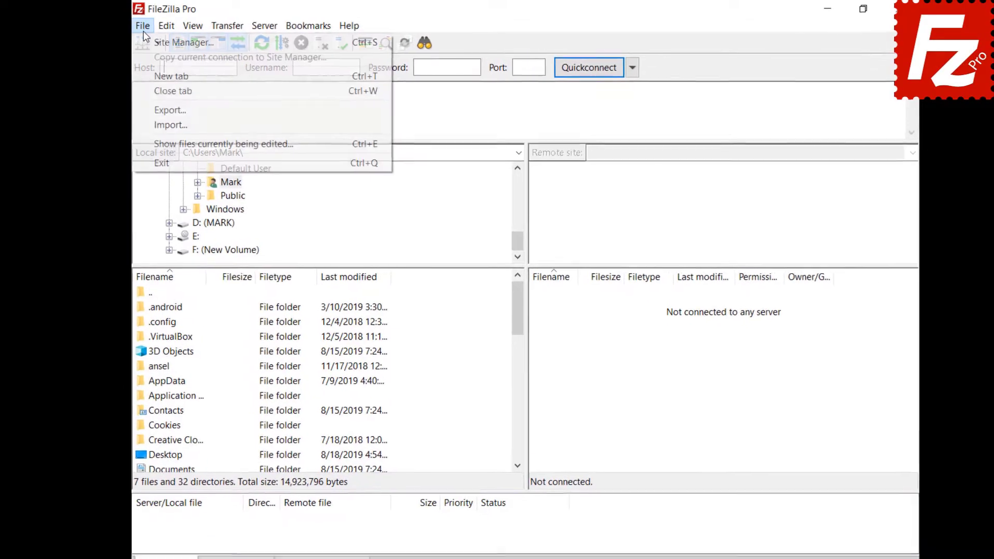
{"action": "left_click", "coordinate": [138, 36]}
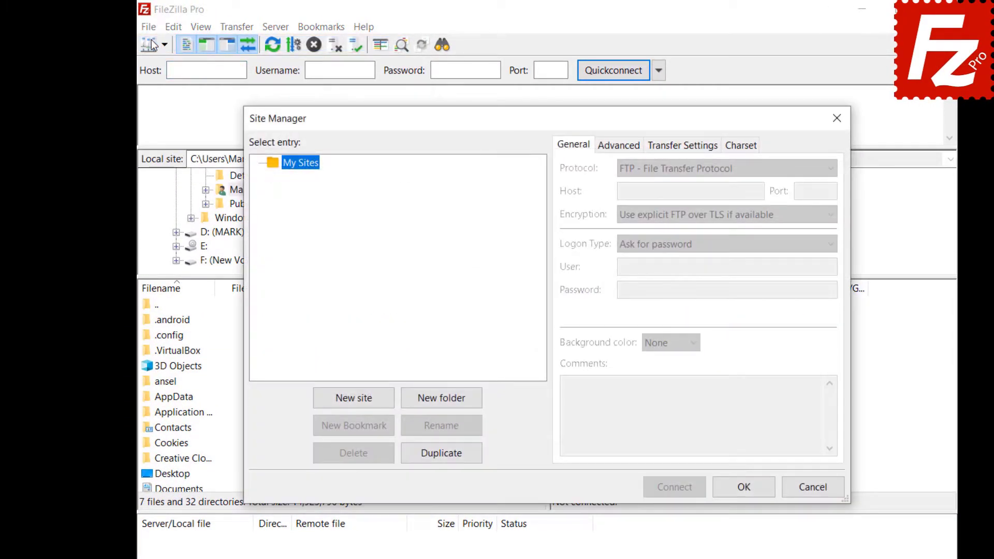
{"action": "left_click", "coordinate": [353, 398]}
{"action": "type", "text": "Google Drive"}
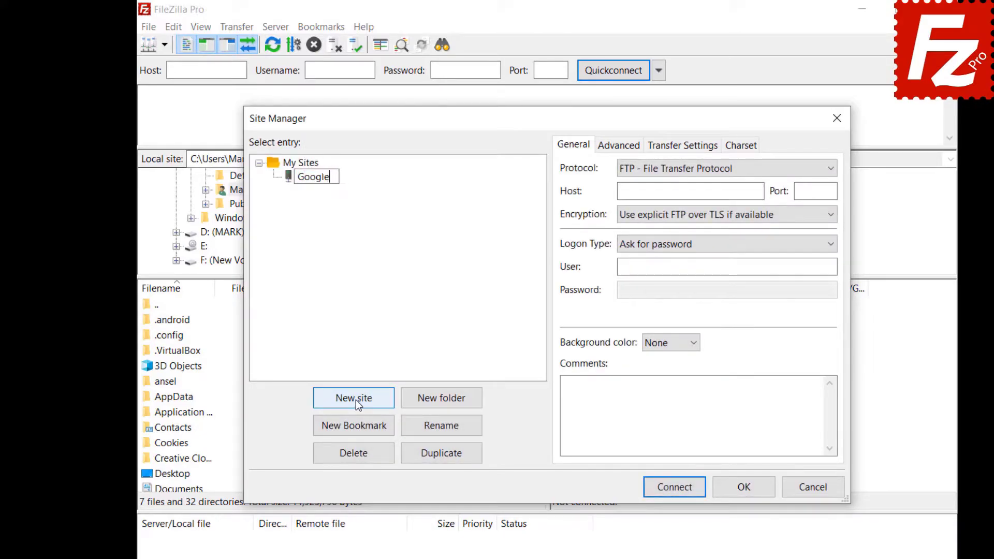
{"action": "left_click", "coordinate": [825, 170]}
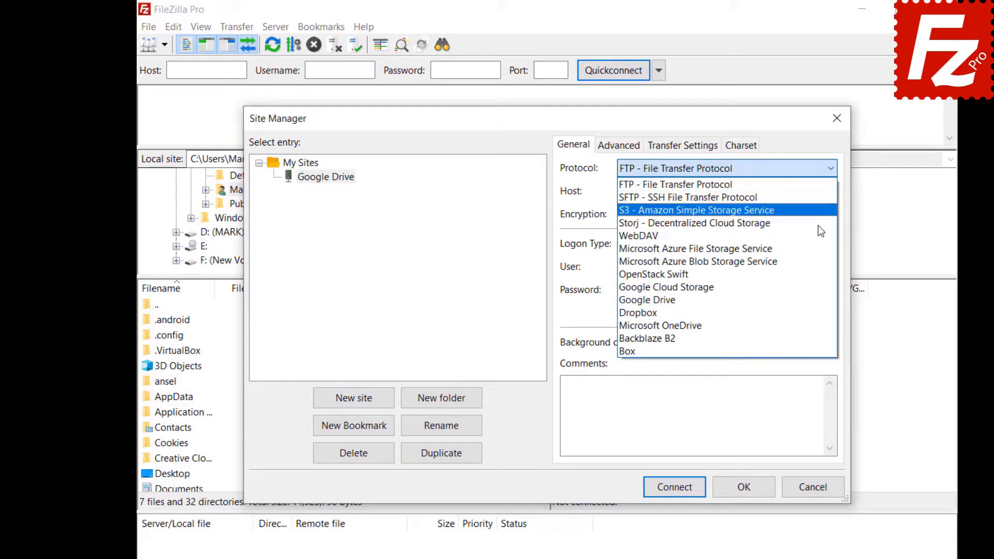
{"action": "left_click", "coordinate": [820, 300]}
{"action": "left_click", "coordinate": [727, 267]}
{"action": "key", "text": "ctrl+v"}
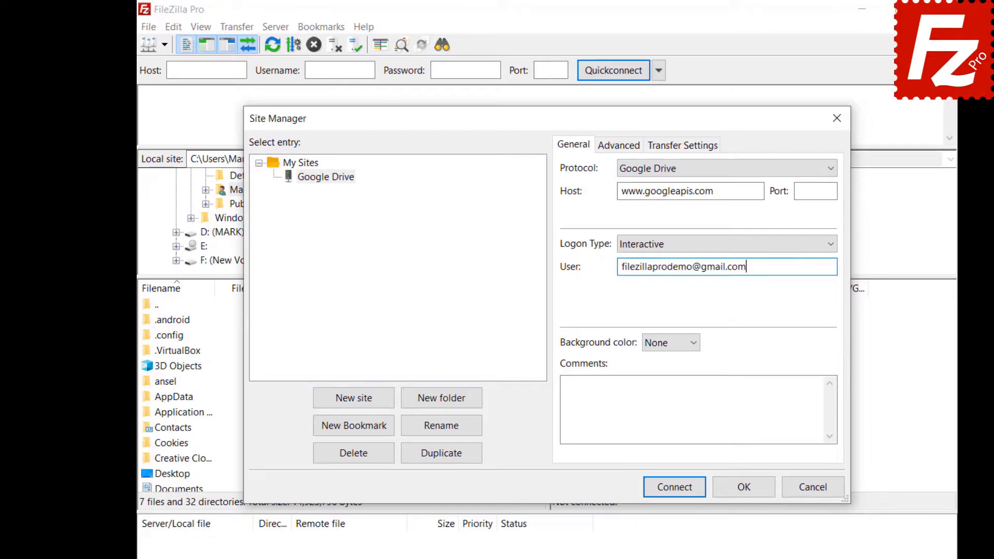
- Set the site's default local directory to Documents\Construction Project
{"action": "left_click", "coordinate": [609, 151]}
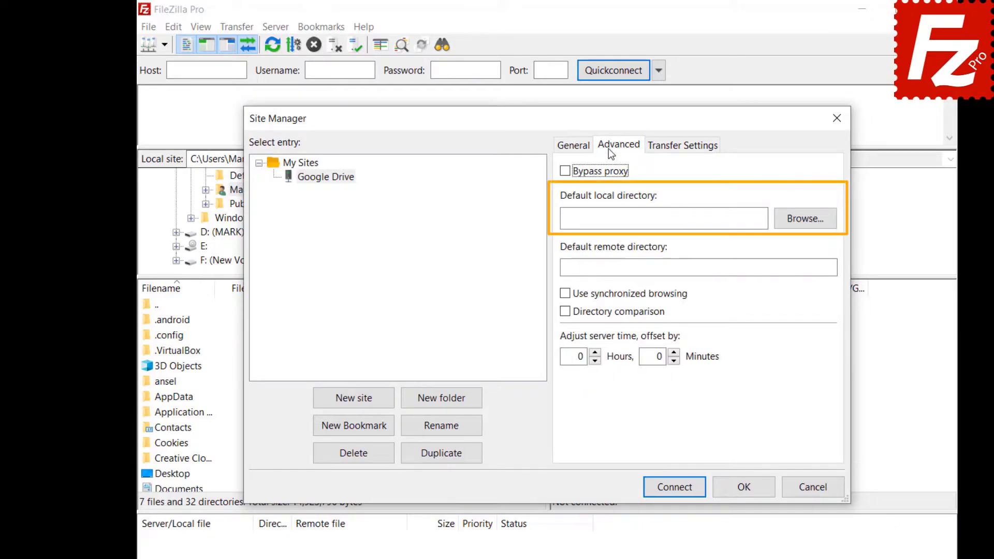
{"action": "left_click", "coordinate": [803, 224]}
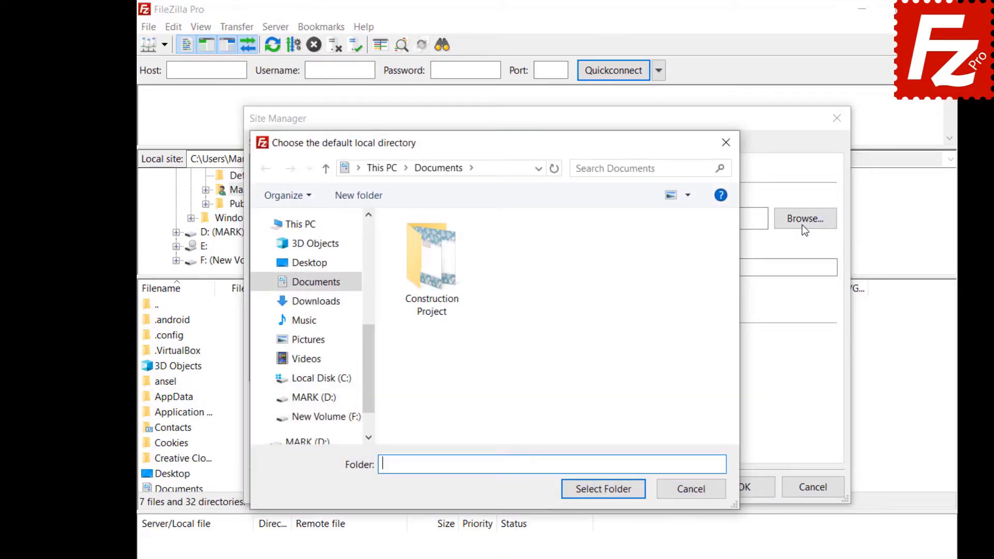
{"action": "double_click", "coordinate": [434, 303]}
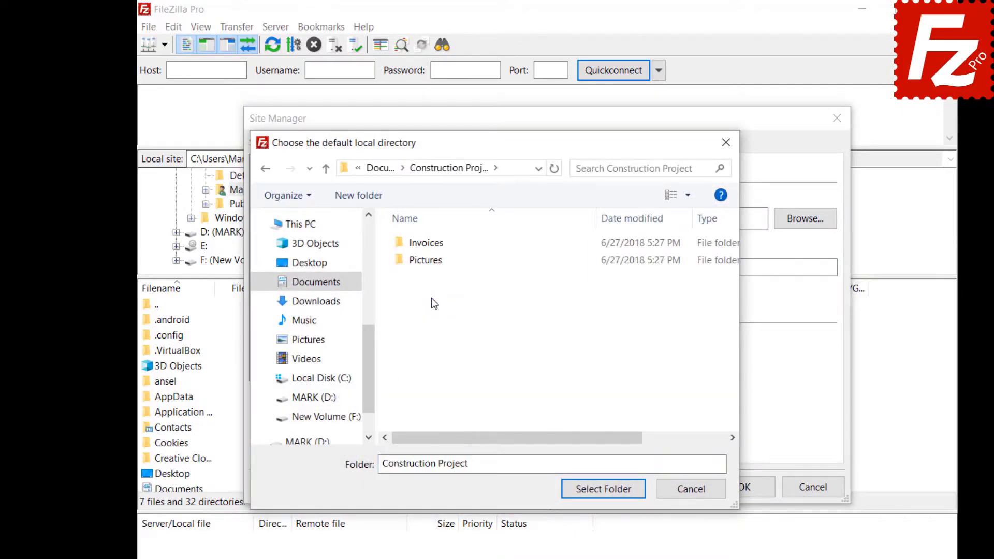
{"action": "left_click", "coordinate": [603, 489]}
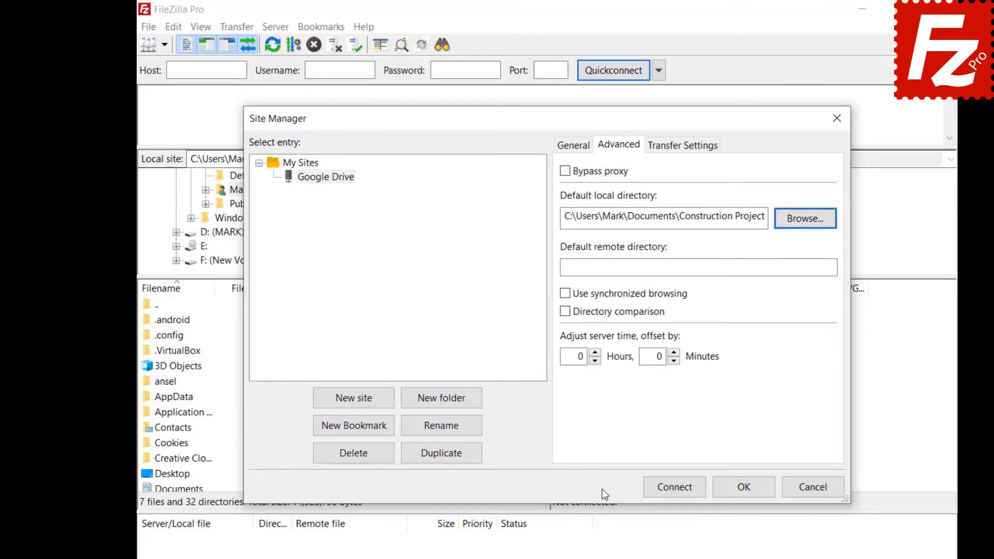
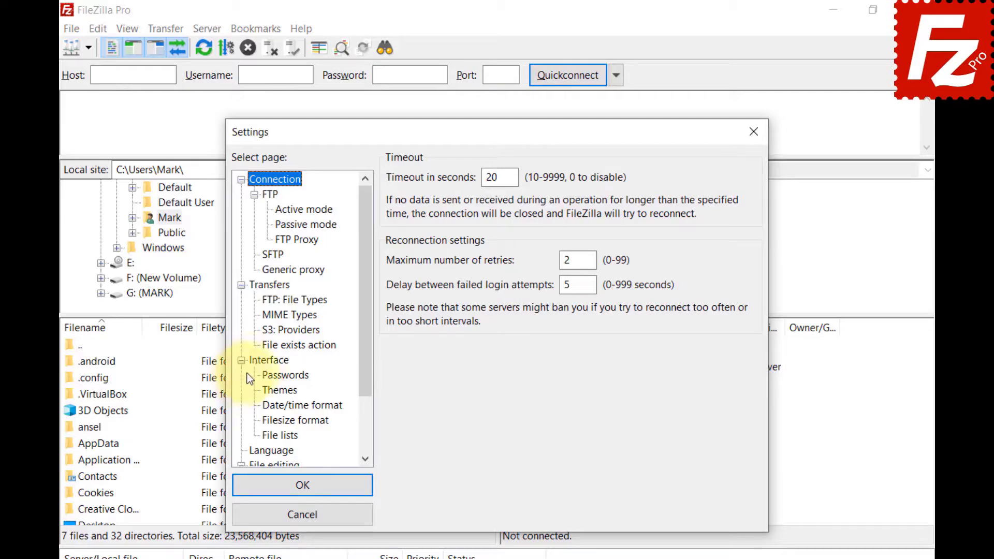
- In Interface > File lists, set Sorting mode to 'Sort directories inline' and Name sorting to 'Natural sort'
{"action": "left_click", "coordinate": [259, 361]}
{"action": "left_click", "coordinate": [269, 435]}
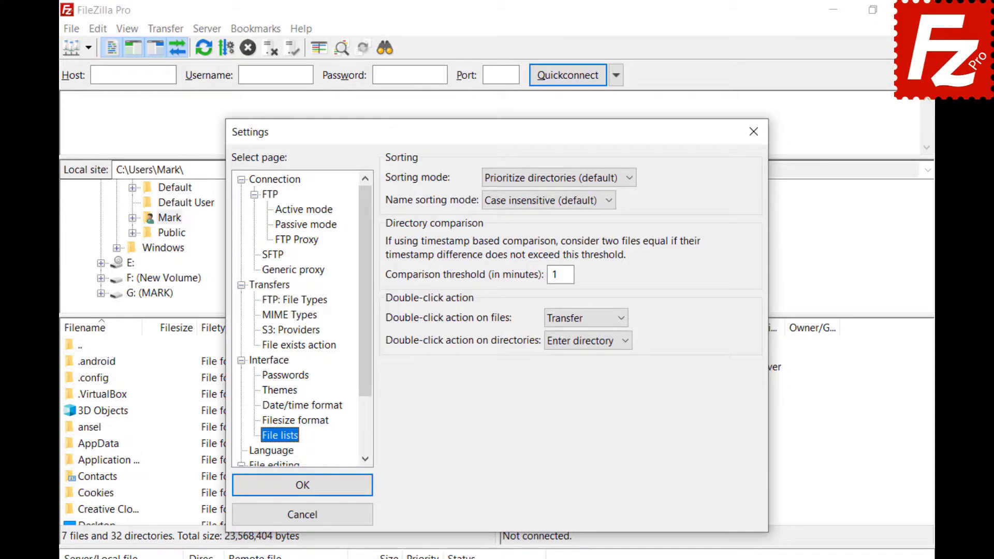
{"action": "left_click", "coordinate": [629, 178]}
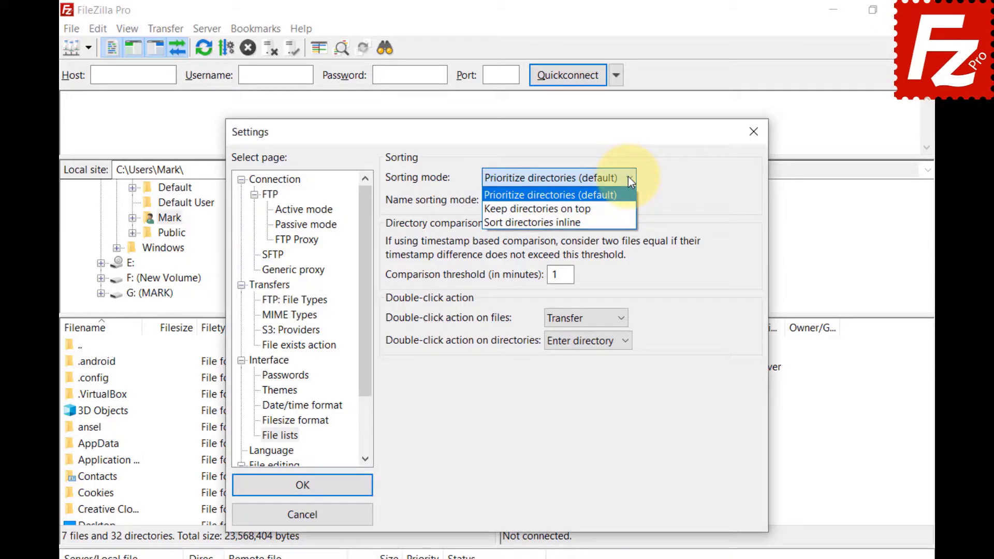
{"action": "left_click", "coordinate": [611, 209]}
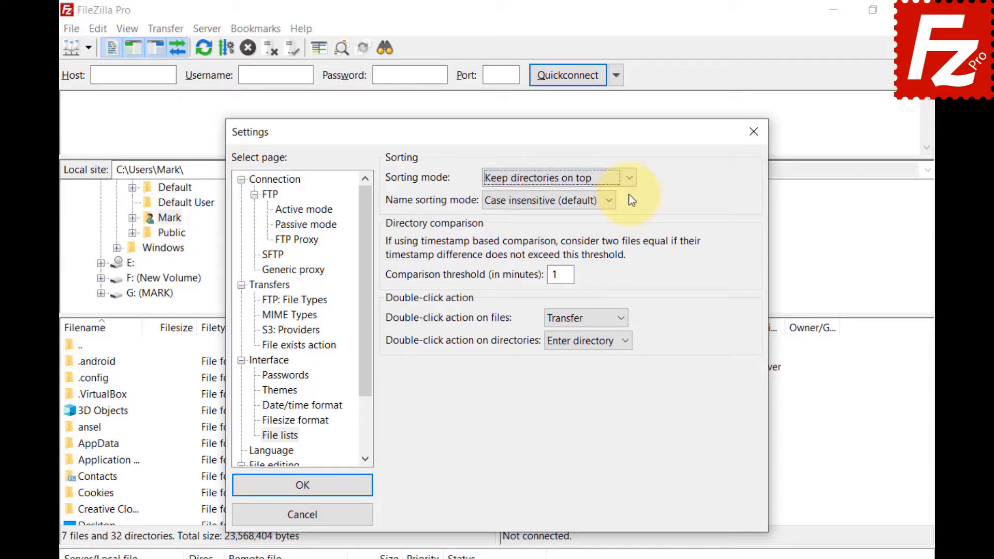
{"action": "left_click", "coordinate": [629, 179]}
{"action": "key", "text": "Return"}
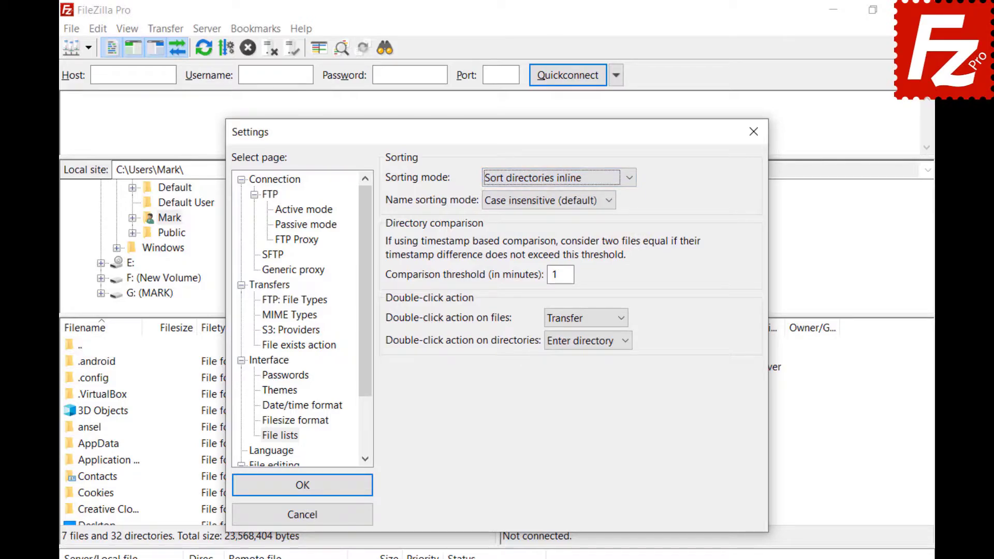
{"action": "left_click", "coordinate": [609, 201]}
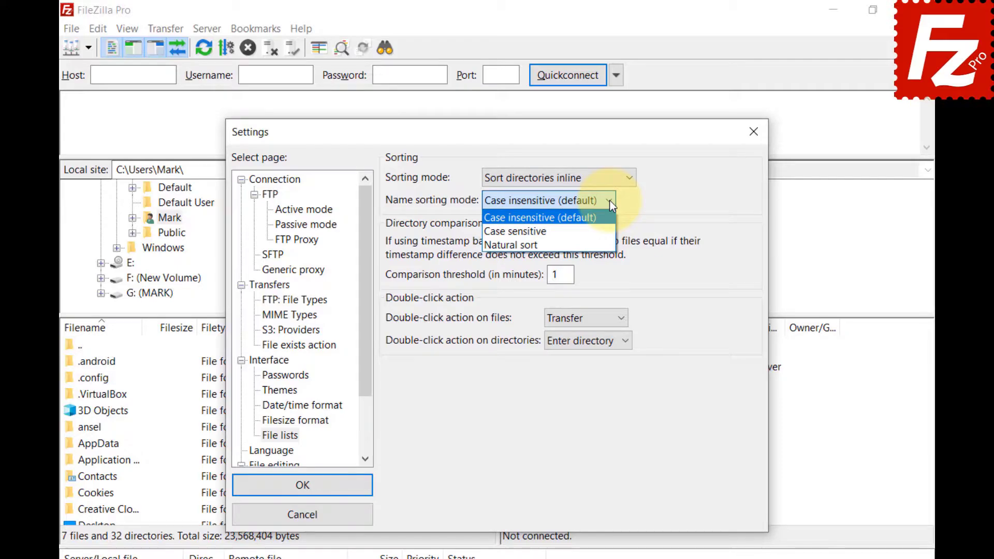
{"action": "key", "text": "Down"}
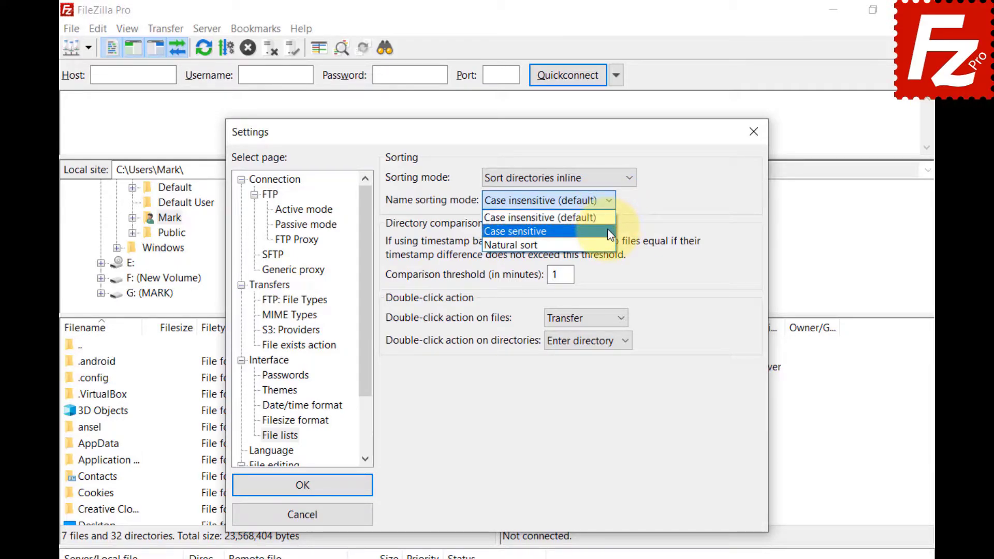
{"action": "key", "text": "Return"}
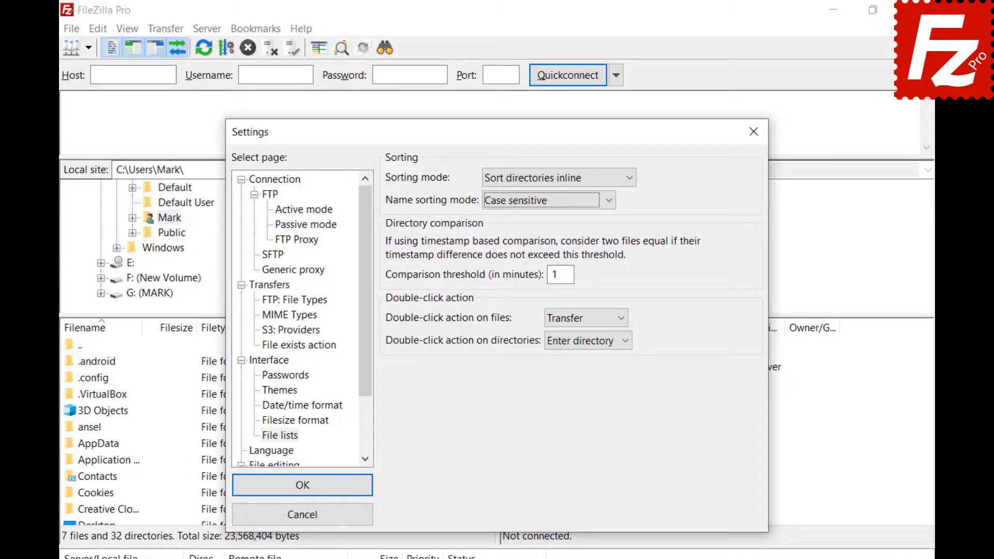
{"action": "left_click", "coordinate": [608, 201]}
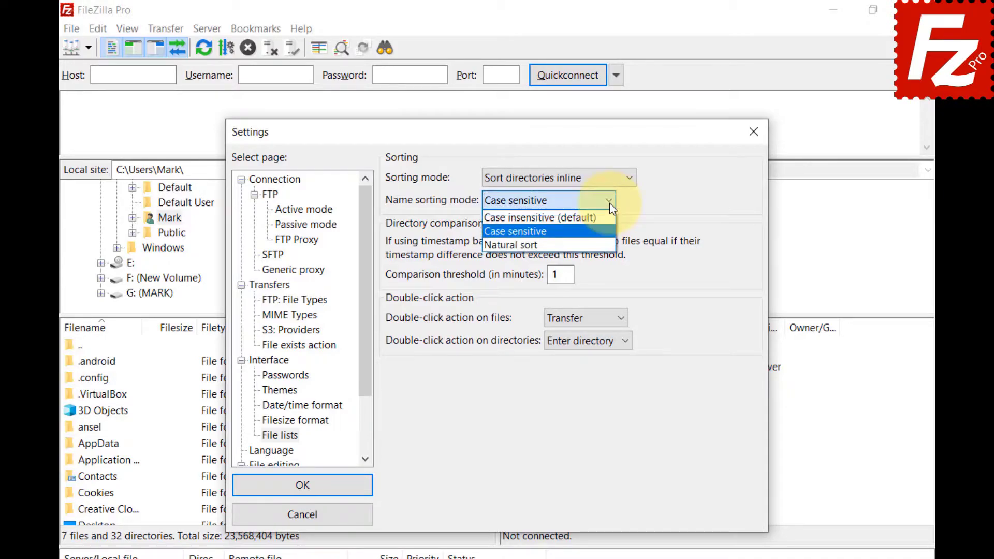
{"action": "left_click", "coordinate": [610, 243]}
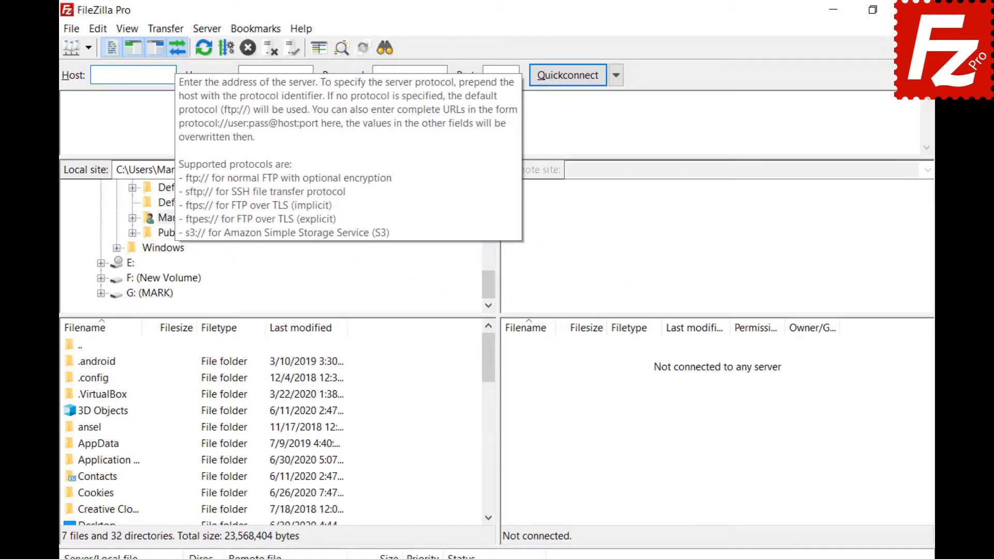
- Quickconnect to host 40.121.111.78 using the account's username and password
{"action": "type", "text": "40.121.111.78"}
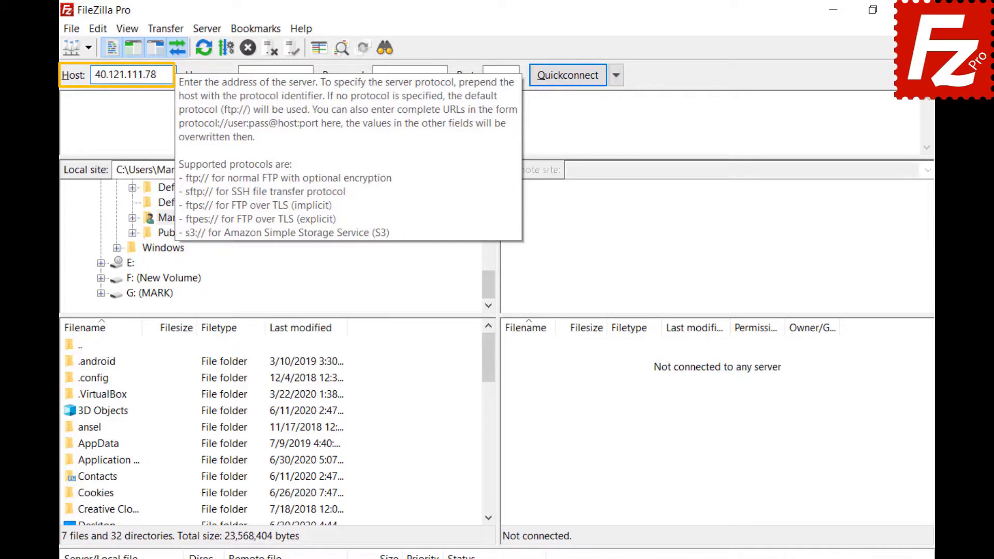
{"action": "key", "text": "Tab"}
{"action": "type", "text": "zillaprotutorial"}
{"action": "key", "text": "Tab"}
{"action": "key", "text": "ctrl+v"}
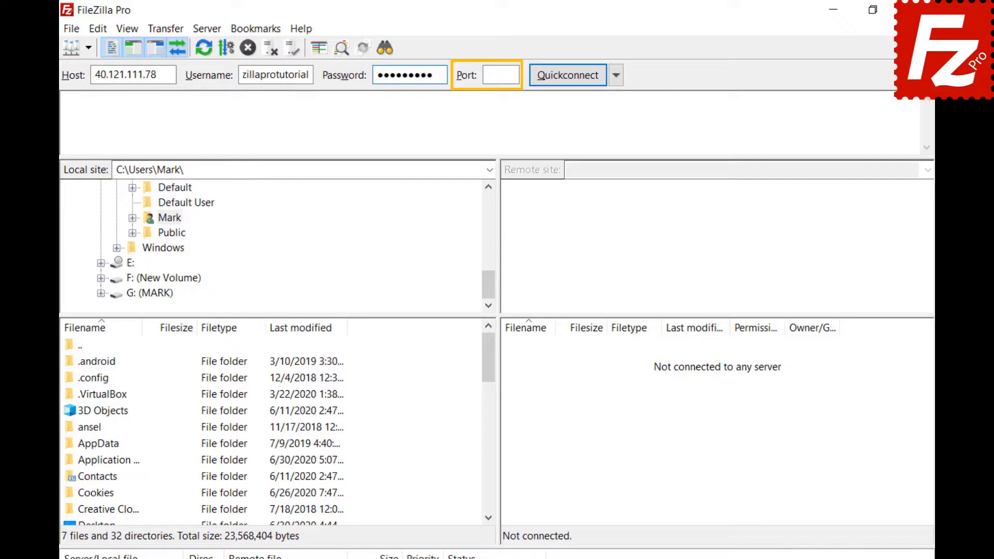
{"action": "left_click", "coordinate": [568, 75]}
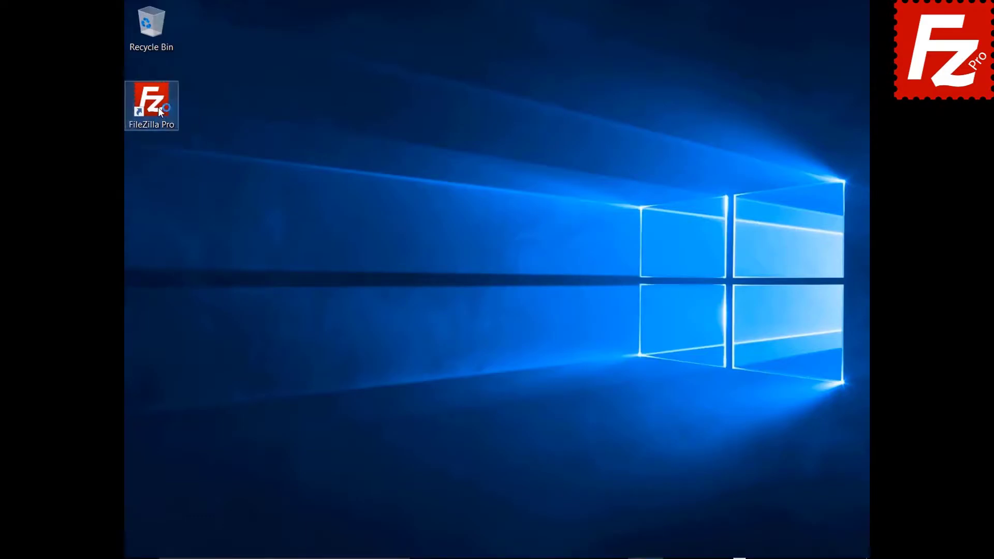
- Launch FileZilla Pro from the desktop and open its Settings dialog
{"action": "double_click", "coordinate": [159, 108]}
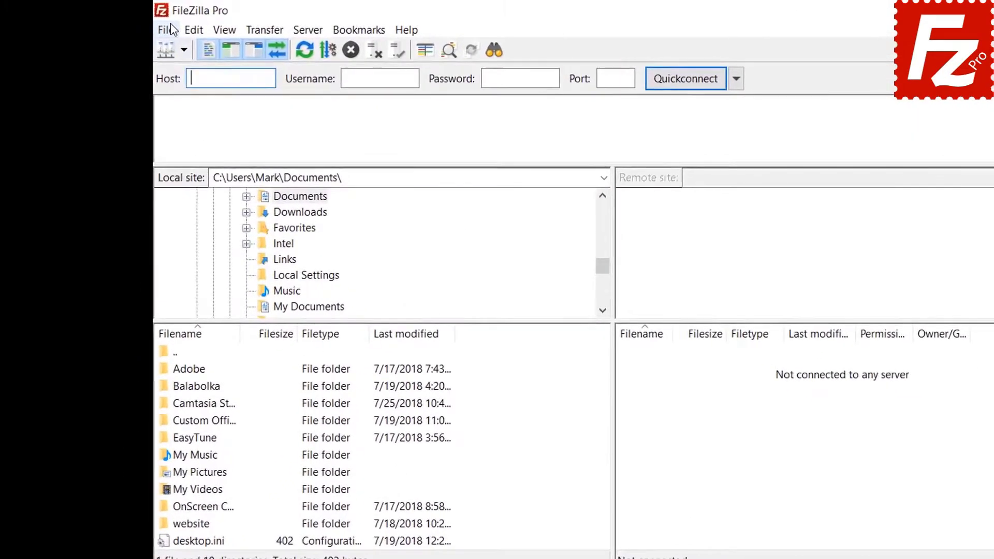
{"action": "left_click", "coordinate": [155, 27]}
{"action": "left_click", "coordinate": [175, 47]}
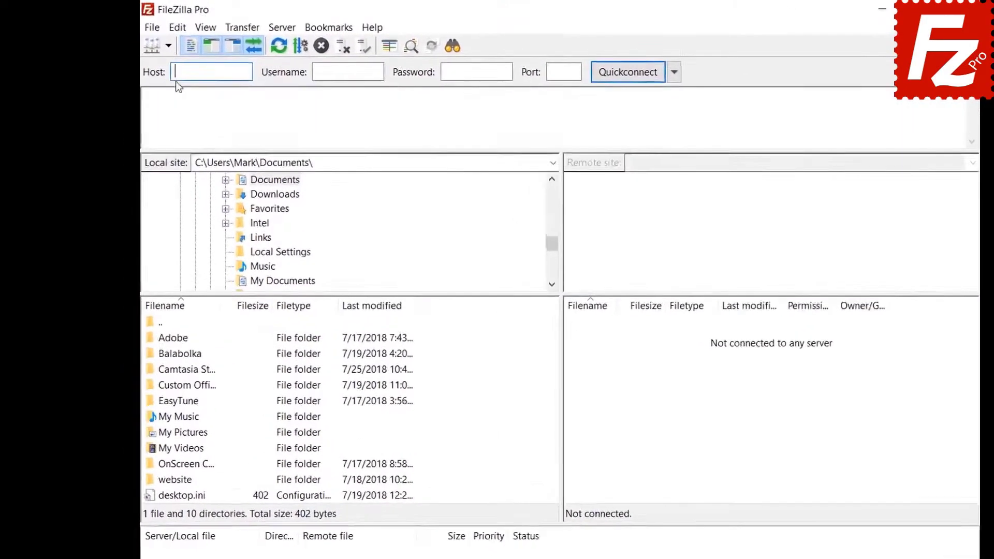
{"action": "left_click", "coordinate": [177, 27]}
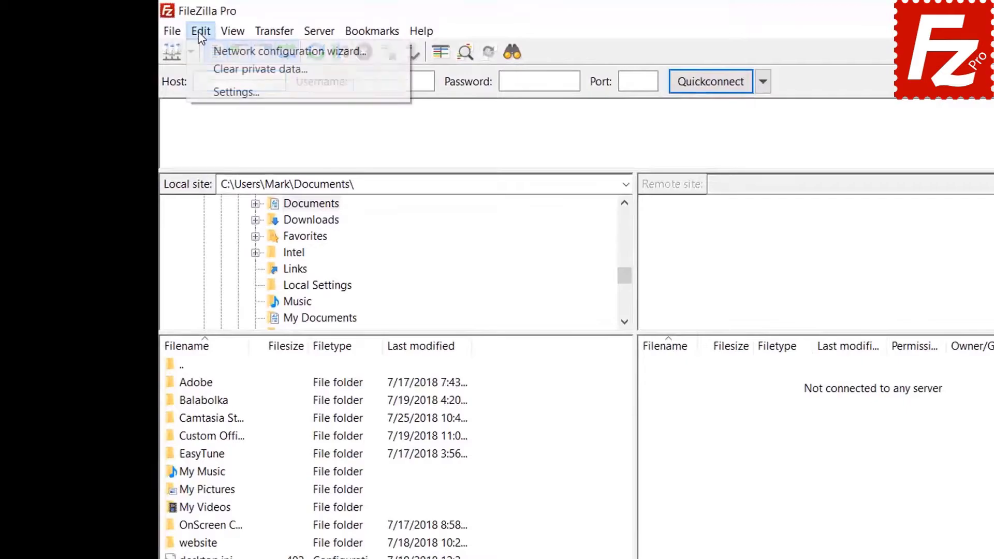
{"action": "left_click", "coordinate": [210, 91]}
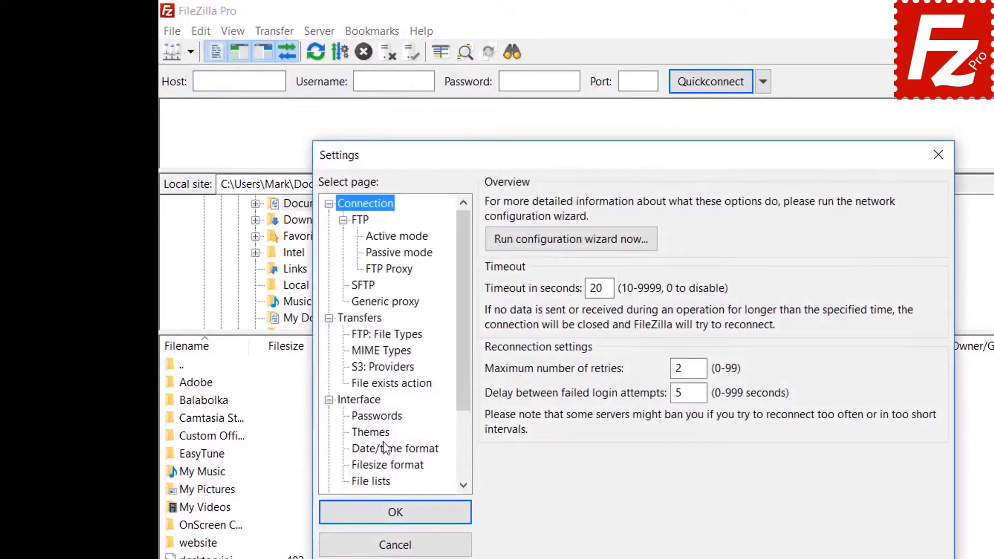
- Protect saved passwords with a master password, entering and confirming it, and apply
{"action": "left_click", "coordinate": [381, 417]}
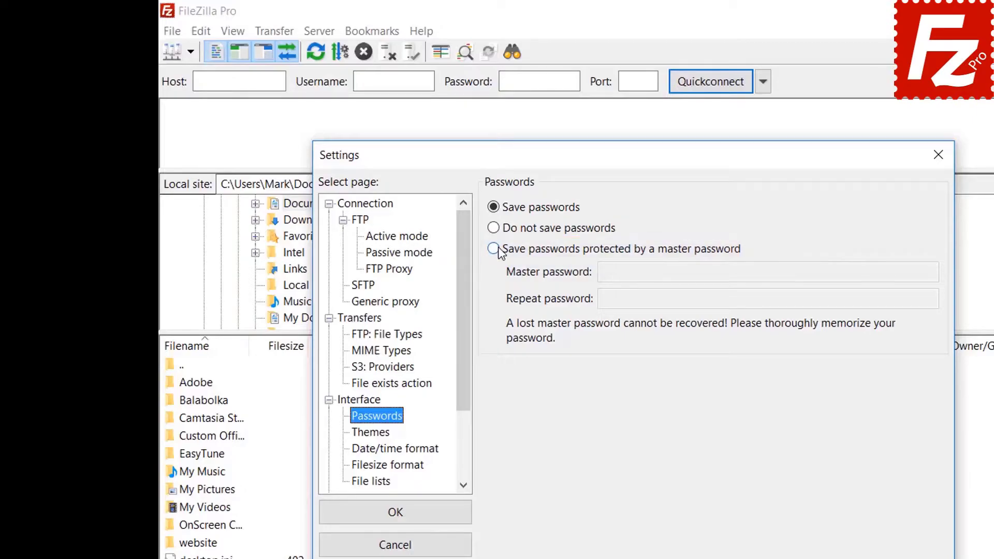
{"action": "left_click", "coordinate": [498, 250]}
{"action": "left_click", "coordinate": [810, 271]}
{"action": "type", "text": "1234567890"}
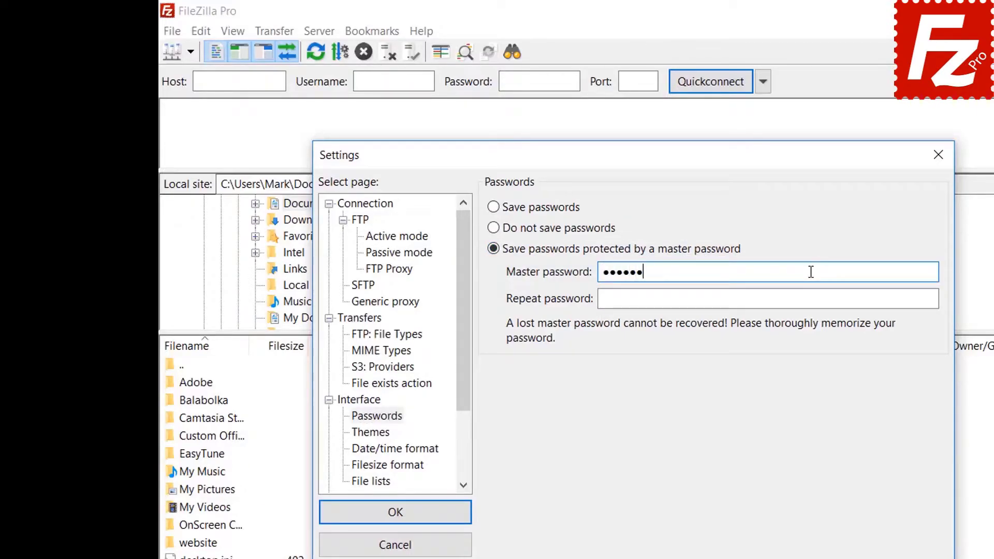
{"action": "left_click", "coordinate": [788, 300]}
{"action": "type", "text": "1234567890"}
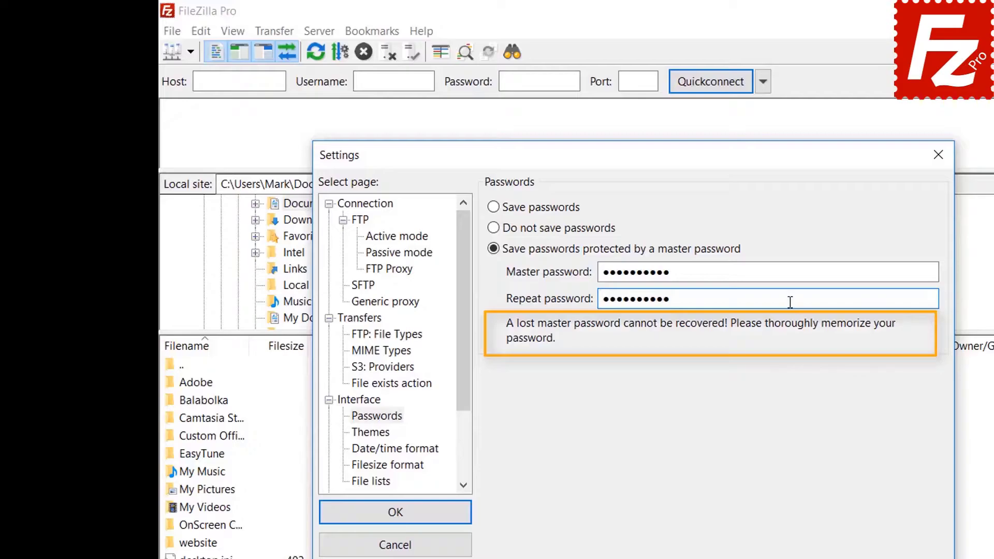
{"action": "left_click", "coordinate": [396, 517]}
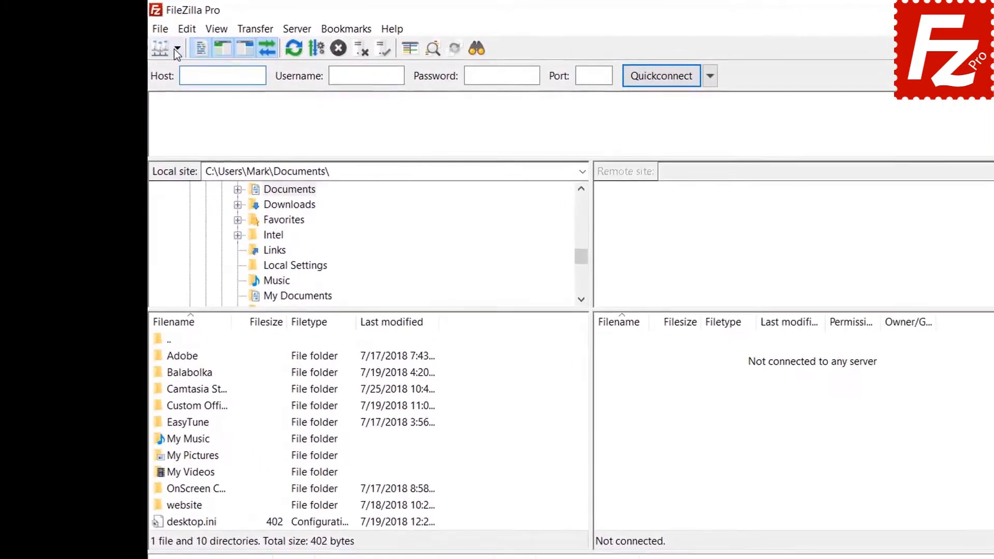
- Connect to the saved FTP Tutorial site, unlocking it with the master password
{"action": "left_click", "coordinate": [176, 50]}
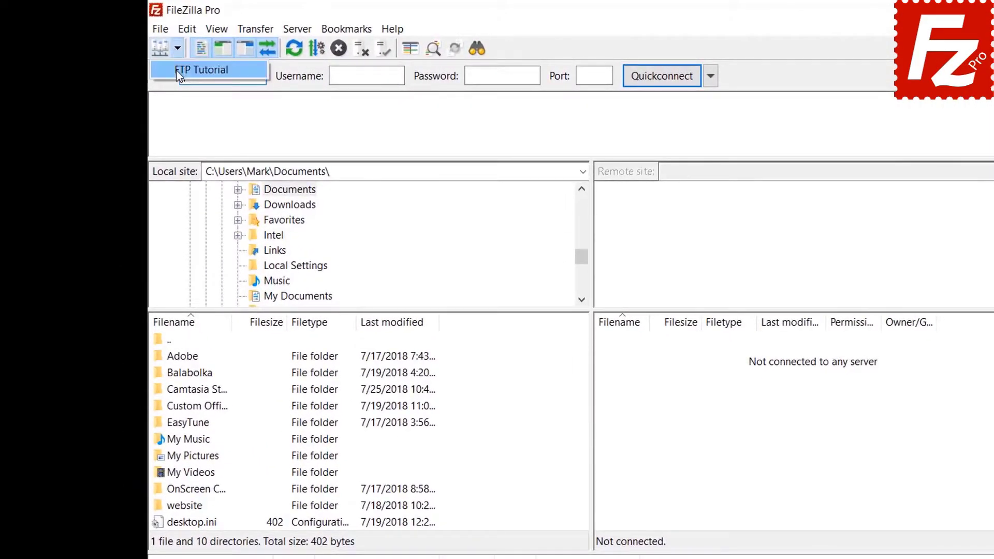
{"action": "left_click", "coordinate": [176, 71]}
{"action": "type", "text": "1234567890"}
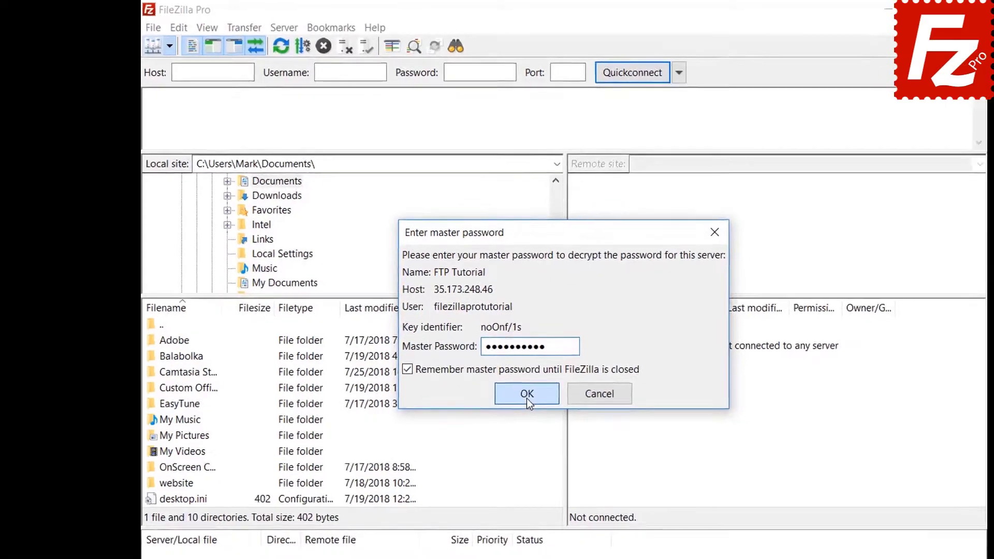
{"action": "left_click", "coordinate": [551, 411]}
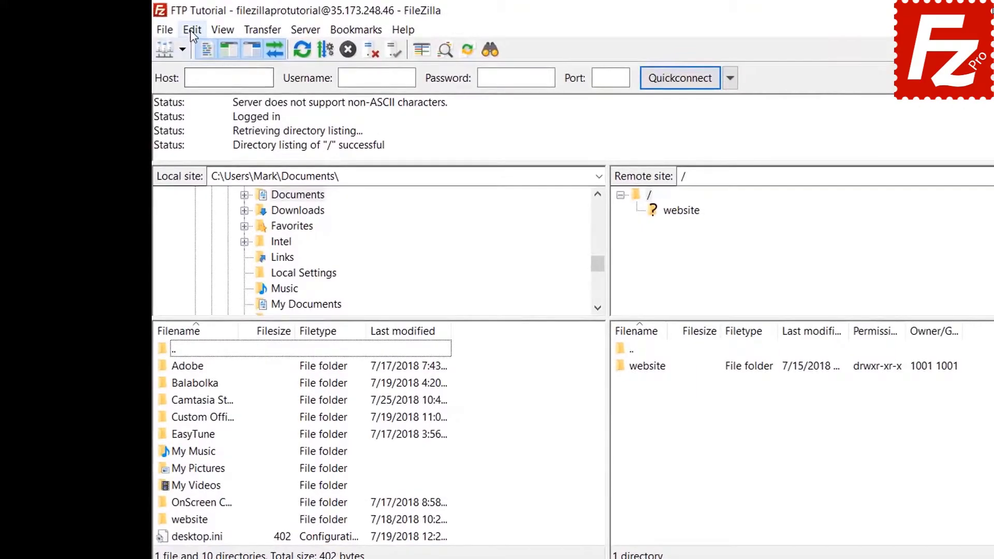
- Try switching password storage back to plain saving, then cancel at the master-password prompt
{"action": "left_click", "coordinate": [157, 24]}
{"action": "left_click", "coordinate": [197, 87]}
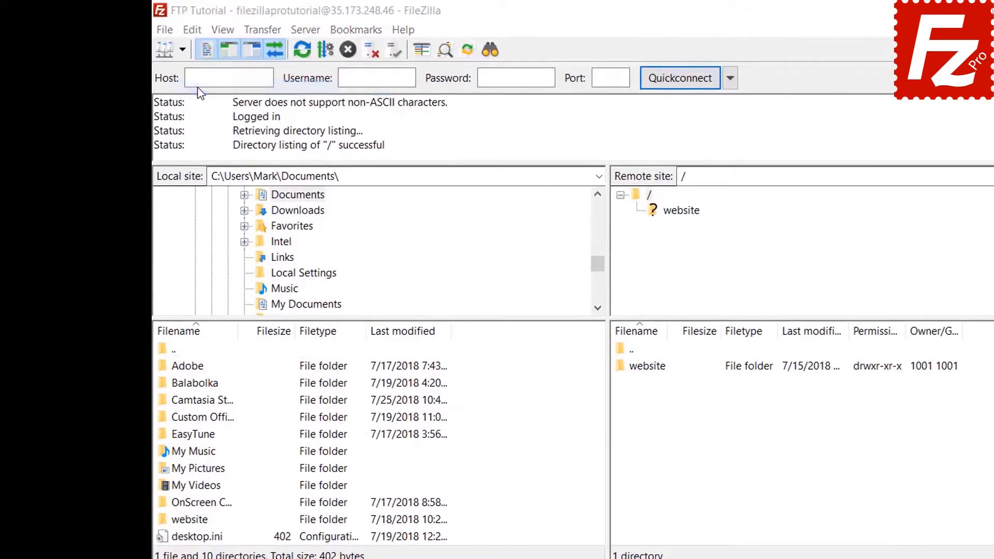
{"action": "left_click", "coordinate": [360, 399]}
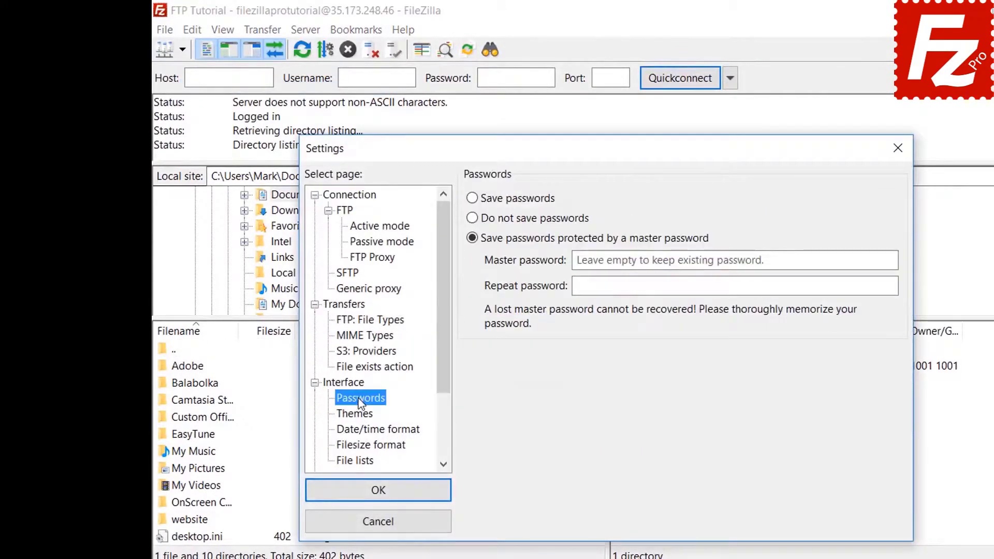
{"action": "left_click", "coordinate": [473, 200]}
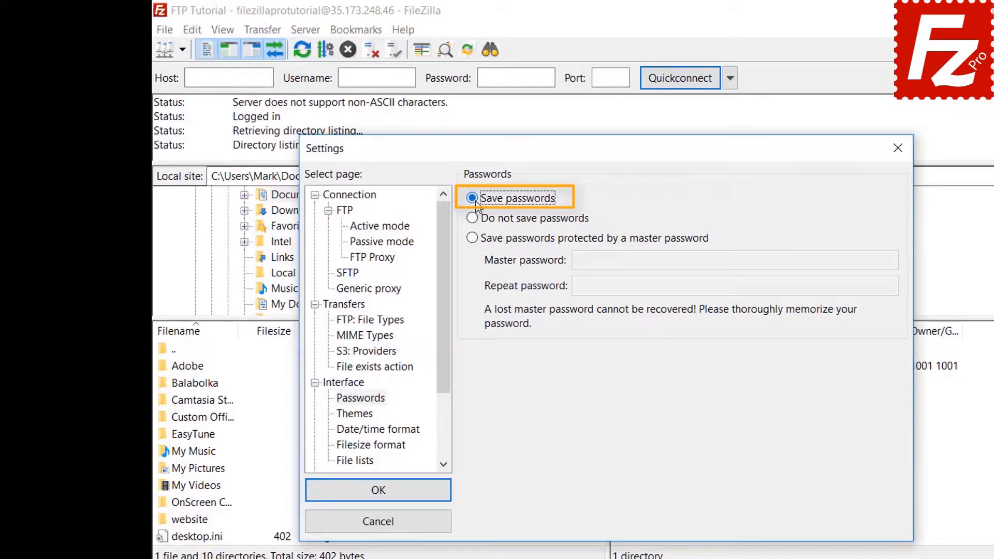
{"action": "left_click", "coordinate": [385, 494]}
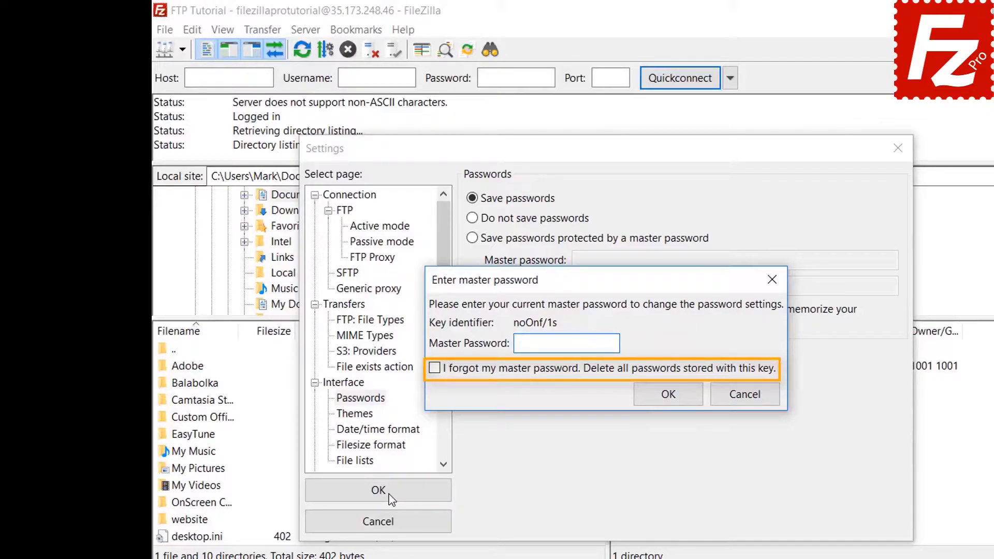
{"action": "left_click", "coordinate": [746, 395]}
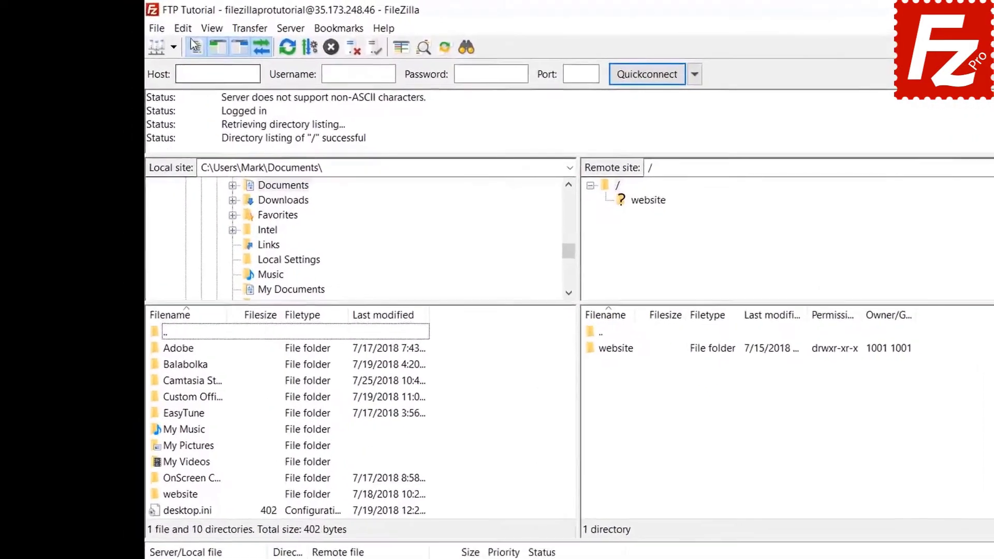
{"action": "left_click", "coordinate": [187, 29]}
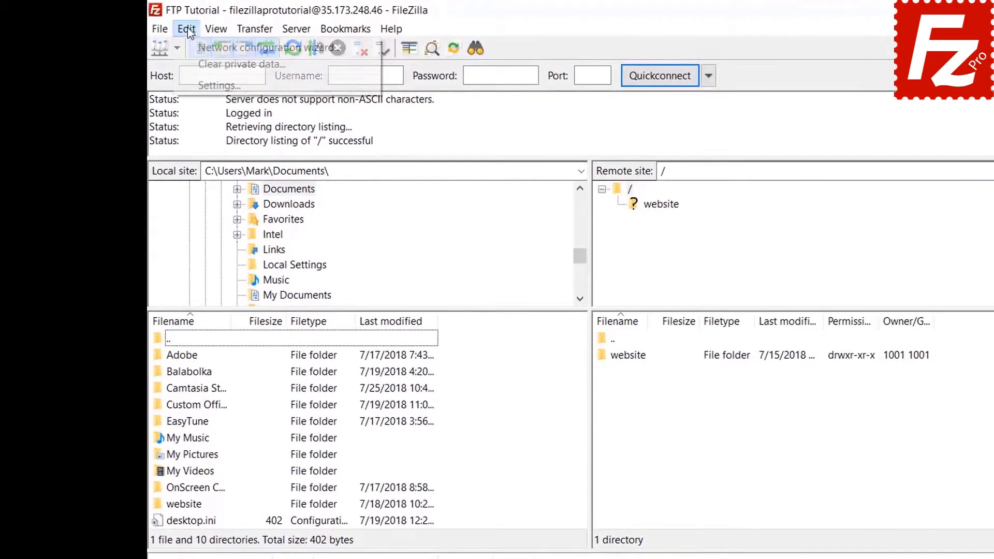
- Clear the quickconnect history and reconnect information via Clear private data
{"action": "left_click", "coordinate": [192, 64]}
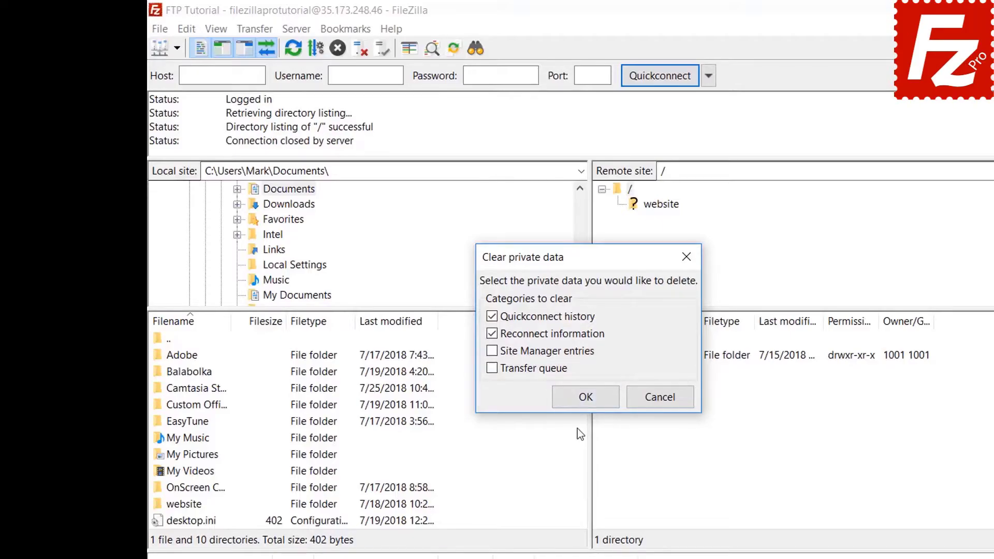
{"action": "left_click", "coordinate": [583, 397]}
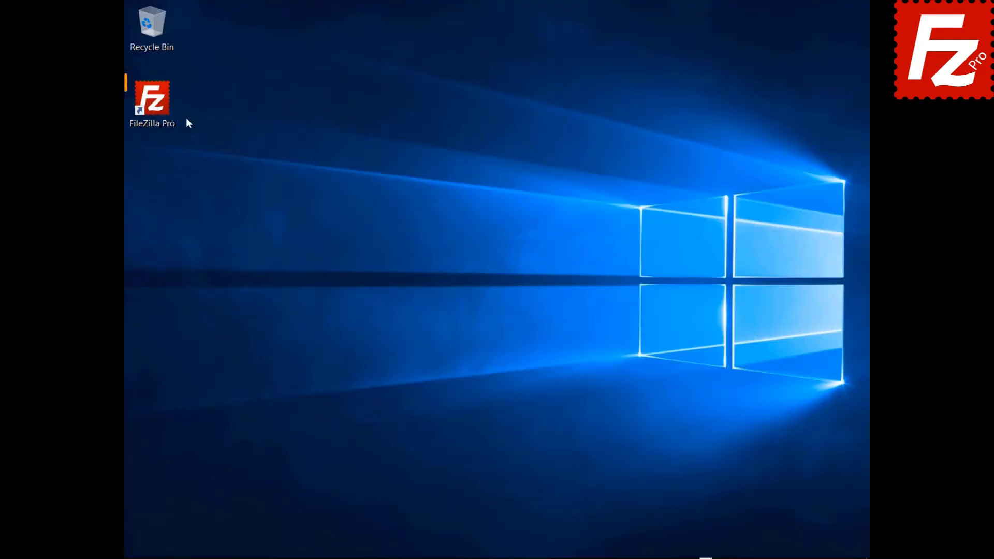
- Relaunch FileZilla Pro, connect to the FTP Tutorial site, and open remote file search
{"action": "double_click", "coordinate": [157, 110]}
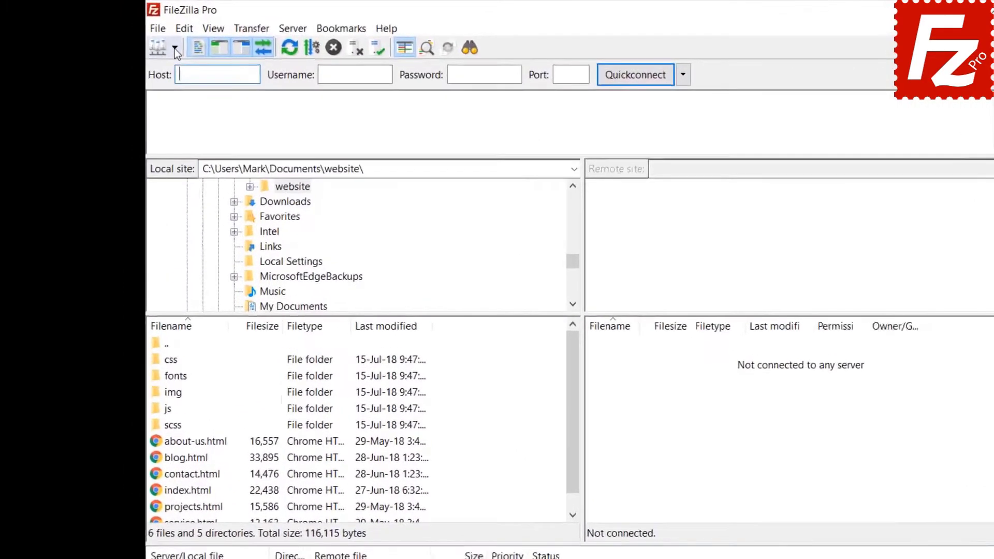
{"action": "left_click", "coordinate": [175, 48]}
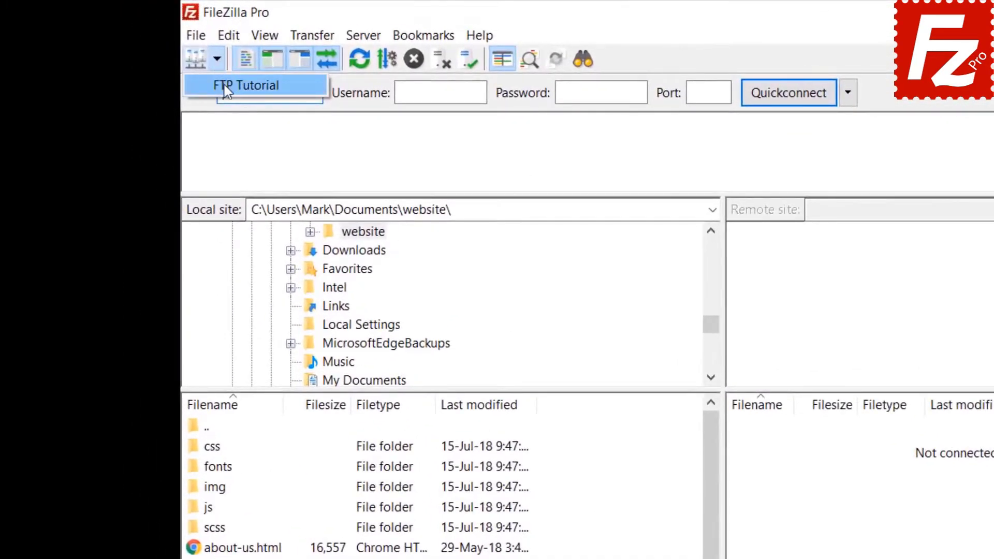
{"action": "left_click", "coordinate": [186, 68]}
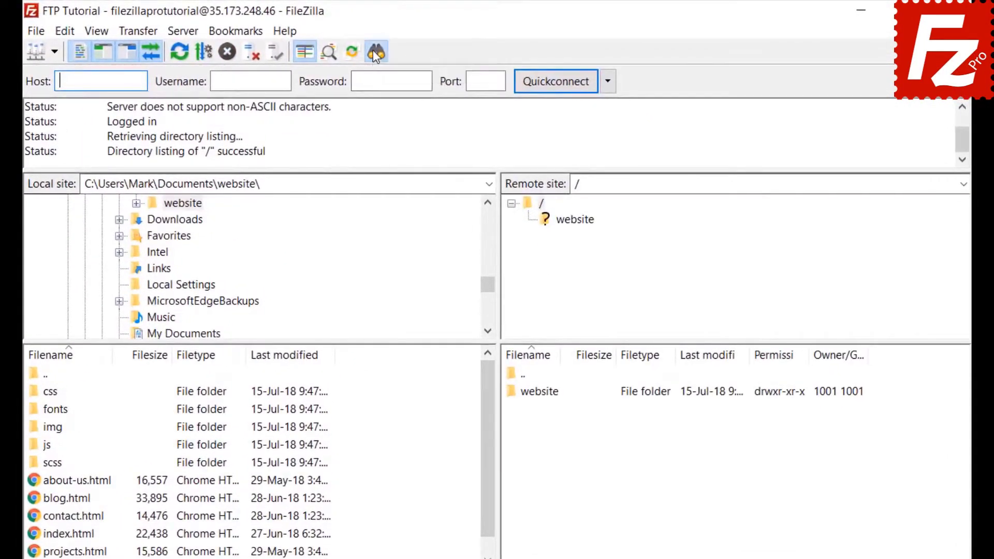
{"action": "left_click", "coordinate": [374, 51]}
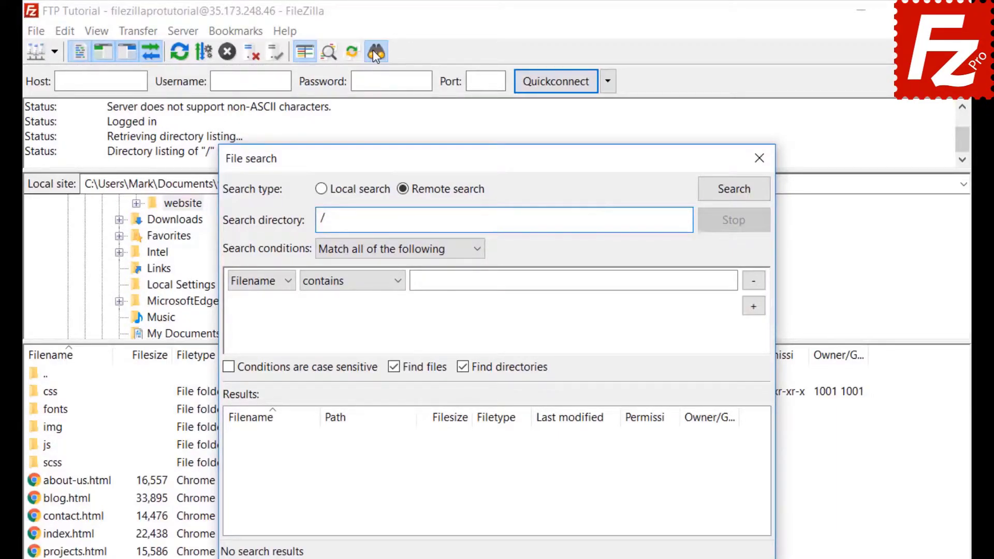
- Set the first search condition to Filename contains '.jpg', matching all conditions
{"action": "left_click", "coordinate": [365, 250]}
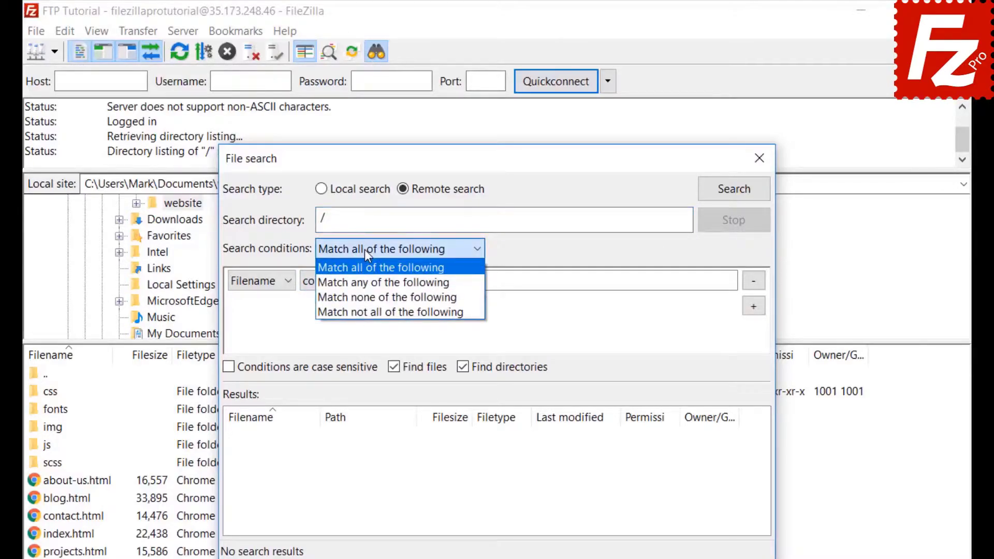
{"action": "left_click", "coordinate": [364, 249]}
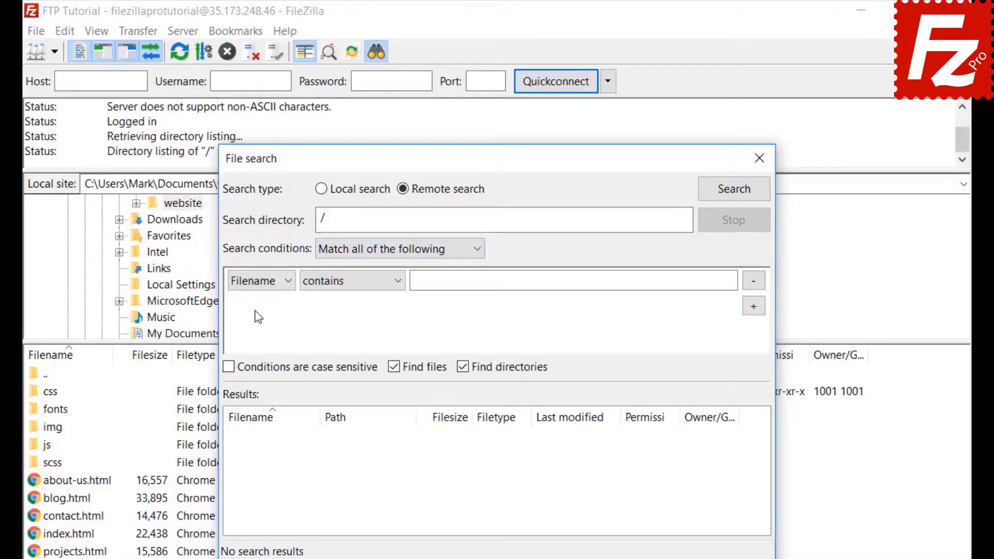
{"action": "left_click", "coordinate": [255, 285]}
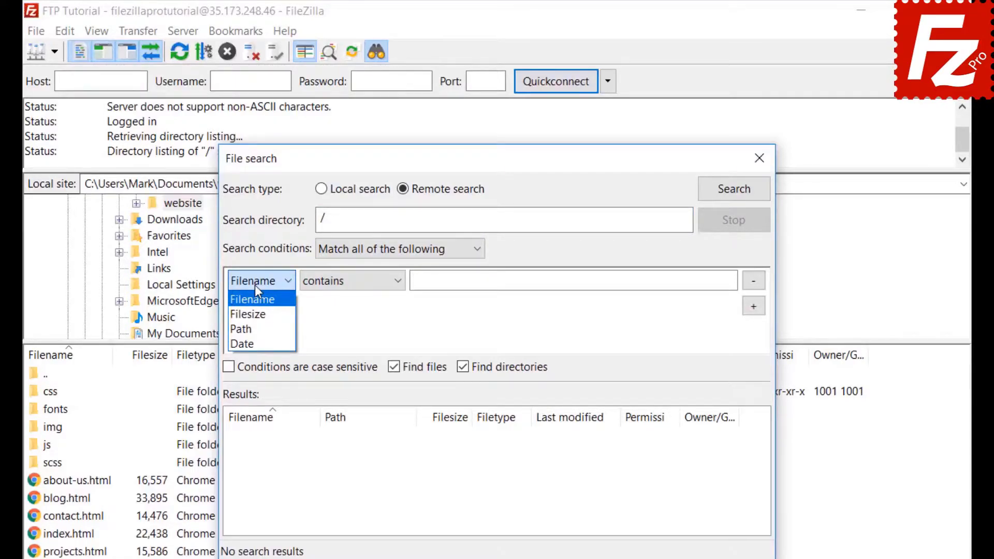
{"action": "left_click", "coordinate": [255, 288]}
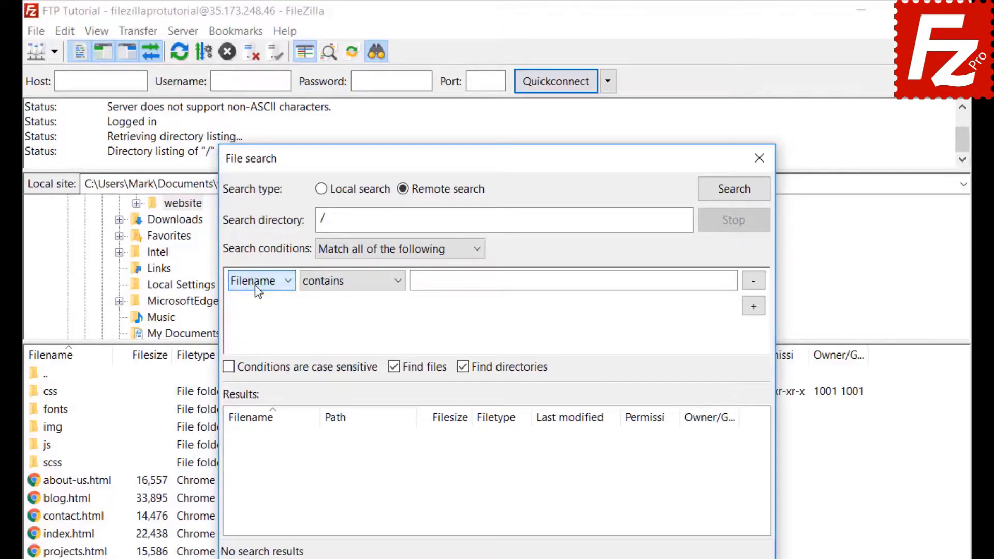
{"action": "left_click", "coordinate": [353, 293]}
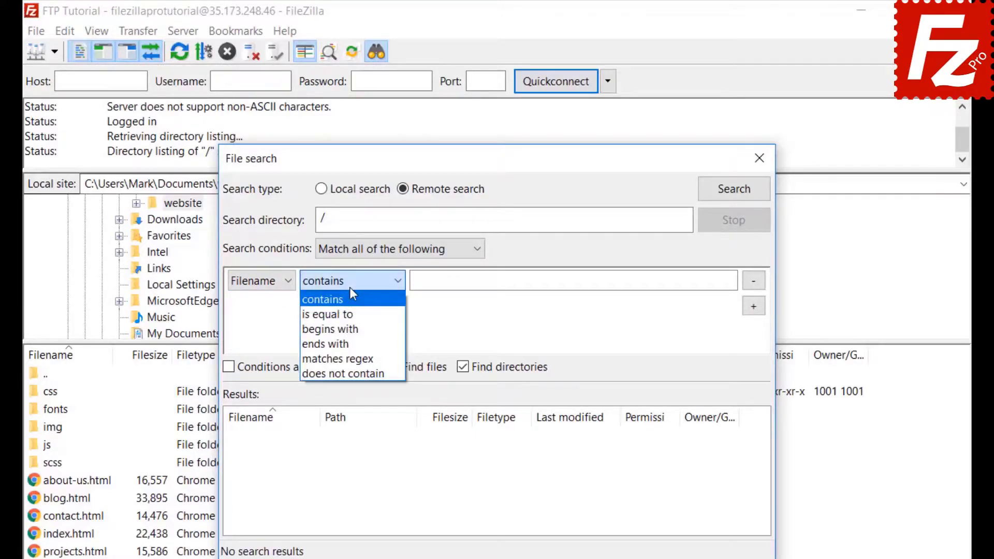
{"action": "left_click", "coordinate": [350, 289]}
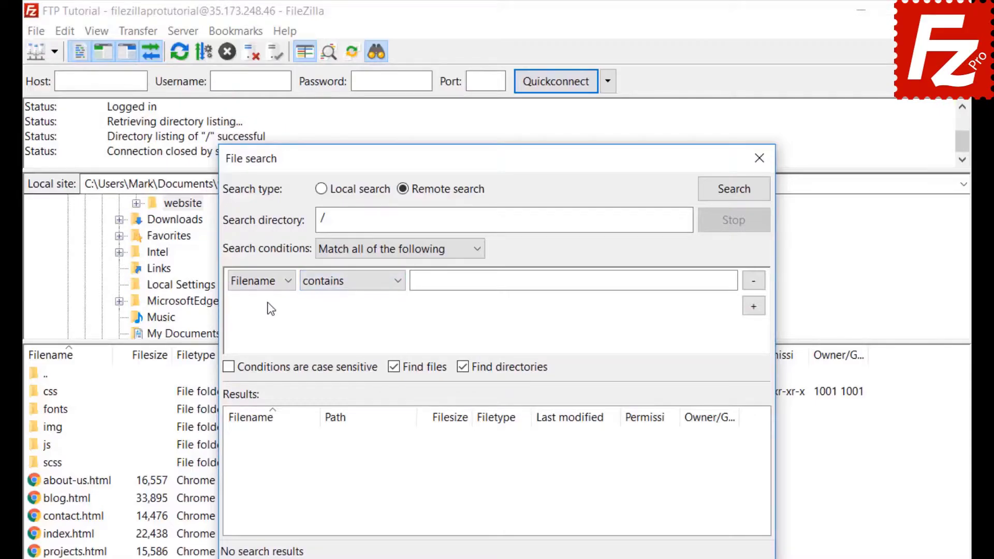
{"action": "left_click", "coordinate": [274, 283]}
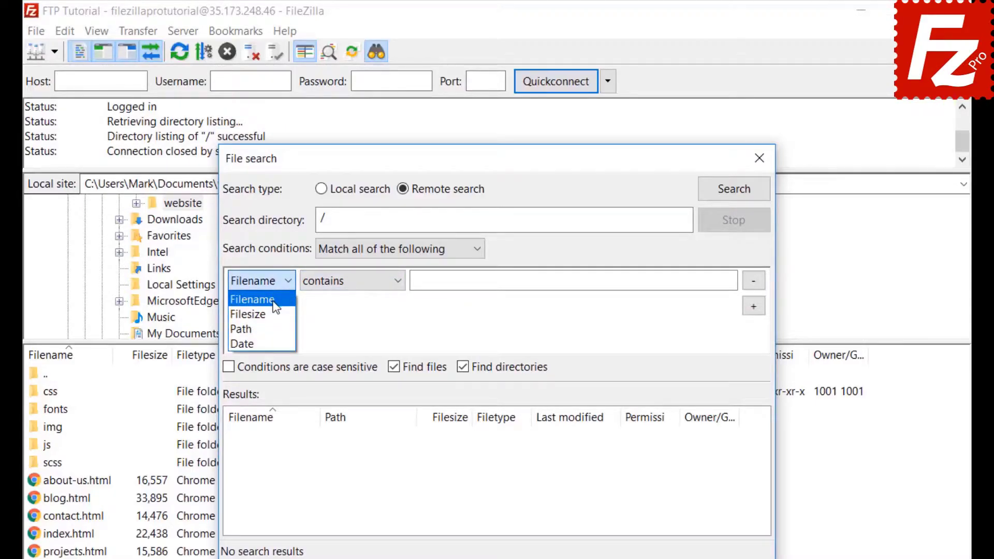
{"action": "left_click", "coordinate": [273, 301]}
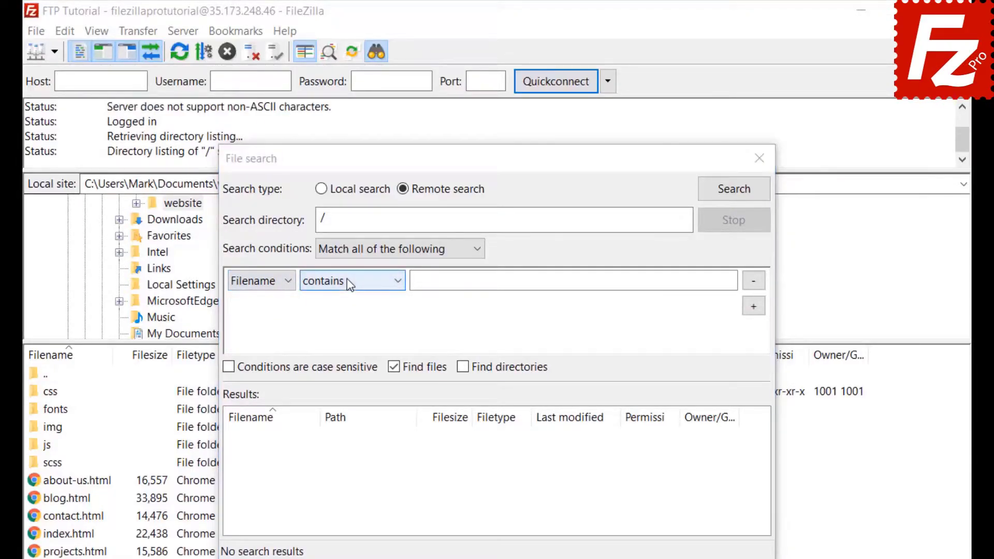
{"action": "left_click", "coordinate": [349, 284]}
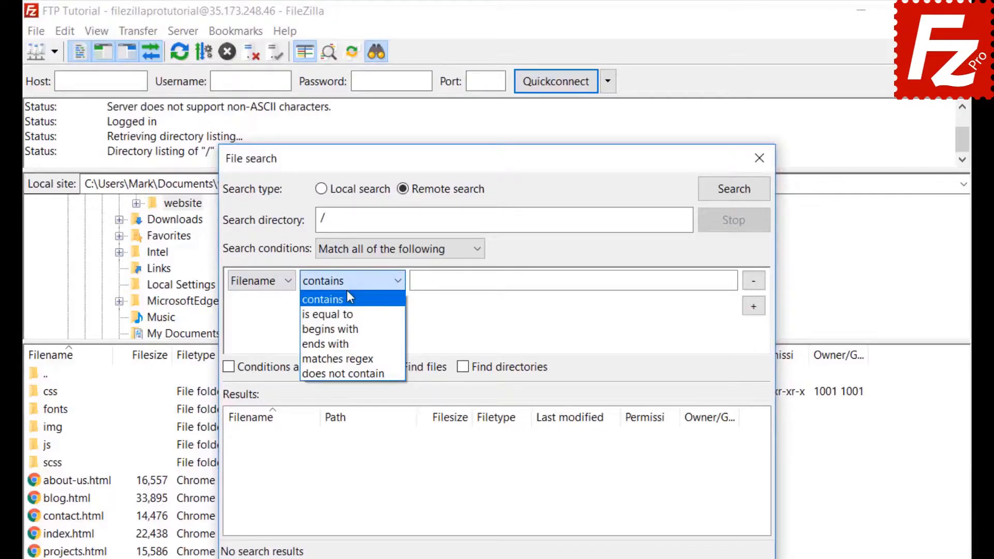
{"action": "type", "text": ".jpg"}
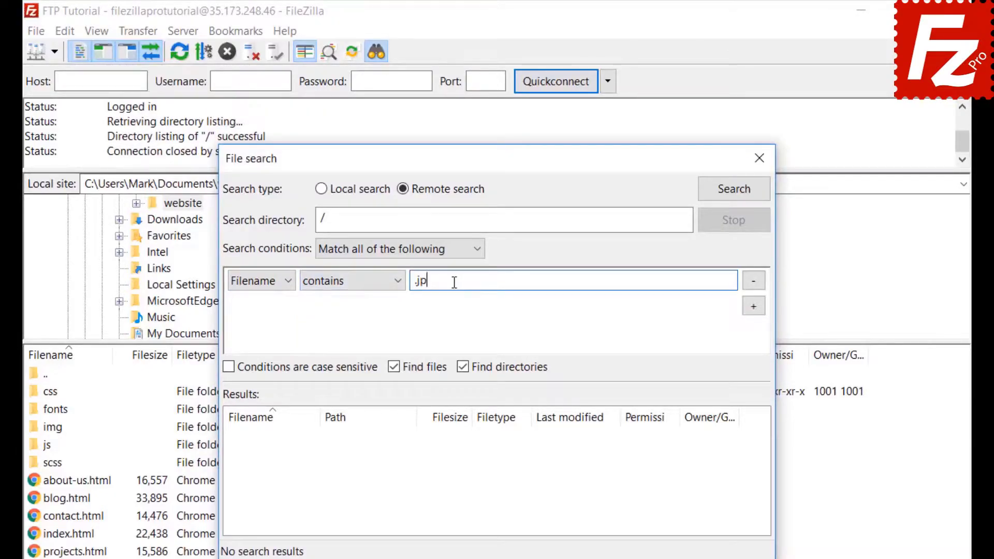
- Add a Filesize greater than 500000 condition, exclude directories, and run the search
{"action": "left_click", "coordinate": [757, 311]}
{"action": "left_click", "coordinate": [262, 306]}
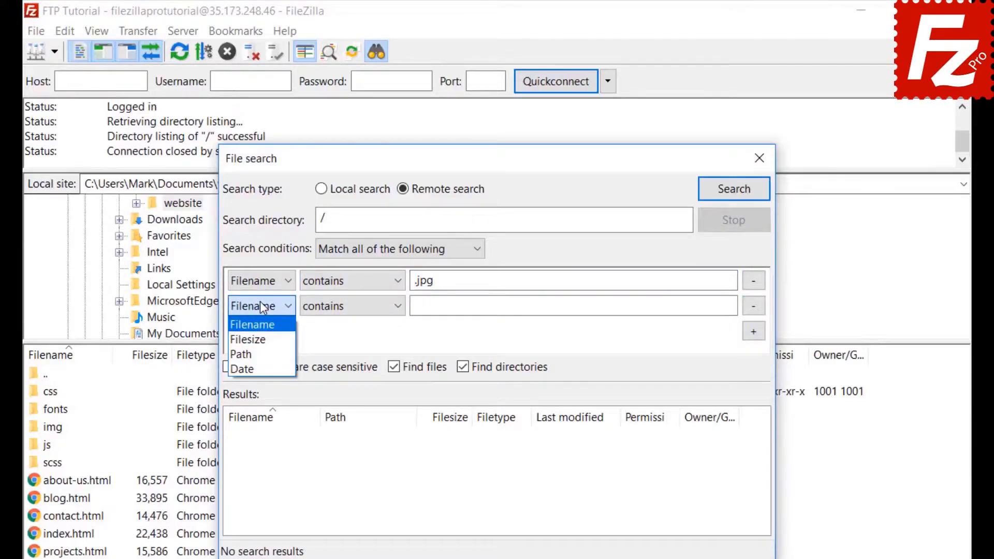
{"action": "left_click", "coordinate": [249, 340]}
{"action": "left_click", "coordinate": [334, 307]}
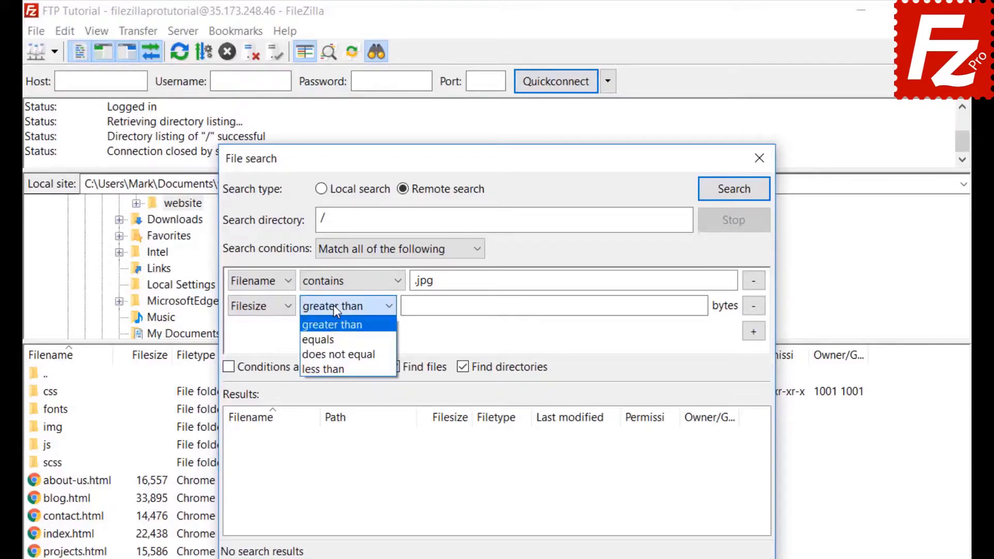
{"action": "left_click", "coordinate": [333, 305]}
{"action": "left_click", "coordinate": [412, 305]}
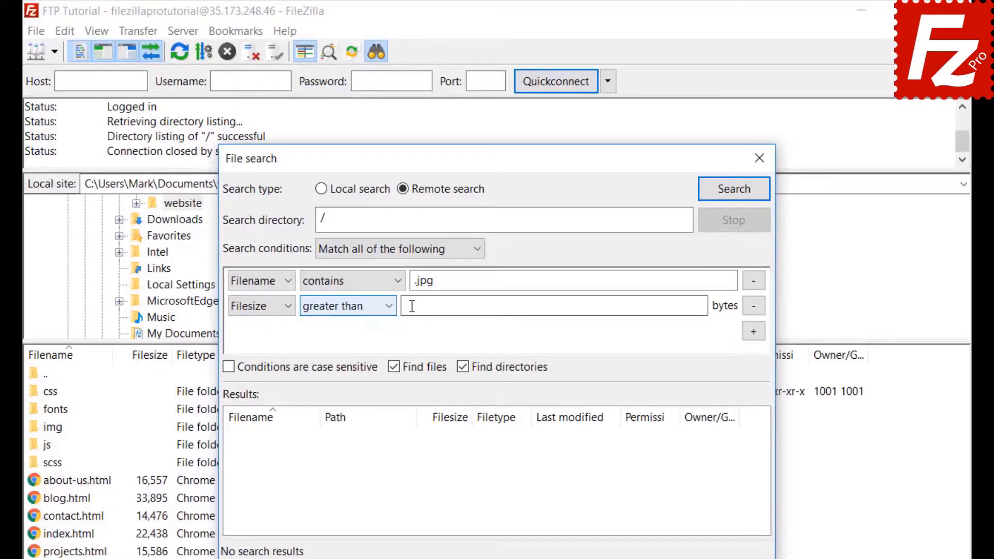
{"action": "type", "text": "500000"}
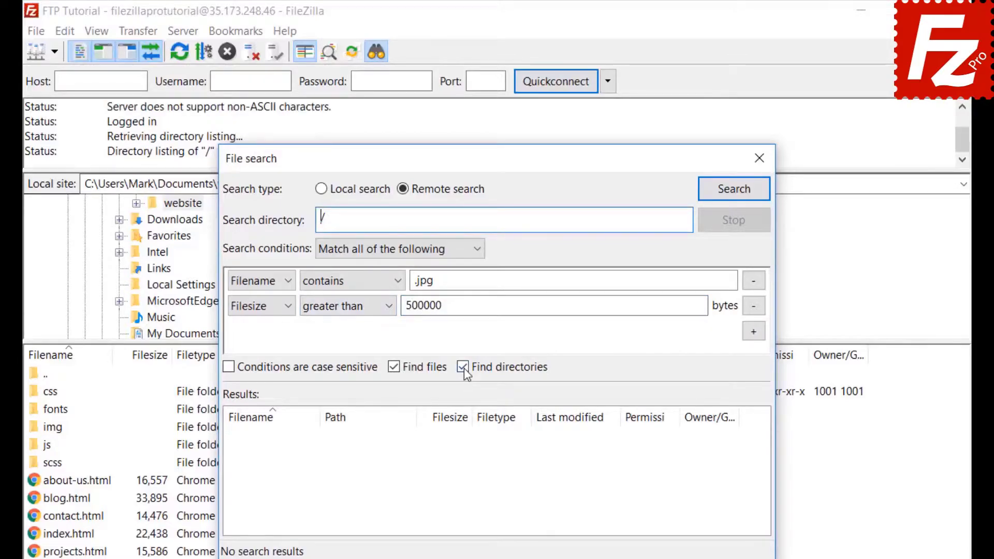
{"action": "left_click", "coordinate": [462, 367]}
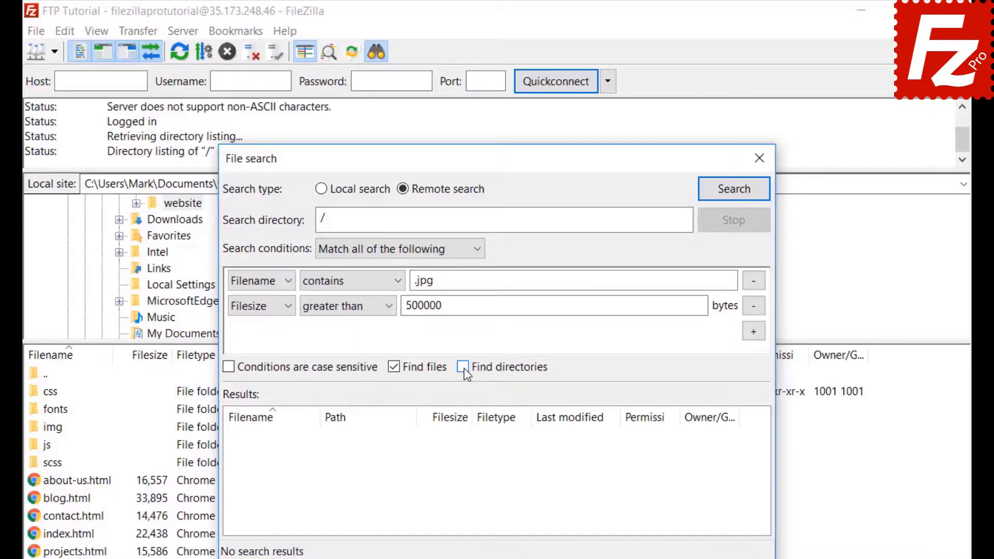
{"action": "left_click_drag", "start_coordinate": [468, 158], "coordinate": [653, 159]}
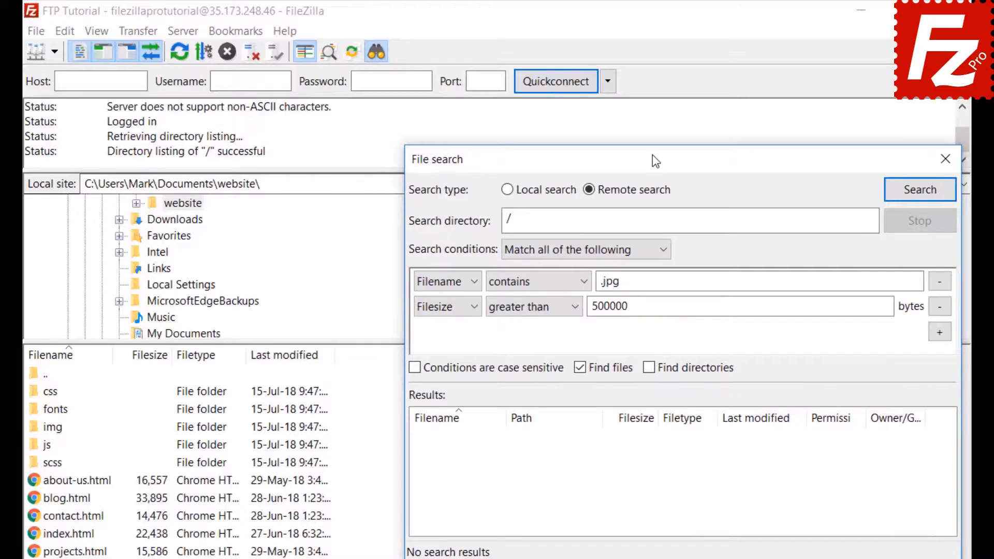
{"action": "left_click", "coordinate": [919, 190]}
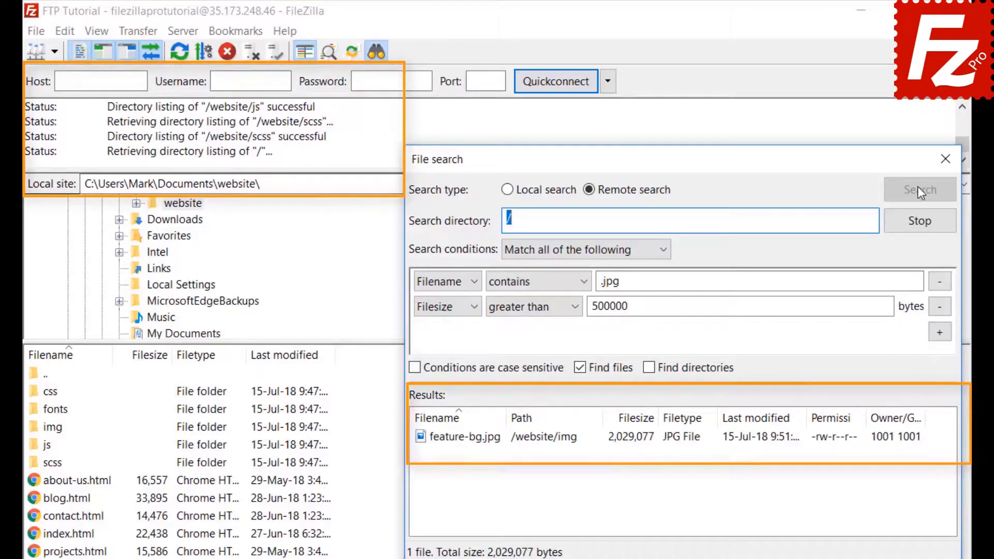
- Add the found feature-bg.jpg to the download queue only, then close the file search
{"action": "right_click", "coordinate": [497, 444]}
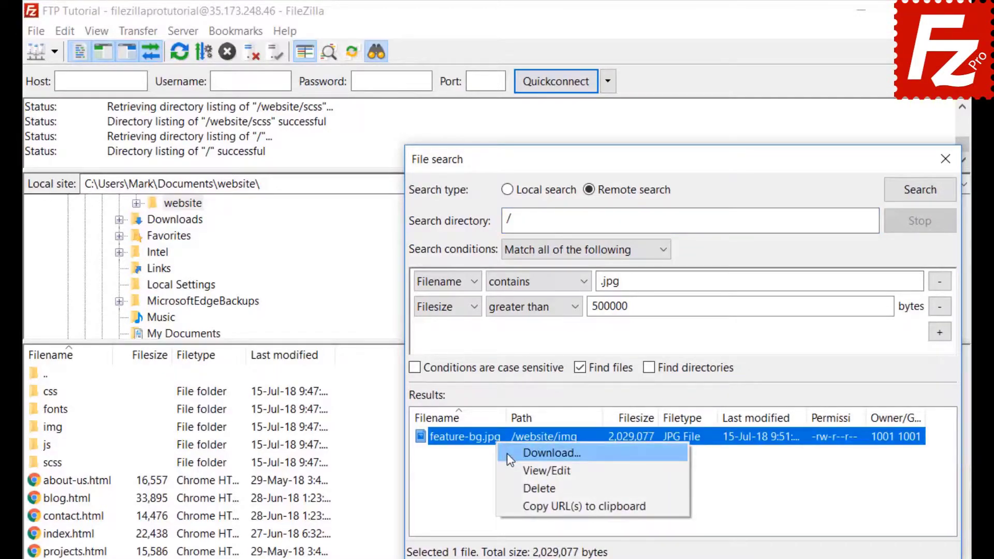
{"action": "left_click", "coordinate": [507, 452]}
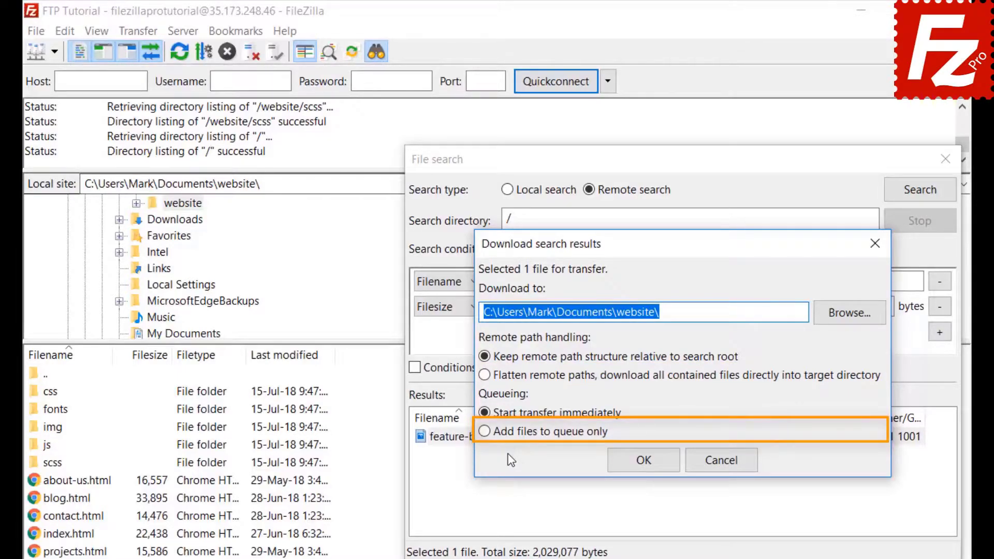
{"action": "left_click", "coordinate": [482, 433]}
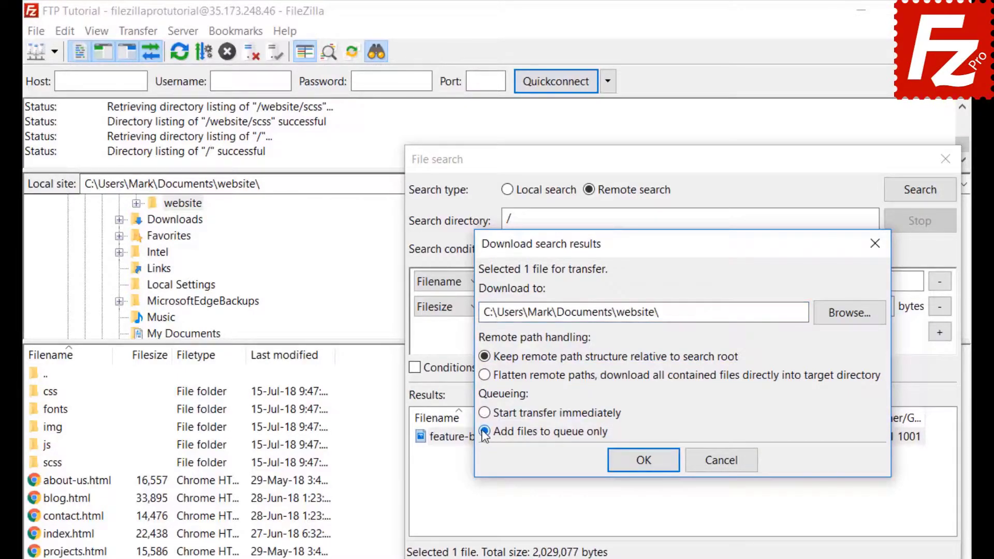
{"action": "left_click", "coordinate": [647, 470]}
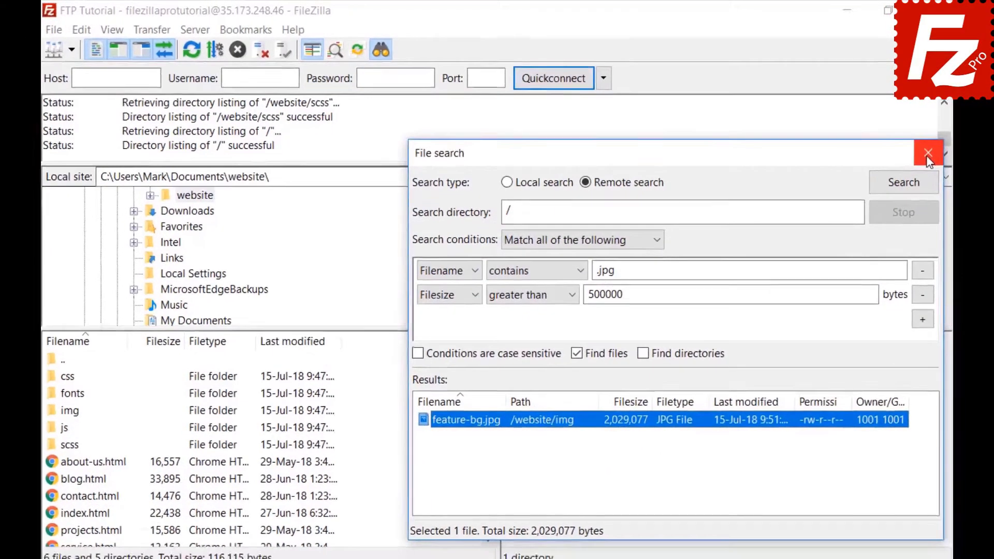
{"action": "left_click", "coordinate": [945, 159]}
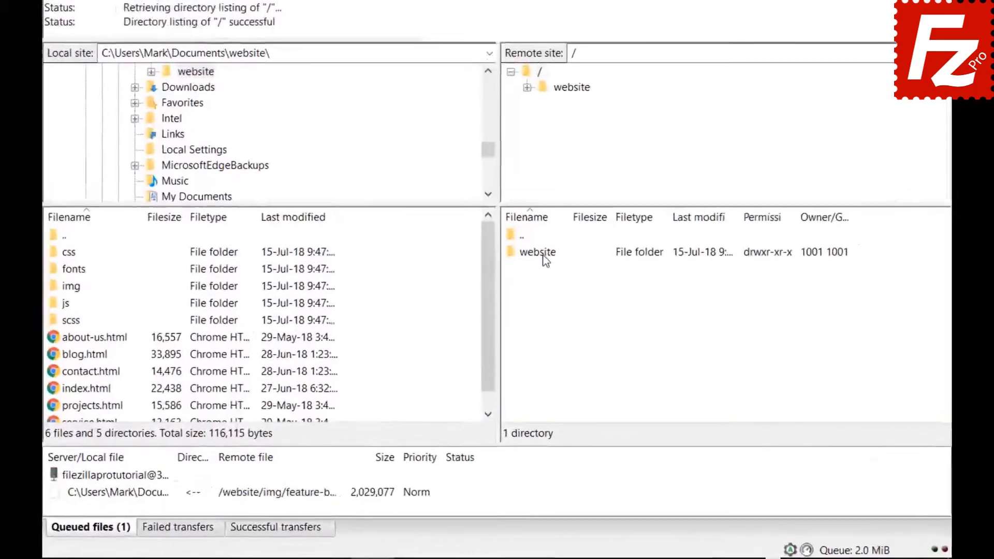
- Browse the remote side into /website/css, select a file, and bring up Quick Search
{"action": "double_click", "coordinate": [532, 314]}
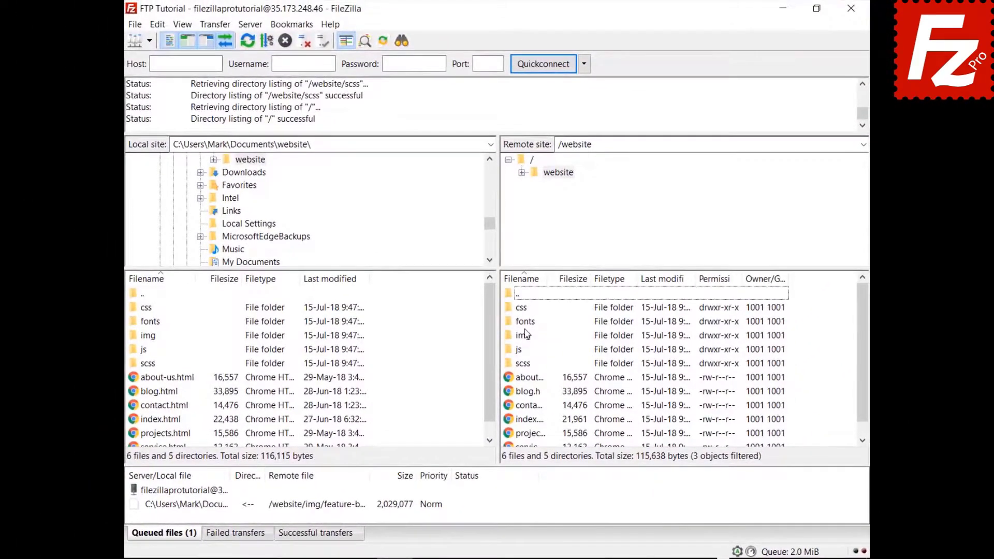
{"action": "double_click", "coordinate": [526, 310]}
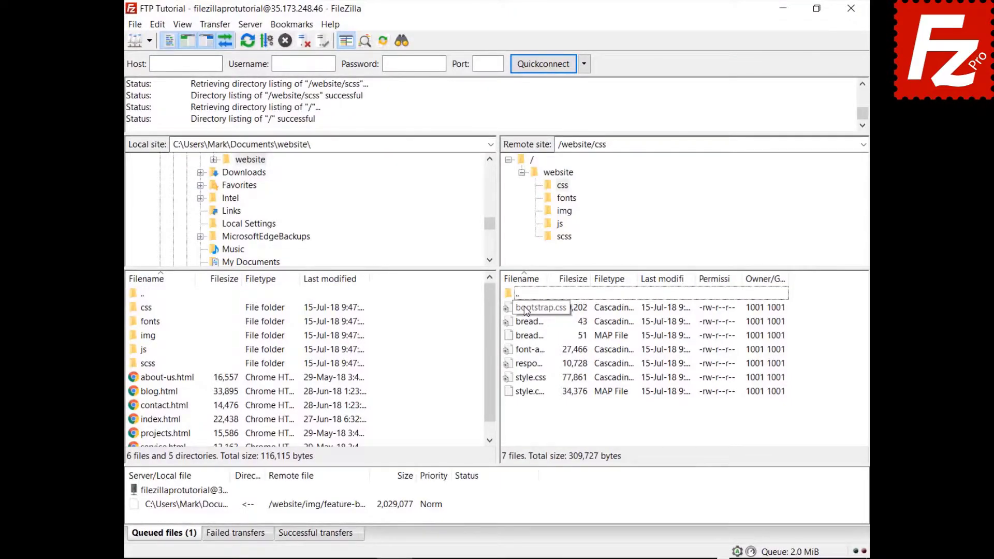
{"action": "left_click", "coordinate": [526, 310]}
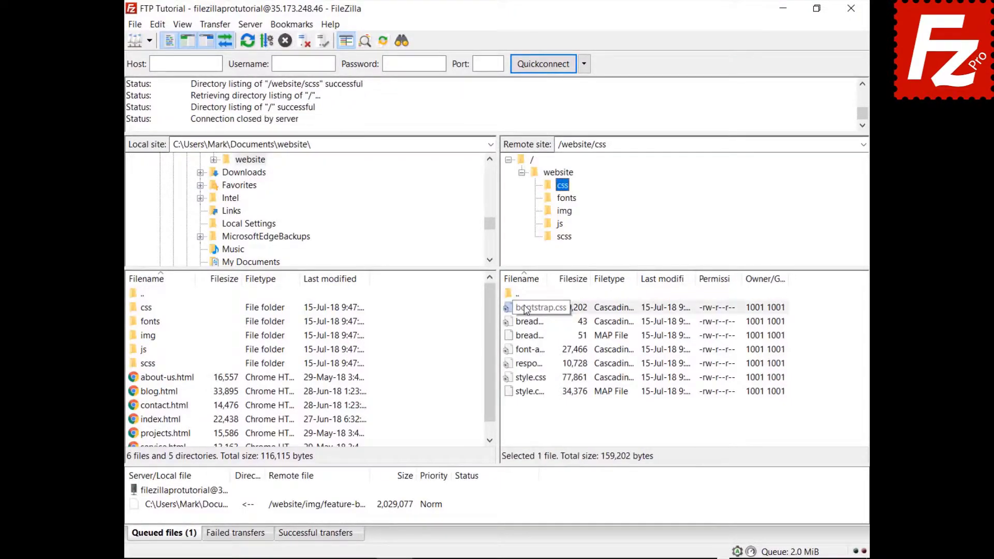
{"action": "key", "text": "Down"}
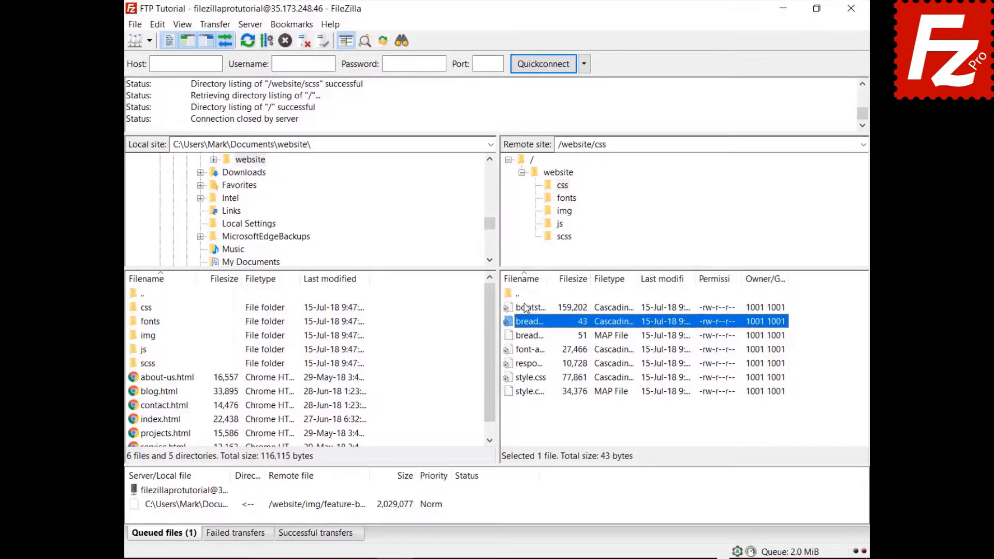
{"action": "key", "text": "ctrl+f"}
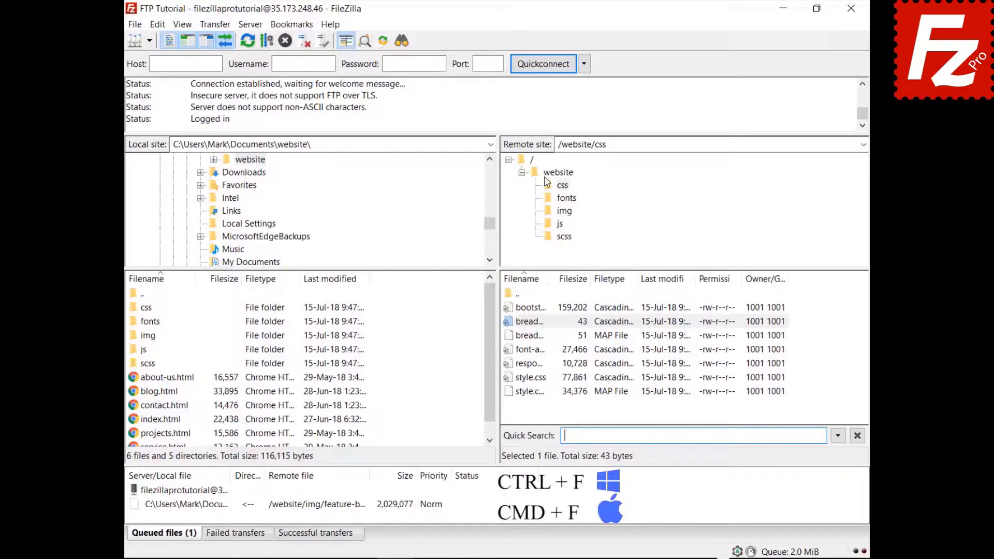
- Filter the css listing by 'style' in Quick Search and invert the filter
{"action": "type", "text": "style"}
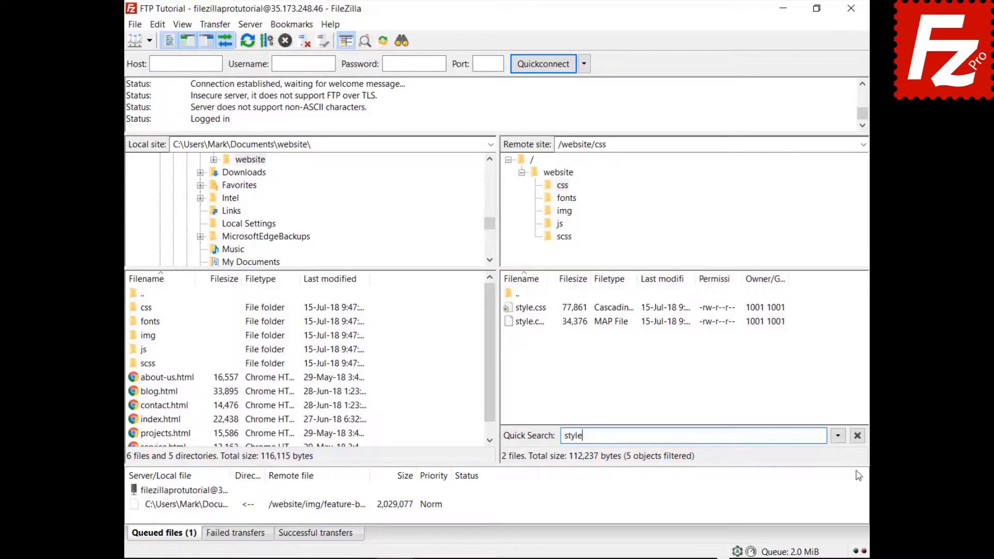
{"action": "left_click", "coordinate": [838, 436]}
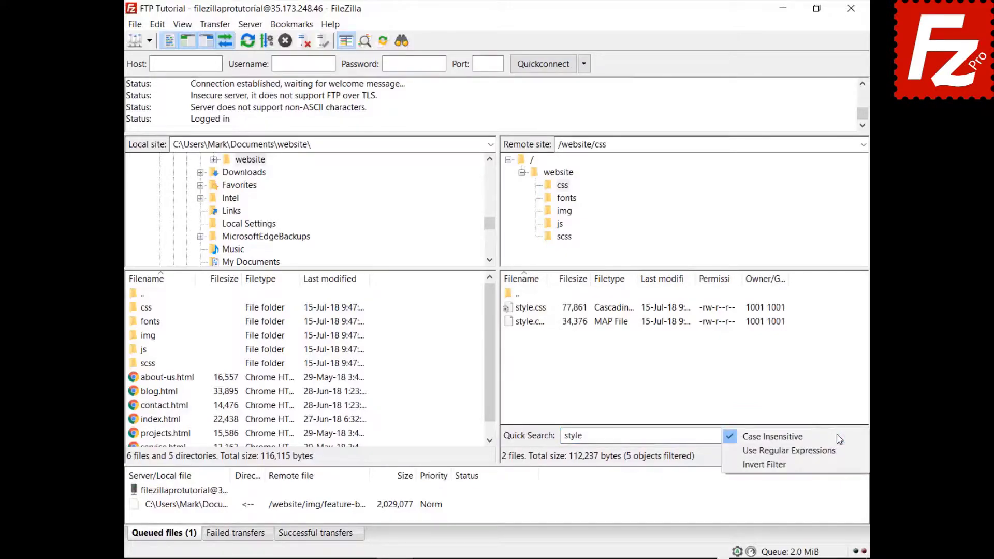
{"action": "left_click", "coordinate": [835, 465]}
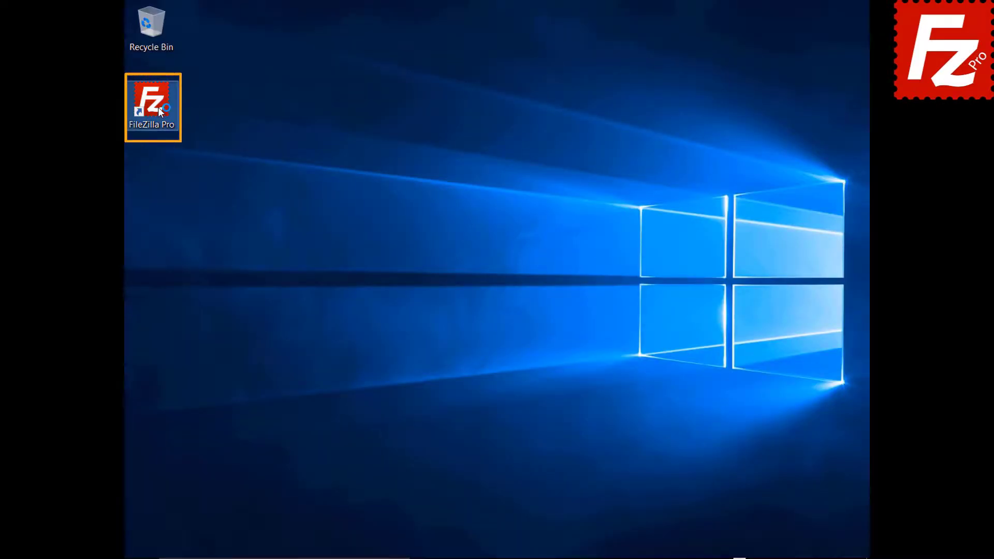
- Launch FileZilla Pro and quick-connect to 40.121.111.78 with the pasted tutorial user name and password
{"action": "double_click", "coordinate": [158, 107]}
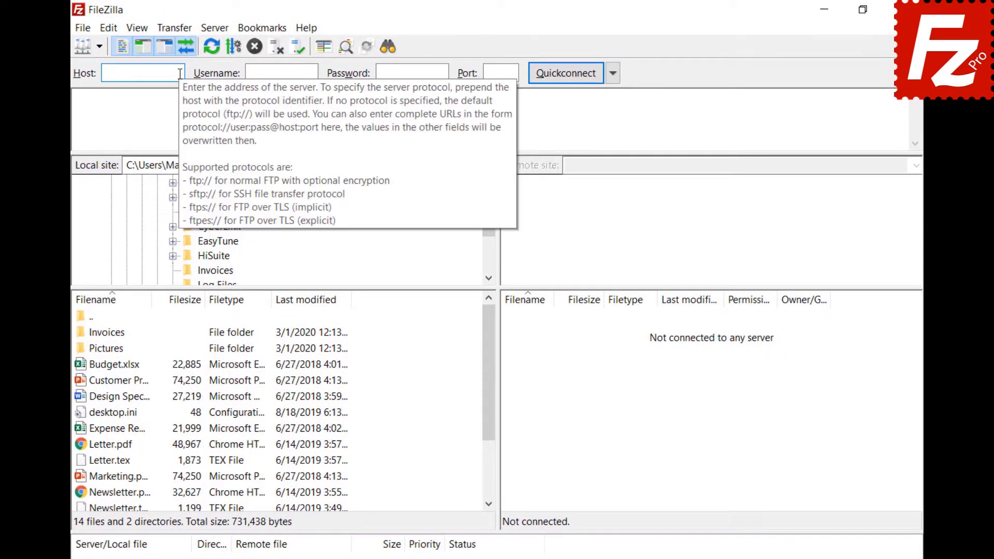
{"action": "type", "text": "40.121.111.78"}
{"action": "left_click", "coordinate": [314, 73]}
{"action": "type", "text": "filezillaprotutorial"}
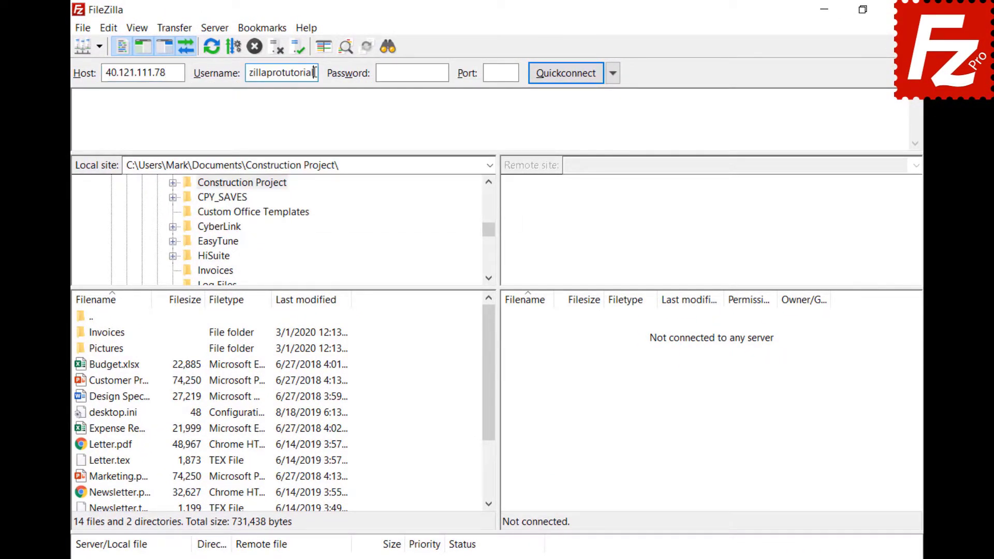
{"action": "left_click", "coordinate": [442, 71]}
{"action": "key", "text": "ctrl+v"}
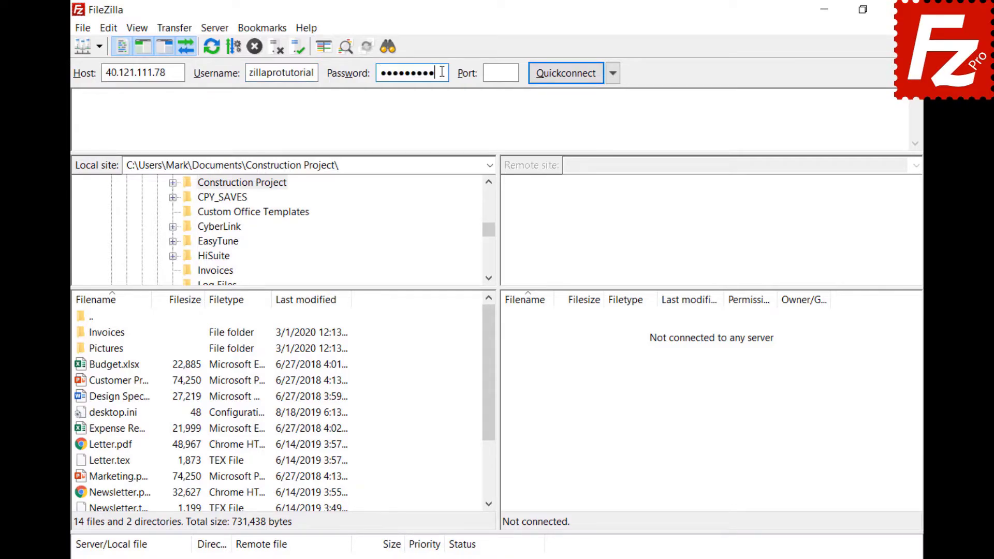
{"action": "left_click", "coordinate": [563, 71]}
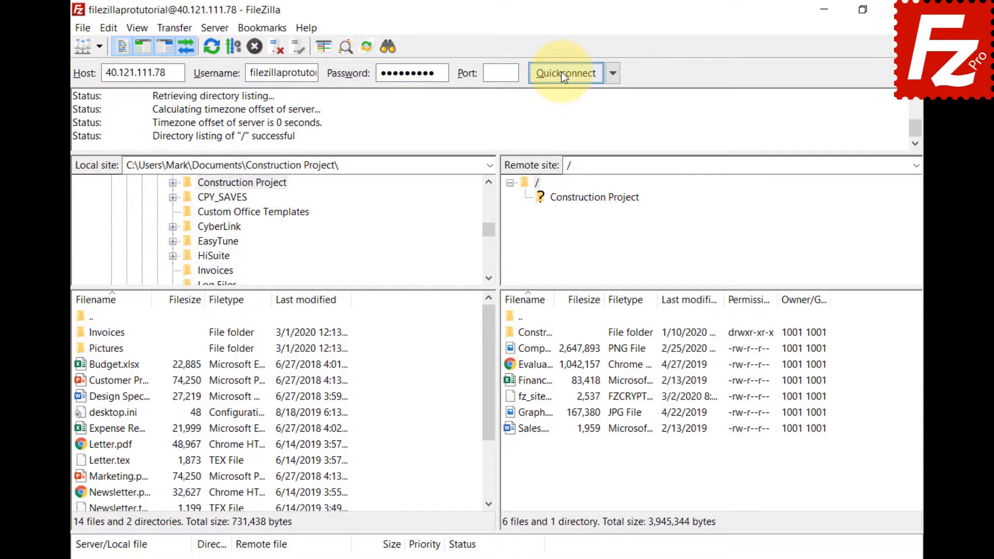
- Start a comparative file search between the local and remote Construction Project folders
{"action": "left_click", "coordinate": [386, 50]}
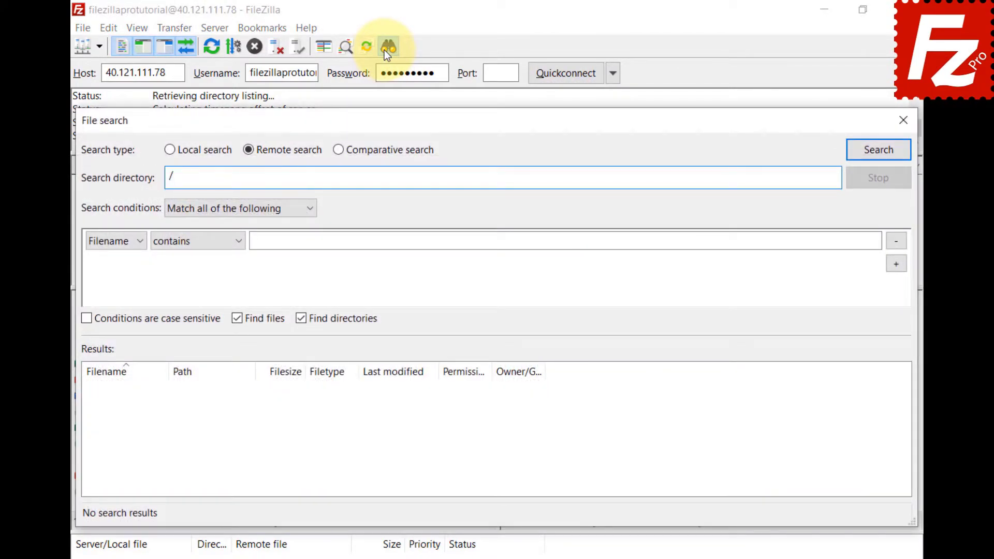
{"action": "left_click", "coordinate": [338, 149]}
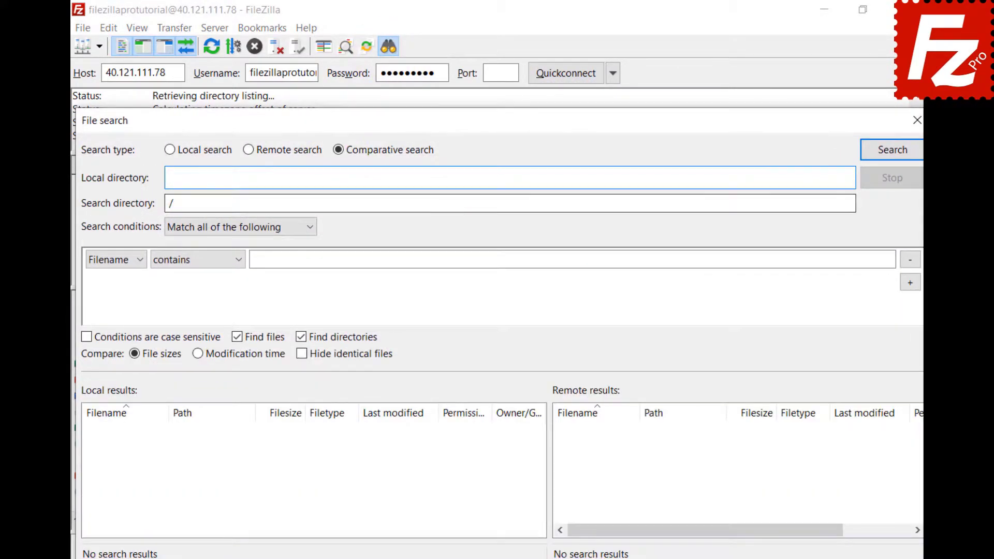
{"action": "left_click", "coordinate": [825, 177]}
{"action": "type", "text": "C:\\Users\\Mark\\Documents\\Construction Project\\"}
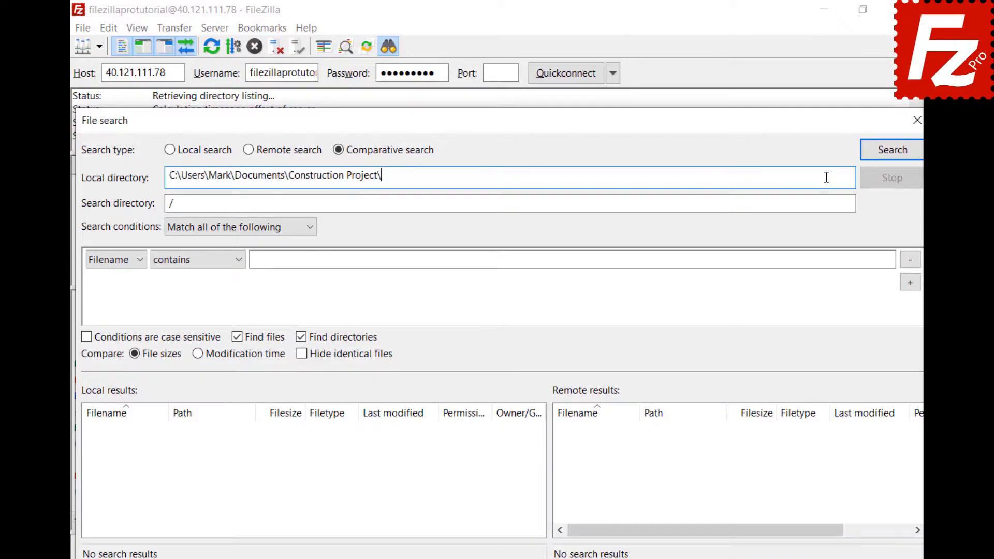
{"action": "left_click", "coordinate": [472, 204]}
{"action": "type", "text": "Construction Project"}
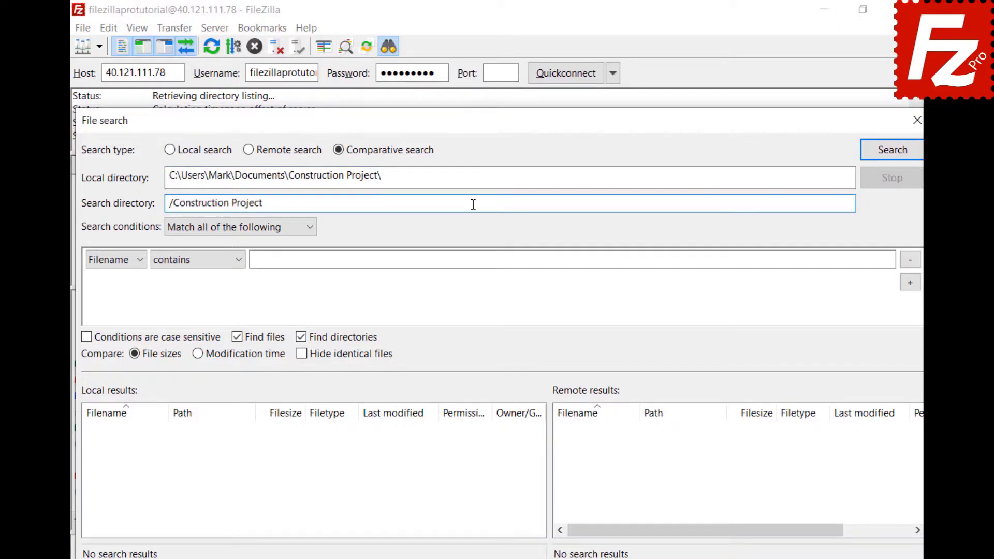
- Add a condition that file names begin with DSC and run the comparative search
{"action": "left_click", "coordinate": [309, 234]}
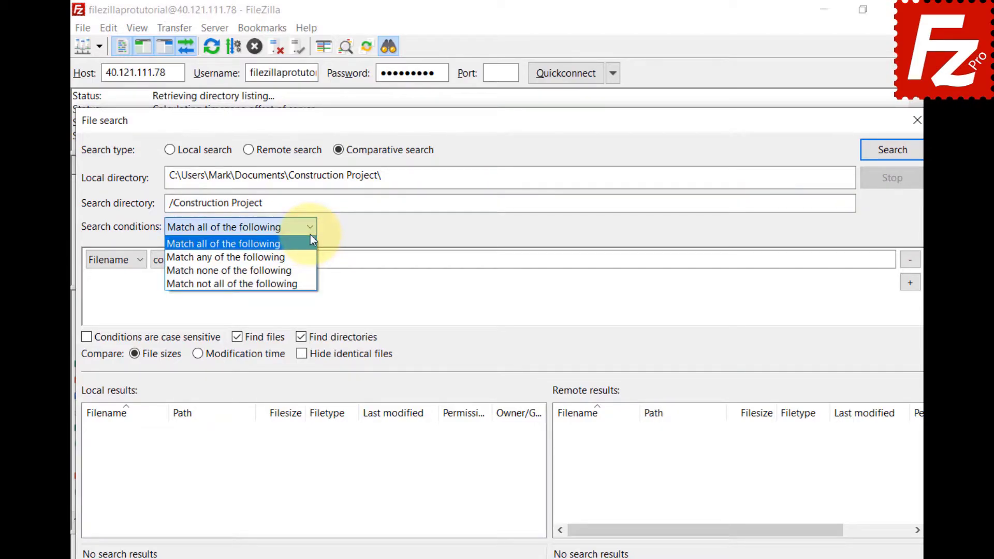
{"action": "left_click", "coordinate": [310, 238]}
{"action": "left_click", "coordinate": [137, 262]}
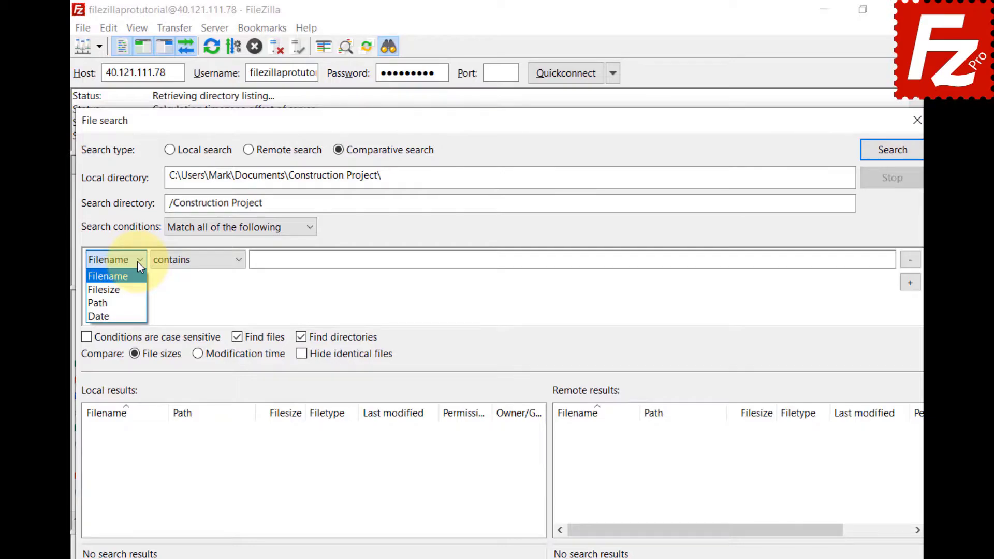
{"action": "left_click", "coordinate": [238, 261]}
{"action": "left_click", "coordinate": [238, 260]}
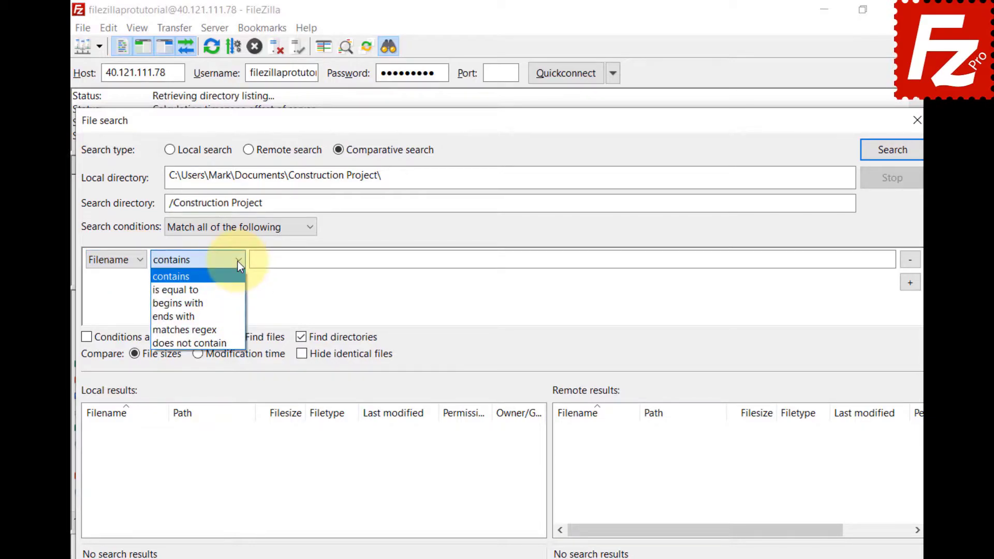
{"action": "left_click", "coordinate": [234, 303]}
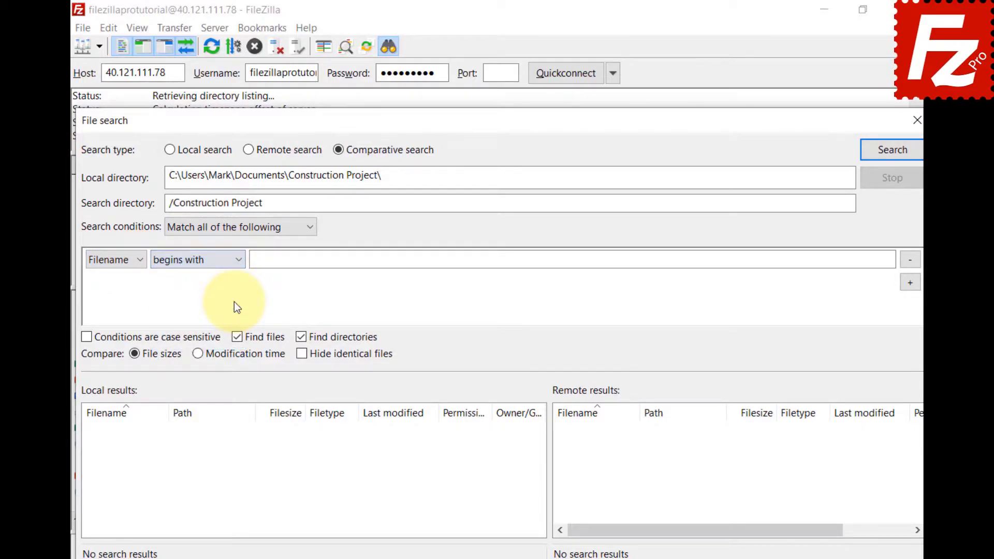
{"action": "left_click", "coordinate": [874, 259]}
{"action": "type", "text": "DSC"}
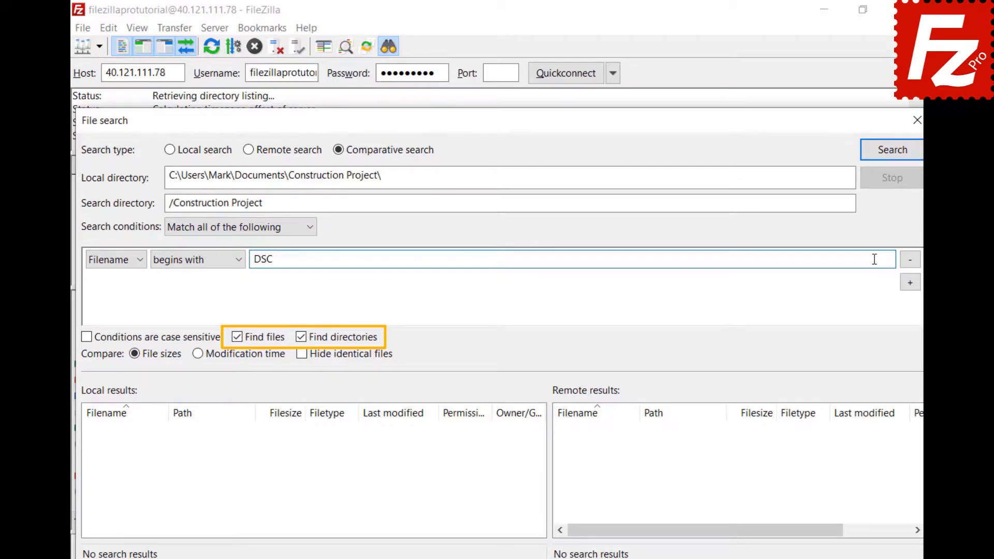
{"action": "left_click", "coordinate": [890, 156]}
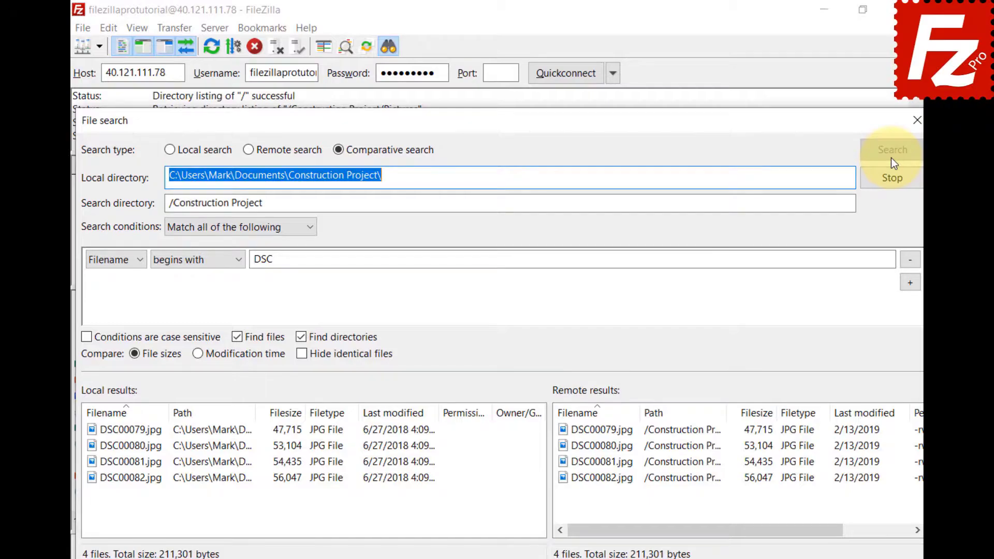
- Remove the DSC condition, compare all files, and switch comparison between modification time and file size
{"action": "left_click", "coordinate": [906, 261]}
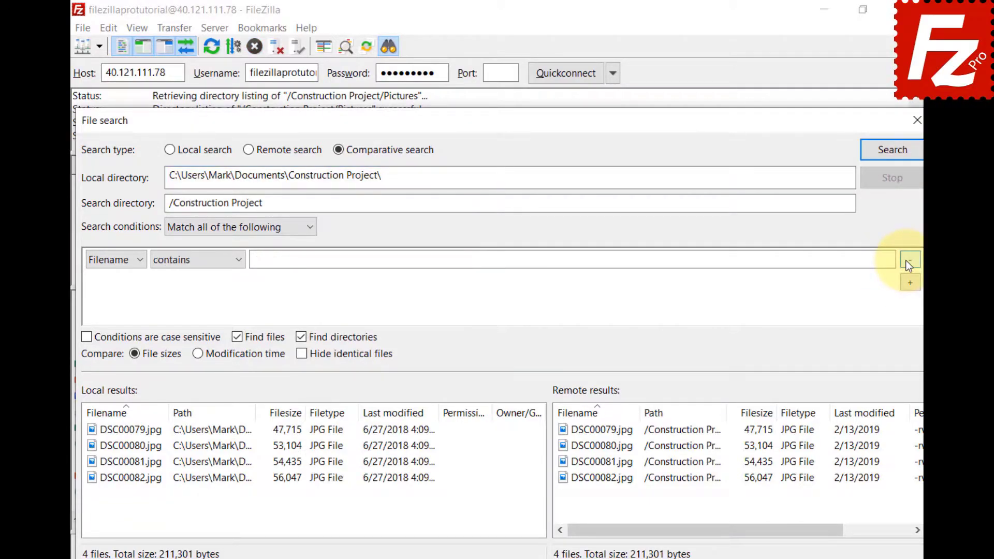
{"action": "left_click", "coordinate": [893, 160]}
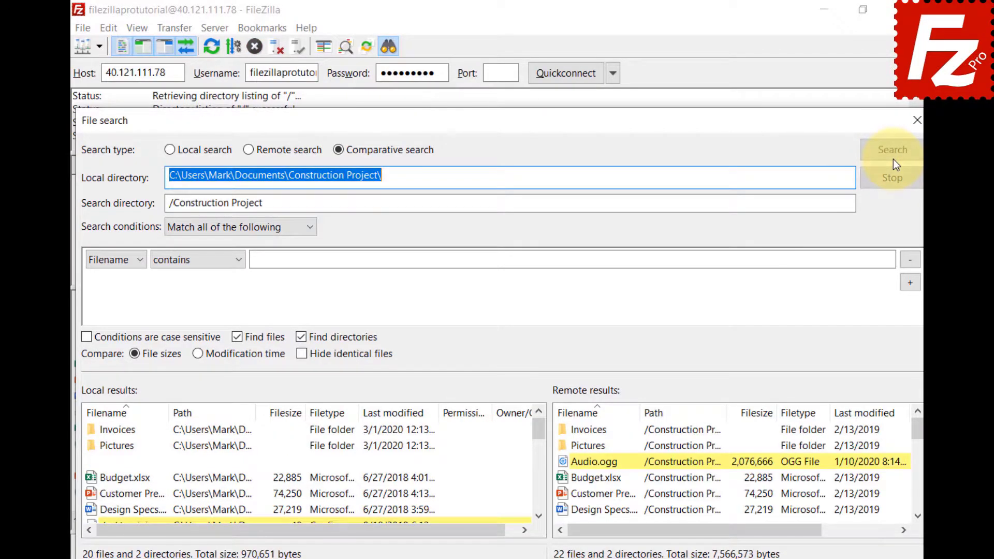
{"action": "left_click", "coordinate": [197, 359]}
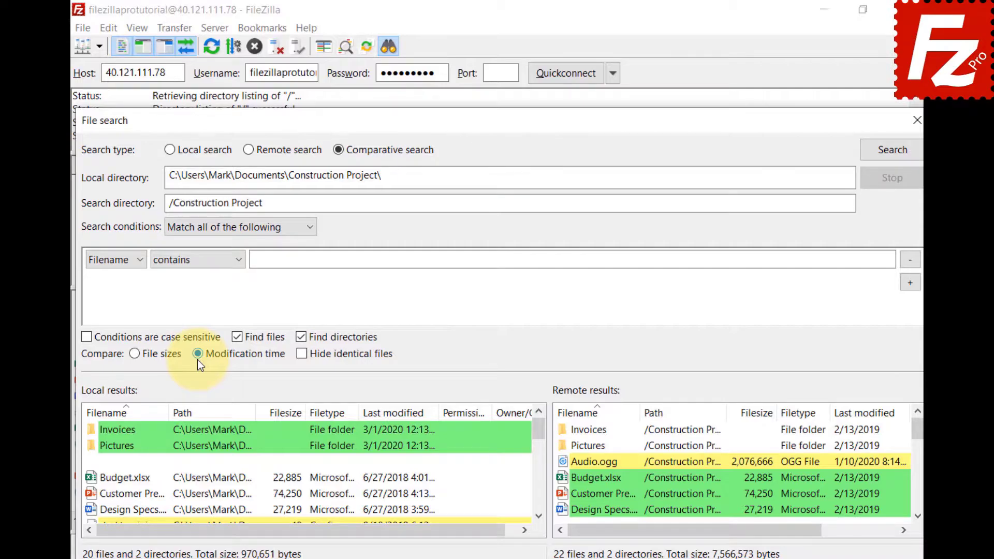
{"action": "left_click", "coordinate": [134, 354]}
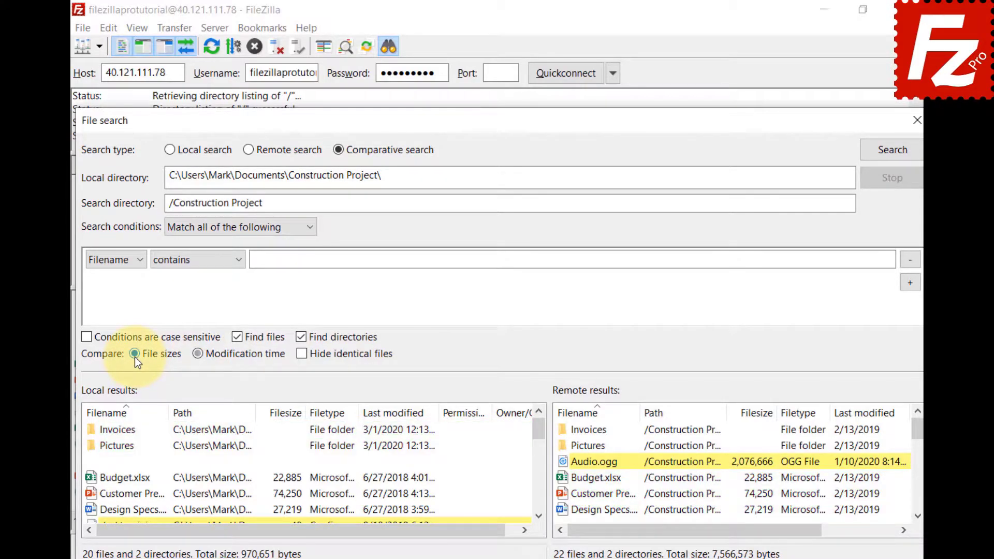
- Toggle hiding identical files on, then off again
{"action": "left_click", "coordinate": [303, 355]}
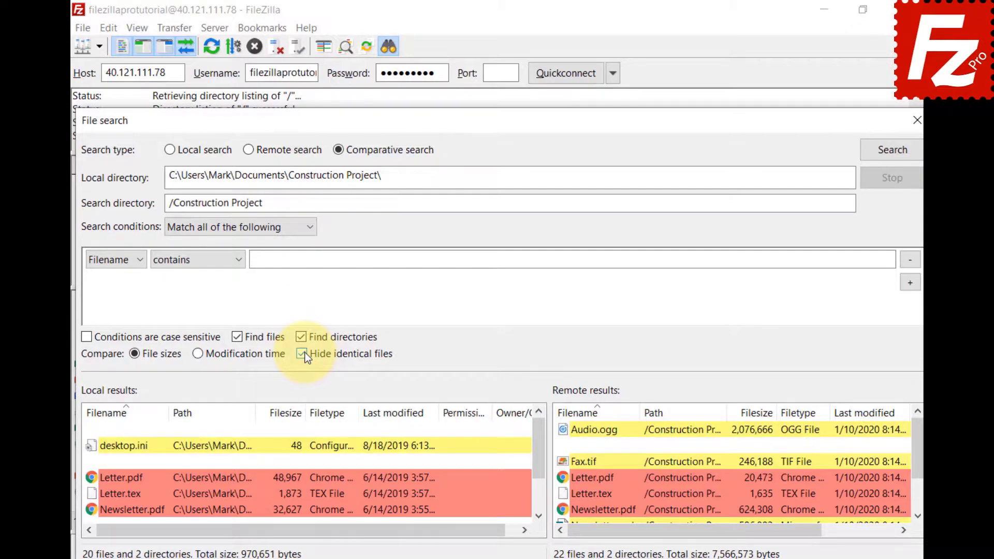
{"action": "left_click", "coordinate": [303, 355]}
{"action": "left_click", "coordinate": [538, 516]}
{"action": "left_click", "coordinate": [539, 516]}
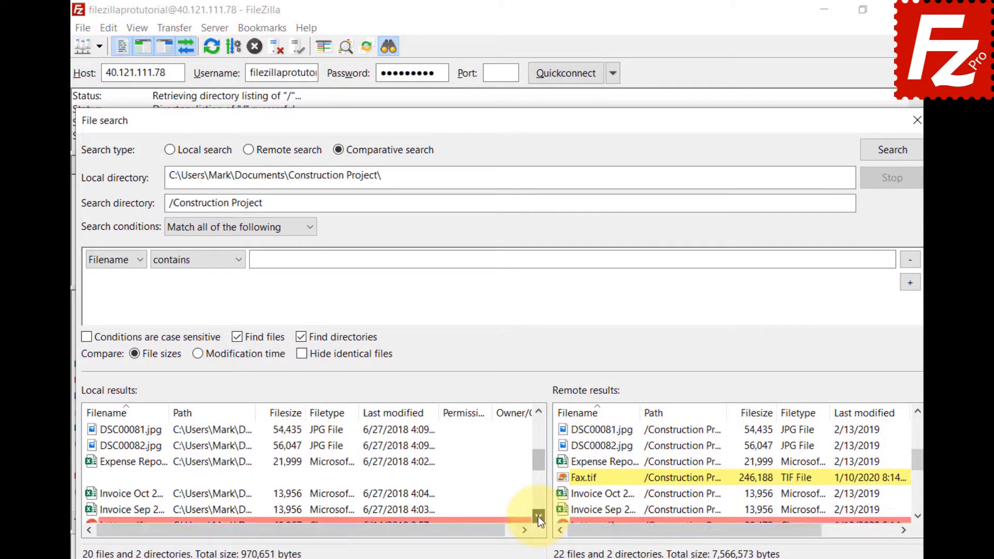
{"action": "left_click", "coordinate": [538, 516]}
{"action": "left_click", "coordinate": [538, 516]}
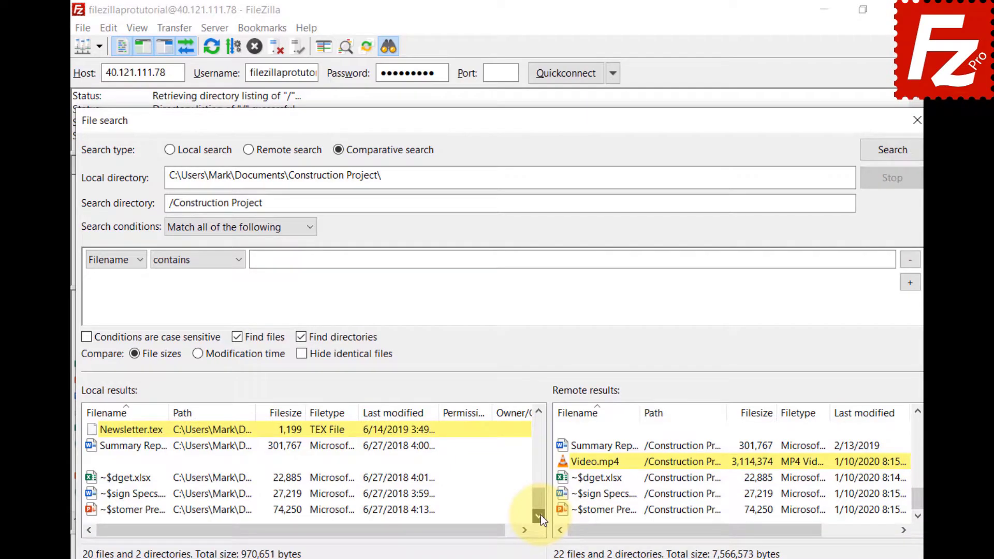
- View the context menus for local Newsletter.tex and remote Video.mp4 in the results
{"action": "right_click", "coordinate": [93, 431]}
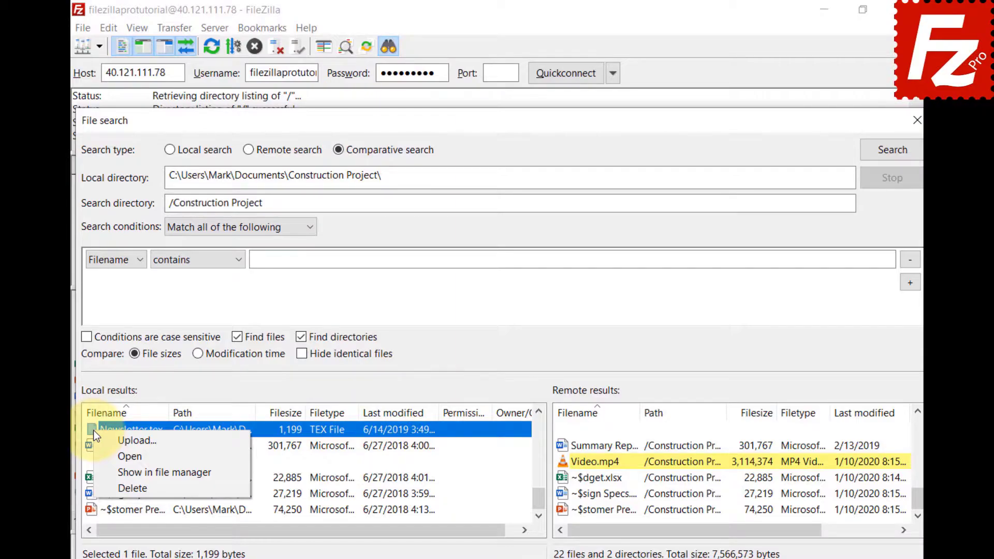
{"action": "key", "text": "Escape"}
{"action": "right_click", "coordinate": [570, 458]}
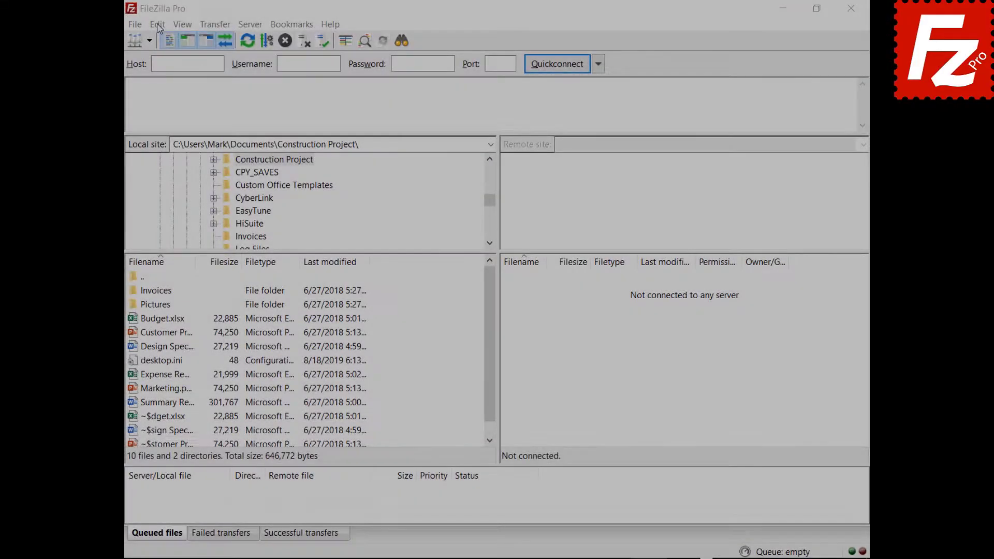
- Set Maximum simultaneous transfers to 10 on the Settings Transfers page
{"action": "left_click", "coordinate": [149, 25]}
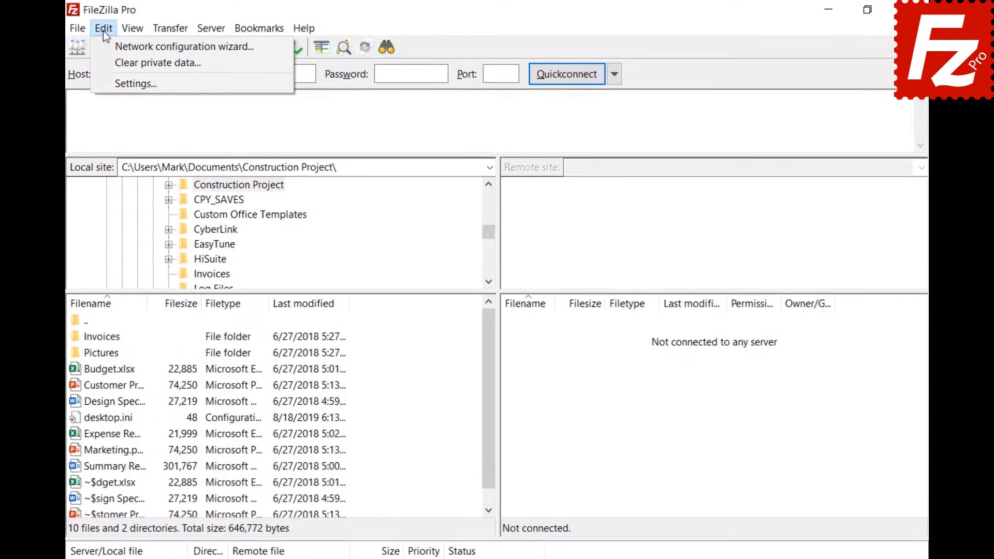
{"action": "left_click", "coordinate": [110, 81]}
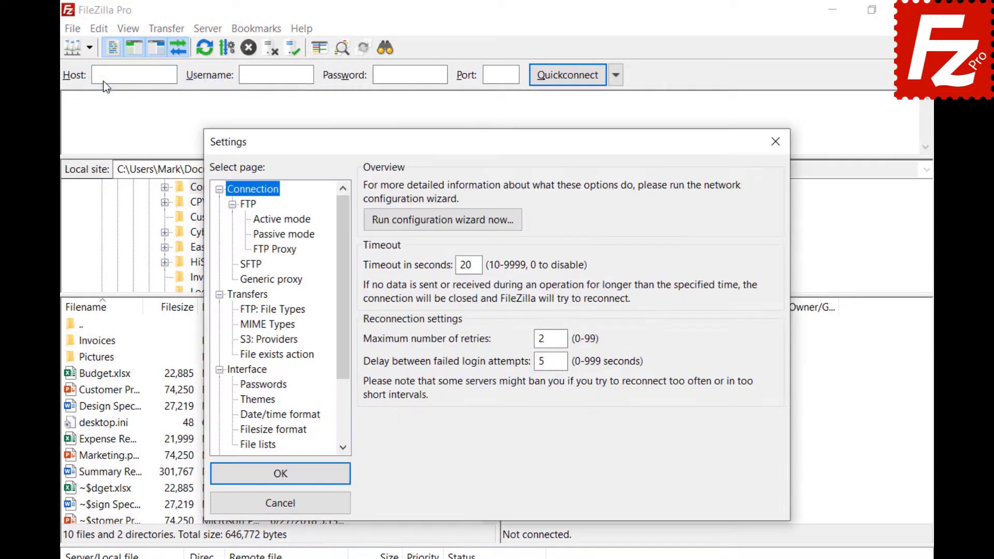
{"action": "left_click", "coordinate": [237, 296]}
{"action": "key", "text": "Tab"}
{"action": "type", "text": "1"}
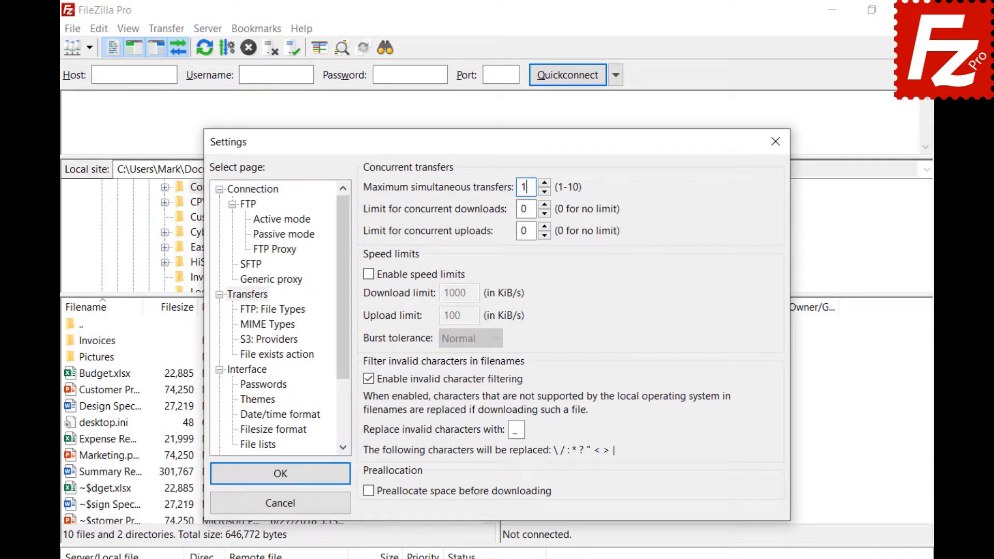
{"action": "type", "text": "0"}
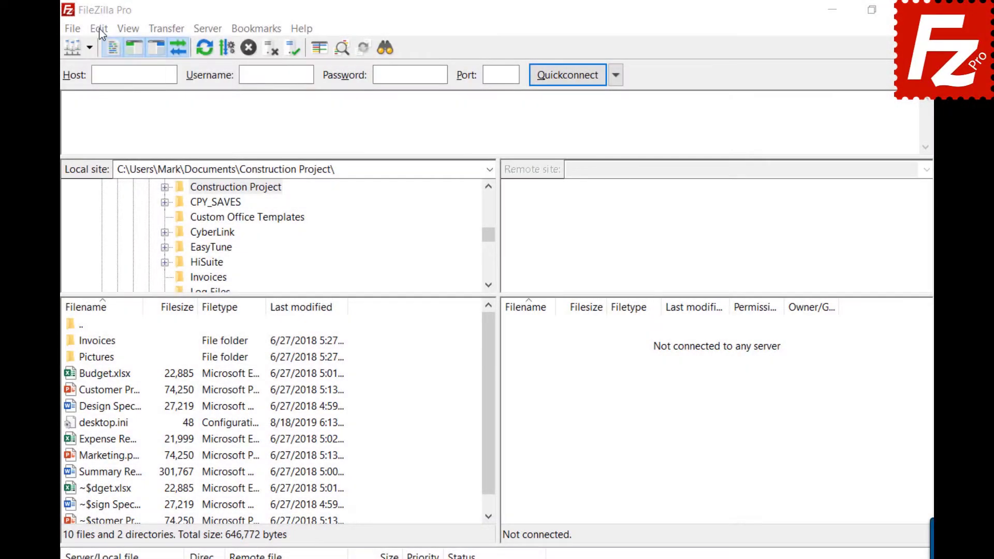
- Change maximum simultaneous transfers from 10 to 2 in Settings and close the window
{"action": "left_click", "coordinate": [99, 28]}
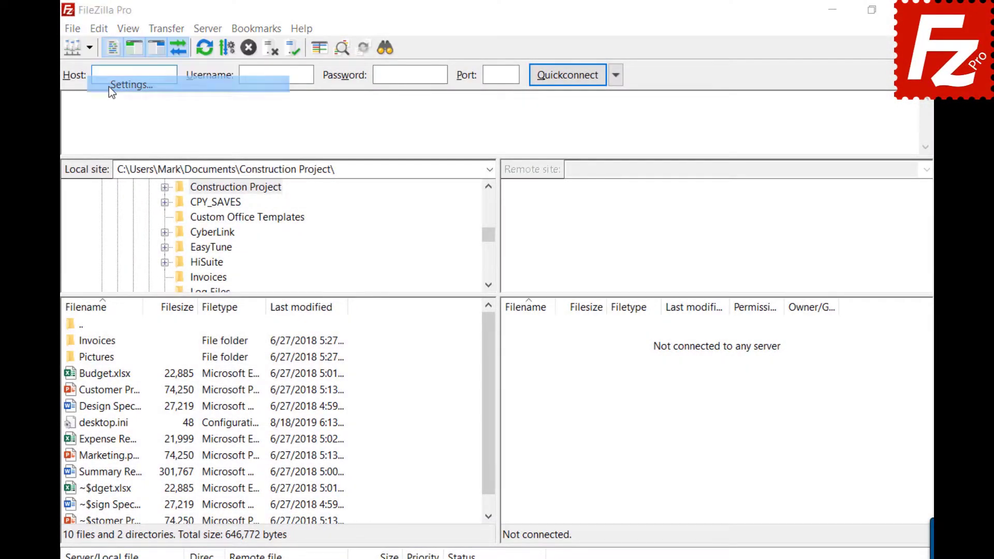
{"action": "left_click", "coordinate": [110, 85]}
{"action": "left_click", "coordinate": [246, 295]}
{"action": "double_click", "coordinate": [526, 186]}
{"action": "type", "text": "2"}
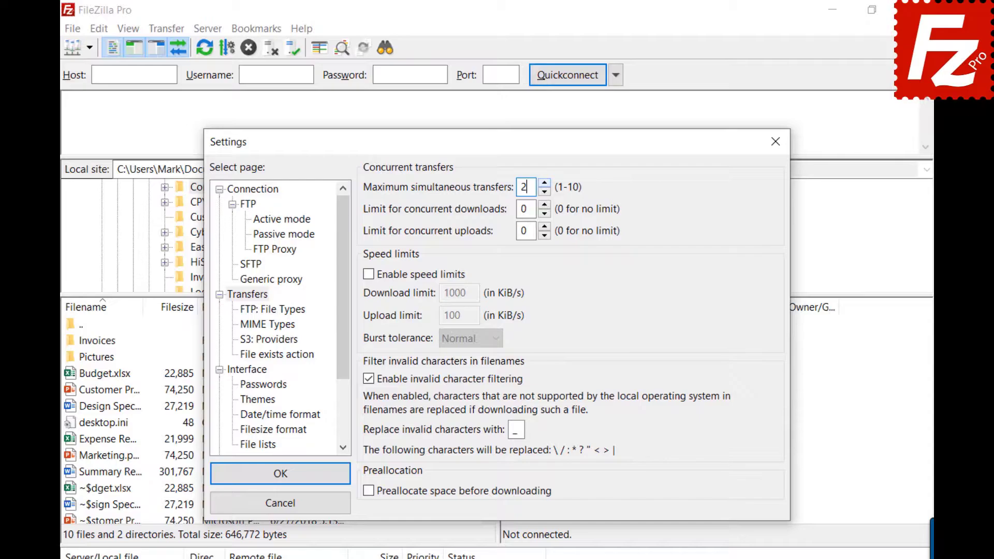
{"action": "left_click", "coordinate": [777, 141]}
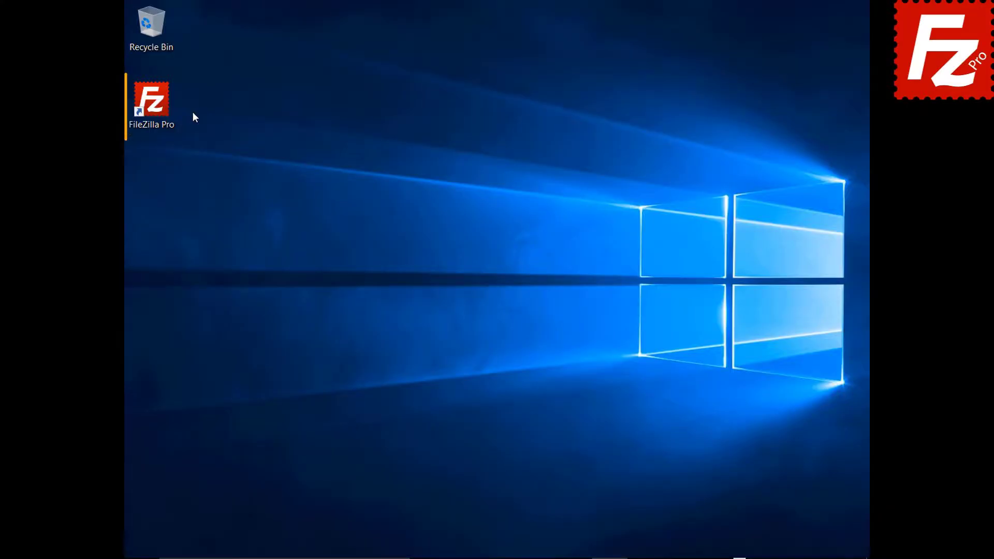
- Launch FileZilla Pro and create a new Site Manager entry named SFTP
{"action": "double_click", "coordinate": [157, 107]}
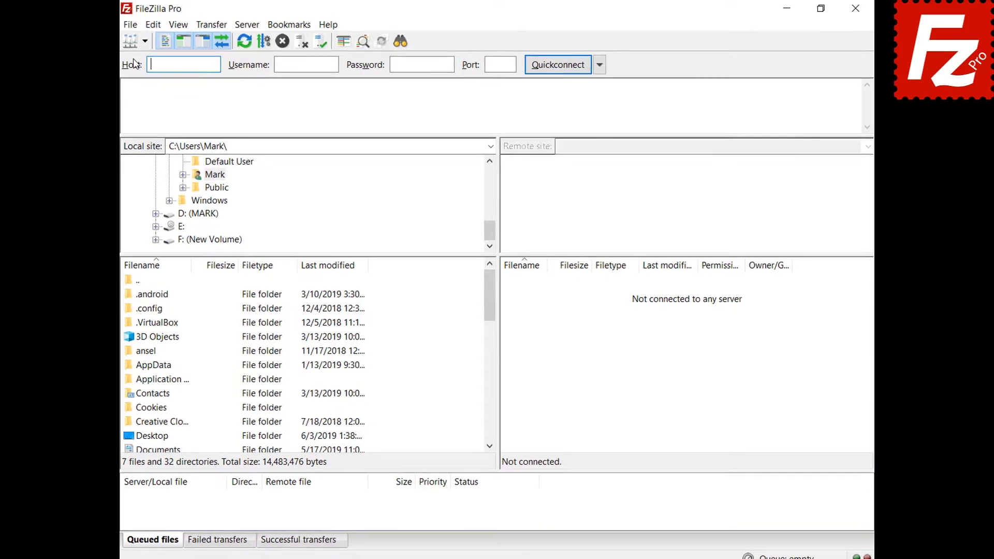
{"action": "left_click", "coordinate": [134, 25]}
{"action": "left_click", "coordinate": [108, 40]}
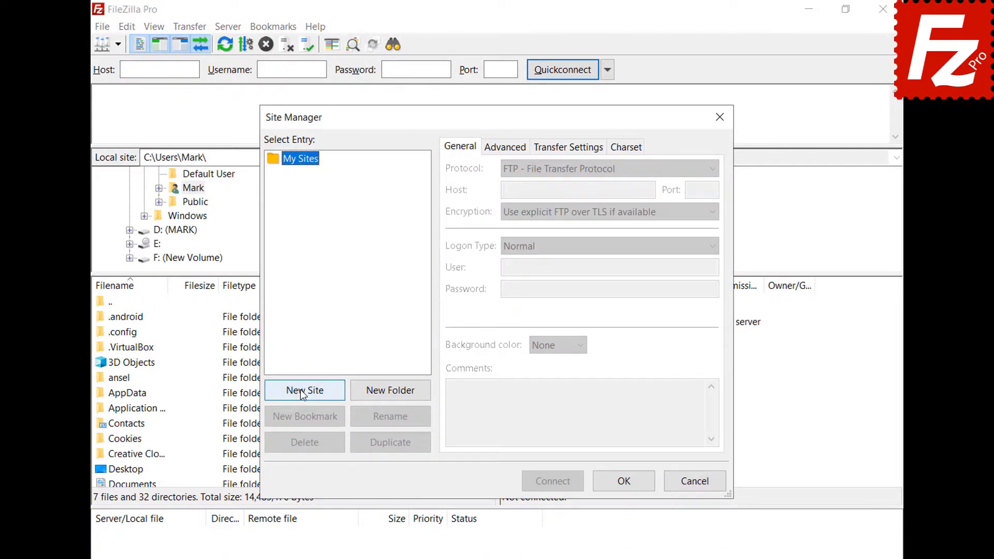
{"action": "left_click", "coordinate": [300, 389]}
{"action": "type", "text": "SFTP"}
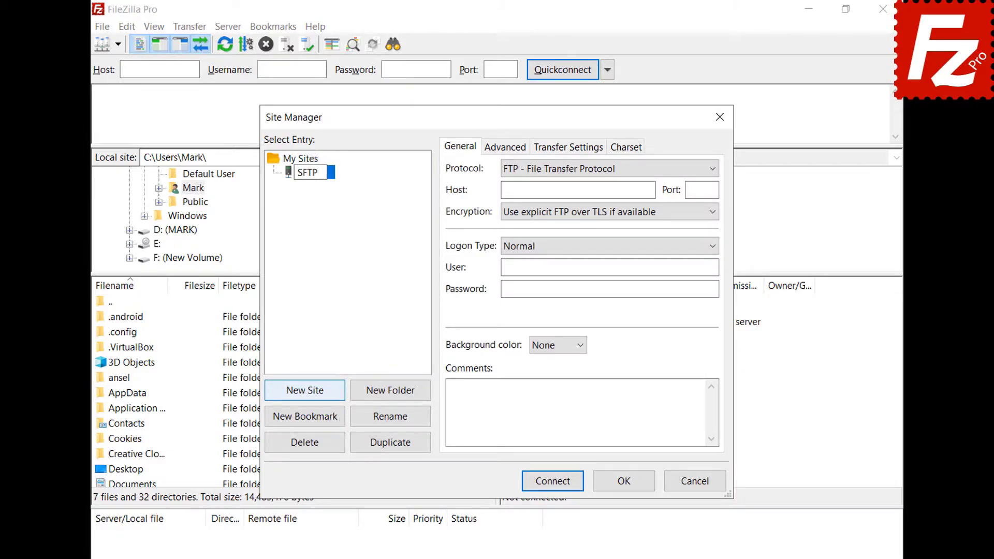
{"action": "key", "text": "Return"}
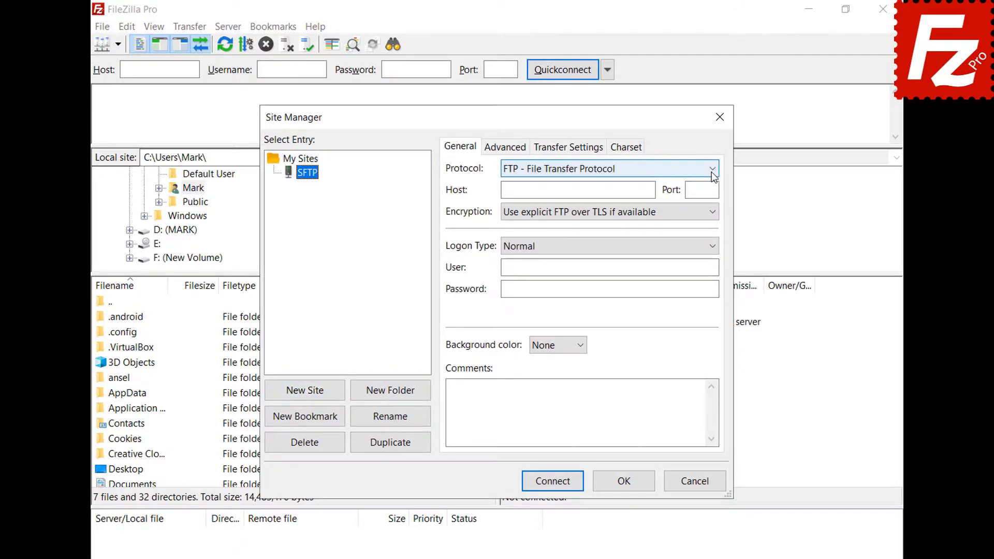
- Set the site's protocol to SFTP, host 3.209.179.104, and logon type Key file
{"action": "left_click", "coordinate": [711, 169]}
{"action": "left_click", "coordinate": [710, 196]}
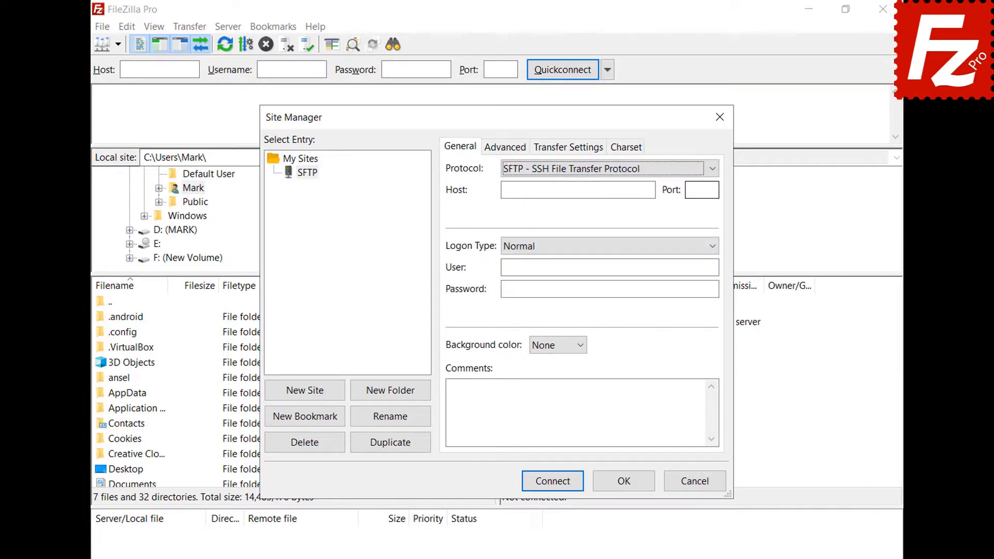
{"action": "left_click", "coordinate": [565, 189]}
{"action": "type", "text": "3.209.179.104"}
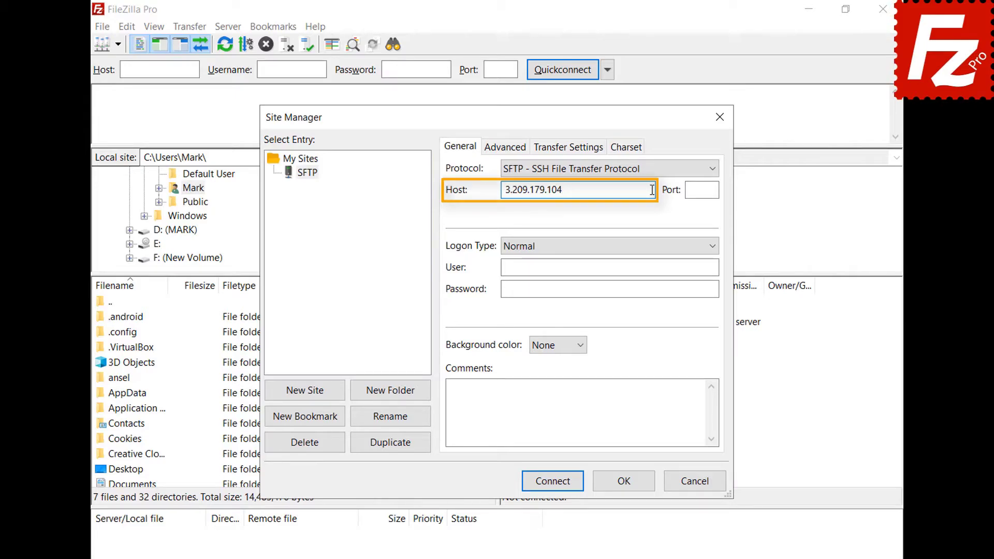
{"action": "left_click", "coordinate": [713, 247]}
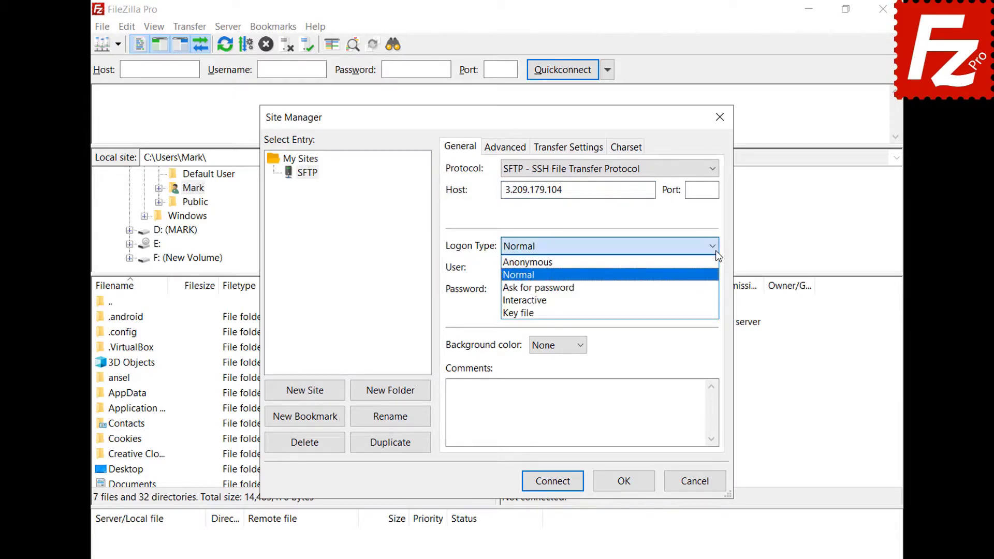
{"action": "left_click", "coordinate": [712, 312]}
- Enter user ubuntu, choose key.ppk as the key file, and connect
{"action": "left_click", "coordinate": [713, 267]}
{"action": "type", "text": "ubuntu"}
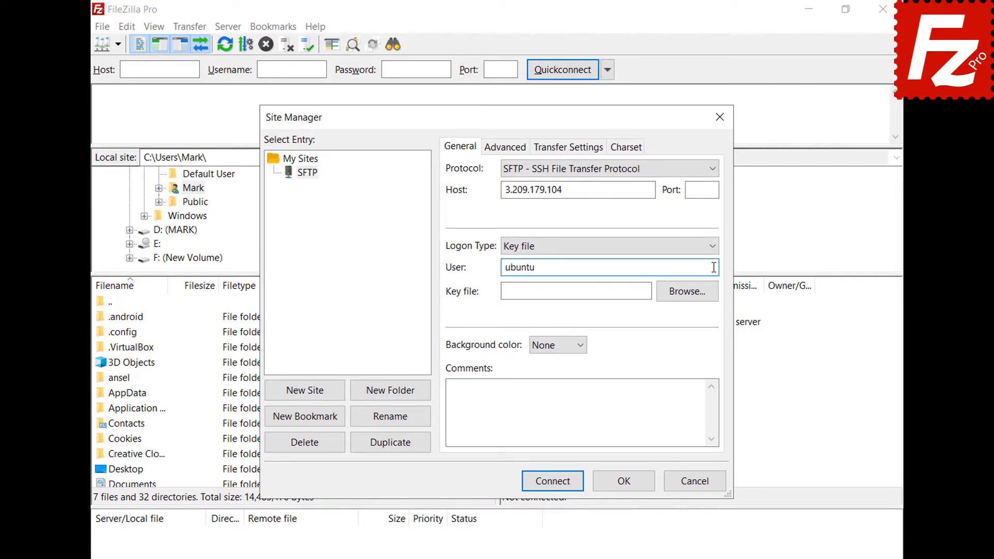
{"action": "left_click", "coordinate": [687, 292]}
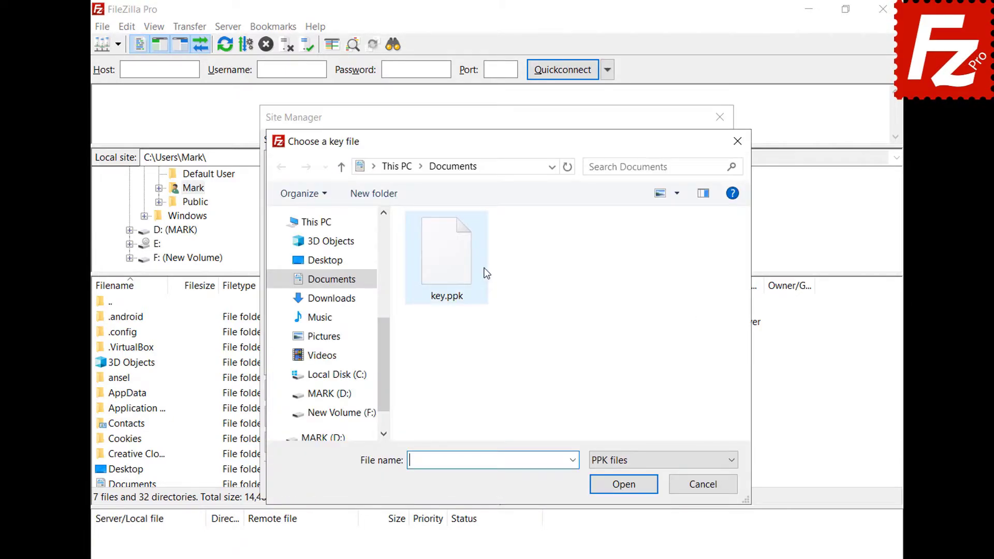
{"action": "double_click", "coordinate": [452, 273]}
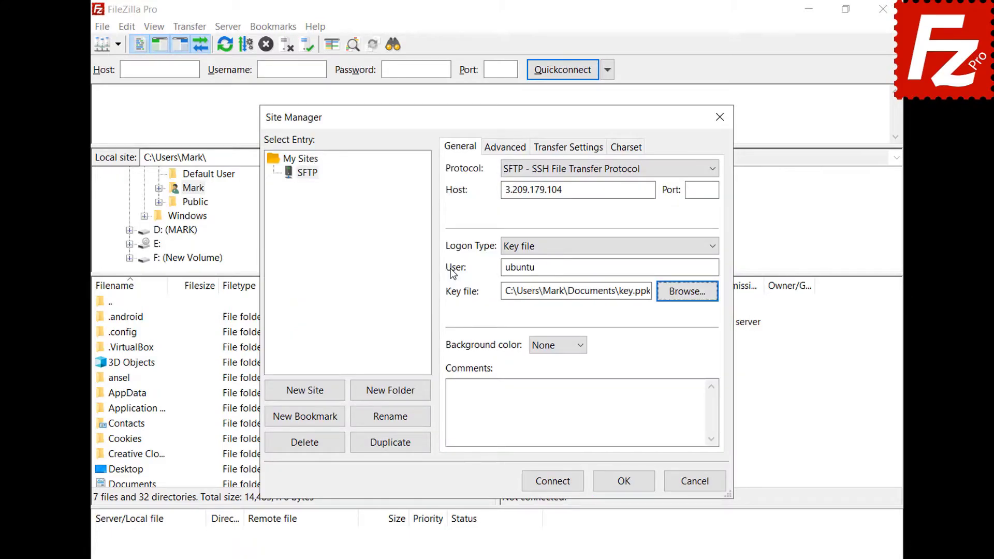
{"action": "left_click", "coordinate": [554, 485]}
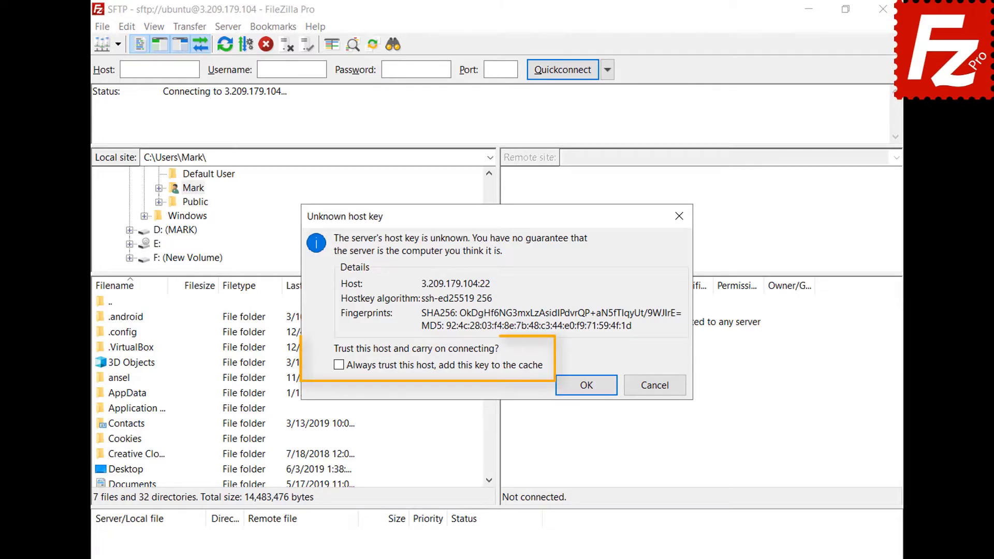
- Always trust the server's host key and enter the key passphrase to finish connecting
{"action": "left_click", "coordinate": [339, 365]}
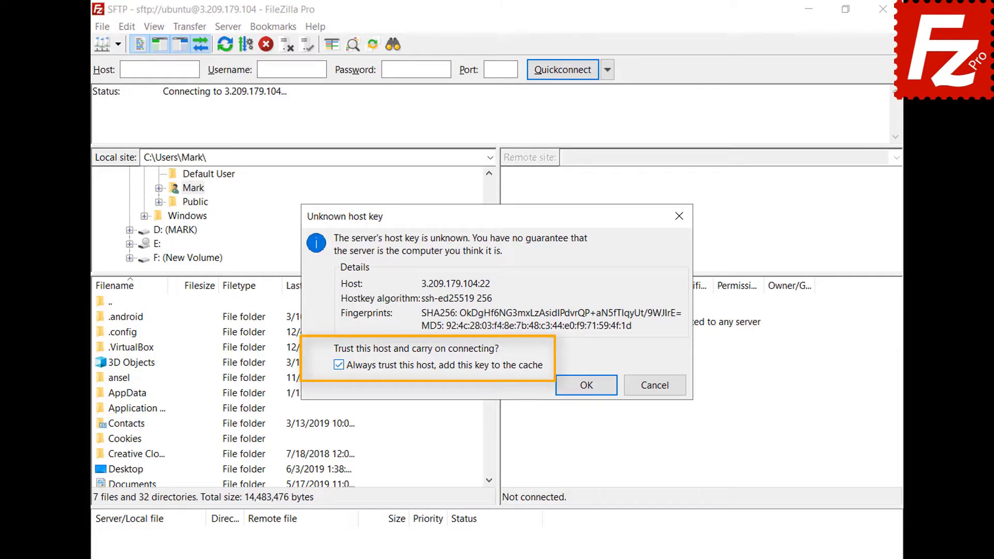
{"action": "left_click", "coordinate": [586, 385]}
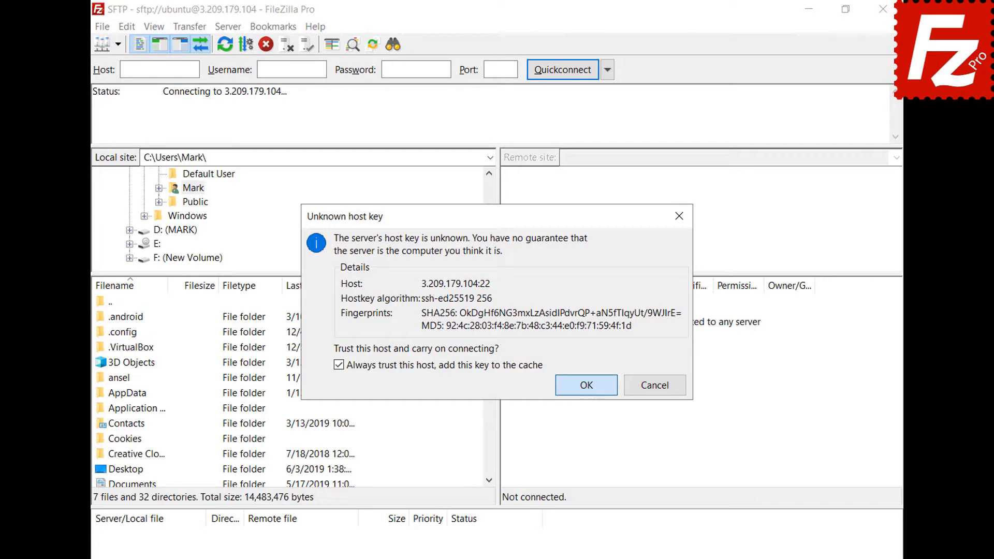
{"action": "type", "text": "******"}
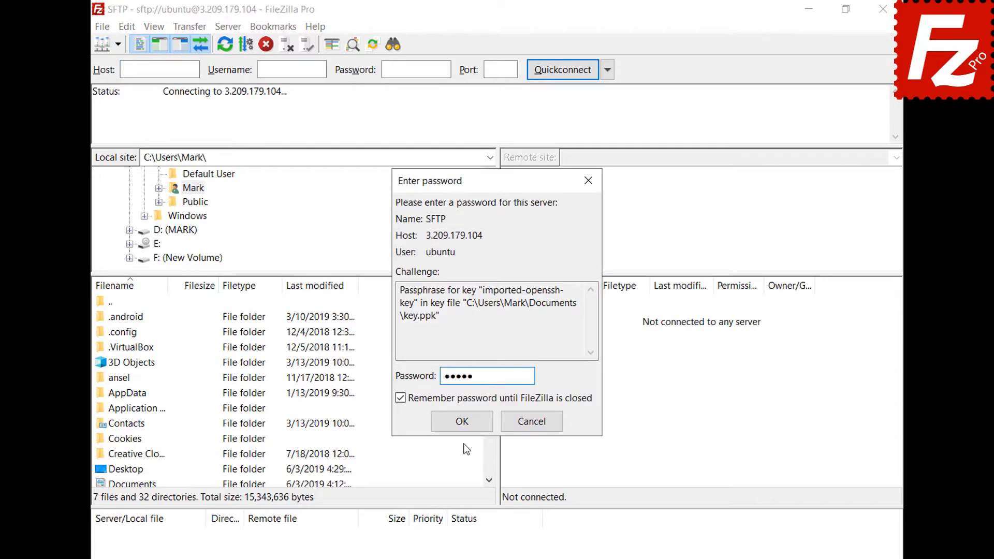
{"action": "left_click", "coordinate": [463, 422]}
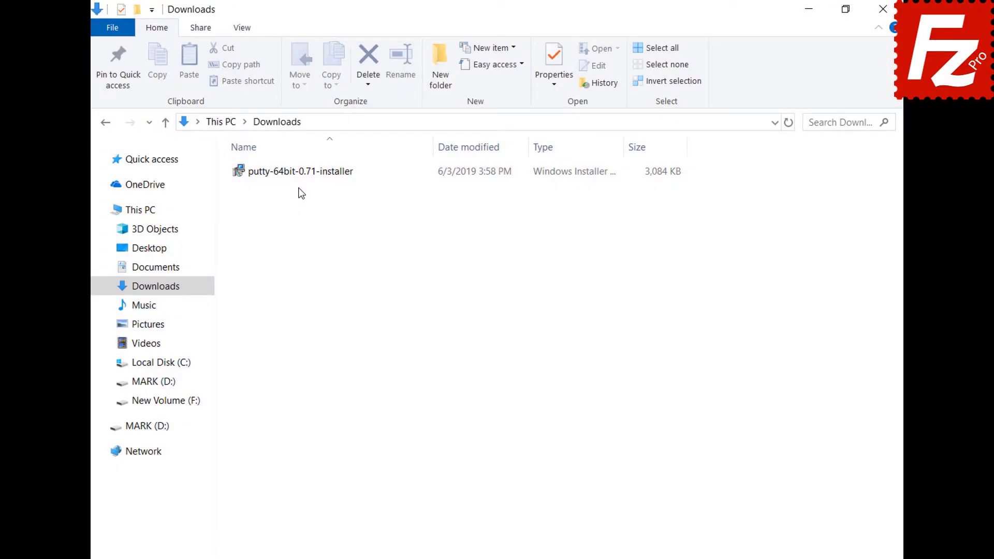
- Run putty-64bit-0.71-installer with default folder and features through to Finish
{"action": "double_click", "coordinate": [295, 174]}
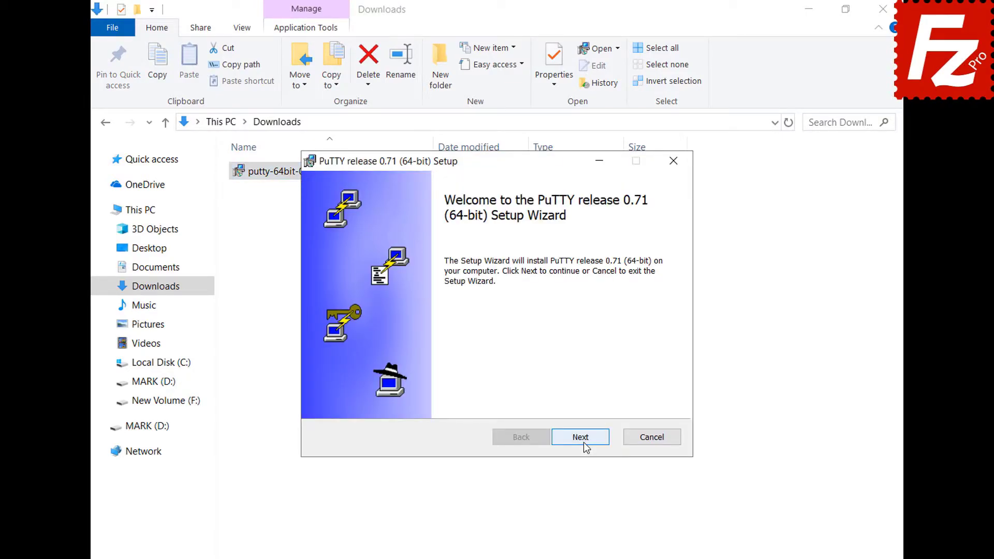
{"action": "left_click", "coordinate": [580, 438]}
{"action": "left_click", "coordinate": [582, 442]}
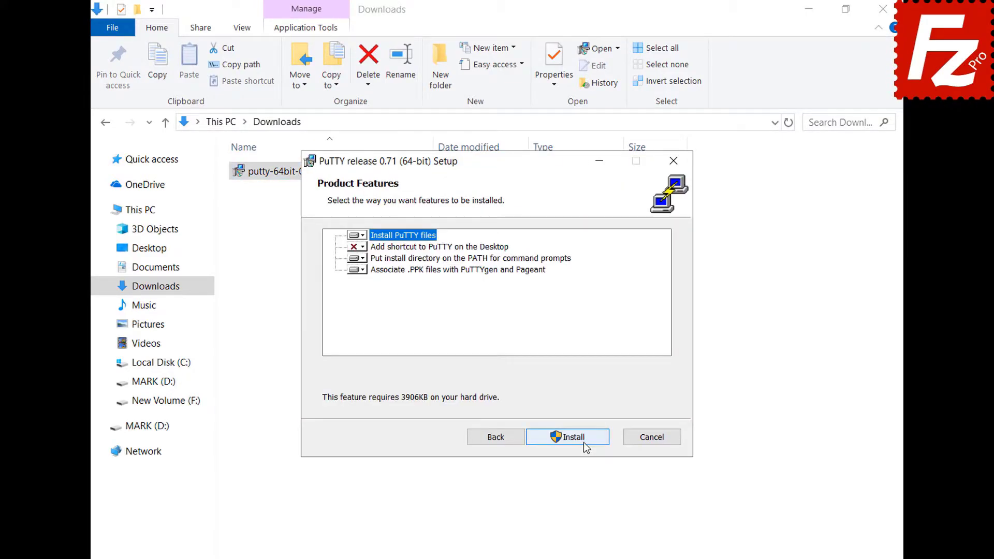
{"action": "left_click", "coordinate": [582, 441]}
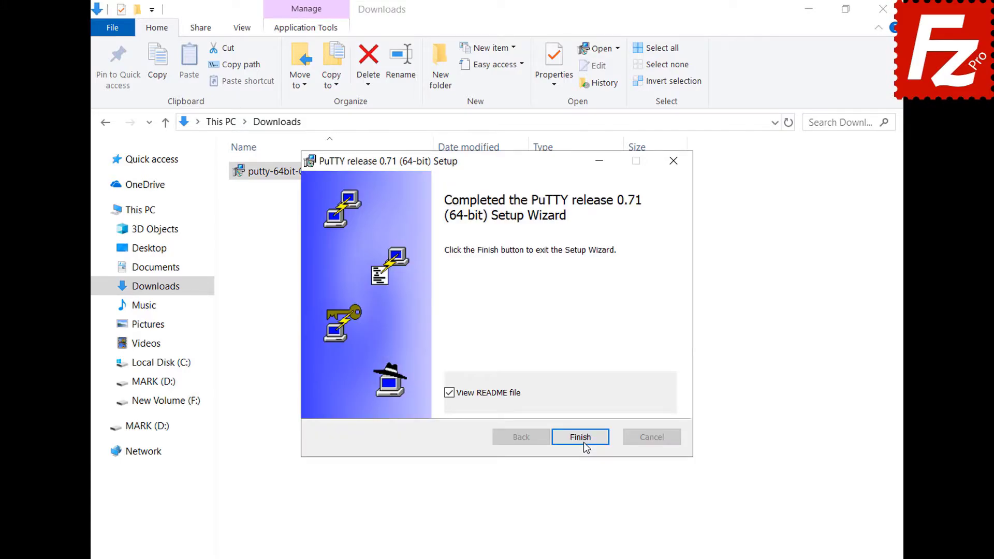
{"action": "left_click", "coordinate": [583, 442]}
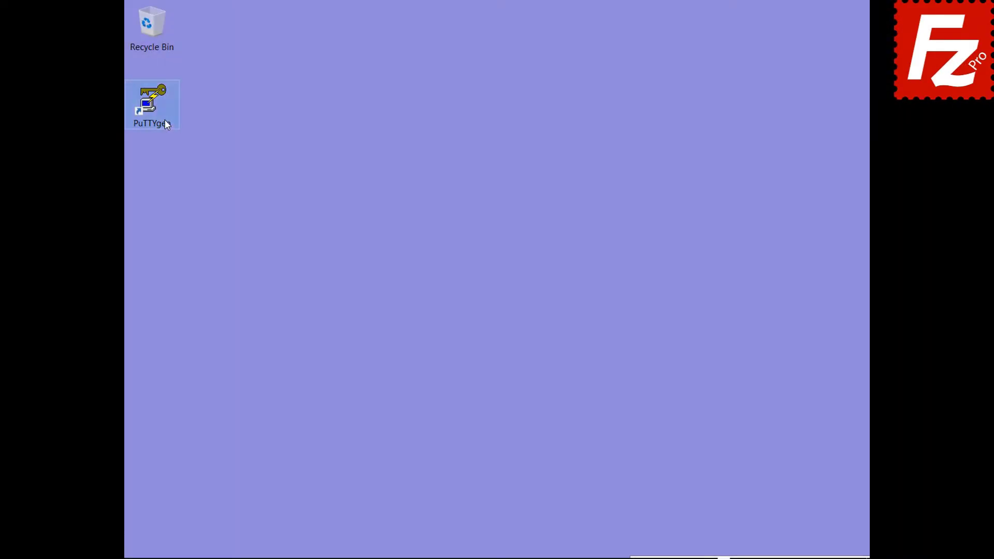
- Launch PuTTYgen and import the 'key' file from Documents, unlocking it with its passphrase
{"action": "double_click", "coordinate": [165, 120]}
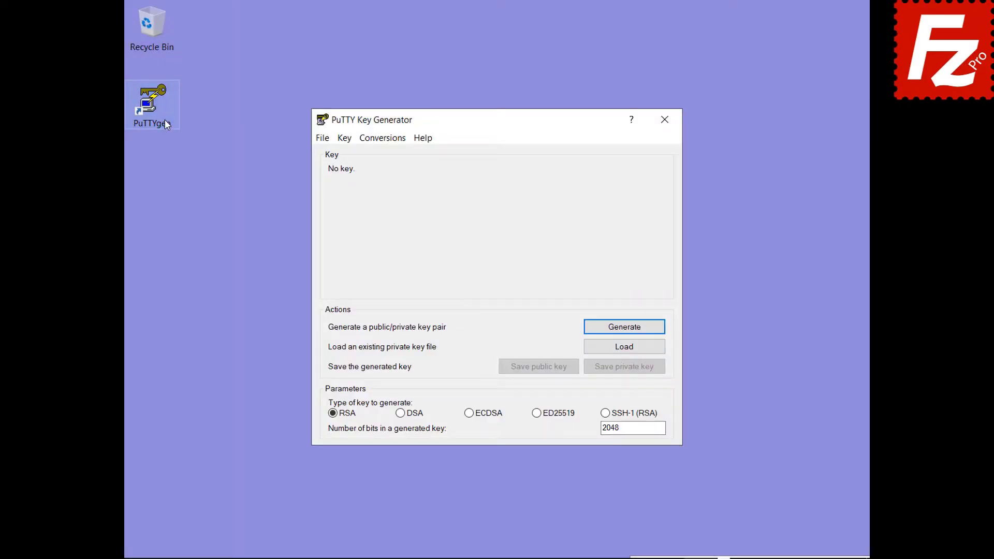
{"action": "left_click", "coordinate": [383, 140]}
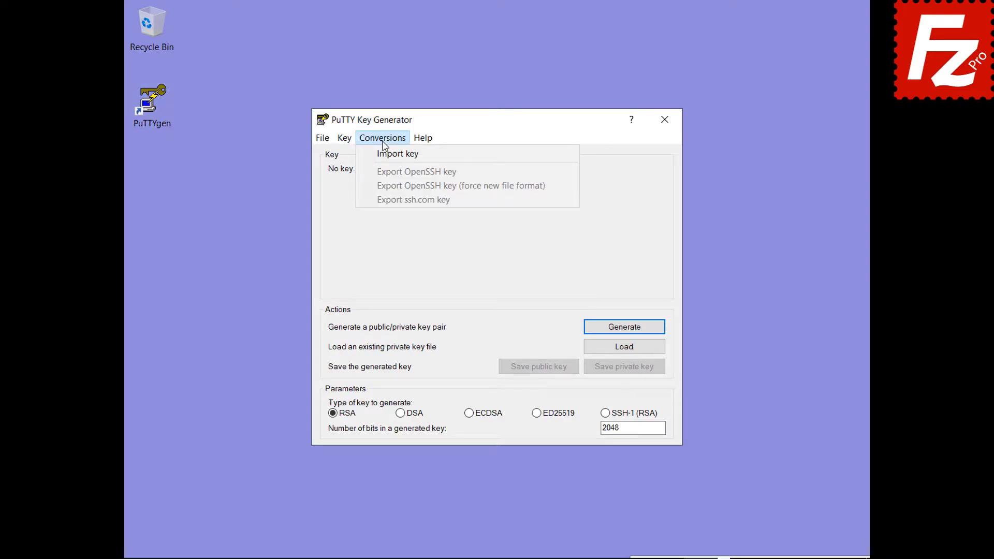
{"action": "left_click", "coordinate": [386, 154]}
{"action": "left_click", "coordinate": [480, 275]}
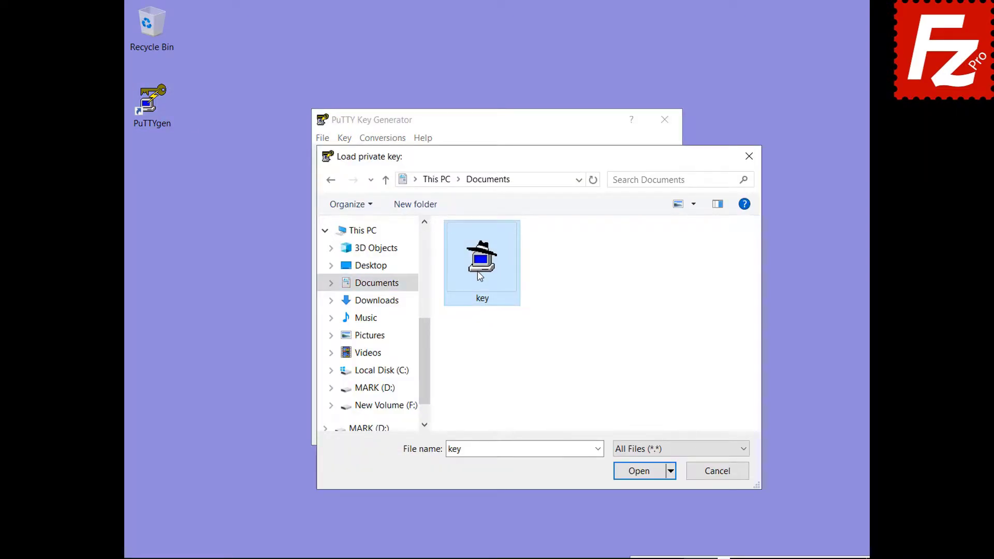
{"action": "double_click", "coordinate": [480, 275]}
{"action": "type", "text": "•••••"}
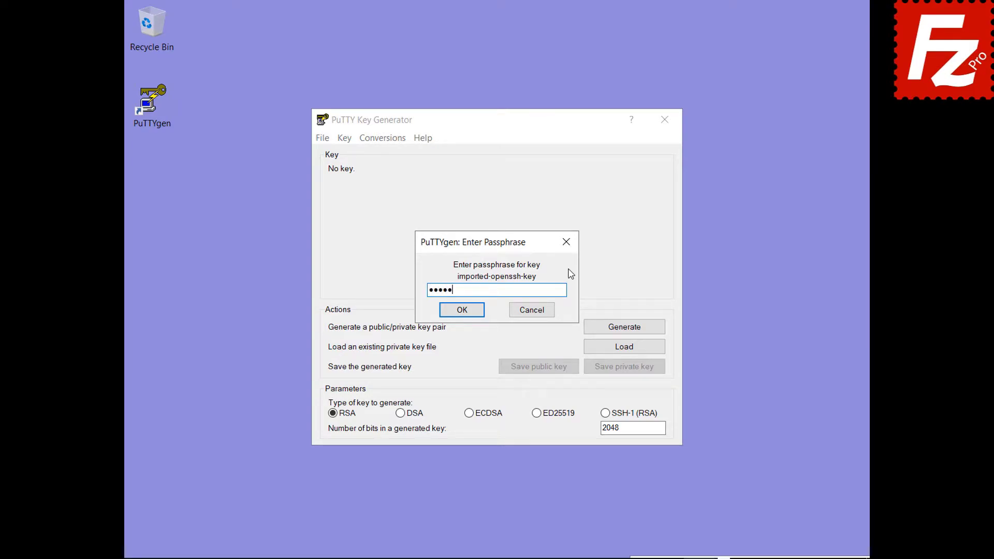
{"action": "left_click", "coordinate": [459, 313]}
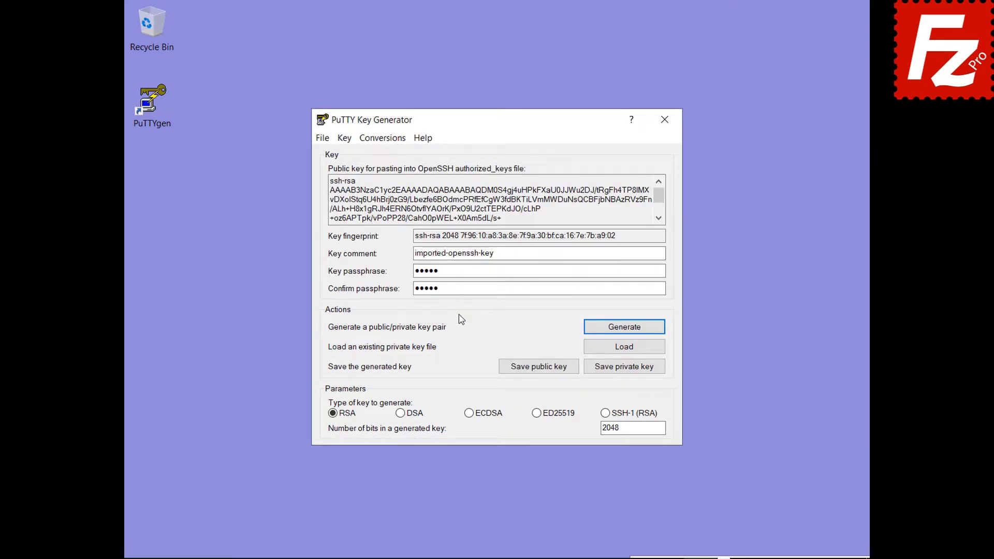
- Save the imported private key as key.ppk in Documents
{"action": "left_click", "coordinate": [624, 368]}
{"action": "type", "text": "key.ppk"}
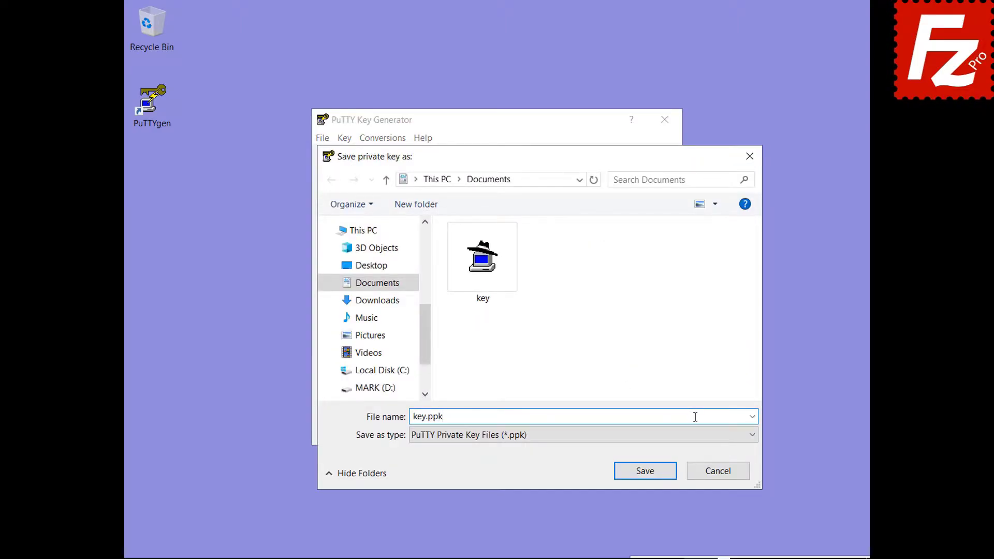
{"action": "left_click", "coordinate": [649, 475]}
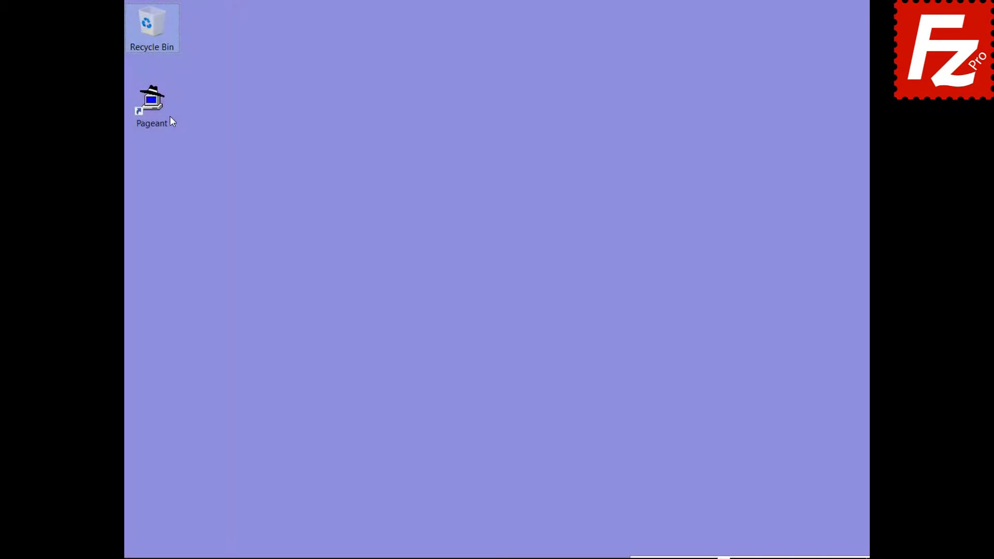
{"action": "left_click", "coordinate": [160, 111]}
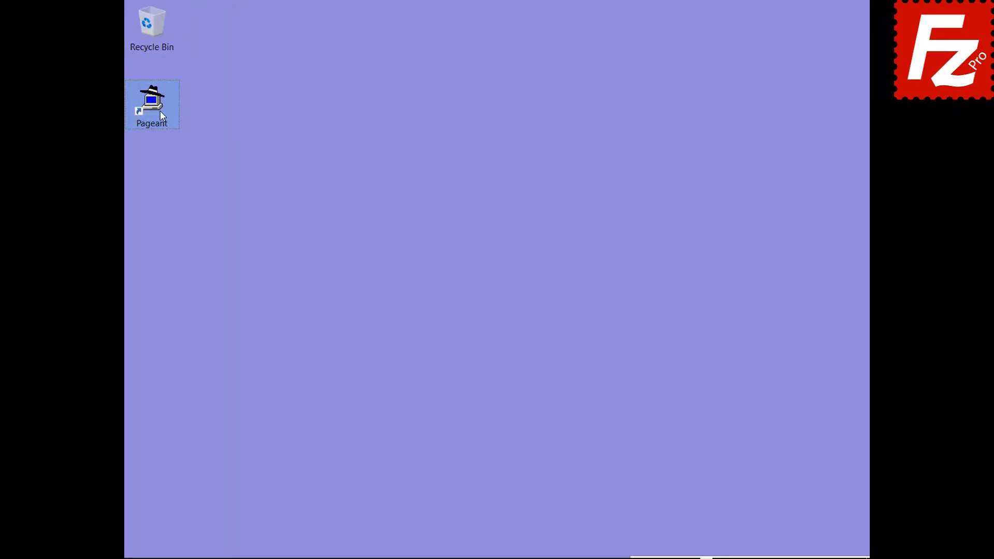
- Start Pageant and add the 'key' private key, unlocking it with its passphrase
{"action": "double_click", "coordinate": [159, 111]}
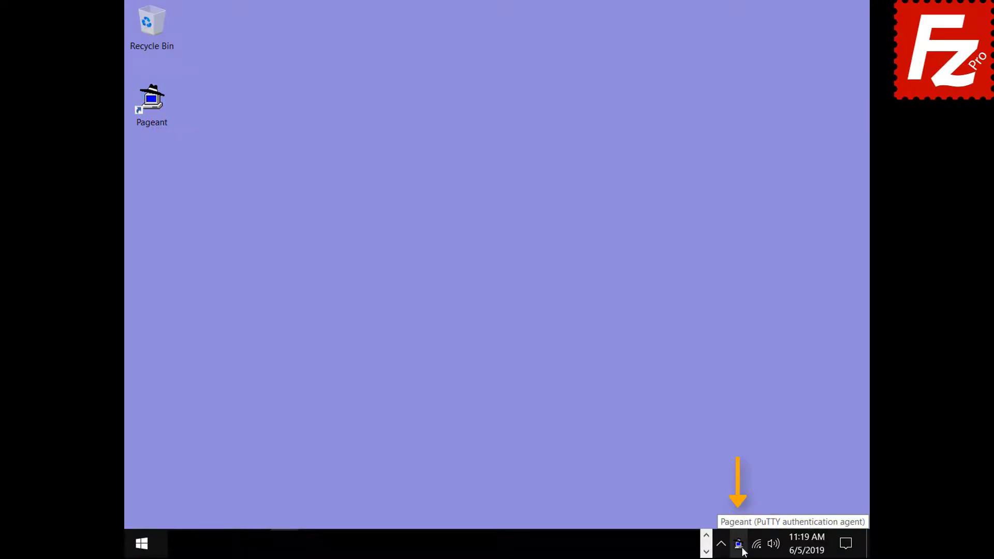
{"action": "double_click", "coordinate": [741, 549]}
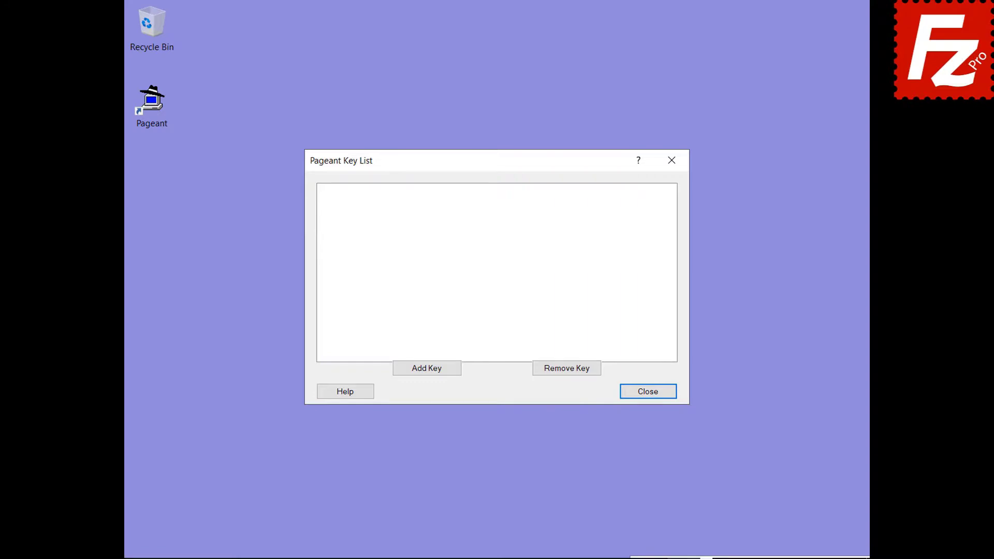
{"action": "left_click", "coordinate": [428, 369]}
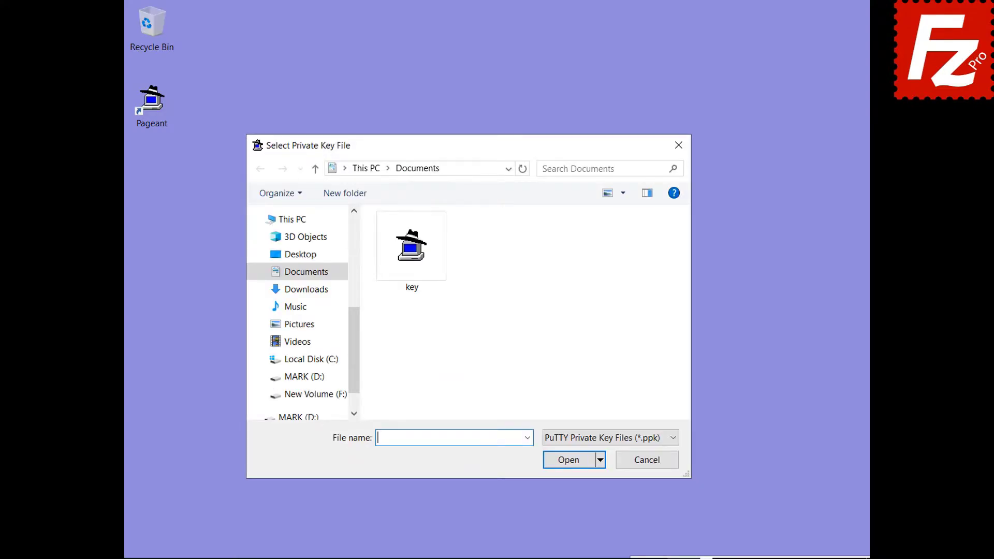
{"action": "double_click", "coordinate": [413, 288]}
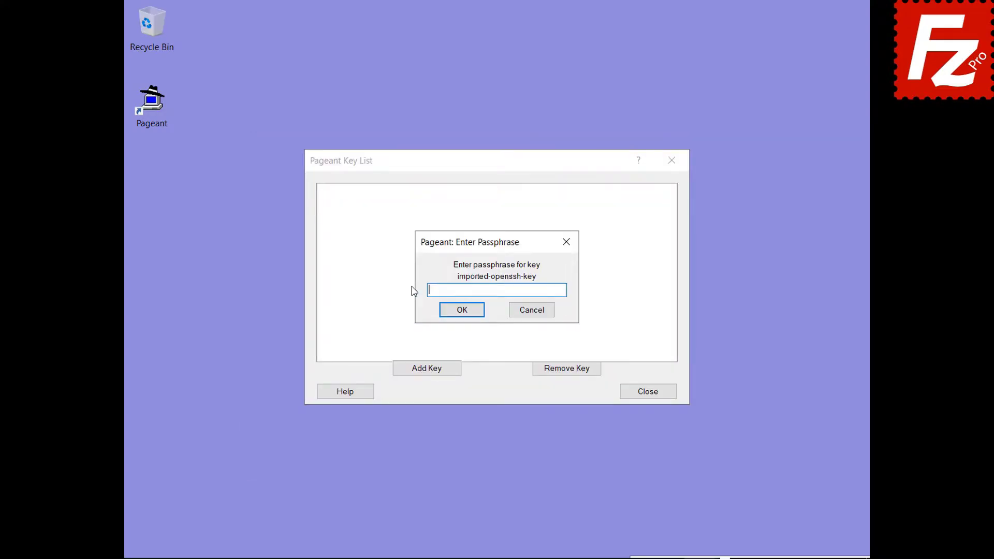
{"action": "type", "text": "******"}
{"action": "left_click", "coordinate": [460, 311]}
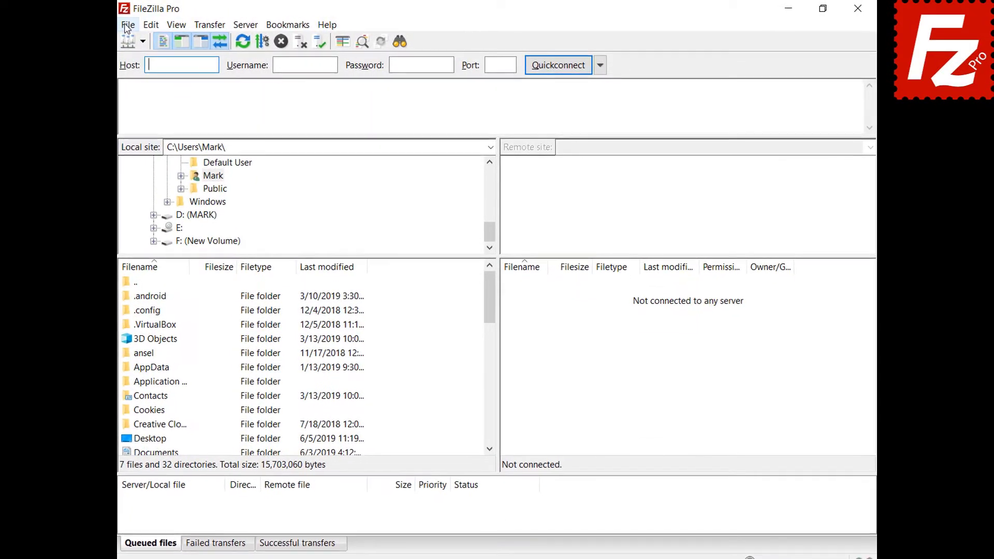
- In Site Manager, set the SFTP site's logon type to Normal and connect to 3.209.179.104
{"action": "left_click", "coordinate": [126, 25]}
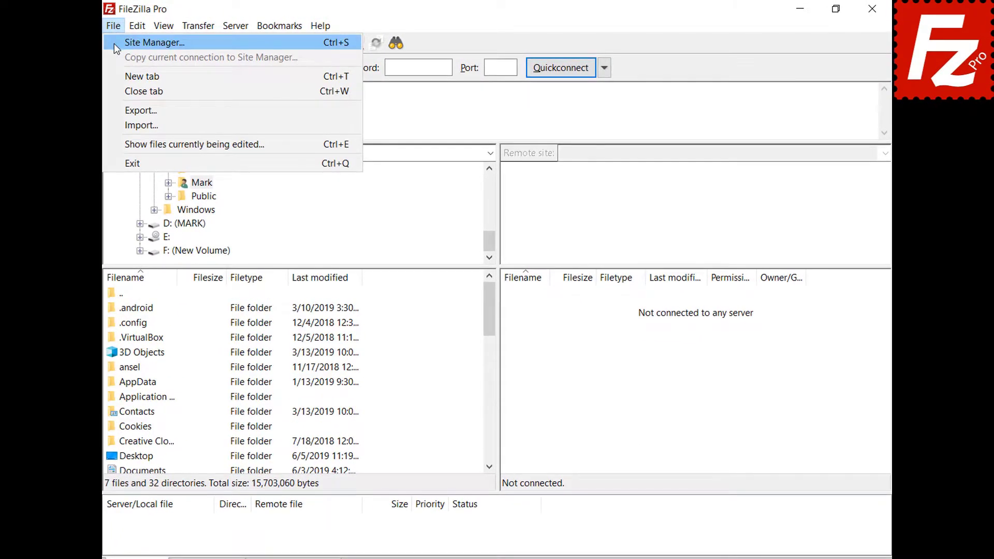
{"action": "left_click", "coordinate": [128, 41]}
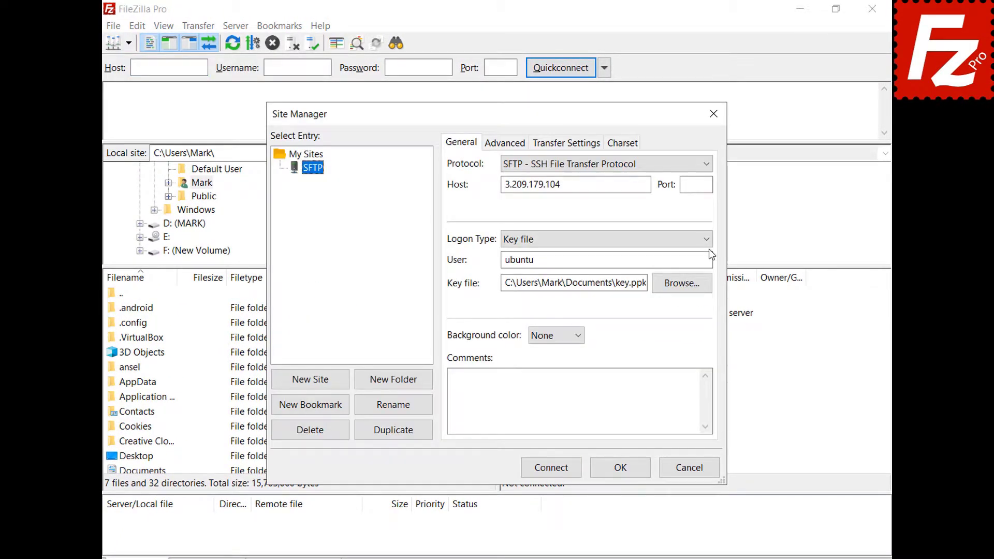
{"action": "left_click", "coordinate": [708, 239]}
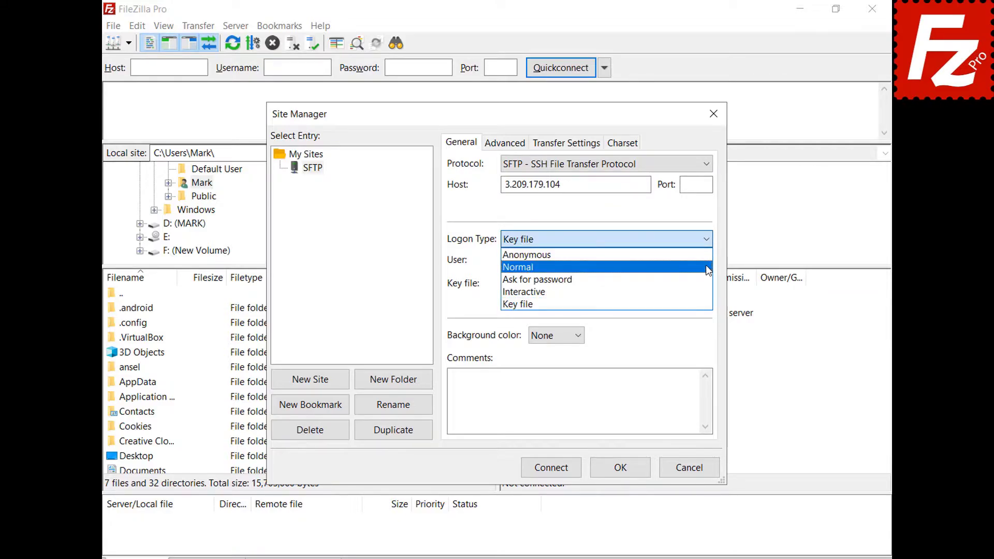
{"action": "left_click", "coordinate": [520, 267]}
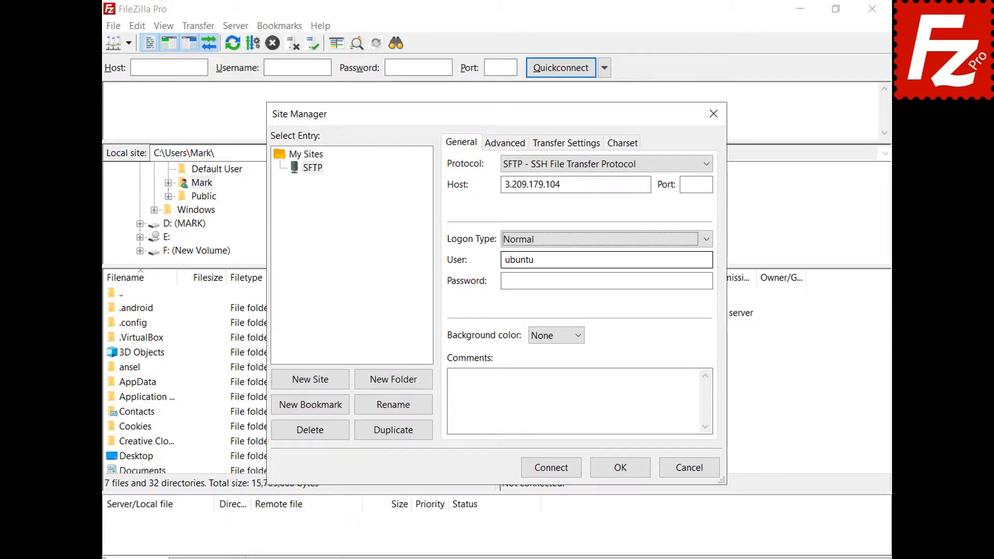
{"action": "left_click", "coordinate": [551, 468]}
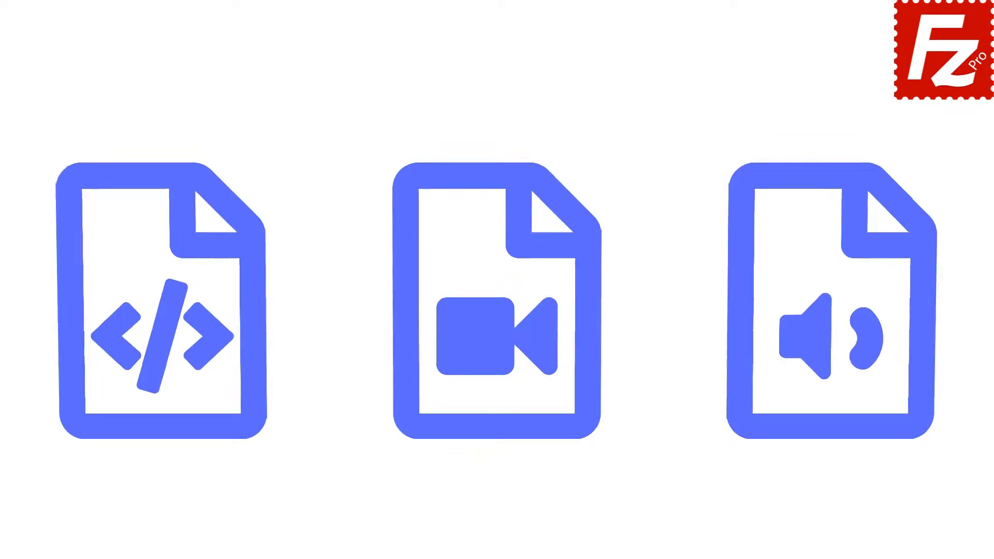
- Open Edit > Settings and select the Transfers > FTP: File Types page
{"action": "double_click", "coordinate": [157, 107]}
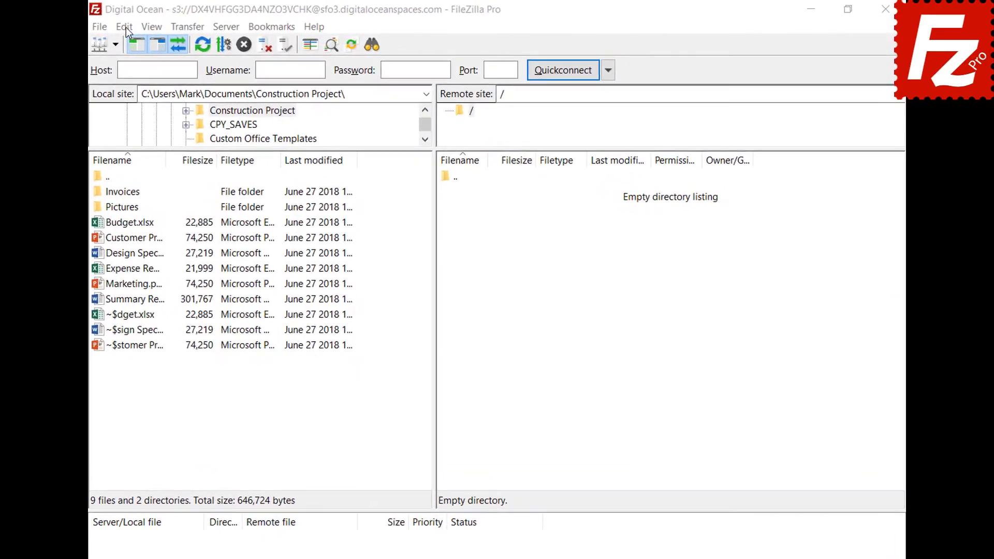
{"action": "left_click", "coordinate": [158, 25]}
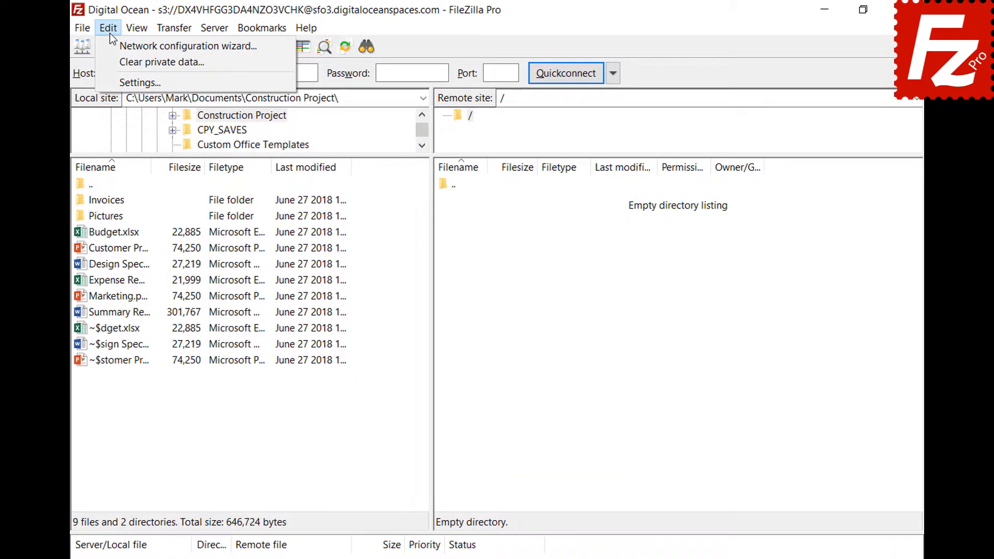
{"action": "left_click", "coordinate": [116, 82]}
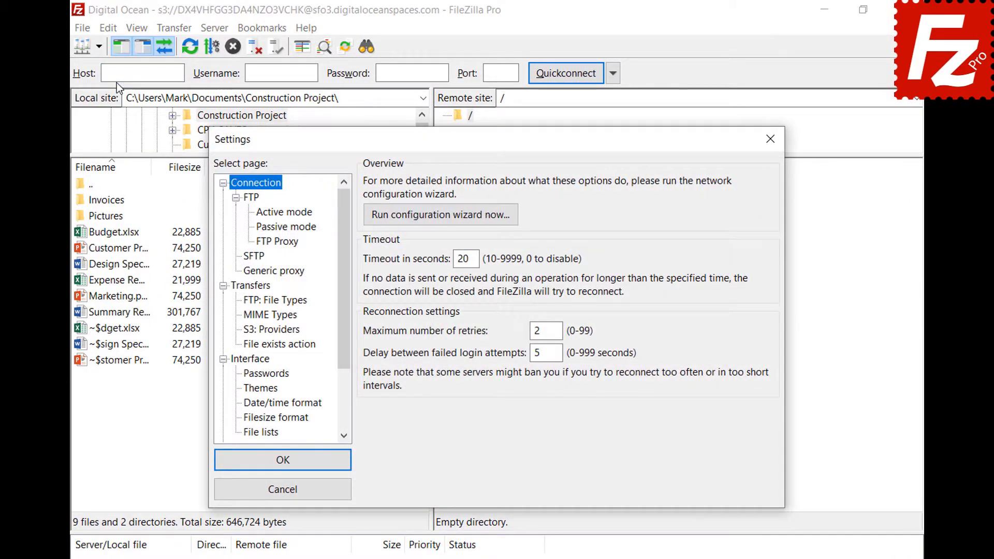
{"action": "left_click", "coordinate": [245, 303]}
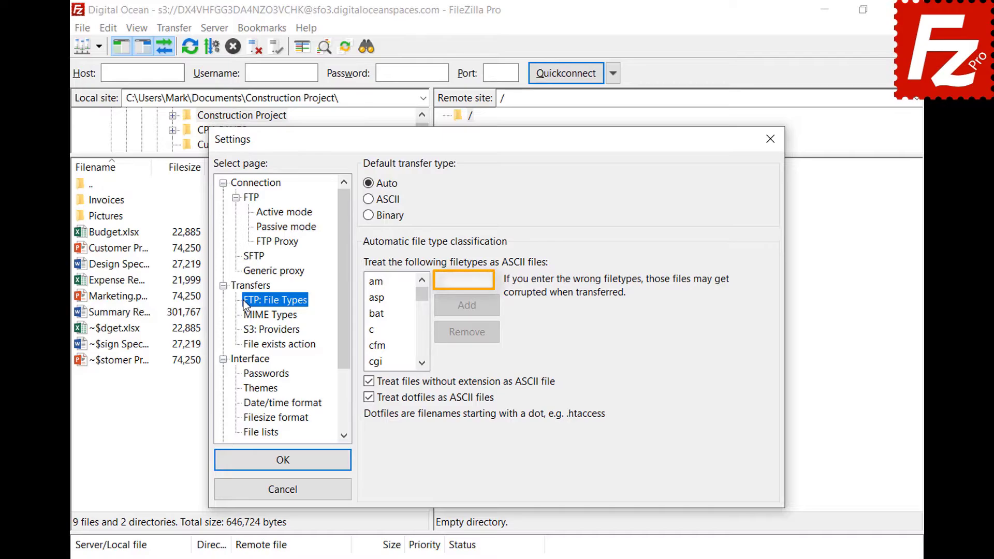
- Add 'json' to the ASCII filetype list and save the settings with OK
{"action": "left_click", "coordinate": [488, 280]}
{"action": "type", "text": "json"}
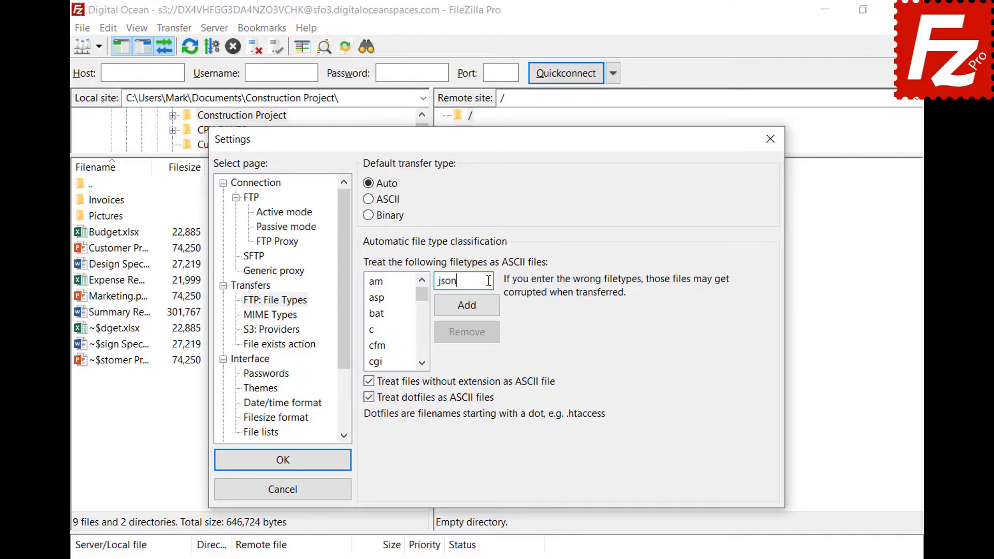
{"action": "left_click", "coordinate": [467, 312]}
{"action": "left_click_drag", "start_coordinate": [421, 301], "coordinate": [423, 322]}
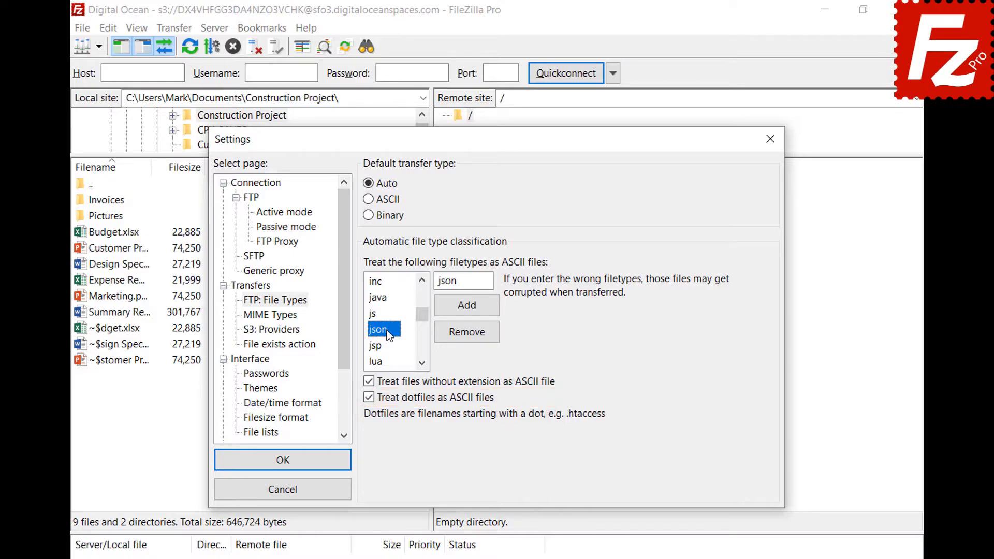
{"action": "left_click", "coordinate": [282, 471]}
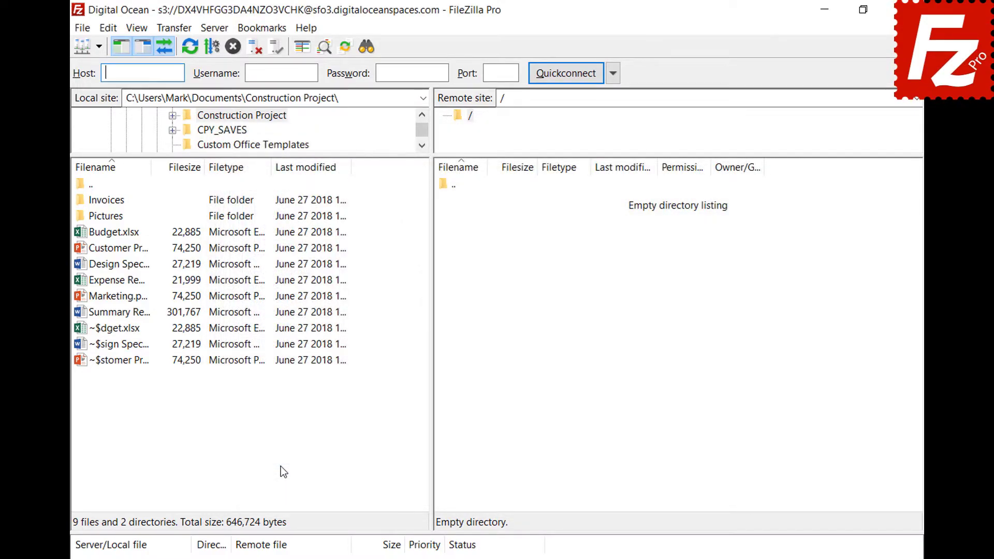
- Connect to the saved FTP site 52.170.115.215 in a new tab, then view the Transfer type choices
{"action": "left_click", "coordinate": [99, 48]}
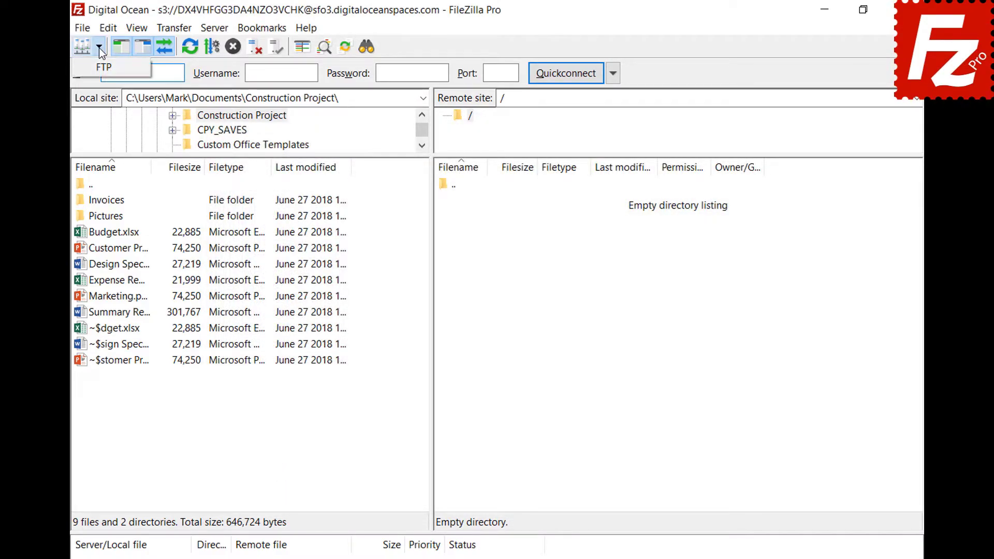
{"action": "left_click", "coordinate": [98, 64]}
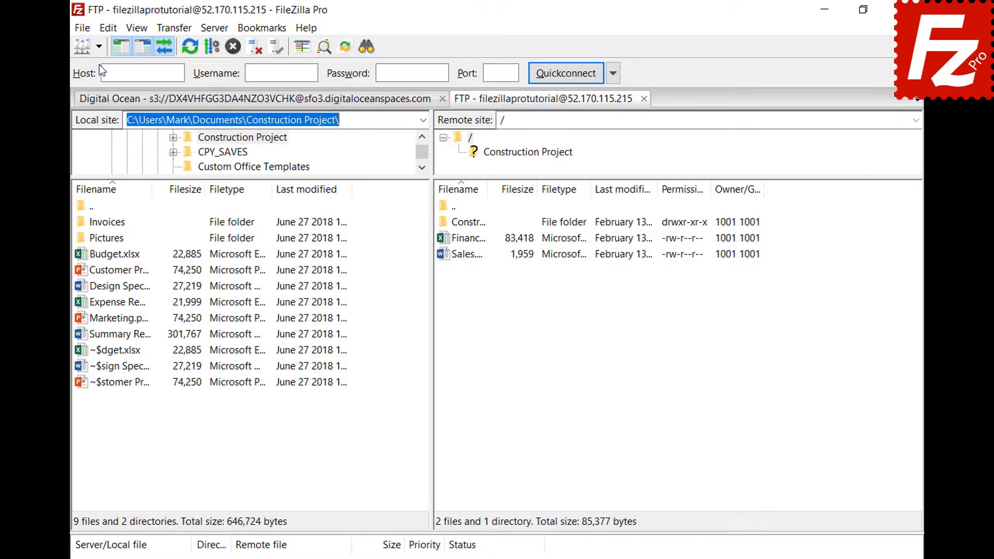
{"action": "left_click", "coordinate": [174, 28]}
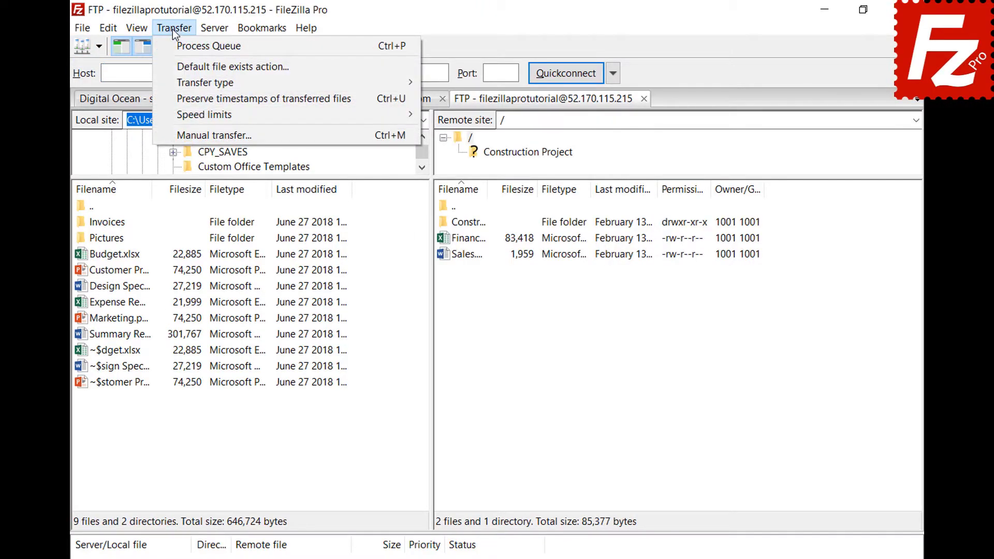
{"action": "mouse_move", "coordinate": [178, 80]}
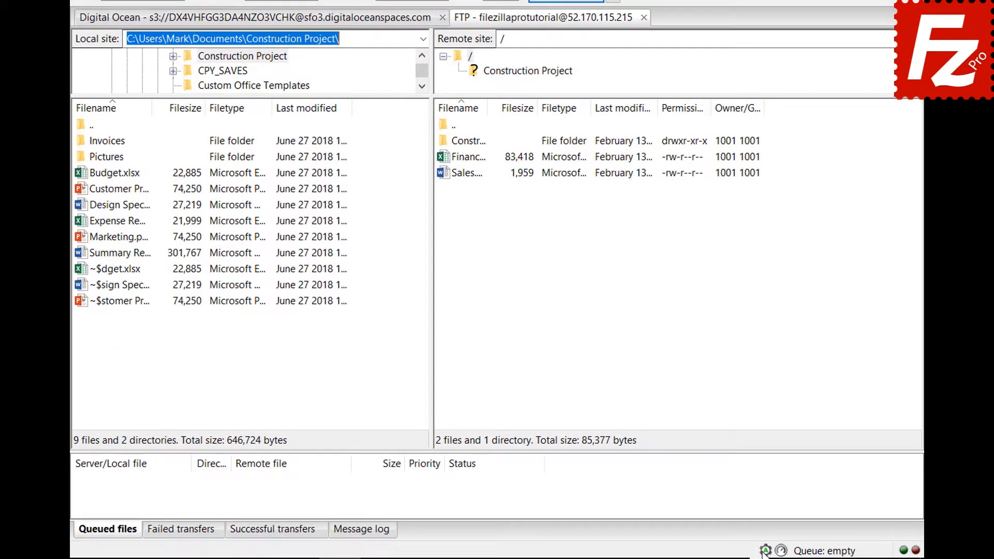
{"action": "left_click", "coordinate": [765, 552]}
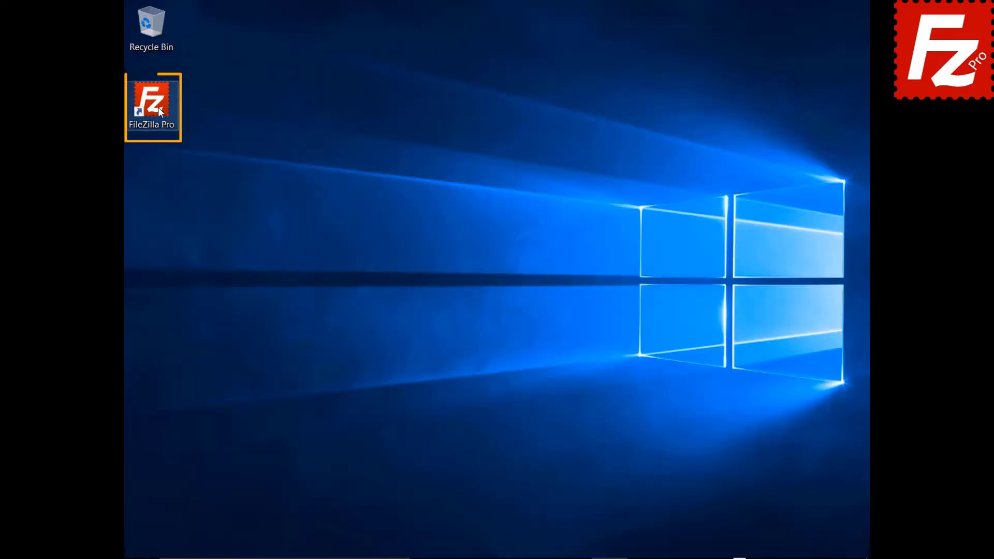
- Launch FileZilla Pro and connect to the saved FTP Tutorial site from the Site Manager dropdown
{"action": "double_click", "coordinate": [158, 110]}
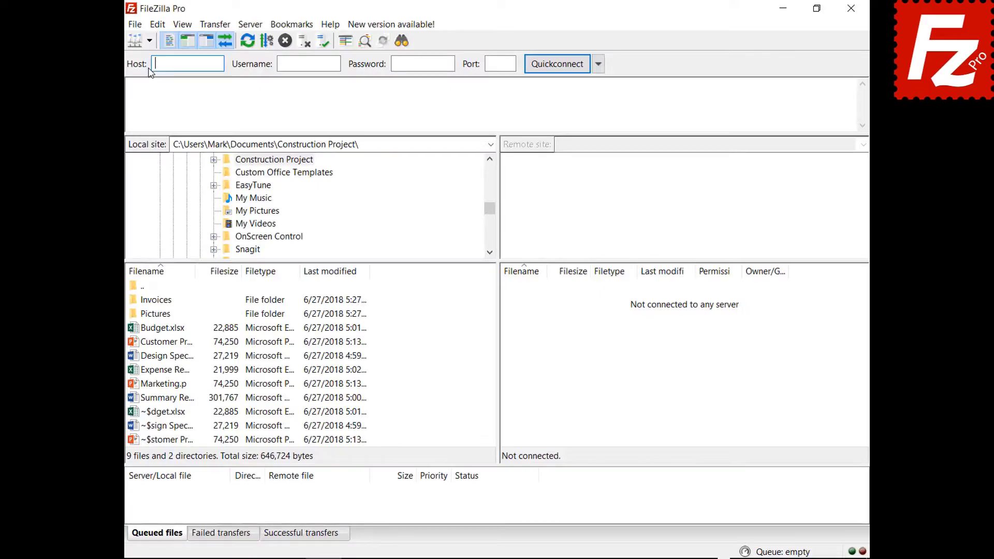
{"action": "left_click", "coordinate": [167, 44]}
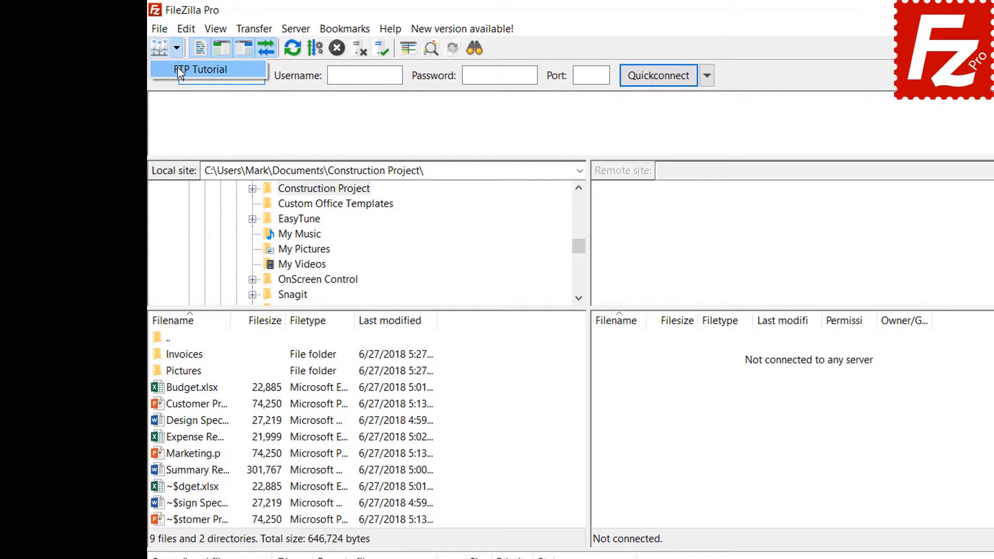
{"action": "left_click", "coordinate": [171, 64]}
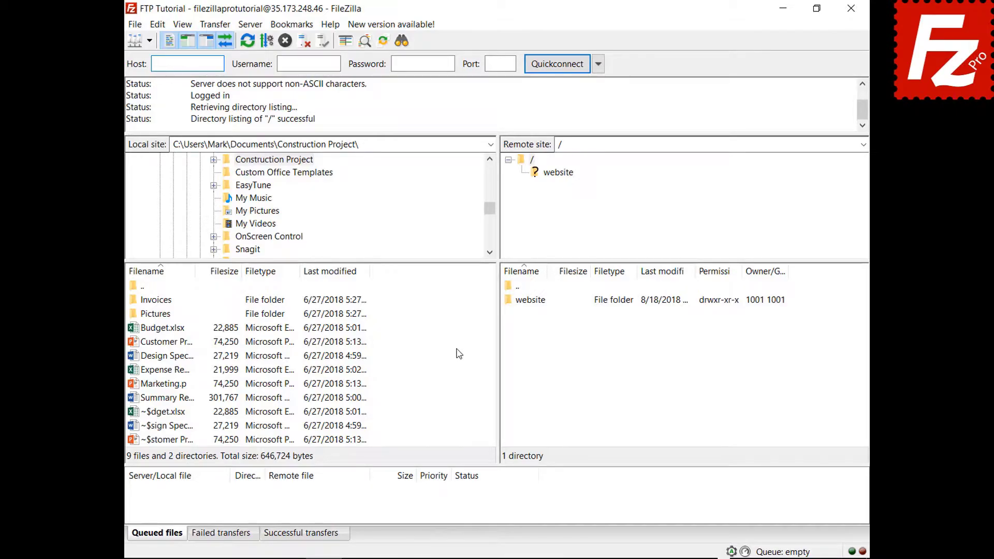
- Upload Summary Report directly, queue Budget.xlsx and the Invoices folder, then process the queue
{"action": "right_click", "coordinate": [166, 399]}
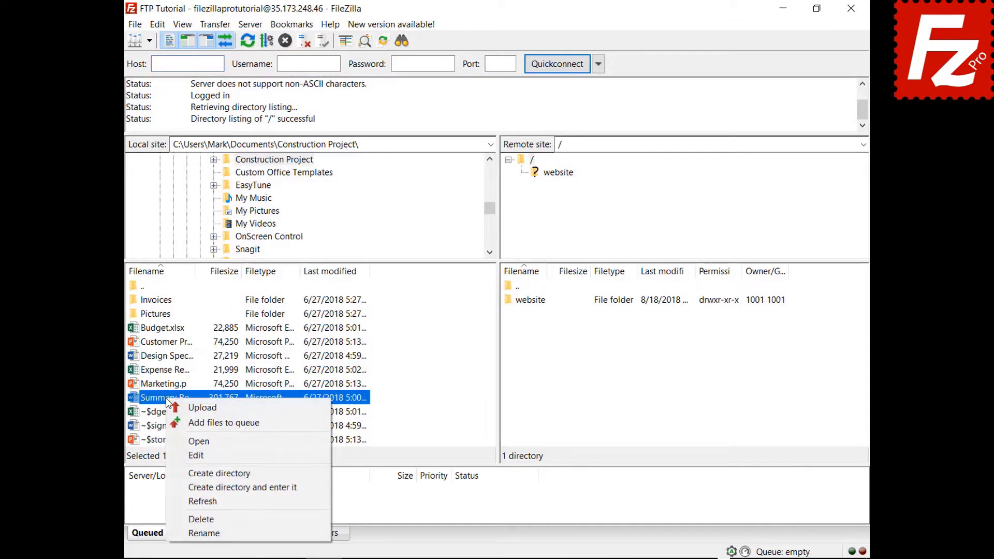
{"action": "left_click", "coordinate": [189, 409]}
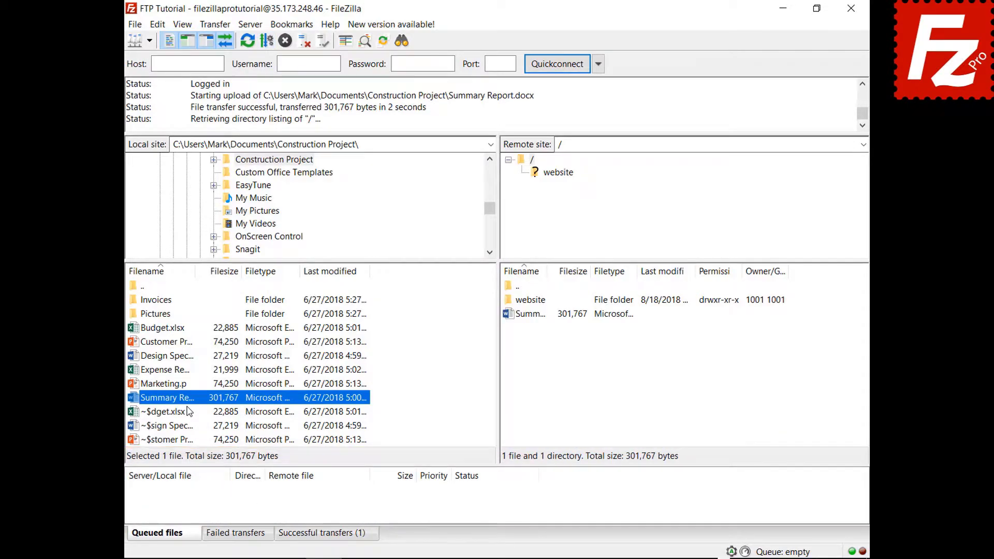
{"action": "right_click", "coordinate": [167, 328]}
{"action": "left_click", "coordinate": [185, 353]}
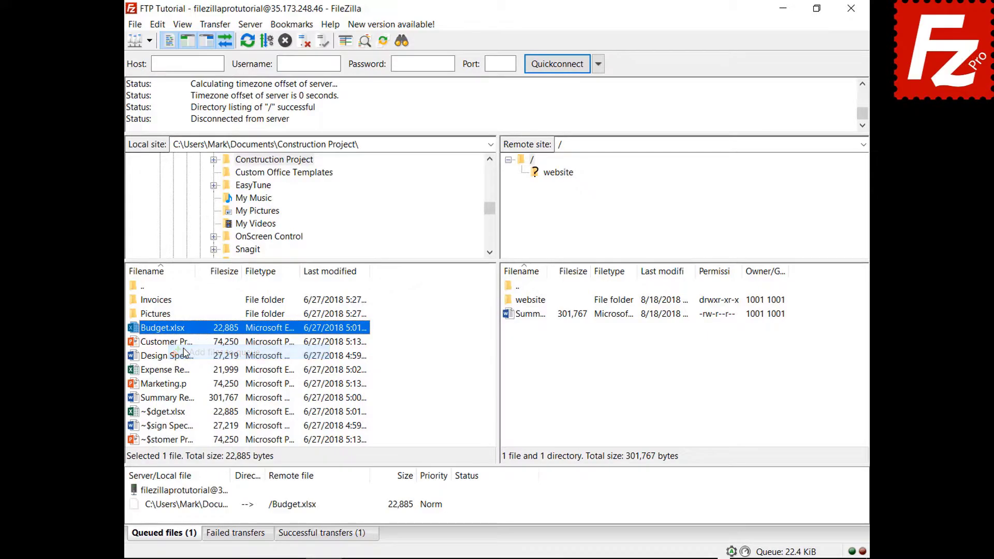
{"action": "right_click", "coordinate": [165, 301]}
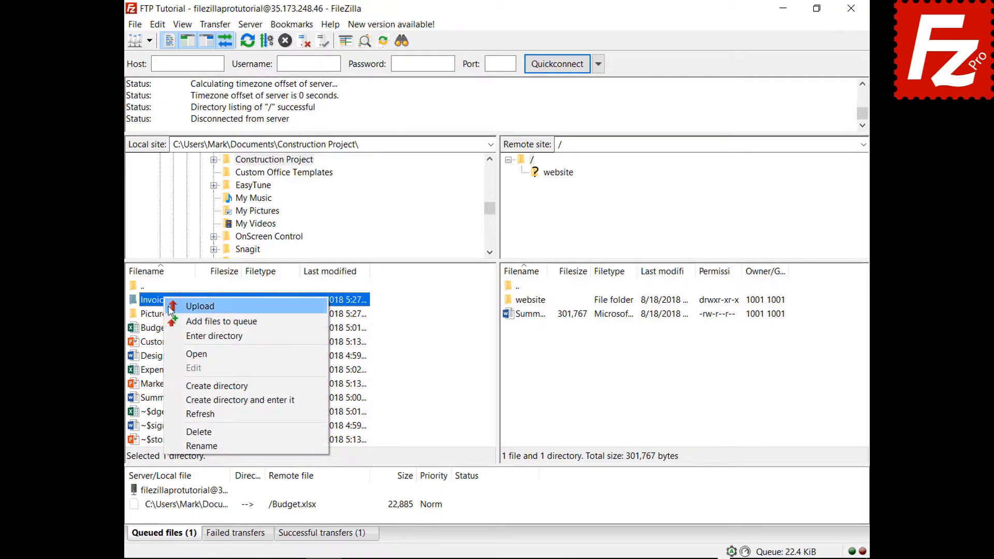
{"action": "left_click", "coordinate": [175, 321]}
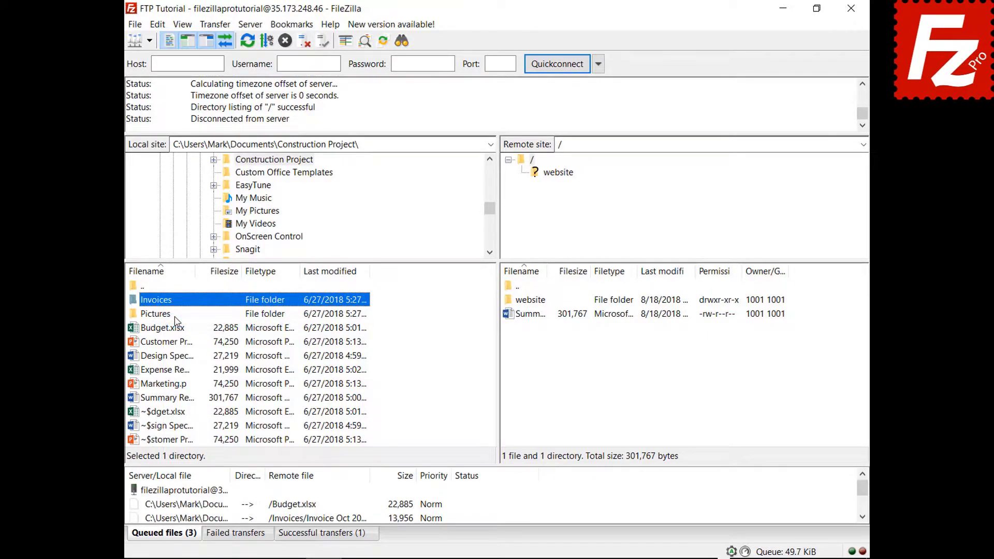
{"action": "right_click", "coordinate": [190, 491]}
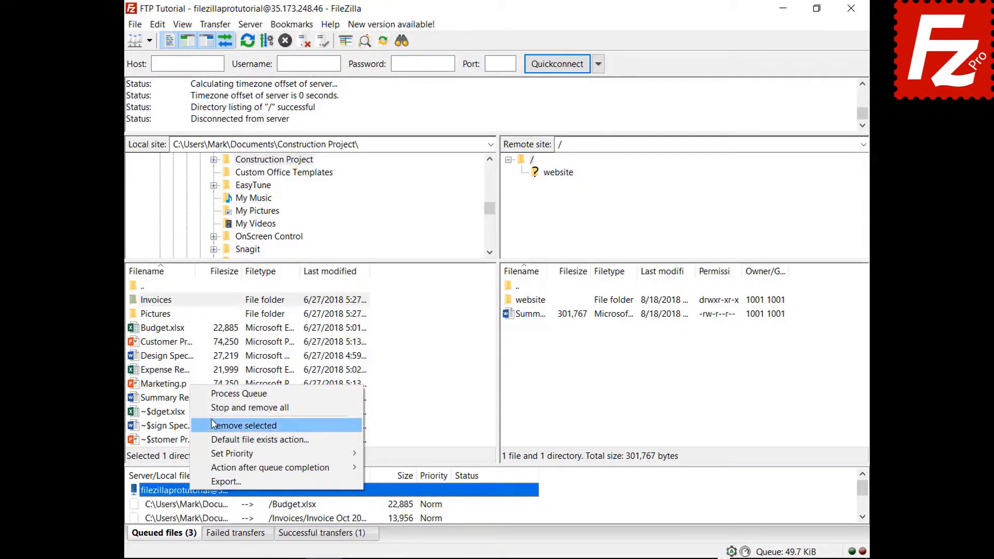
{"action": "left_click", "coordinate": [214, 395]}
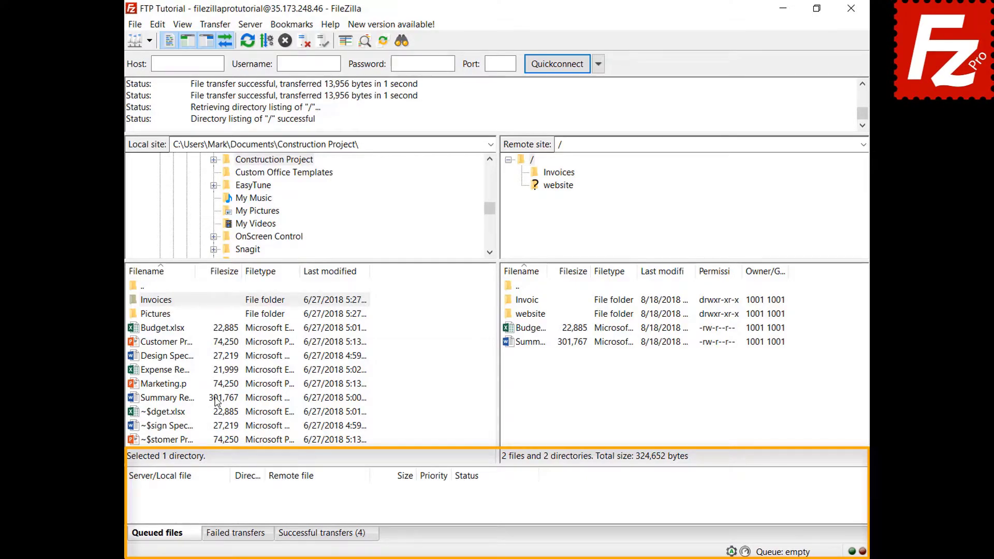
- Add Design Specs.docx and Expense Report.xlsx to the transfer queue
{"action": "right_click", "coordinate": [173, 358]}
{"action": "left_click", "coordinate": [190, 379]}
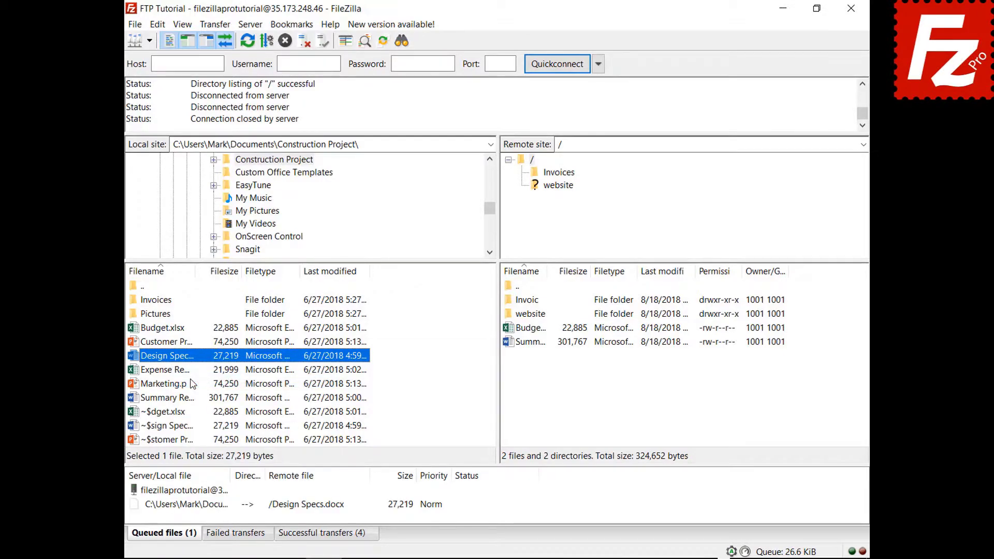
{"action": "right_click", "coordinate": [177, 372]}
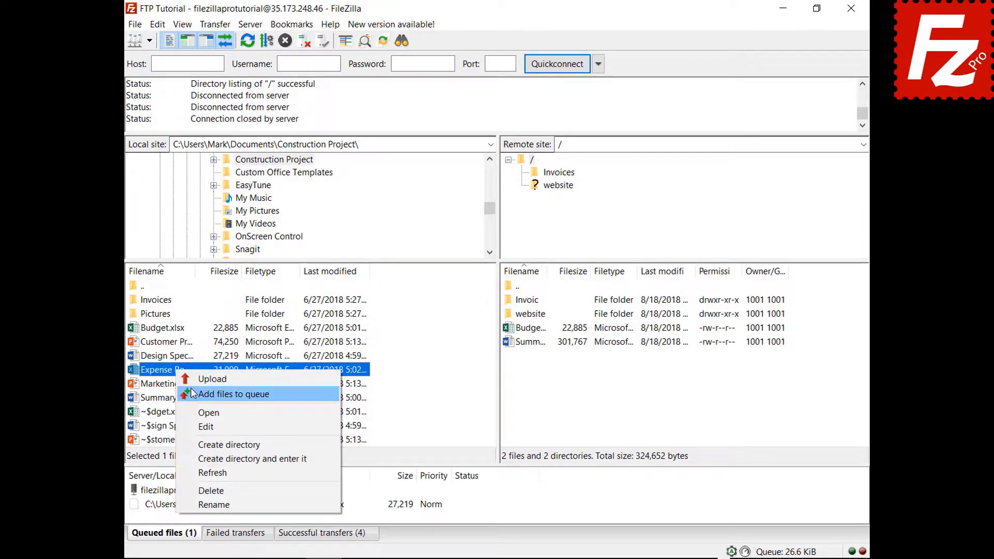
{"action": "left_click", "coordinate": [190, 387]}
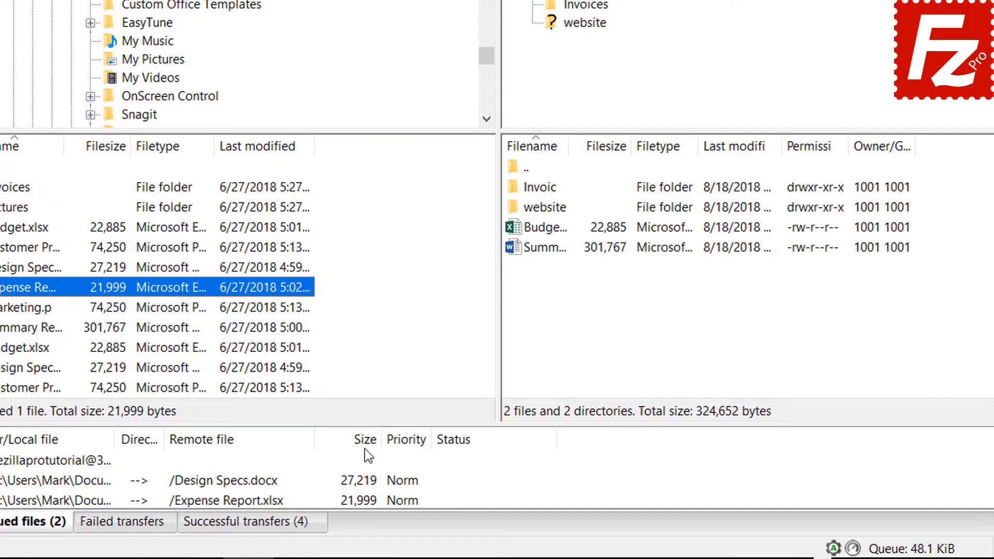
- Sort the queue by size, give Expense Report Highest priority, and process the queue
{"action": "left_click", "coordinate": [365, 446]}
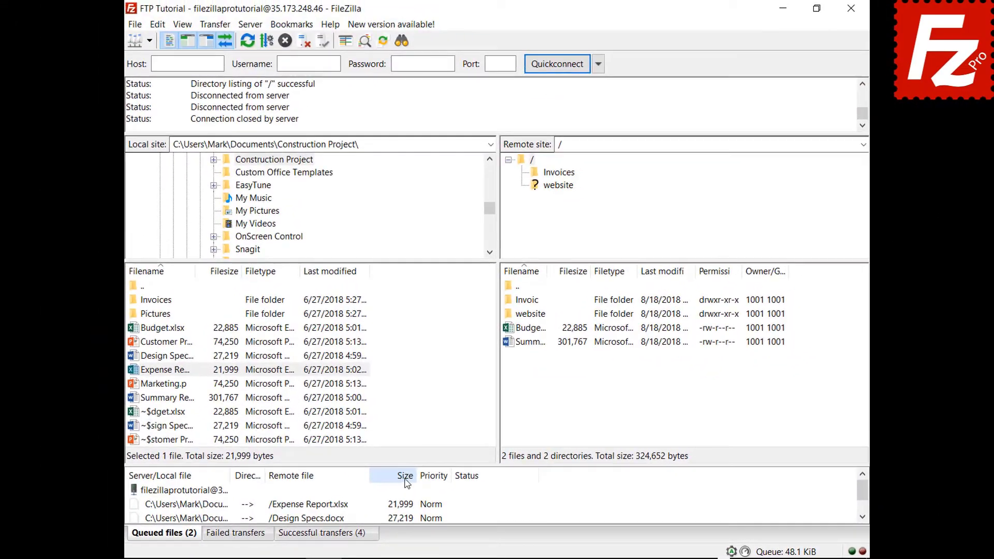
{"action": "left_click", "coordinate": [225, 505]}
{"action": "right_click", "coordinate": [225, 505]}
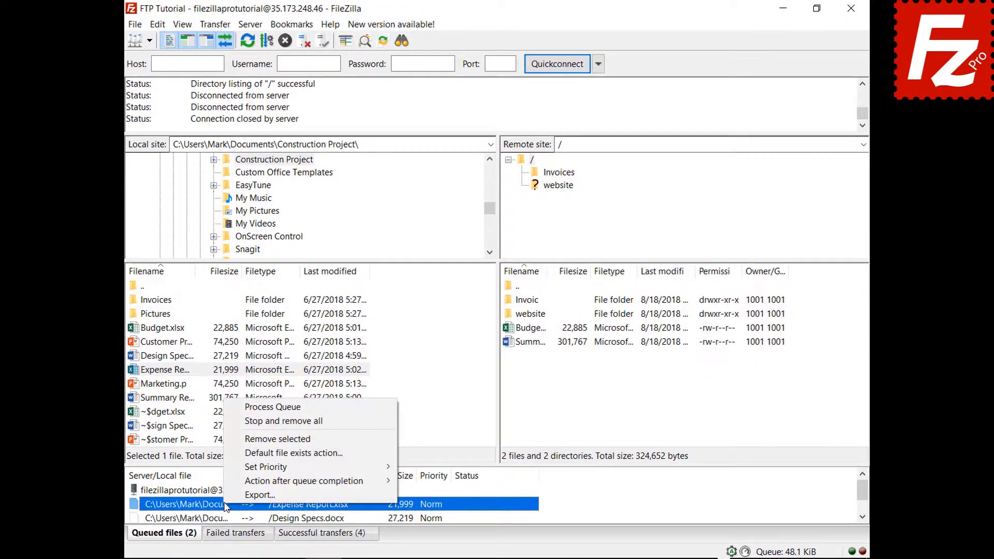
{"action": "mouse_move", "coordinate": [254, 472]}
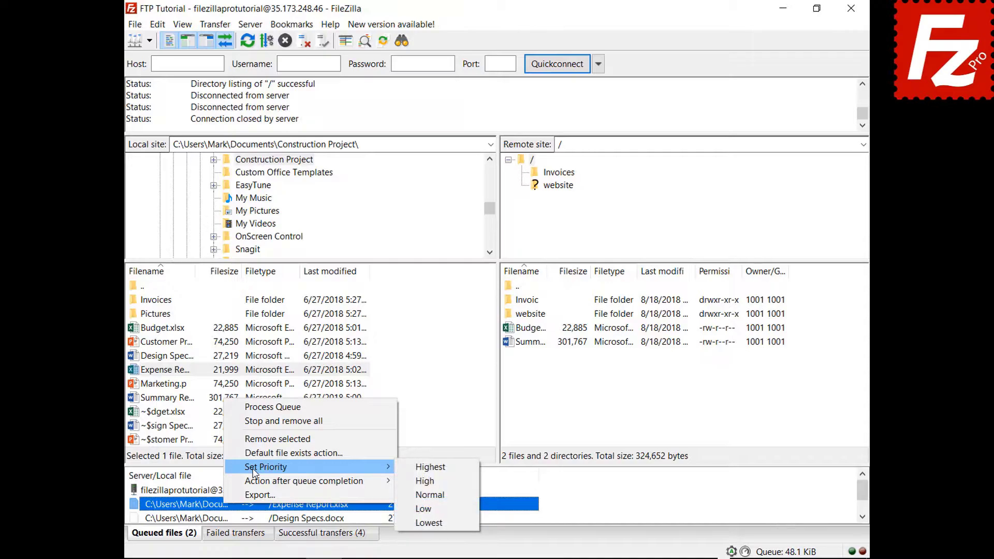
{"action": "left_click", "coordinate": [423, 467]}
{"action": "right_click", "coordinate": [207, 491]}
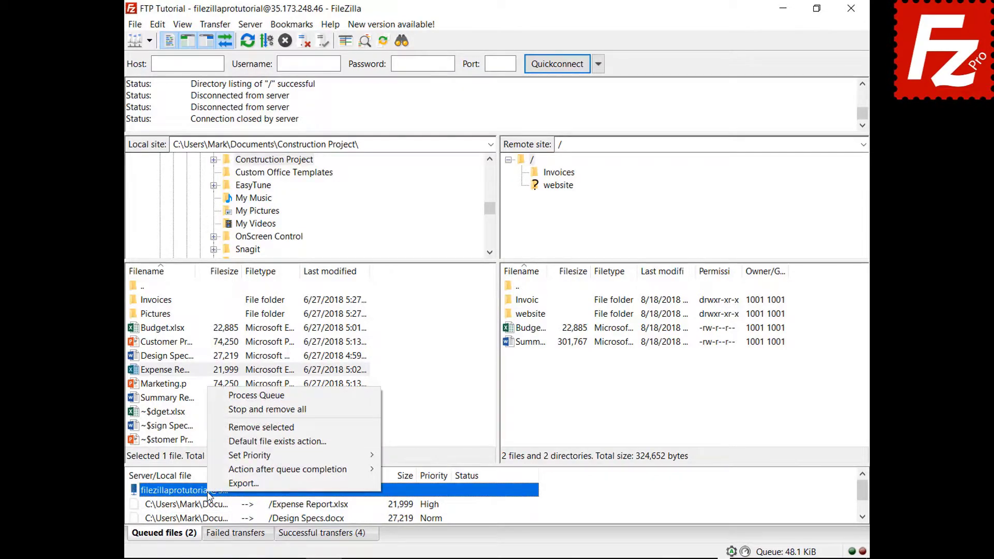
{"action": "left_click", "coordinate": [267, 397]}
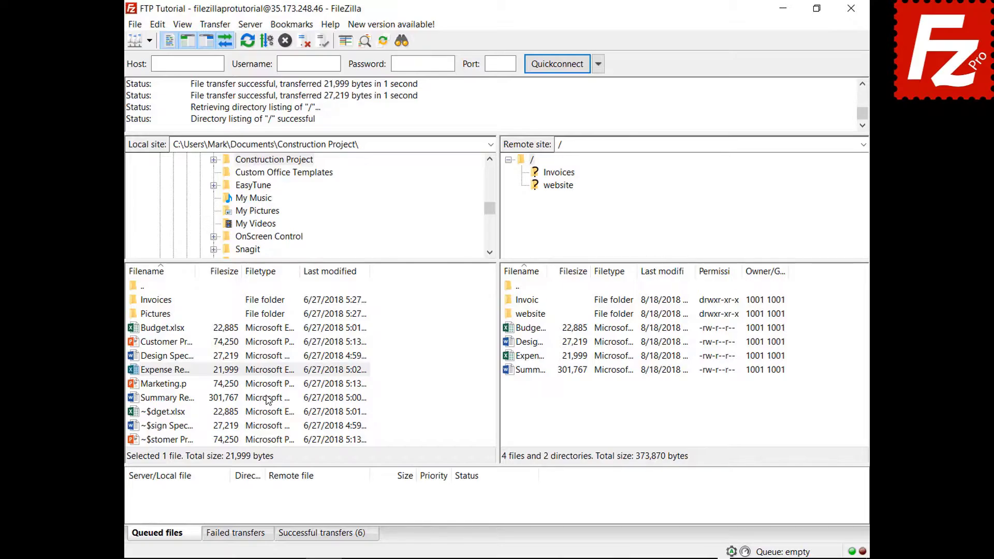
- Queue Budget.xlsx and review the File exists action settings without changing them
{"action": "right_click", "coordinate": [176, 328]}
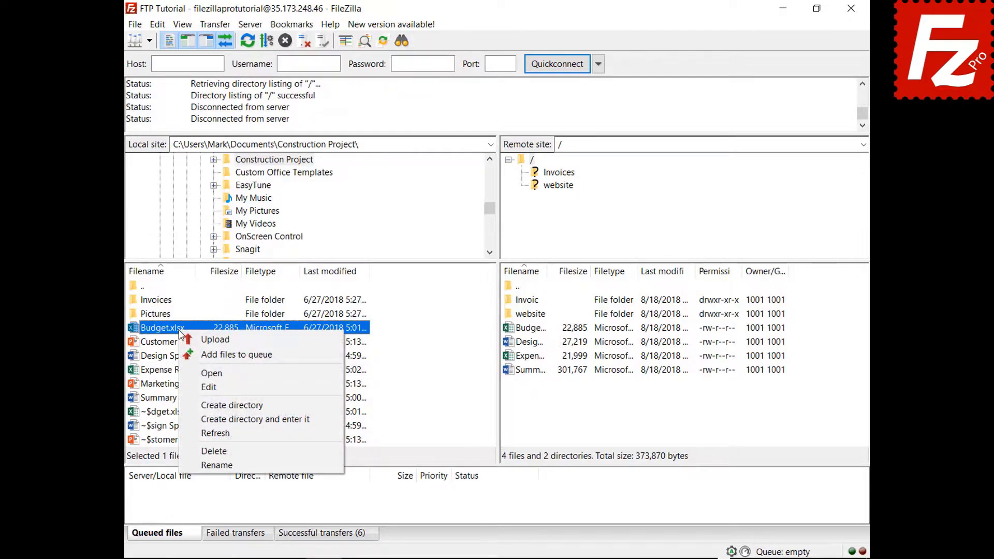
{"action": "left_click", "coordinate": [194, 355]}
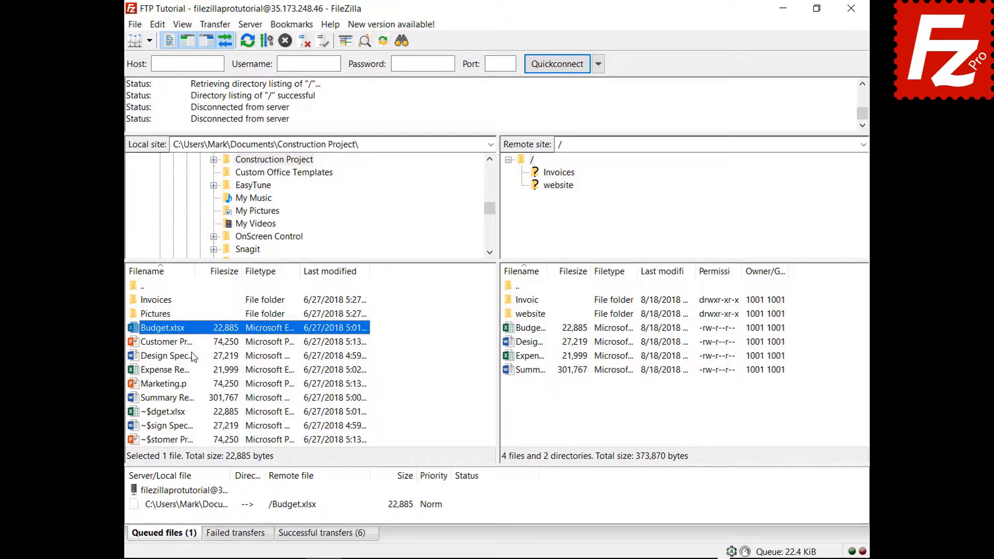
{"action": "left_click", "coordinate": [158, 24]}
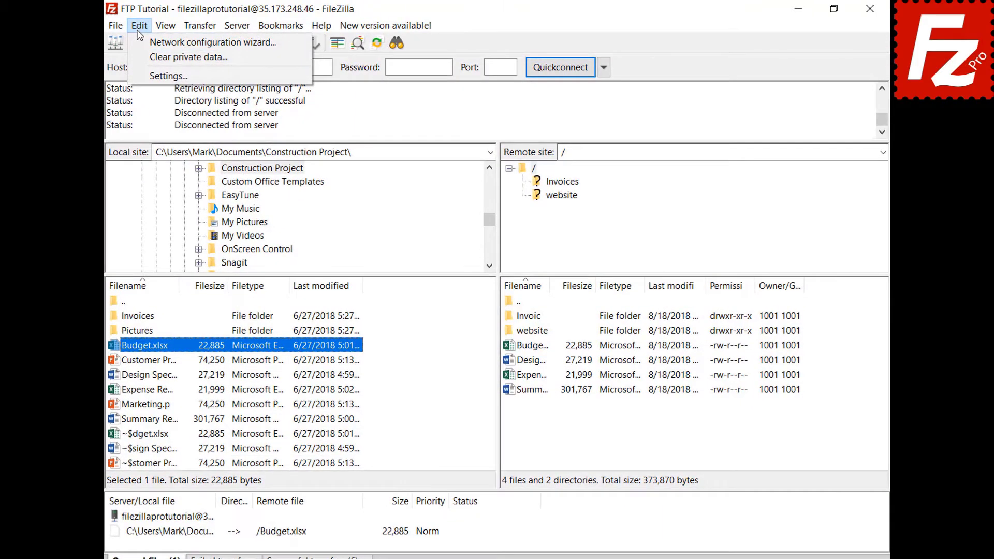
{"action": "left_click", "coordinate": [138, 74]}
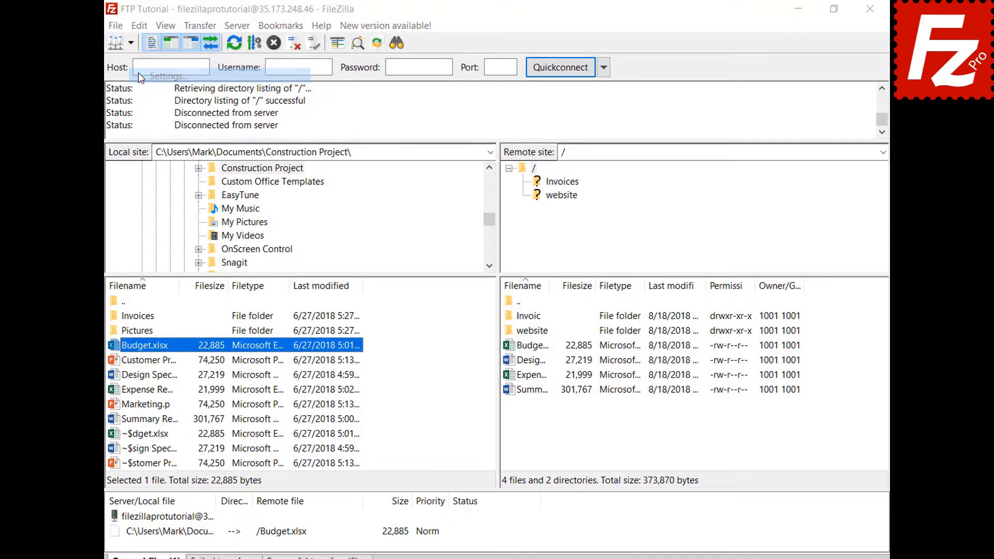
{"action": "left_click", "coordinate": [309, 318]}
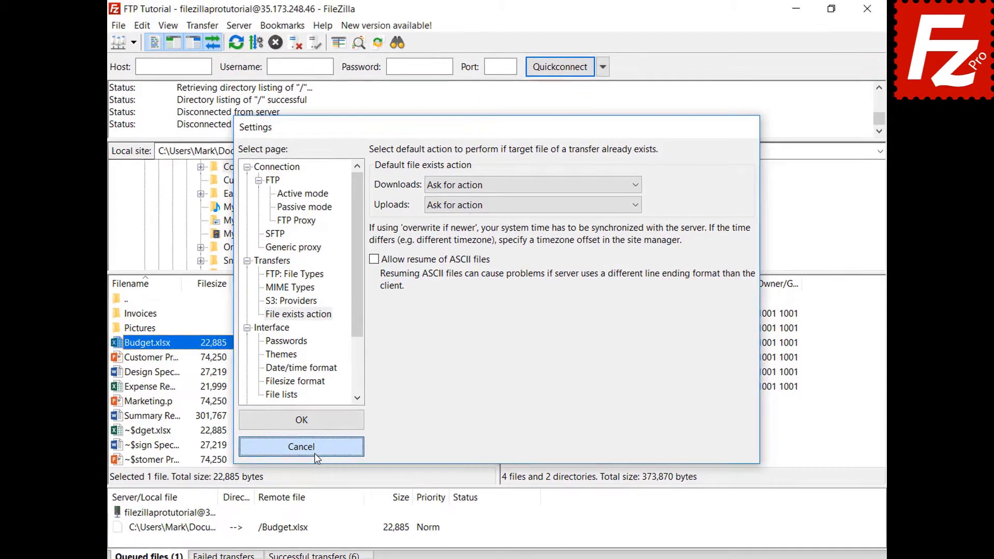
{"action": "left_click", "coordinate": [316, 454]}
- Set the queued Budget.xlsx upload to Overwrite file, then process the queue
{"action": "right_click", "coordinate": [226, 511]}
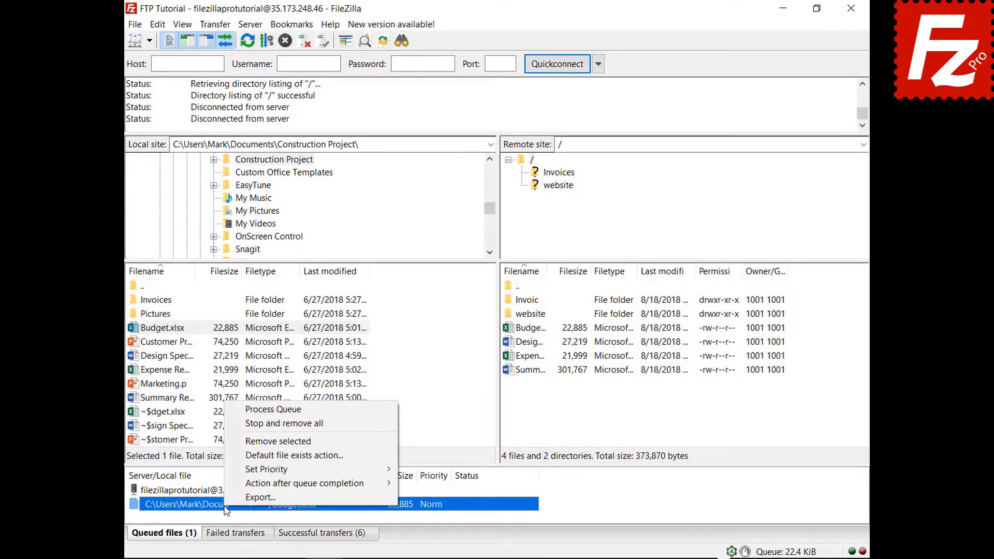
{"action": "left_click", "coordinate": [243, 455]}
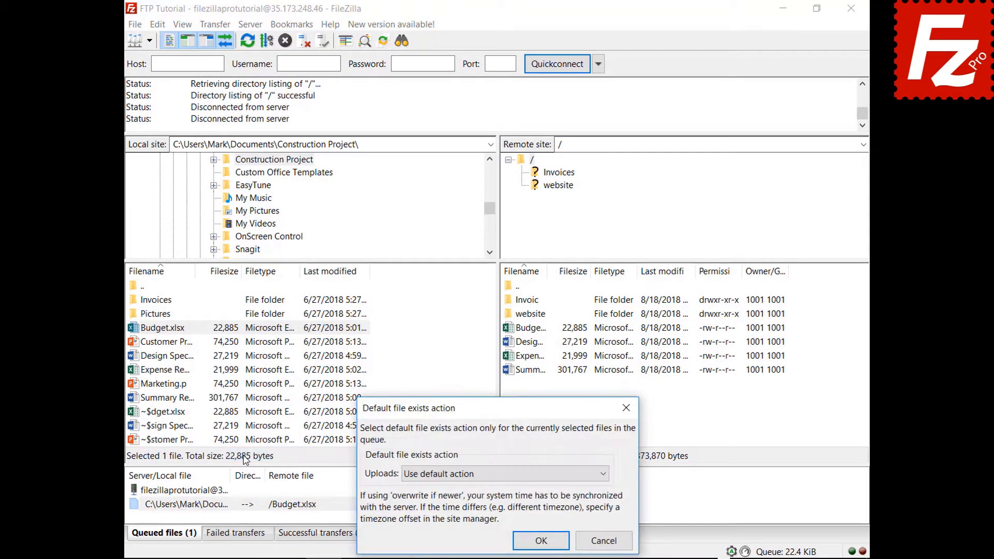
{"action": "left_click", "coordinate": [434, 478]}
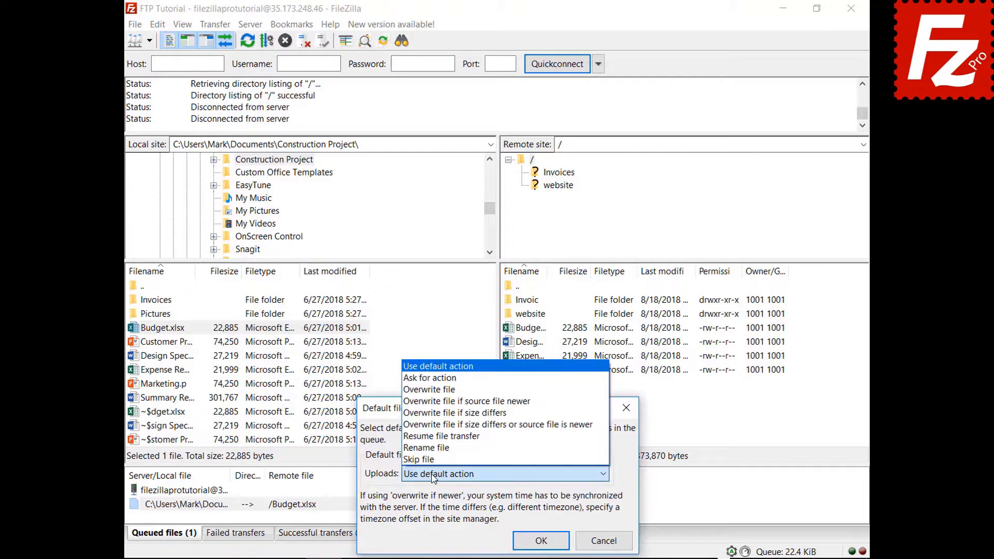
{"action": "left_click", "coordinate": [457, 390]}
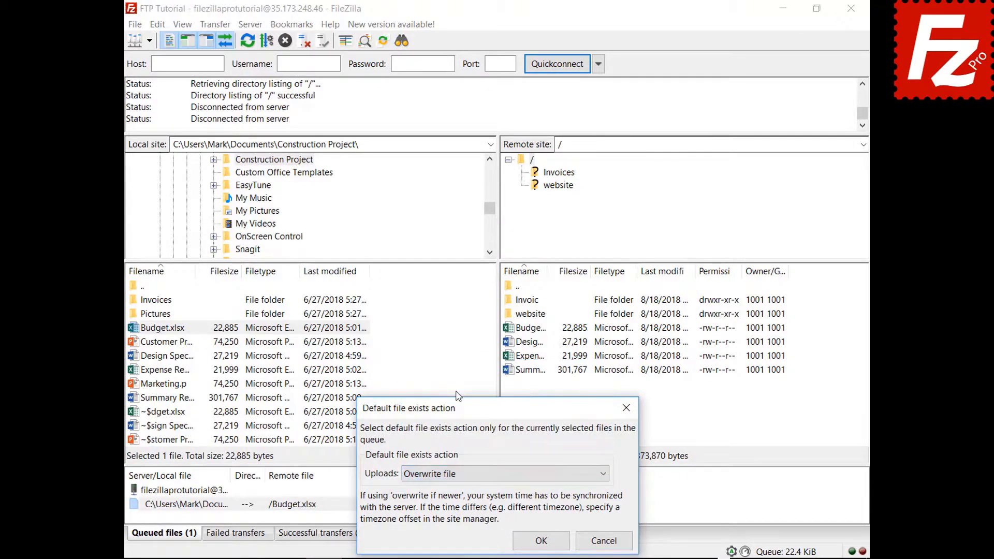
{"action": "left_click", "coordinate": [540, 539]}
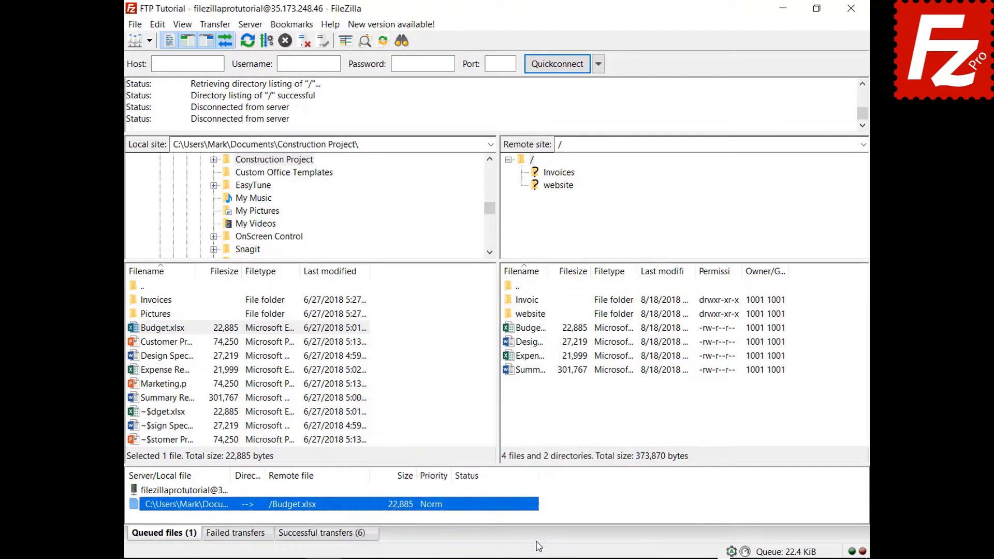
{"action": "right_click", "coordinate": [188, 492]}
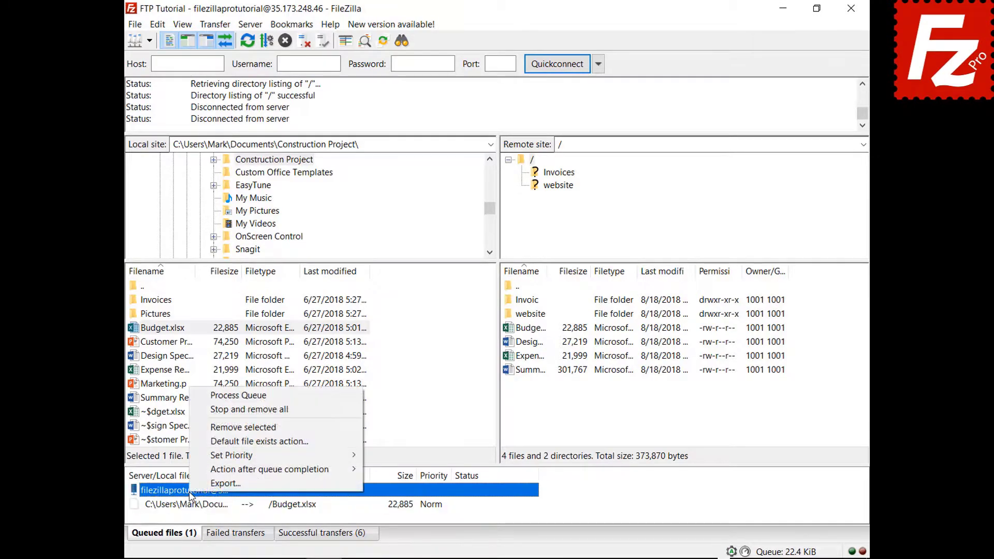
{"action": "left_click", "coordinate": [199, 398]}
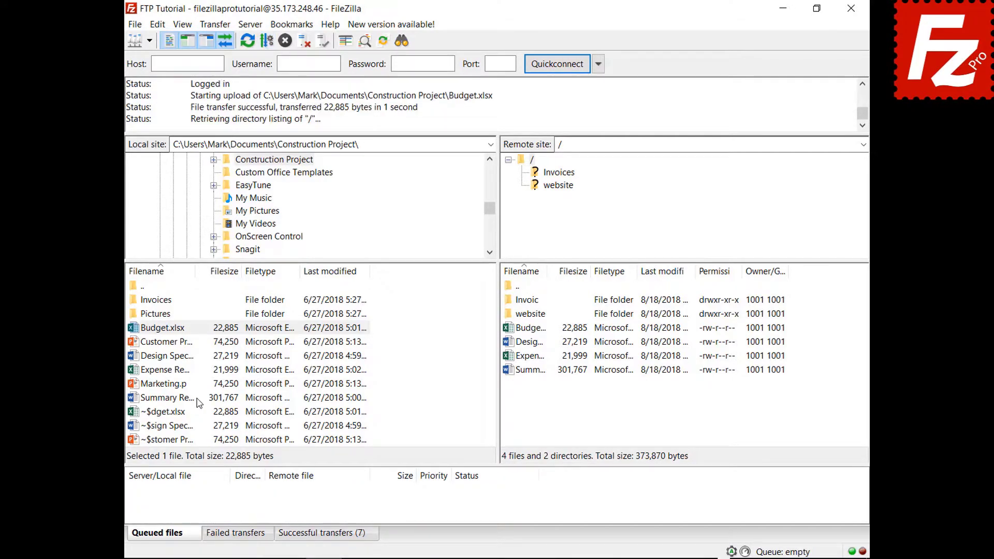
- Queue Marketing.pptx, set Close FileZilla as the action after queue completion, and process the queue
{"action": "right_click", "coordinate": [167, 384]}
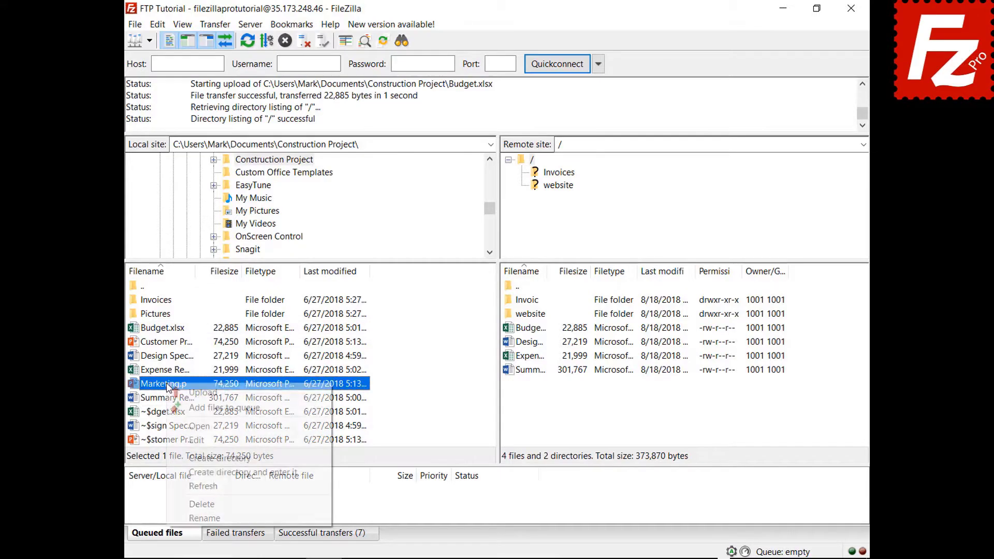
{"action": "left_click", "coordinate": [190, 407]}
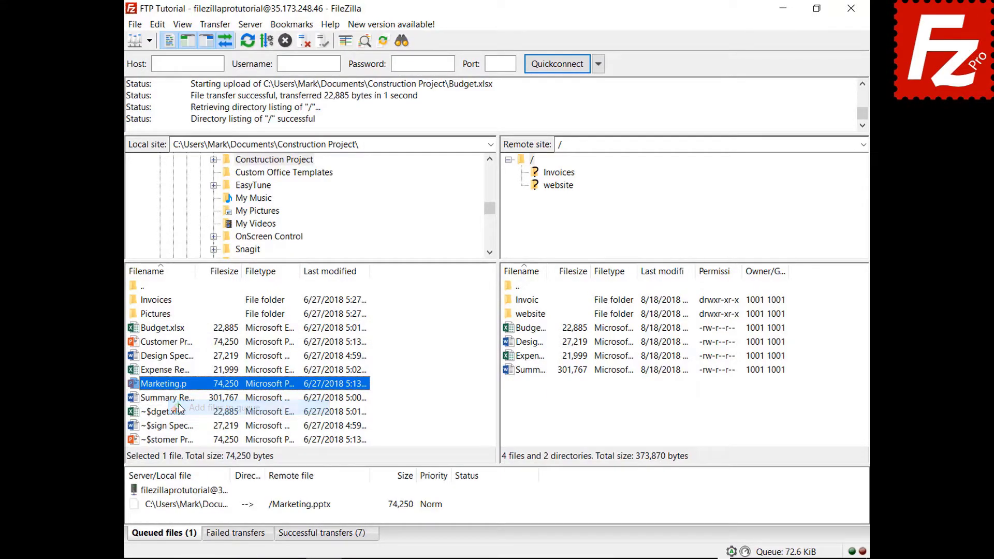
{"action": "right_click", "coordinate": [198, 511]}
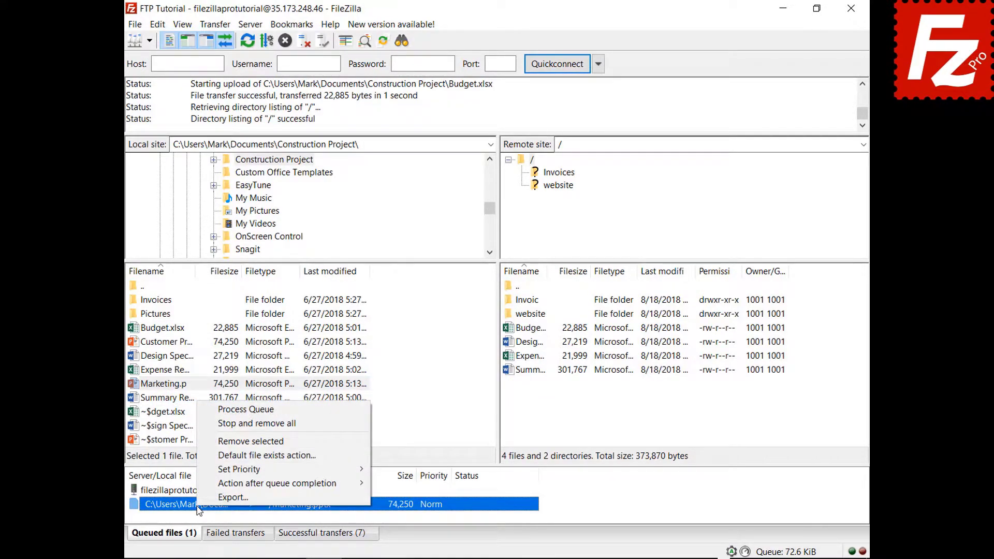
{"action": "mouse_move", "coordinate": [201, 485]}
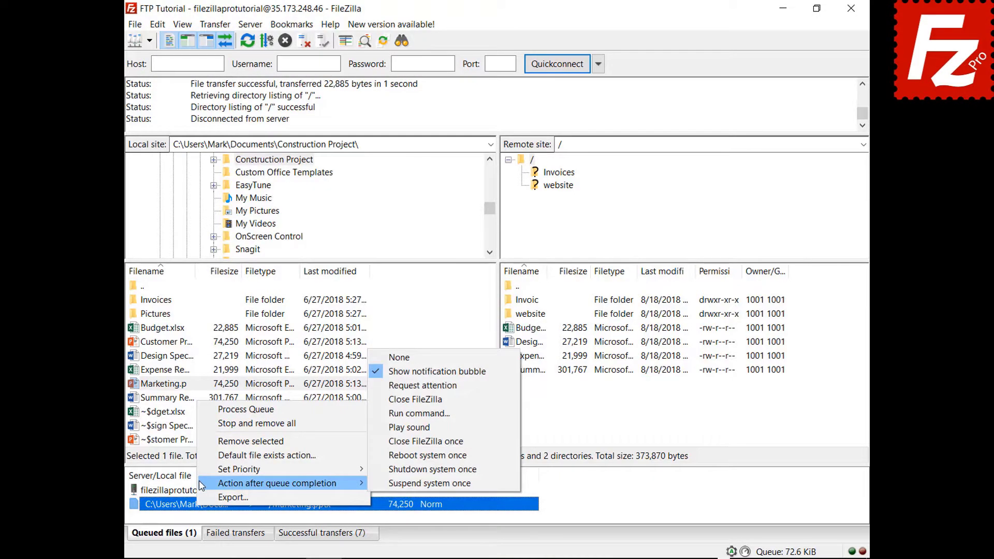
{"action": "left_click", "coordinate": [385, 400]}
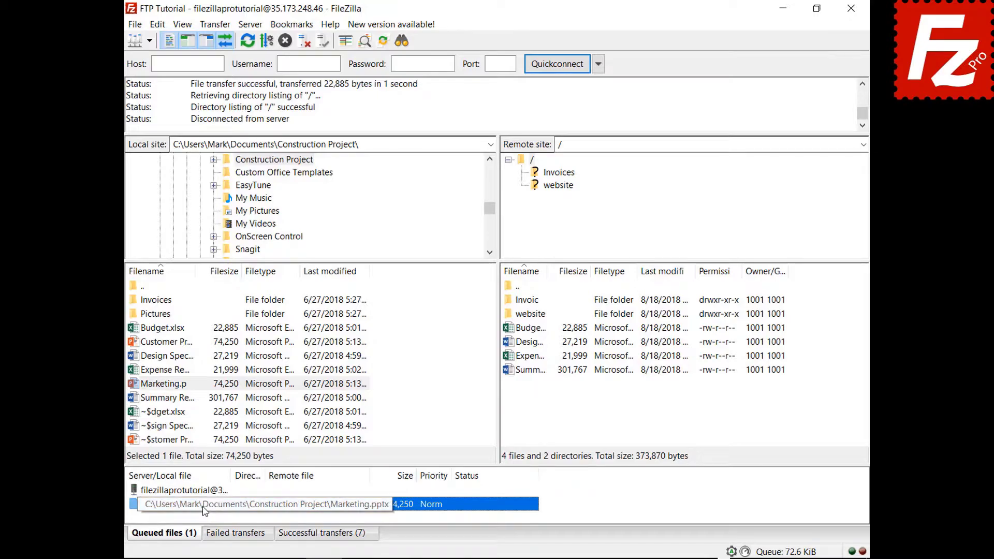
{"action": "right_click", "coordinate": [205, 491]}
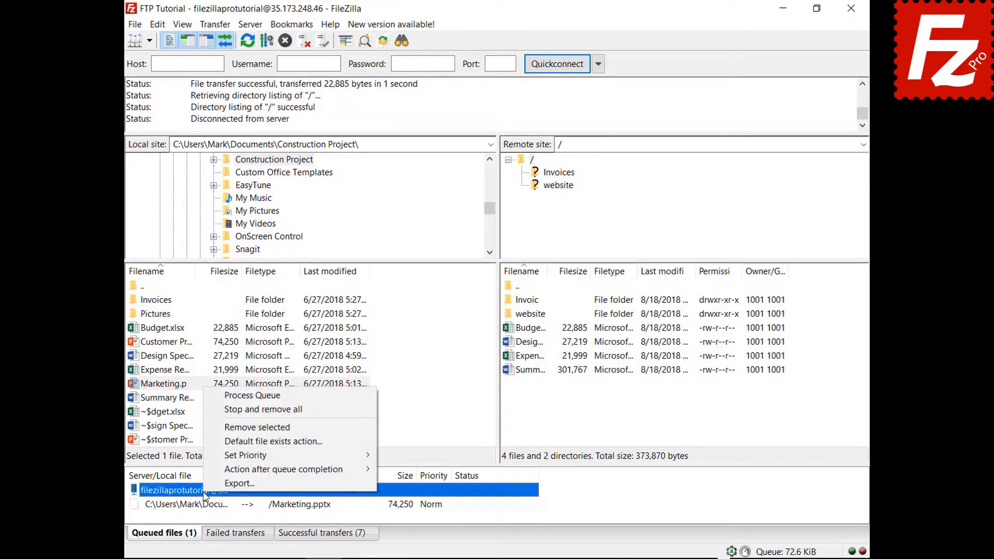
{"action": "left_click", "coordinate": [236, 396]}
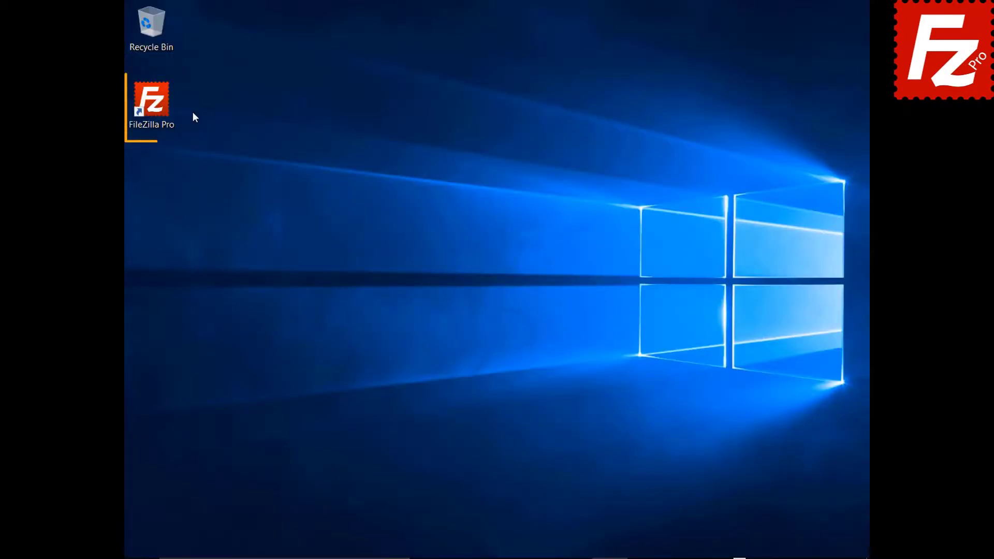
- Relaunch FileZilla Pro, connect to FTP Tutorial, and add the Pictures folder to the queue
{"action": "double_click", "coordinate": [156, 106]}
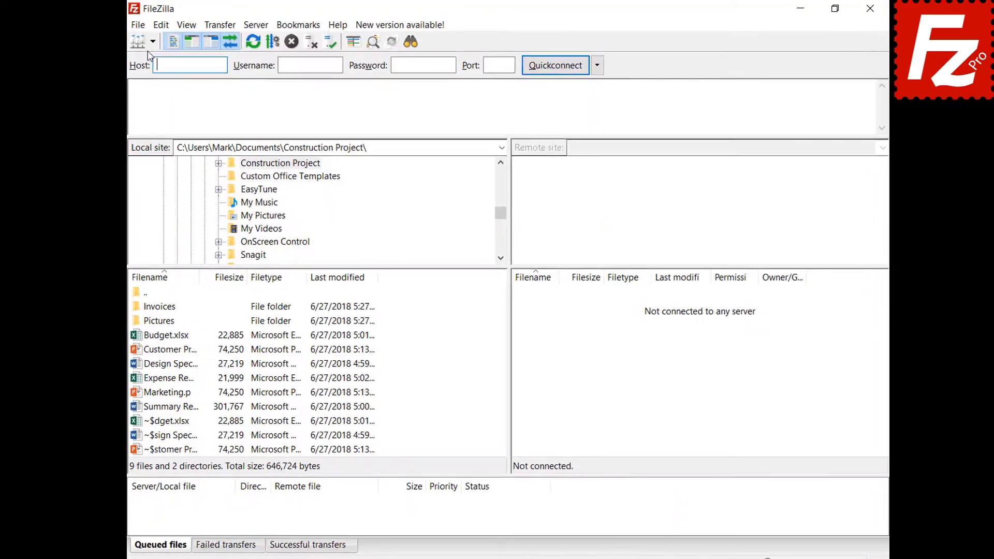
{"action": "left_click", "coordinate": [152, 43]}
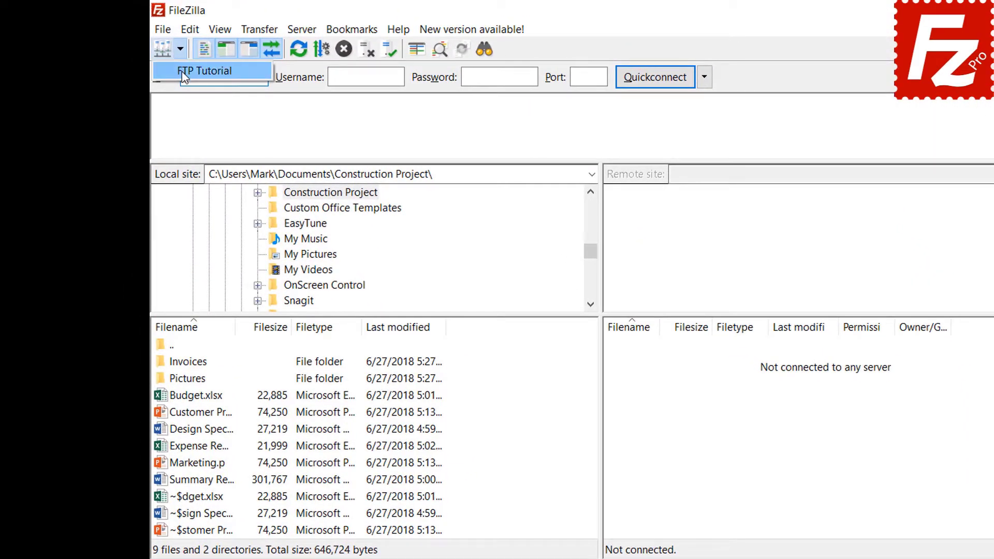
{"action": "left_click", "coordinate": [180, 71]}
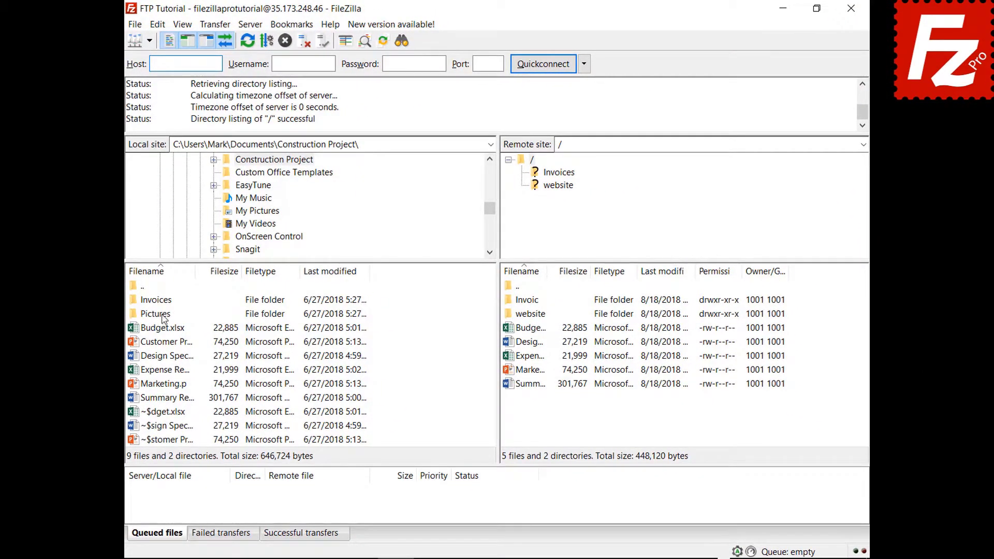
{"action": "right_click", "coordinate": [163, 317]}
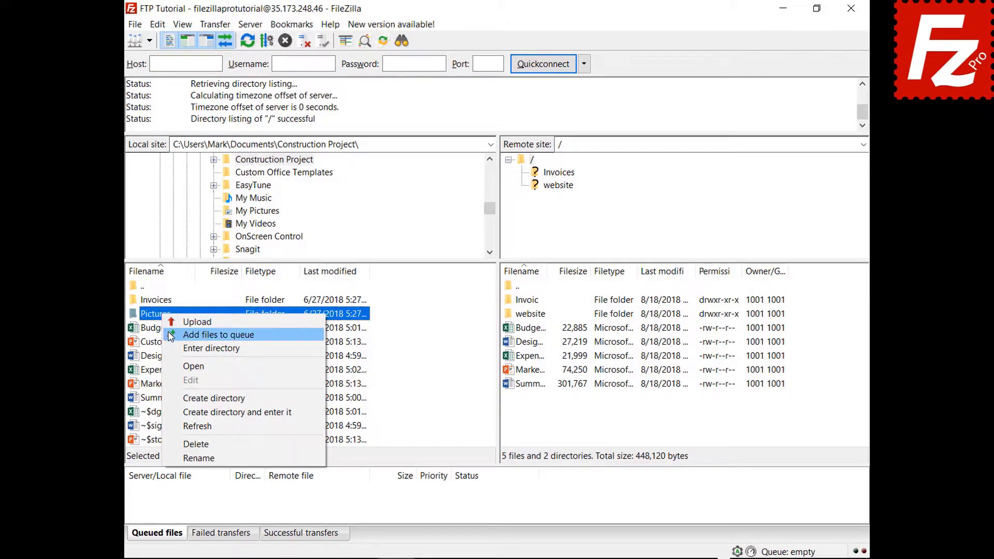
{"action": "left_click", "coordinate": [212, 335]}
- Close and reopen FileZilla, then process the restored queue to upload Pictures
{"action": "left_click", "coordinate": [850, 9]}
{"action": "left_click", "coordinate": [170, 110]}
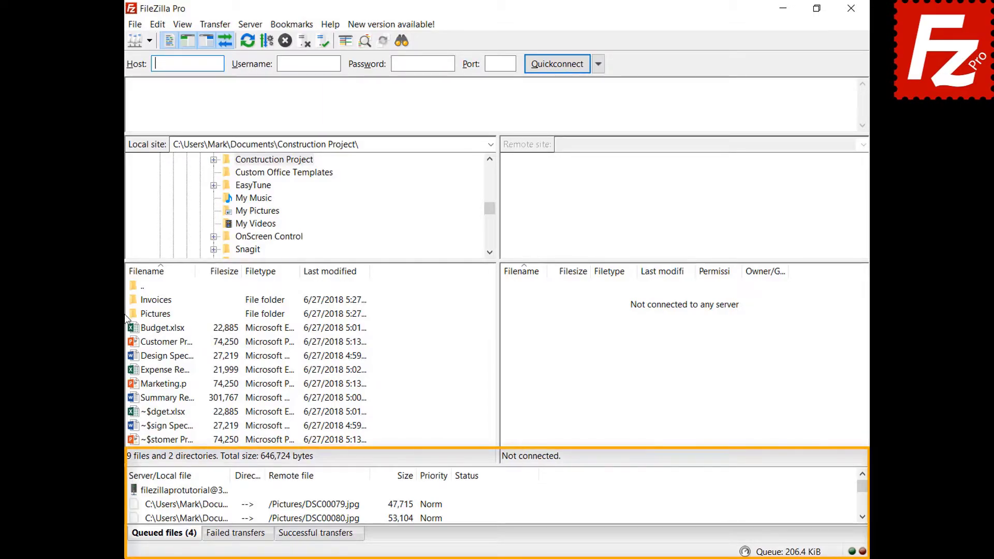
{"action": "right_click", "coordinate": [197, 492]}
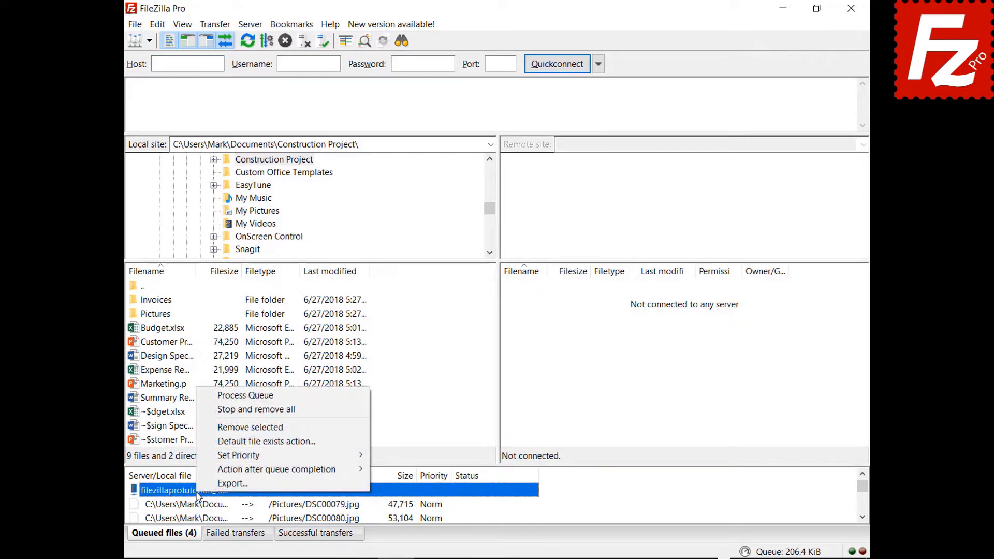
{"action": "left_click", "coordinate": [219, 396]}
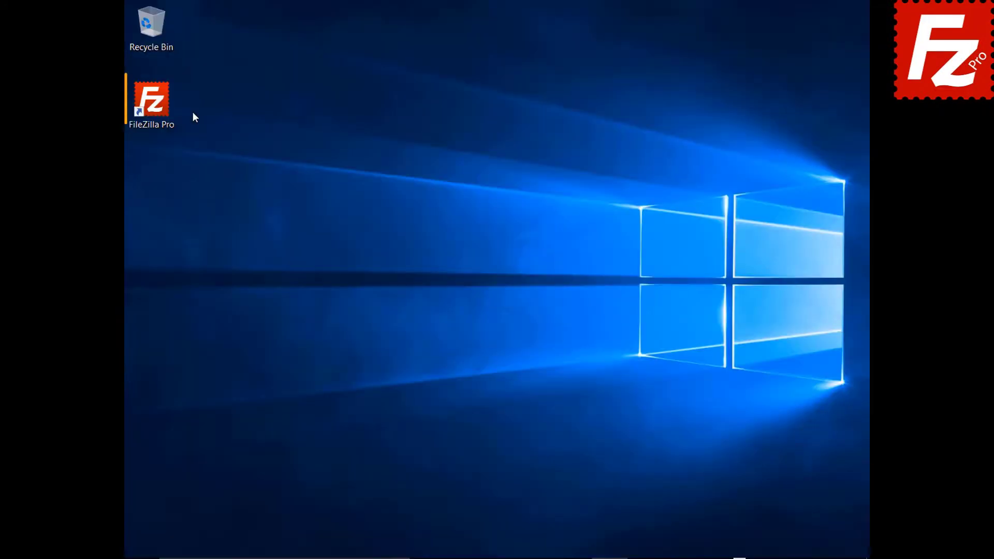
- Reconnect to FTP Tutorial, queue Marketing.pptx again, and choose Stop and remove all
{"action": "double_click", "coordinate": [162, 109]}
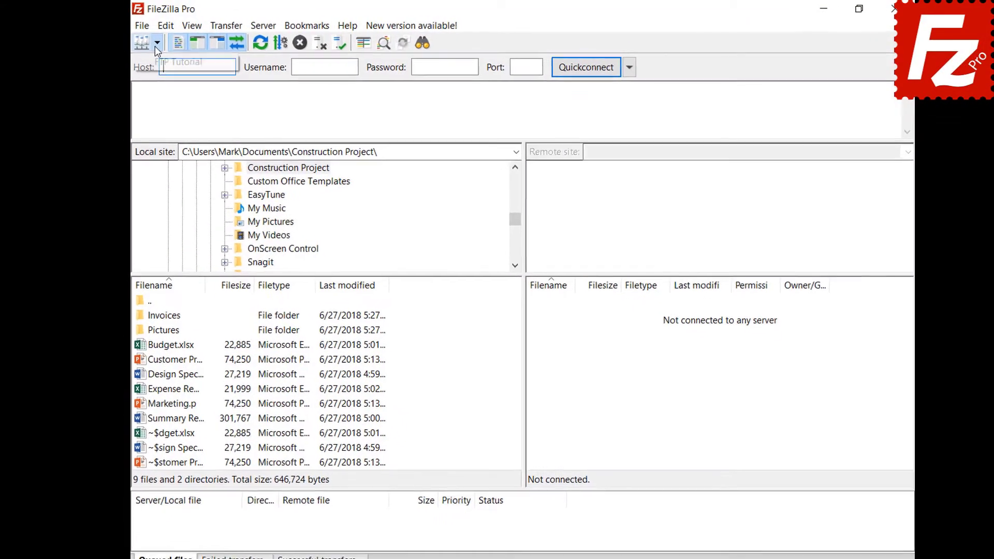
{"action": "left_click", "coordinate": [176, 61]}
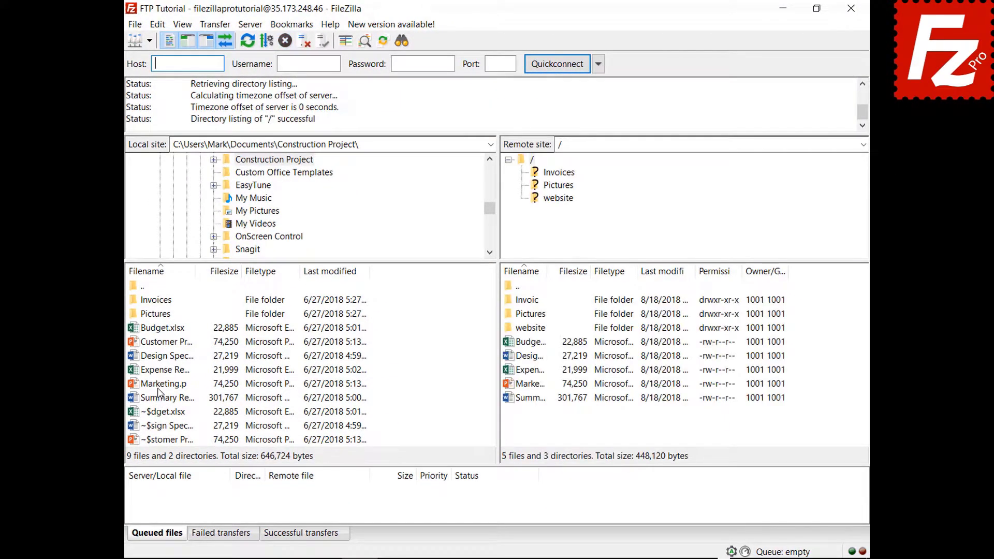
{"action": "left_click", "coordinate": [161, 384]}
{"action": "right_click", "coordinate": [161, 385]}
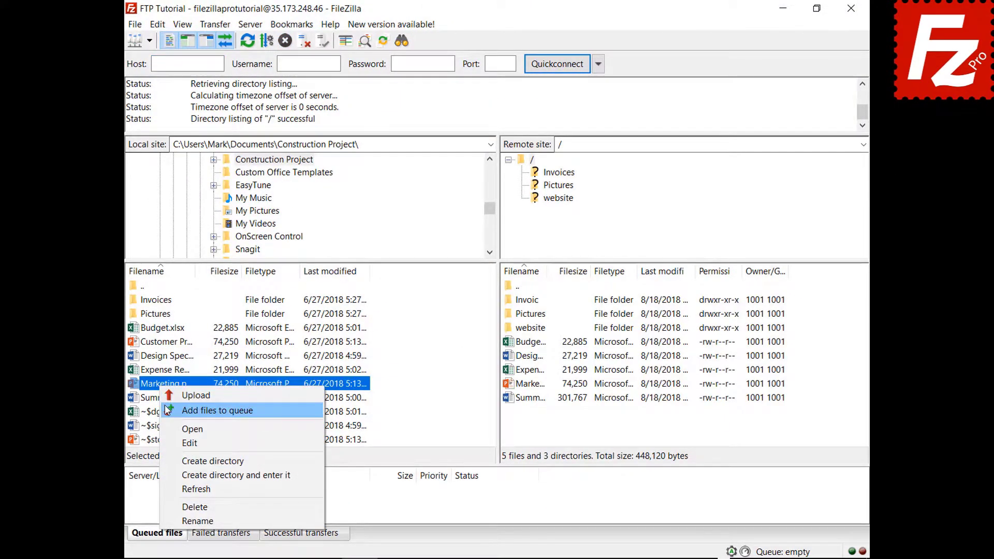
{"action": "left_click", "coordinate": [167, 410]}
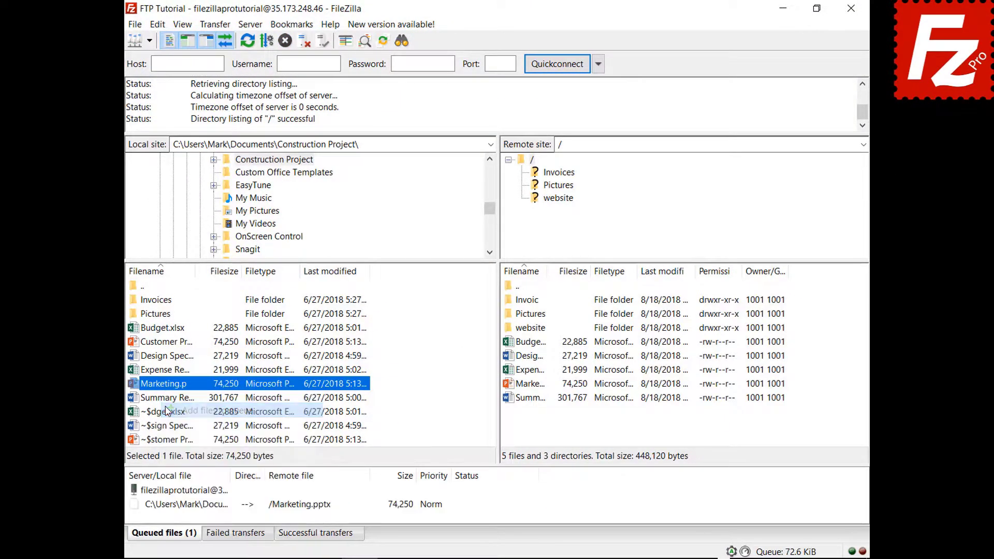
{"action": "right_click", "coordinate": [198, 504]}
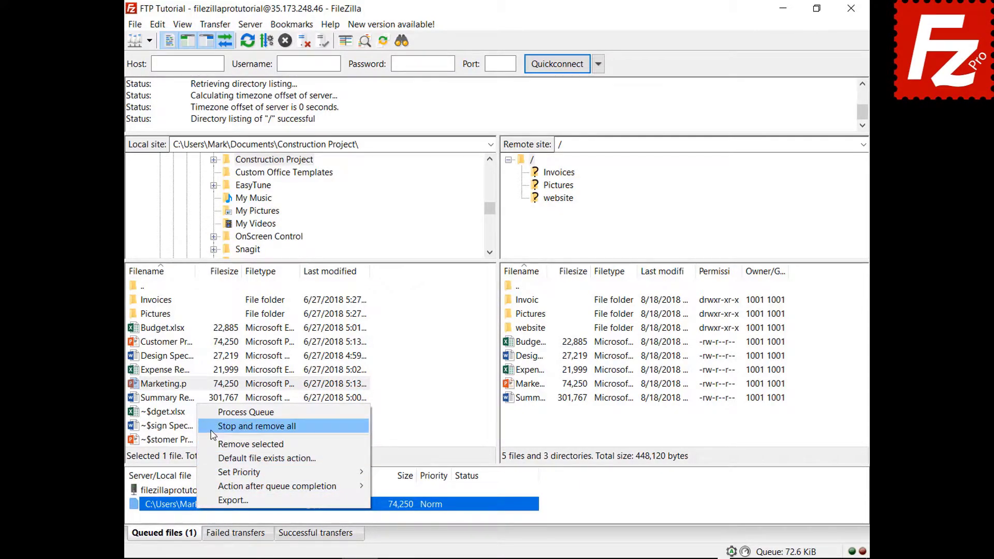
{"action": "left_click", "coordinate": [259, 426]}
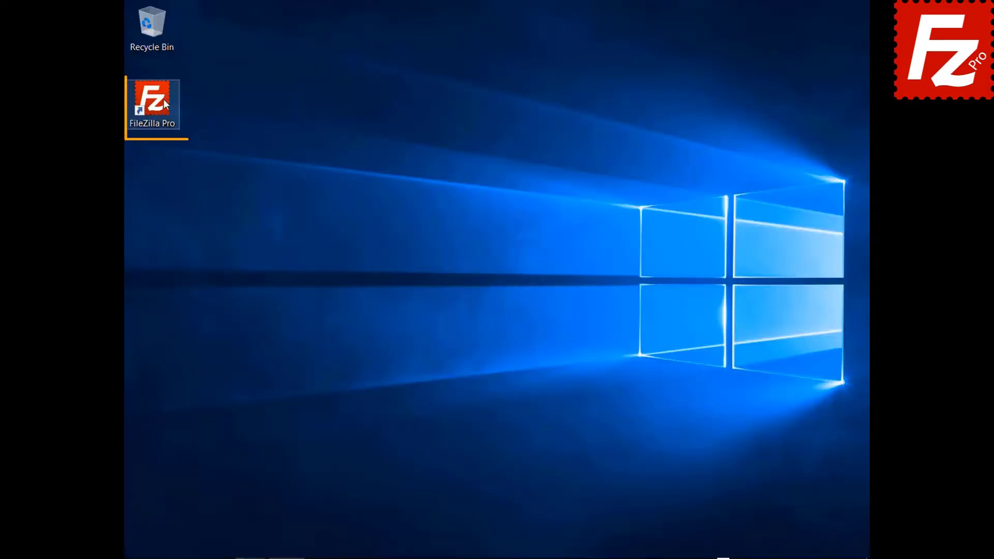
- Launch FileZilla Pro and connect to the saved FTP Tutorial site
{"action": "double_click", "coordinate": [163, 102]}
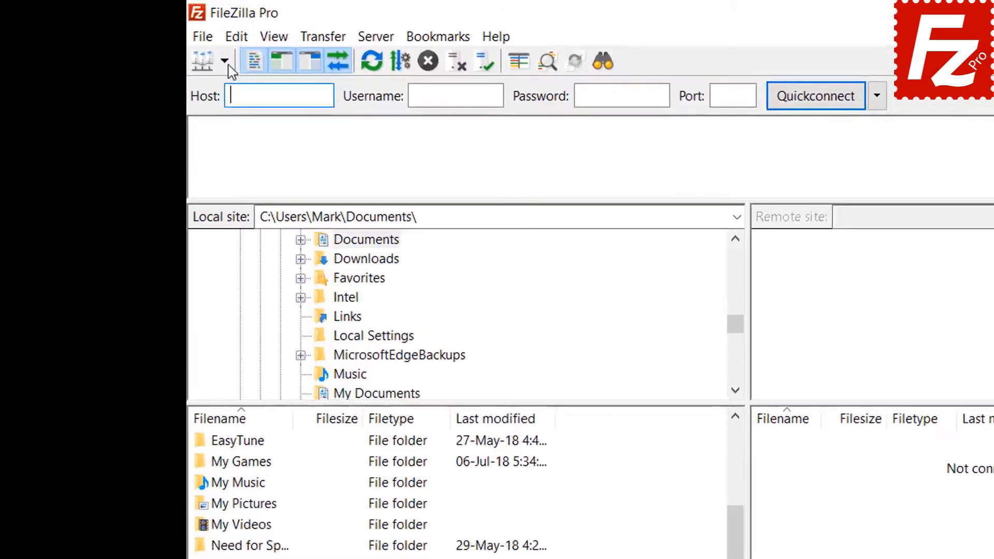
{"action": "left_click", "coordinate": [149, 40]}
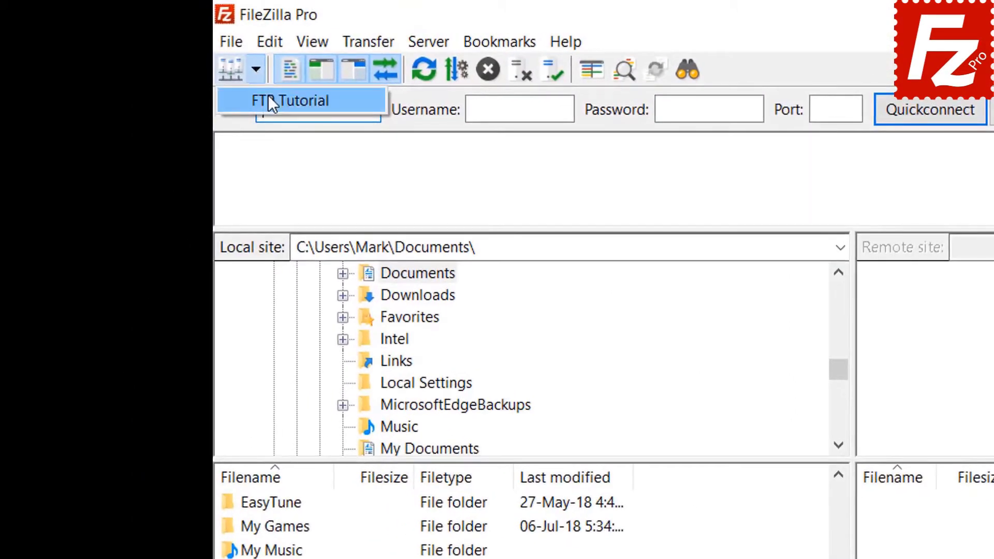
{"action": "left_click", "coordinate": [269, 98]}
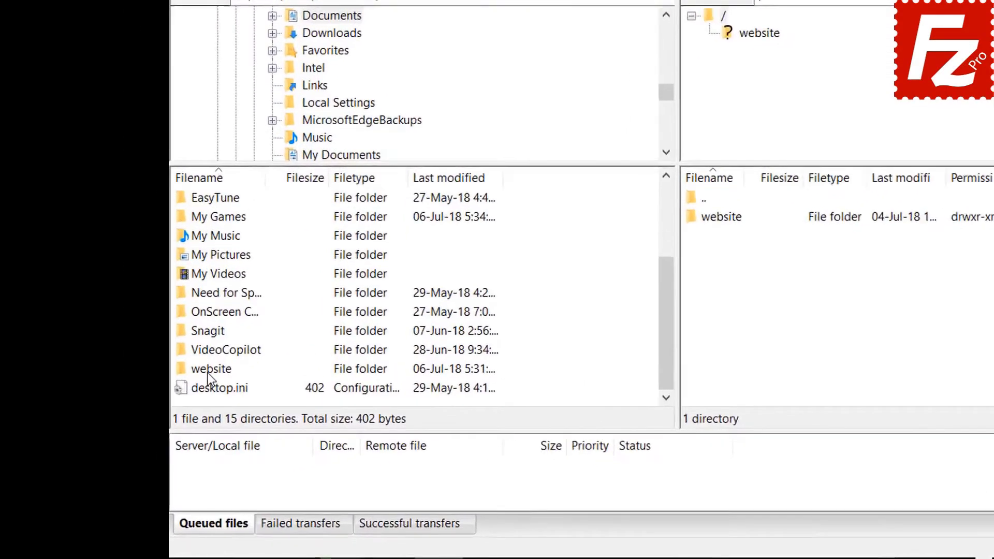
- Open the website folder both locally and on the remote server
{"action": "double_click", "coordinate": [160, 414]}
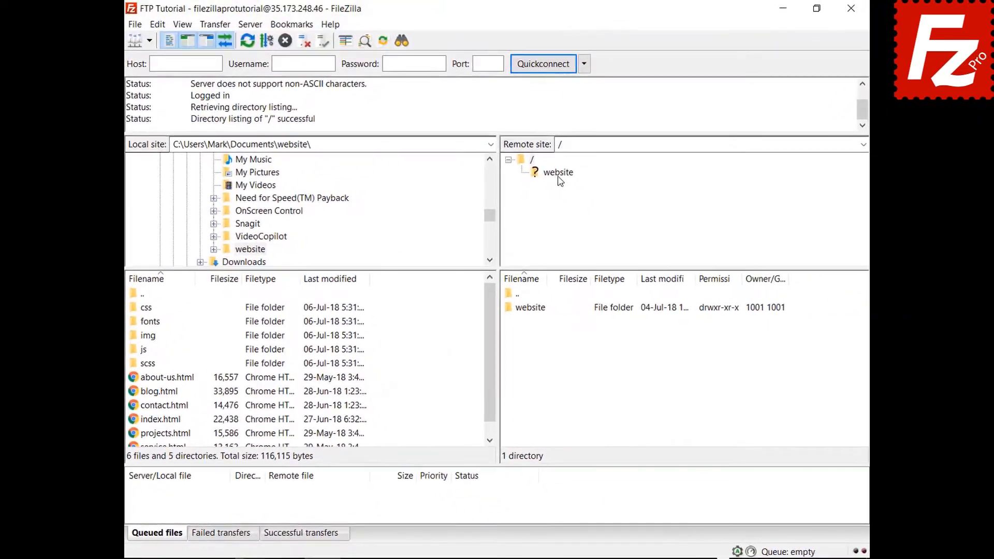
{"action": "left_click", "coordinate": [734, 57]}
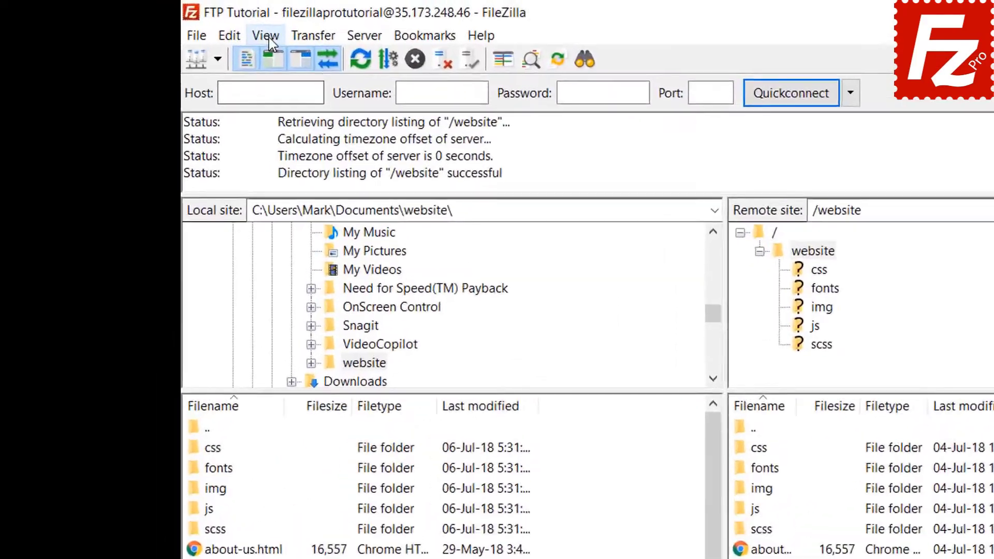
{"action": "left_click", "coordinate": [183, 25]}
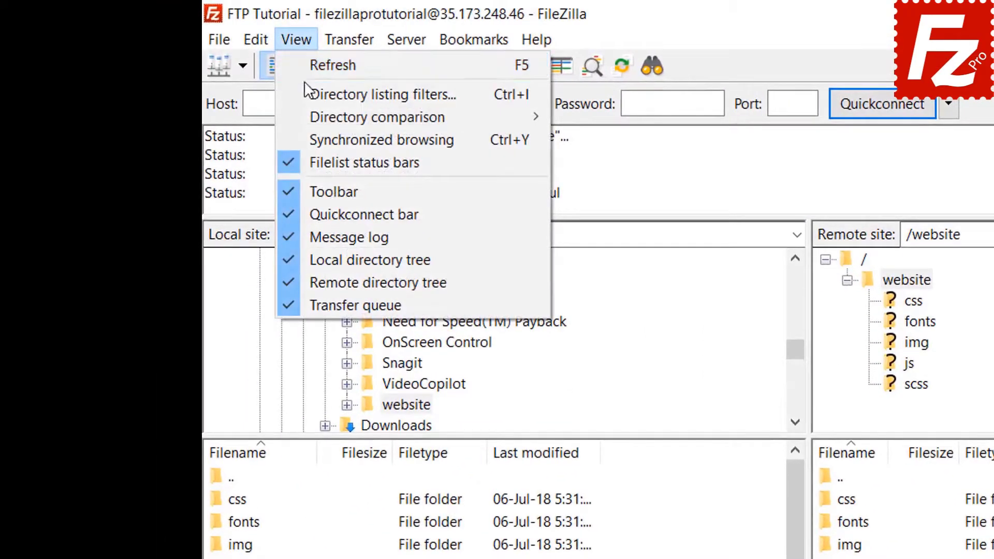
- Enable directory comparison between the local and remote website folders
{"action": "mouse_move", "coordinate": [337, 116]}
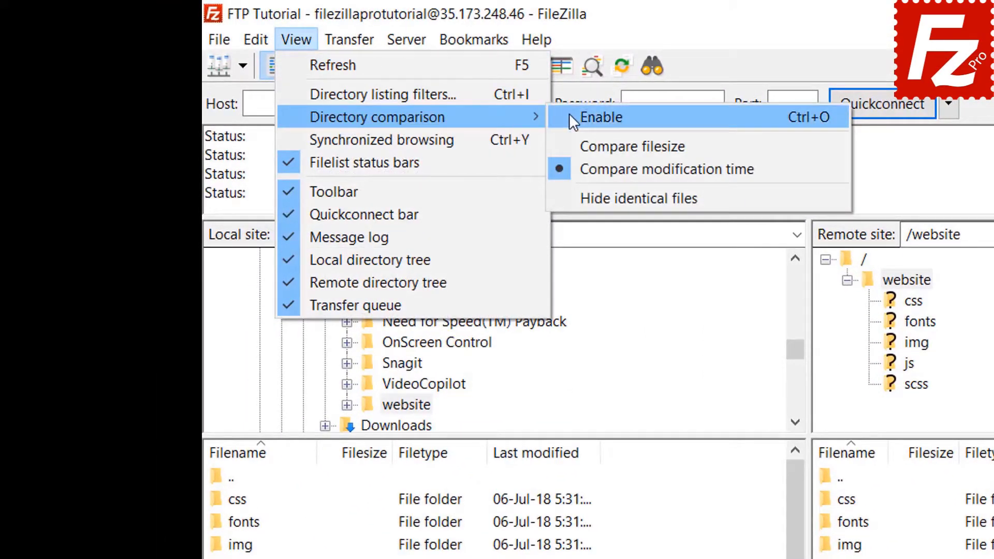
{"action": "left_click", "coordinate": [569, 115]}
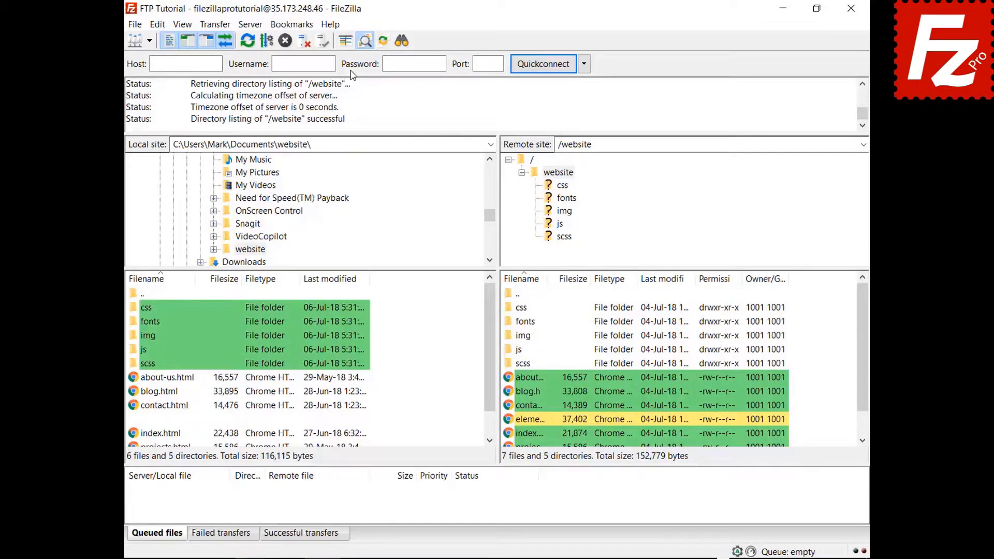
{"action": "left_click_drag", "start_coordinate": [492, 331], "coordinate": [489, 377]}
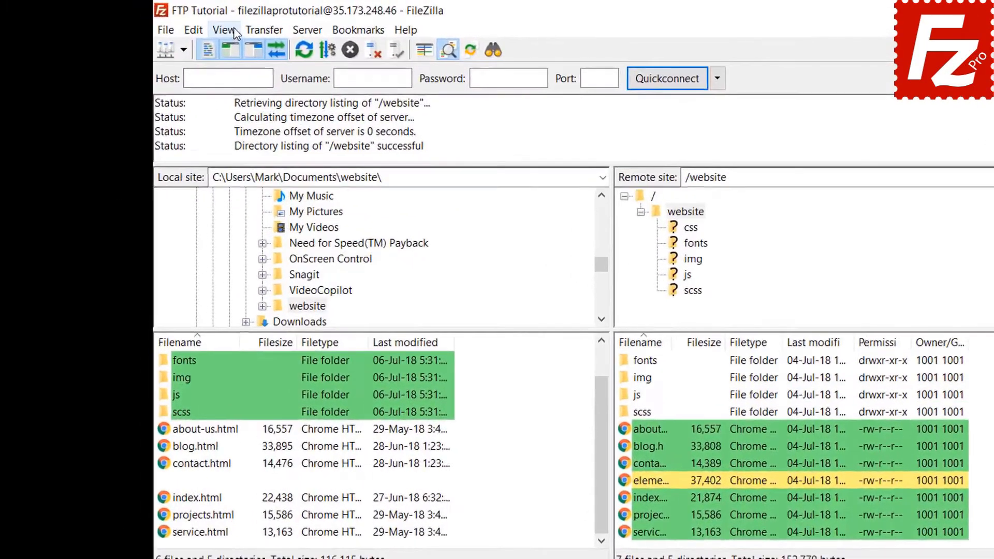
- Switch the directory comparison to compare file size instead of modification time
{"action": "left_click", "coordinate": [182, 24]}
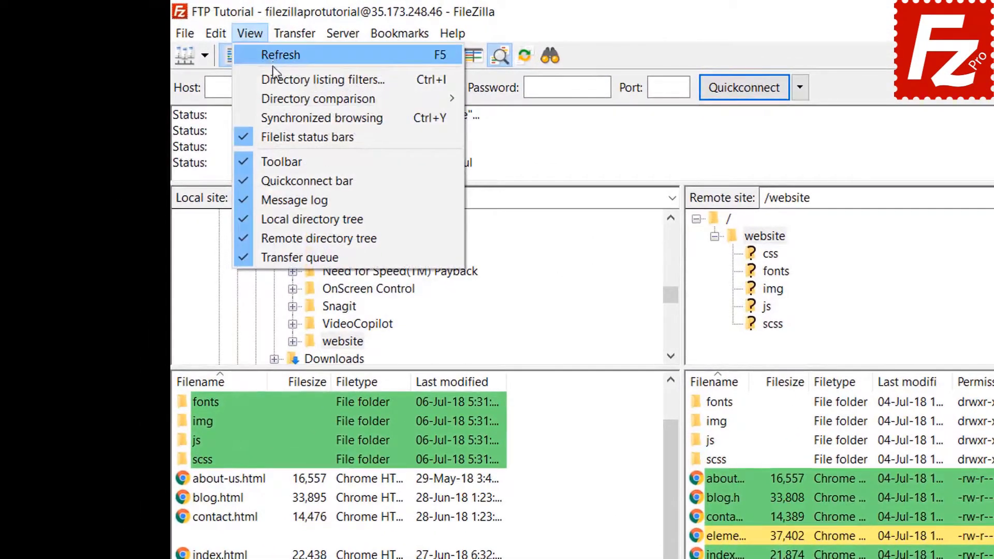
{"action": "mouse_move", "coordinate": [278, 95]}
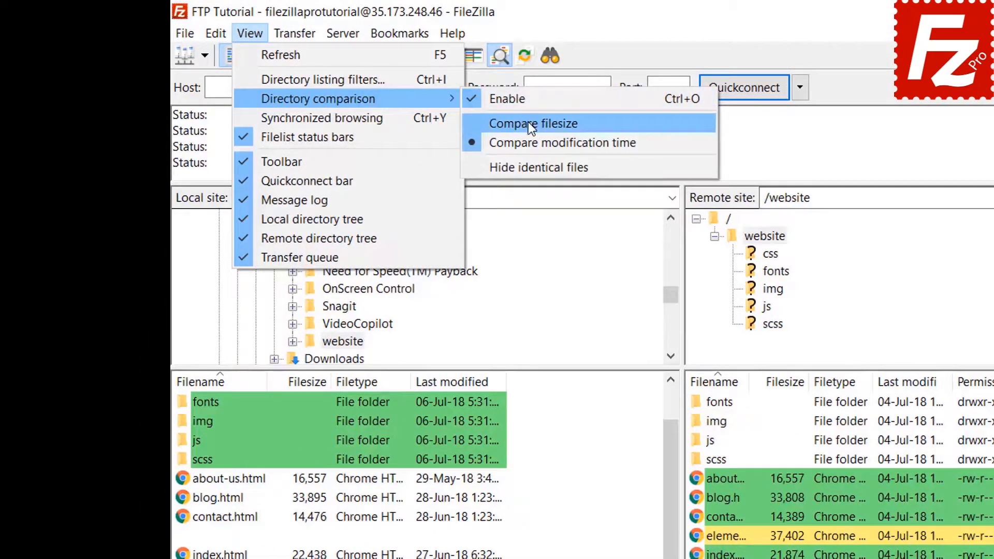
{"action": "left_click", "coordinate": [528, 122]}
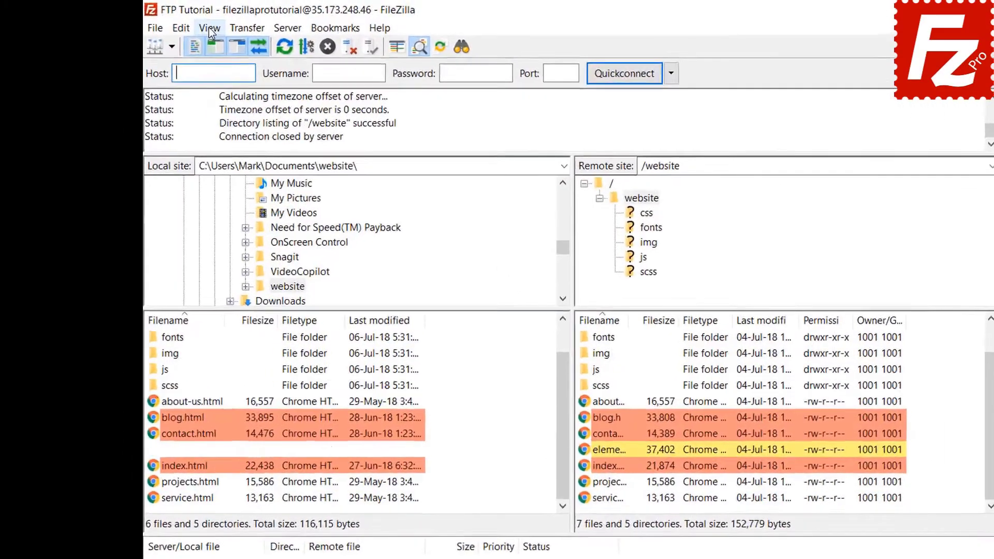
{"action": "left_click", "coordinate": [182, 24]}
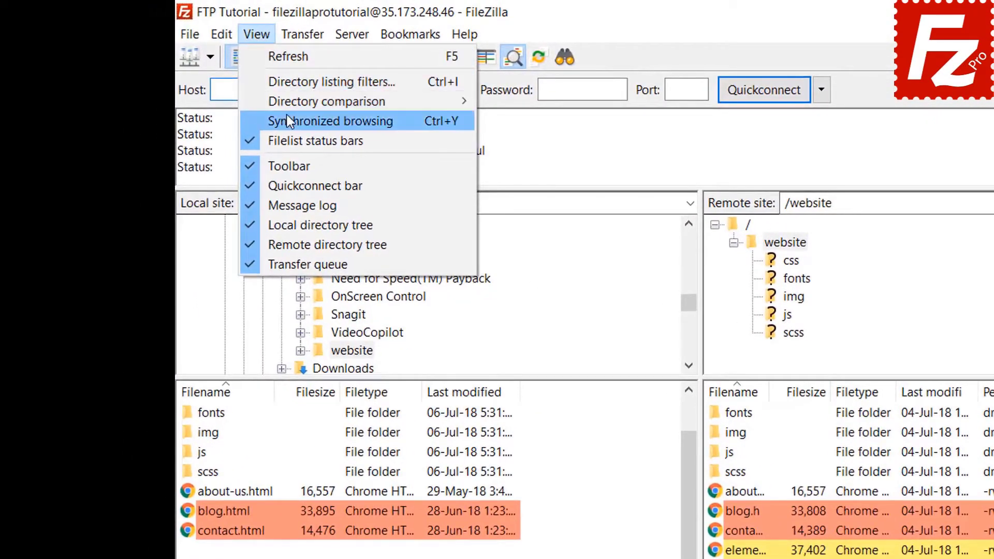
- Enable synchronized browsing, then open the local css folder and the remote img folder
{"action": "left_click", "coordinate": [287, 115]}
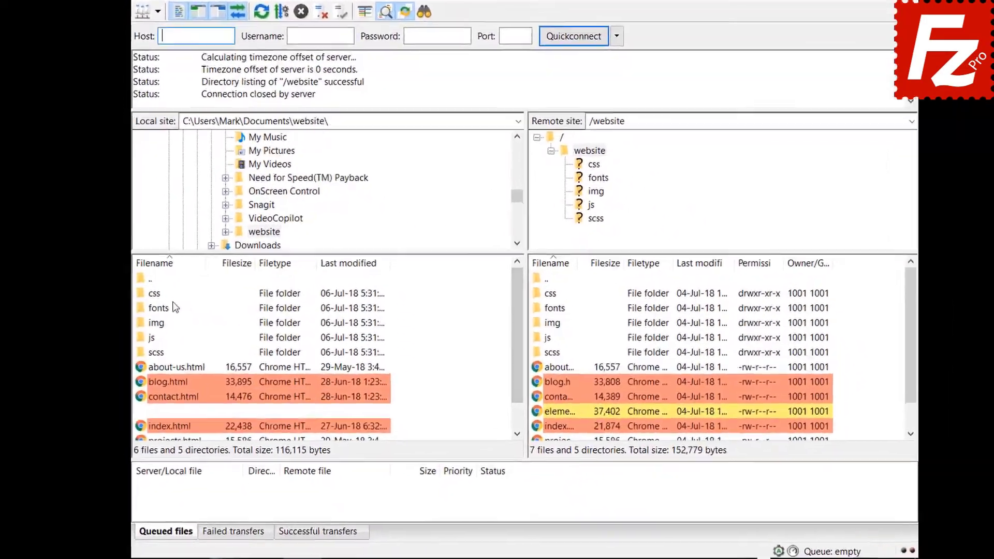
{"action": "left_click", "coordinate": [153, 297]}
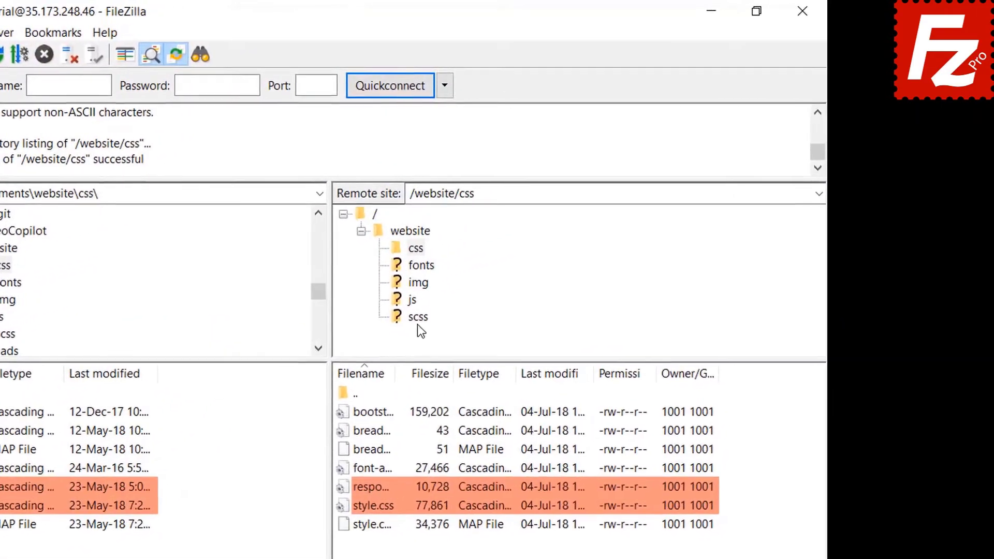
{"action": "left_click", "coordinate": [419, 282]}
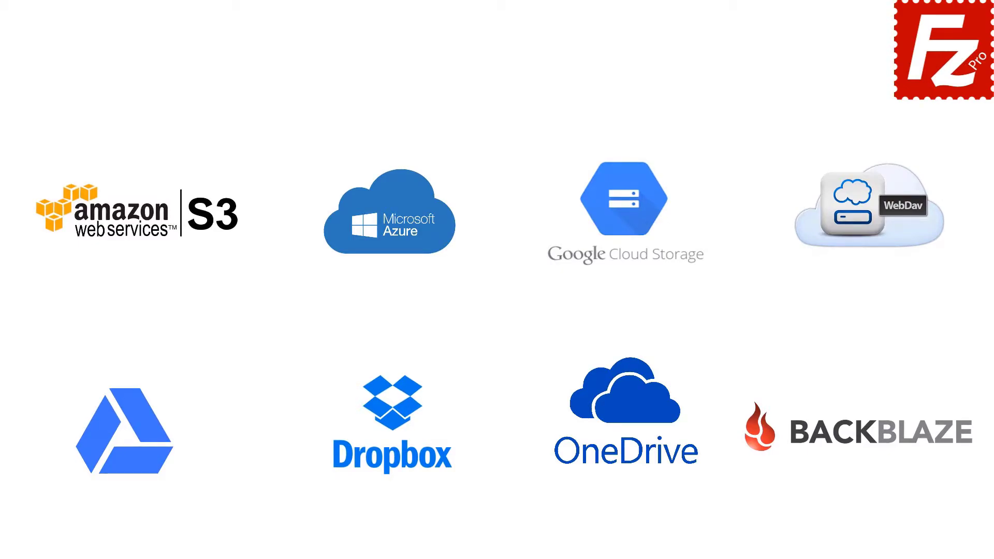
- Launch FileZilla Pro, connect to FTP Tutorial, and open Construction Project on both sides
{"action": "double_click", "coordinate": [158, 104]}
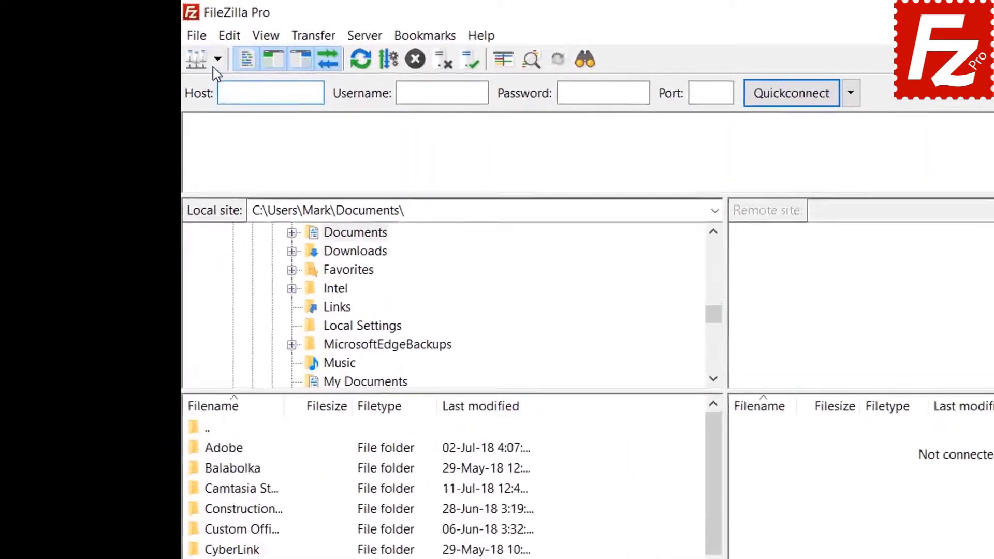
{"action": "left_click", "coordinate": [150, 41]}
{"action": "left_click", "coordinate": [154, 54]}
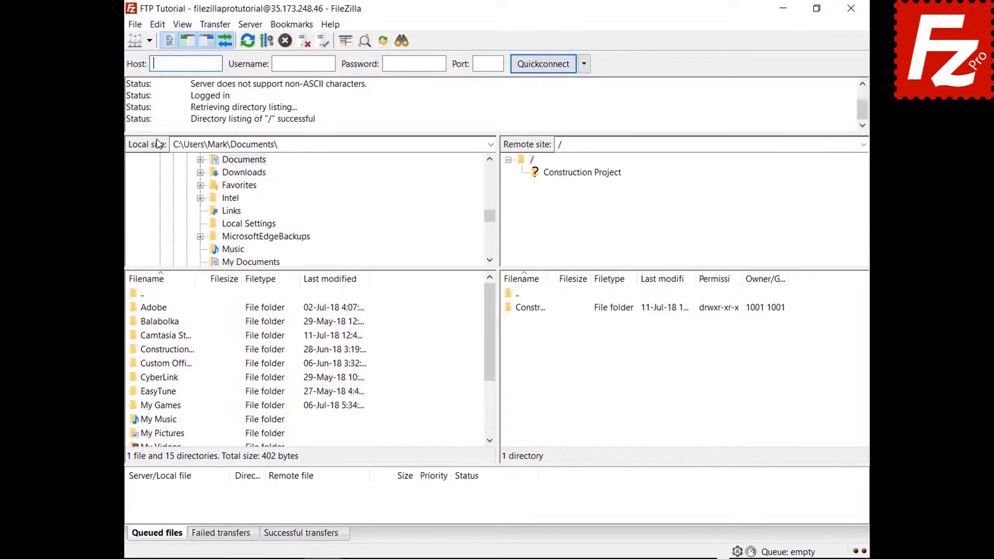
{"action": "double_click", "coordinate": [180, 350]}
{"action": "double_click", "coordinate": [542, 310]}
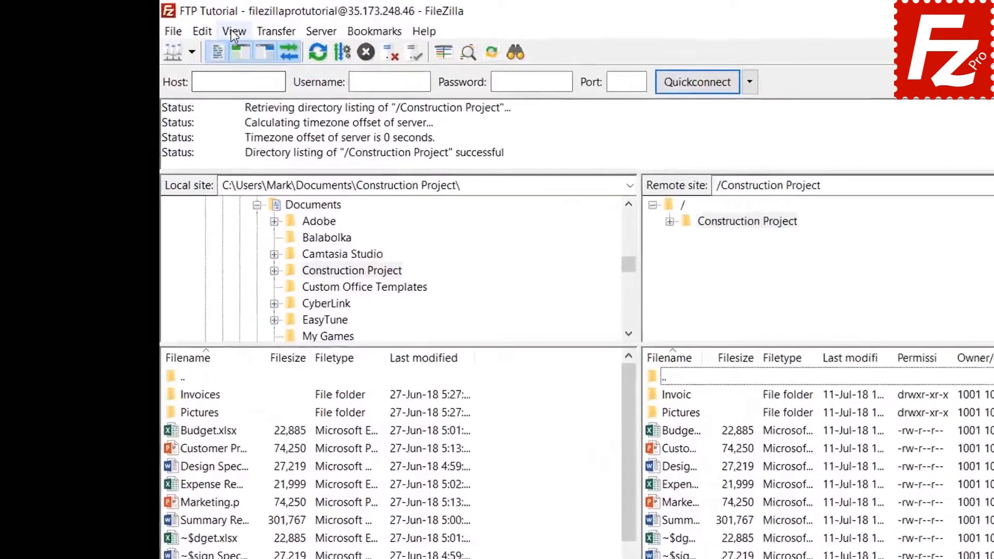
- Open the directory listing filters and go to the filter rule editor
{"action": "left_click", "coordinate": [182, 24]}
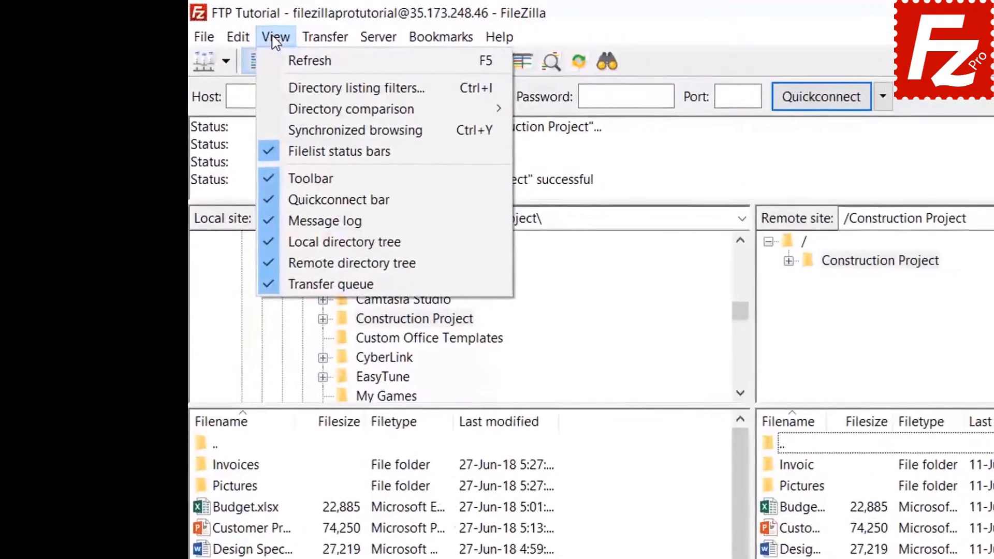
{"action": "left_click", "coordinate": [284, 88]}
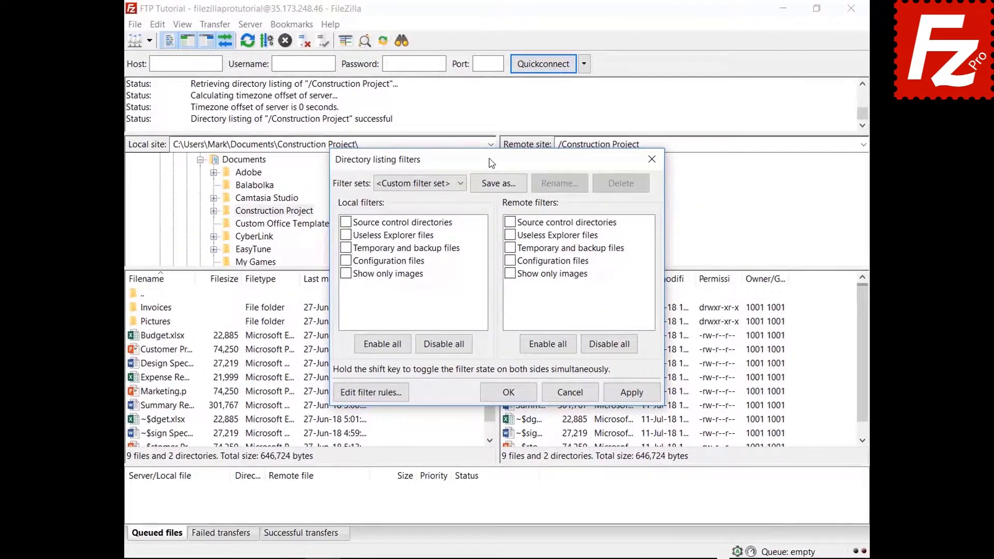
{"action": "left_click_drag", "start_coordinate": [491, 163], "coordinate": [489, 39]}
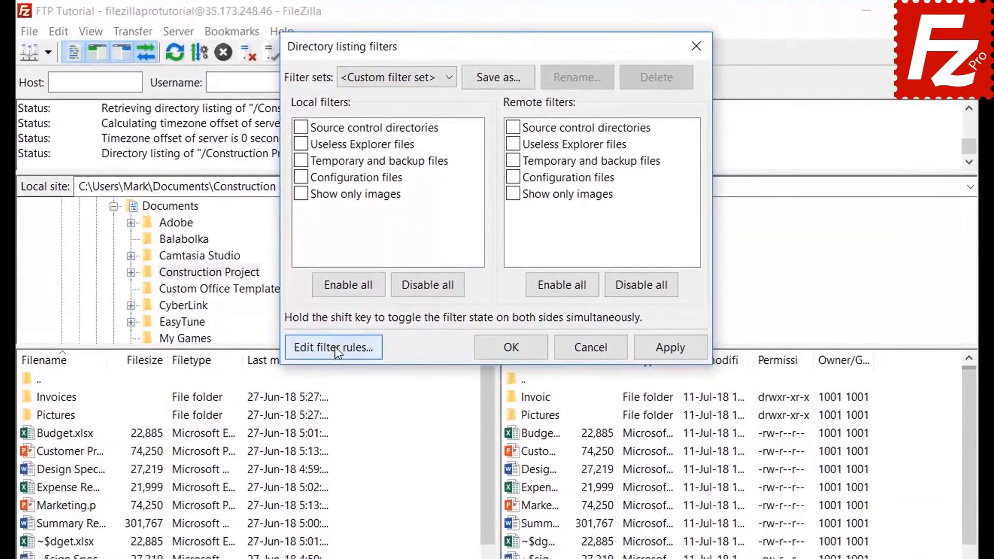
{"action": "left_click", "coordinate": [369, 268]}
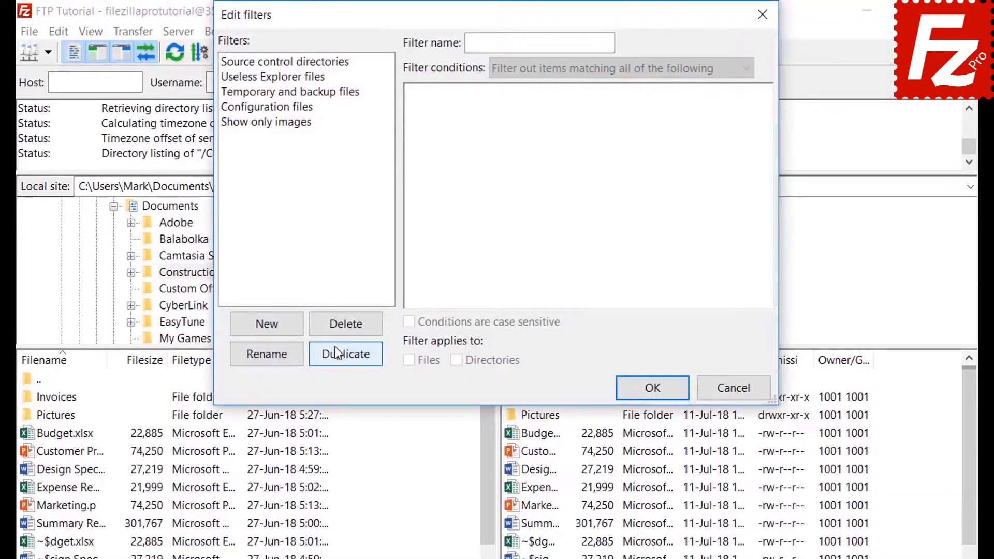
- Create a new filter rule named 'Microsoft Office Temporaries'
{"action": "left_click", "coordinate": [283, 328]}
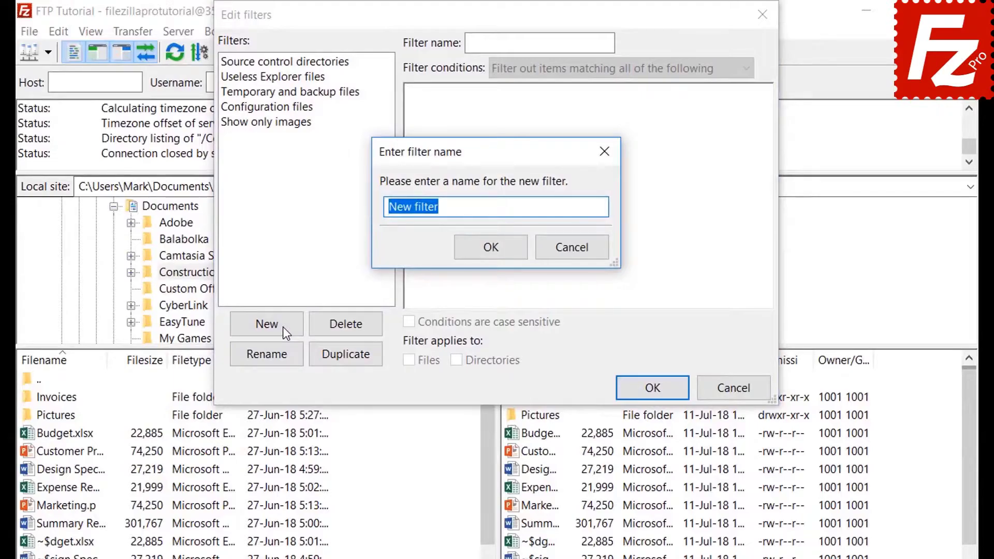
{"action": "key", "text": "BackSpace"}
{"action": "type", "text": "Microsoft Office Temporaries"}
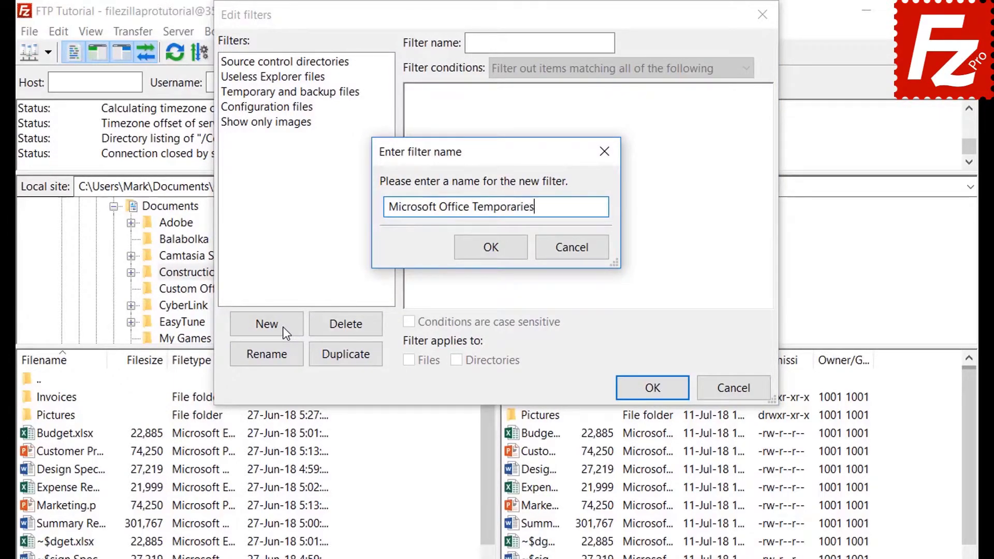
- Confirm the filter name and try the file size and attribute condition options
{"action": "left_click", "coordinate": [495, 249]}
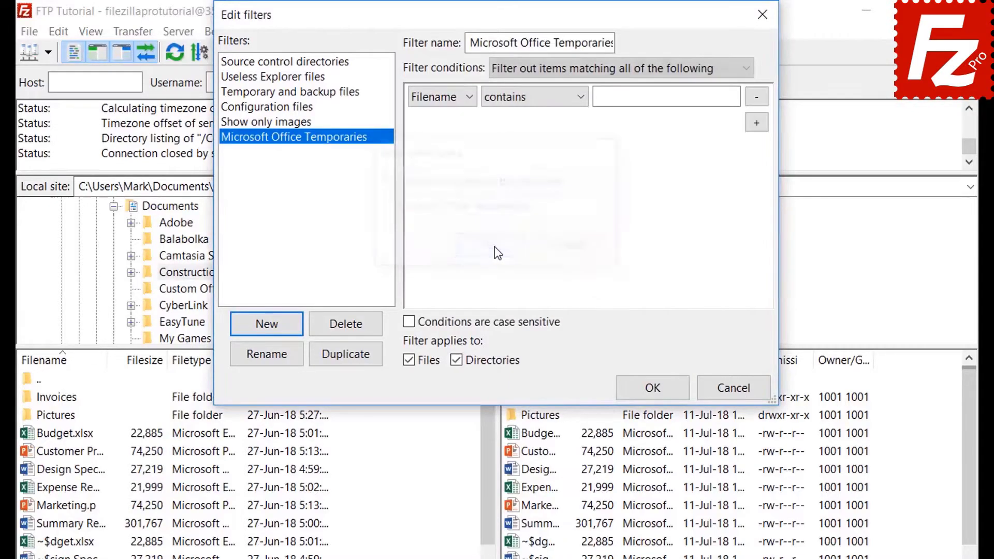
{"action": "left_click", "coordinate": [544, 68]}
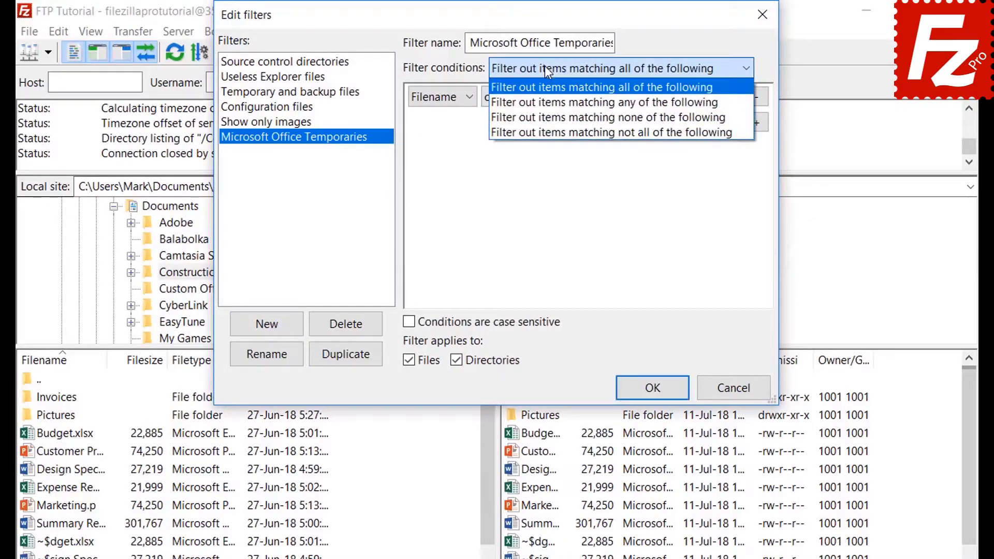
{"action": "left_click", "coordinate": [544, 67]}
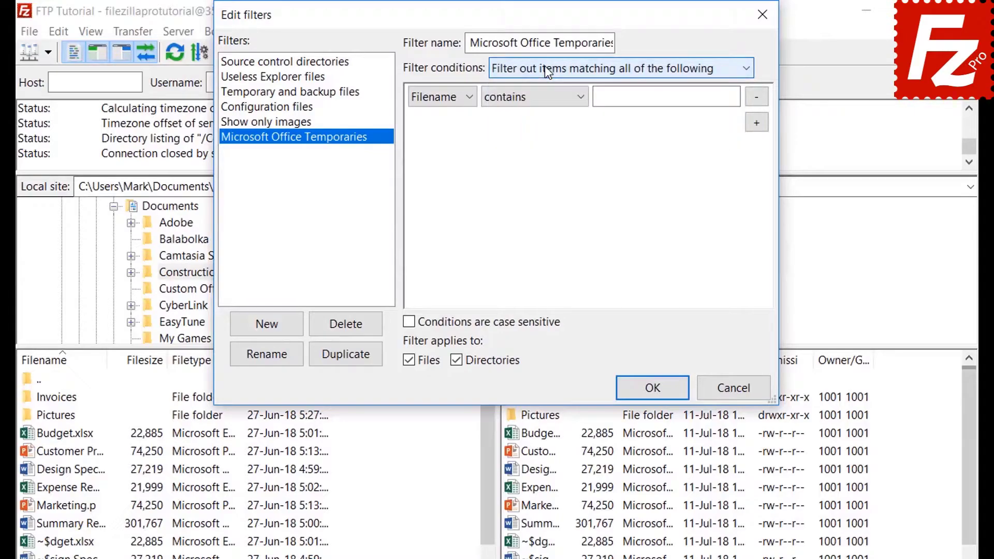
{"action": "left_click", "coordinate": [441, 97]}
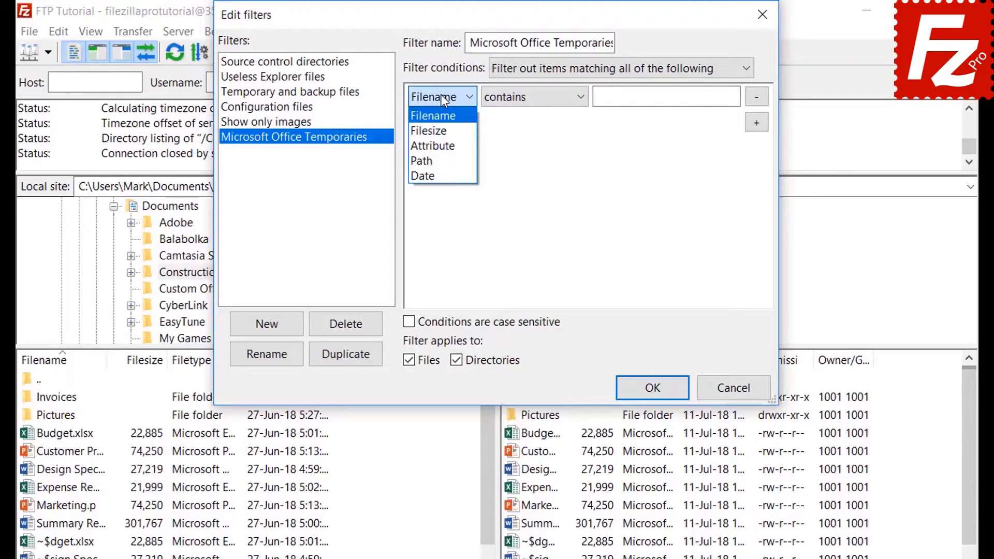
{"action": "left_click", "coordinate": [443, 131]}
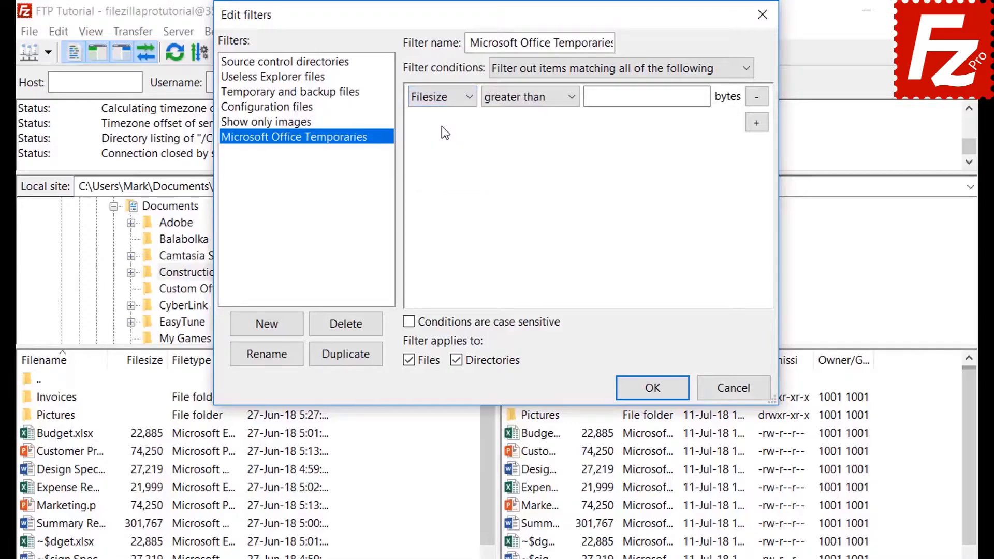
{"action": "left_click", "coordinate": [521, 99]}
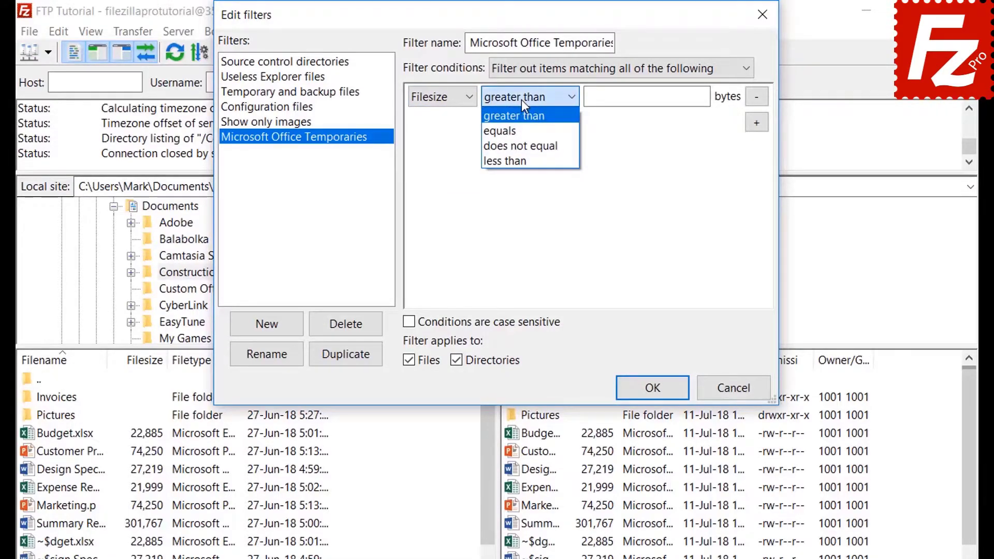
{"action": "left_click", "coordinate": [520, 100]}
{"action": "left_click", "coordinate": [443, 98]}
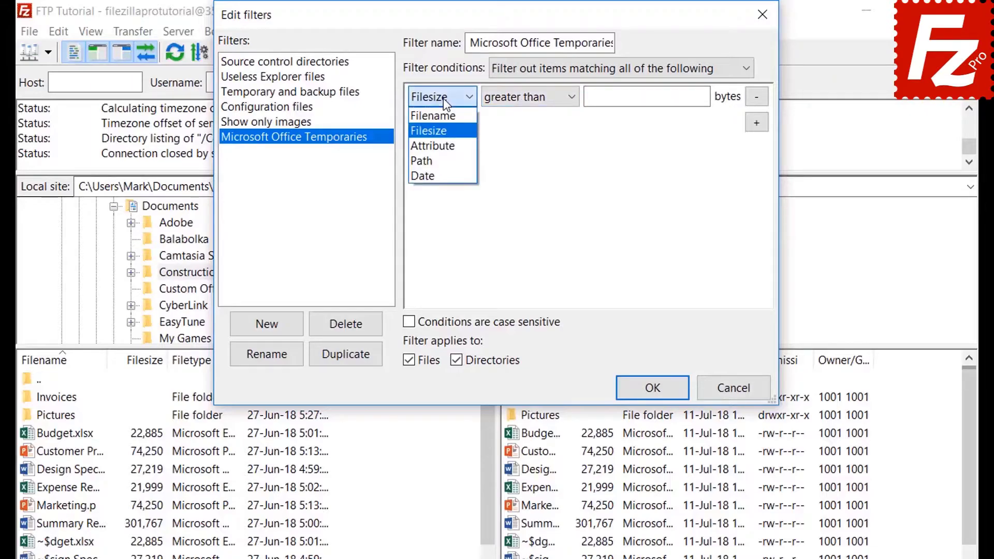
{"action": "left_click", "coordinate": [443, 142]}
{"action": "left_click", "coordinate": [513, 101]}
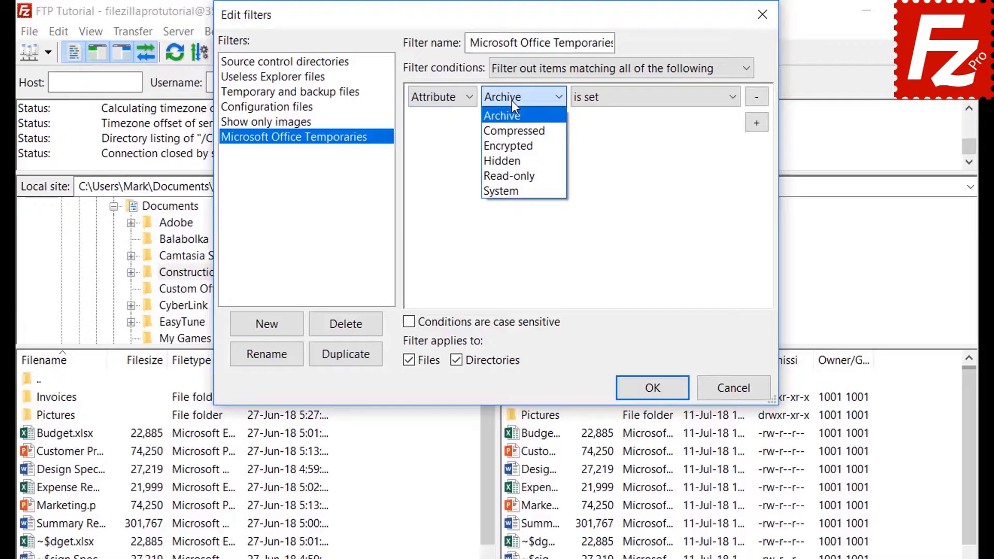
{"action": "left_click", "coordinate": [511, 100]}
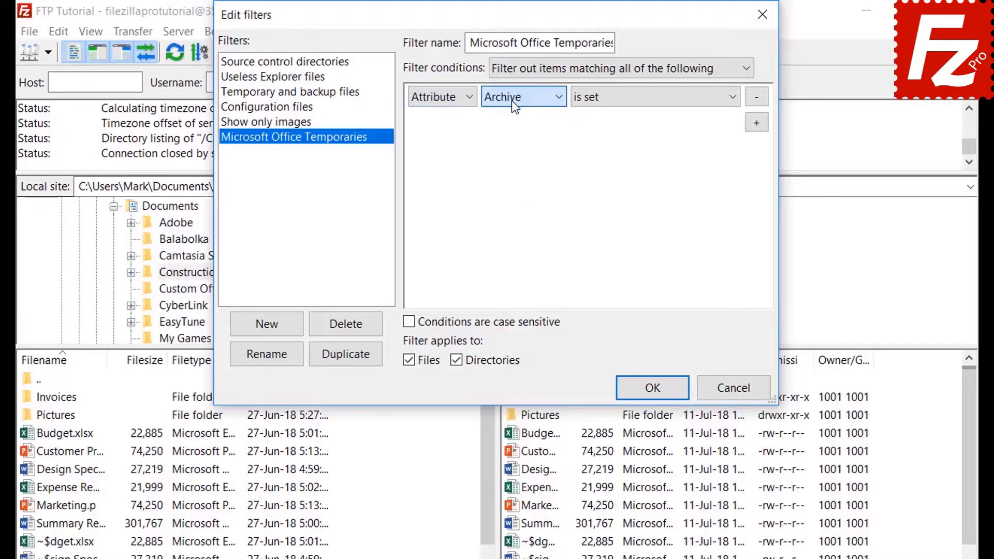
{"action": "left_click", "coordinate": [620, 105]}
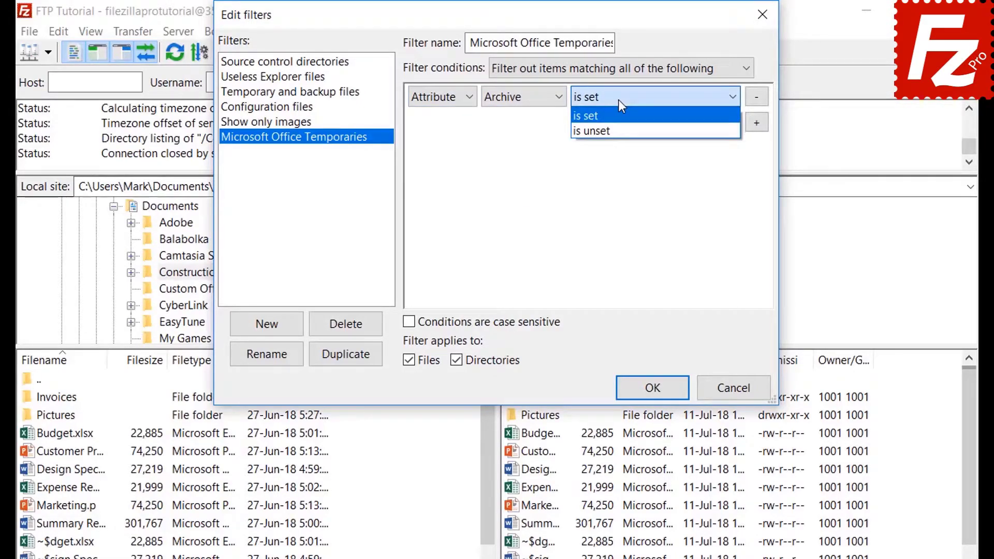
{"action": "left_click", "coordinate": [619, 101]}
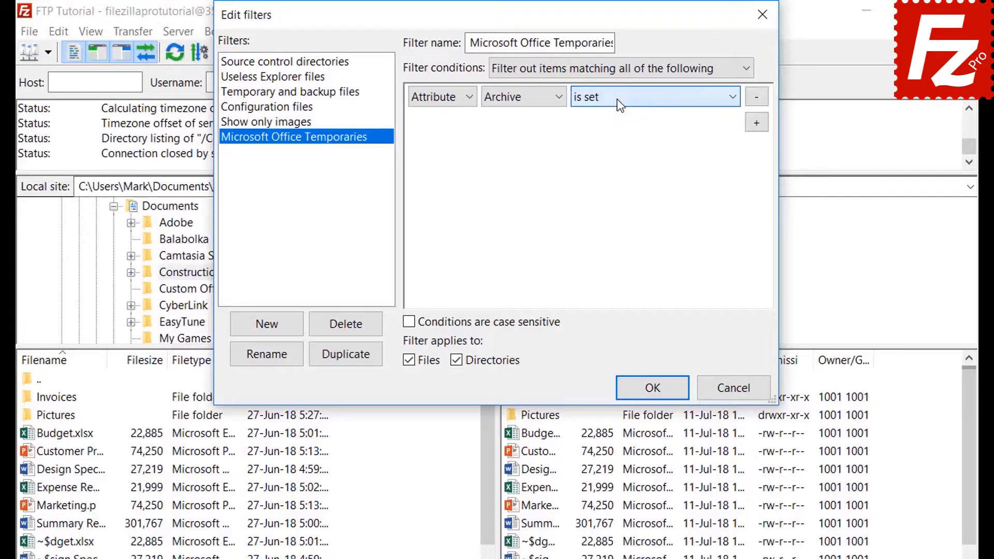
- Try the path and date condition options for the filter
{"action": "left_click", "coordinate": [440, 107]}
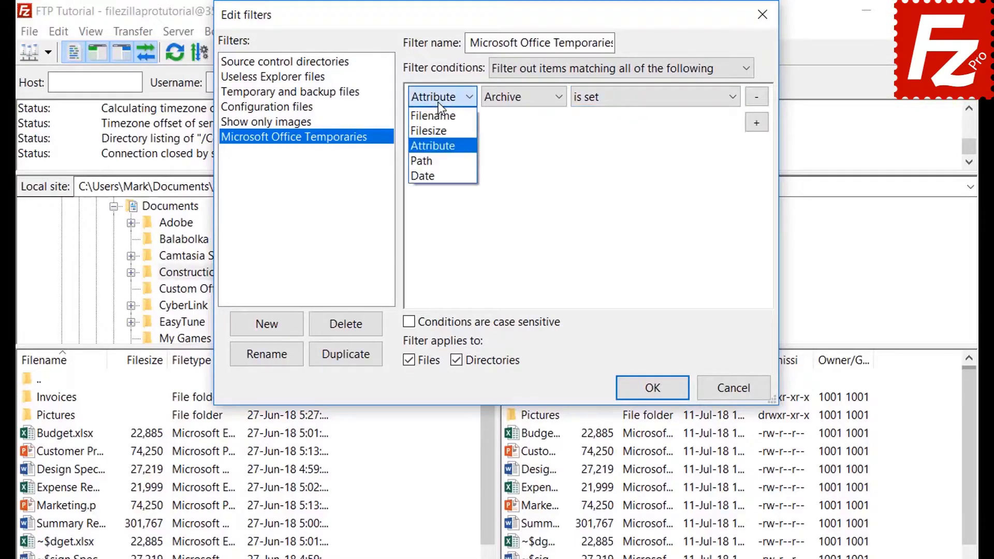
{"action": "left_click", "coordinate": [443, 161]}
{"action": "left_click", "coordinate": [526, 97]}
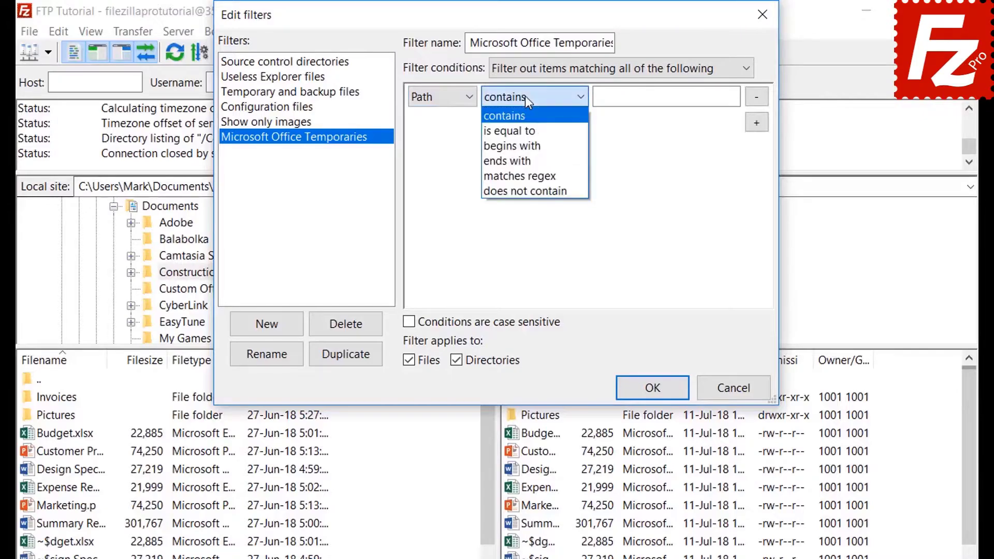
{"action": "left_click", "coordinate": [525, 97]}
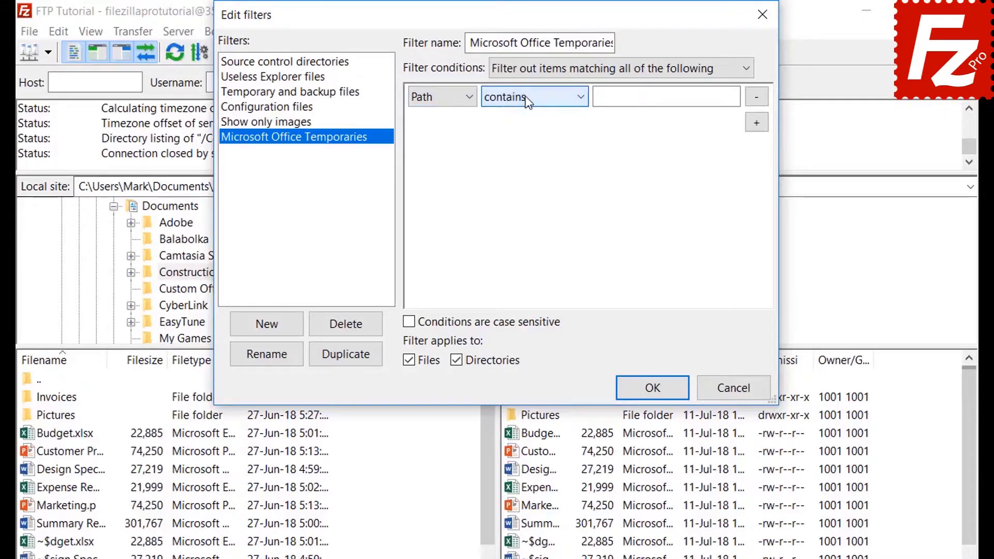
{"action": "left_click", "coordinate": [437, 97]}
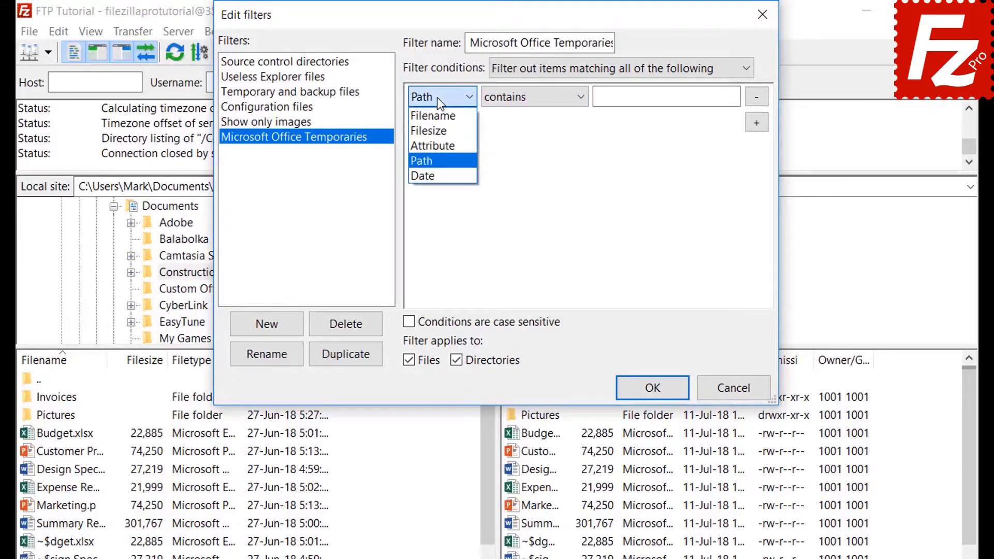
{"action": "left_click", "coordinate": [436, 172]}
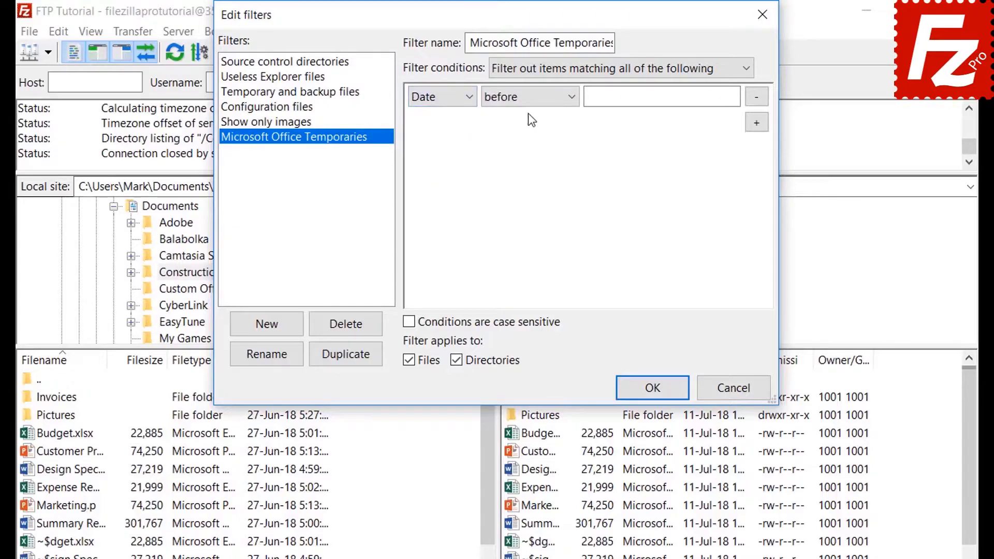
{"action": "left_click", "coordinate": [527, 98]}
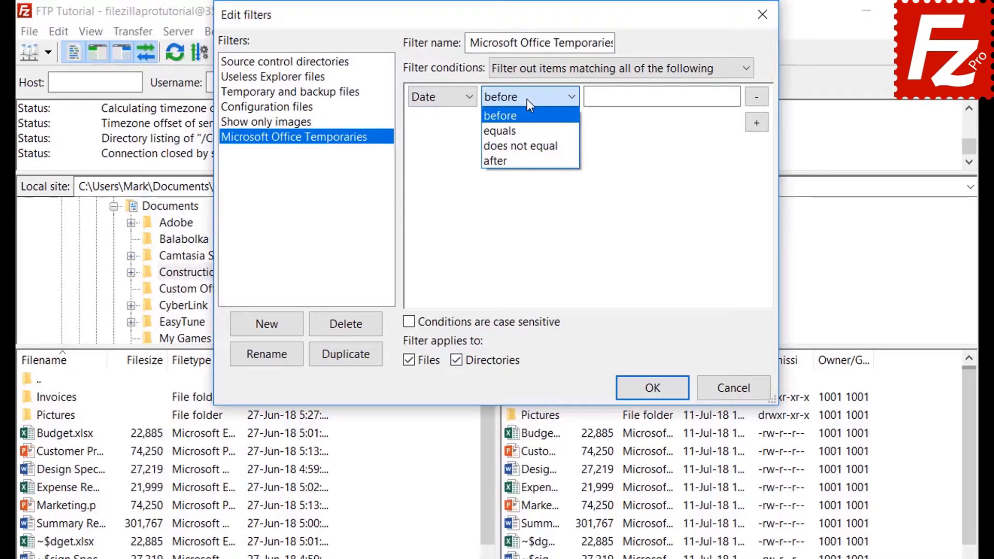
{"action": "left_click", "coordinate": [526, 98]}
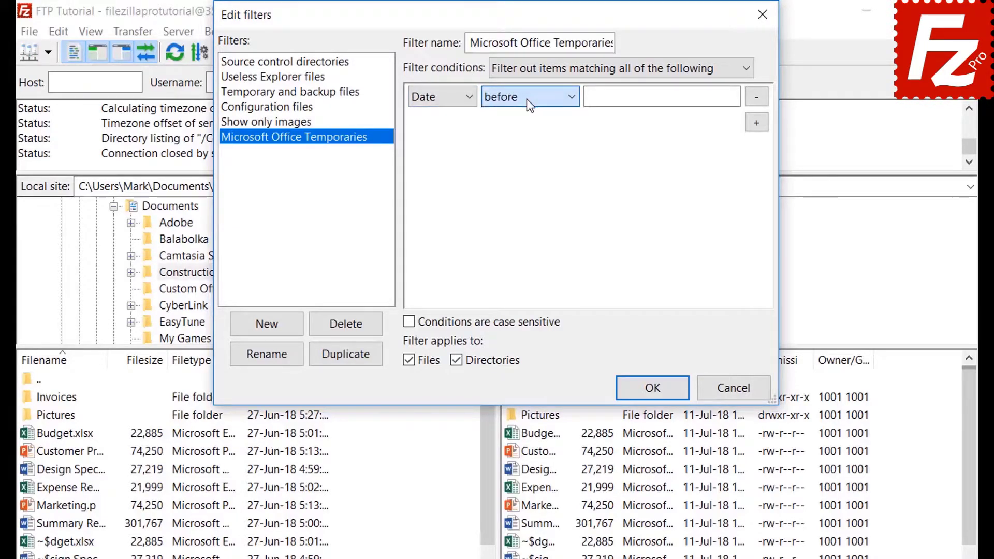
{"action": "left_click", "coordinate": [433, 99]}
- Set the condition to Filename begins with '~$', files only, and save the rules
{"action": "left_click", "coordinate": [433, 116]}
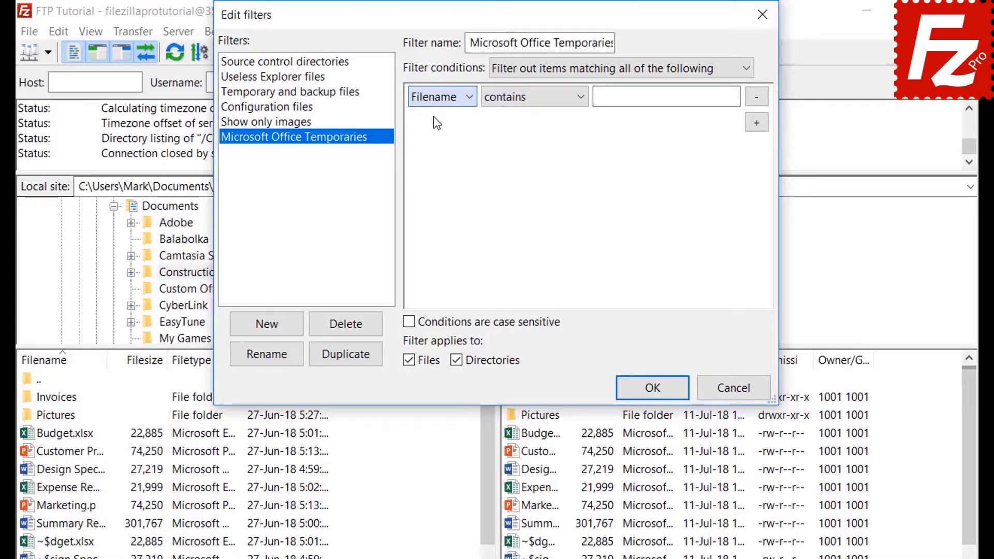
{"action": "left_click", "coordinate": [520, 98]}
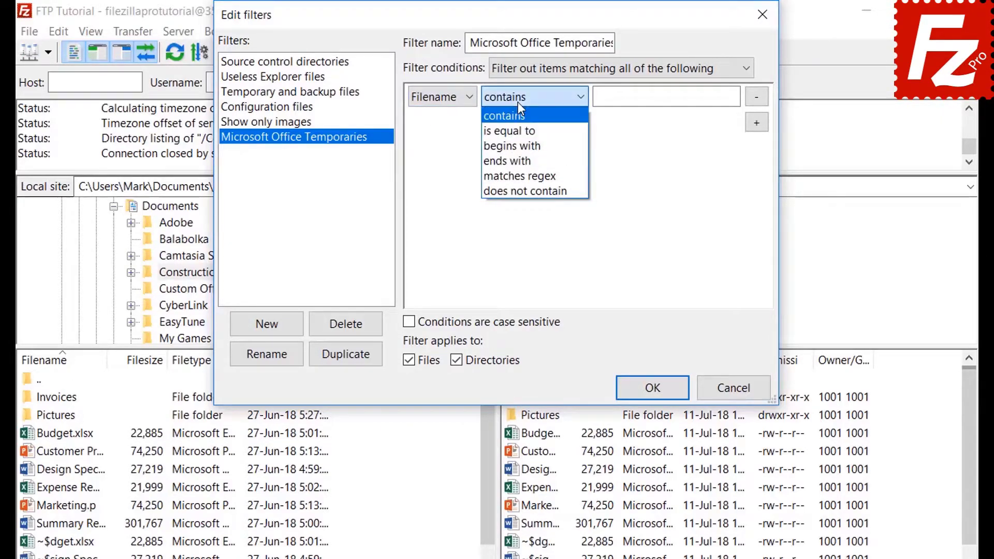
{"action": "left_click", "coordinate": [519, 144]}
{"action": "left_click", "coordinate": [616, 98]}
{"action": "type", "text": "~$"}
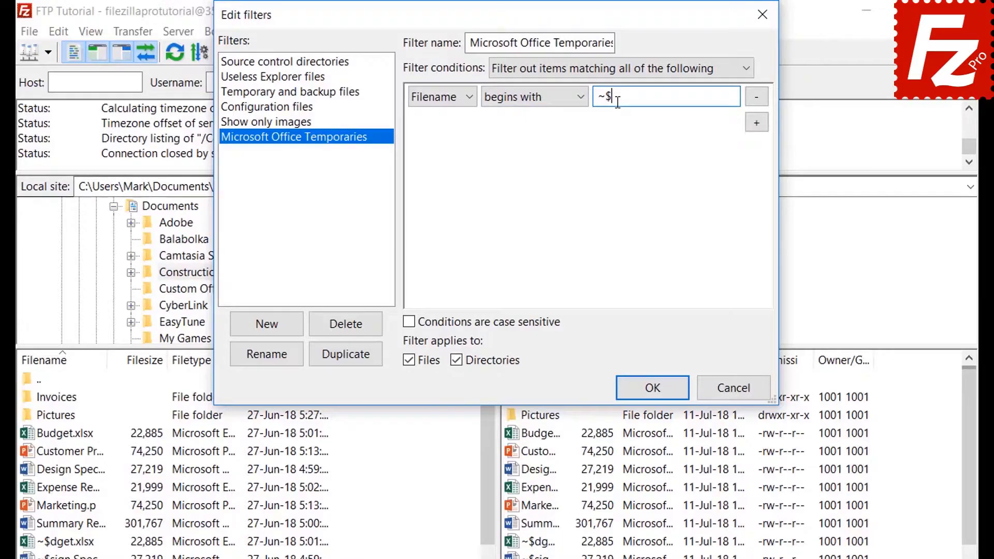
{"action": "left_click", "coordinate": [459, 359]}
{"action": "left_click", "coordinate": [652, 388]}
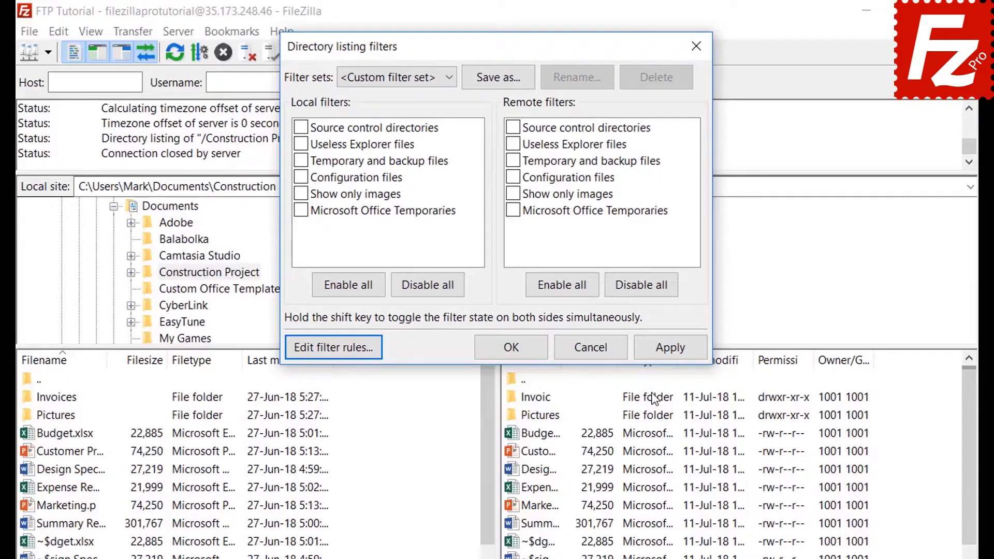
- Enable and apply the Microsoft Office Temporaries filter for local and remote listings
{"action": "left_click", "coordinate": [300, 210]}
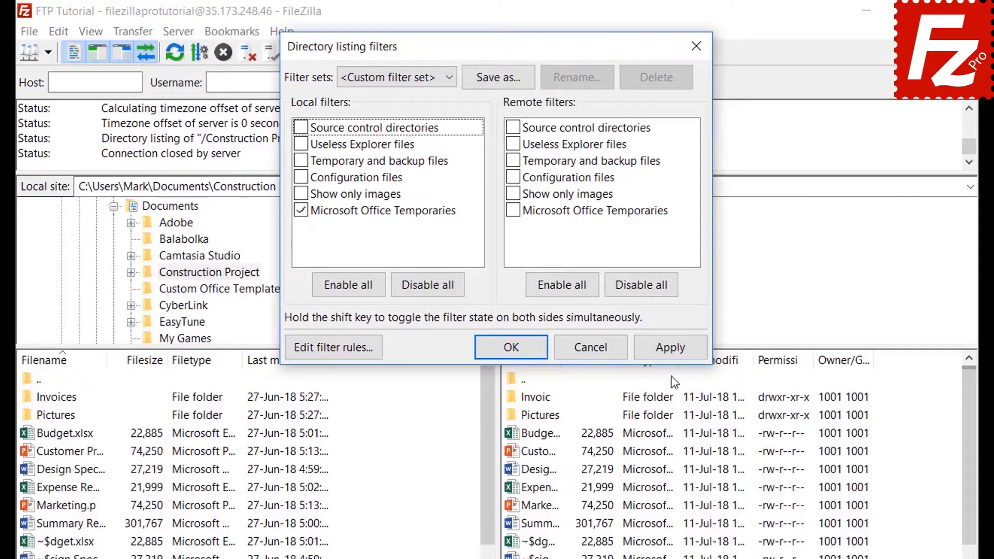
{"action": "left_click", "coordinate": [670, 348]}
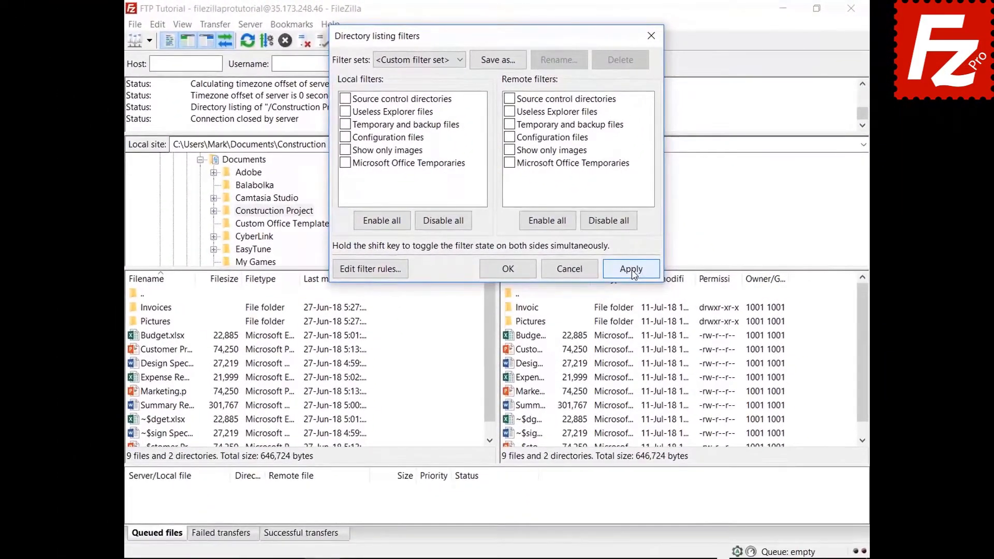
{"action": "left_click", "coordinate": [668, 345]}
{"action": "left_click", "coordinate": [510, 166]}
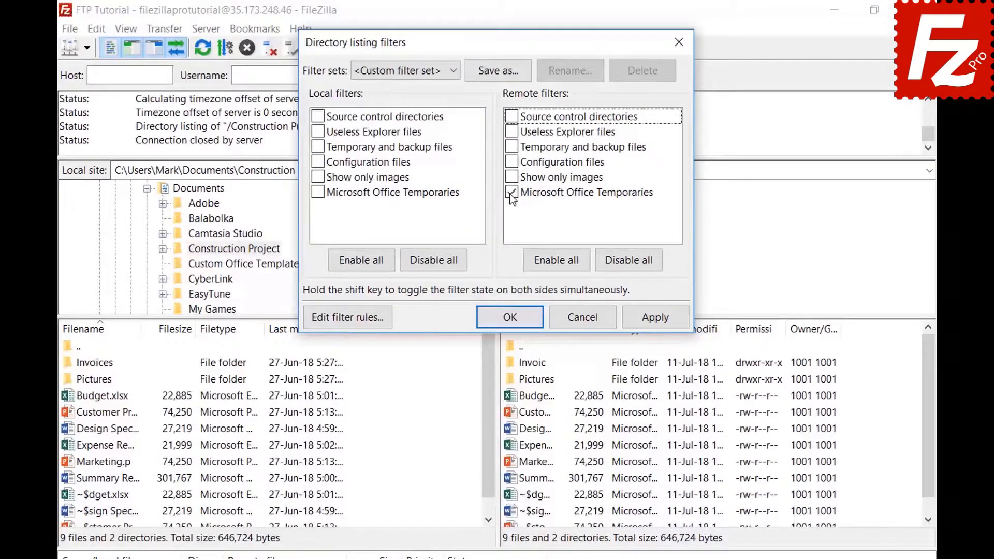
{"action": "left_click", "coordinate": [653, 318]}
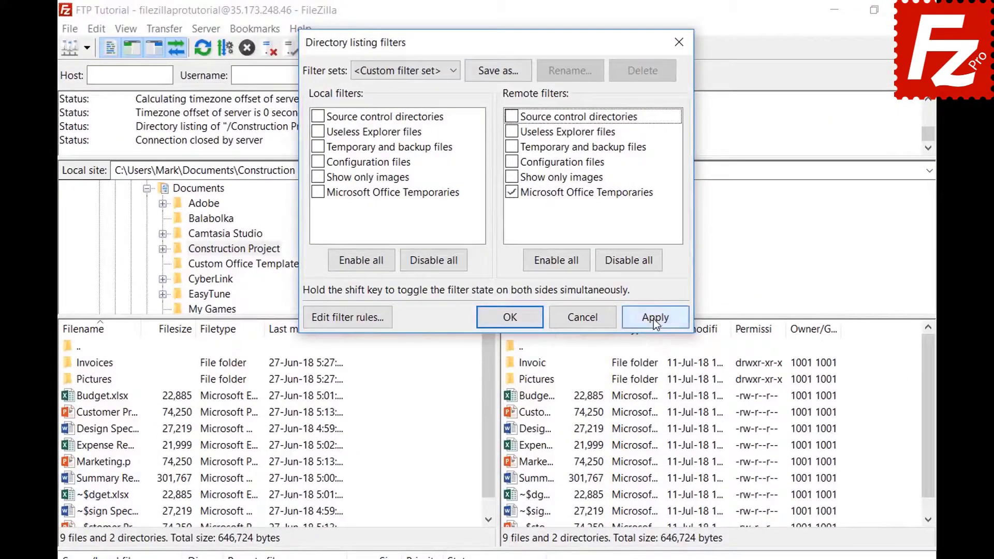
- Save the active filters as a filter set named 'Project' and close the dialog
{"action": "left_click", "coordinate": [498, 71]}
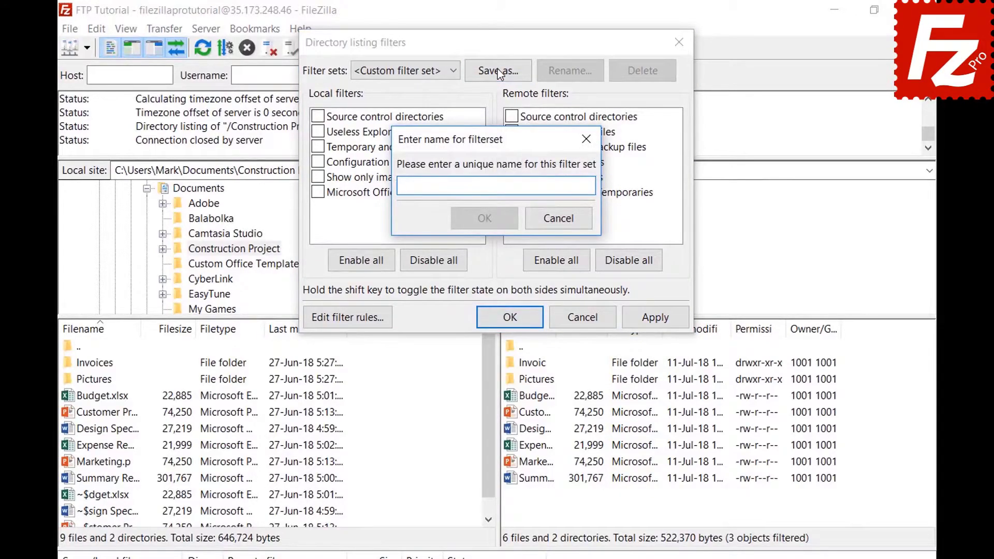
{"action": "type", "text": "Project"}
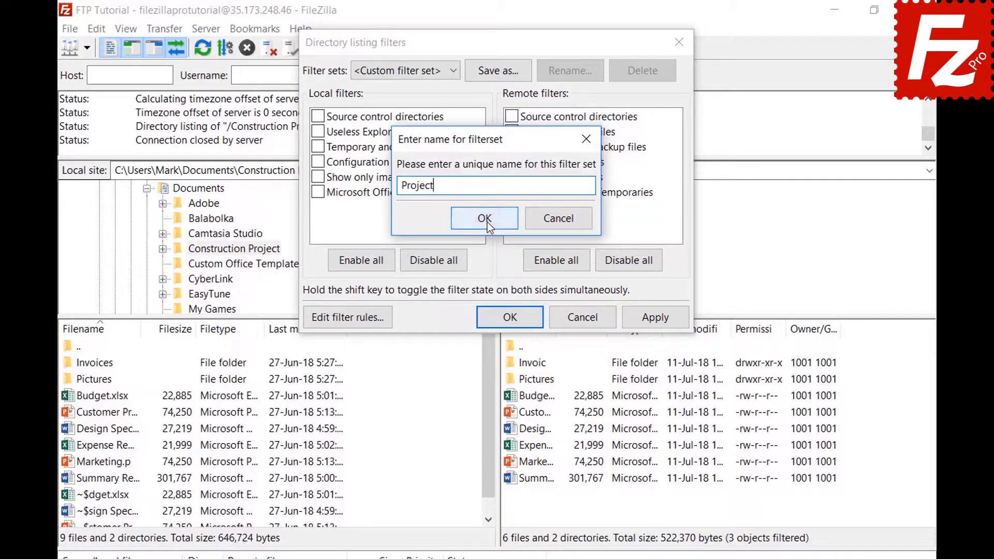
{"action": "left_click", "coordinate": [484, 218]}
{"action": "left_click", "coordinate": [512, 316]}
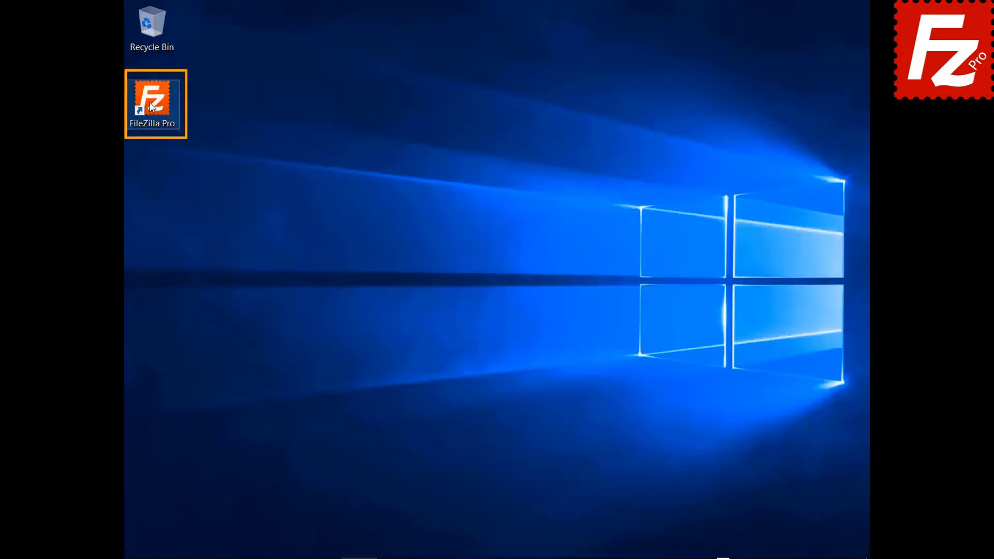
- Launch FileZilla Pro, connect to the FTP connection site, and open a second blank tab
{"action": "double_click", "coordinate": [151, 106]}
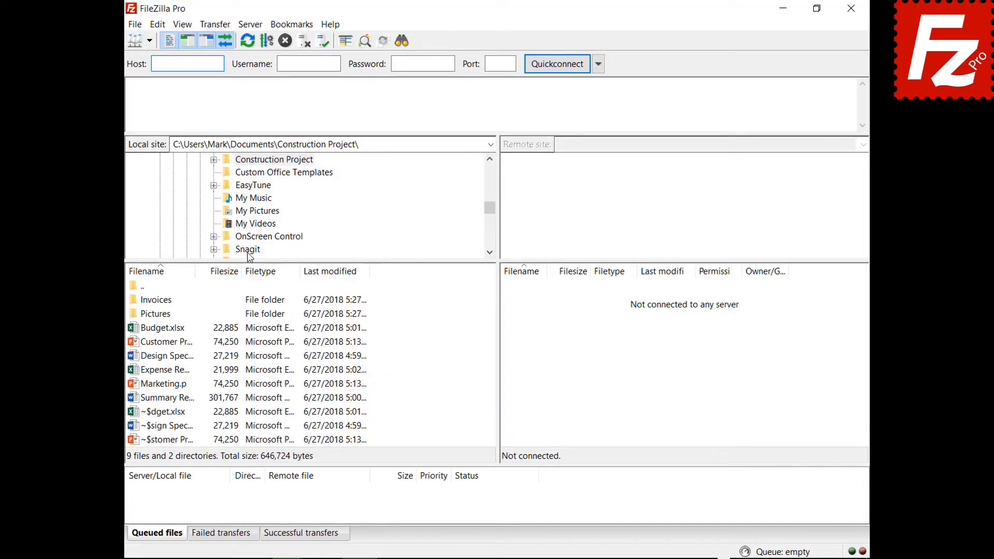
{"action": "left_click", "coordinate": [149, 40]}
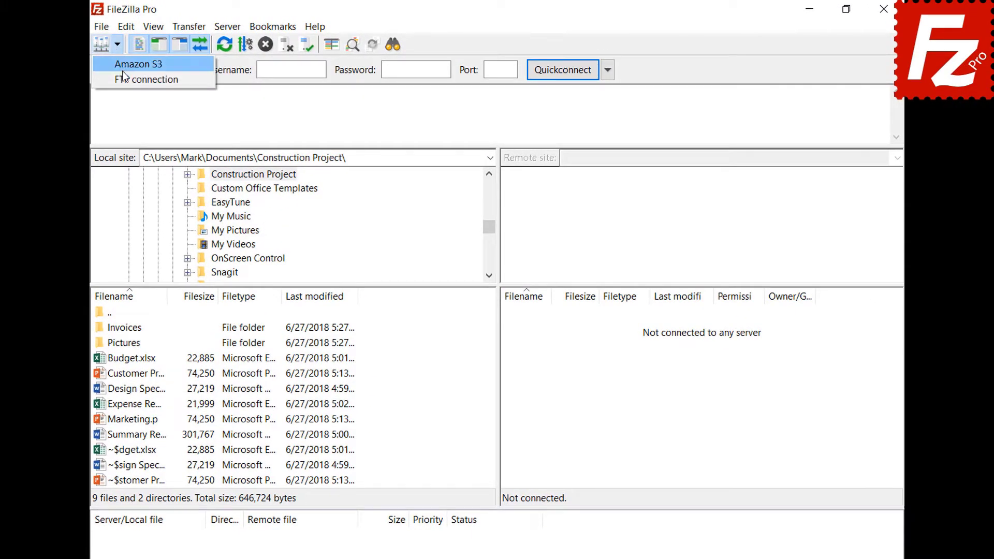
{"action": "left_click", "coordinate": [124, 78]}
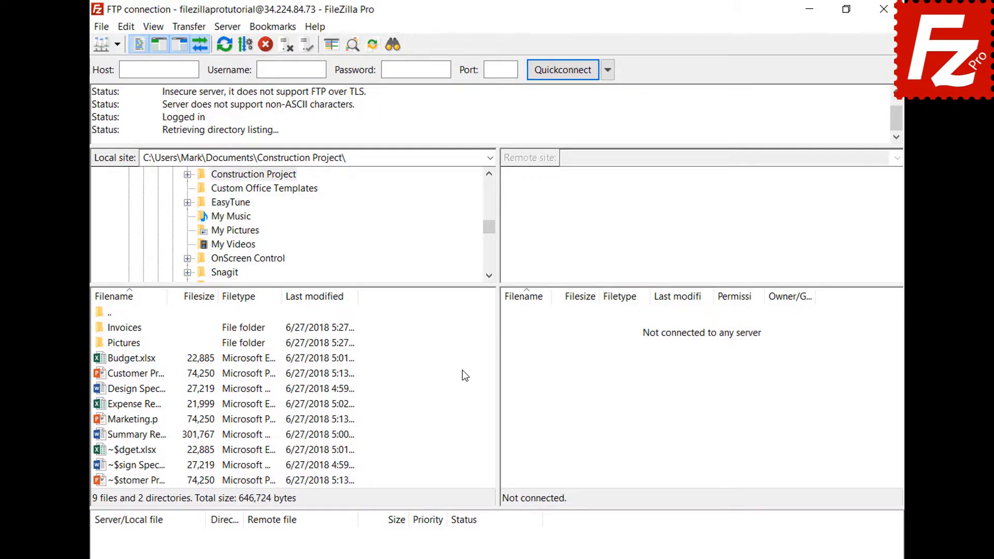
{"action": "left_click", "coordinate": [102, 27]}
{"action": "left_click", "coordinate": [110, 75]}
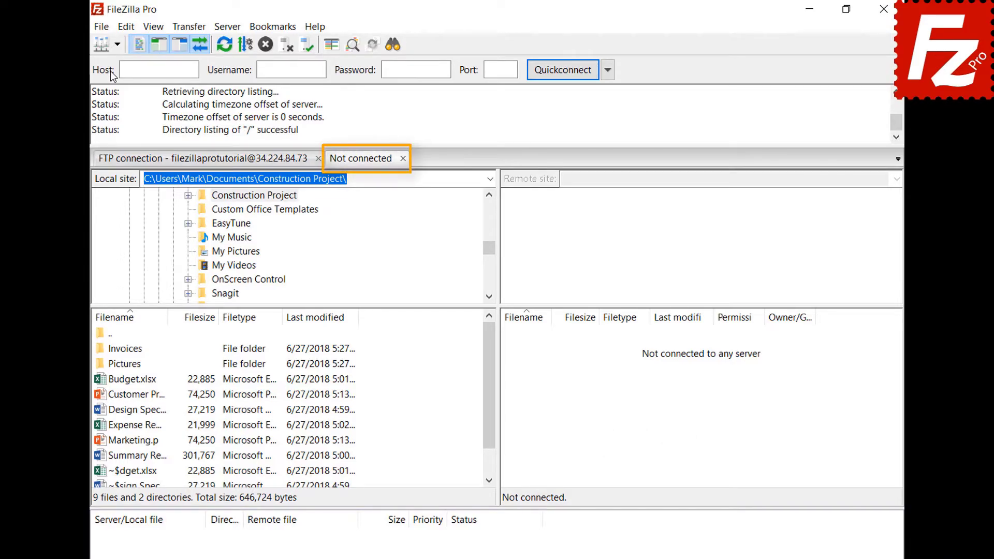
{"action": "left_click", "coordinate": [238, 164]}
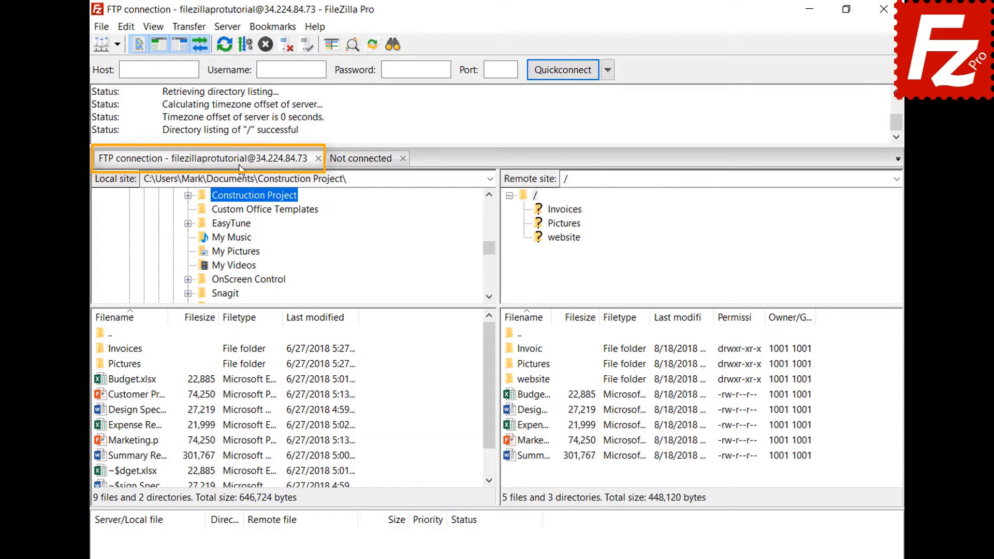
{"action": "left_click", "coordinate": [362, 161]}
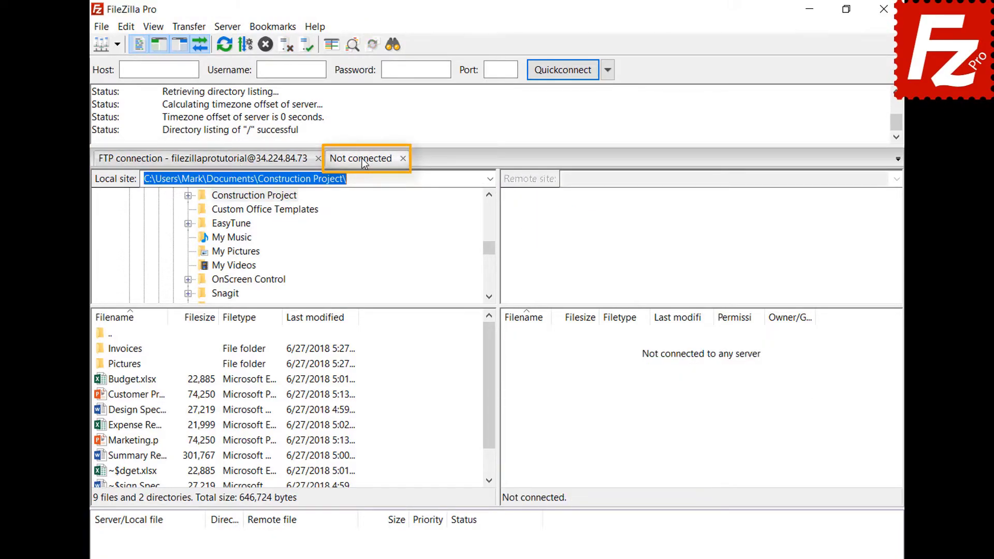
- Connect the new tab to Amazon S3 and switch between the FTP and S3 tabs
{"action": "left_click", "coordinate": [117, 45]}
{"action": "left_click", "coordinate": [122, 64]}
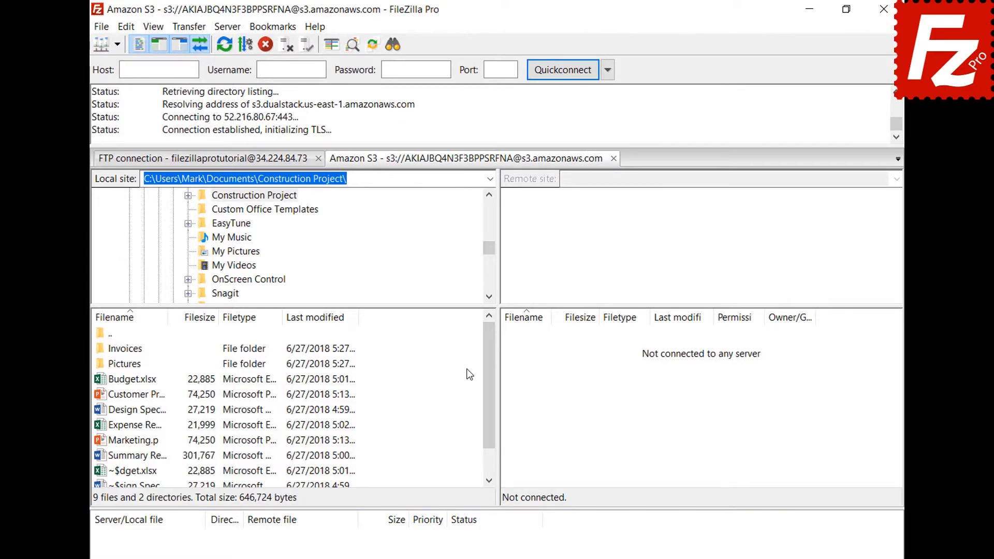
{"action": "left_click", "coordinate": [252, 163]}
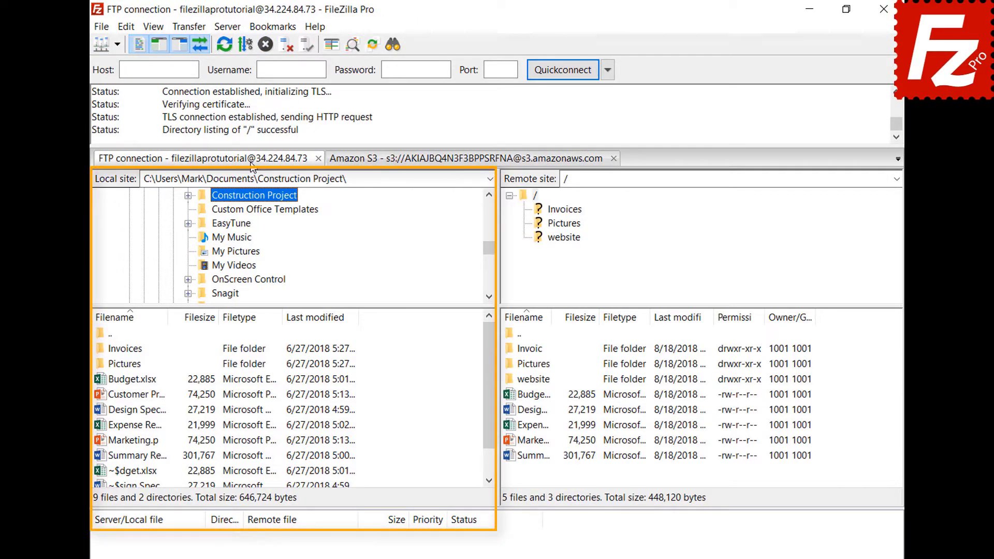
{"action": "left_click", "coordinate": [433, 160]}
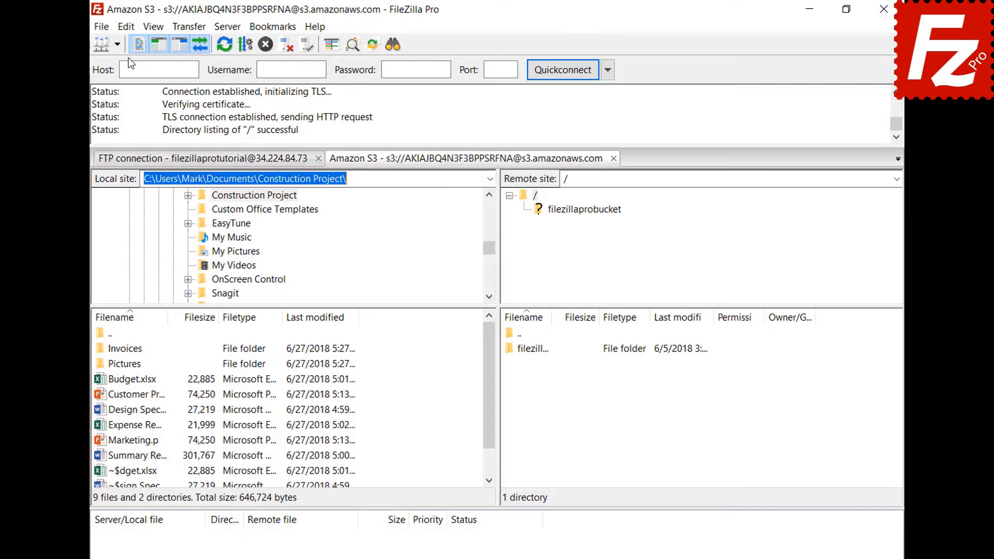
{"action": "left_click", "coordinate": [130, 26]}
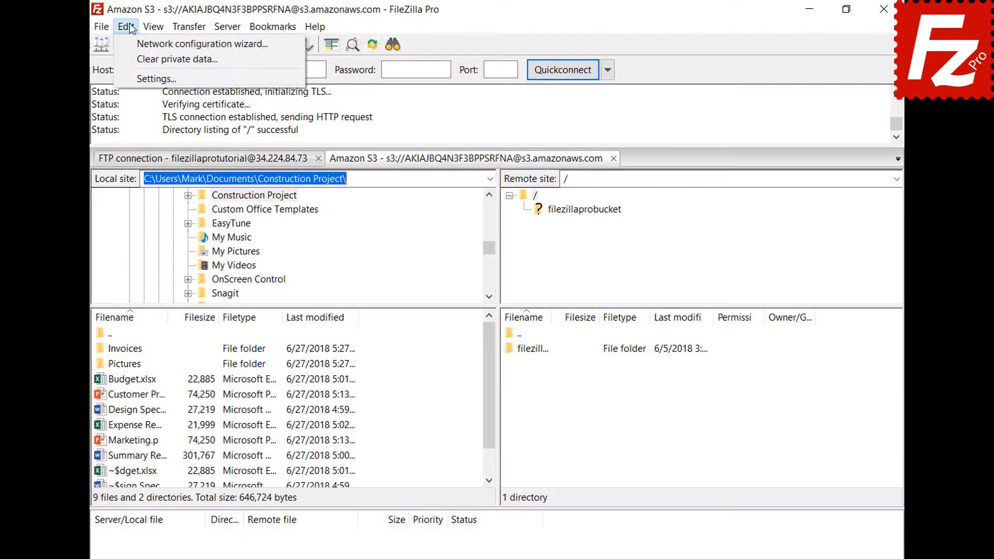
- Enable restoring tabs and reconnecting on startup, then restart FileZilla Pro to check it
{"action": "left_click", "coordinate": [140, 79]}
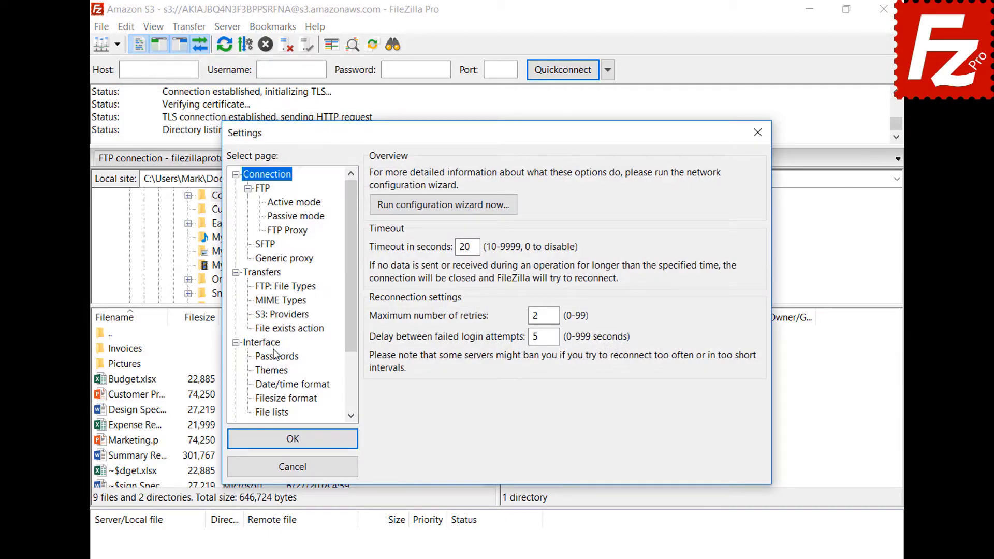
{"action": "left_click", "coordinate": [276, 345]}
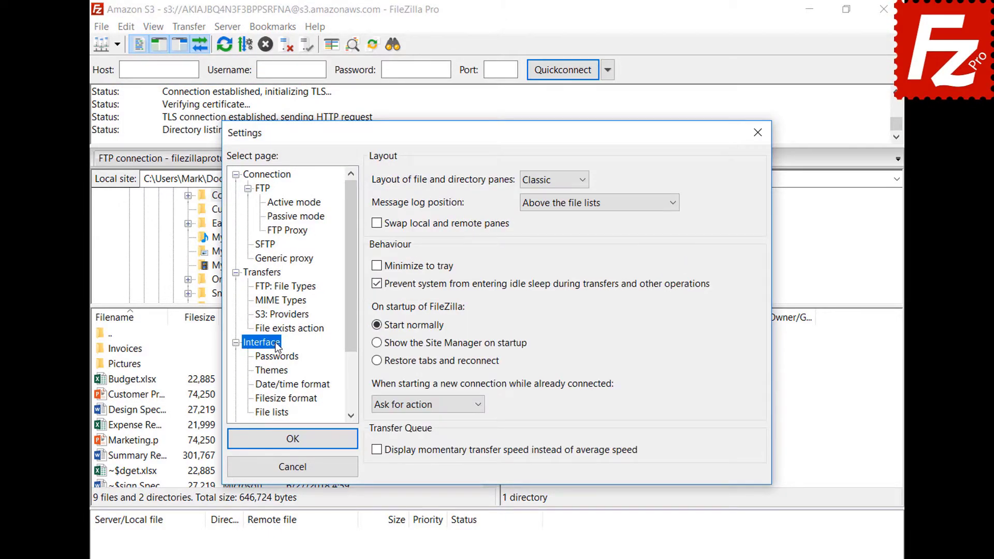
{"action": "left_click", "coordinate": [377, 361]}
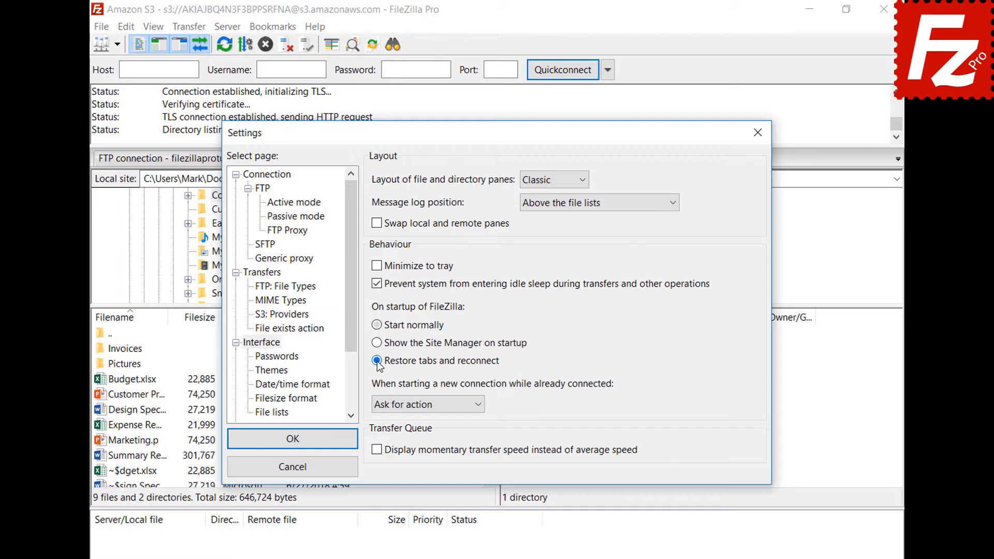
{"action": "left_click", "coordinate": [292, 440]}
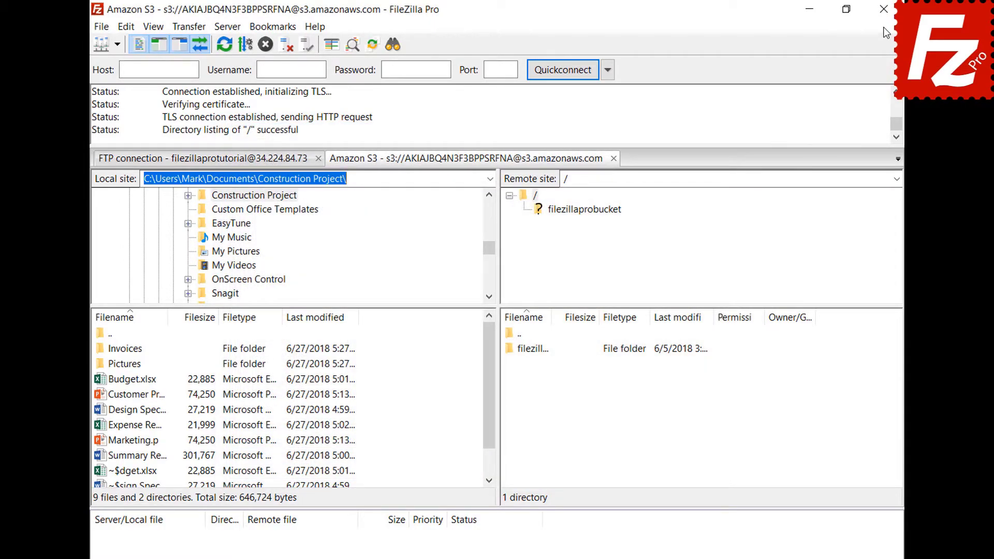
{"action": "left_click", "coordinate": [883, 8]}
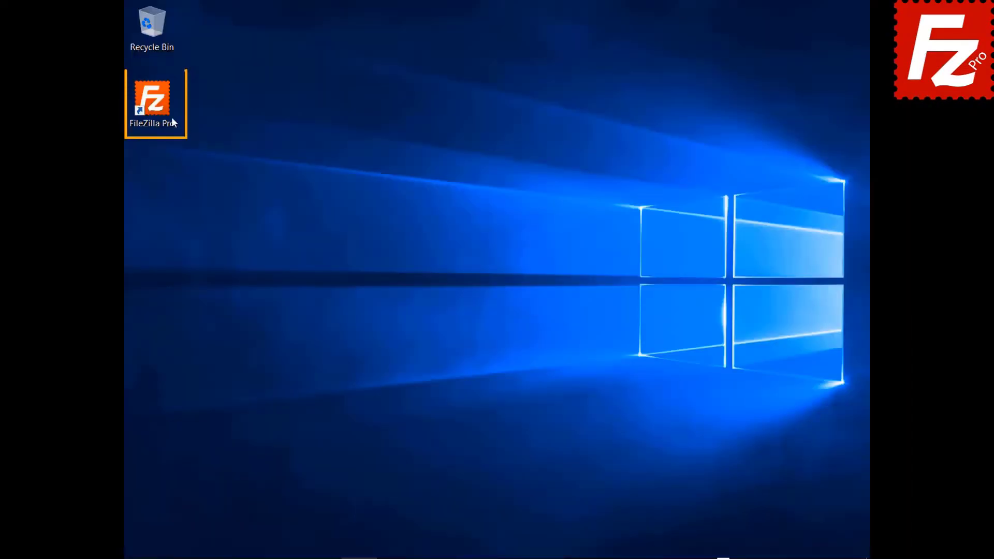
{"action": "double_click", "coordinate": [172, 120]}
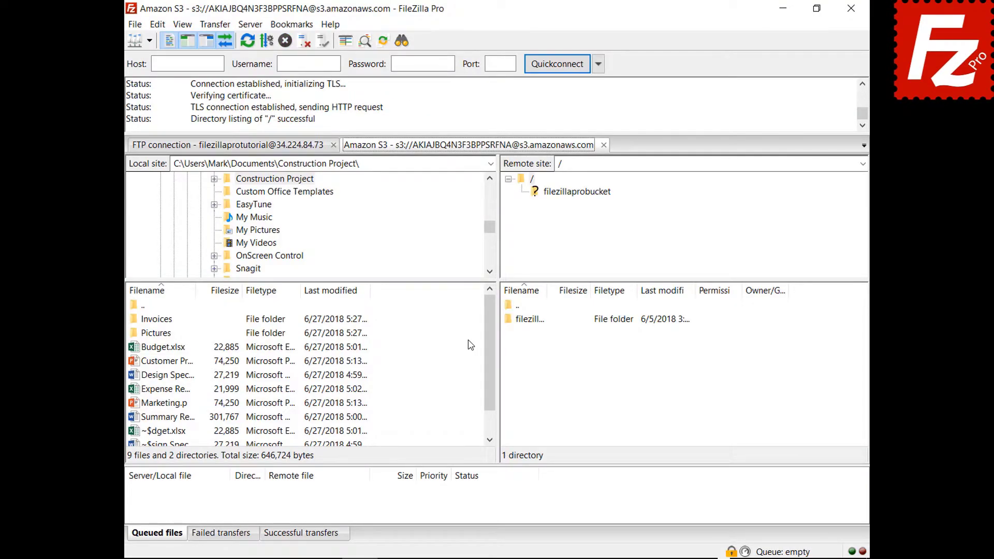
- Close the S3 tab, set new connections to open in a new tab, and reconnect to Amazon S3
{"action": "left_click", "coordinate": [603, 144]}
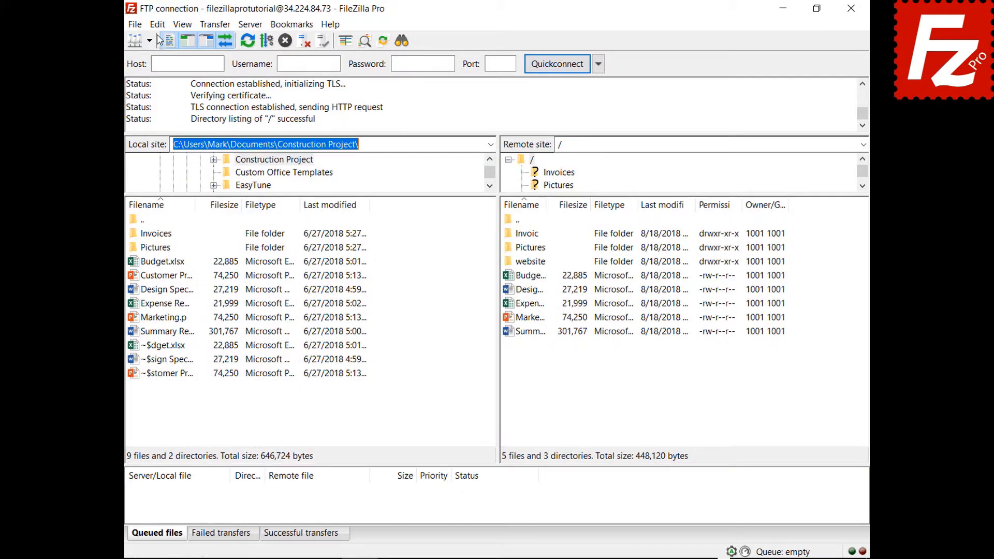
{"action": "left_click", "coordinate": [158, 26]}
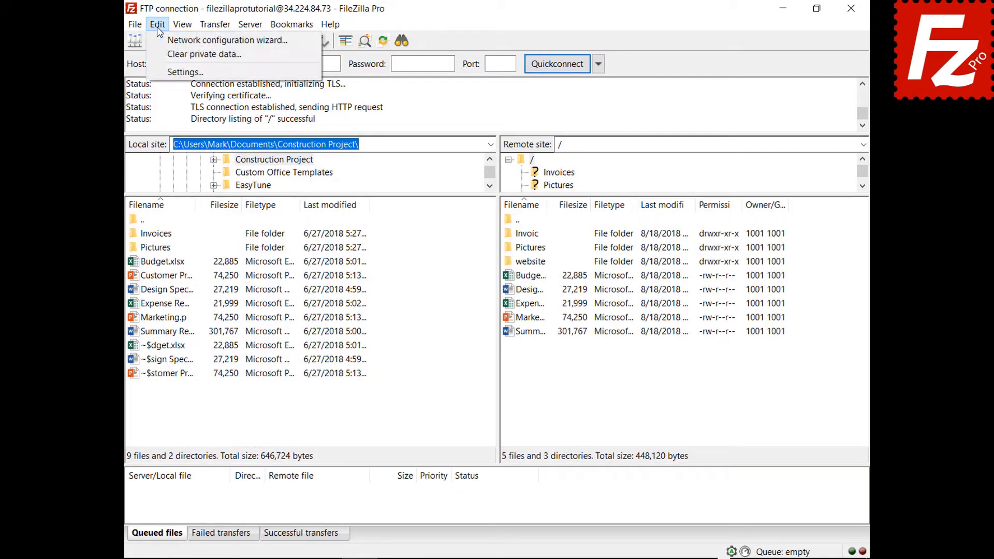
{"action": "left_click", "coordinate": [171, 72]}
{"action": "left_click", "coordinate": [282, 314]}
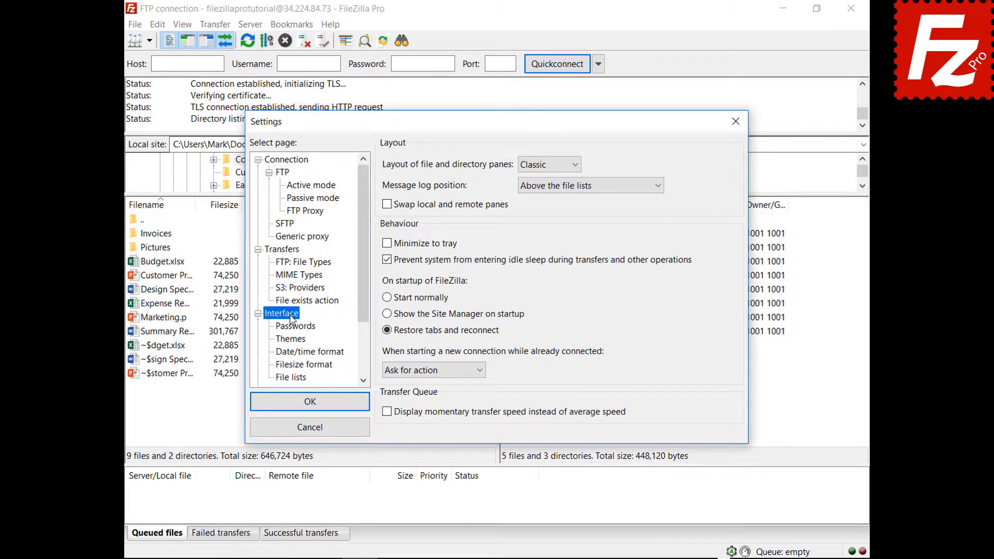
{"action": "left_click", "coordinate": [480, 371]}
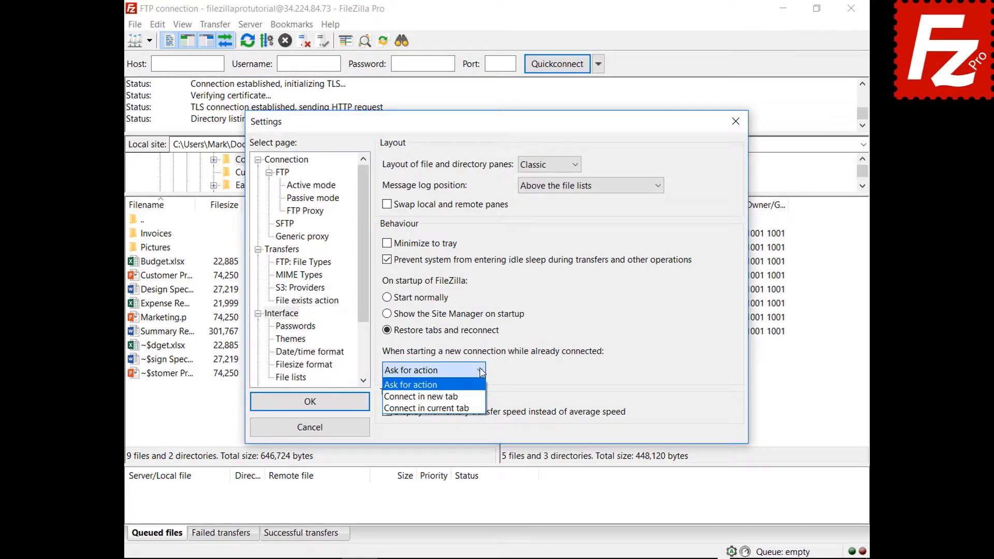
{"action": "left_click", "coordinate": [424, 396]}
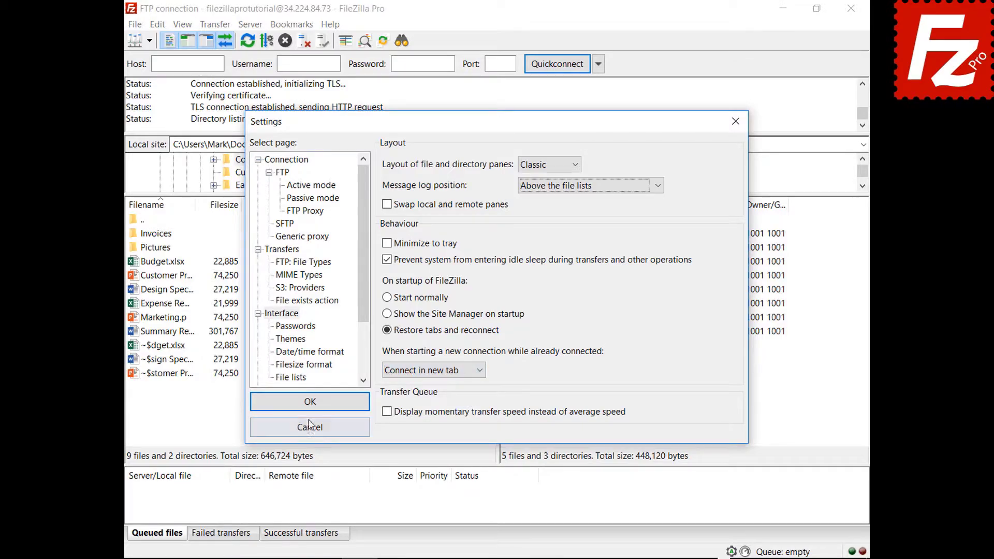
{"action": "left_click", "coordinate": [311, 403]}
{"action": "left_click", "coordinate": [149, 41]}
{"action": "left_click", "coordinate": [154, 60]}
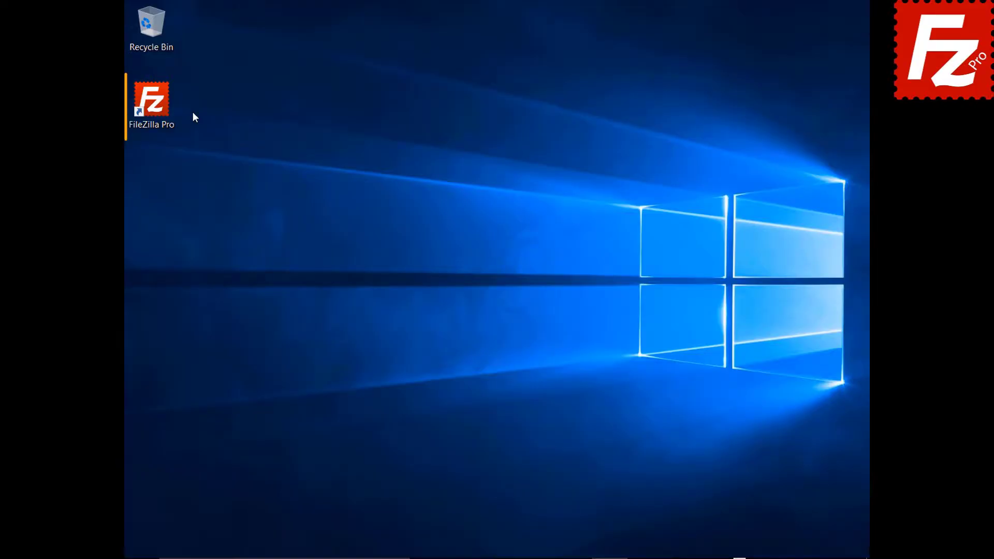
- Relaunch FileZilla Pro from the desktop so it reopens connected to Amazon S3
{"action": "double_click", "coordinate": [156, 103]}
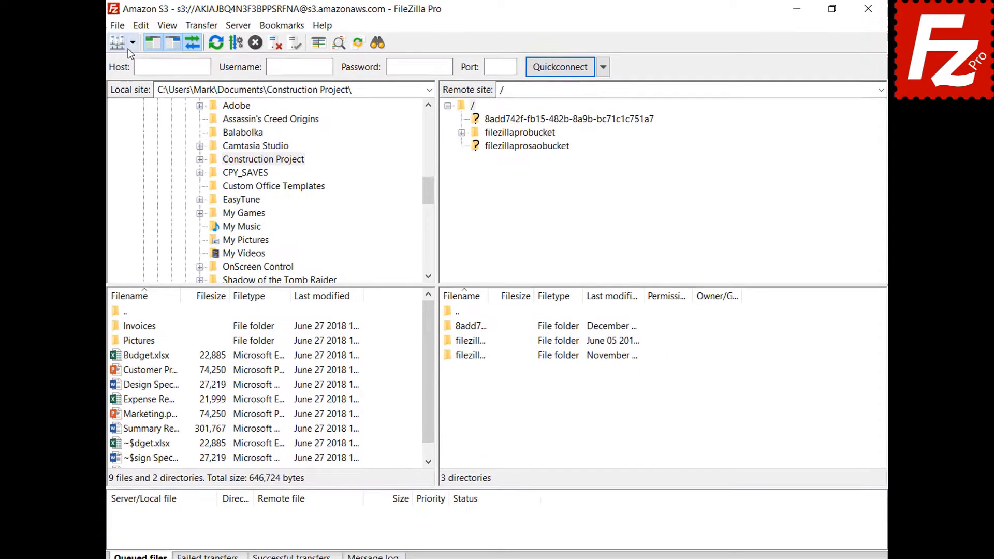
- Connect to Amazon S3 in another tab and open README from filezillaprobucket for editing
{"action": "left_click", "coordinate": [148, 41]}
{"action": "left_click", "coordinate": [147, 58]}
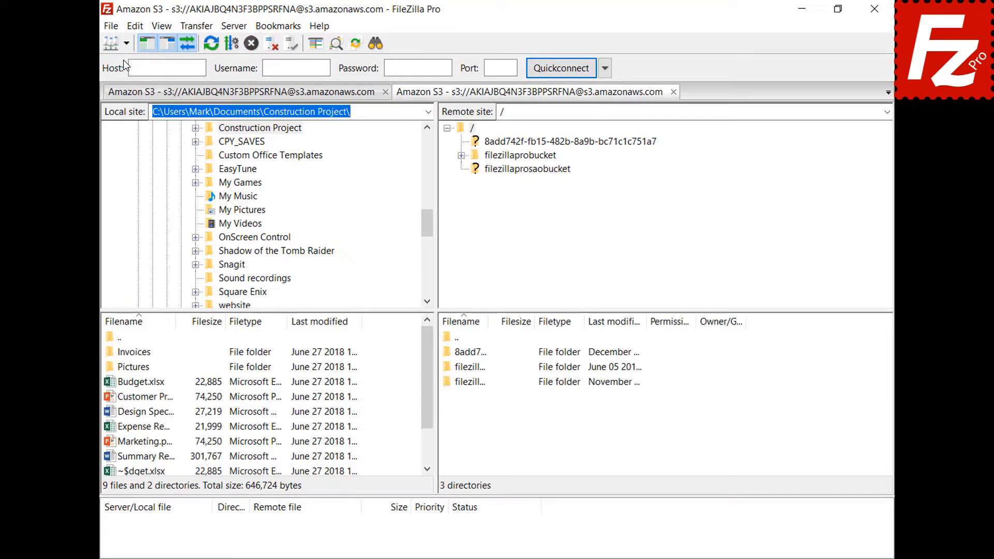
{"action": "left_click", "coordinate": [527, 157]}
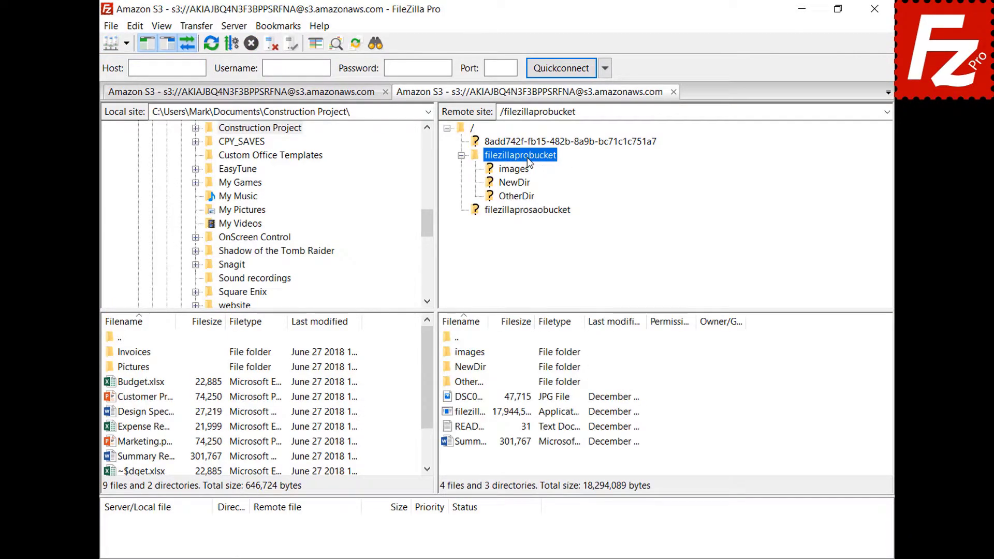
{"action": "left_click", "coordinate": [467, 428]}
{"action": "right_click", "coordinate": [467, 430]}
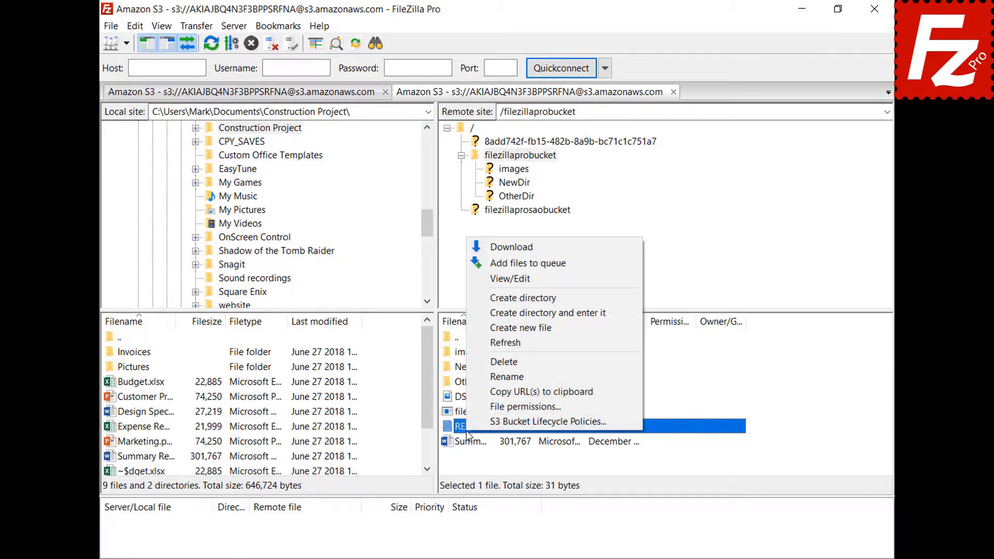
{"action": "left_click", "coordinate": [511, 282]}
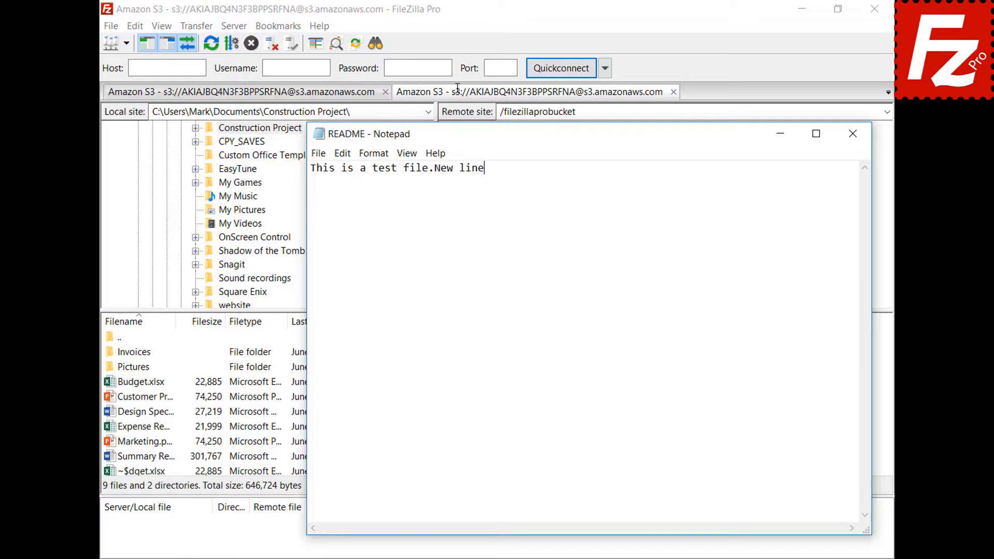
- Add the line 'New line' to README, save it, and upload it back to the bucket
{"action": "key", "text": "Return"}
{"action": "type", "text": "New line"}
{"action": "left_click", "coordinate": [855, 143]}
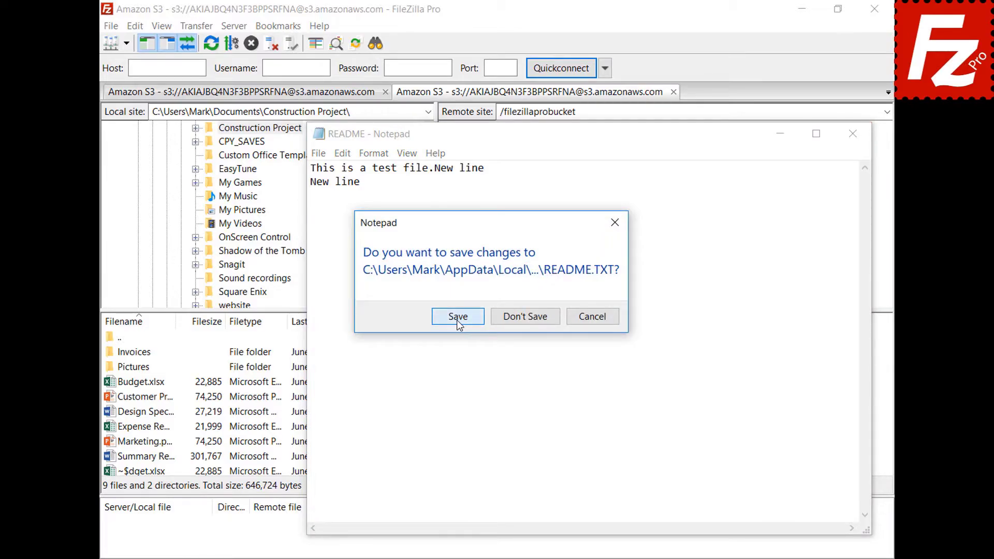
{"action": "left_click", "coordinate": [456, 320]}
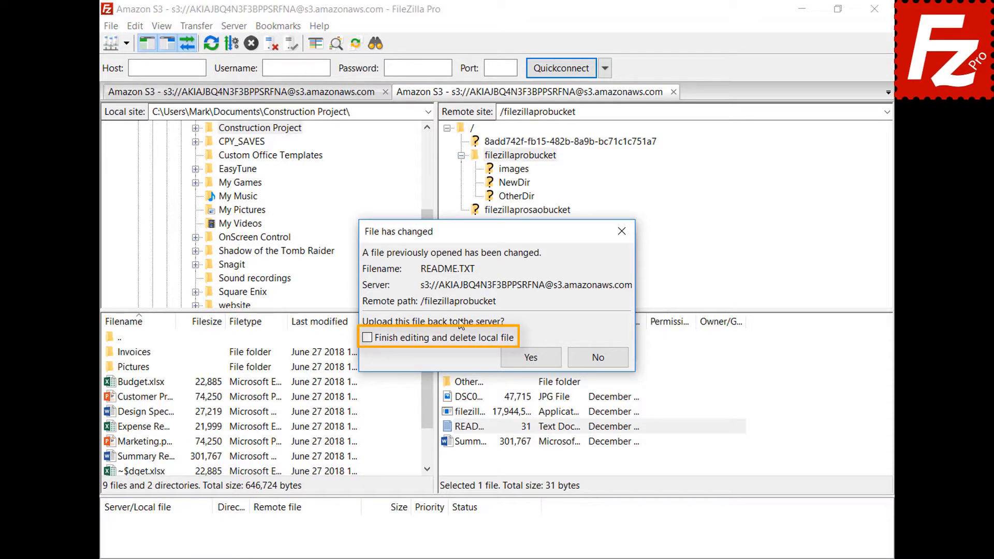
{"action": "left_click", "coordinate": [539, 360]}
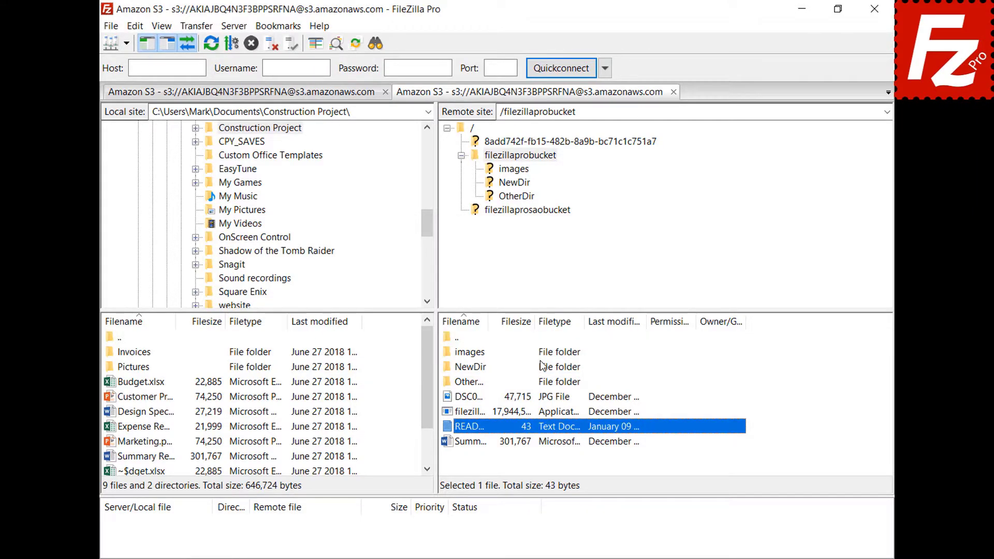
{"action": "left_click", "coordinate": [111, 25]}
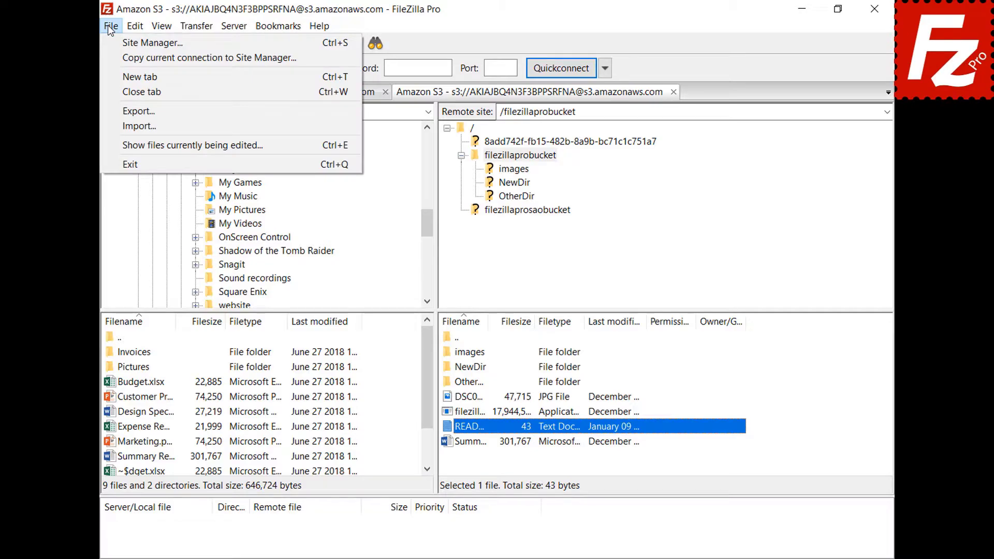
{"action": "left_click", "coordinate": [129, 145]}
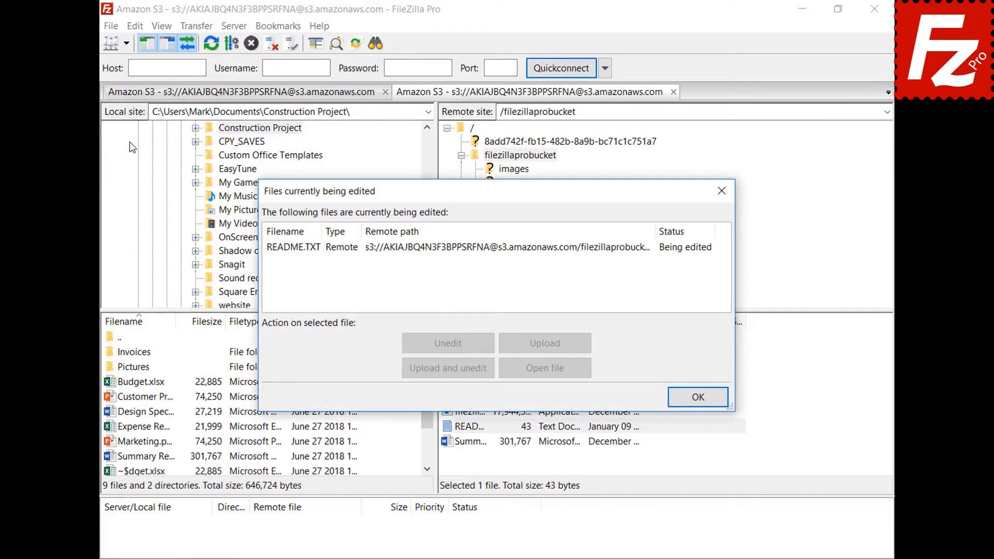
{"action": "left_click", "coordinate": [465, 249]}
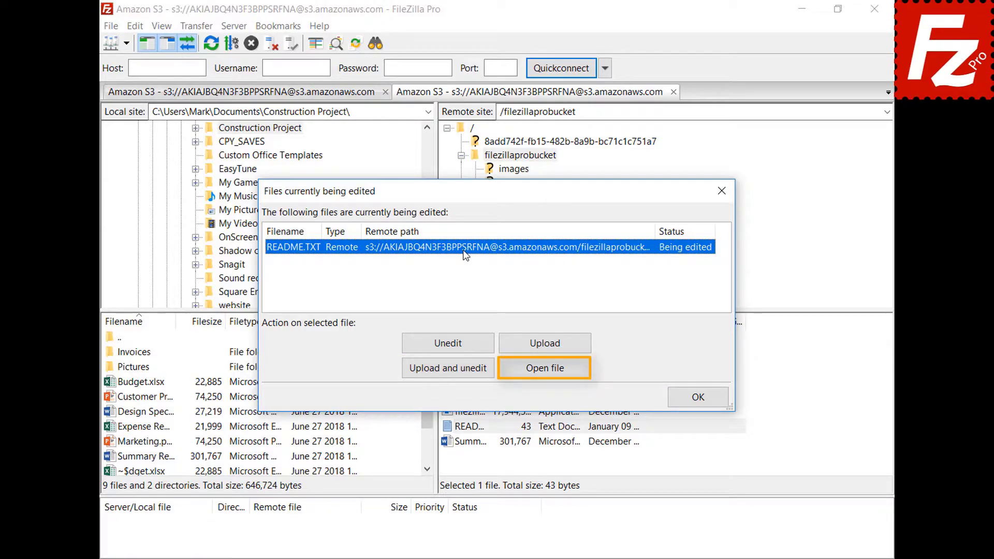
{"action": "left_click", "coordinate": [698, 397]}
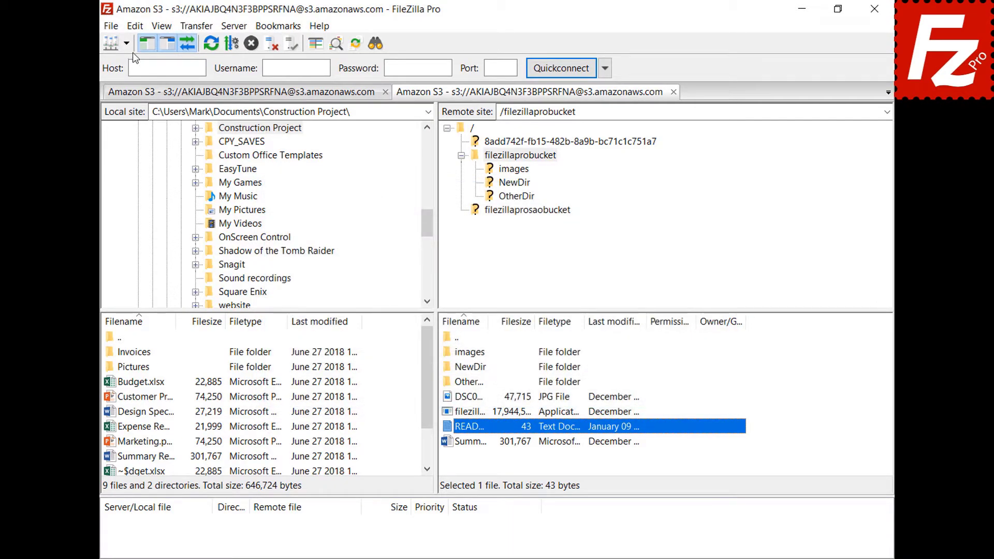
- Add a custom filetype association opening jpg files with C:\Windows\system32\mspaint.exe
{"action": "left_click", "coordinate": [136, 30]}
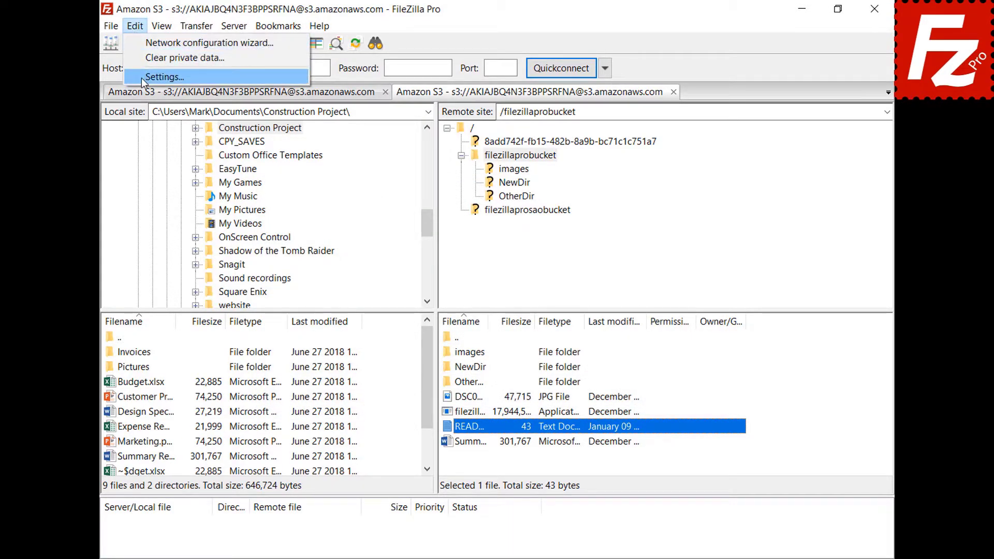
{"action": "left_click", "coordinate": [142, 78]}
{"action": "scroll", "coordinate": [246, 368], "scroll_direction": "down", "scroll_amount": 2}
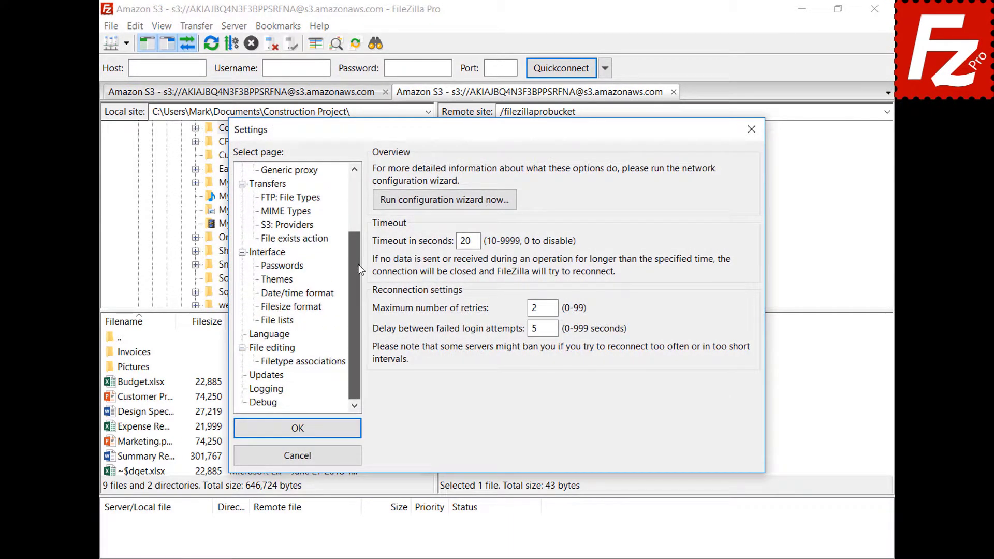
{"action": "left_click", "coordinate": [256, 348]}
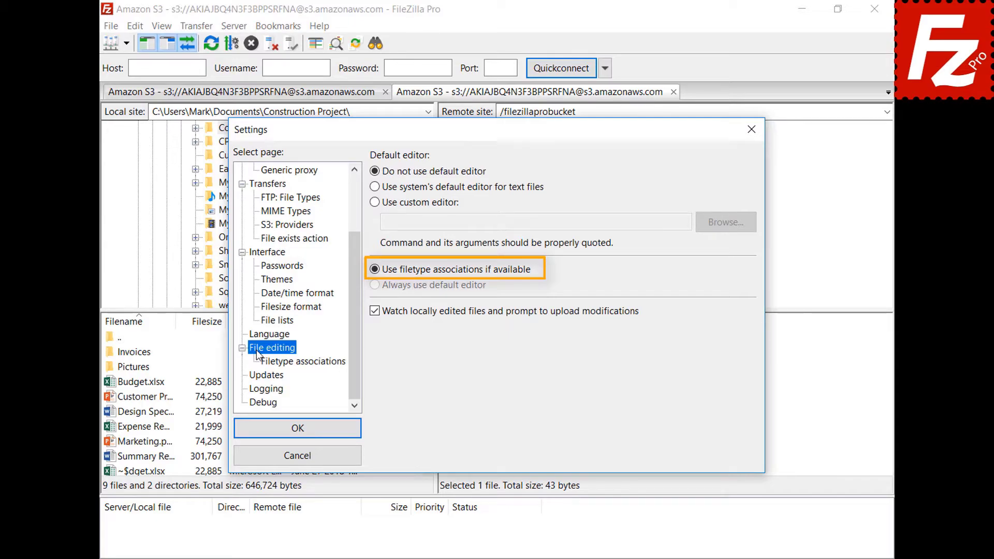
{"action": "left_click", "coordinate": [312, 364]}
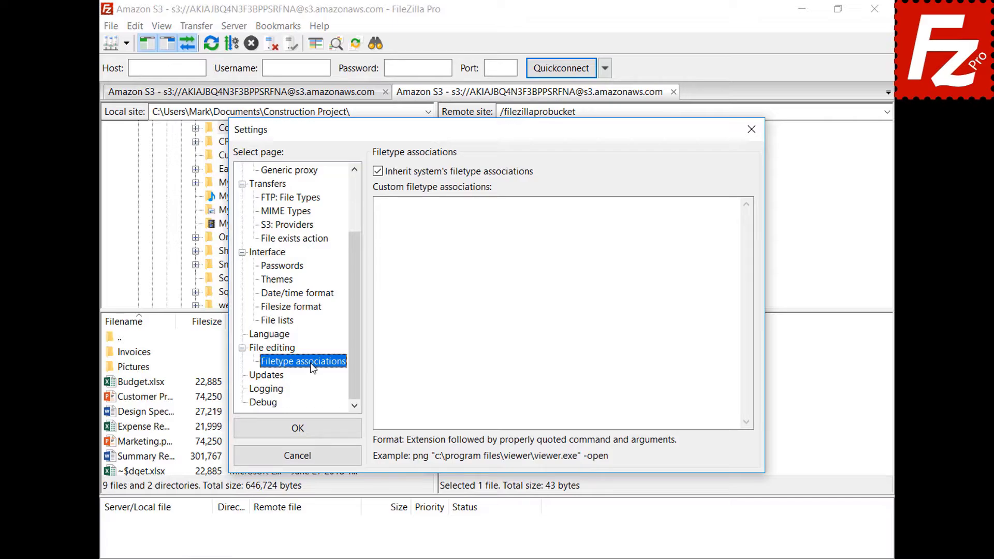
{"action": "left_click", "coordinate": [716, 215]}
{"action": "type", "text": "jpg \"C:\\Windows\\system32\\mspaint.exe\""}
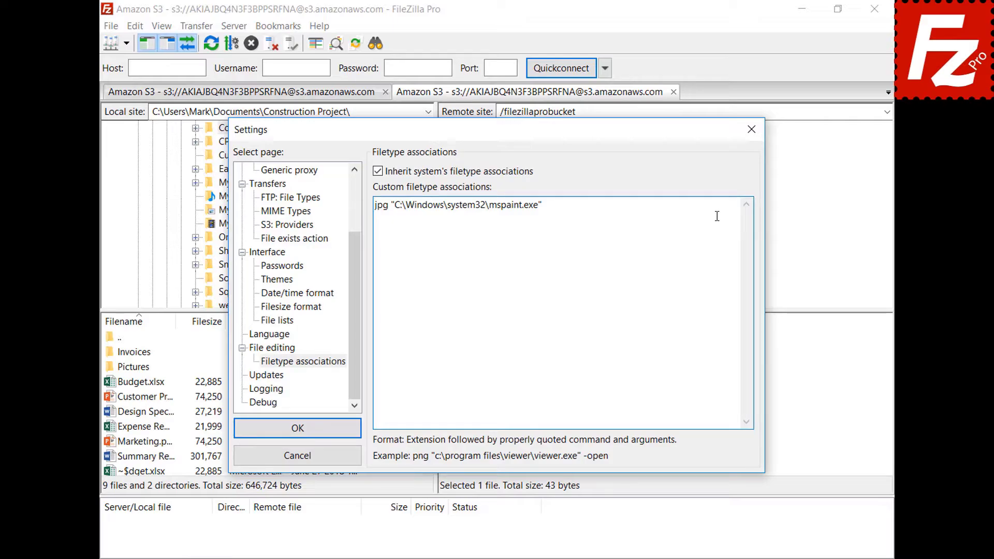
{"action": "left_click", "coordinate": [244, 435]}
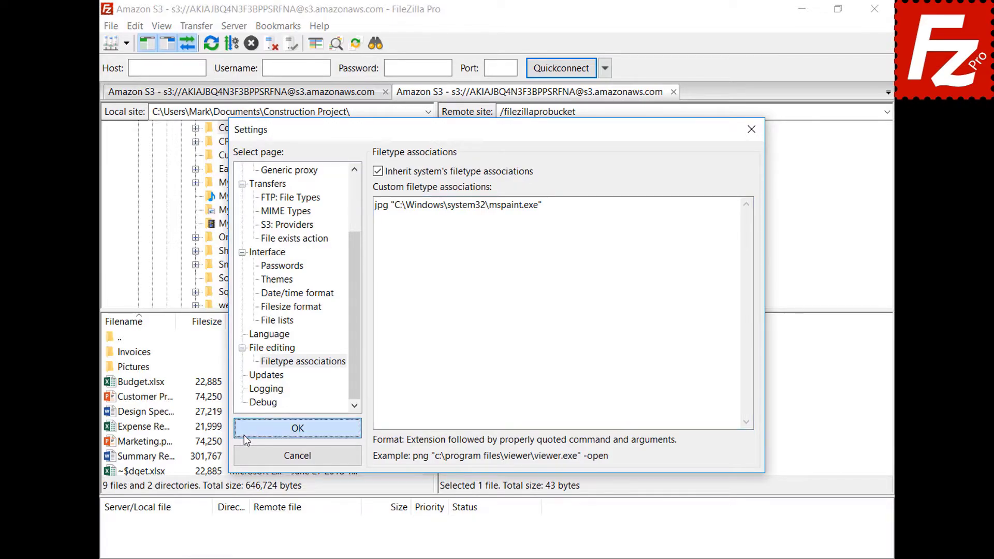
- Open the DSC00079 JPG from the bucket in Paint via View/Edit, then close Paint
{"action": "right_click", "coordinate": [445, 397]}
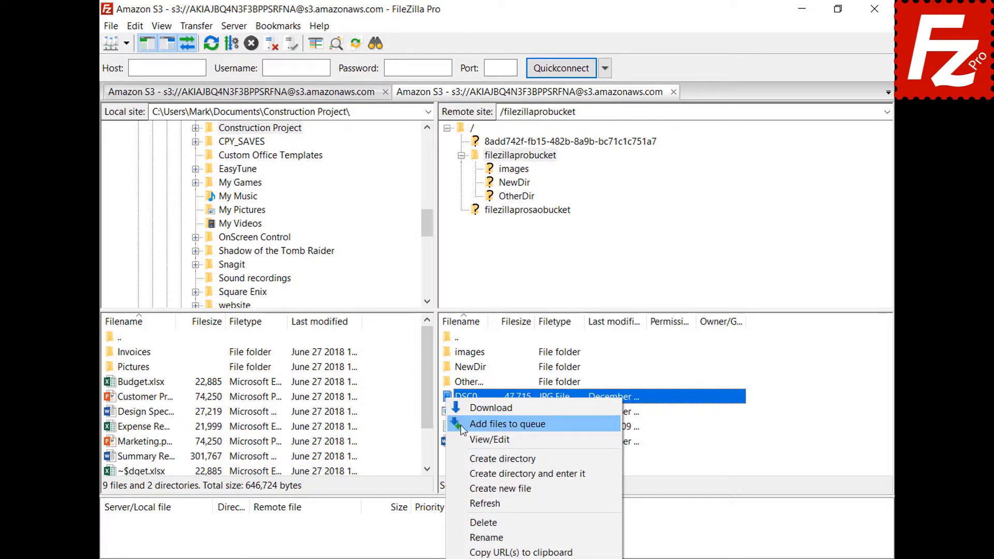
{"action": "left_click", "coordinate": [464, 438]}
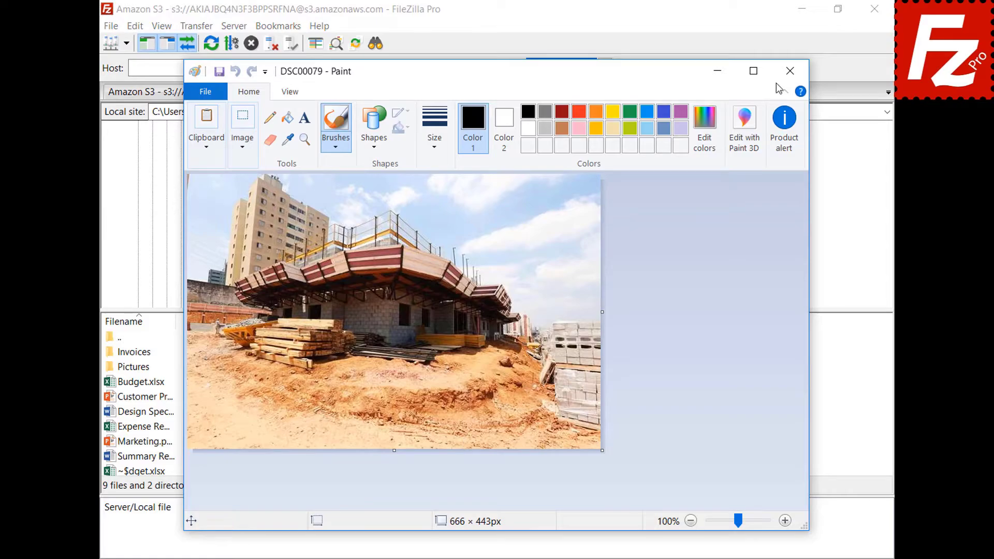
{"action": "left_click", "coordinate": [790, 71]}
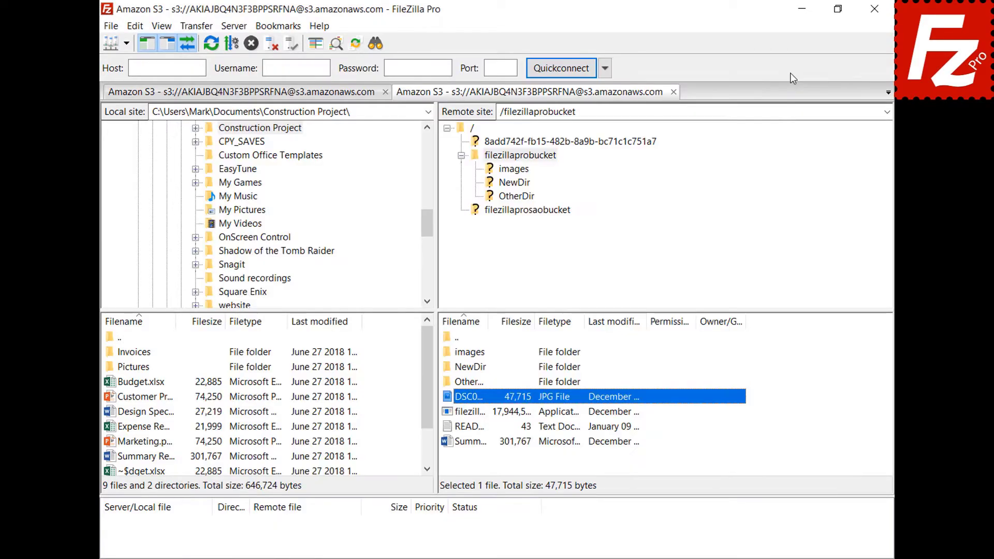
- Return to the File editing page of the Settings dialog
{"action": "left_click", "coordinate": [135, 29]}
{"action": "left_click", "coordinate": [143, 76]}
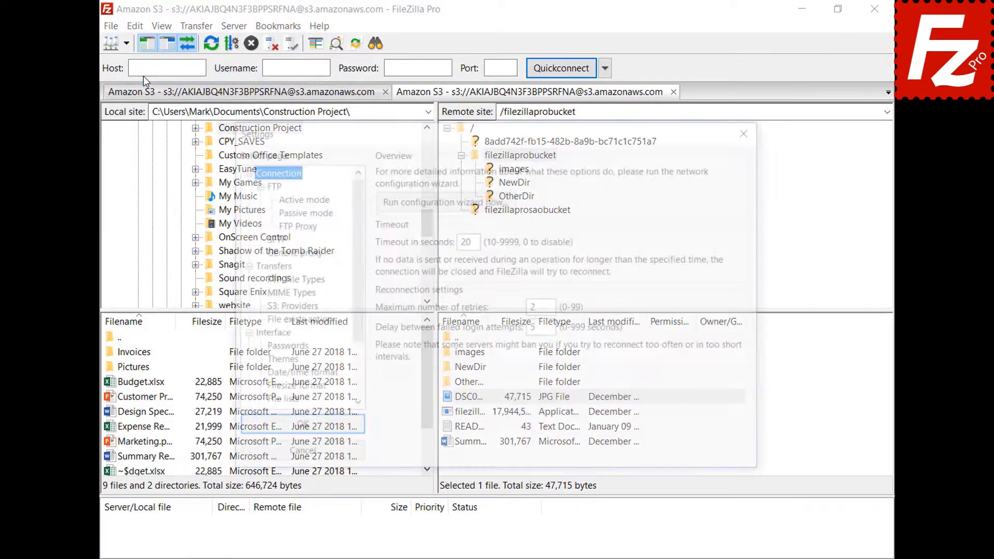
{"action": "scroll", "coordinate": [355, 204], "scroll_direction": "down", "scroll_amount": 2}
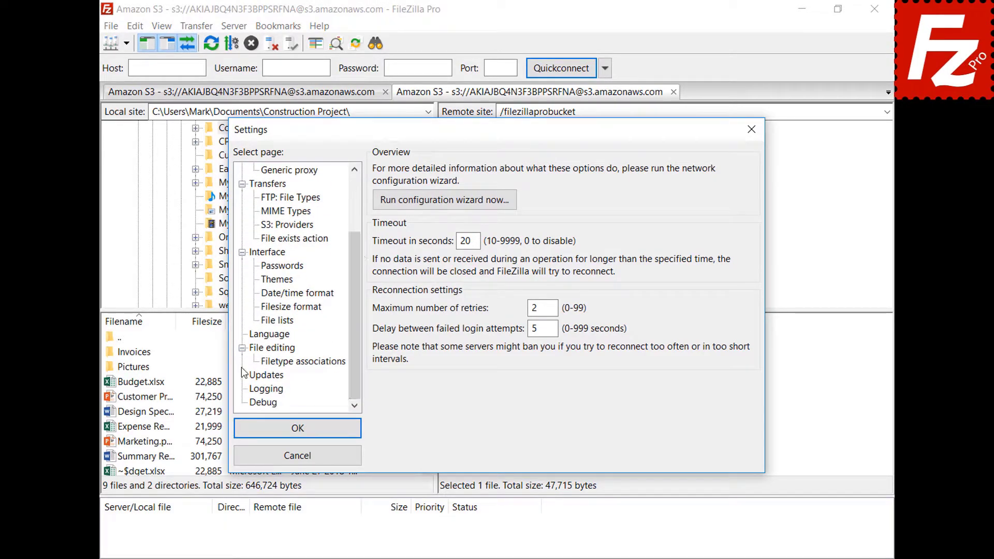
{"action": "left_click", "coordinate": [257, 349]}
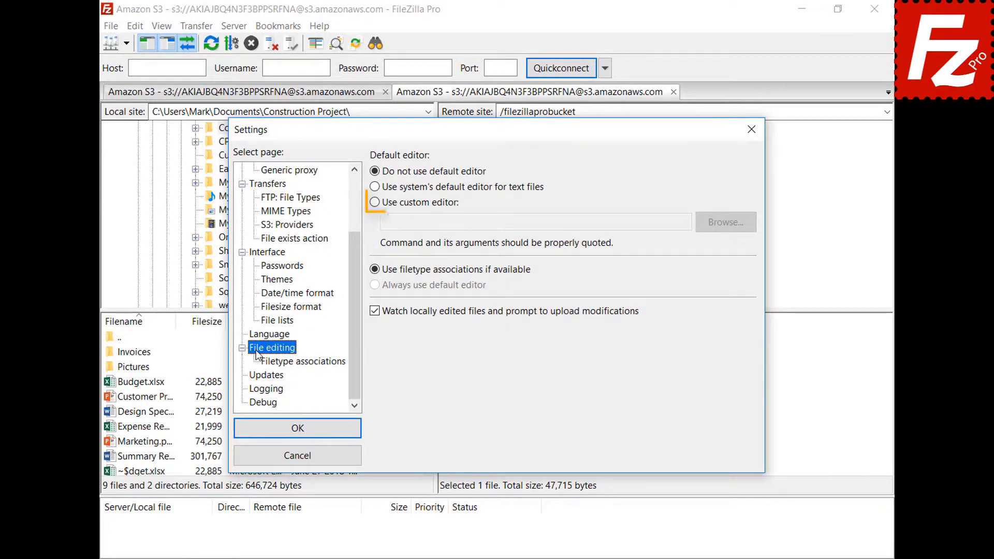
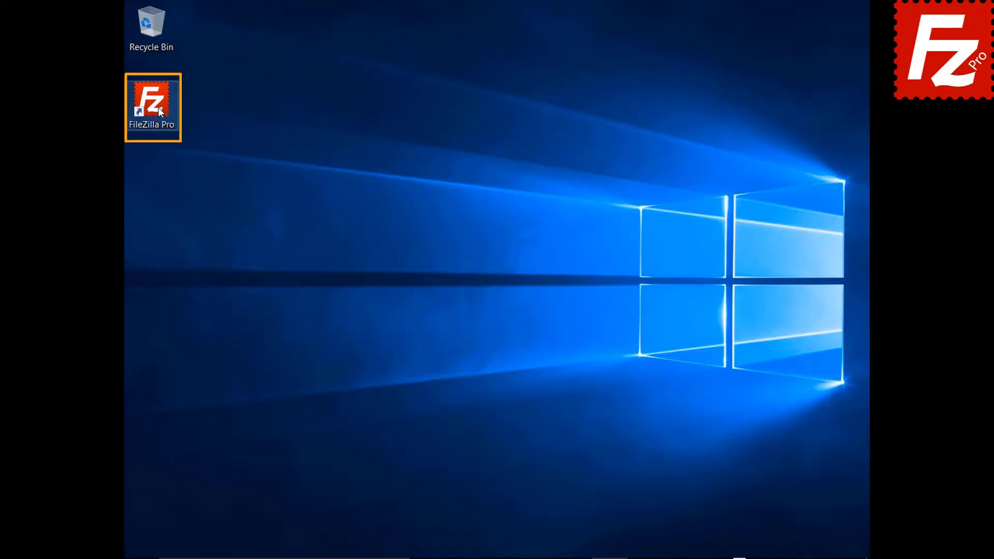
- Launch FileZilla Pro and connect to the saved FTP site
{"action": "double_click", "coordinate": [158, 107]}
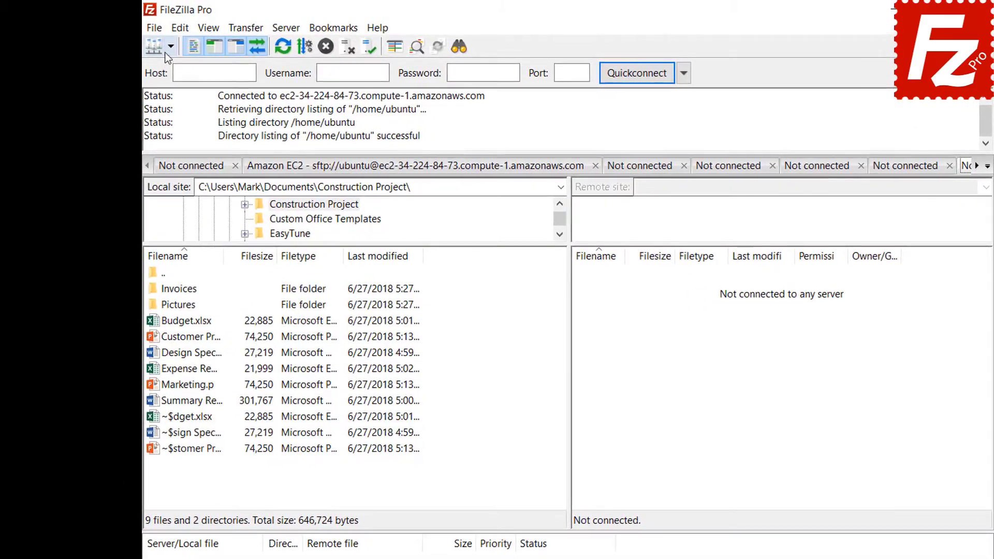
{"action": "left_click", "coordinate": [148, 43]}
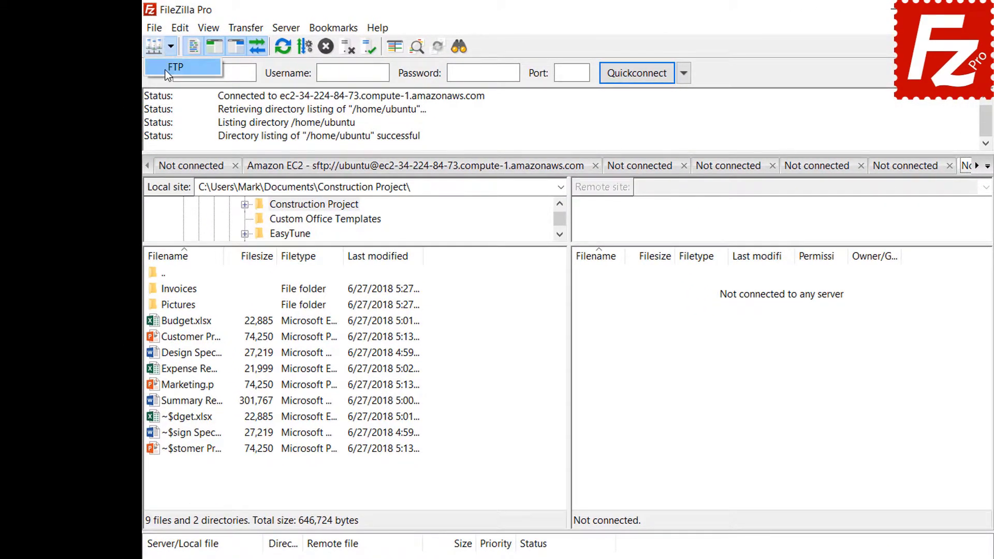
{"action": "left_click", "coordinate": [175, 66]}
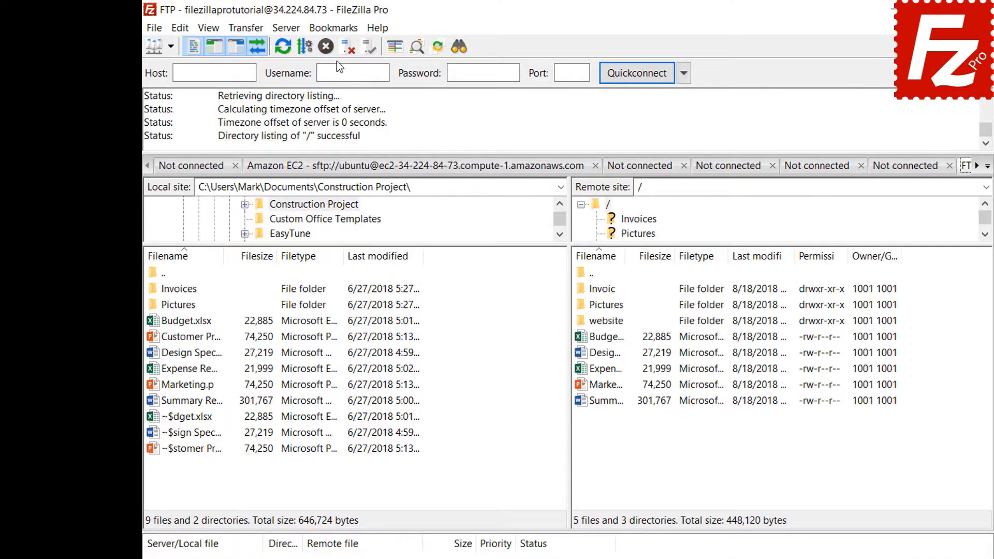
- Add a site-specific bookmark FTP-Pictures with local folder Pictures and remote directory /Pictures
{"action": "left_click", "coordinate": [336, 31]}
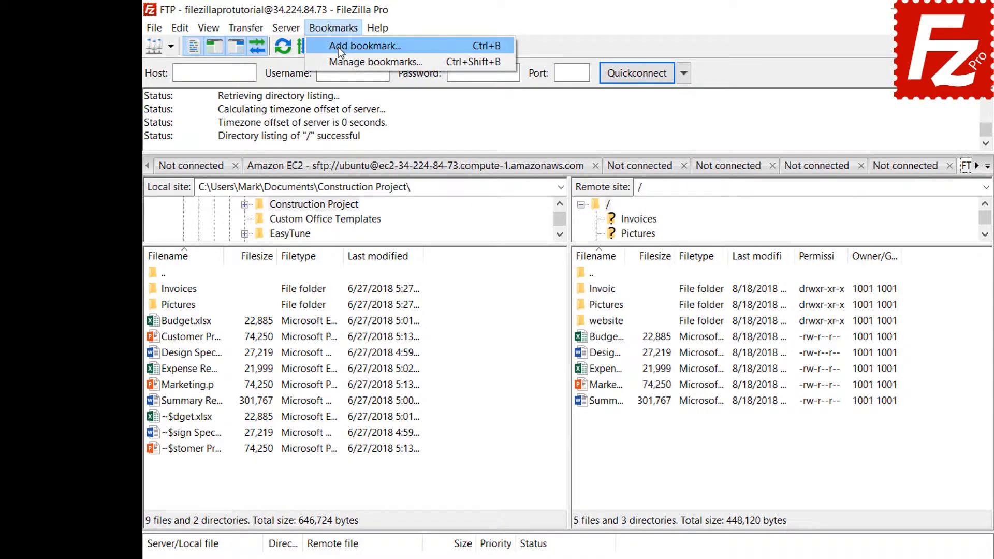
{"action": "left_click", "coordinate": [338, 48]}
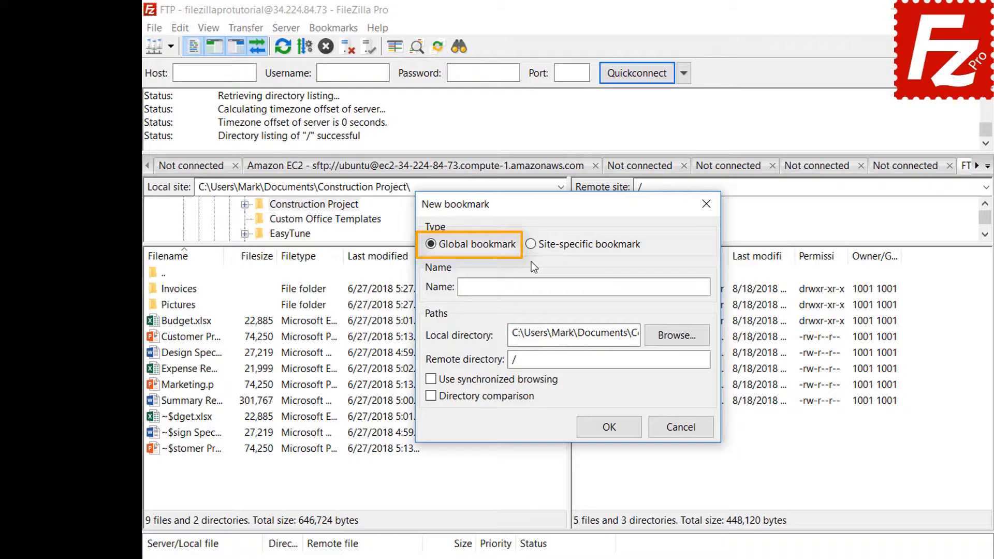
{"action": "left_click", "coordinate": [532, 247]}
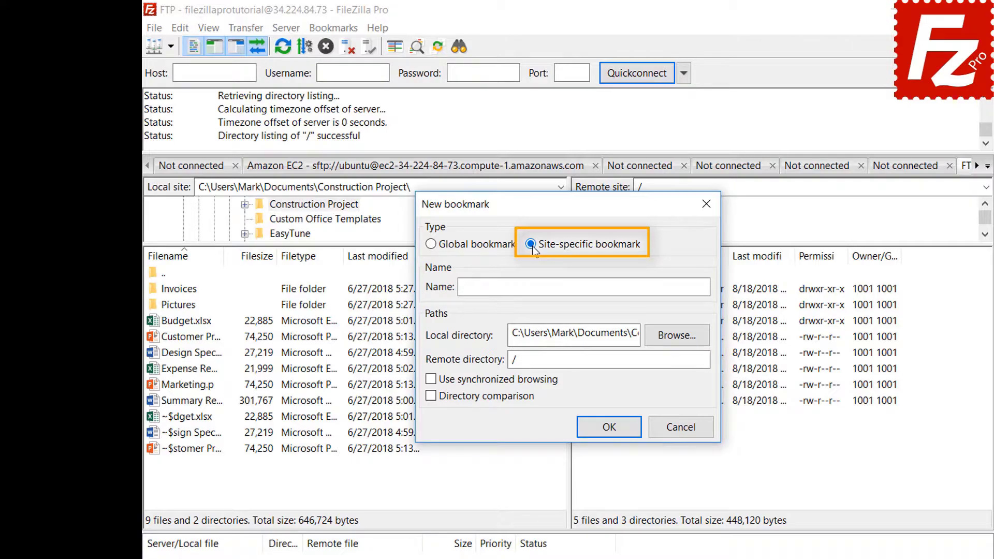
{"action": "left_click", "coordinate": [657, 284]}
{"action": "type", "text": "FTP-Pictures"}
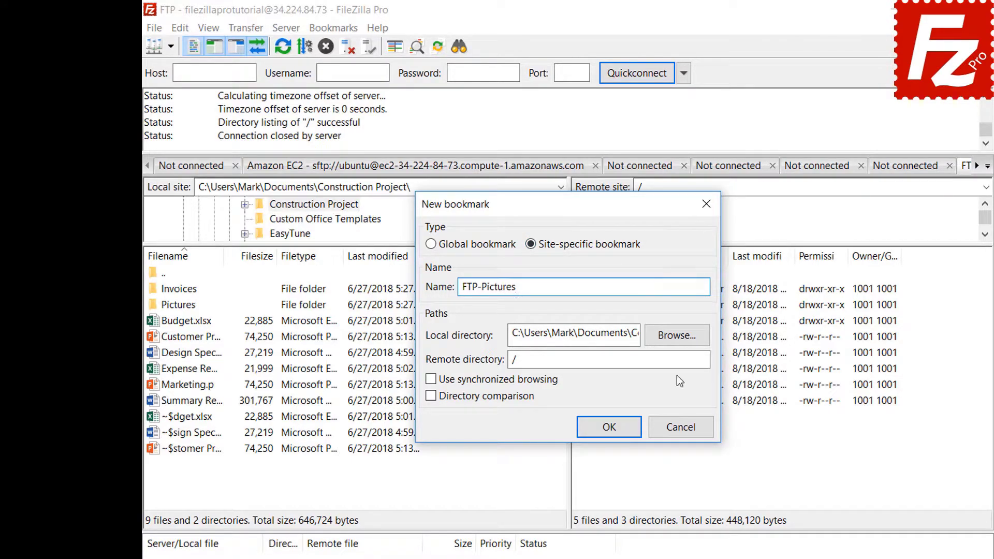
{"action": "left_click", "coordinate": [677, 335]}
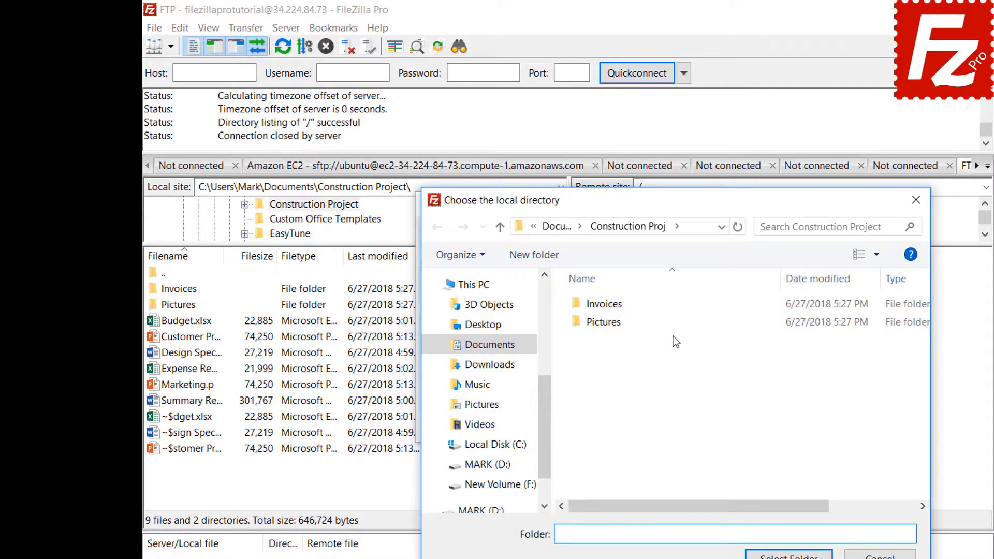
{"action": "double_click", "coordinate": [606, 323]}
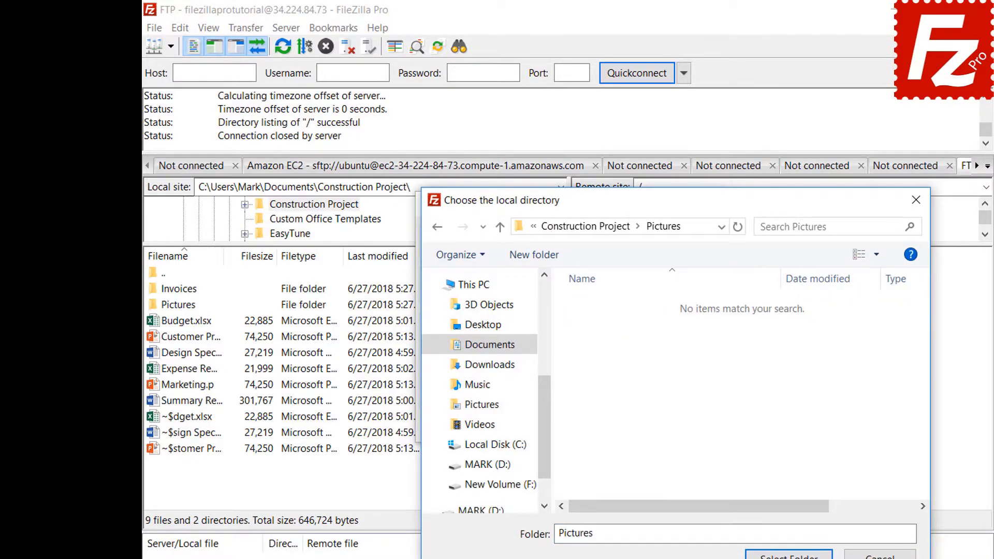
{"action": "left_click", "coordinate": [789, 556]}
{"action": "left_click", "coordinate": [678, 359]}
{"action": "type", "text": "Pictures"}
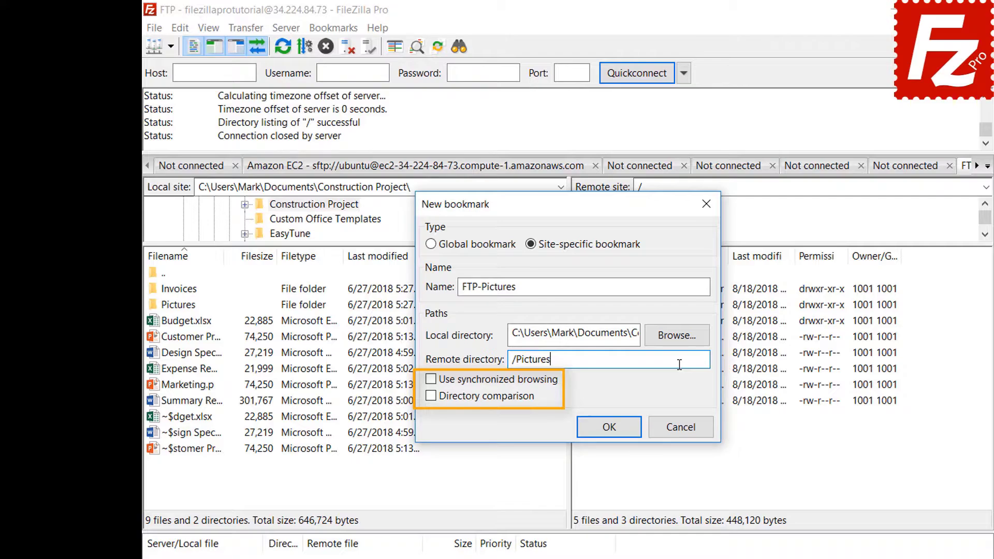
{"action": "left_click", "coordinate": [617, 435]}
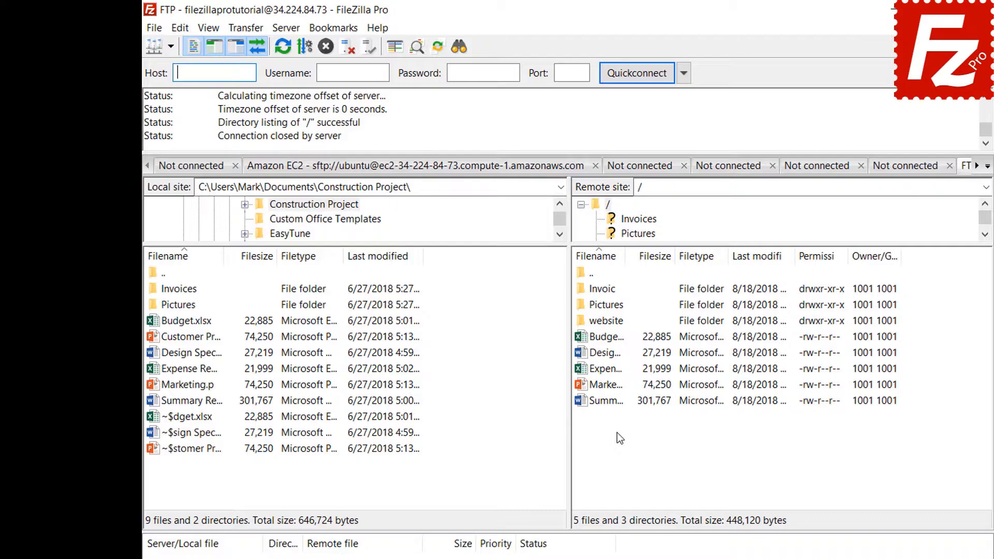
- Open the FTP-Pictures bookmark, then disconnect from the FTP server
{"action": "left_click", "coordinate": [336, 30]}
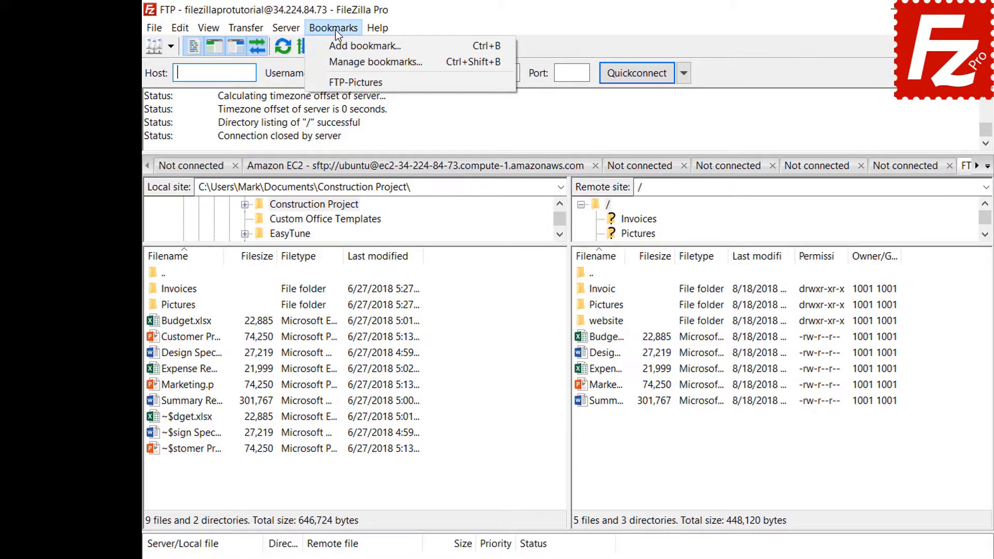
{"action": "left_click", "coordinate": [335, 84]}
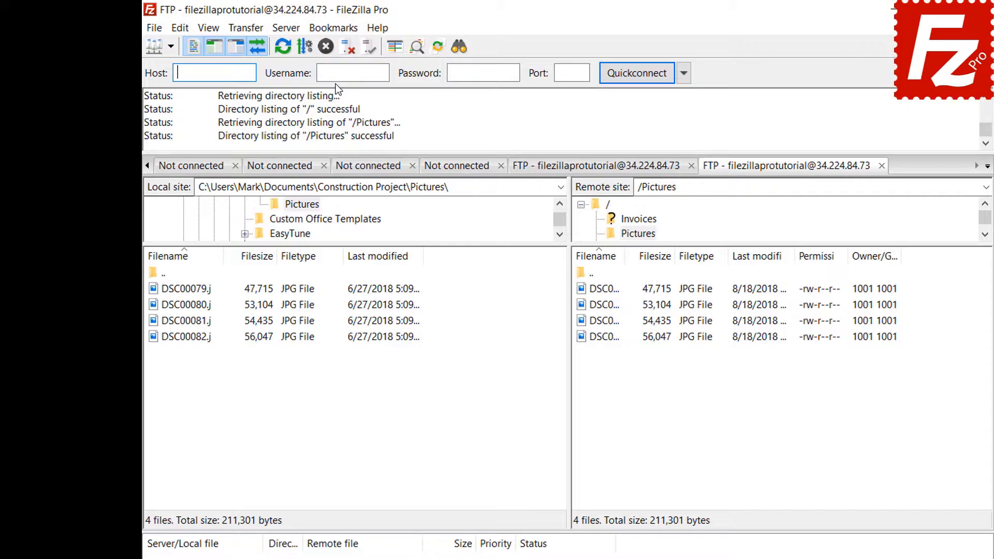
{"action": "left_click", "coordinate": [346, 52]}
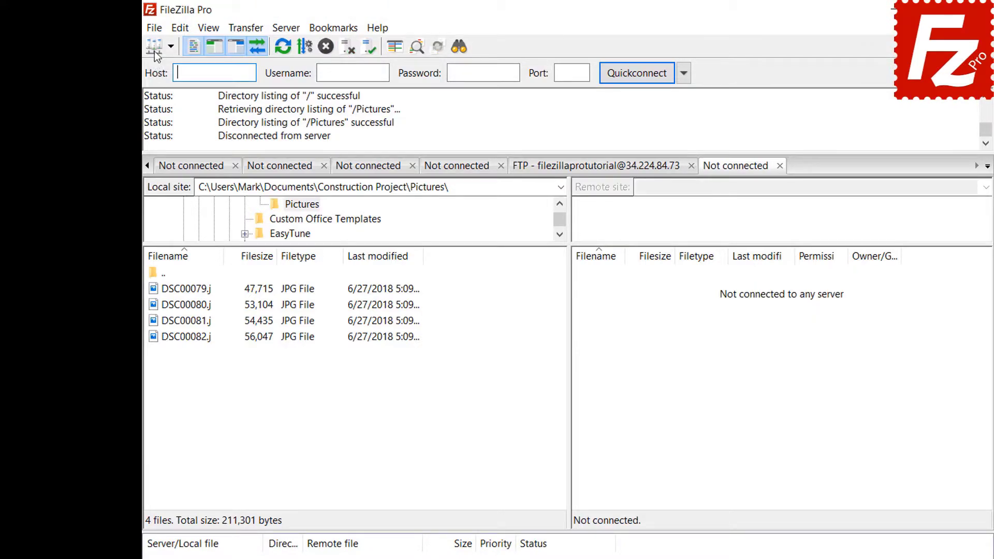
- Reconnect using the FTP-Pictures bookmark from the Site Manager
{"action": "left_click", "coordinate": [154, 29]}
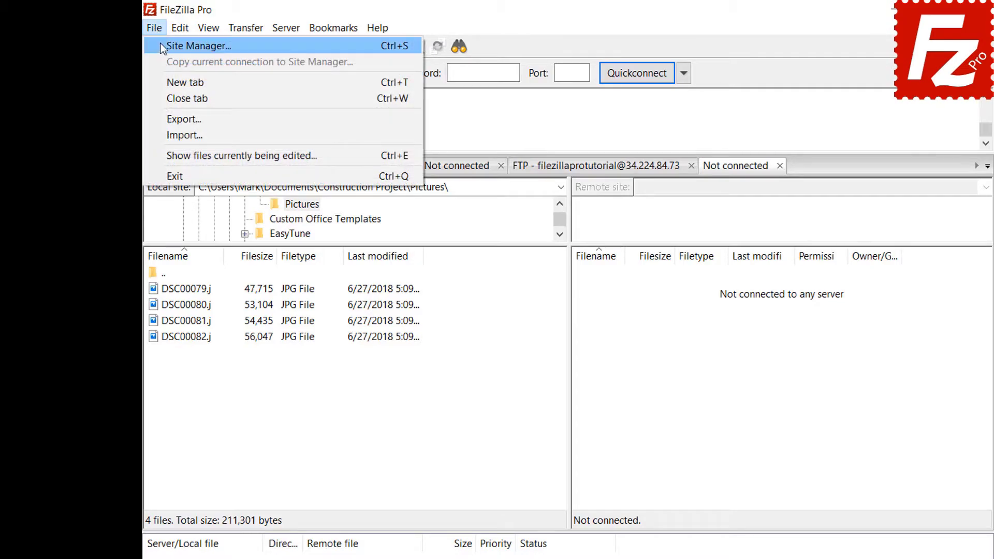
{"action": "left_click", "coordinate": [162, 48]}
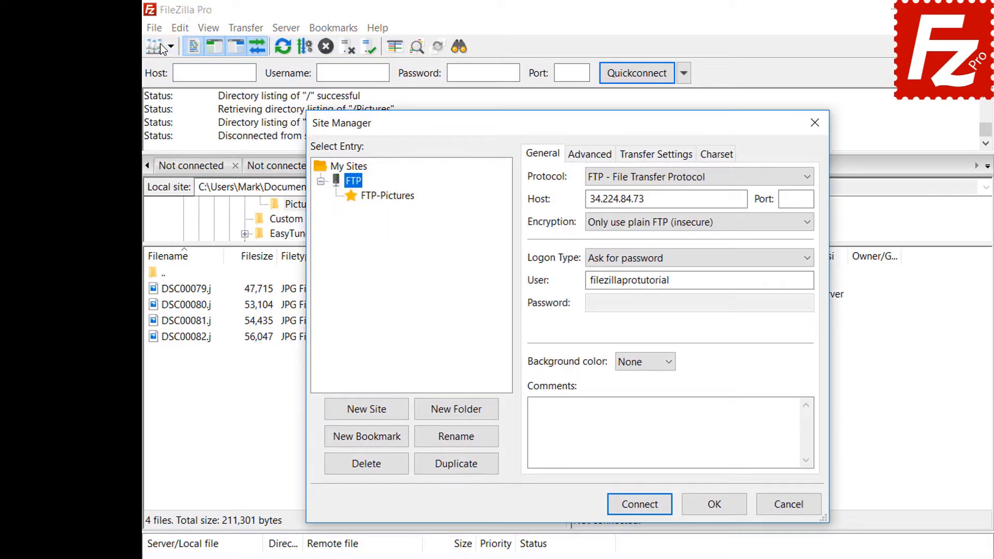
{"action": "left_click", "coordinate": [389, 197]}
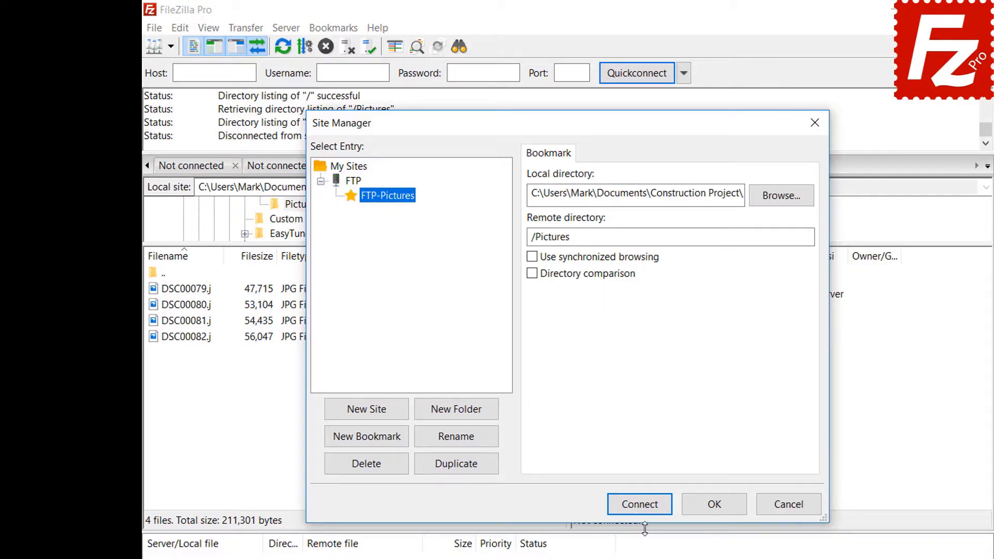
{"action": "left_click", "coordinate": [647, 506]}
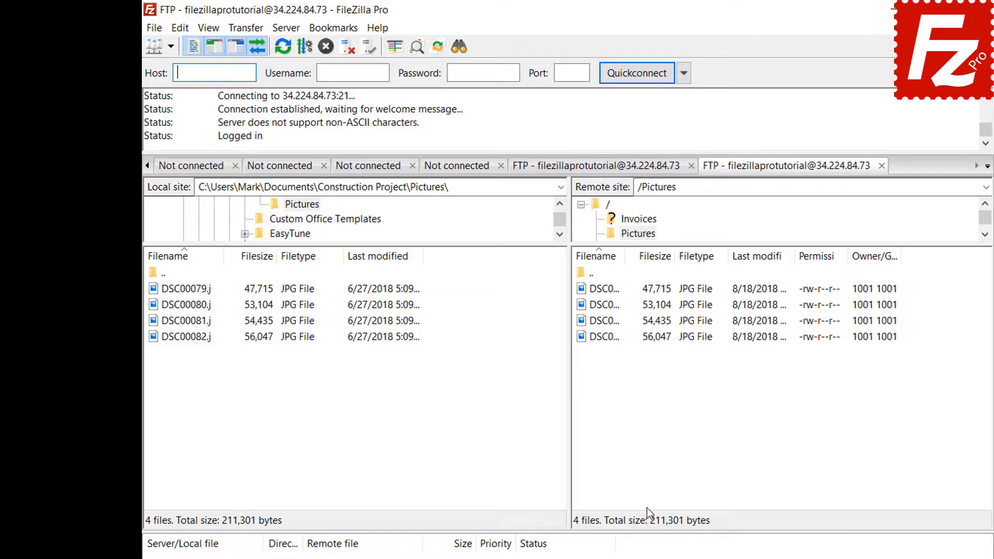
- Review the FTP-Pictures bookmark's directories in the Manage bookmarks window
{"action": "left_click", "coordinate": [340, 29]}
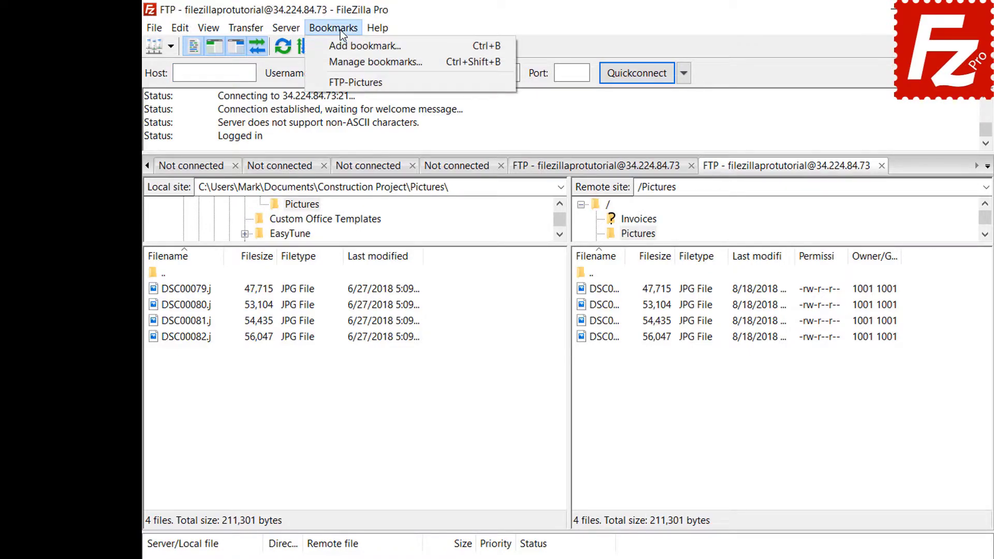
{"action": "left_click", "coordinate": [342, 56]}
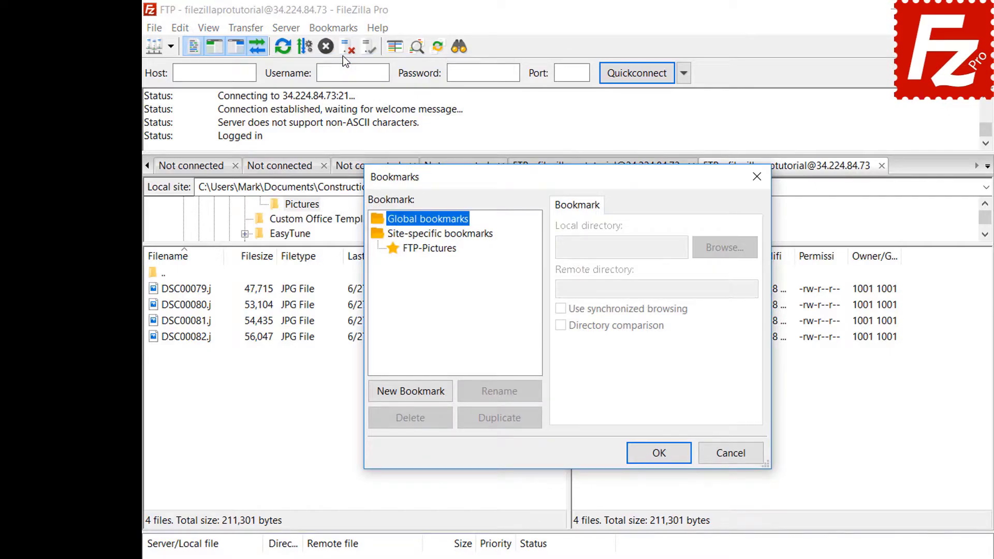
{"action": "left_click", "coordinate": [434, 248]}
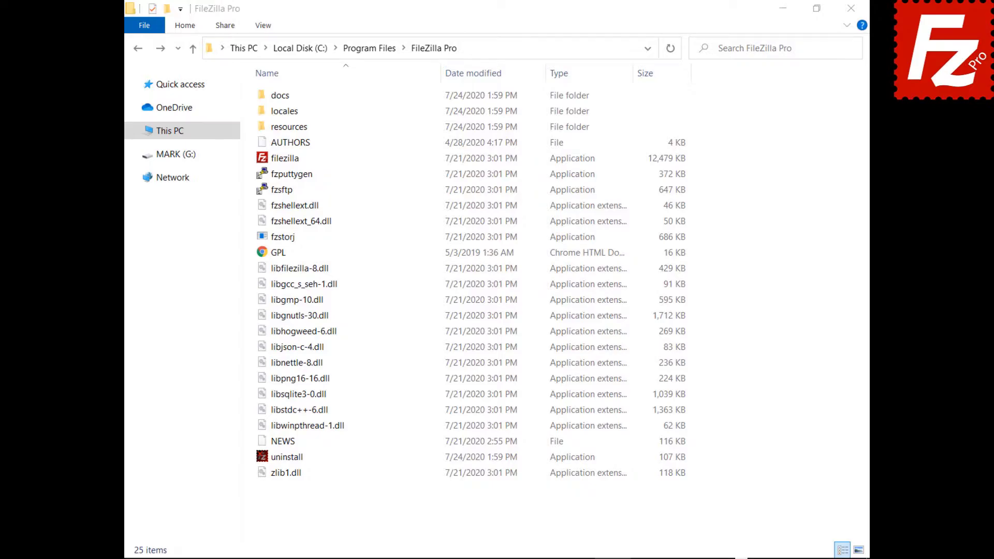
- View the sample fzdefaults.xml in the docs folder, then export Site Manager entries and settings to Documents\fzdefaults.xml
{"action": "double_click", "coordinate": [262, 96]}
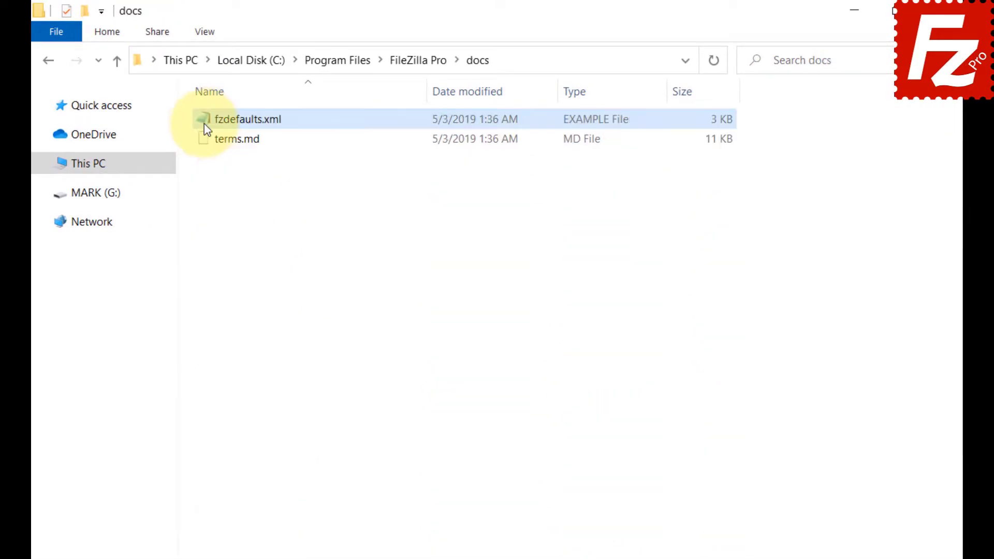
{"action": "double_click", "coordinate": [204, 123]}
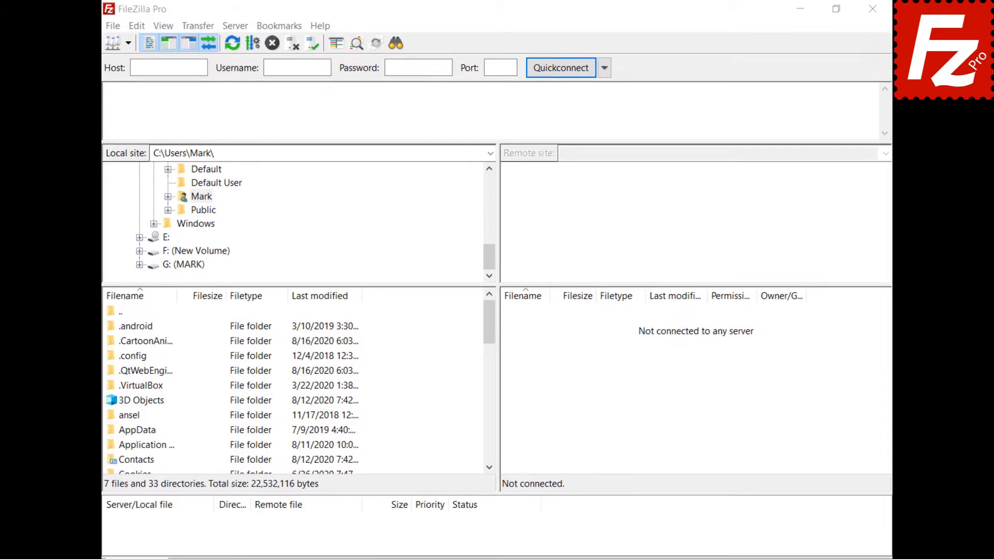
{"action": "left_click", "coordinate": [107, 26]}
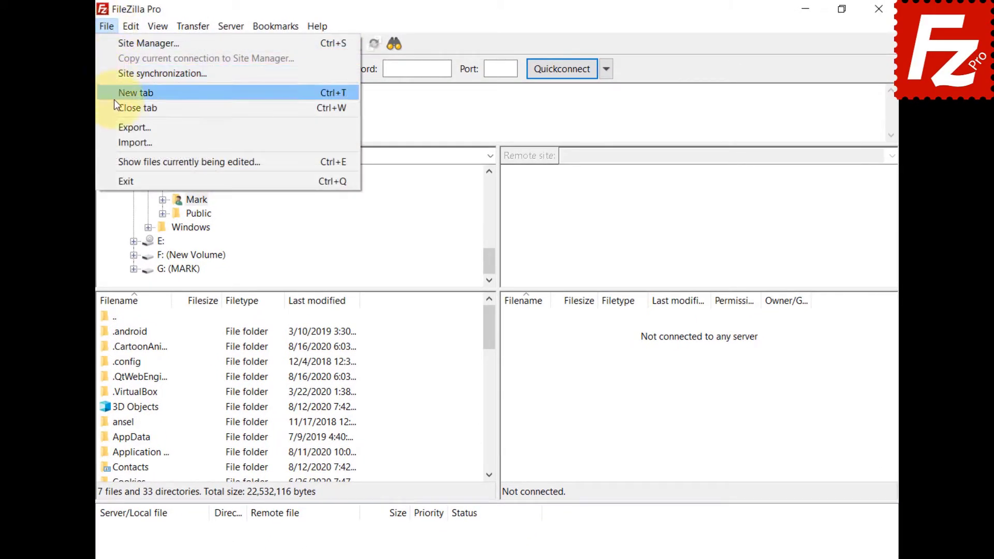
{"action": "left_click", "coordinate": [117, 126]}
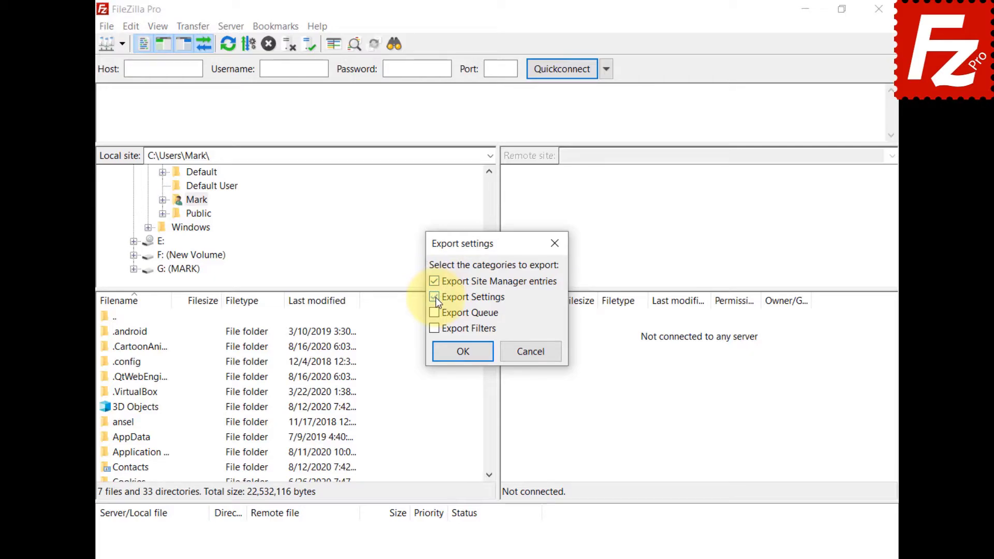
{"action": "left_click", "coordinate": [465, 355]}
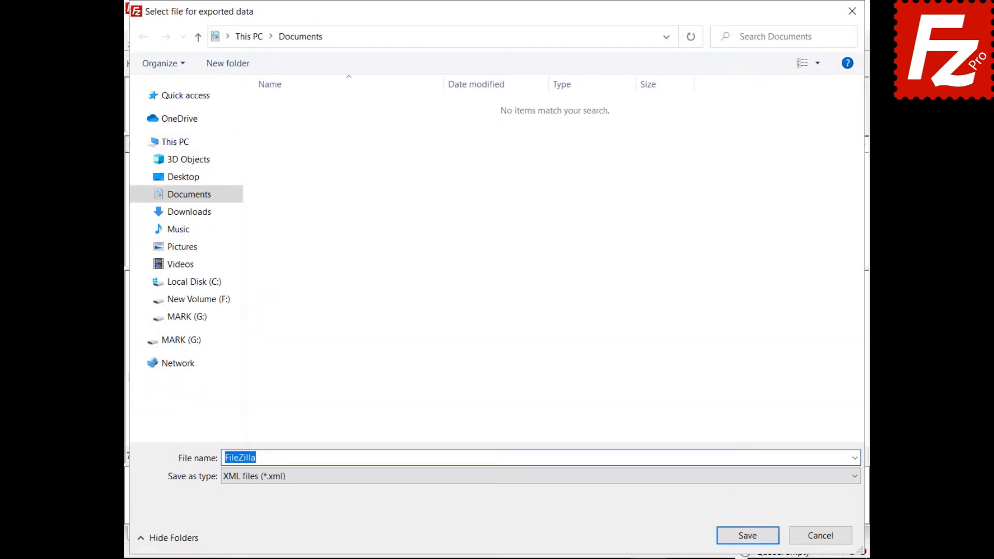
{"action": "type", "text": "fzdefaults.xml"}
{"action": "left_click", "coordinate": [747, 536]}
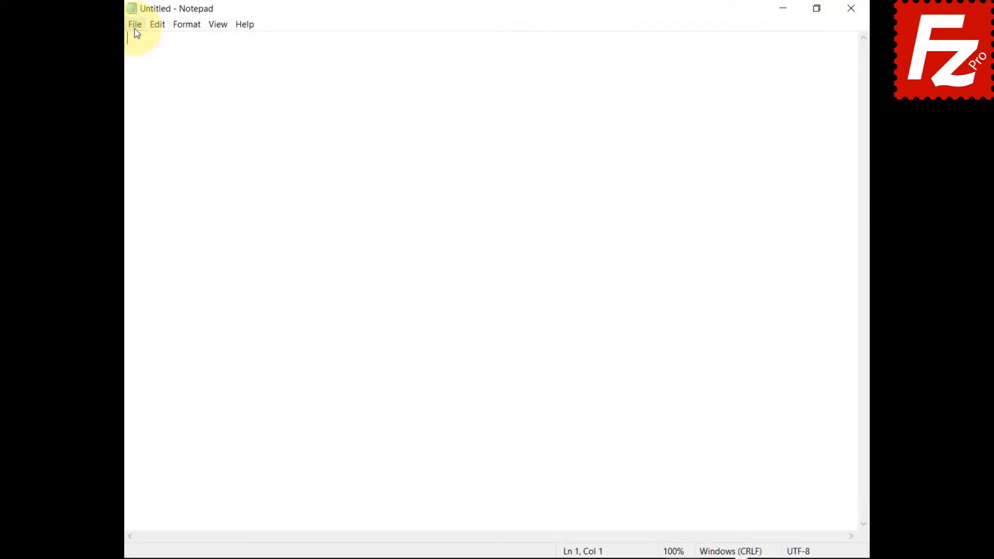
{"action": "left_click", "coordinate": [135, 24]}
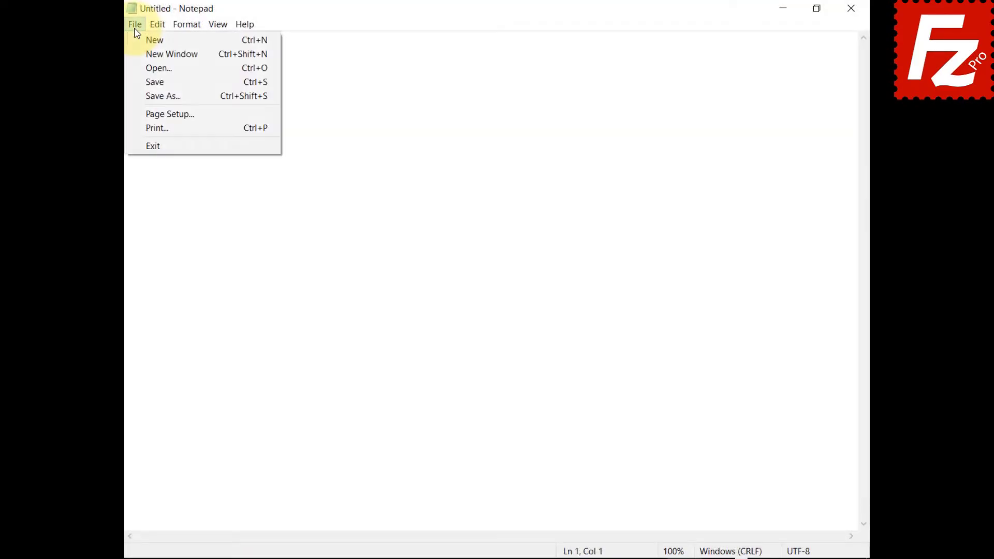
- Open the exported fzdefaults file from Documents in Notepad
{"action": "left_click", "coordinate": [136, 69]}
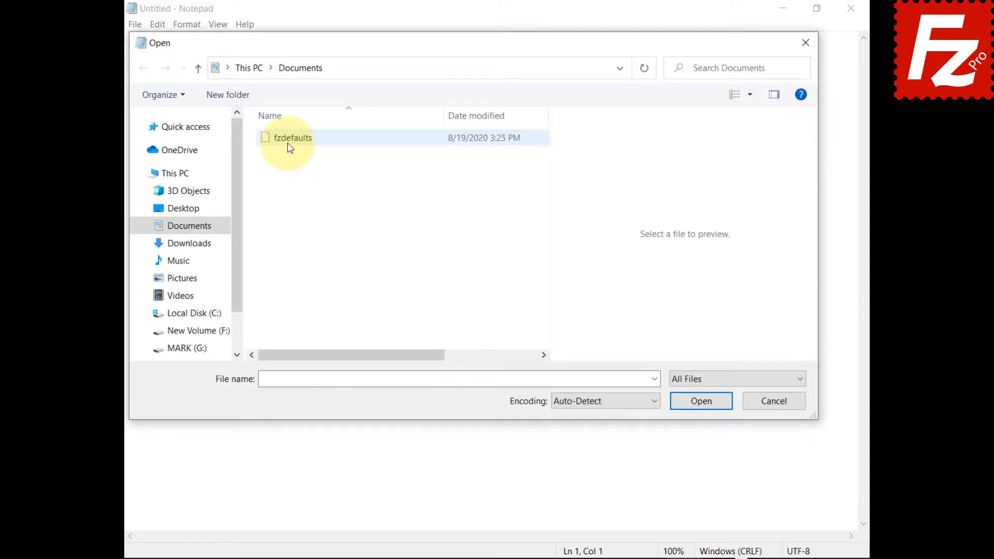
{"action": "left_click", "coordinate": [290, 149]}
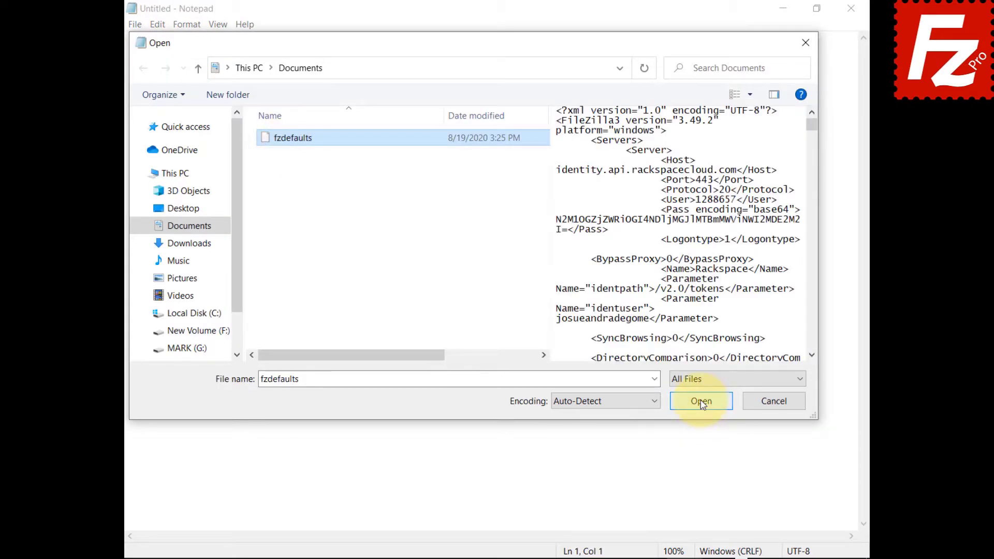
{"action": "left_click", "coordinate": [701, 402]}
- Copy fzdefaults from Documents into %ProgramFiles%\Filezilla Pro, granting the permission prompt
{"action": "left_click", "coordinate": [288, 102]}
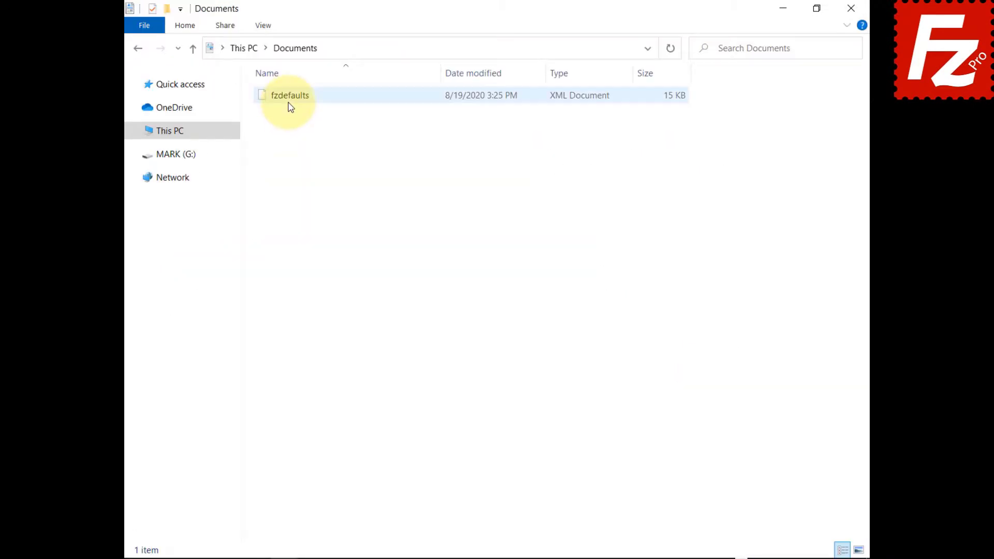
{"action": "right_click", "coordinate": [290, 103]}
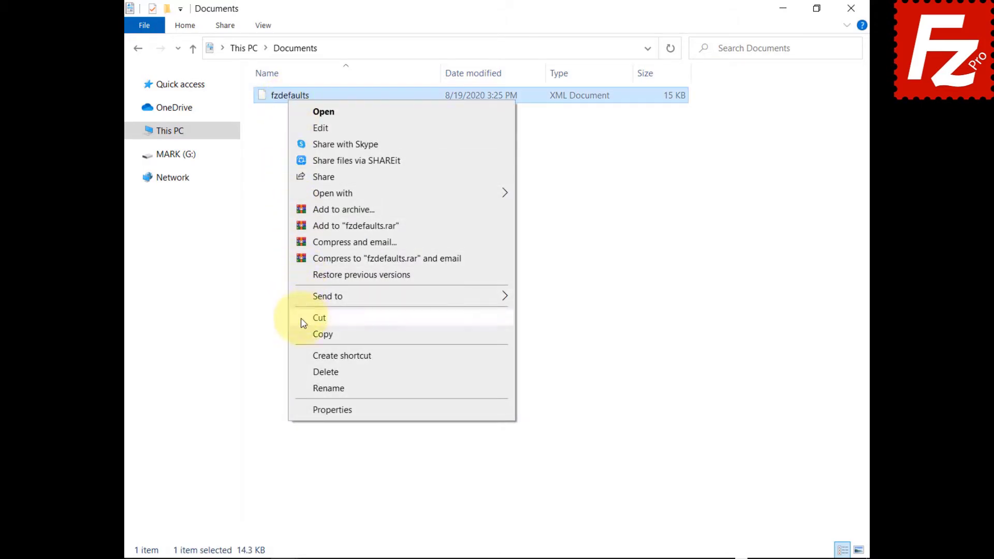
{"action": "left_click", "coordinate": [303, 334]}
{"action": "left_click", "coordinate": [610, 49]}
{"action": "type", "text": "%ProgramFi"}
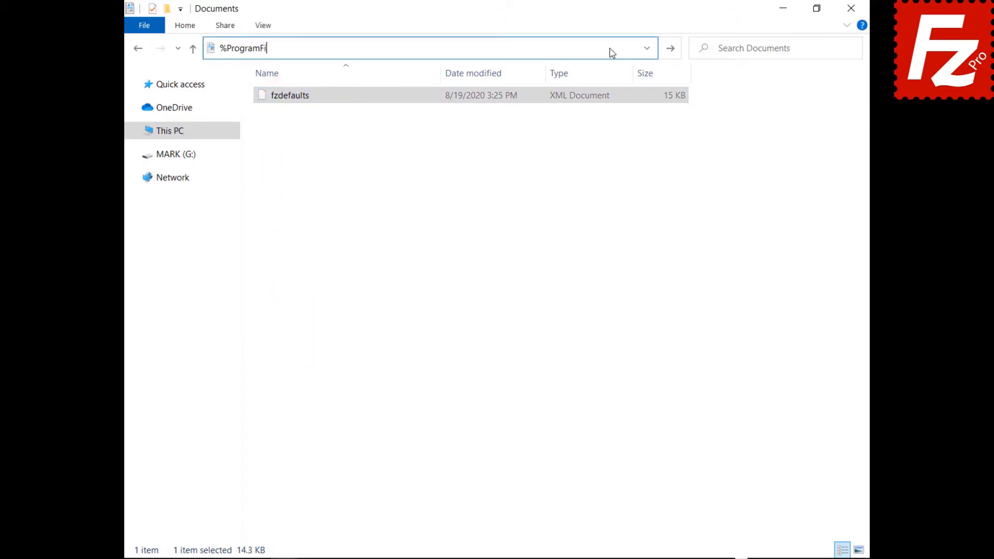
{"action": "type", "text": "les%\\Filezilla Pro"}
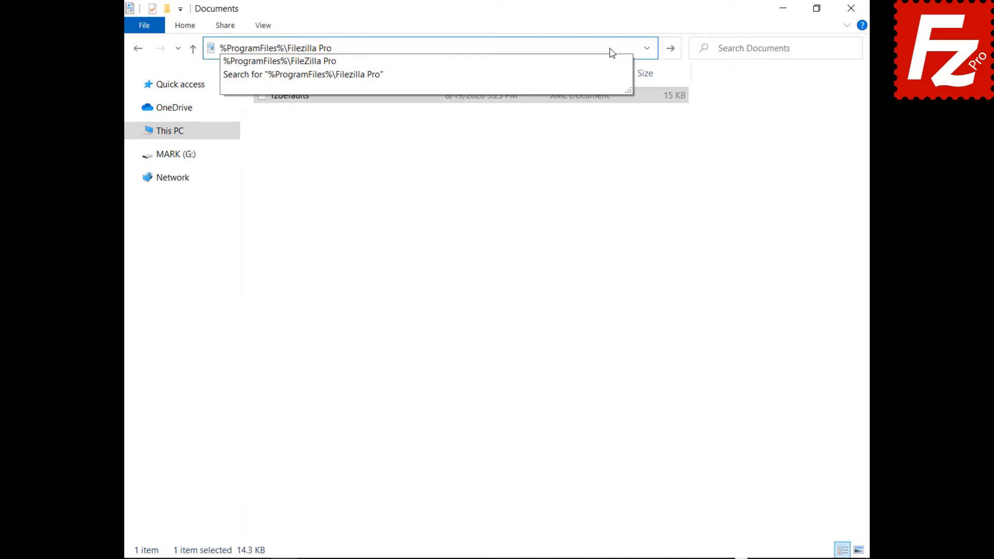
{"action": "key", "text": "Return"}
{"action": "right_click", "coordinate": [381, 501]}
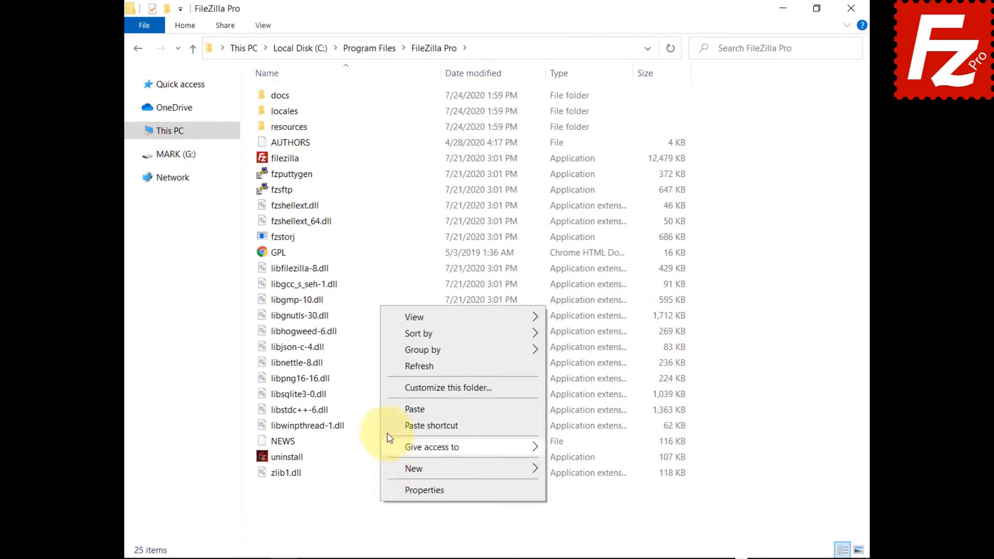
{"action": "left_click", "coordinate": [417, 408]}
{"action": "left_click", "coordinate": [458, 221]}
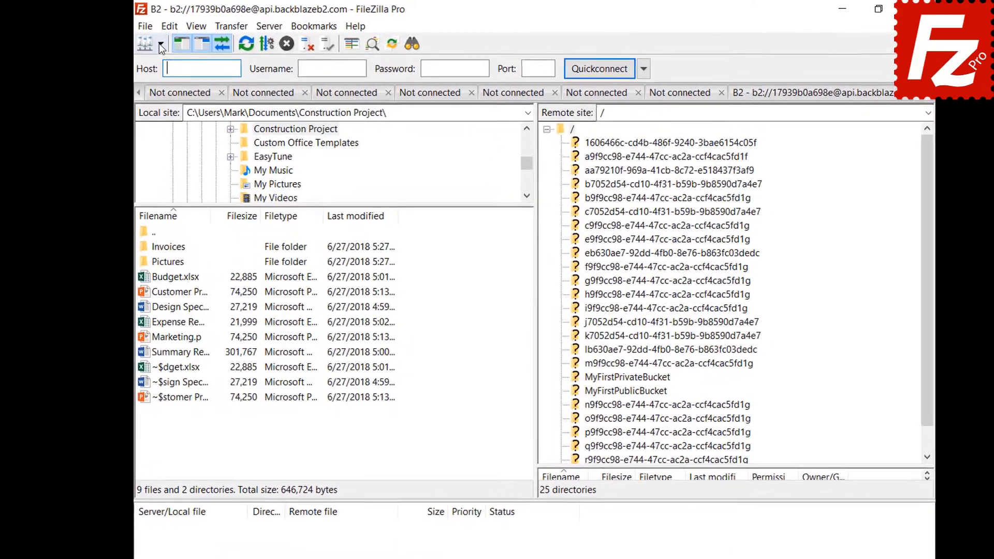
- Connect to the Amazon S3 site and go to the Interface settings page
{"action": "left_click", "coordinate": [163, 44]}
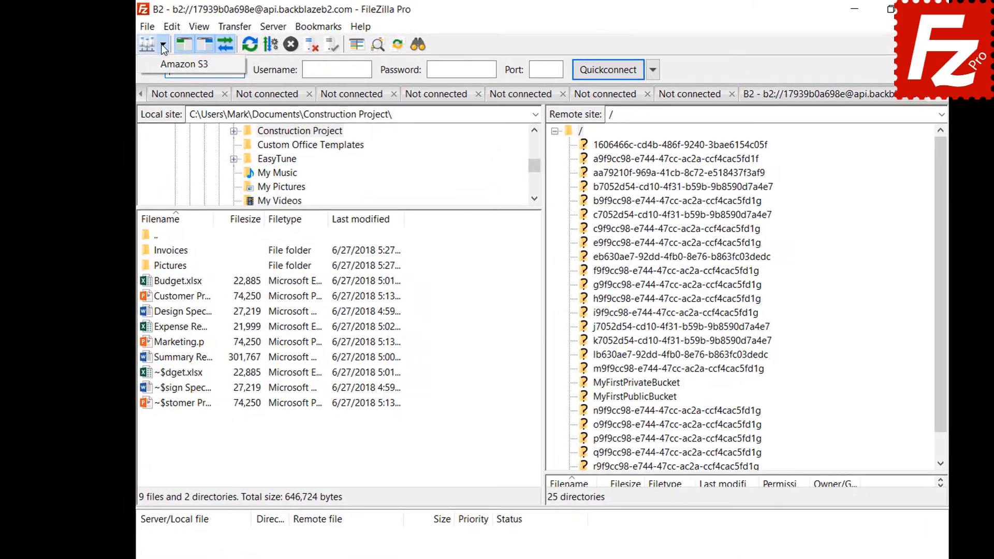
{"action": "left_click", "coordinate": [162, 63]}
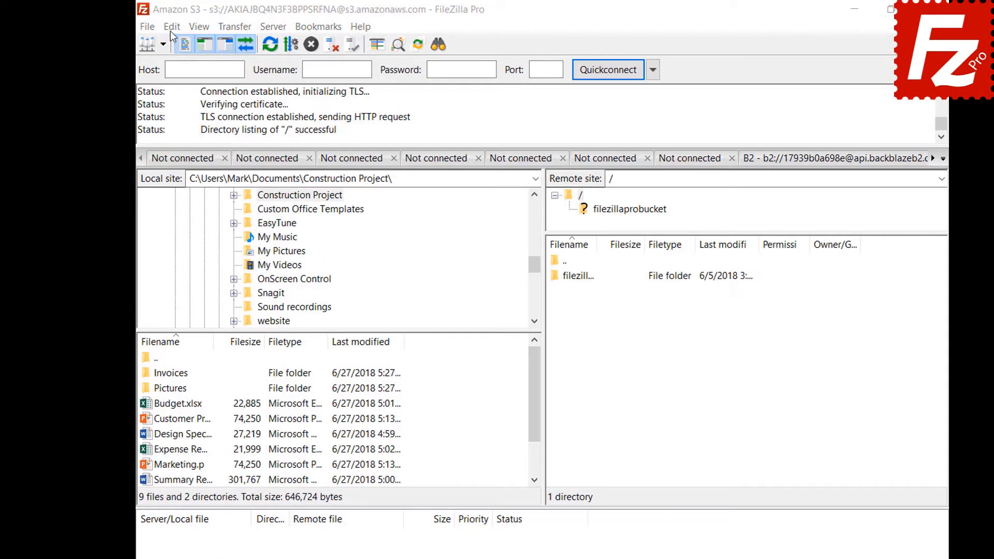
{"action": "left_click", "coordinate": [172, 30]}
{"action": "left_click", "coordinate": [174, 80]}
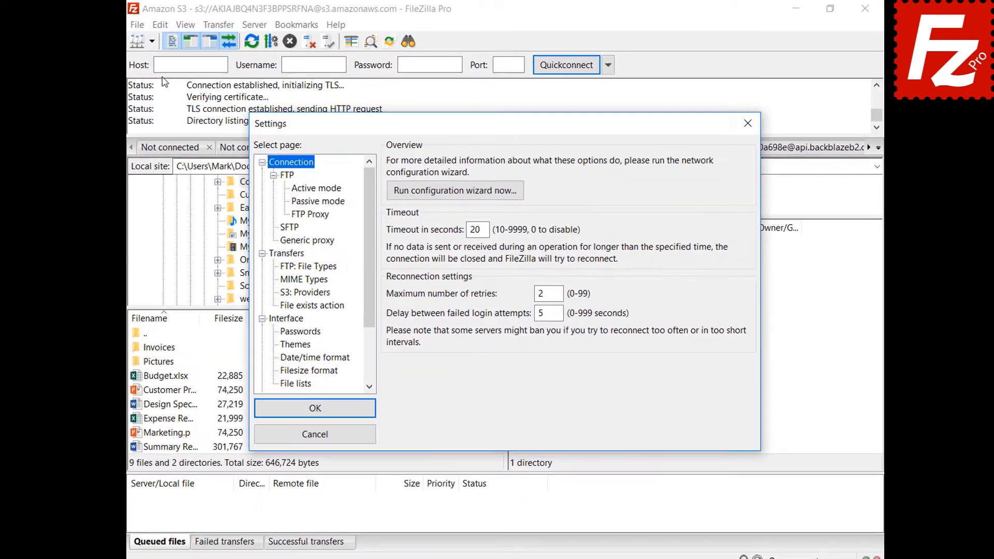
{"action": "left_click", "coordinate": [282, 318]}
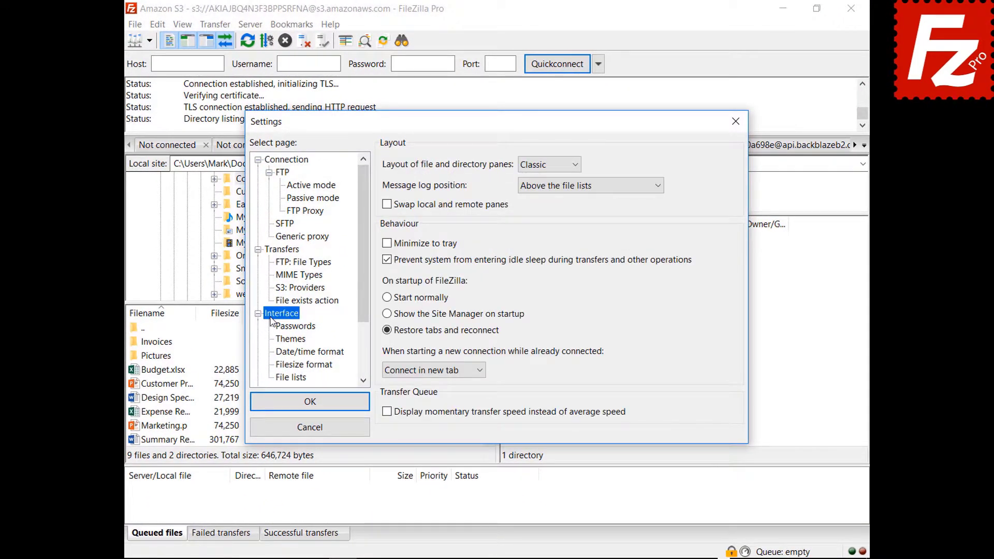
- Try the Explorer, Widescreen and Blackboard pane layouts, then settle on Classic
{"action": "left_click", "coordinate": [547, 165]}
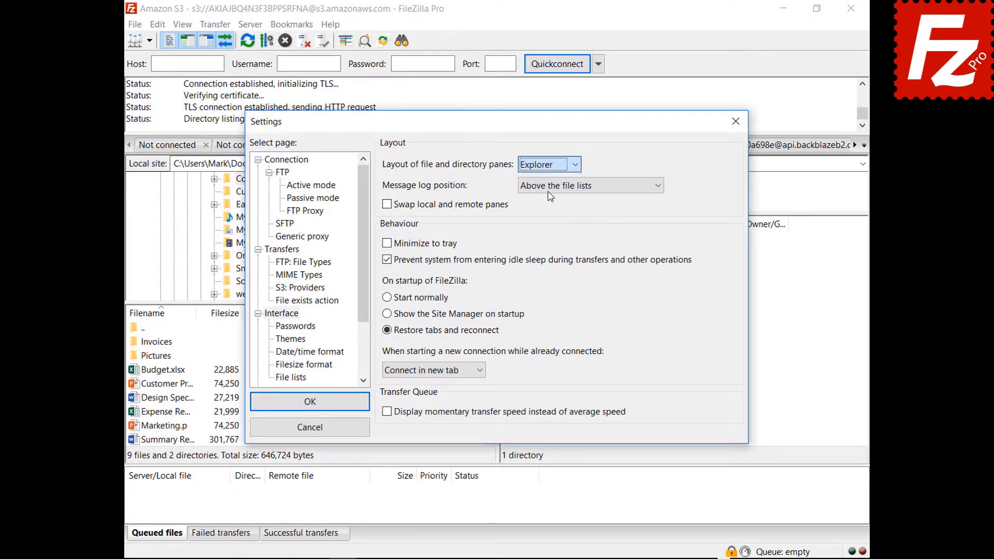
{"action": "left_click", "coordinate": [549, 185]}
{"action": "left_click_drag", "start_coordinate": [505, 126], "coordinate": [521, 558]}
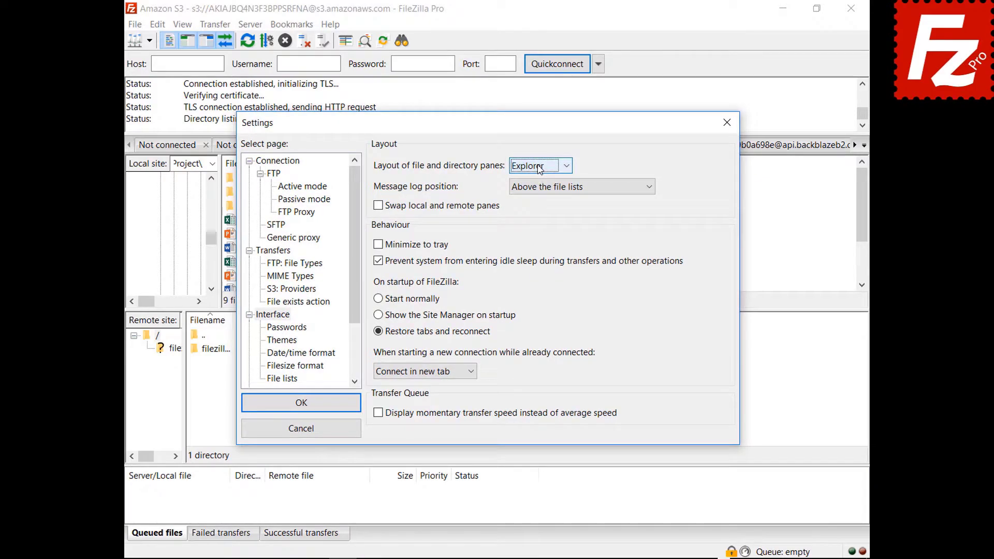
{"action": "left_click", "coordinate": [539, 165]}
{"action": "left_click", "coordinate": [533, 203]}
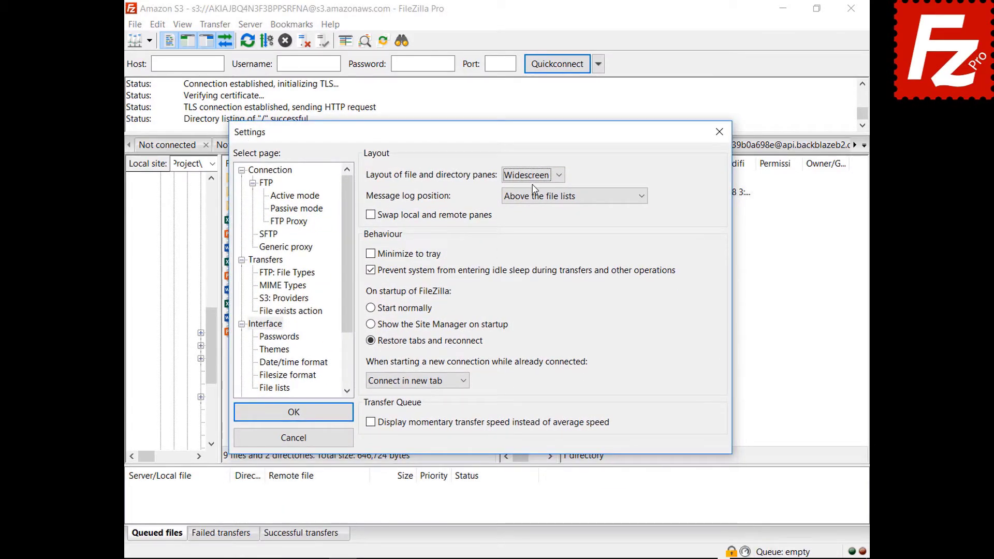
{"action": "left_click", "coordinate": [533, 175]}
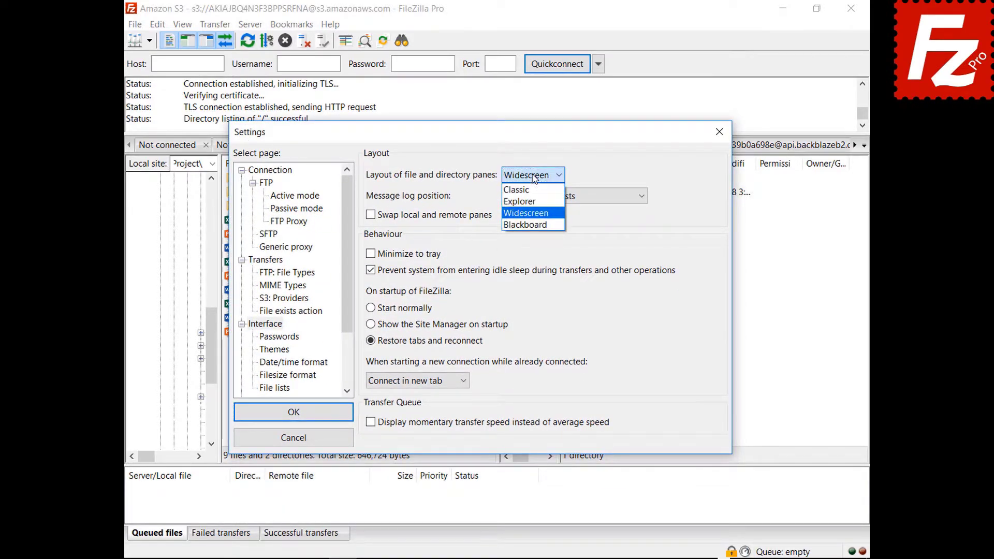
{"action": "left_click", "coordinate": [529, 226]}
{"action": "left_click_drag", "start_coordinate": [483, 143], "coordinate": [483, 558]}
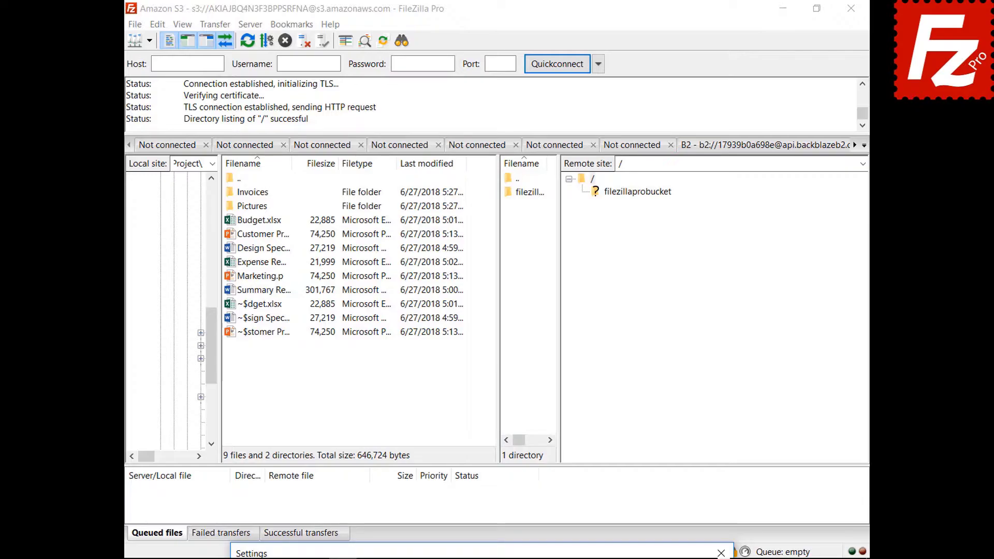
{"action": "left_click_drag", "start_coordinate": [484, 557], "coordinate": [458, 147]}
{"action": "left_click", "coordinate": [507, 185]}
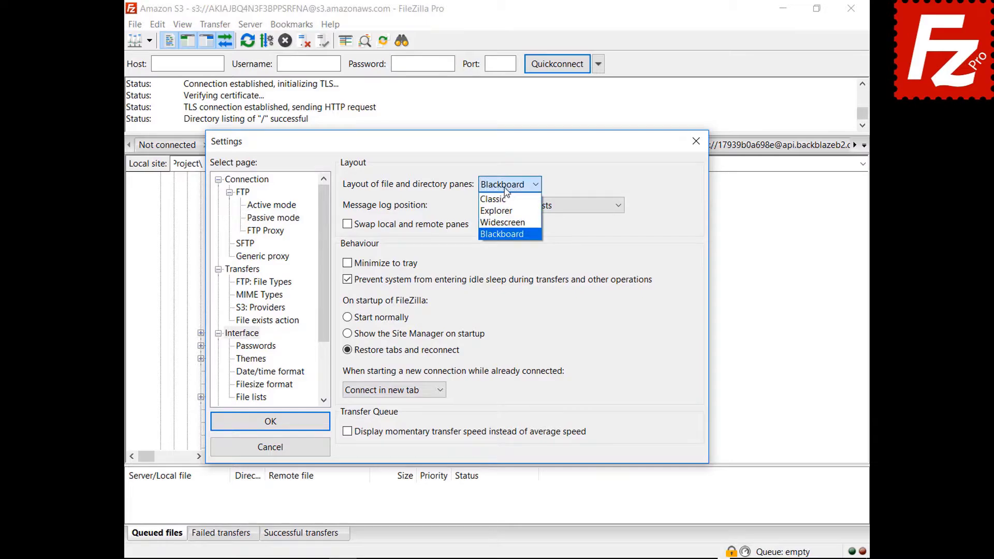
{"action": "left_click", "coordinate": [494, 198]}
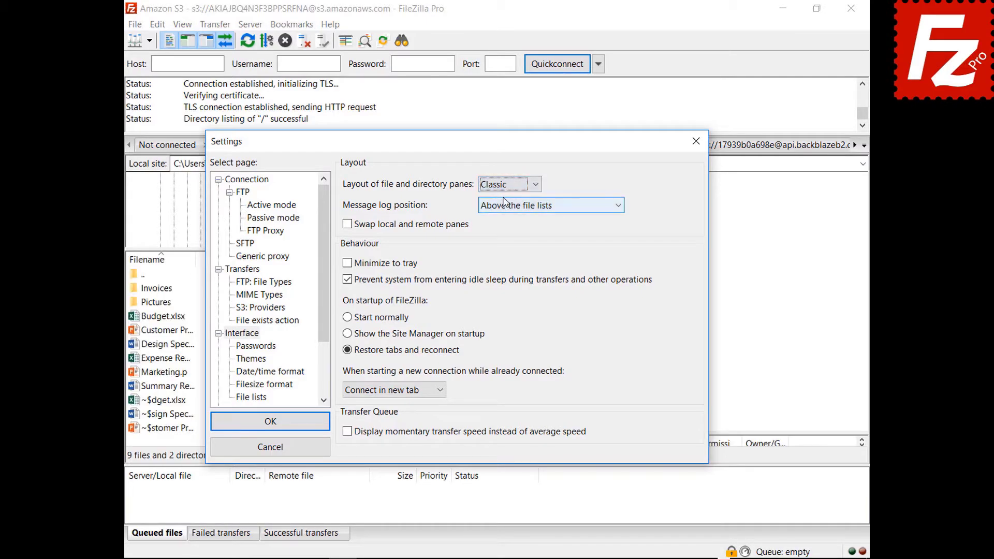
- Set the message log position to a tab in the transfer queue pane
{"action": "left_click", "coordinate": [534, 208]}
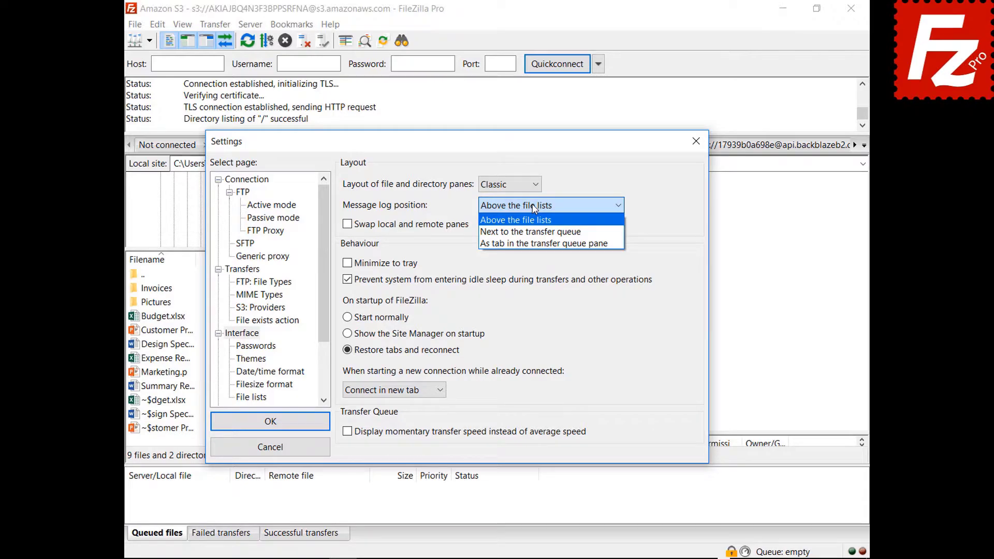
{"action": "left_click", "coordinate": [535, 208]}
{"action": "left_click_drag", "start_coordinate": [459, 142], "coordinate": [483, 557]}
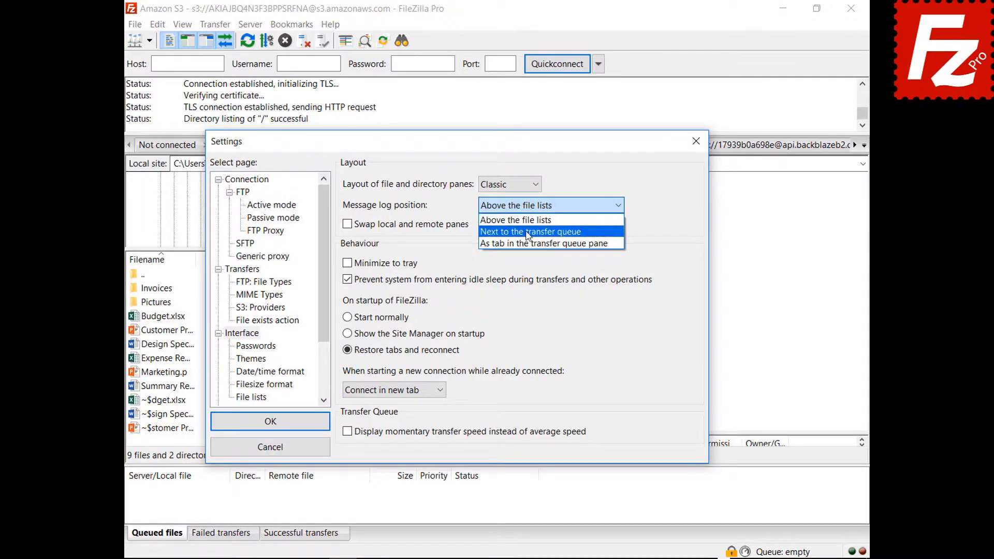
{"action": "left_click", "coordinate": [527, 233]}
{"action": "left_click_drag", "start_coordinate": [460, 145], "coordinate": [458, 557]}
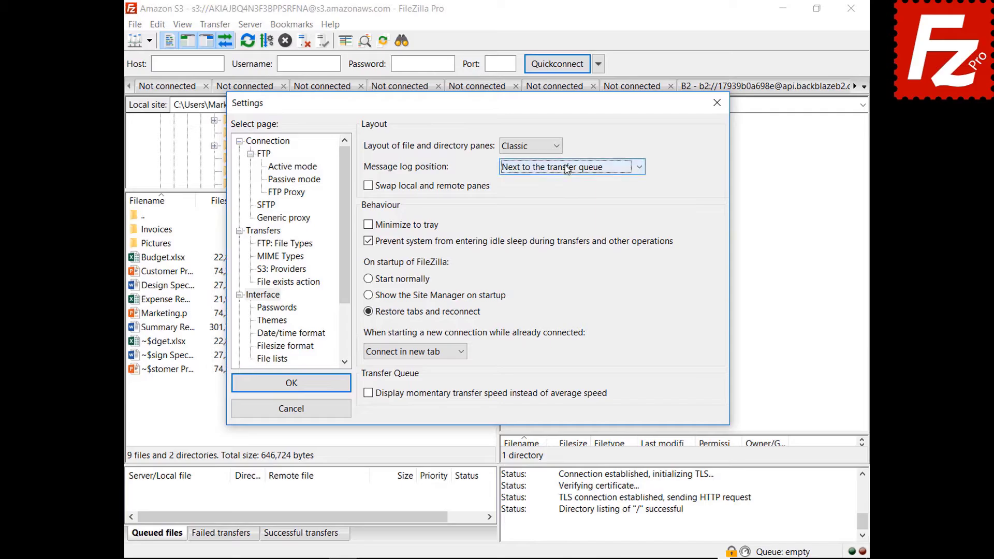
{"action": "left_click", "coordinate": [565, 168]}
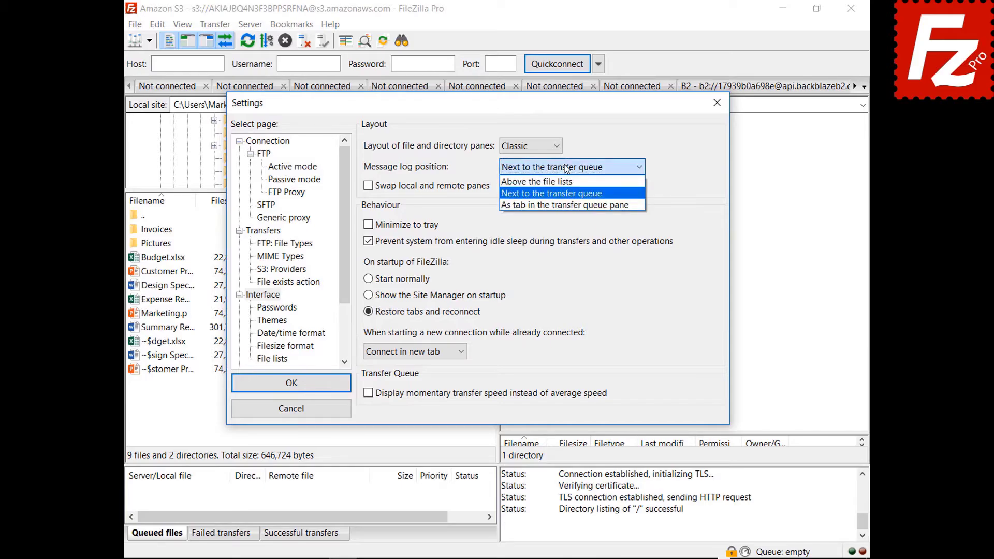
{"action": "left_click", "coordinate": [560, 206]}
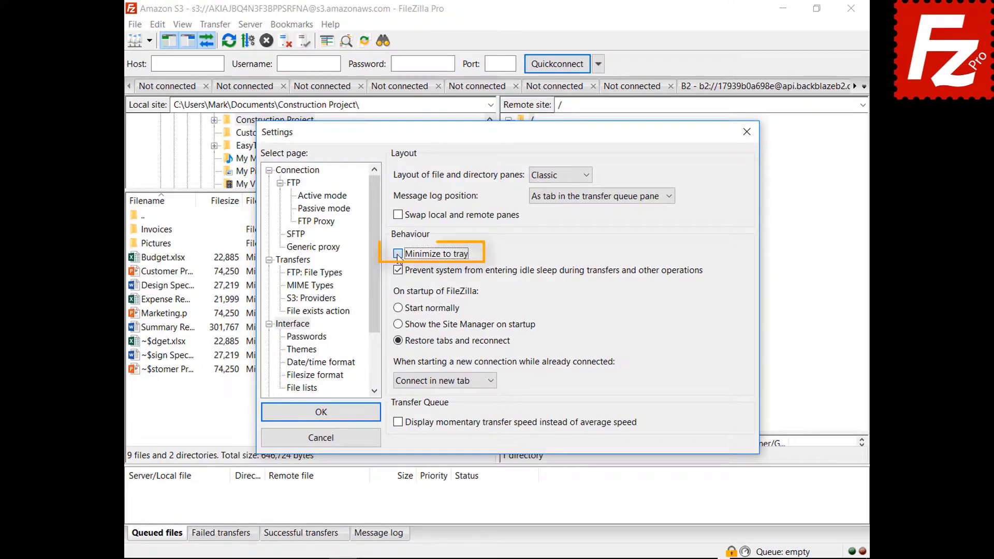
- Enable Minimize to tray, save, then minimize and restore FileZilla Pro from the tray
{"action": "left_click", "coordinate": [398, 256]}
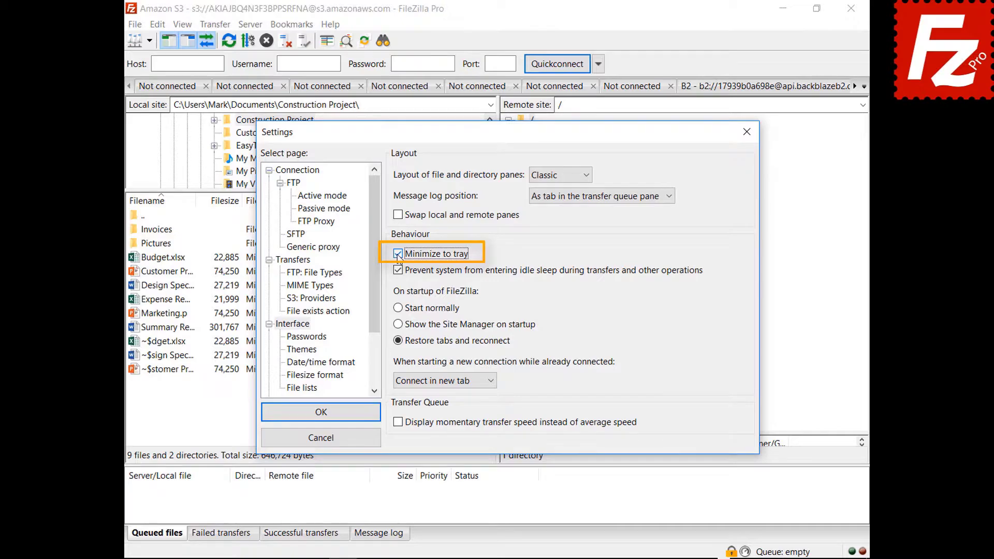
{"action": "left_click", "coordinate": [320, 413]}
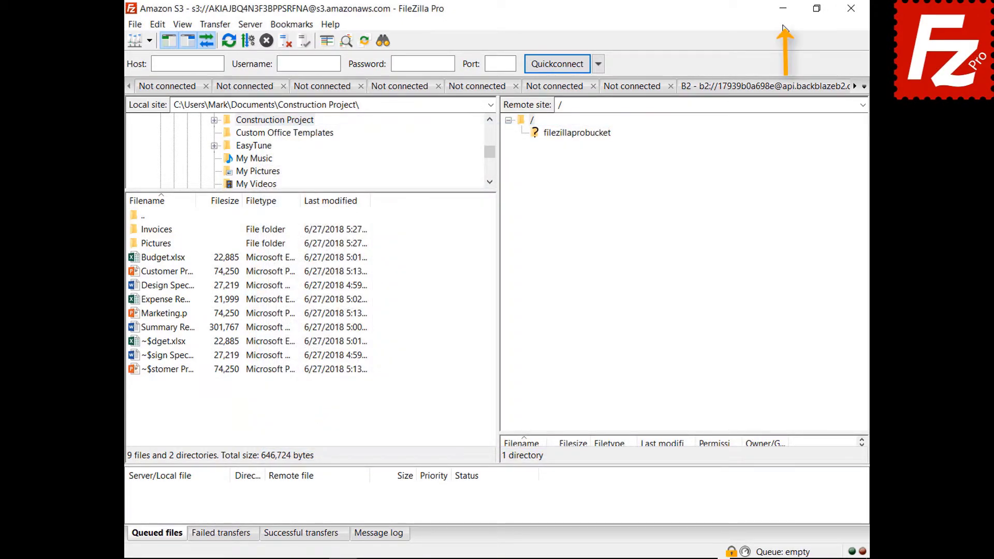
{"action": "left_click", "coordinate": [782, 9]}
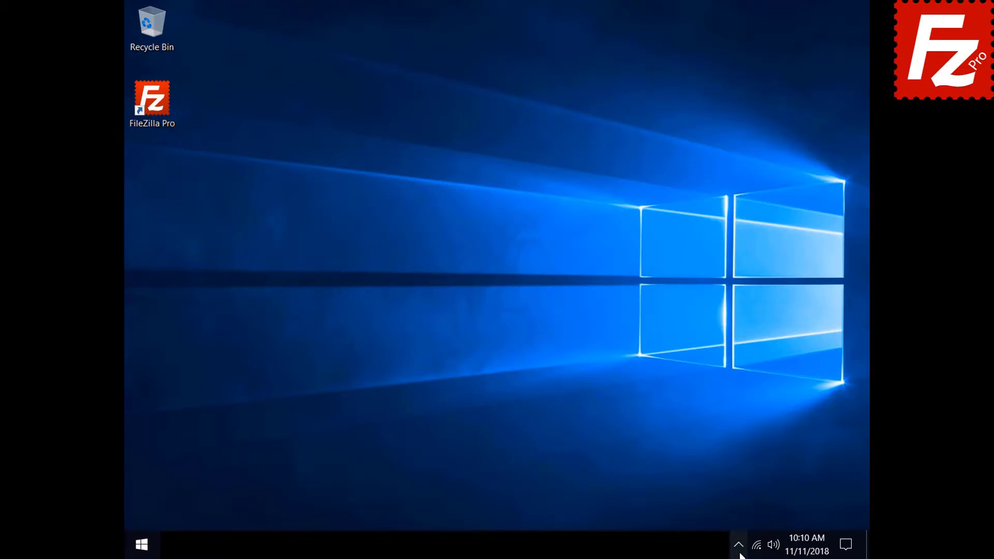
{"action": "left_click", "coordinate": [740, 552]}
{"action": "left_click", "coordinate": [749, 518]}
- Change 'When starting a new connection' from new tab to the current tab
{"action": "left_click", "coordinate": [157, 26]}
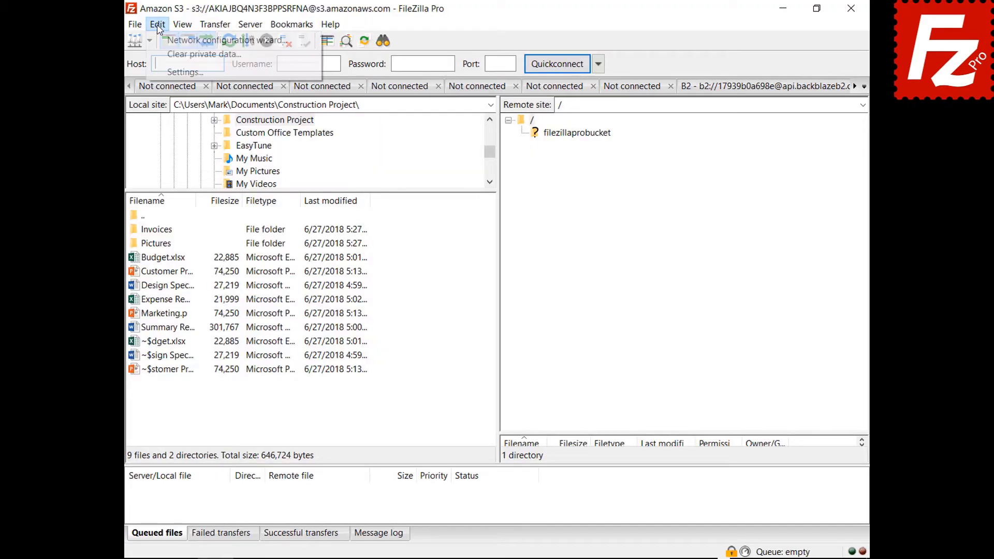
{"action": "left_click", "coordinate": [178, 72]}
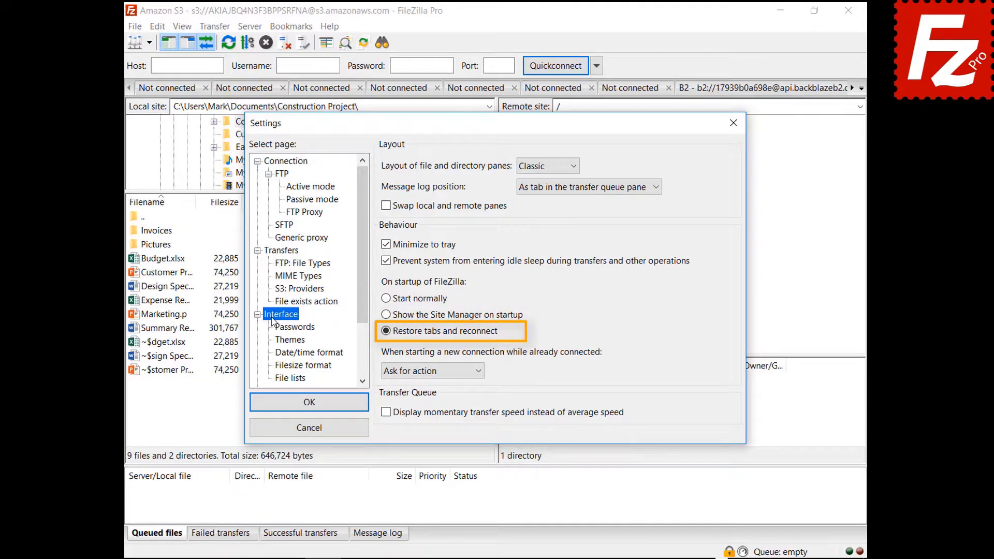
{"action": "left_click", "coordinate": [427, 371]}
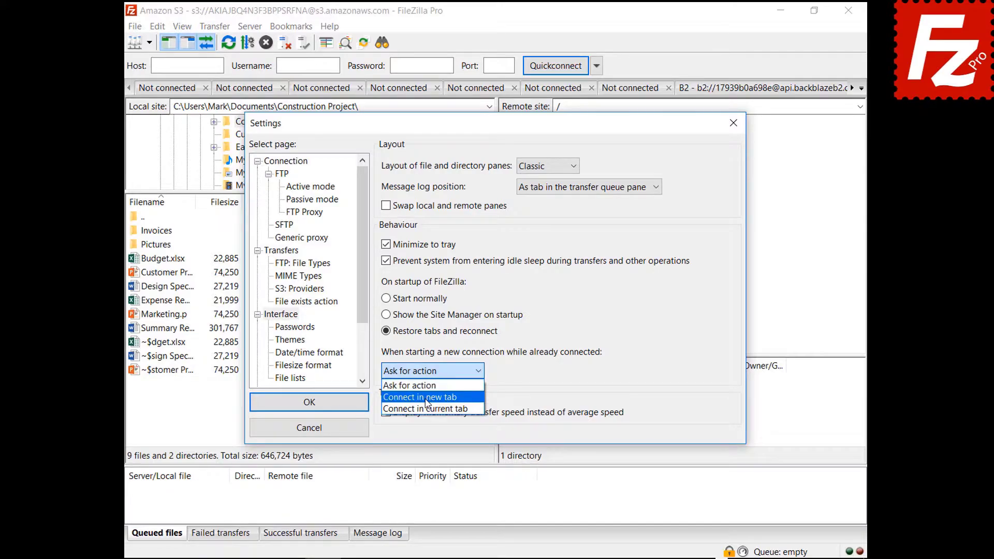
{"action": "left_click", "coordinate": [425, 399]}
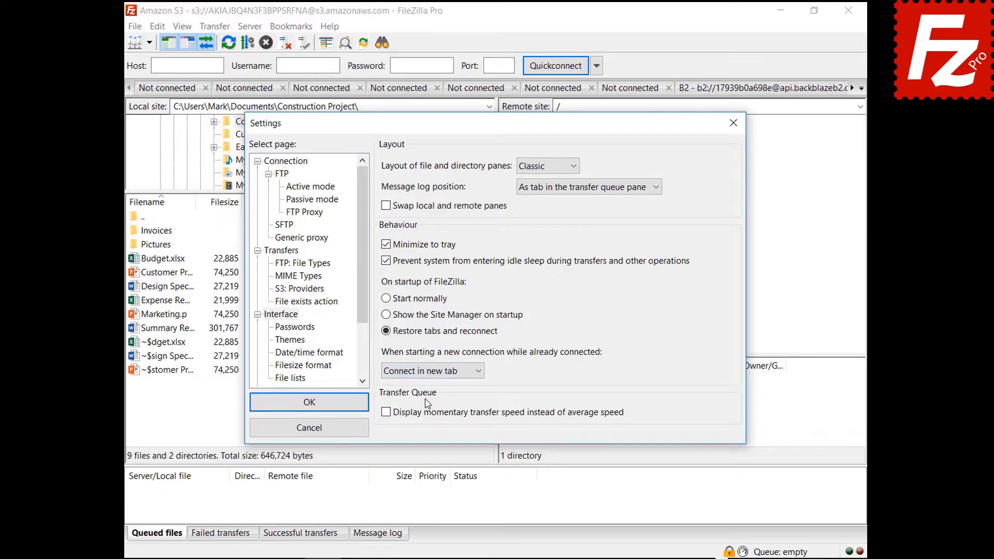
{"action": "left_click", "coordinate": [433, 371]}
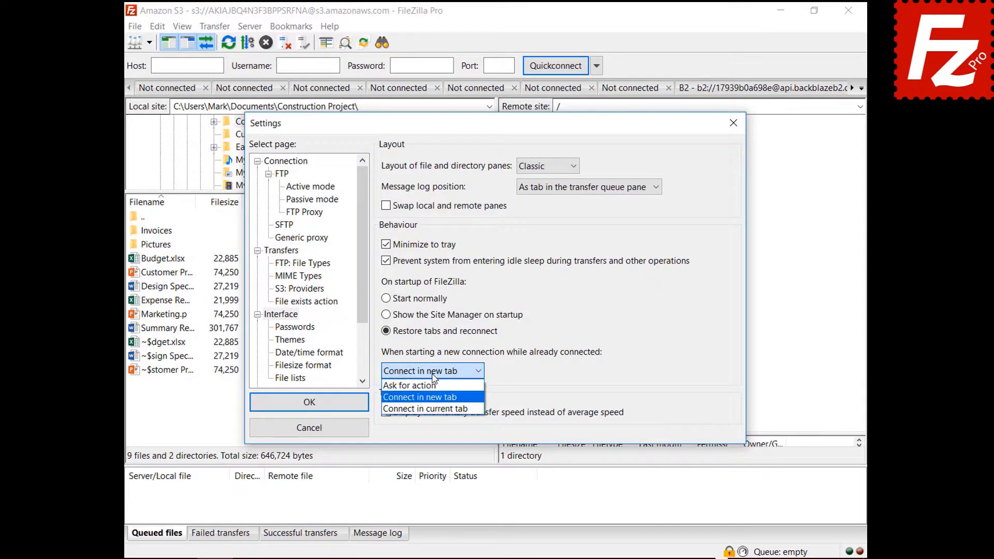
{"action": "left_click", "coordinate": [437, 410]}
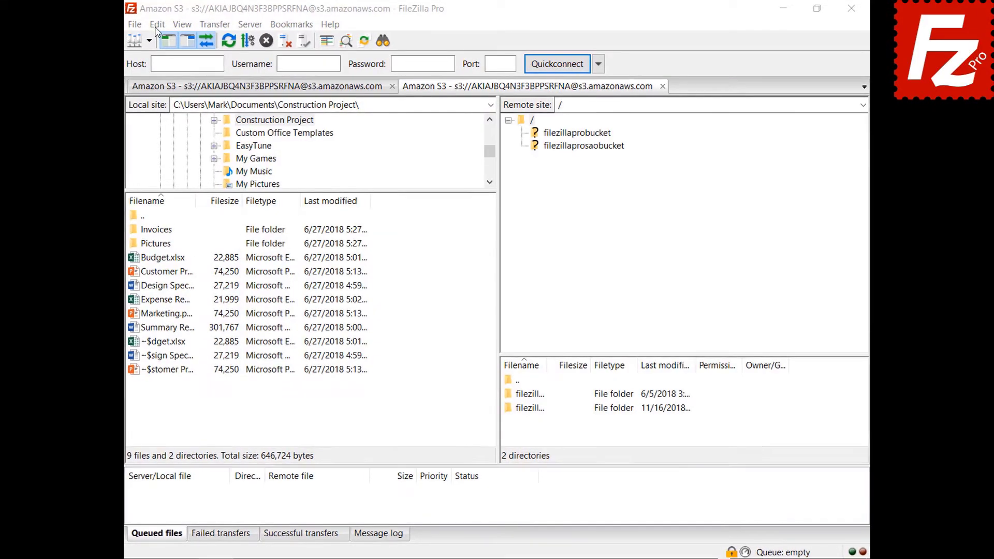
{"action": "left_click", "coordinate": [157, 26]}
- Set a custom date format %B %d %Y and time format %H:%M:%S, then apply
{"action": "left_click", "coordinate": [134, 81]}
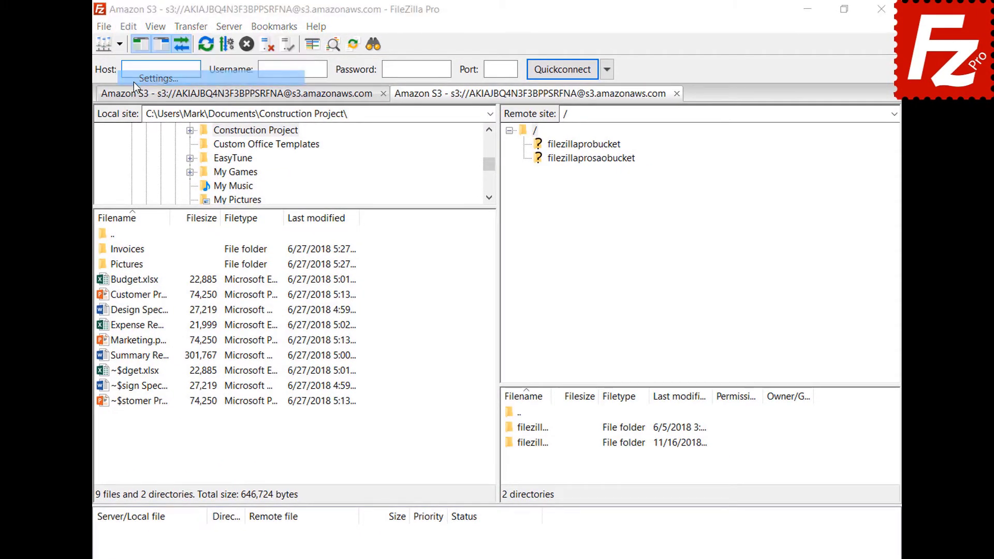
{"action": "left_click", "coordinate": [261, 384]}
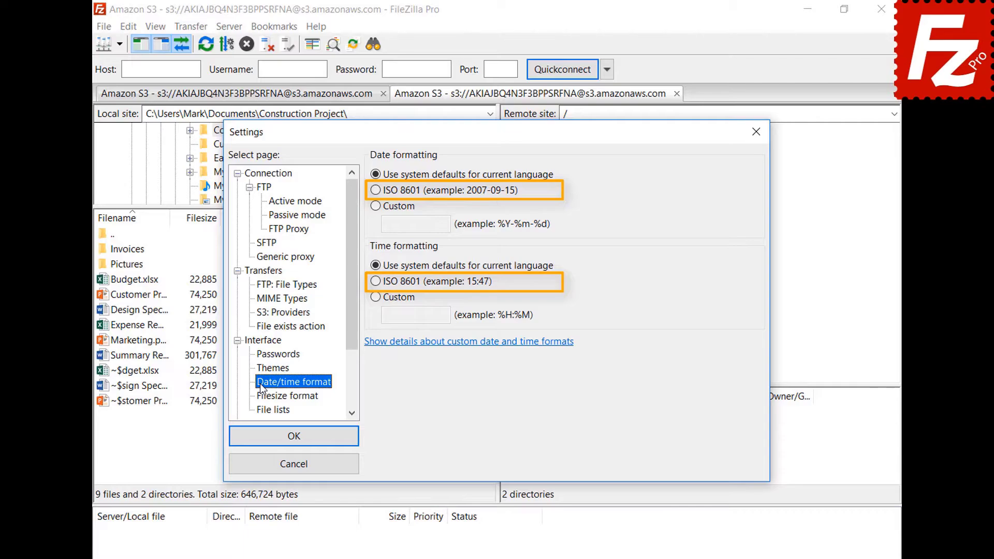
{"action": "left_click", "coordinate": [376, 206]}
{"action": "type", "text": "%B %d %Y"}
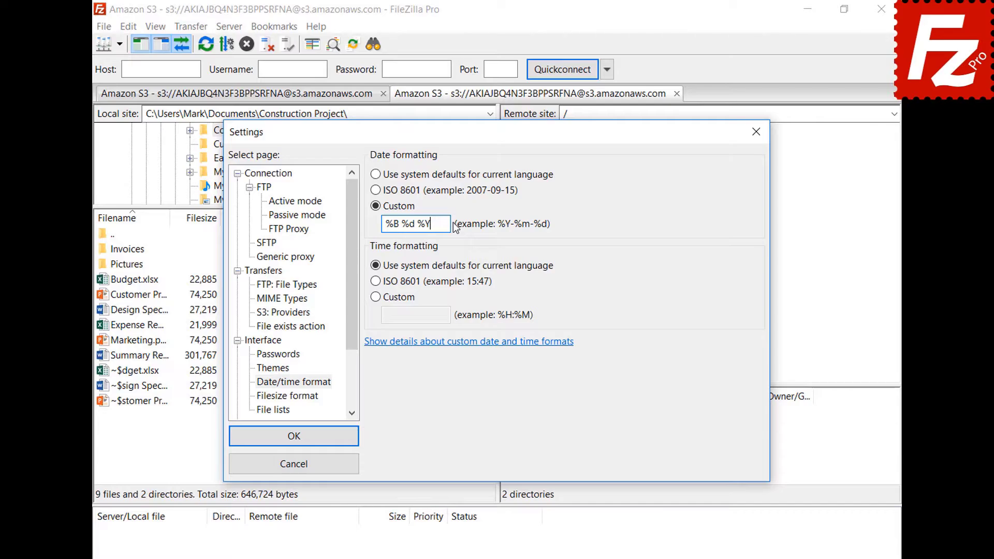
{"action": "left_click", "coordinate": [376, 297]}
{"action": "left_click", "coordinate": [449, 316]}
{"action": "type", "text": "%H:%M:%S"}
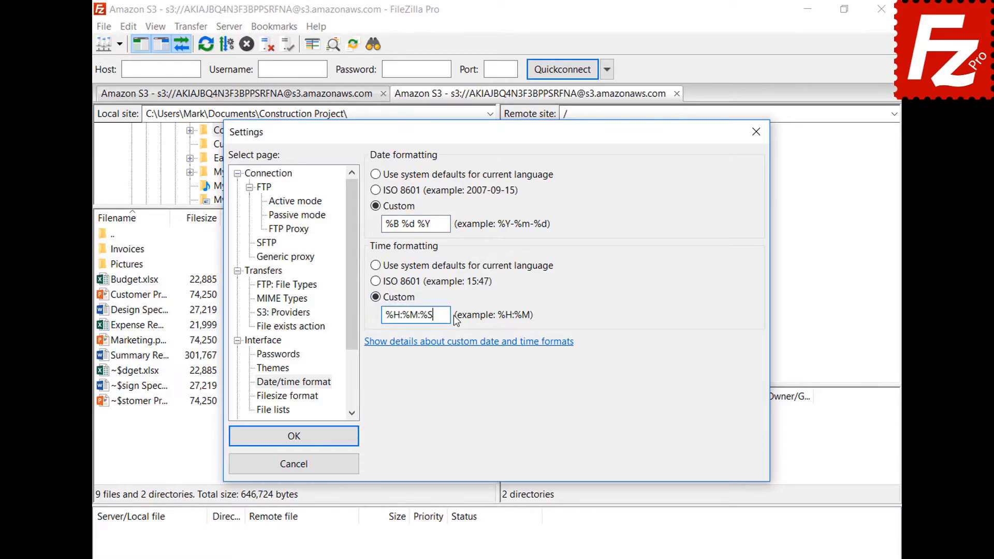
{"action": "left_click", "coordinate": [293, 436]}
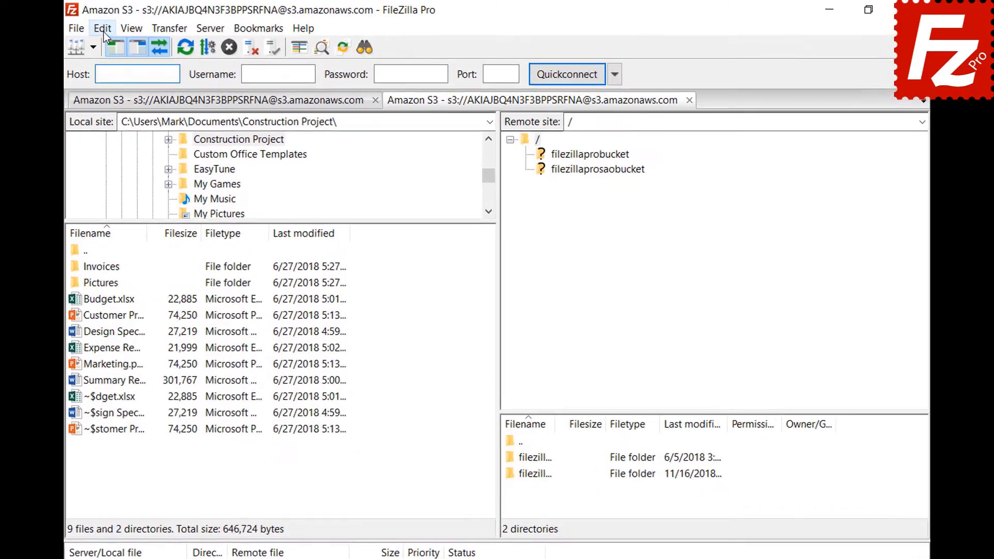
{"action": "left_click", "coordinate": [103, 32]}
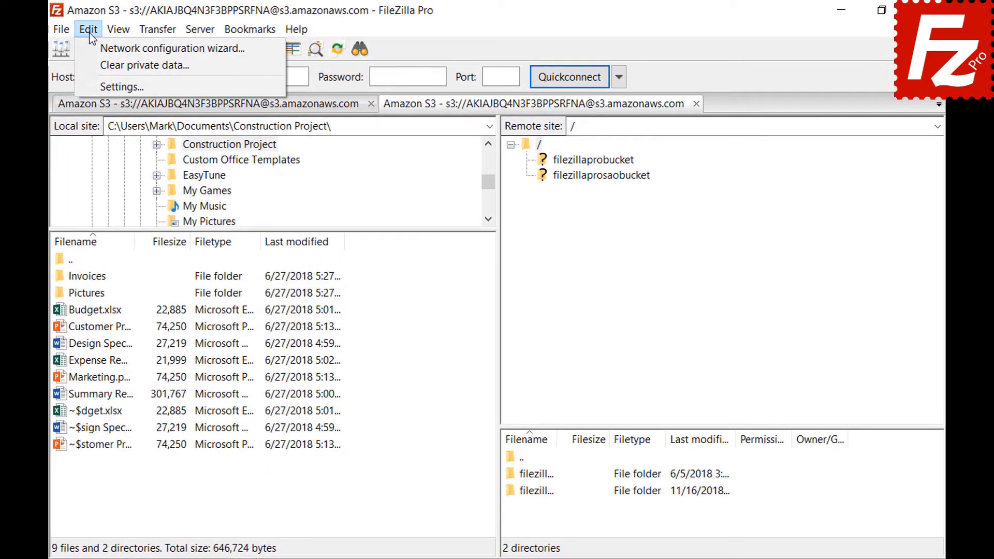
- Keep thousands separators, choose decimal SI-symbol prefixes, and show sizes with 2 decimal places
{"action": "left_click", "coordinate": [109, 78]}
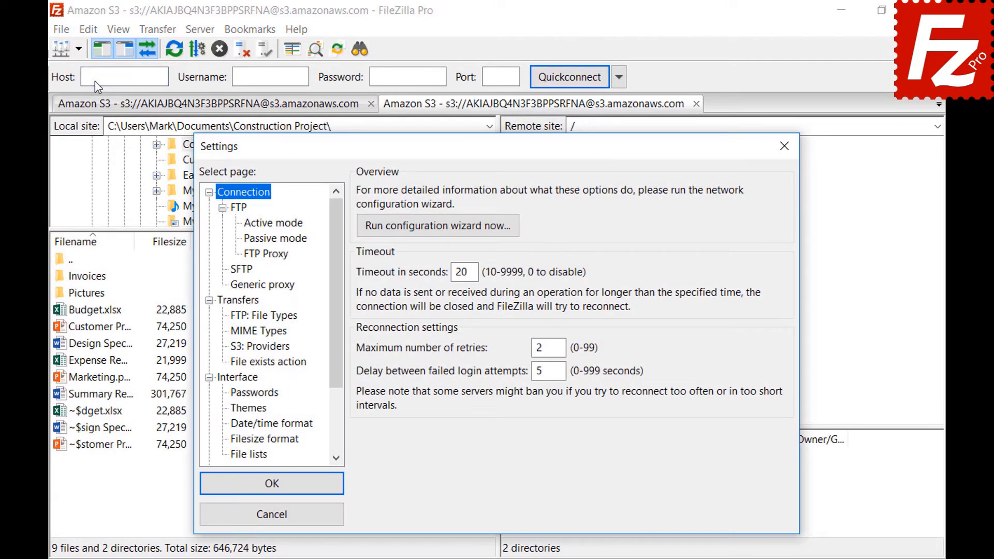
{"action": "left_click", "coordinate": [235, 441]}
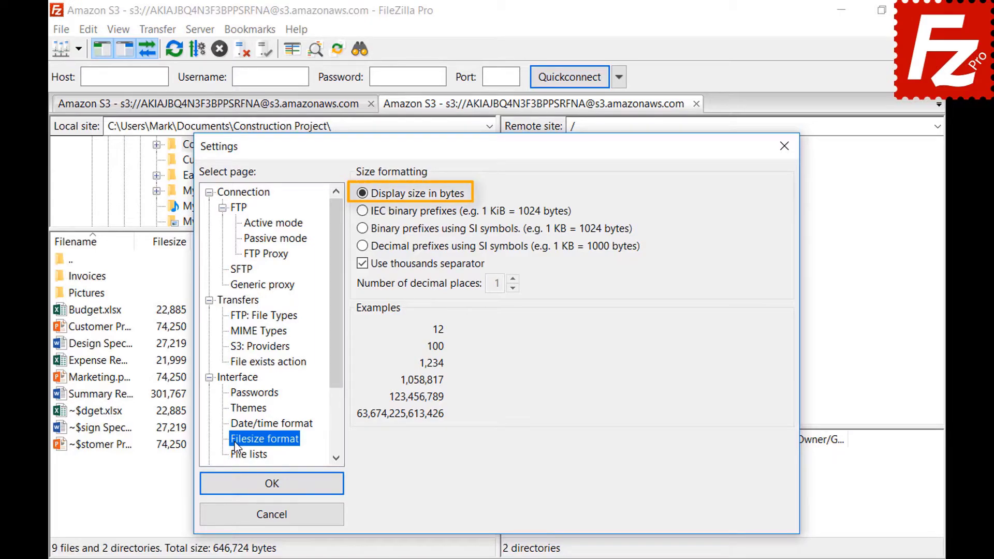
{"action": "left_click", "coordinate": [363, 264]}
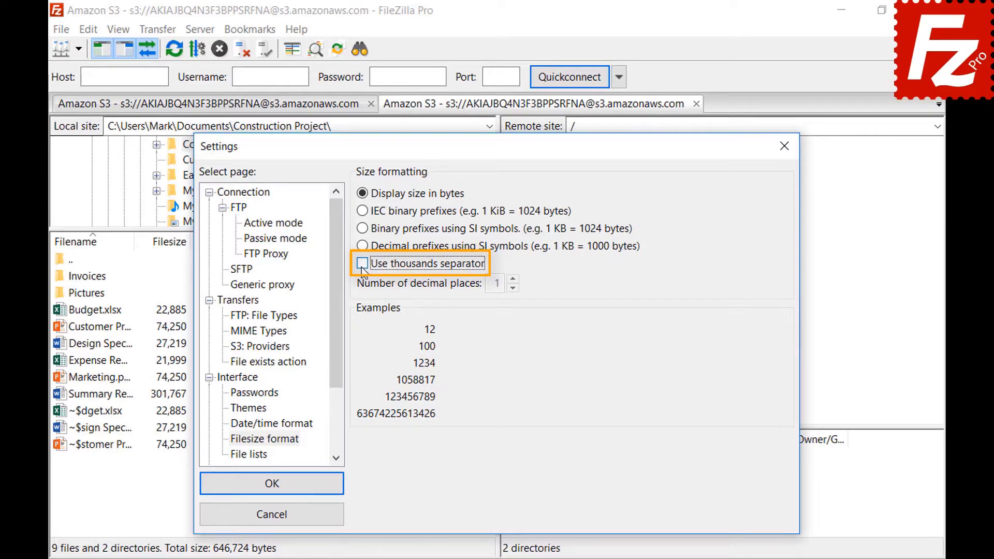
{"action": "left_click", "coordinate": [363, 264]}
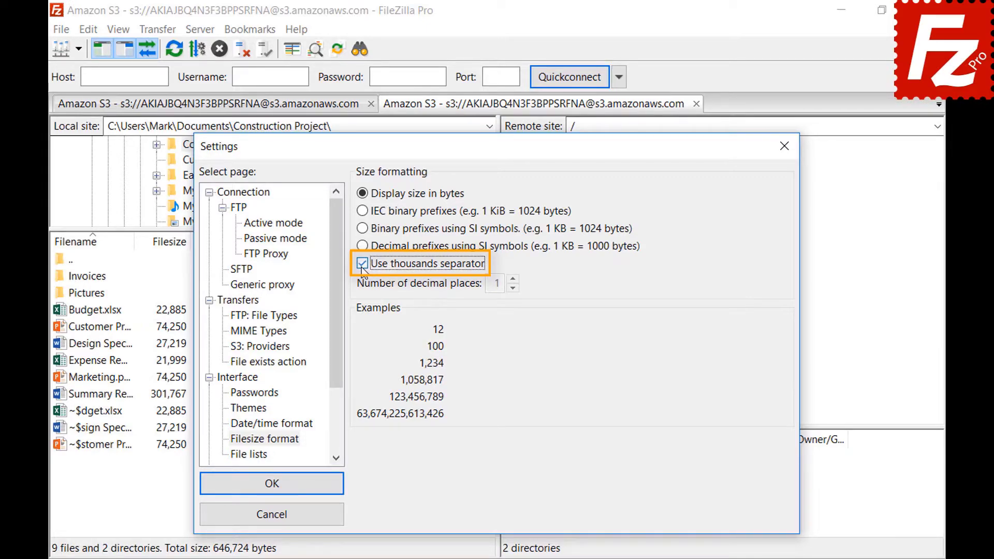
{"action": "left_click", "coordinate": [361, 211]}
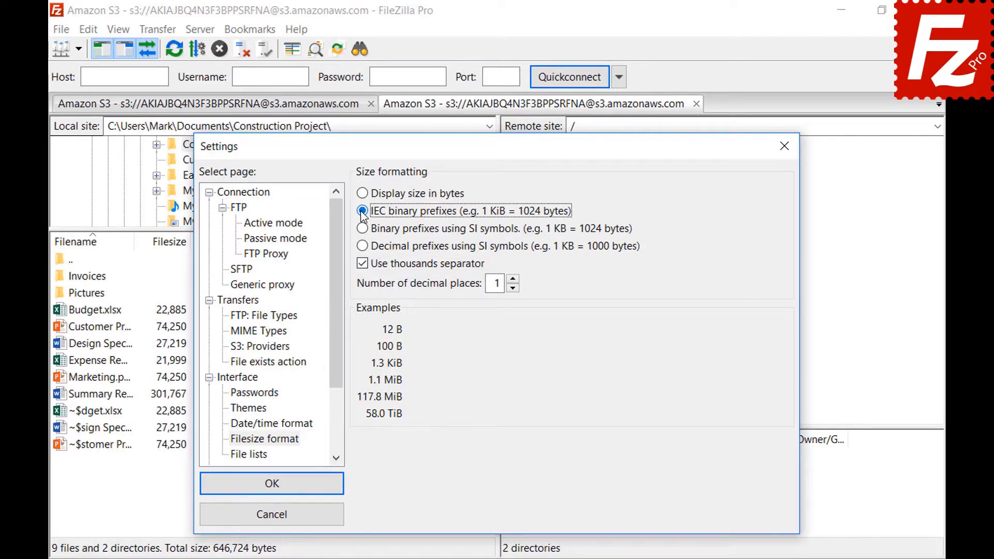
{"action": "left_click", "coordinate": [362, 229]}
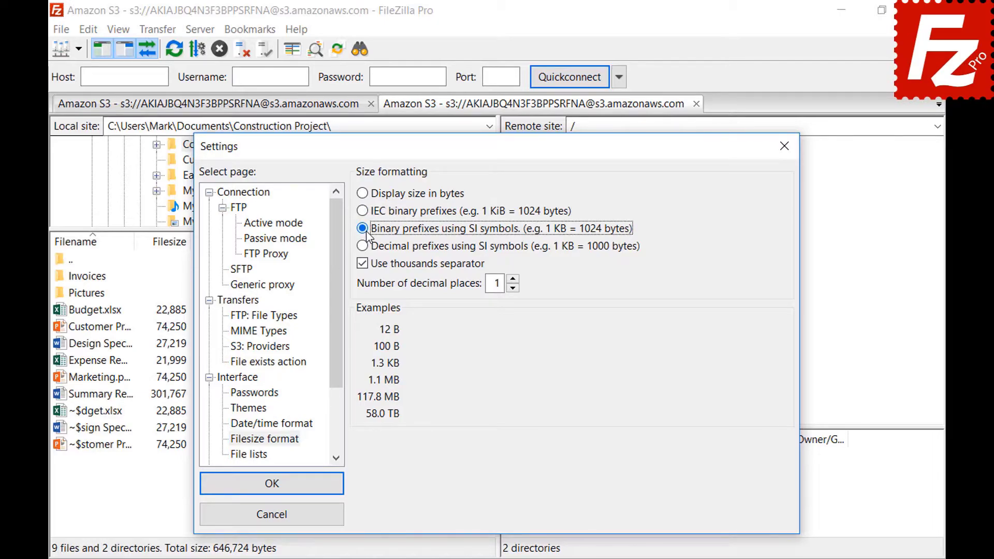
{"action": "left_click", "coordinate": [366, 247]}
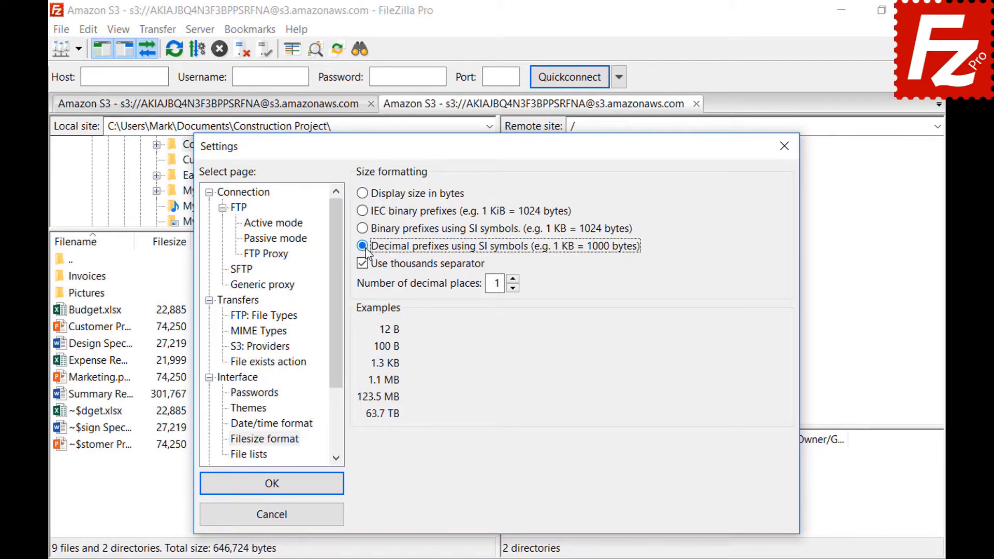
{"action": "left_click", "coordinate": [513, 279]}
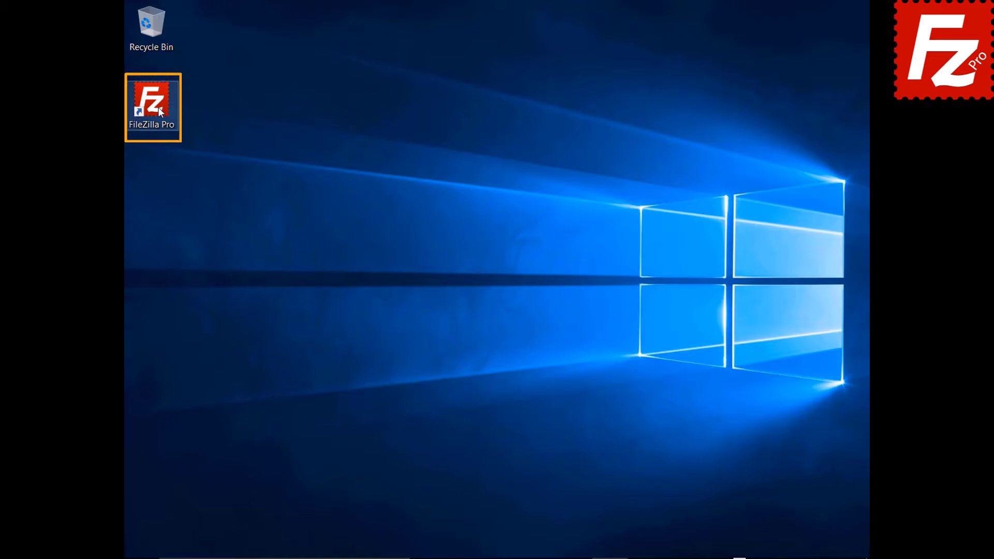
- Launch FileZilla Pro and enable Site Manager synchronization using the FTP protocol
{"action": "double_click", "coordinate": [151, 101]}
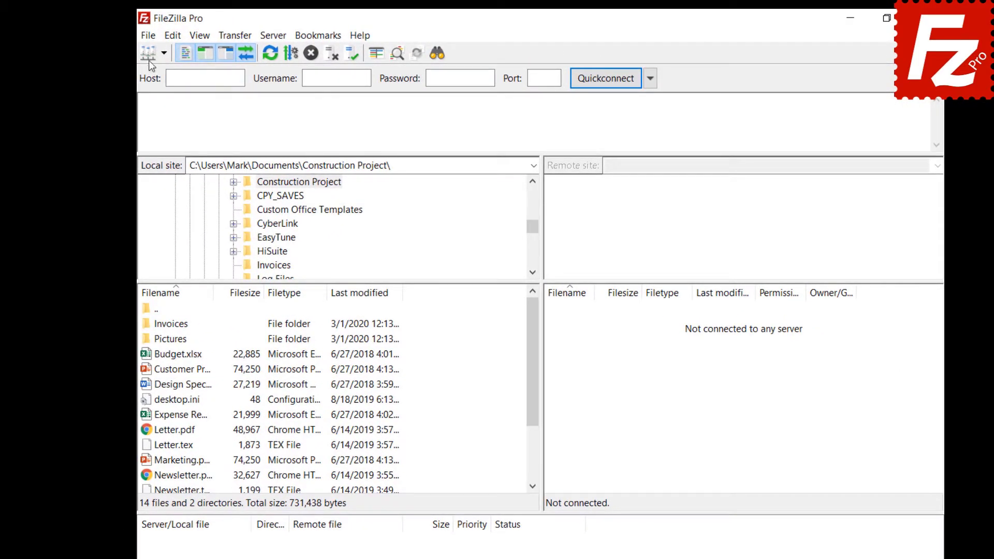
{"action": "left_click", "coordinate": [149, 36]}
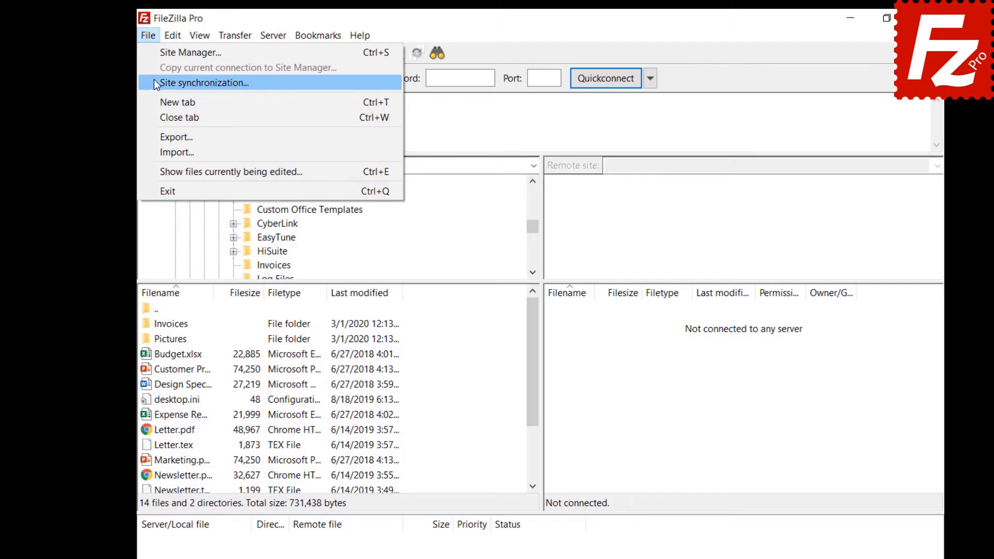
{"action": "left_click", "coordinate": [155, 82]}
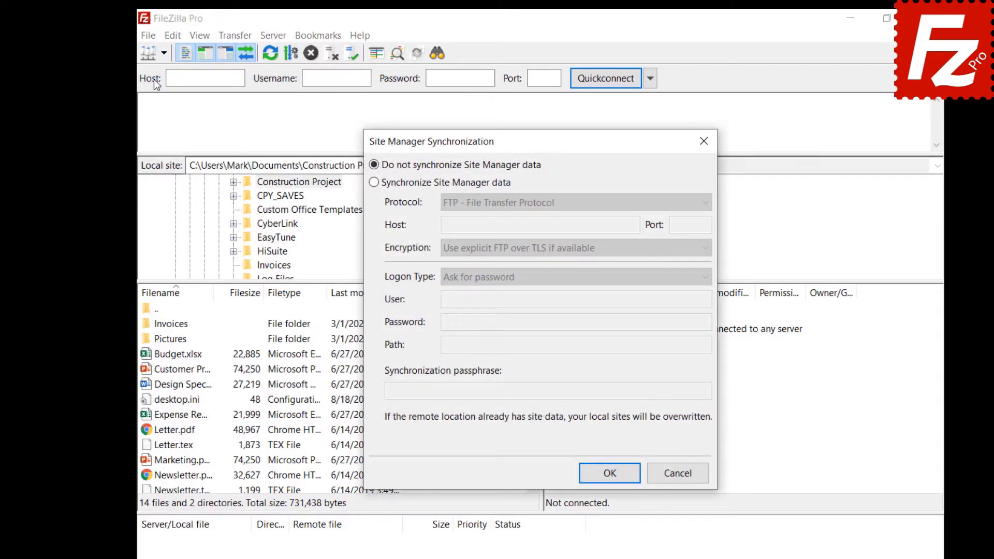
{"action": "left_click", "coordinate": [373, 182]}
{"action": "left_click", "coordinate": [563, 205]}
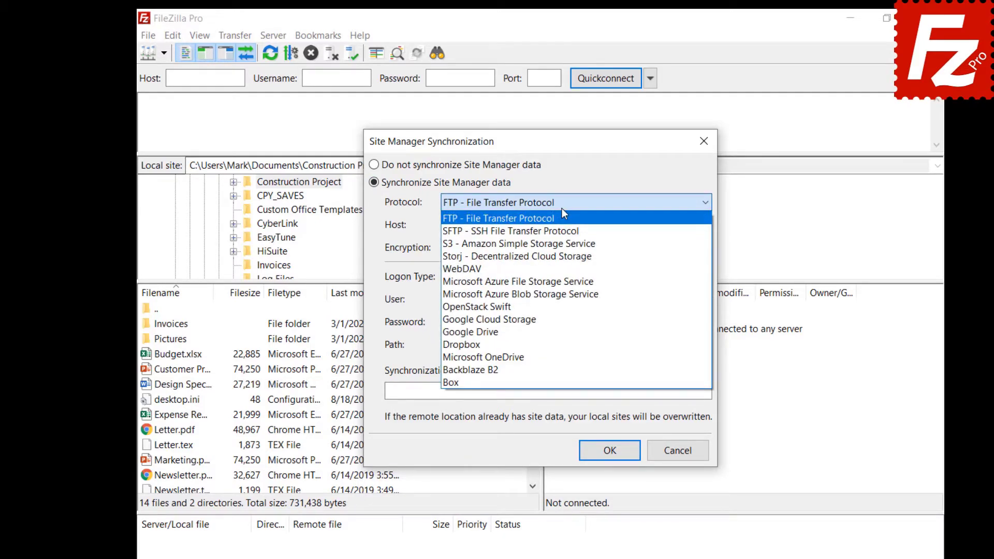
{"action": "left_click", "coordinate": [561, 208]}
- Enter host 40.121.111.78, the account user name and password, path /, and the sync passphrase, then save
{"action": "left_click", "coordinate": [634, 226]}
{"action": "type", "text": "40.121.111.78"}
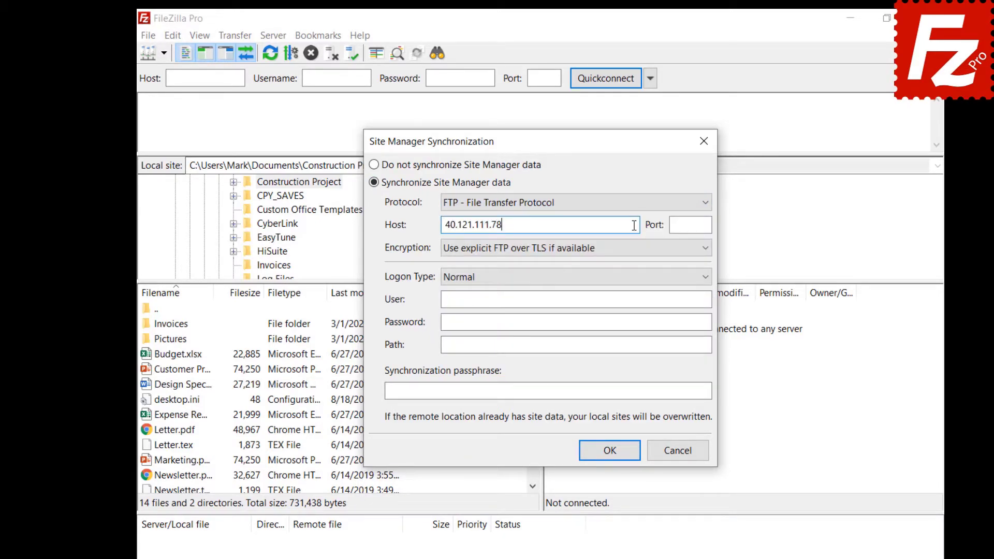
{"action": "left_click", "coordinate": [676, 300]}
{"action": "type", "text": "filezillaprotutorial"}
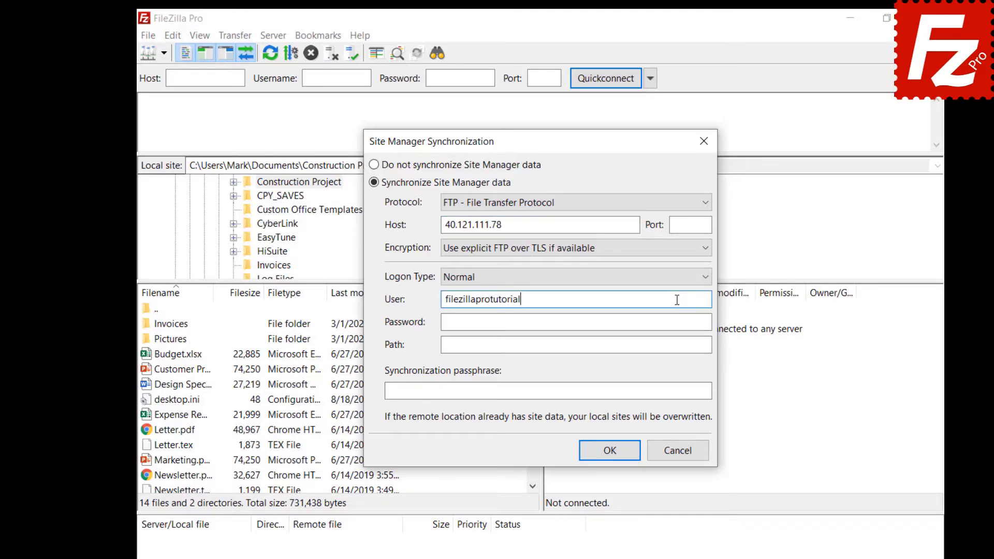
{"action": "left_click", "coordinate": [686, 320]}
{"action": "key", "text": "ctrl+v"}
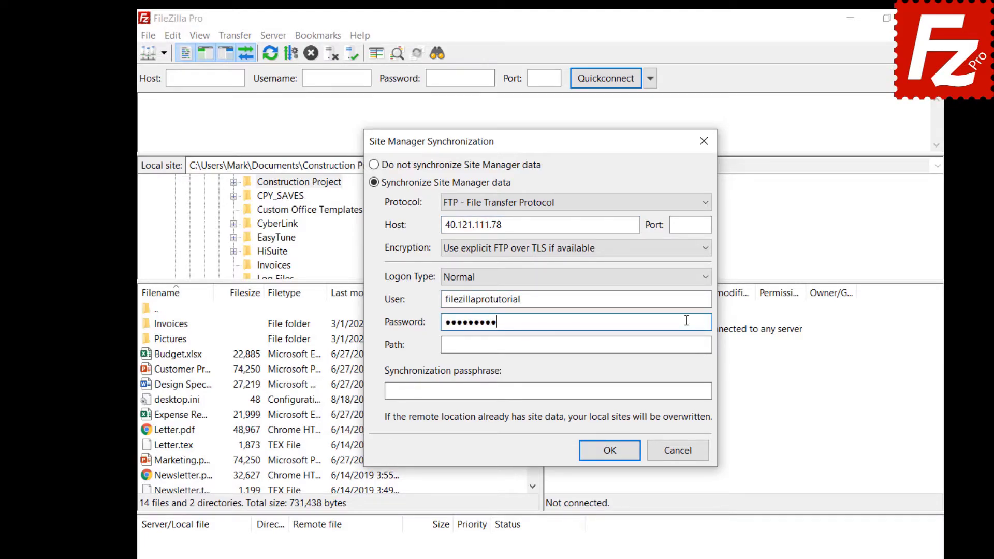
{"action": "left_click", "coordinate": [687, 344]}
{"action": "type", "text": "/"}
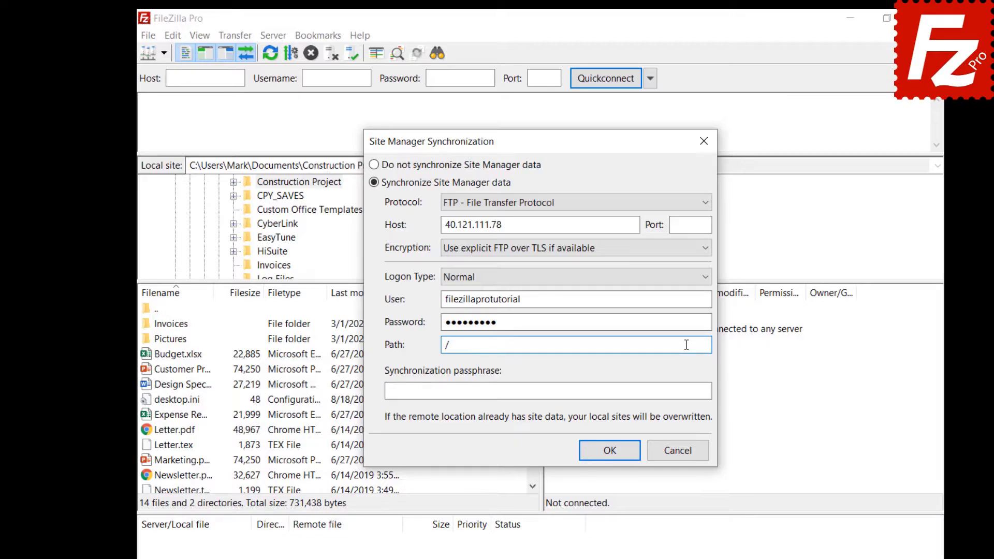
{"action": "left_click", "coordinate": [700, 392]}
{"action": "key", "text": "ctrl+v"}
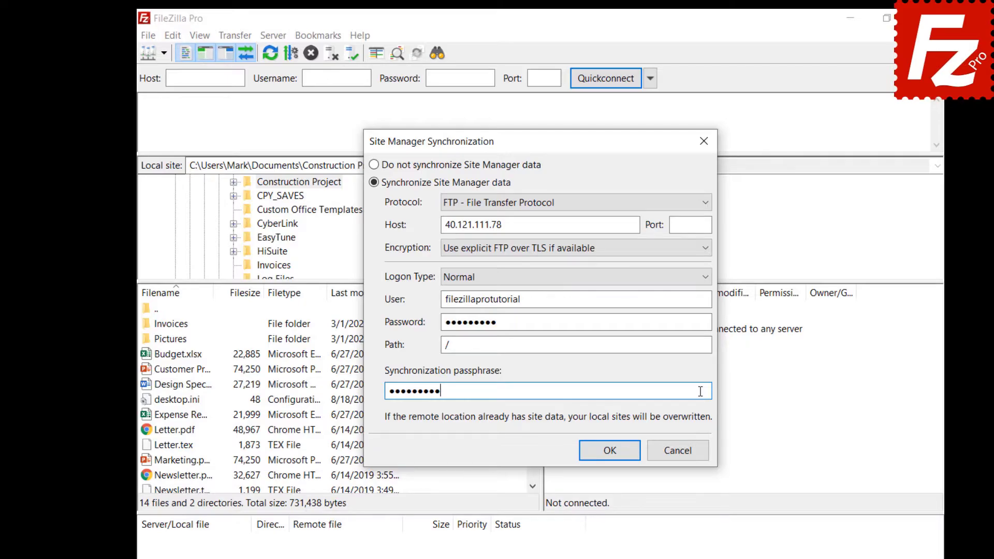
{"action": "left_click", "coordinate": [609, 451]}
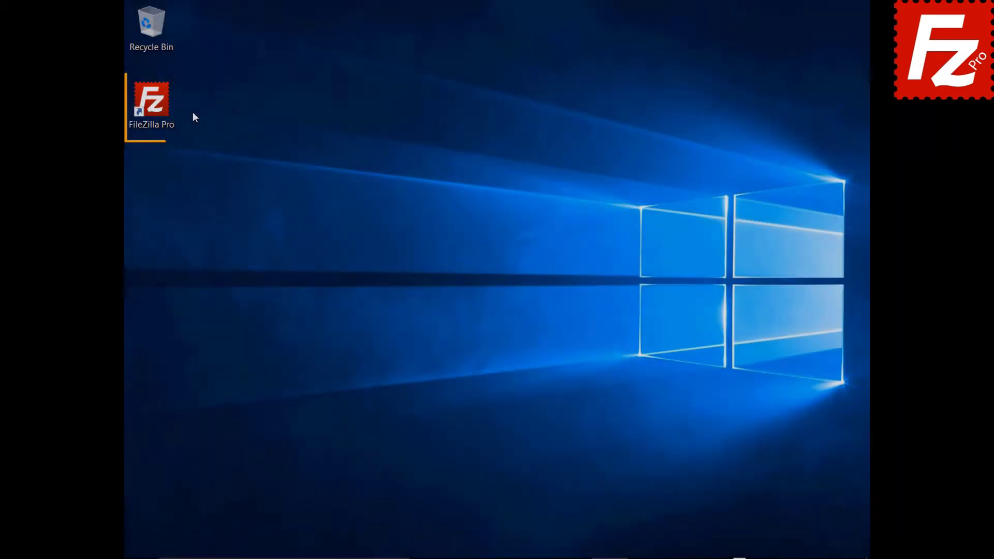
- Relaunch FileZilla Pro, re-enter path / and the passphrase, save, and dismiss the success message
{"action": "double_click", "coordinate": [157, 108]}
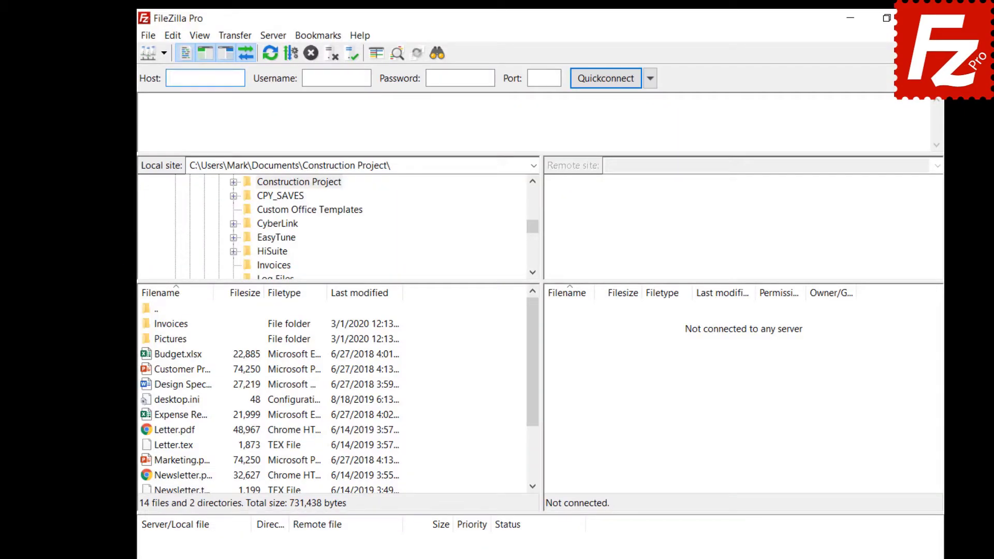
{"action": "left_click", "coordinate": [148, 40]}
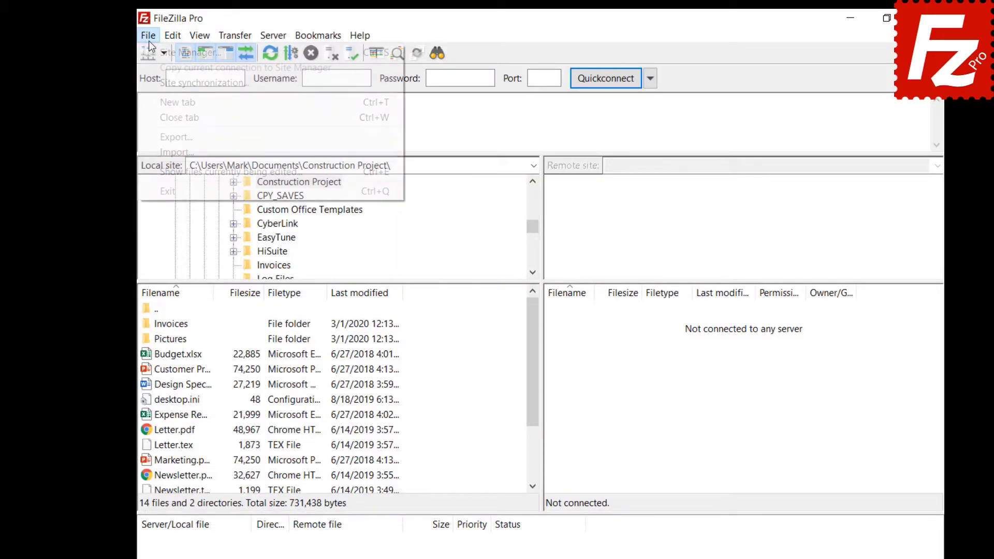
{"action": "left_click", "coordinate": [155, 83]}
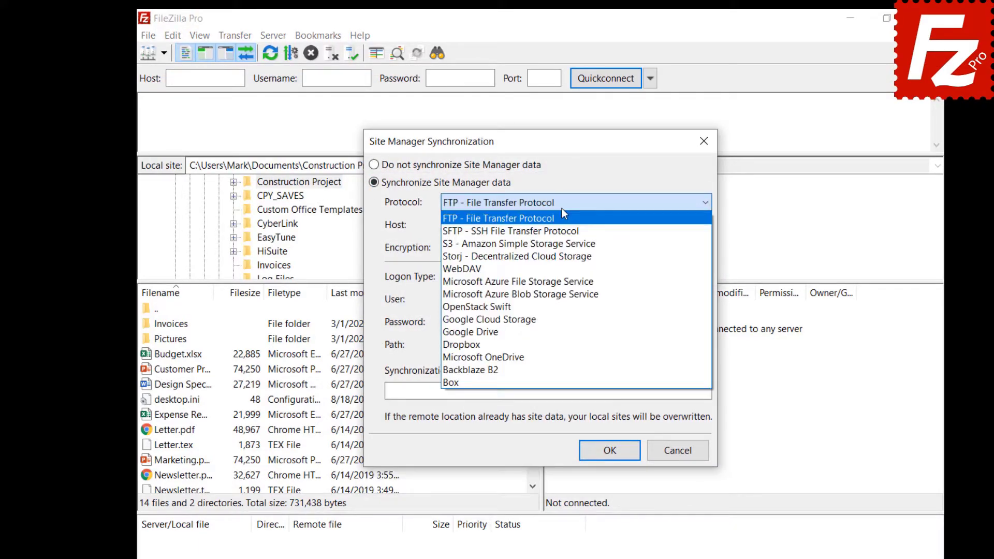
{"action": "left_click", "coordinate": [576, 211]}
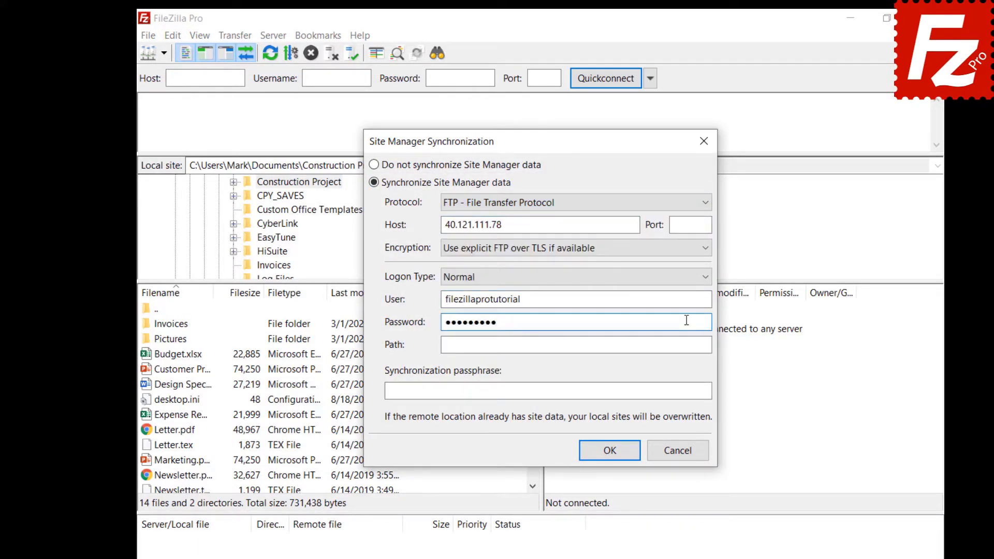
{"action": "left_click", "coordinate": [686, 345]}
{"action": "type", "text": "/"}
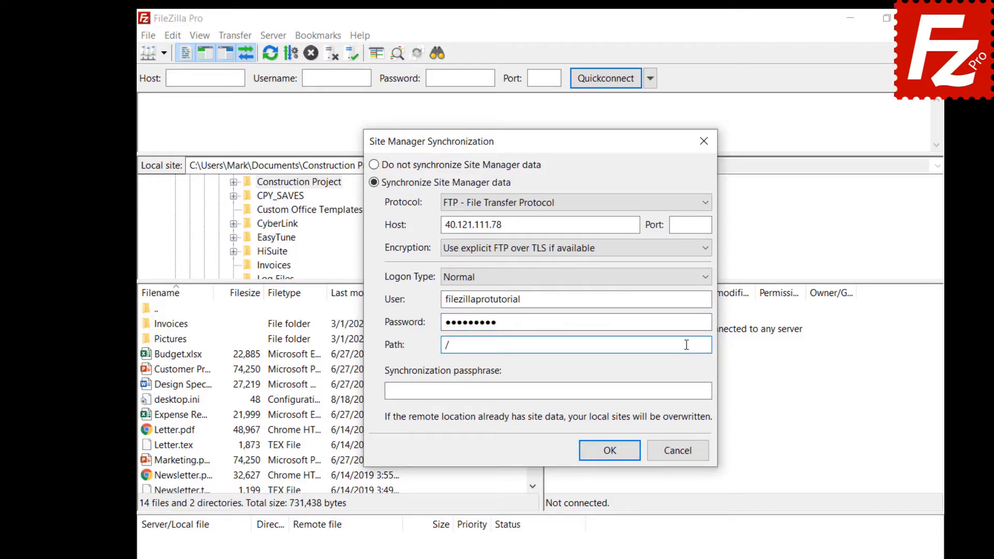
{"action": "left_click", "coordinate": [700, 391]}
{"action": "type", "text": "•••••••••"}
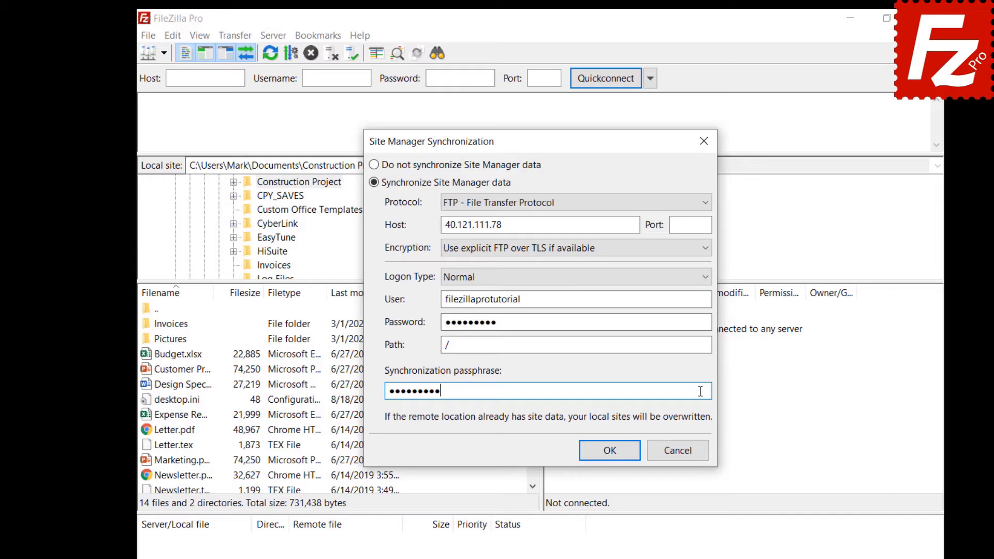
{"action": "left_click", "coordinate": [610, 450]}
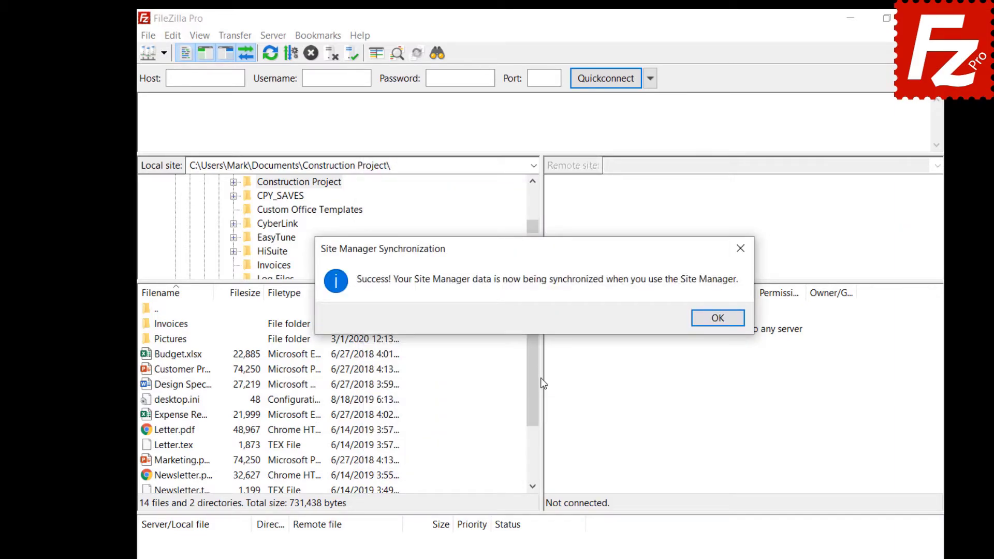
{"action": "key", "text": "Return"}
{"action": "left_click", "coordinate": [149, 36]}
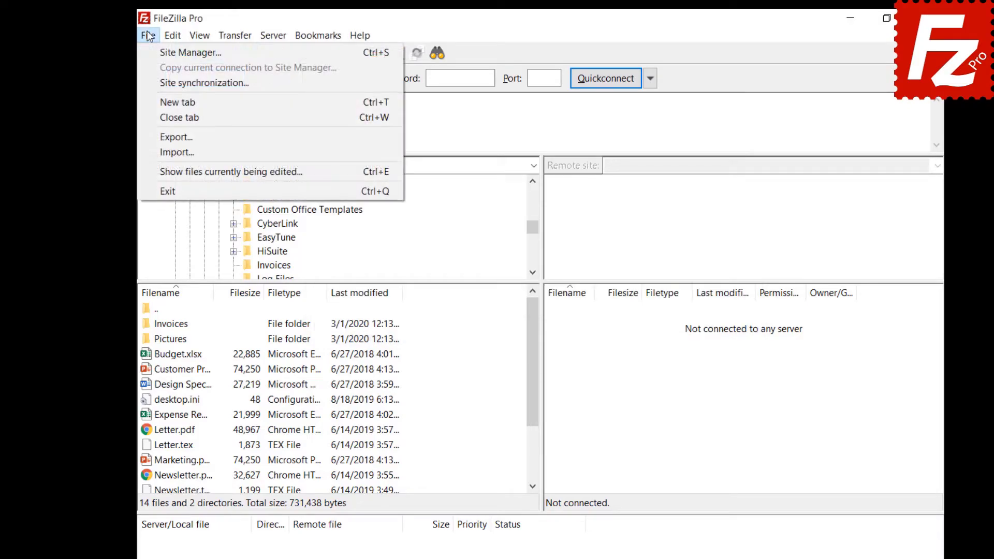
- Create a new site named OneDrive using the Microsoft OneDrive protocol
{"action": "left_click", "coordinate": [190, 53]}
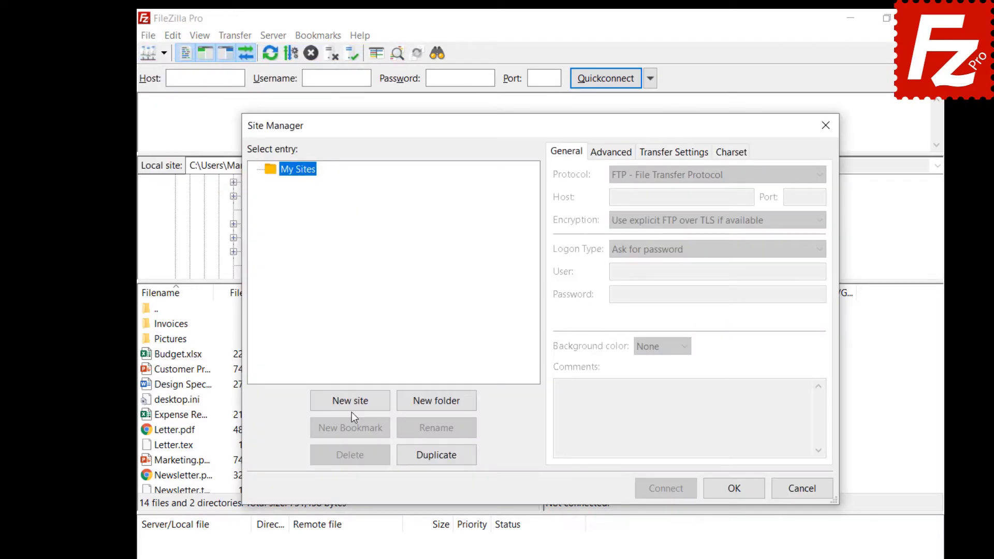
{"action": "left_click", "coordinate": [352, 409]}
{"action": "type", "text": "OneDrive"}
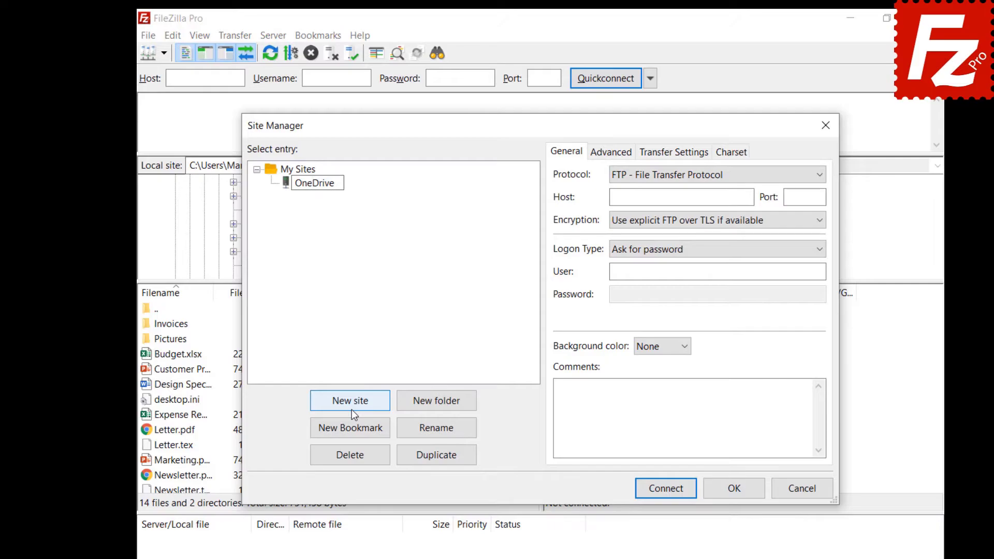
{"action": "left_click", "coordinate": [691, 181]}
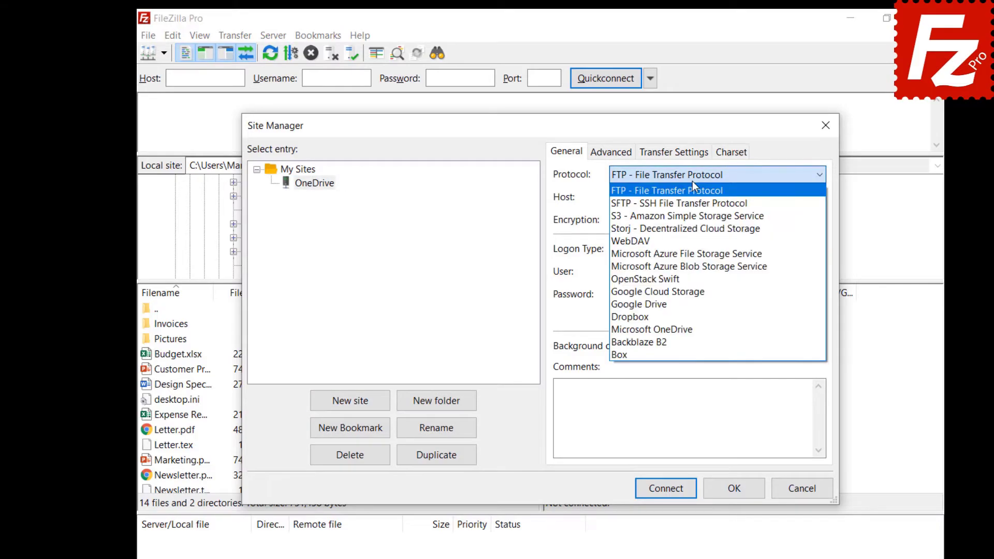
{"action": "left_click", "coordinate": [681, 326]}
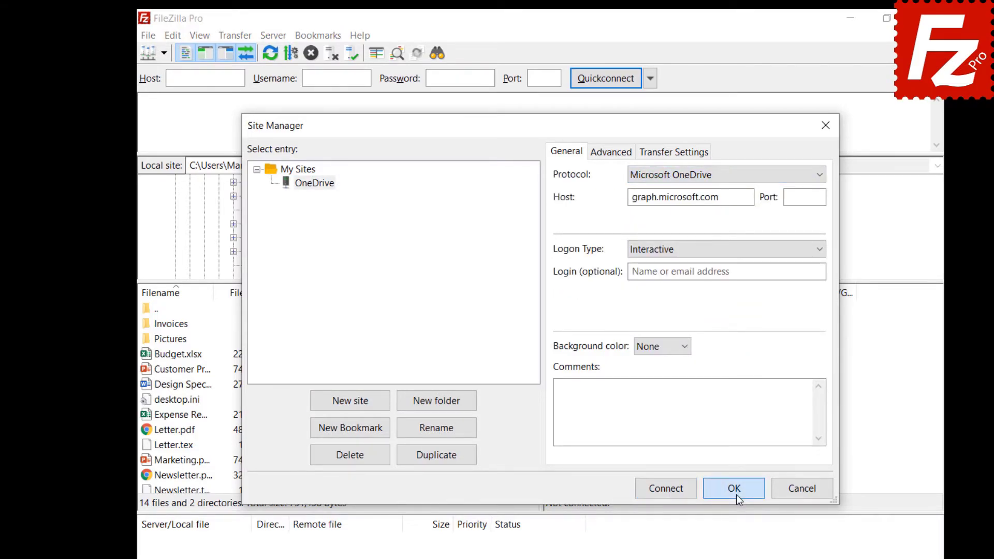
{"action": "left_click", "coordinate": [736, 495]}
- Reopen the Site Manager to confirm the OneDrive entry, then close it
{"action": "left_click", "coordinate": [143, 35]}
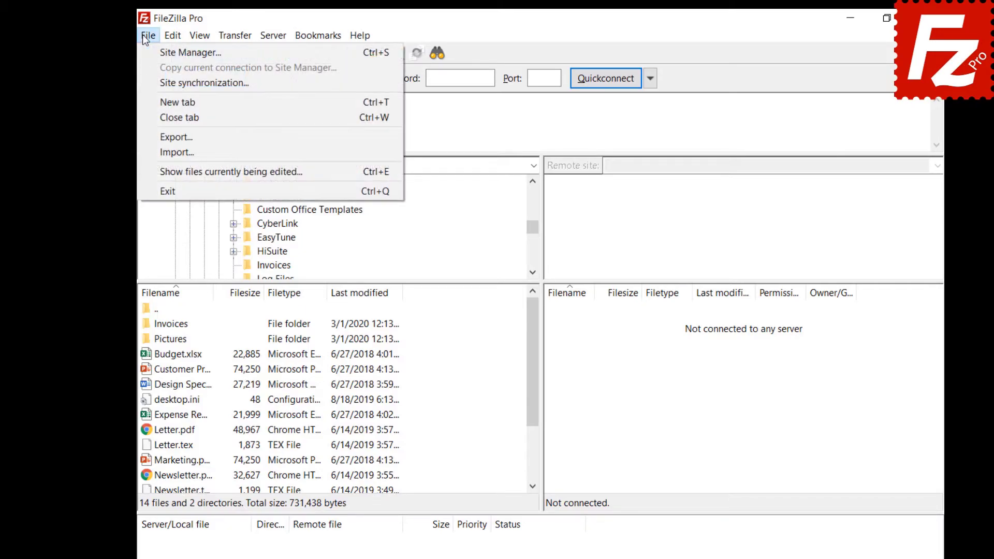
{"action": "left_click", "coordinate": [148, 47]}
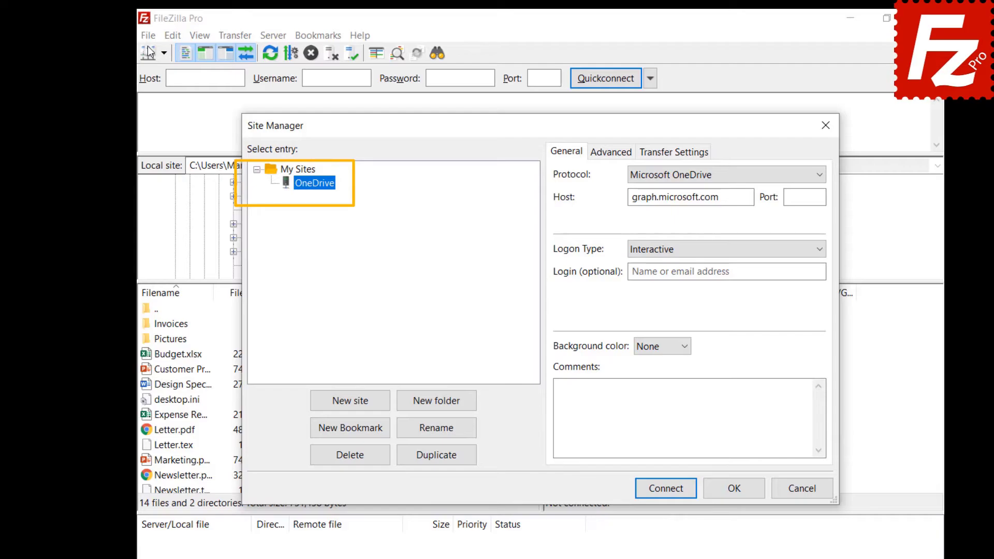
{"action": "key", "text": "Escape"}
{"action": "left_click", "coordinate": [148, 36]}
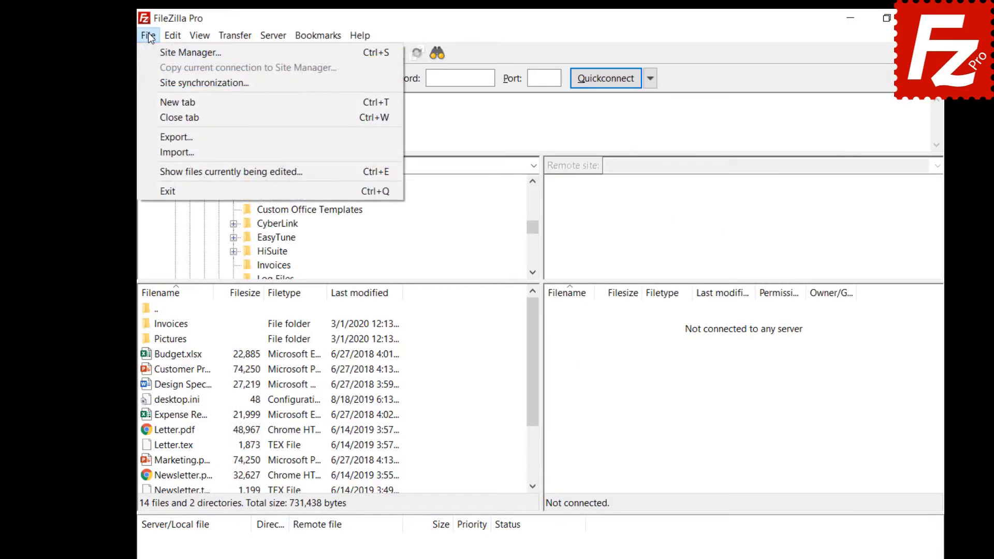
- Choose 'Do not synchronize Site Manager data' in Site synchronization and confirm the change
{"action": "left_click", "coordinate": [171, 83]}
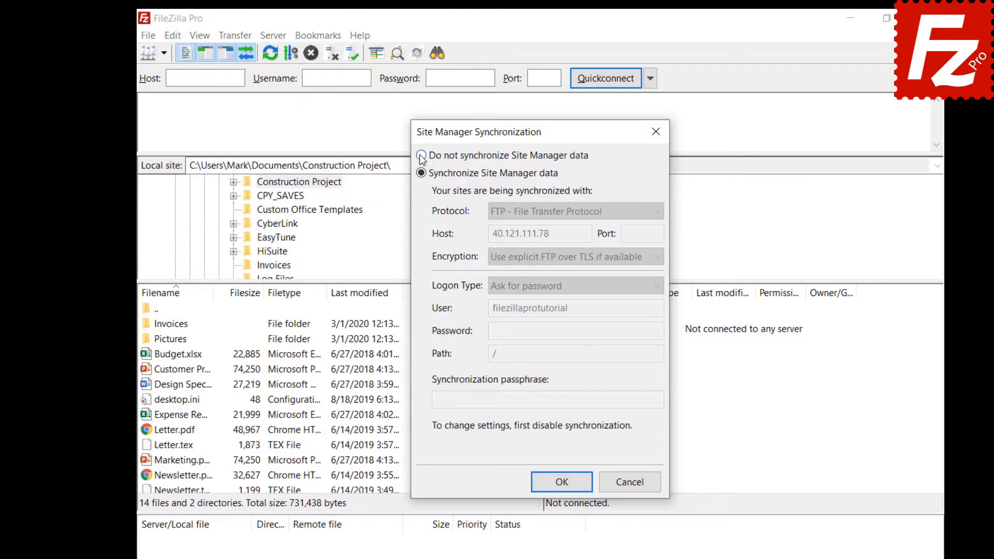
{"action": "left_click", "coordinate": [421, 156]}
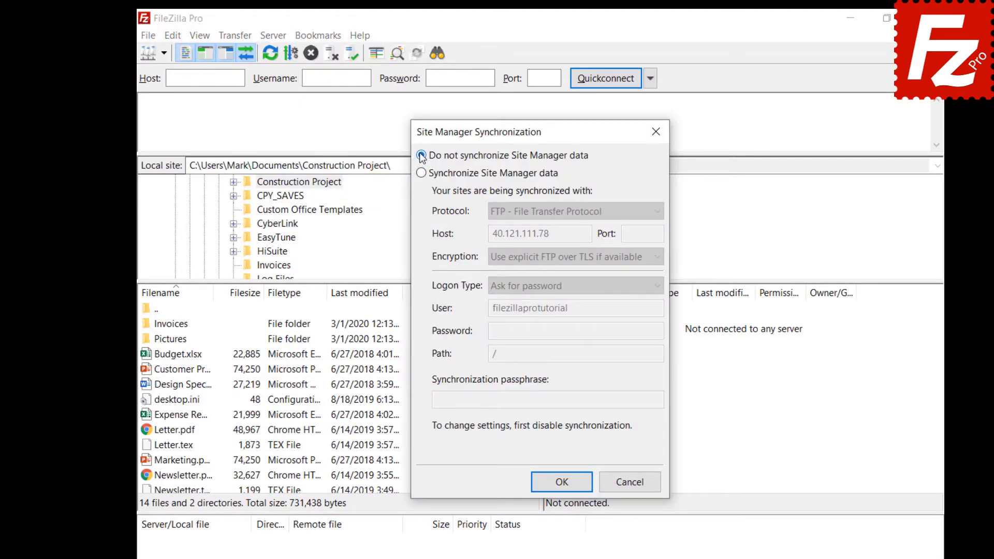
{"action": "left_click", "coordinate": [564, 487]}
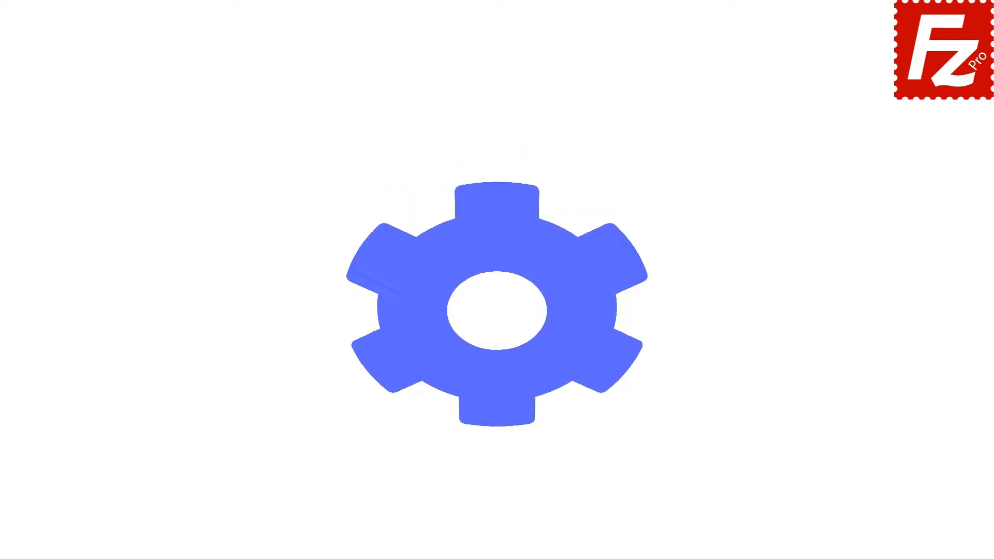
- Launch FileZilla Pro and mark Site Manager entries, Settings, Queue and Filters for export
{"action": "double_click", "coordinate": [157, 107]}
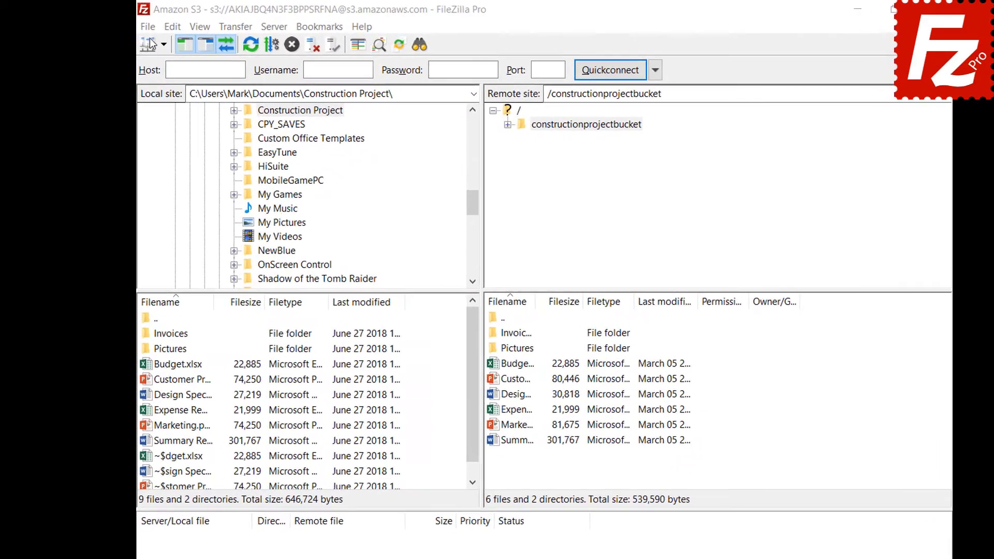
{"action": "left_click", "coordinate": [135, 24]}
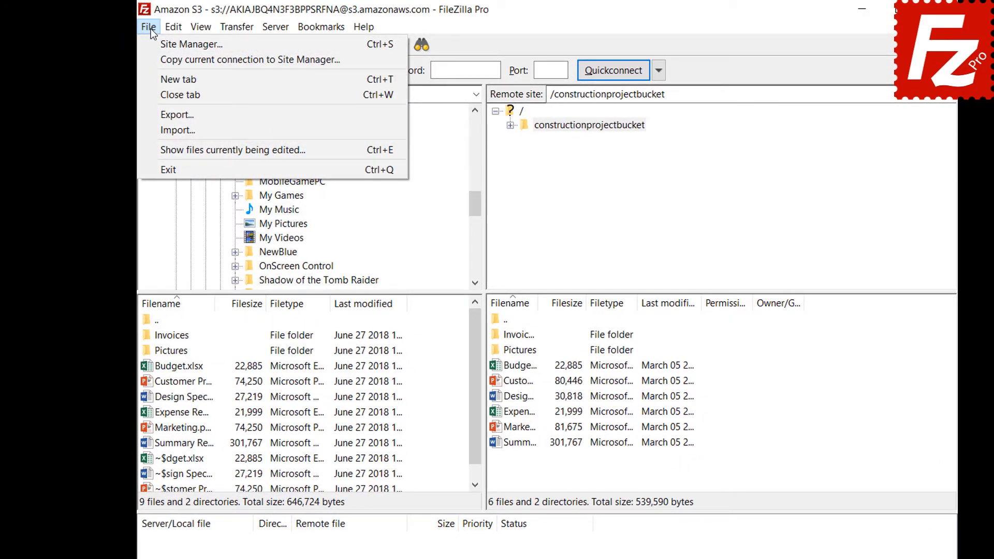
{"action": "left_click", "coordinate": [164, 114]}
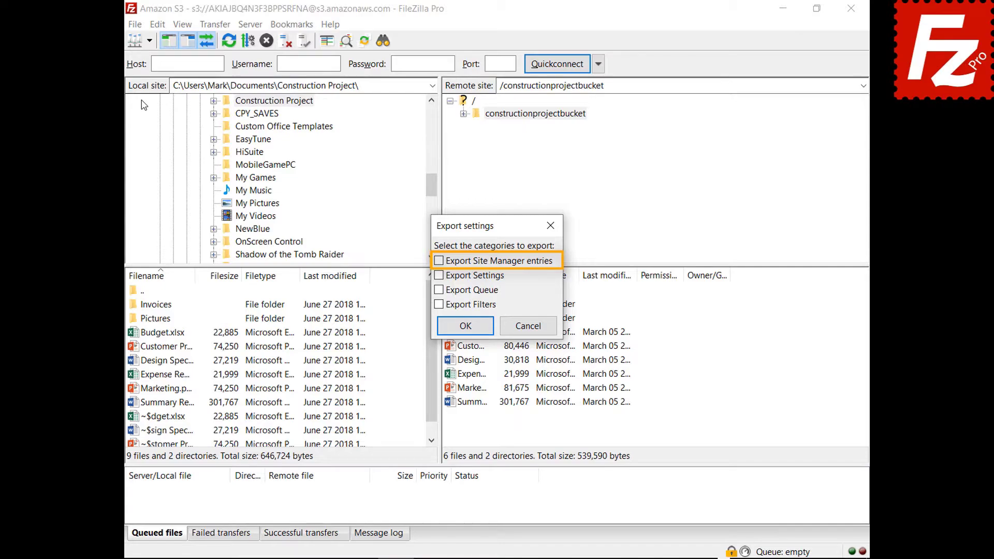
{"action": "left_click", "coordinate": [439, 262]}
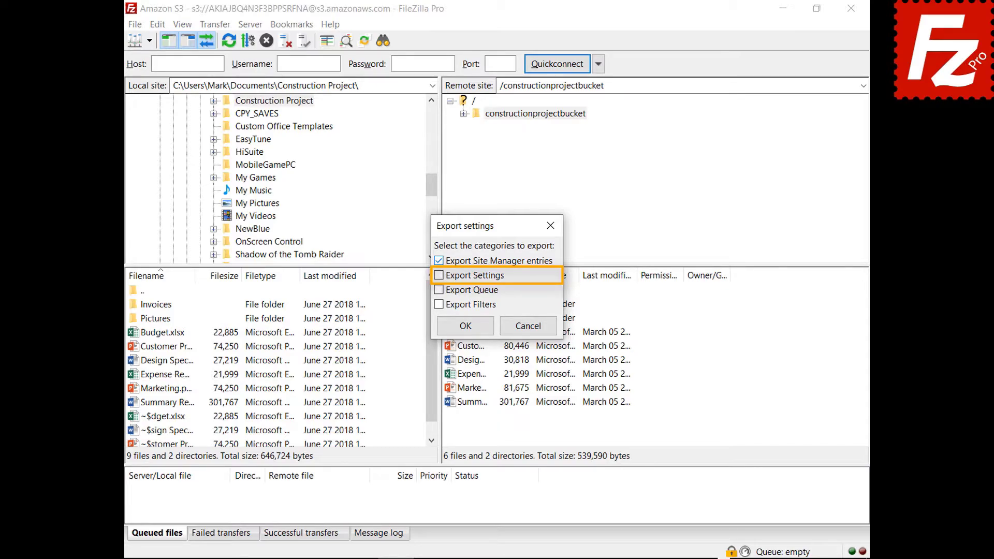
{"action": "left_click", "coordinate": [439, 275]}
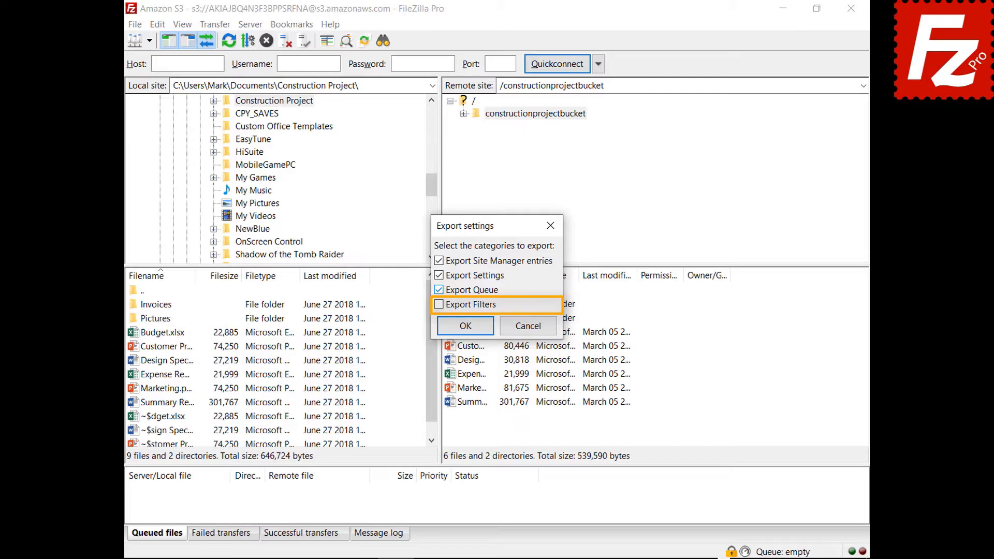
{"action": "left_click", "coordinate": [438, 305]}
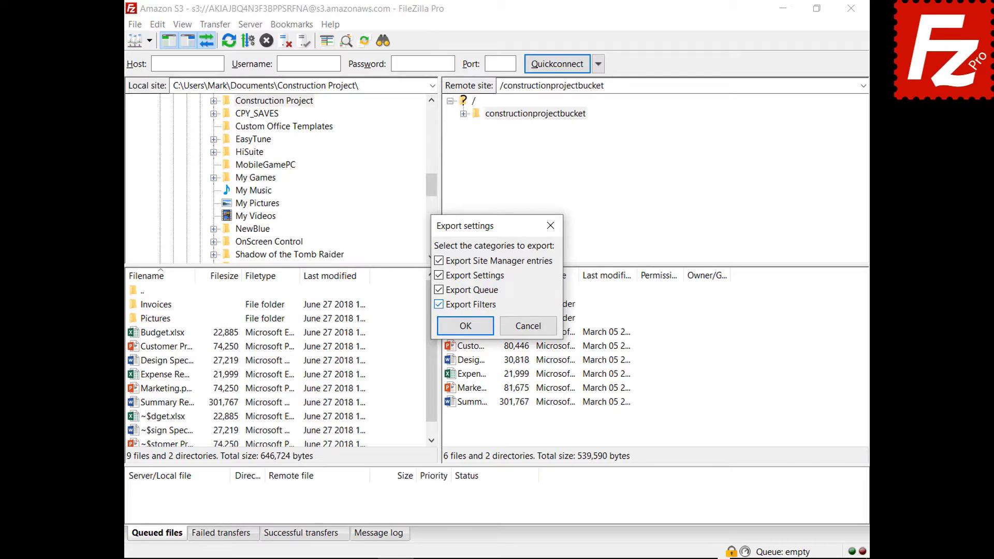
- Save the export as FileZilla.xml in Documents, then begin importing settings from a file
{"action": "left_click", "coordinate": [467, 331]}
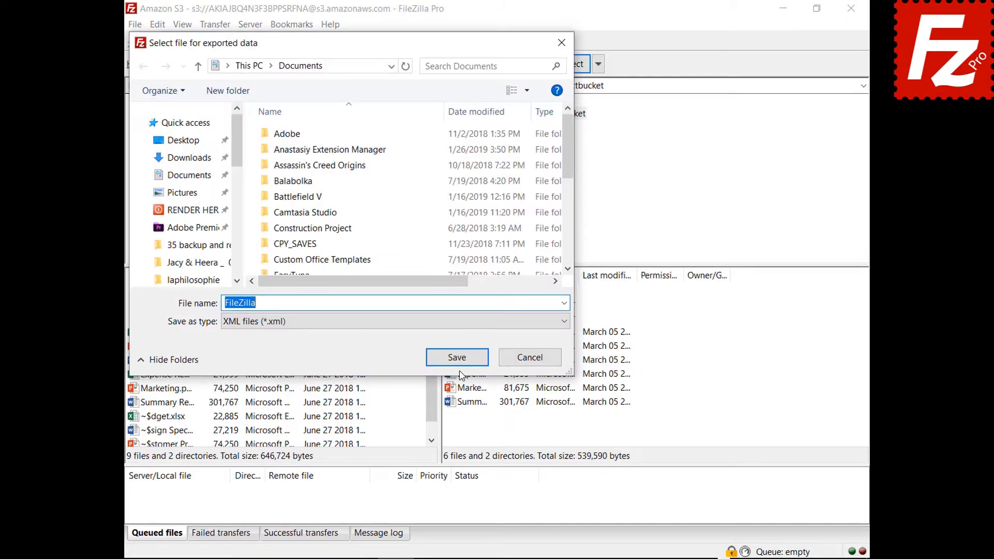
{"action": "left_click", "coordinate": [457, 358]}
{"action": "left_click", "coordinate": [136, 25]}
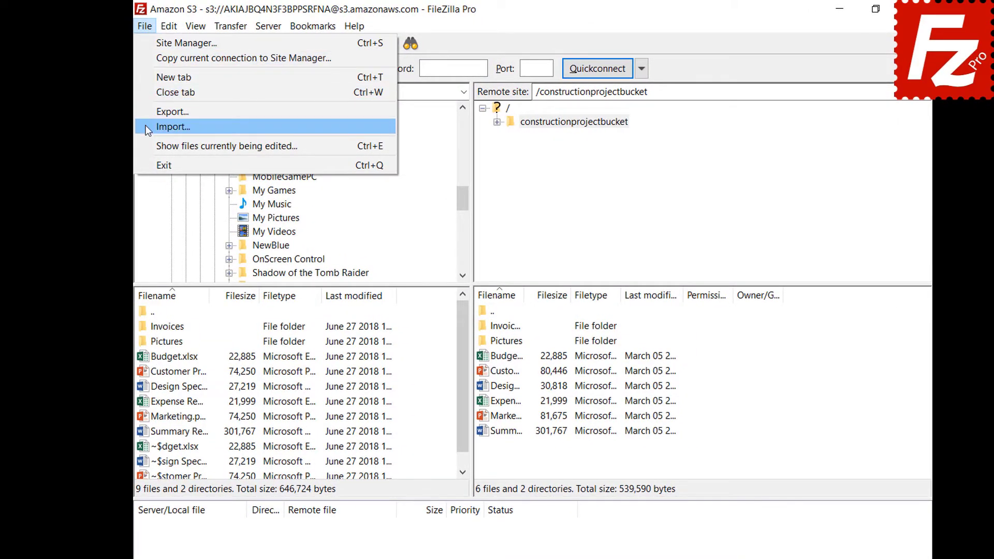
{"action": "left_click", "coordinate": [155, 127]}
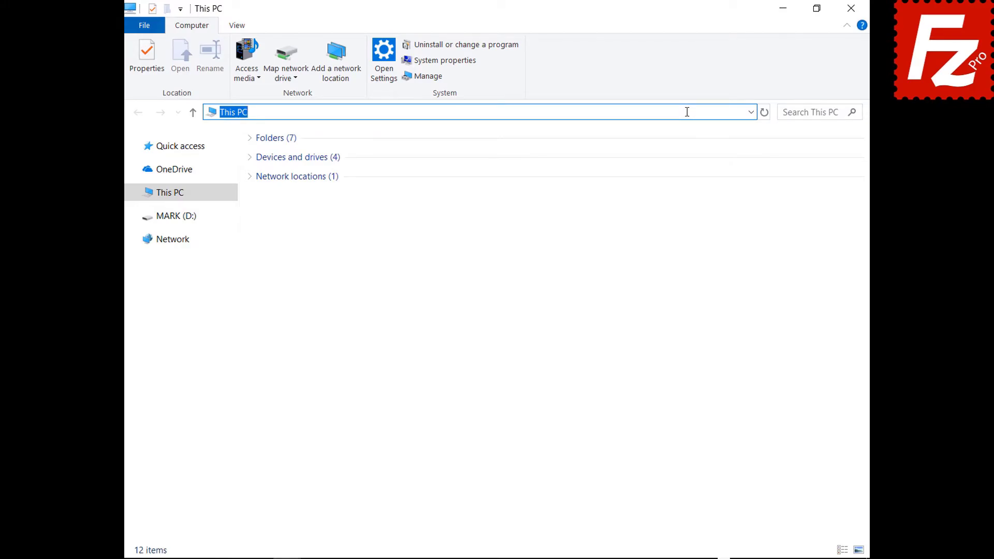
- Go to %APPDATA%\FileZilla and select all seven settings files there
{"action": "type", "text": "%APPDATA%\\FileZilla"}
{"action": "key", "text": "Return"}
{"action": "left_click_drag", "start_coordinate": [292, 270], "coordinate": [293, 144]}
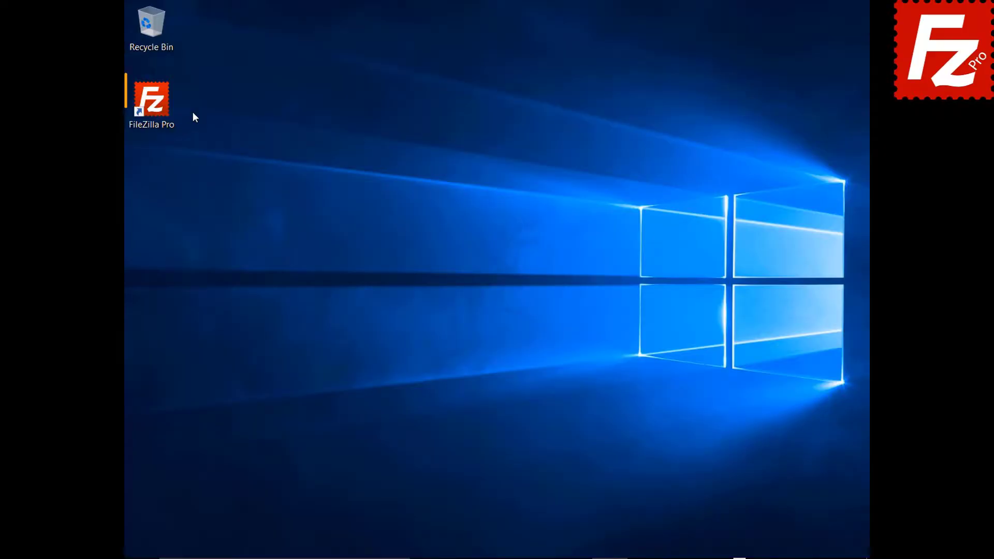
- Launch FileZilla Pro and connect to the saved Amazon S3 site in a new tab
{"action": "double_click", "coordinate": [158, 107]}
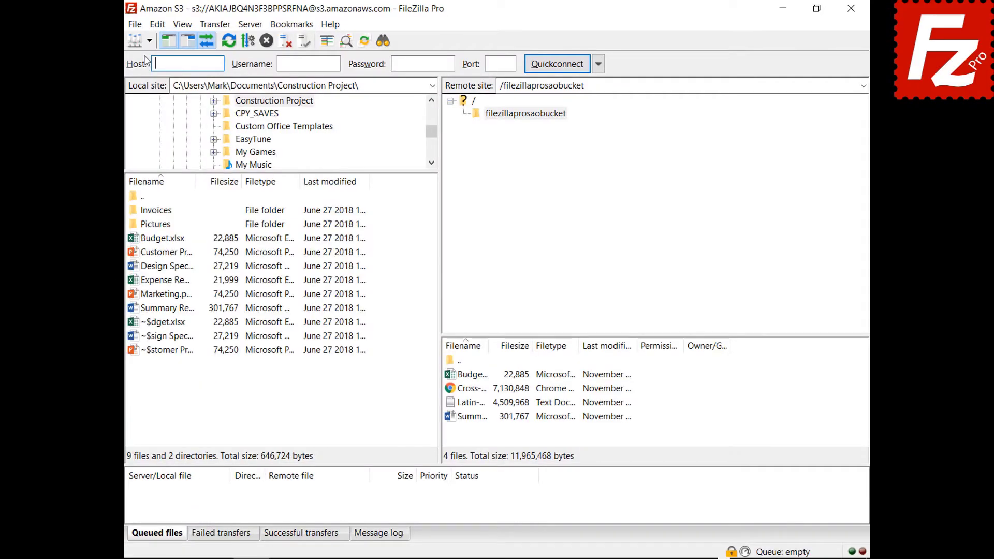
{"action": "left_click", "coordinate": [117, 46]}
{"action": "left_click", "coordinate": [132, 62]}
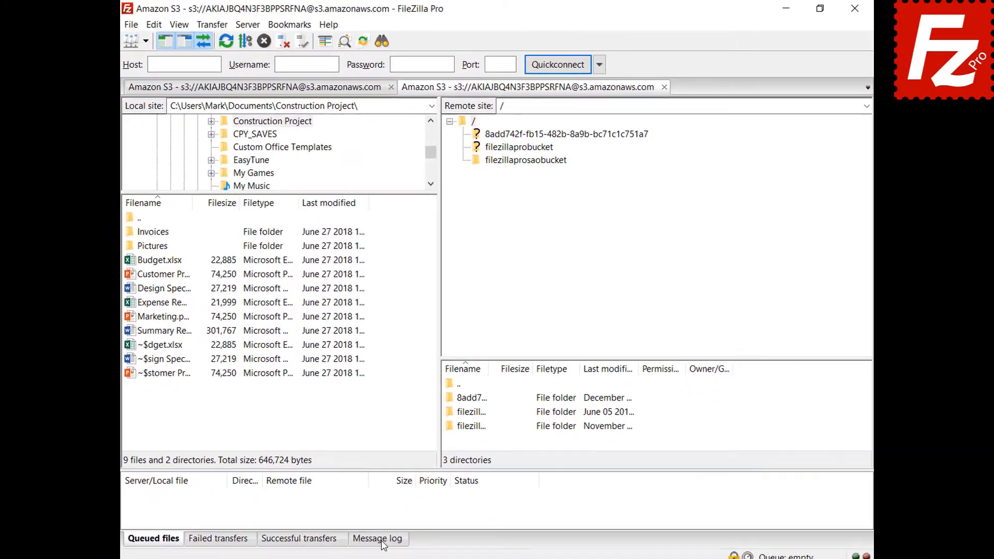
- Enable the detailed message log, open filezillaprosaobucket, and copy the log to the clipboard
{"action": "left_click", "coordinate": [381, 541]}
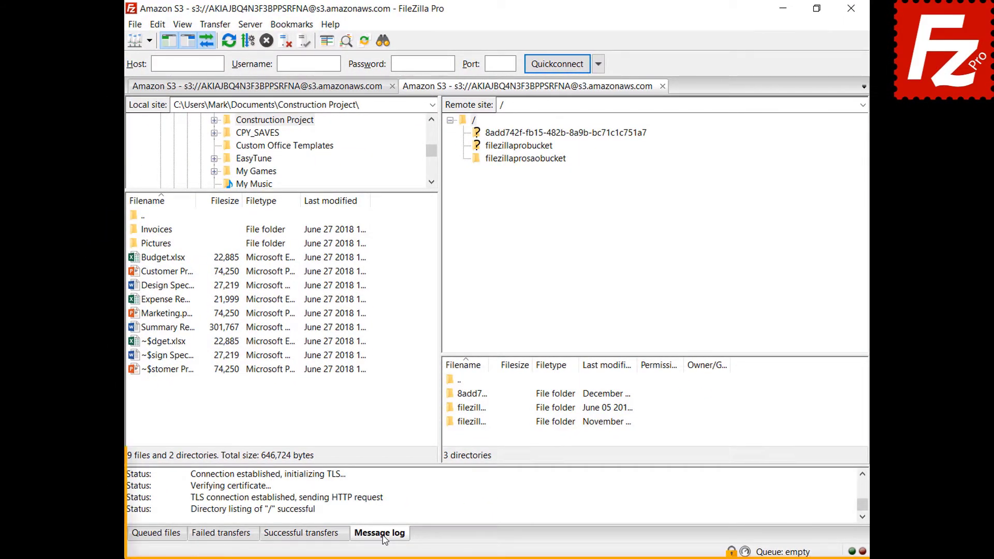
{"action": "right_click", "coordinate": [426, 495]}
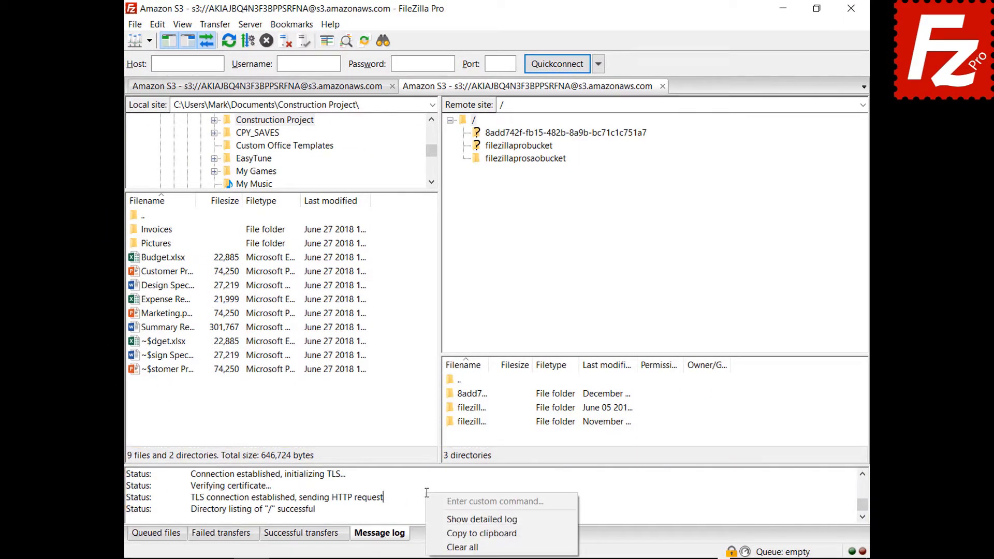
{"action": "left_click", "coordinate": [440, 519]}
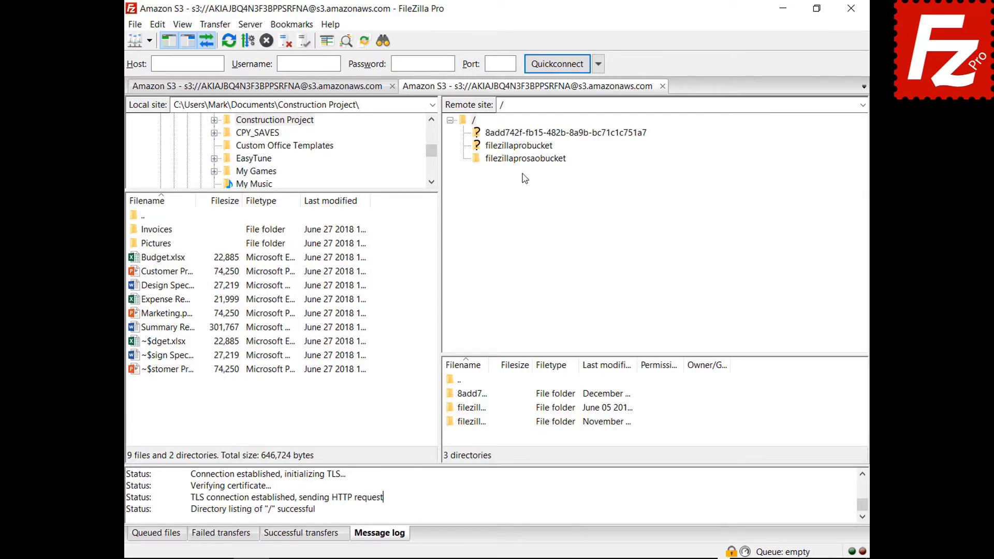
{"action": "left_click", "coordinate": [524, 159]}
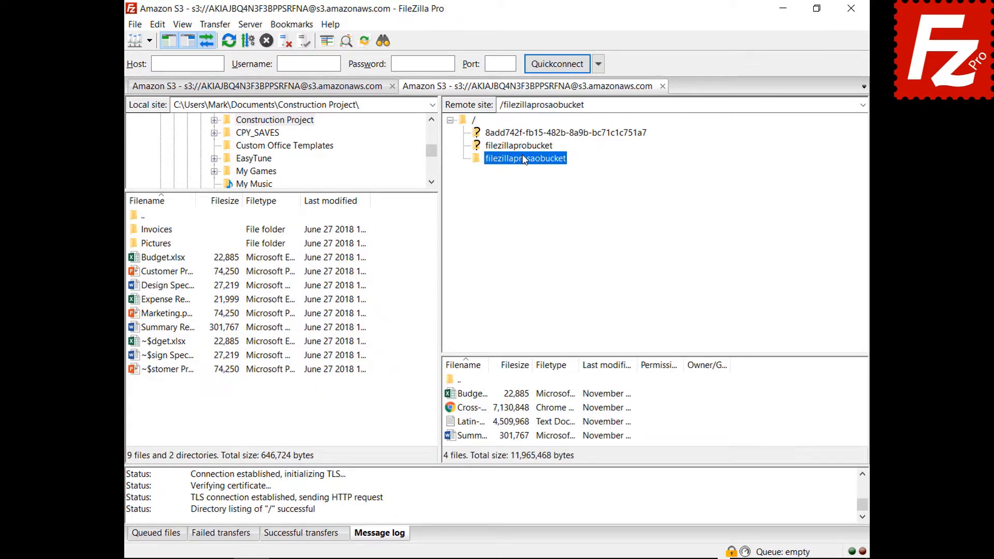
{"action": "right_click", "coordinate": [480, 498]}
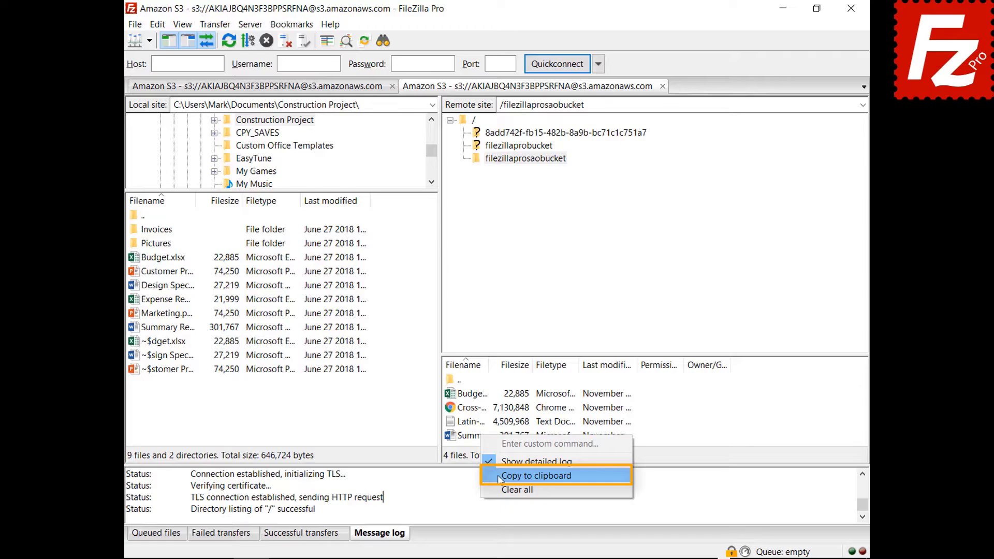
{"action": "left_click", "coordinate": [499, 476]}
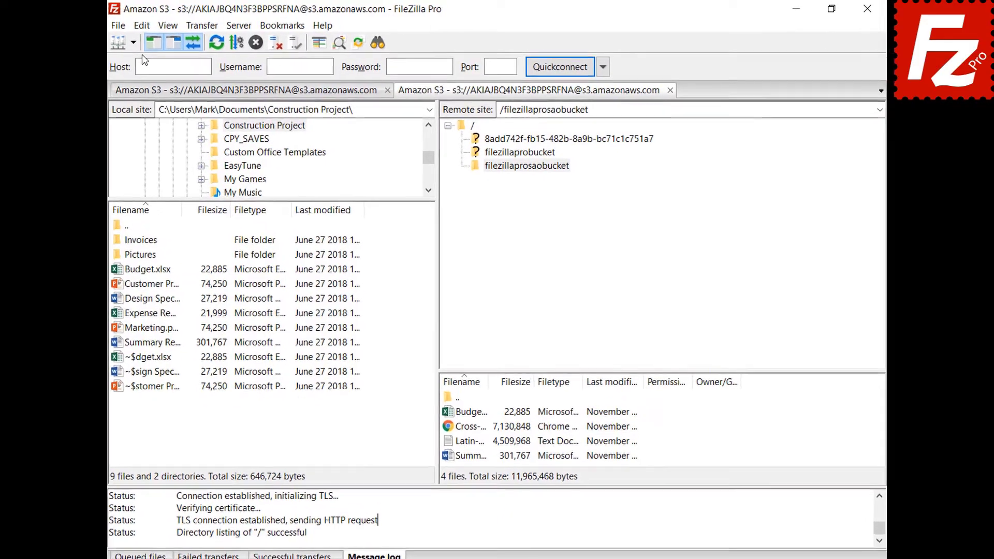
- Log messages with timestamps to filezilla.log in Documents, limited to 10 MiB
{"action": "left_click", "coordinate": [157, 25]}
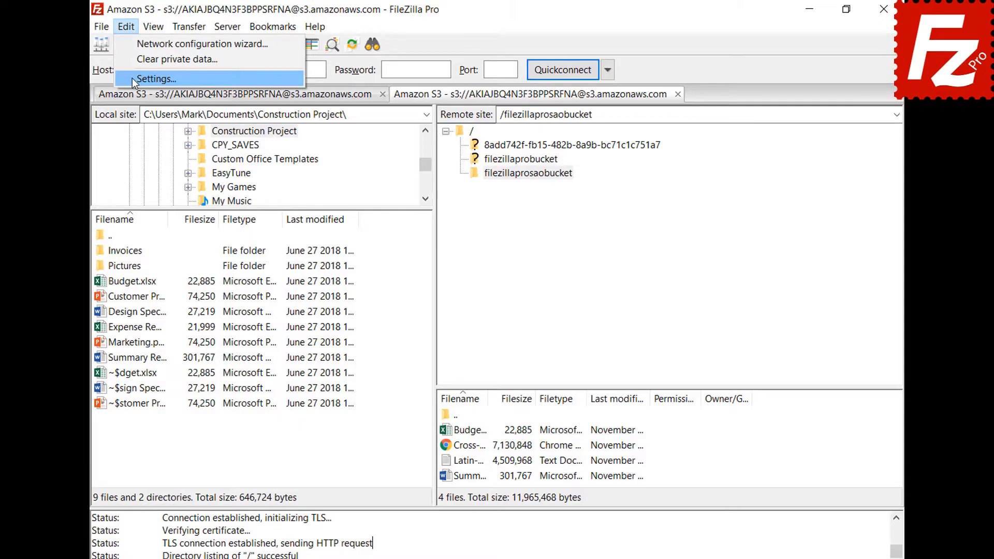
{"action": "left_click", "coordinate": [132, 79]}
{"action": "left_click_drag", "start_coordinate": [363, 212], "coordinate": [360, 257]}
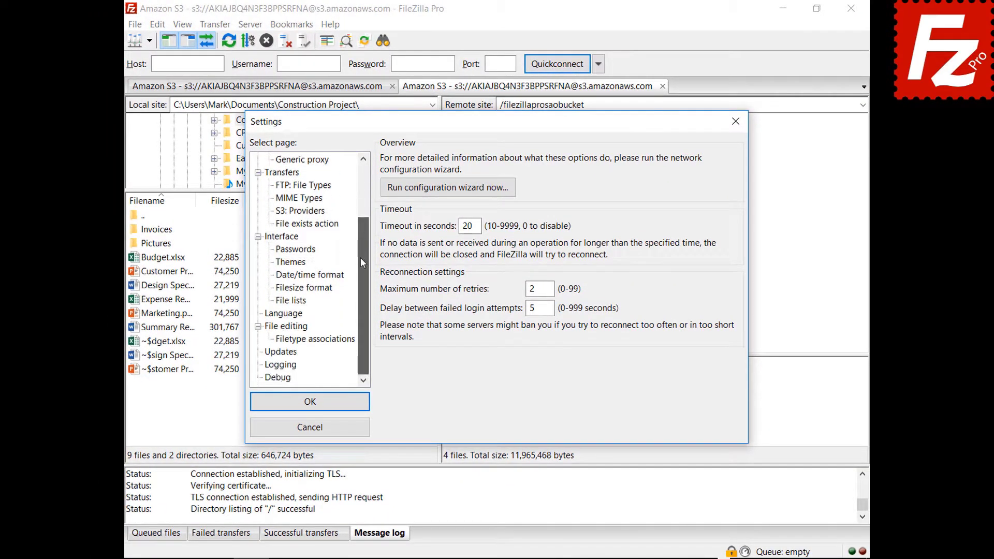
{"action": "left_click", "coordinate": [281, 365]}
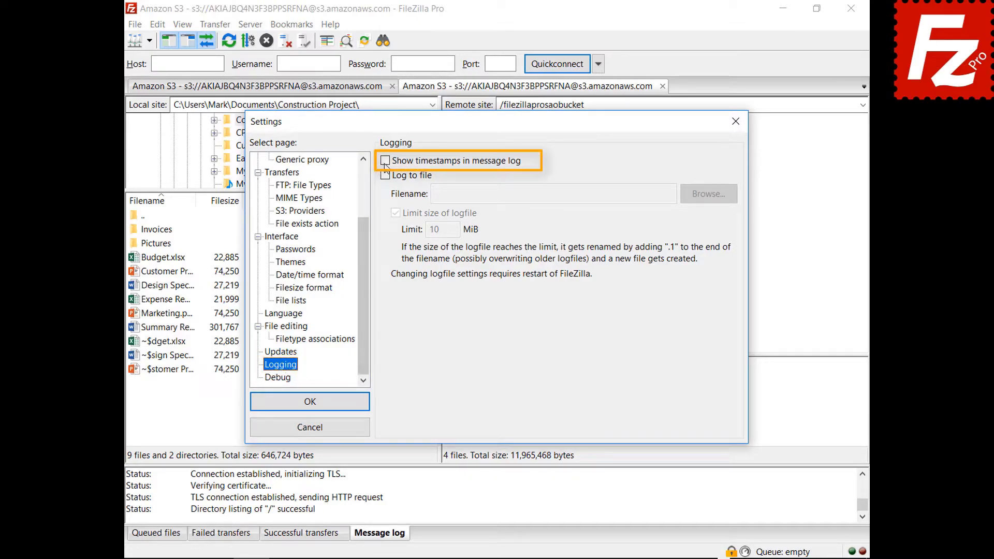
{"action": "left_click", "coordinate": [385, 161]}
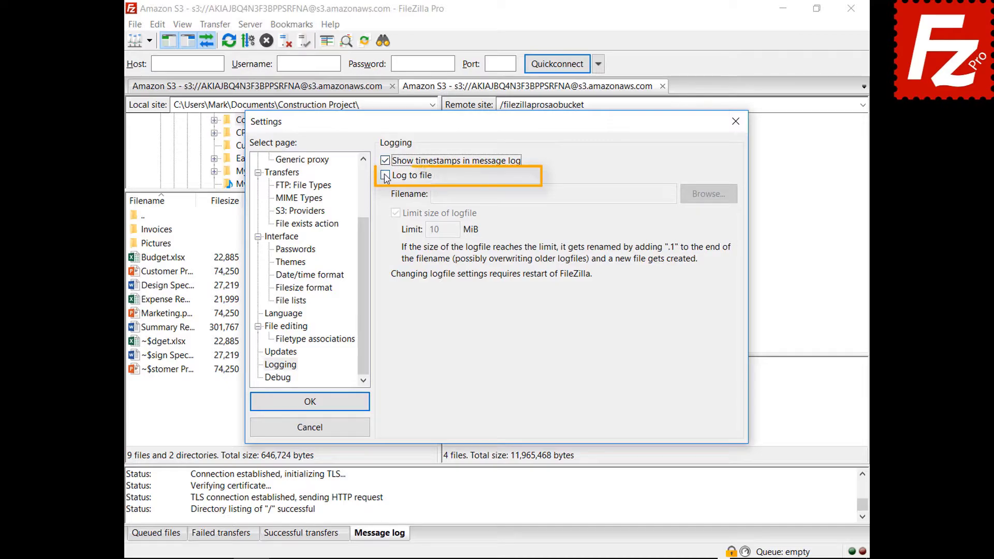
{"action": "left_click", "coordinate": [385, 175]}
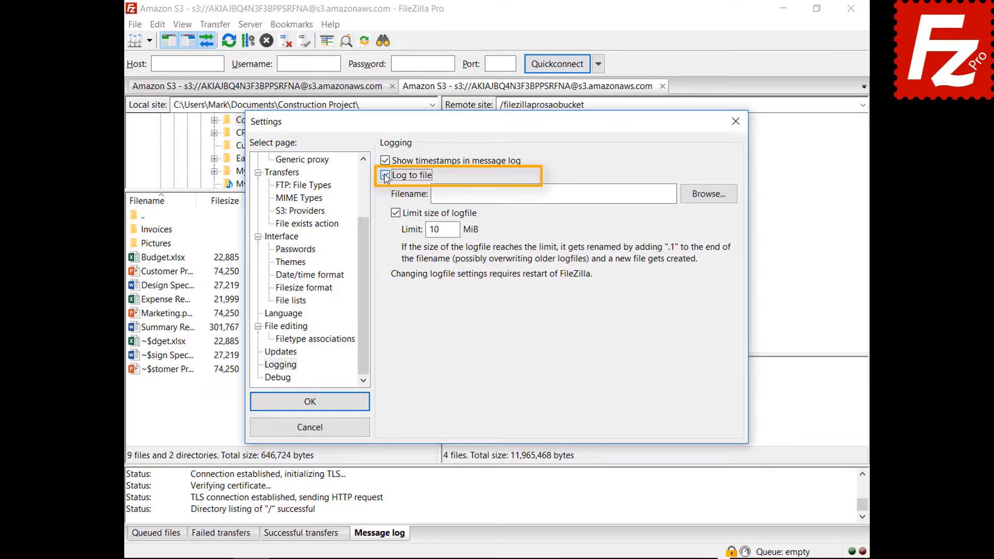
{"action": "left_click", "coordinate": [705, 201]}
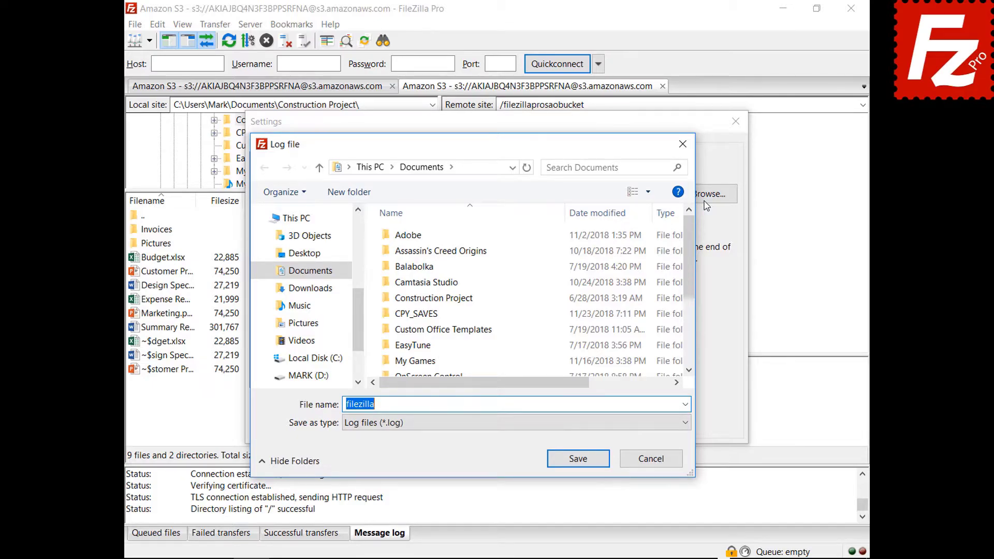
{"action": "left_click", "coordinate": [578, 461]}
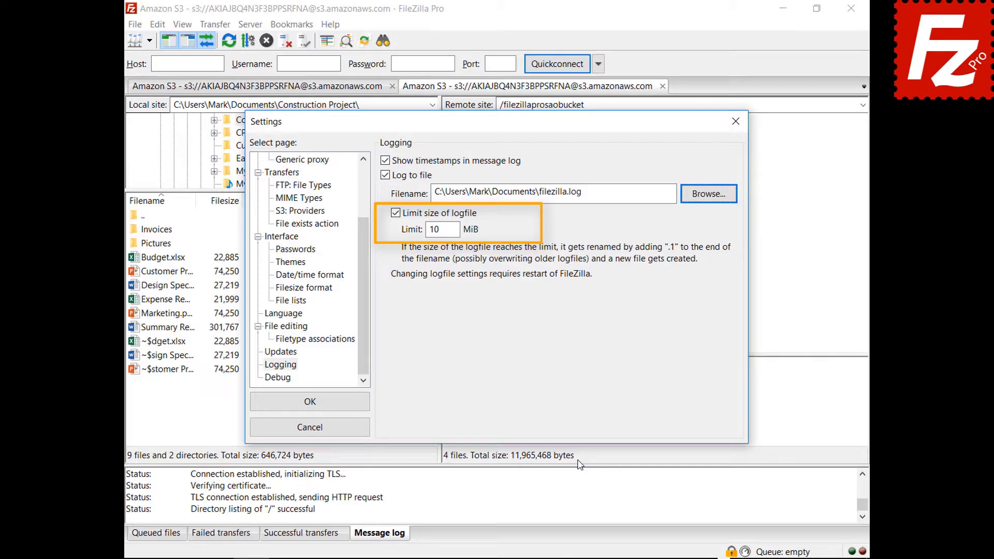
{"action": "left_click", "coordinate": [288, 381]}
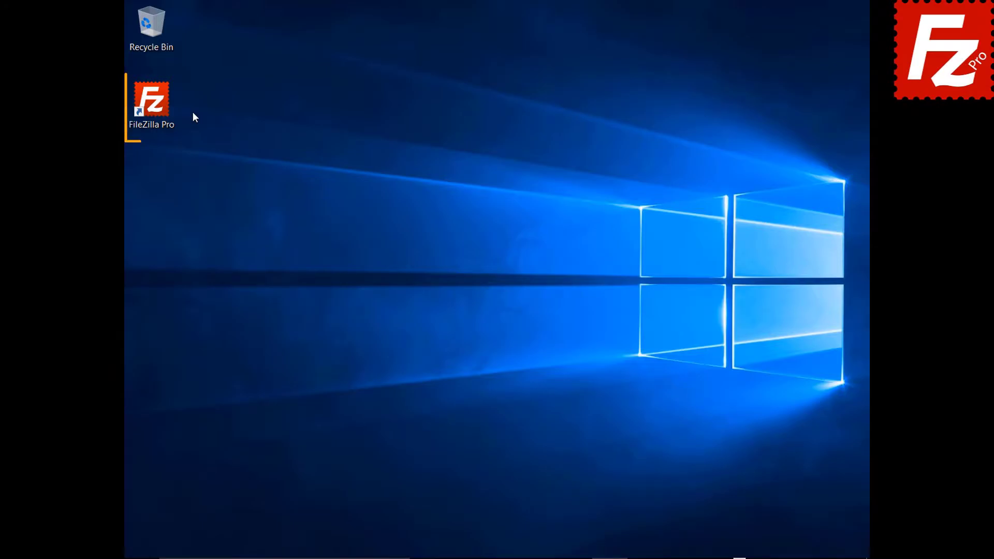
- Relaunch FileZilla Pro from the desktop and bring up the Site Manager
{"action": "double_click", "coordinate": [157, 107]}
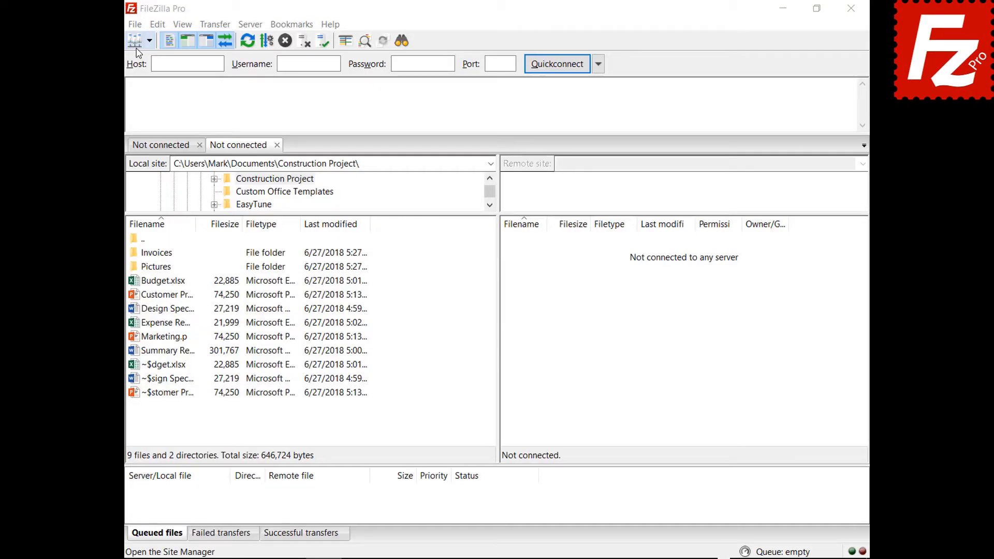
{"action": "left_click", "coordinate": [136, 25]}
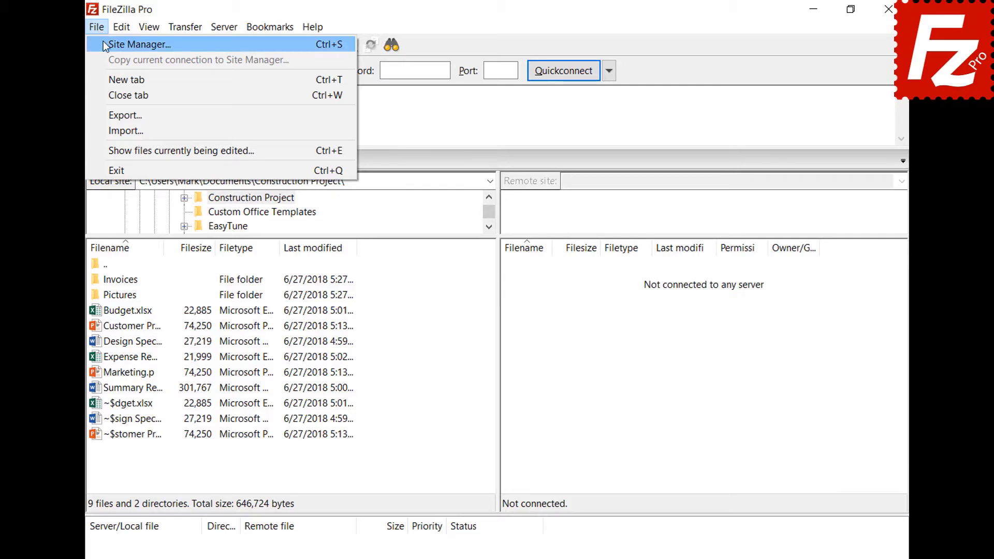
{"action": "left_click", "coordinate": [104, 44]}
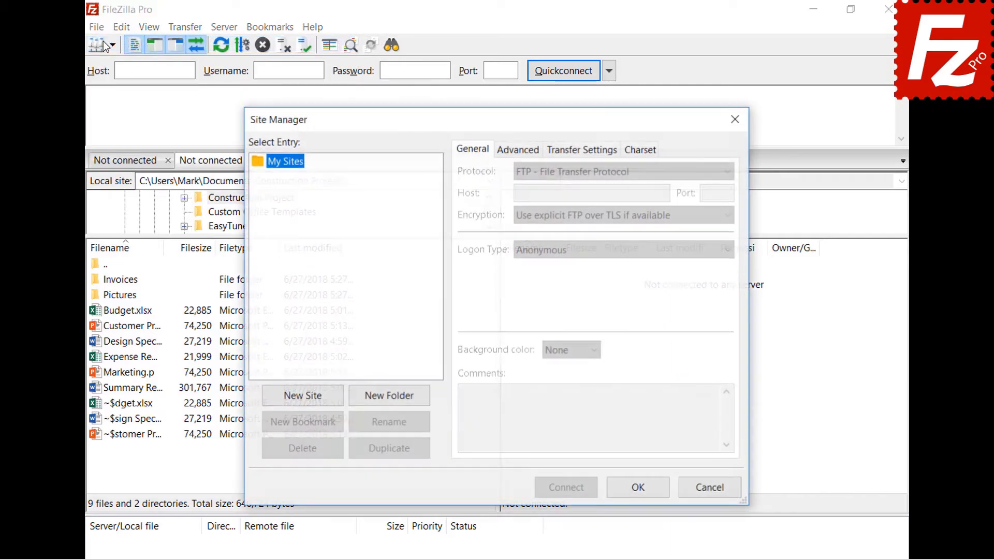
- Add a new site named Amazon EC2 using SFTP with the pasted EC2 host address
{"action": "left_click", "coordinate": [305, 397]}
{"action": "type", "text": "Amazo"}
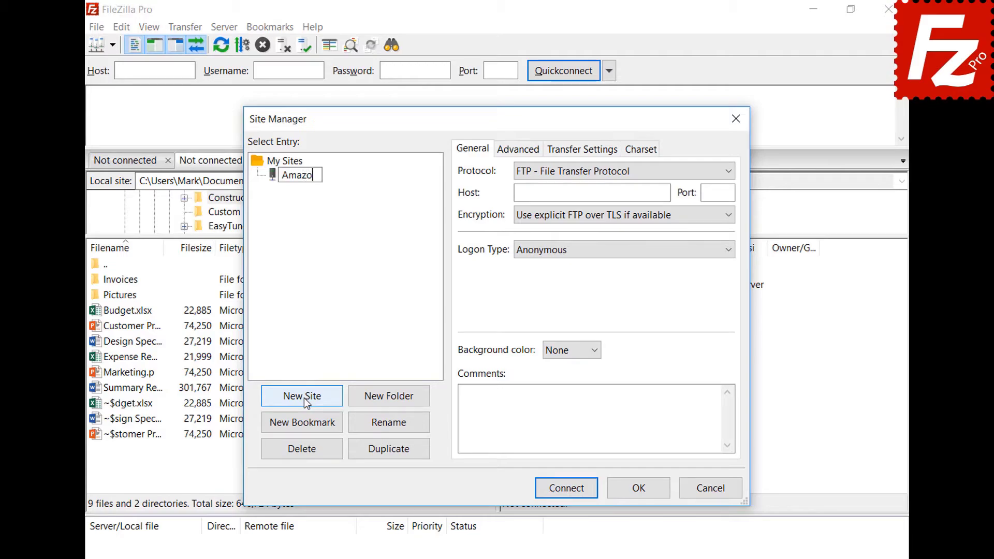
{"action": "type", "text": "n EC2"}
{"action": "key", "text": "Return"}
{"action": "left_click", "coordinate": [729, 169]}
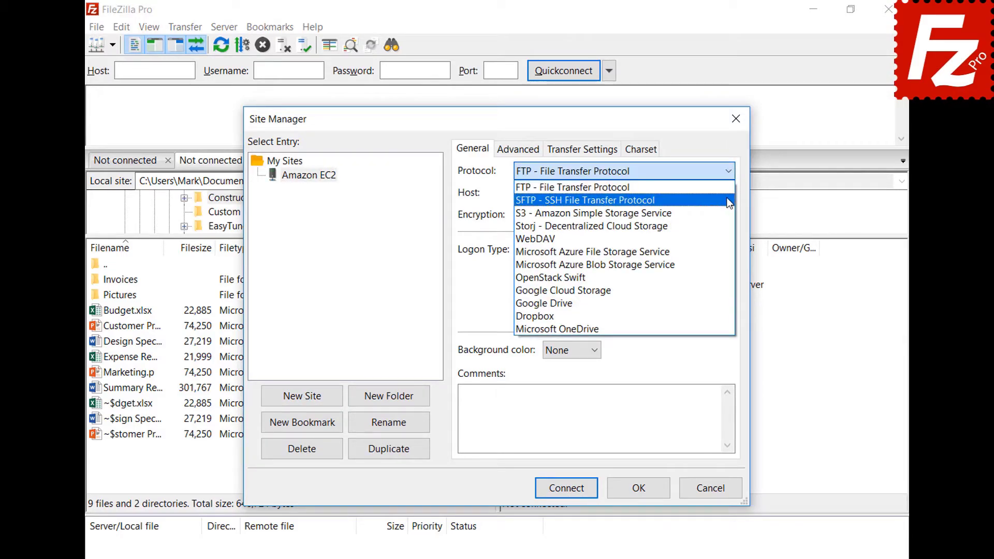
{"action": "left_click", "coordinate": [729, 200]}
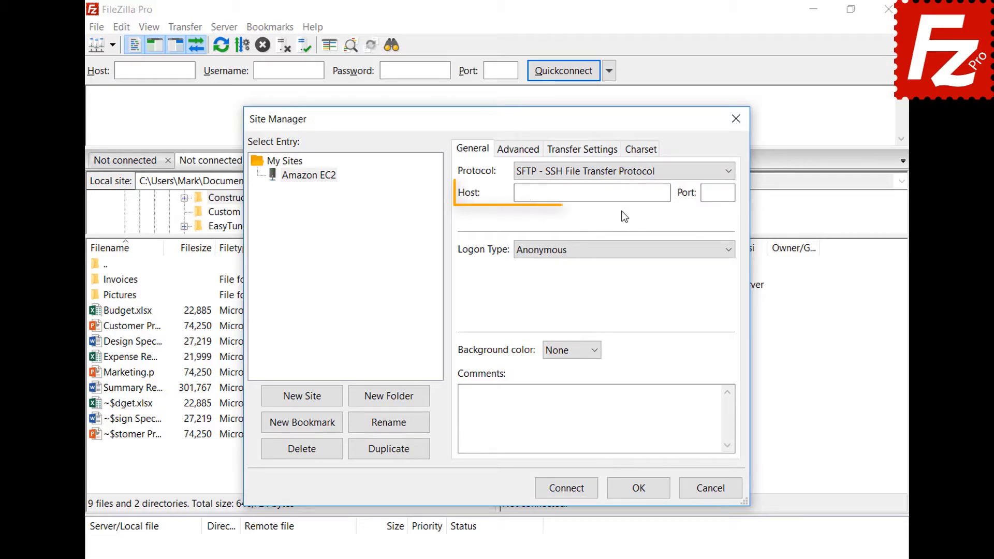
{"action": "left_click", "coordinate": [623, 193]}
{"action": "key", "text": "ctrl+v"}
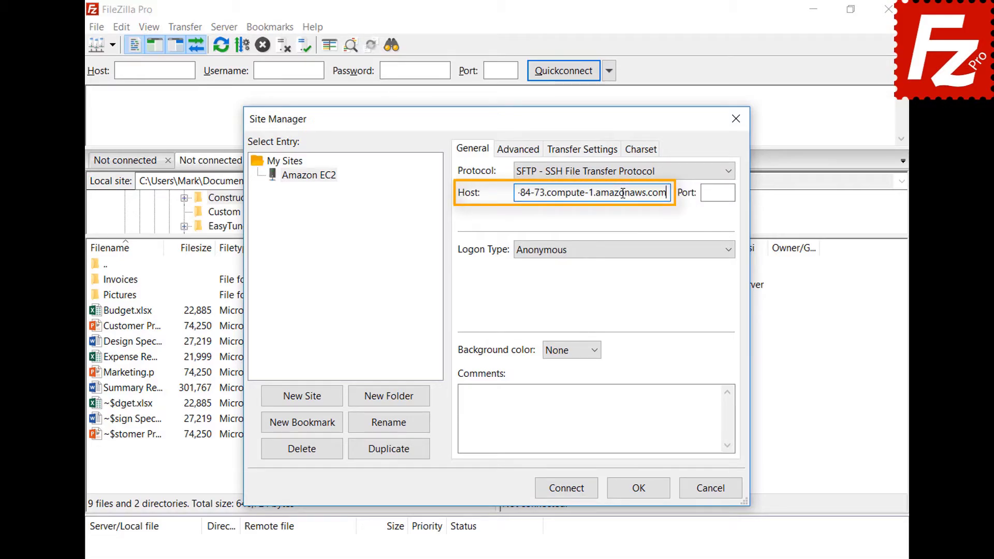
- Set Key file logon with user ubuntu and the AWSKeyPair.pem key file
{"action": "left_click", "coordinate": [634, 252]}
{"action": "left_click", "coordinate": [632, 316]}
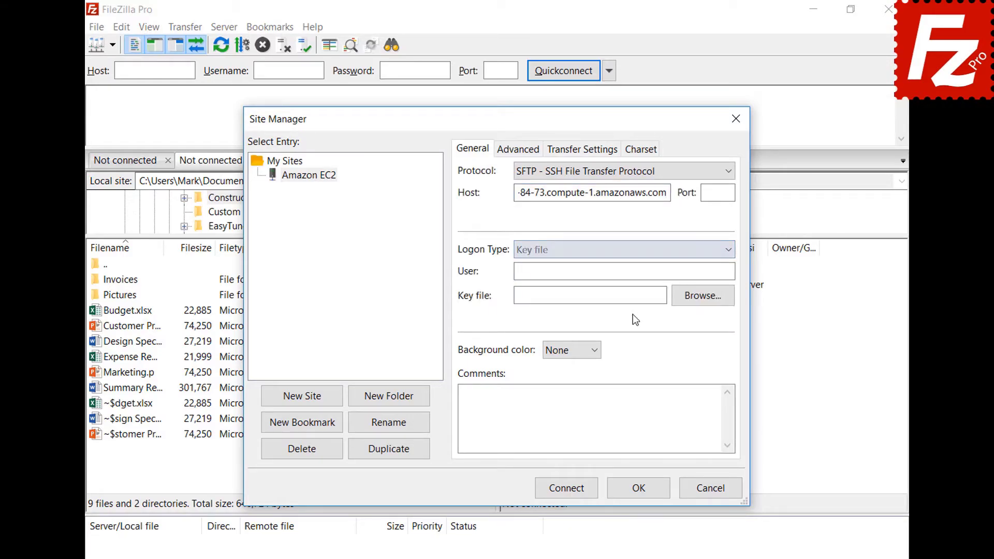
{"action": "left_click", "coordinate": [639, 272]}
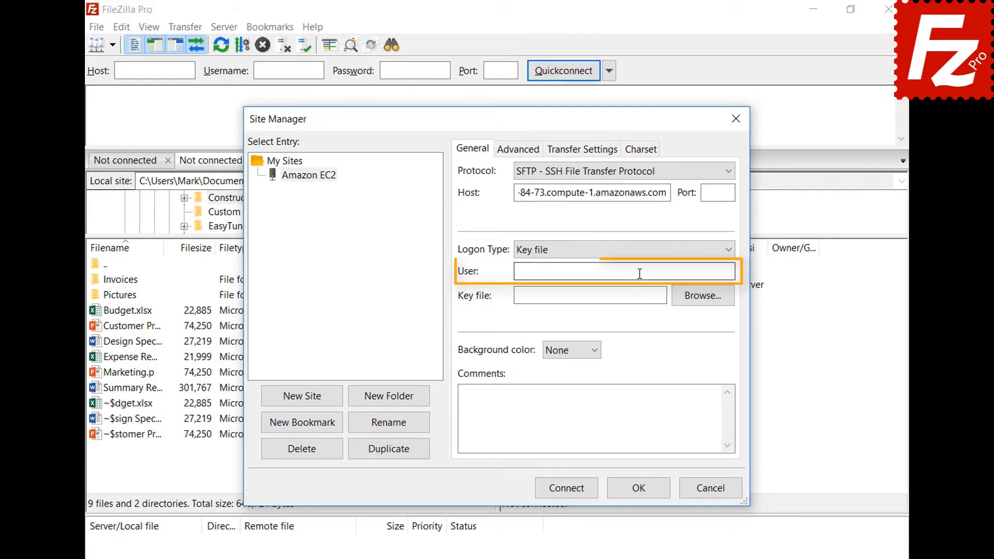
{"action": "type", "text": "ubuntu"}
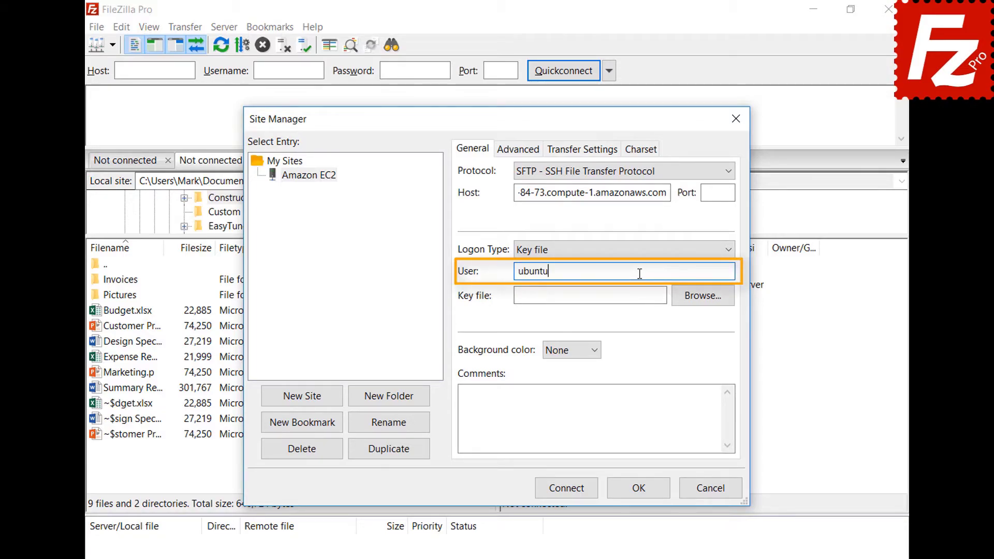
{"action": "left_click", "coordinate": [702, 296]}
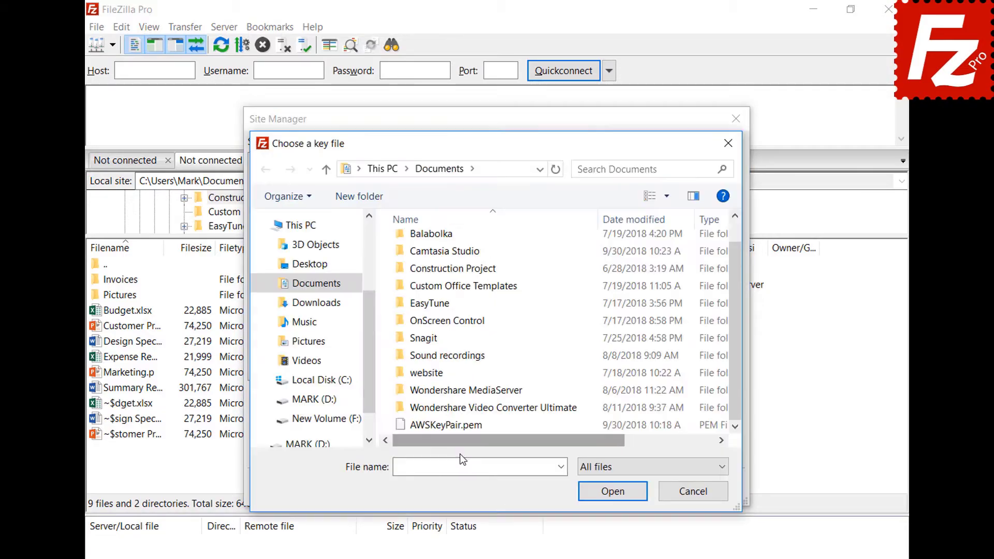
{"action": "left_click", "coordinate": [461, 426]}
{"action": "double_click", "coordinate": [461, 426]}
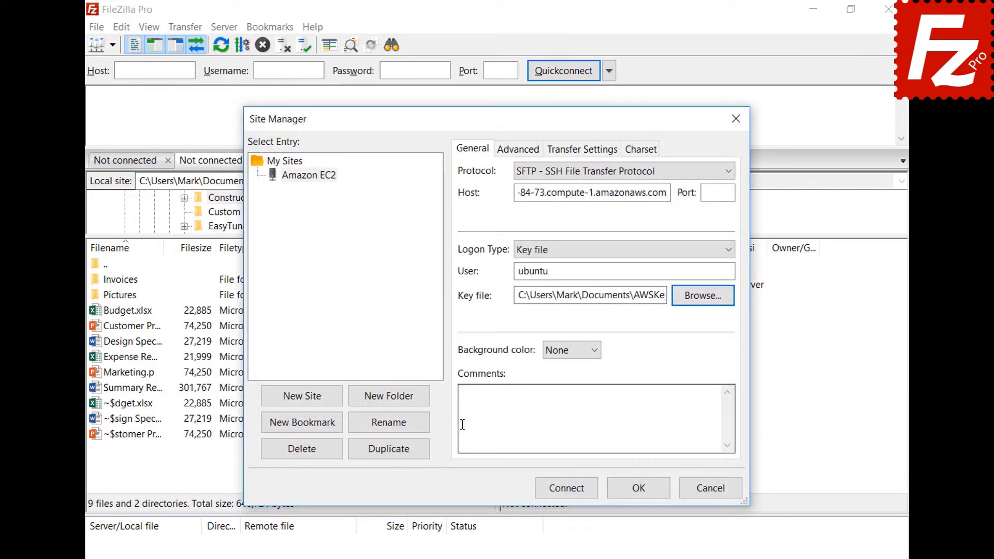
- Connect to Amazon EC2, always trusting its host key by adding it to the cache
{"action": "left_click", "coordinate": [566, 488]}
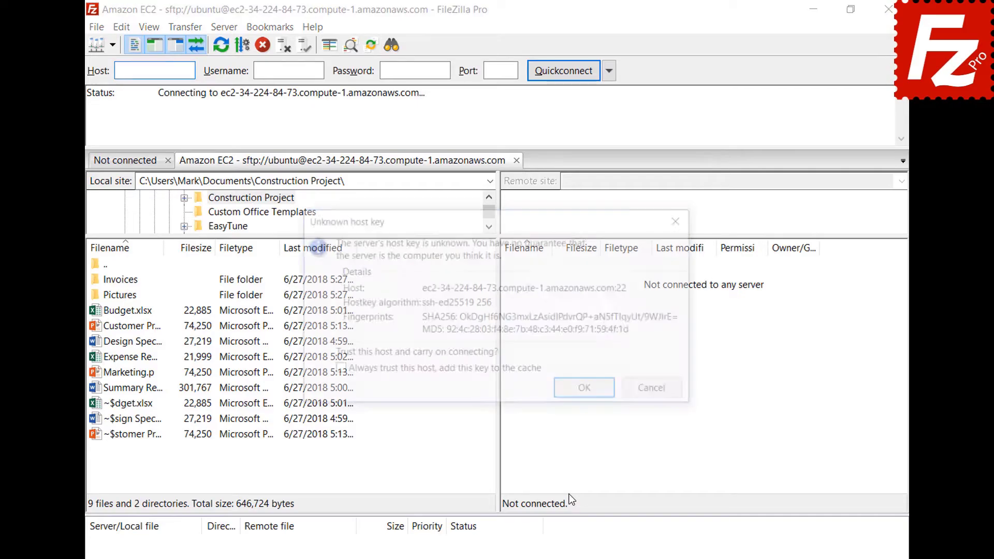
{"action": "left_click", "coordinate": [337, 371]}
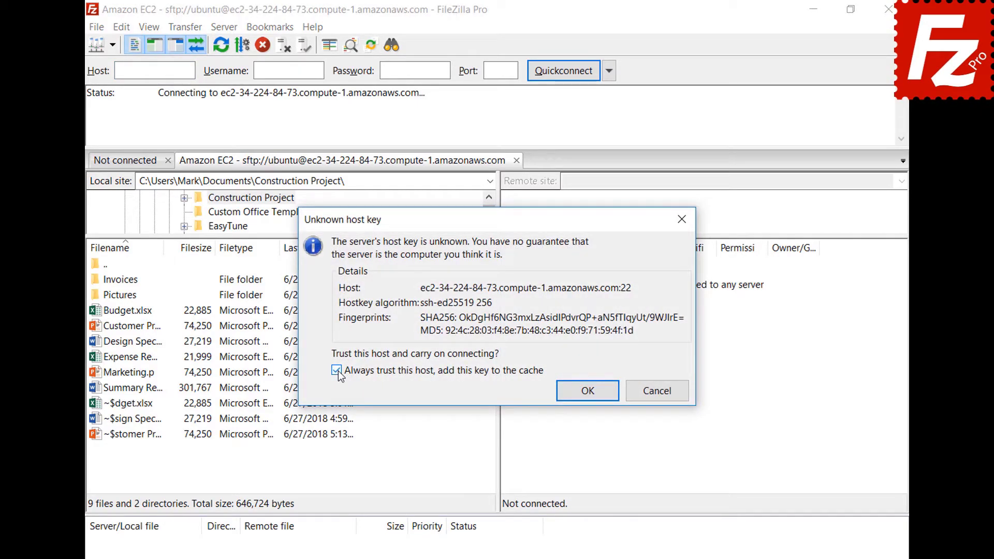
{"action": "left_click", "coordinate": [587, 390]}
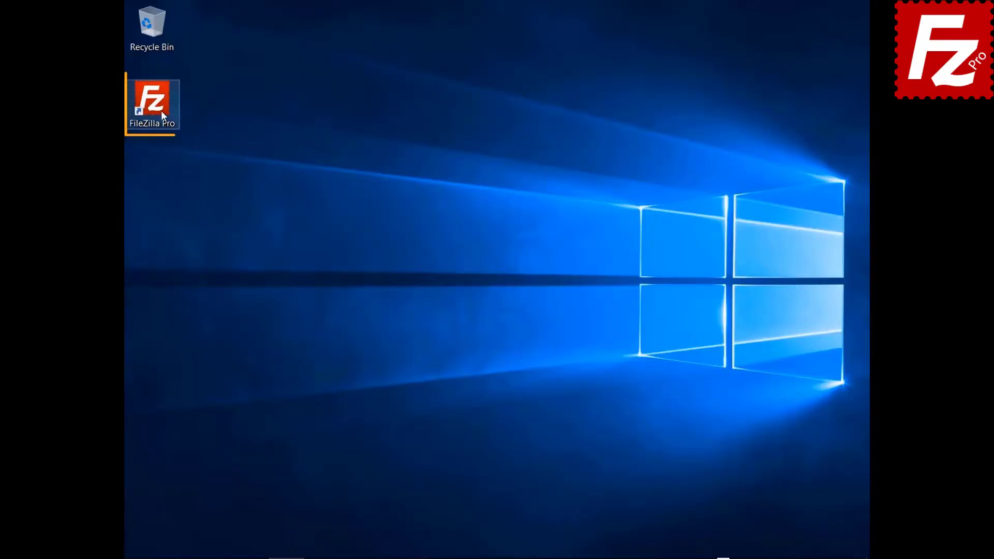
- Launch FileZilla Pro from its desktop shortcut
{"action": "double_click", "coordinate": [160, 110]}
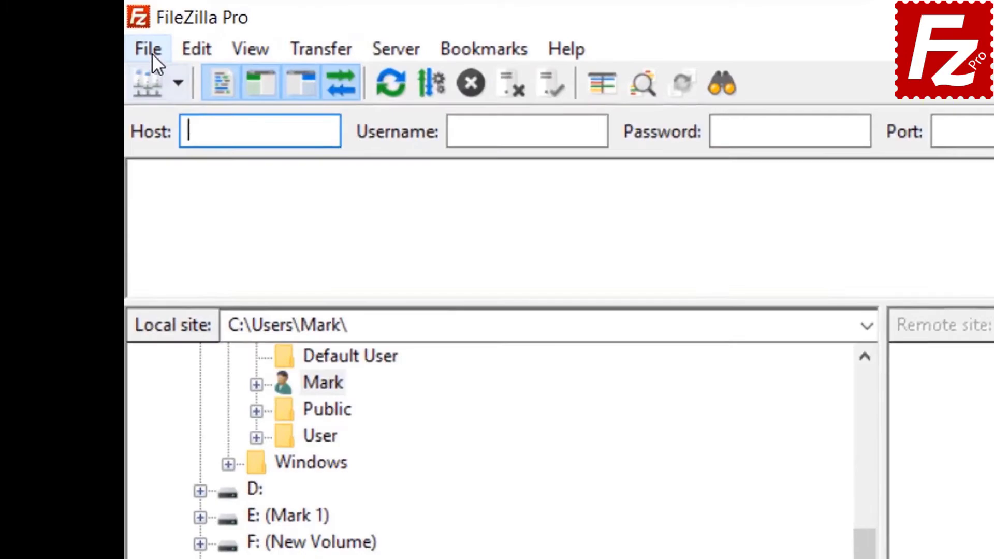
- Create a new site named S3 Connection using the S3 protocol
{"action": "left_click", "coordinate": [137, 26]}
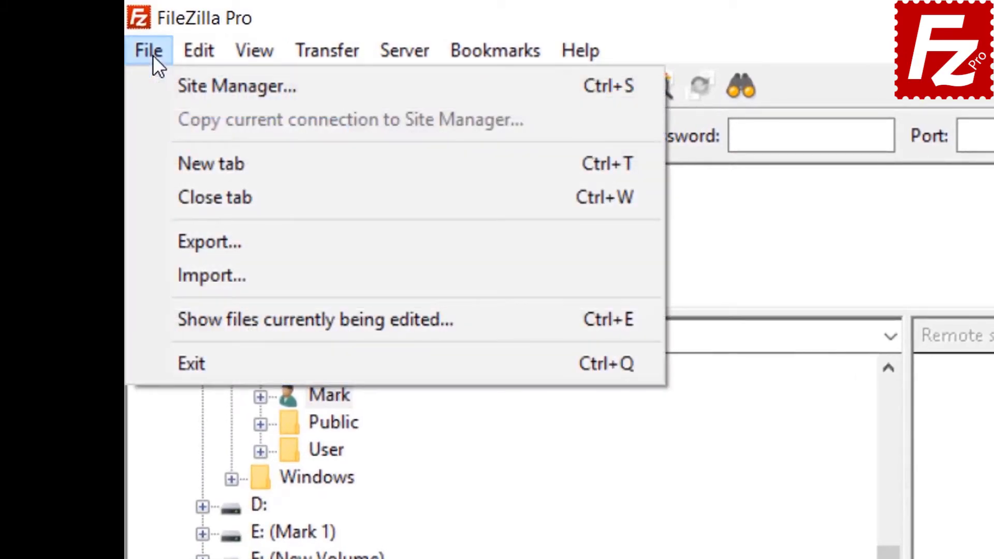
{"action": "left_click", "coordinate": [182, 86]}
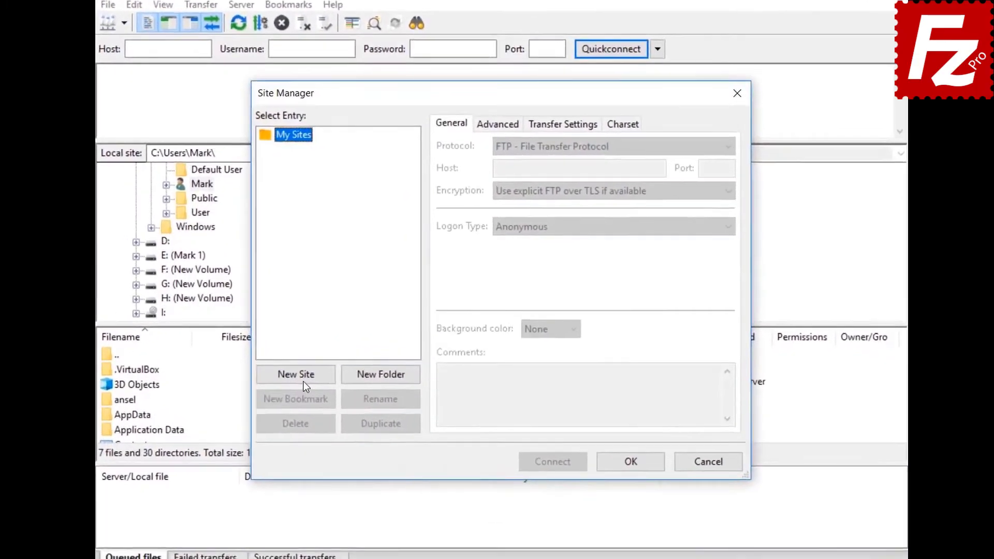
{"action": "left_click", "coordinate": [322, 364]}
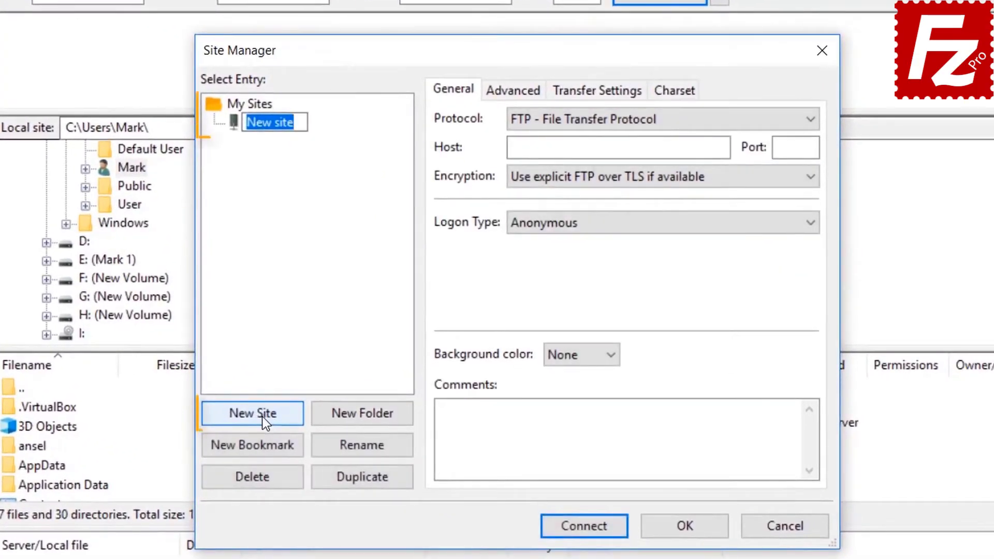
{"action": "type", "text": "S3 "}
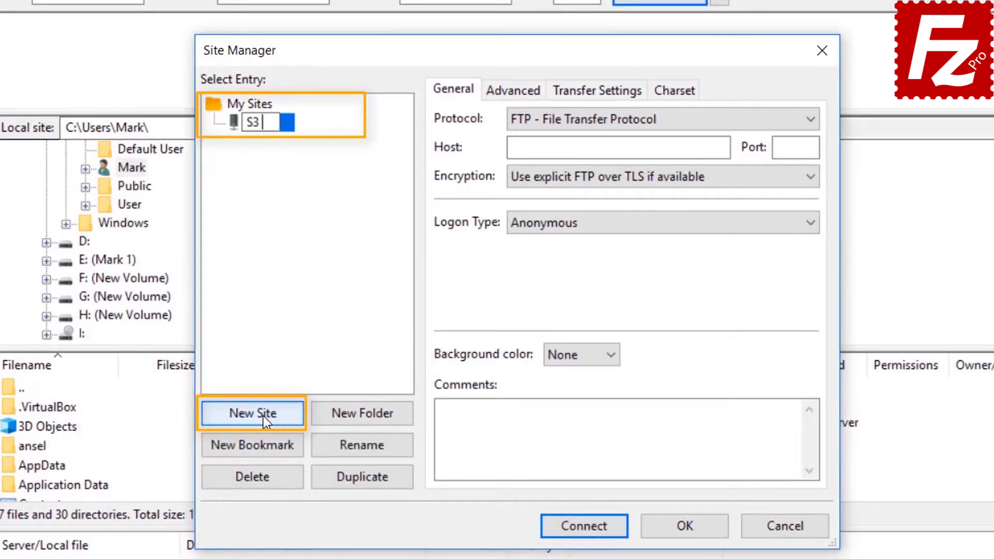
{"action": "type", "text": "Connect"}
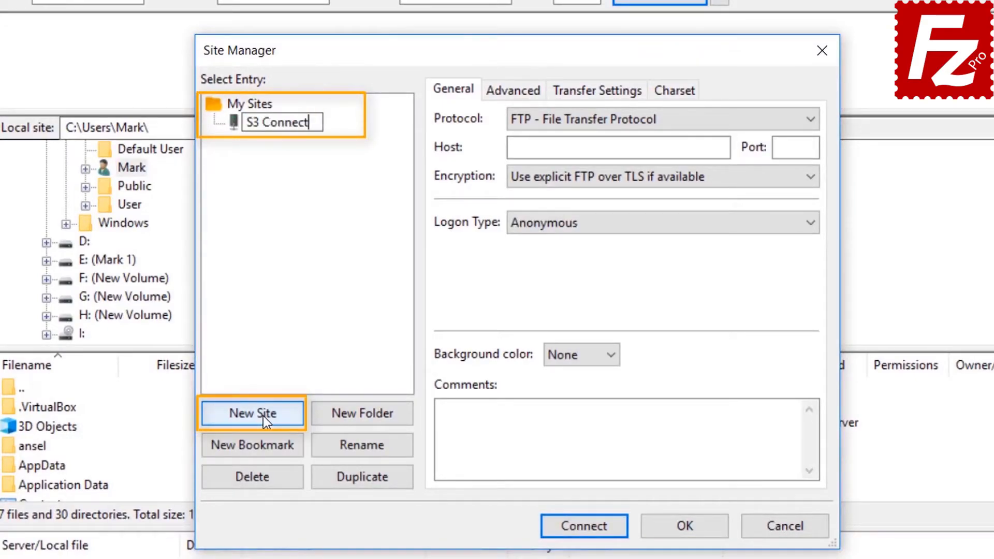
{"action": "type", "text": "ion"}
{"action": "left_click", "coordinate": [642, 120]}
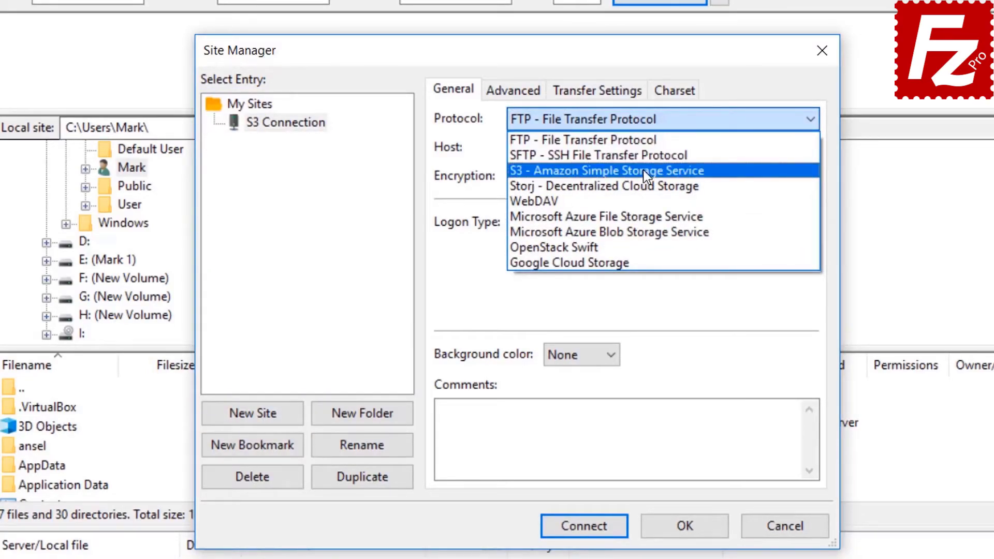
{"action": "left_click", "coordinate": [644, 172]}
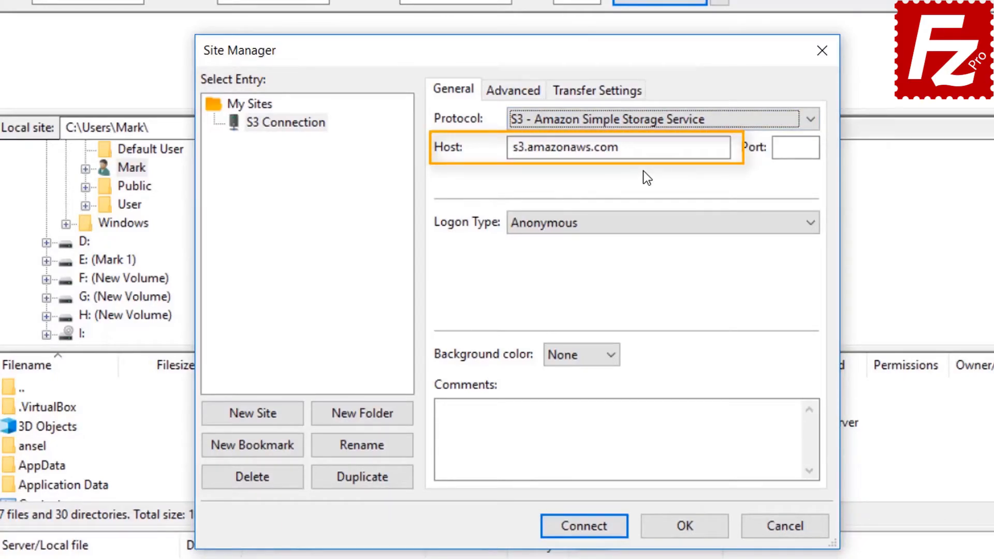
- Use Normal logon, paste the access key ID and secret access key, and connect
{"action": "left_click", "coordinate": [637, 225]}
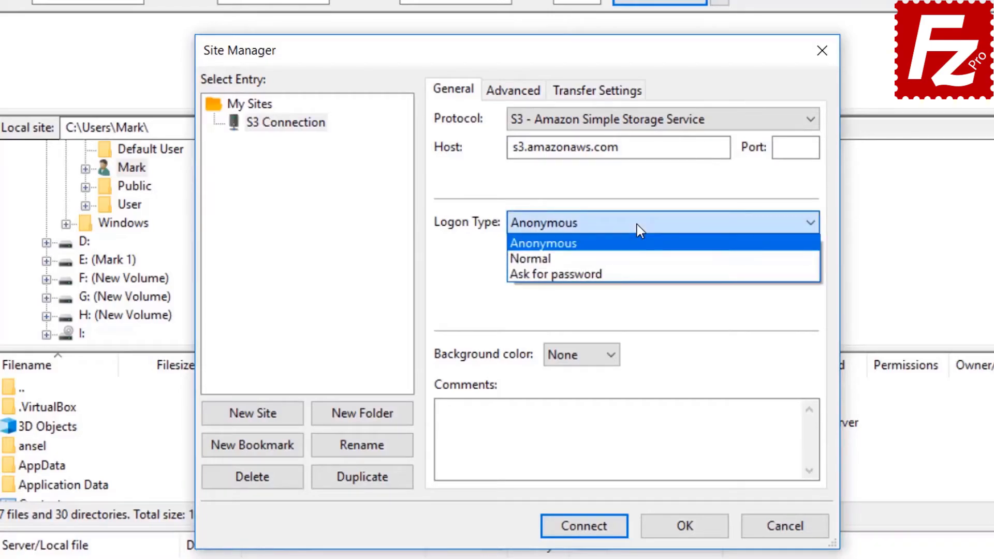
{"action": "left_click", "coordinate": [636, 256]}
{"action": "left_click", "coordinate": [636, 256]}
{"action": "key", "text": "ctrl+v"}
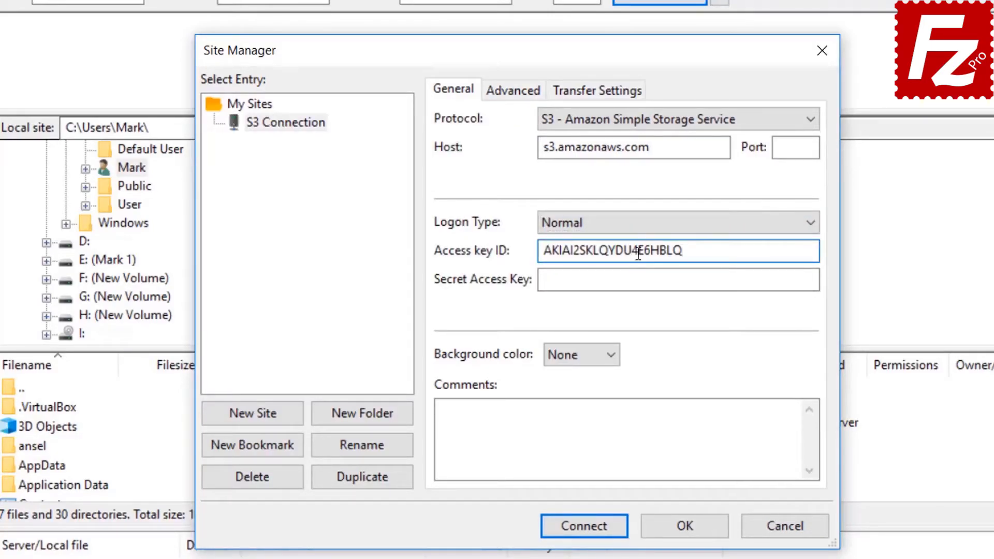
{"action": "left_click", "coordinate": [644, 279]}
{"action": "key", "text": "ctrl+v"}
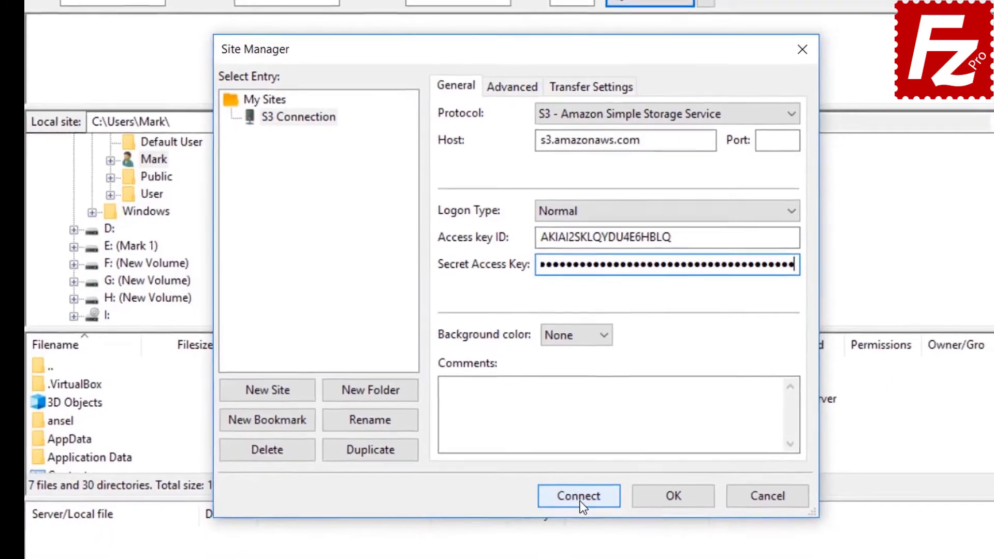
{"action": "left_click", "coordinate": [580, 502]}
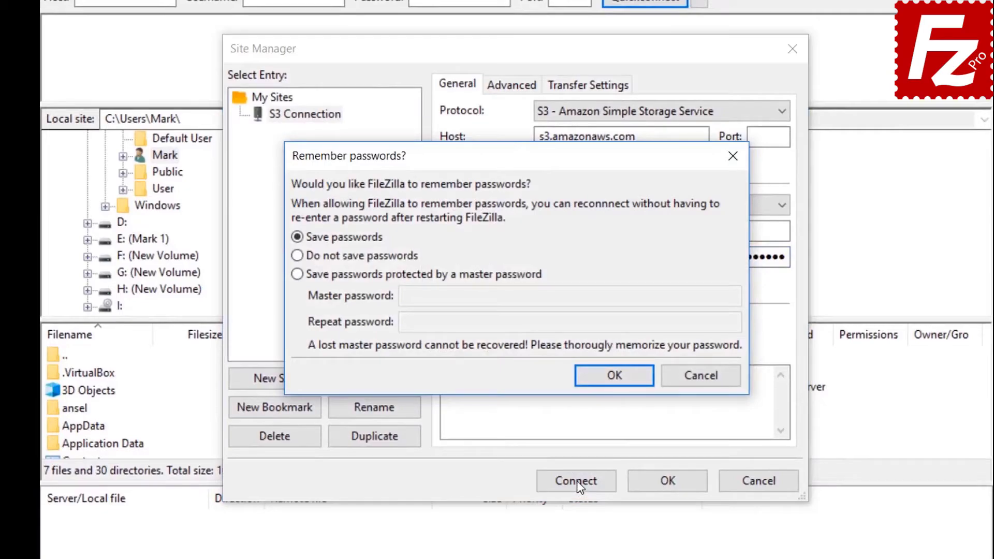
- Confirm the Remember passwords dialog with Save passwords kept selected
{"action": "left_click", "coordinate": [614, 376]}
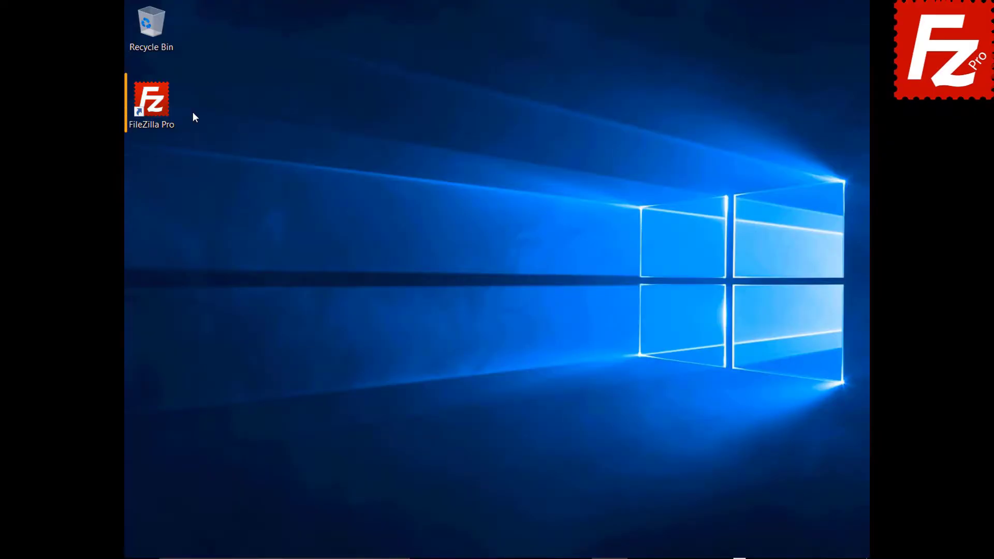
- Launch FileZilla Pro and go to the S3: Providers page of Edit > Settings
{"action": "double_click", "coordinate": [161, 108]}
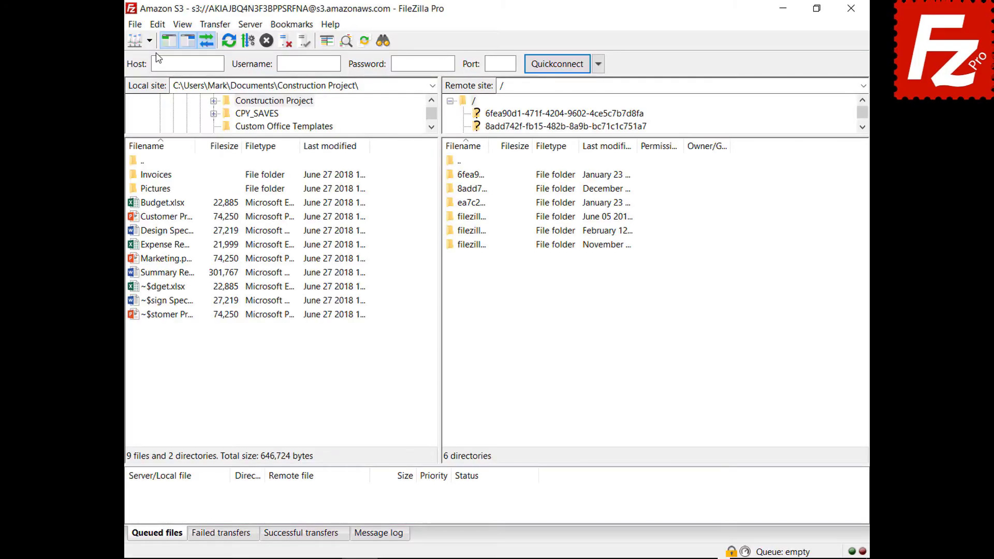
{"action": "left_click", "coordinate": [157, 25]}
{"action": "left_click", "coordinate": [146, 76]}
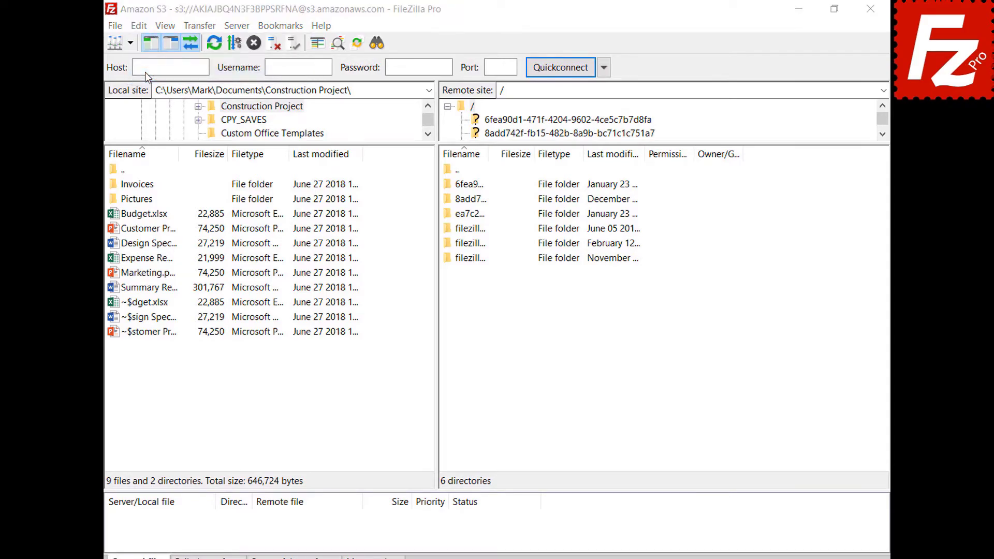
{"action": "left_click", "coordinate": [270, 303]}
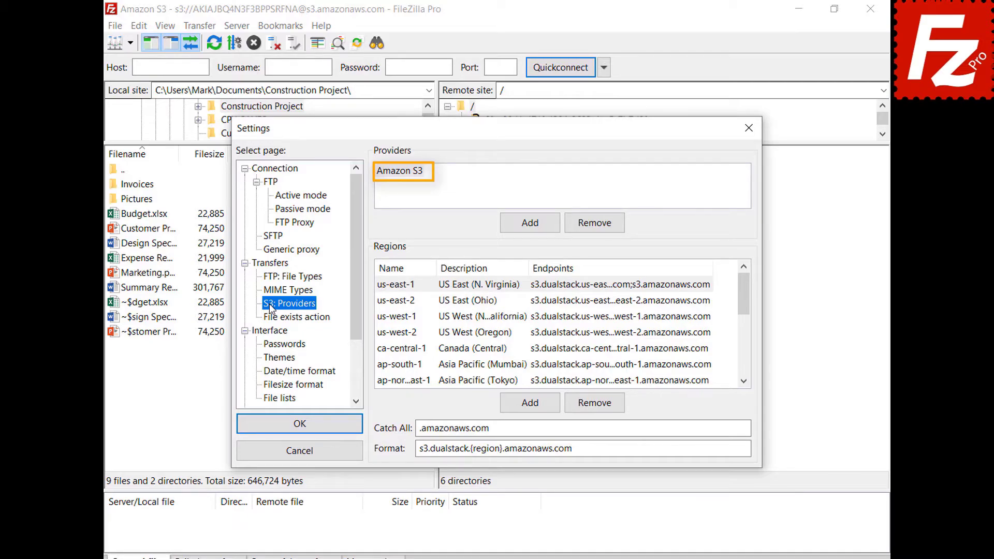
- Add a new S3 provider named DigitalOcean
{"action": "left_click", "coordinate": [530, 223]}
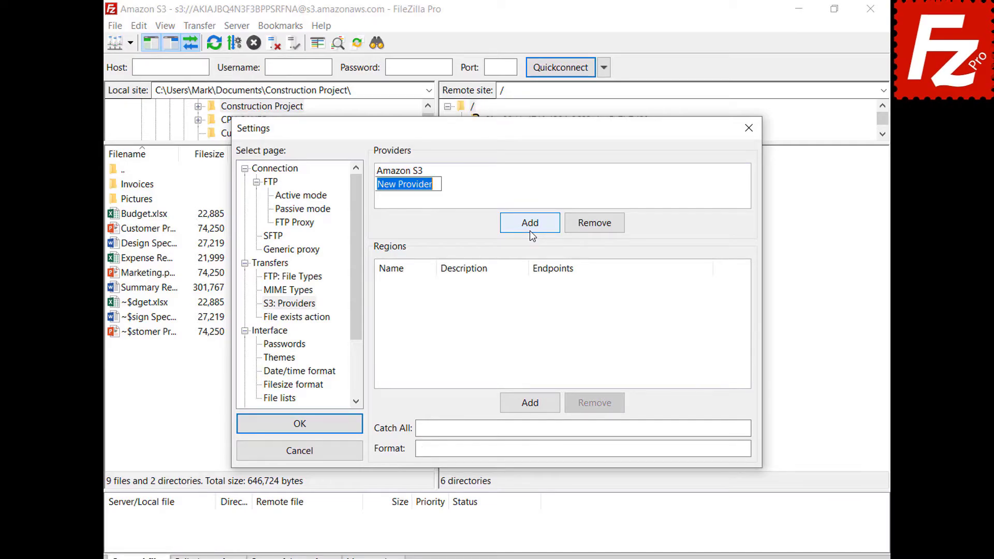
{"action": "type", "text": "Digit"}
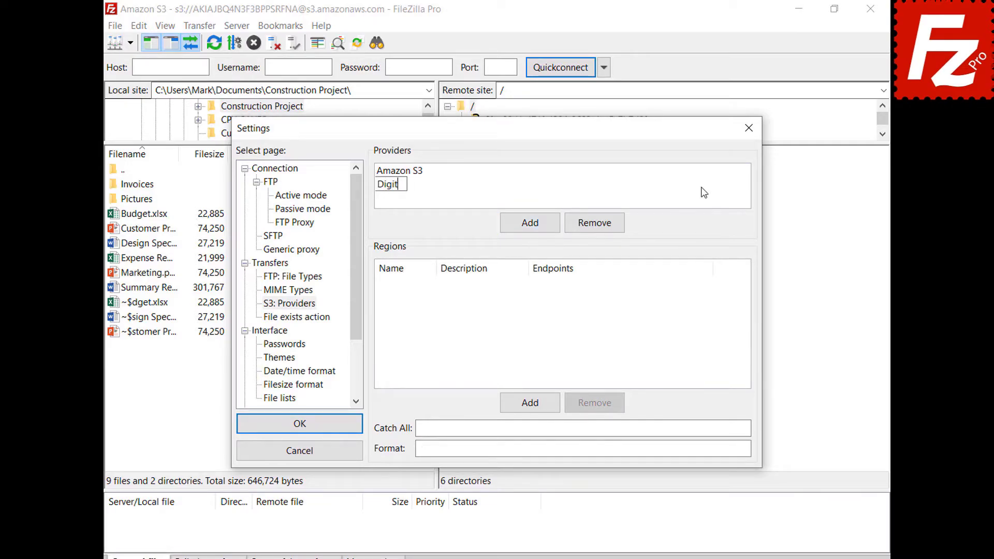
{"action": "type", "text": "alOcean"}
{"action": "key", "text": "Return"}
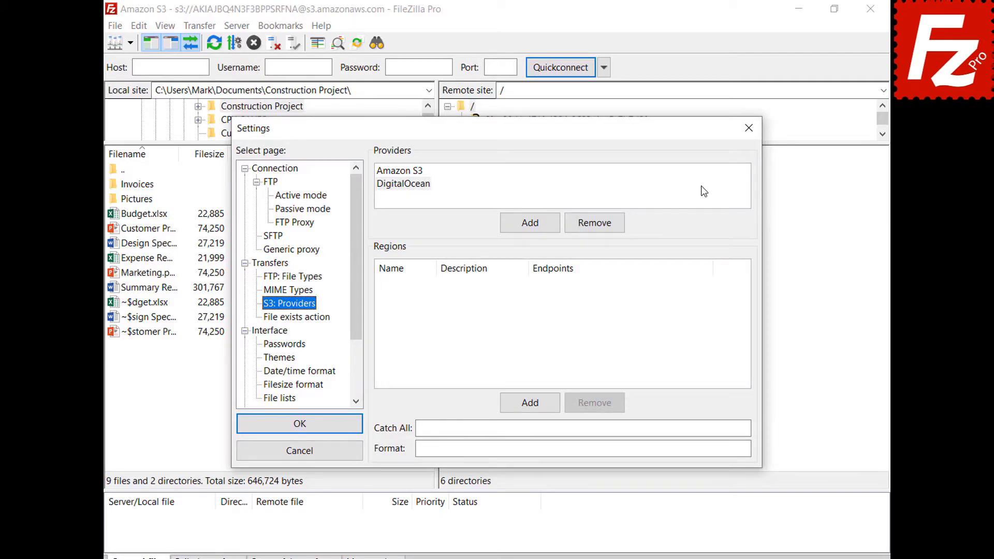
{"action": "left_click", "coordinate": [704, 191]}
- Add regions nyc3 (New York 3) and sgp1 (Singapore 1) with their endpoints
{"action": "left_click", "coordinate": [535, 410]}
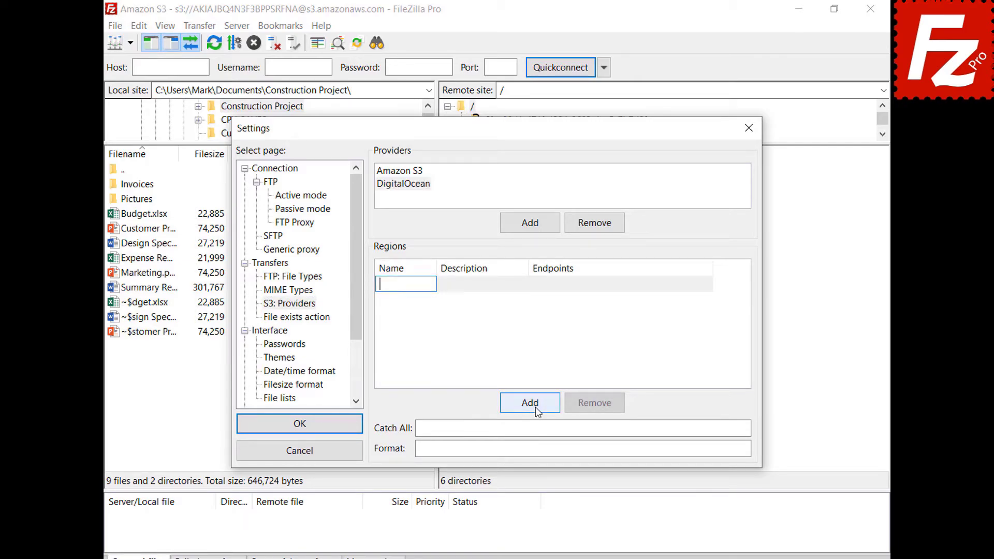
{"action": "type", "text": "nyc3"}
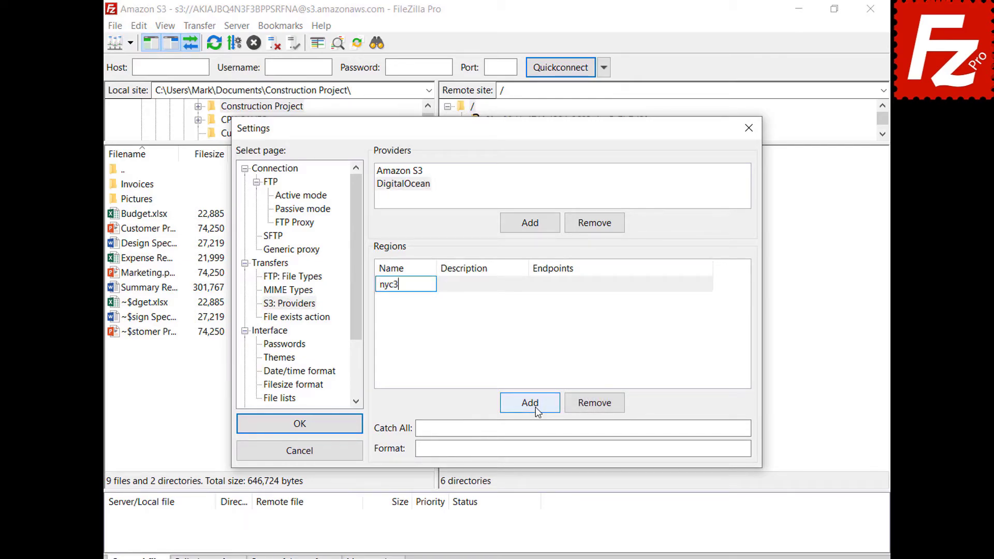
{"action": "left_click", "coordinate": [524, 285]}
{"action": "type", "text": "New York 3"}
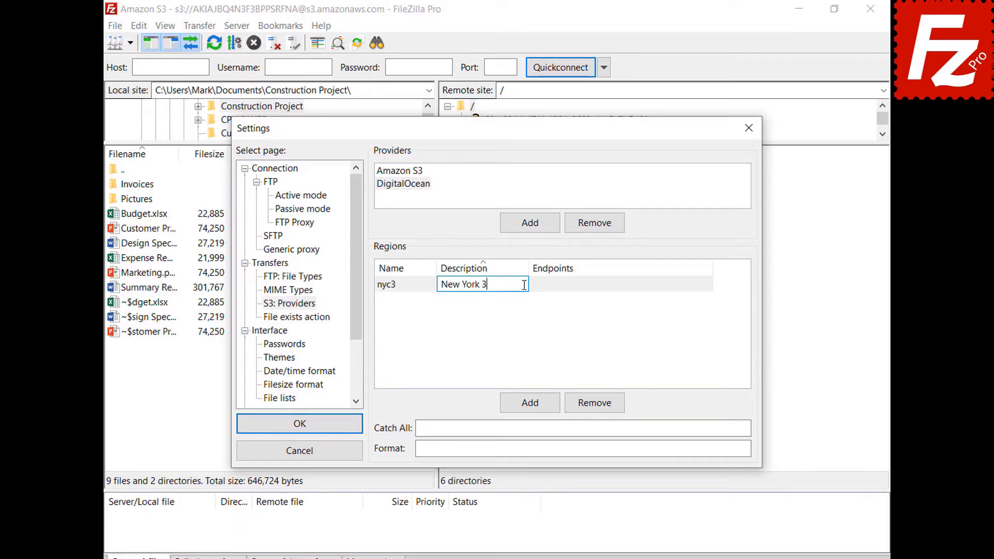
{"action": "left_click", "coordinate": [708, 285]}
{"action": "type", "text": "nyc3.digitaloceanspaces.com"}
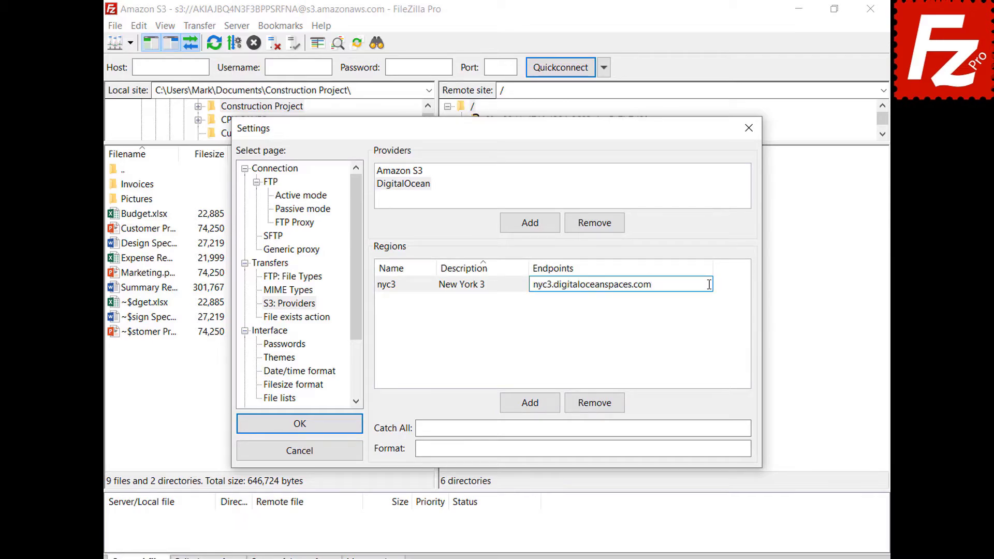
{"action": "key", "text": "Return"}
{"action": "left_click", "coordinate": [530, 404]}
{"action": "type", "text": "sgp1"}
{"action": "left_click", "coordinate": [523, 284]}
{"action": "type", "text": "Singapore 1"}
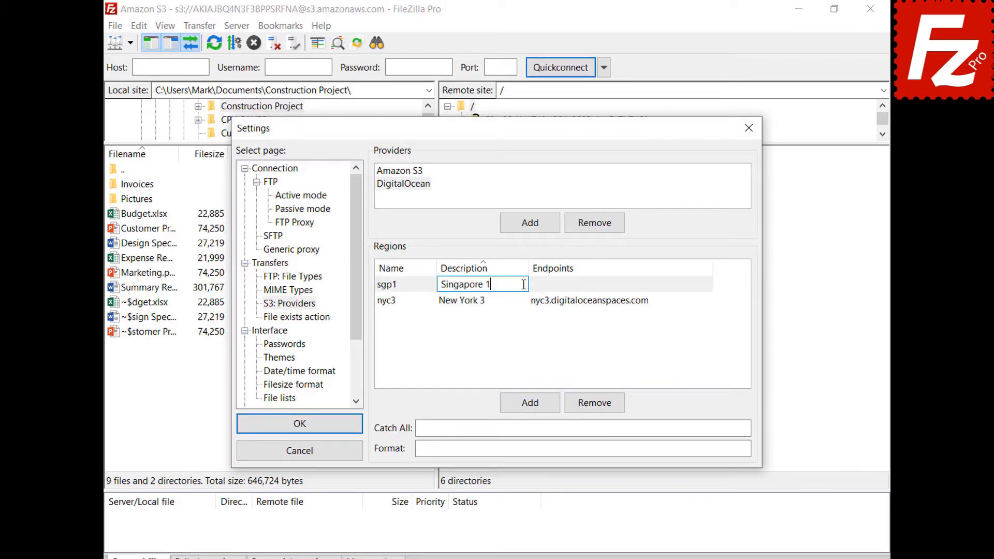
{"action": "key", "text": "Return"}
{"action": "left_click", "coordinate": [650, 301]}
{"action": "type", "text": "sgp1.digitaloceanspaces.com"}
{"action": "key", "text": "Return"}
- Add regions ams3 (Amsterdam 3) and sfo2 (San Francisco 2) with their endpoints
{"action": "left_click", "coordinate": [530, 403]}
{"action": "type", "text": "ams3"}
{"action": "left_click", "coordinate": [517, 284]}
{"action": "type", "text": "Amst"}
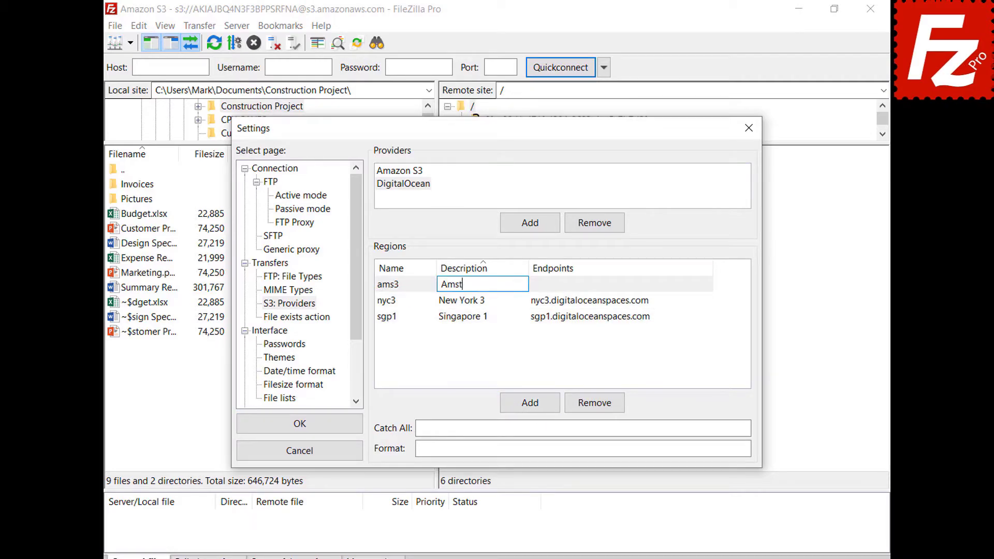
{"action": "type", "text": "erdam 3"}
{"action": "left_click", "coordinate": [706, 284]}
{"action": "type", "text": "ams3.digitaloceanspaces.com"}
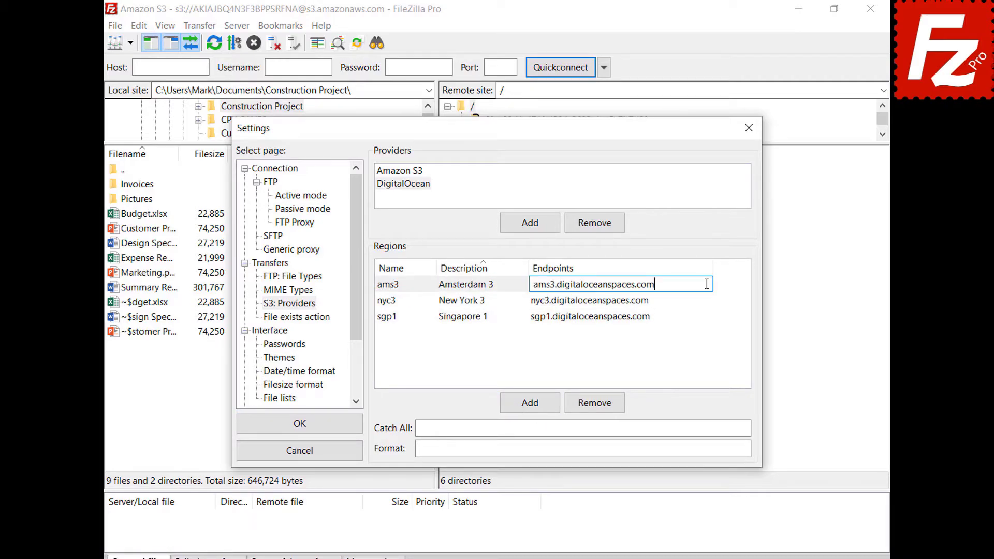
{"action": "key", "text": "Return"}
{"action": "left_click", "coordinate": [528, 406]}
{"action": "type", "text": "sfo2"}
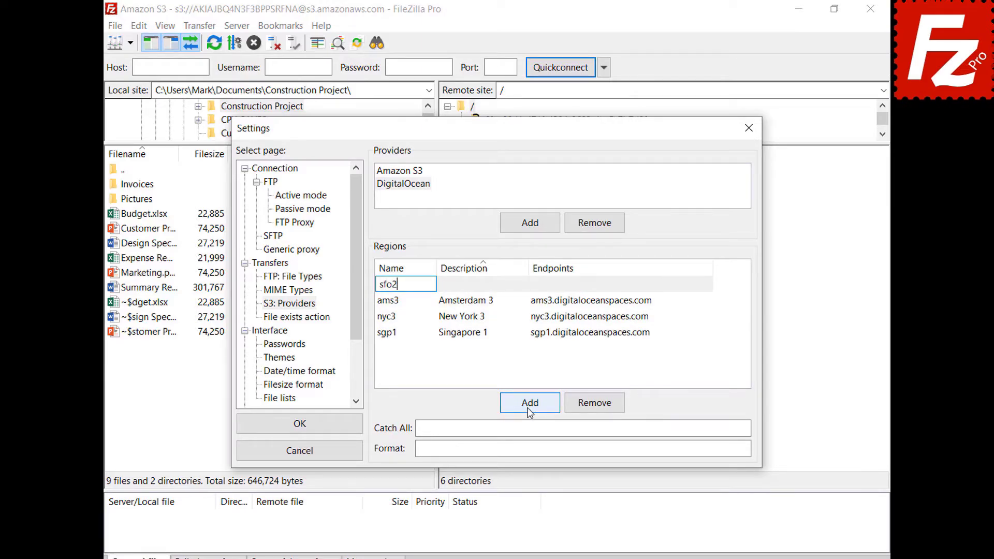
{"action": "left_click", "coordinate": [523, 283]}
{"action": "type", "text": "San Francisco 2"}
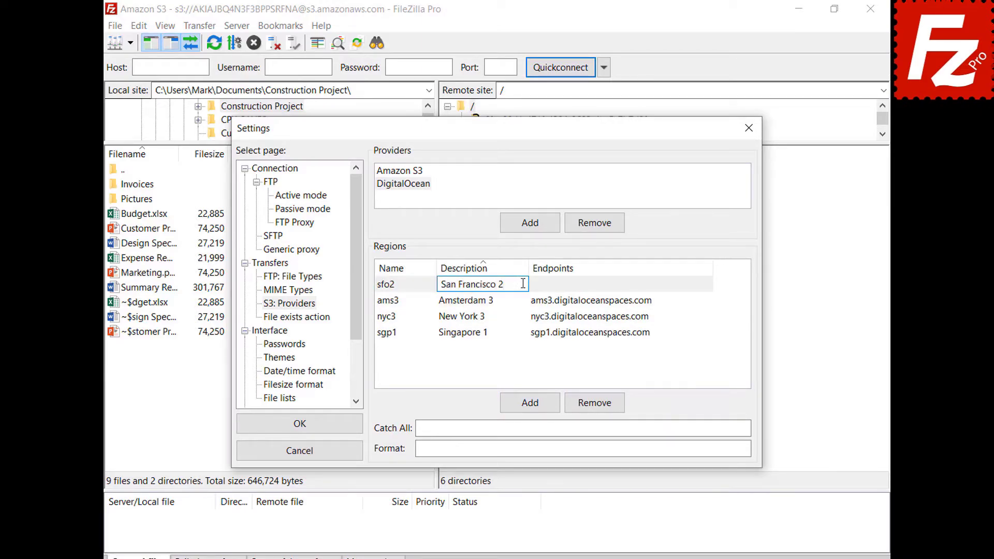
{"action": "key", "text": "Return"}
{"action": "left_click", "coordinate": [641, 317]}
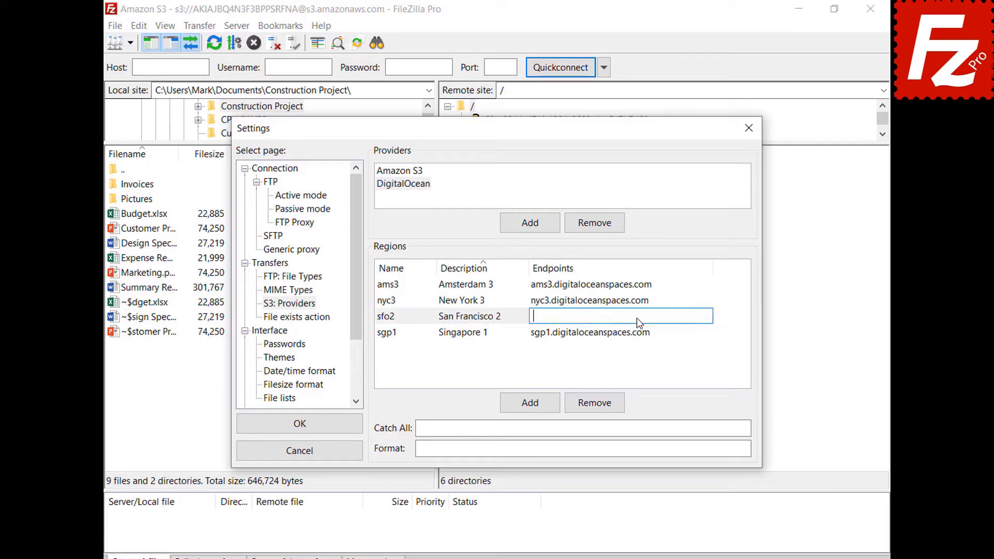
{"action": "type", "text": "sfo2.digitaloceanspaces.com"}
{"action": "key", "text": "Return"}
- Set catch-all .digitaloceanspaces.com and format {BUCKET}.{REGION}, then save the settings
{"action": "left_click", "coordinate": [721, 428]}
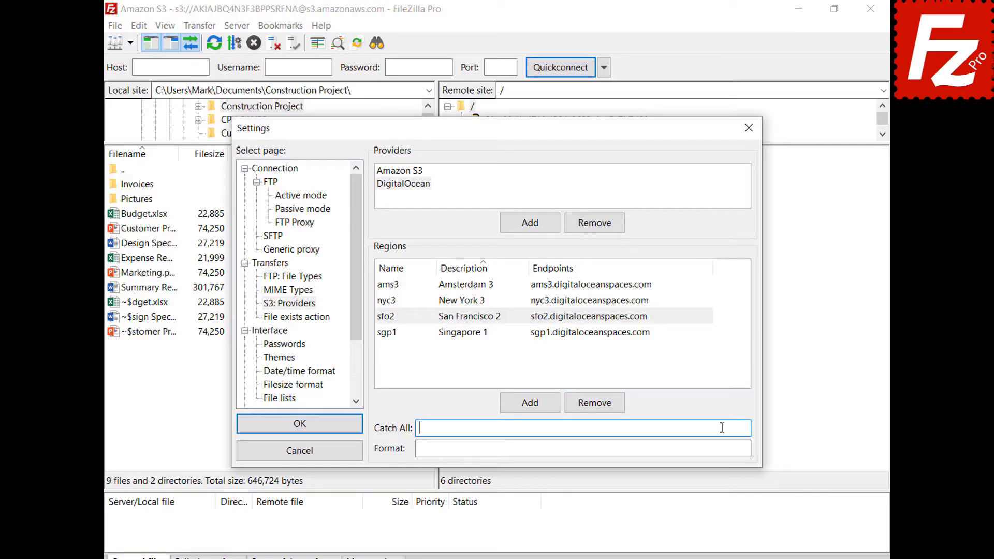
{"action": "type", "text": ".digitaloceanspaces.com"}
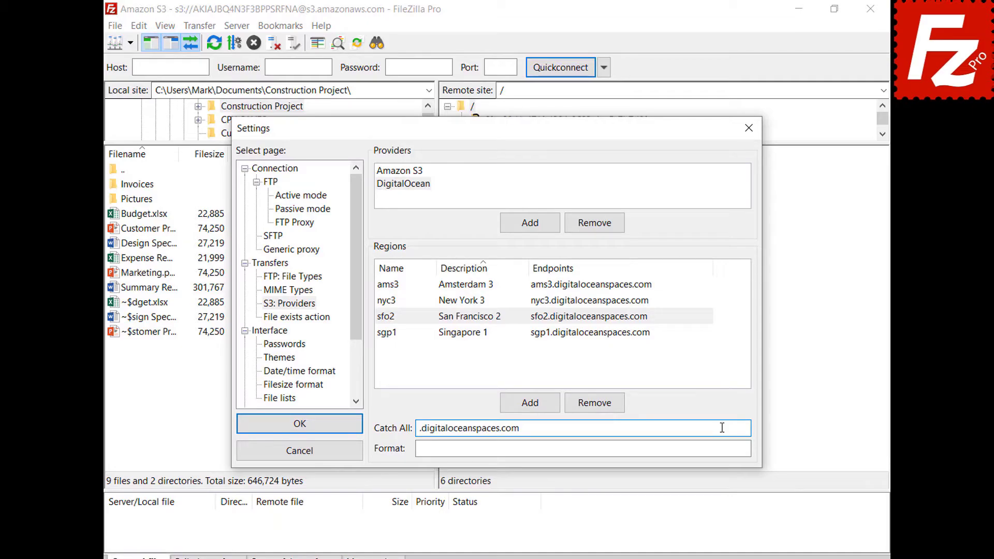
{"action": "left_click", "coordinate": [725, 448]}
{"action": "type", "text": "{BUCKET}.{REGION}.digitaloceanspaces.com"}
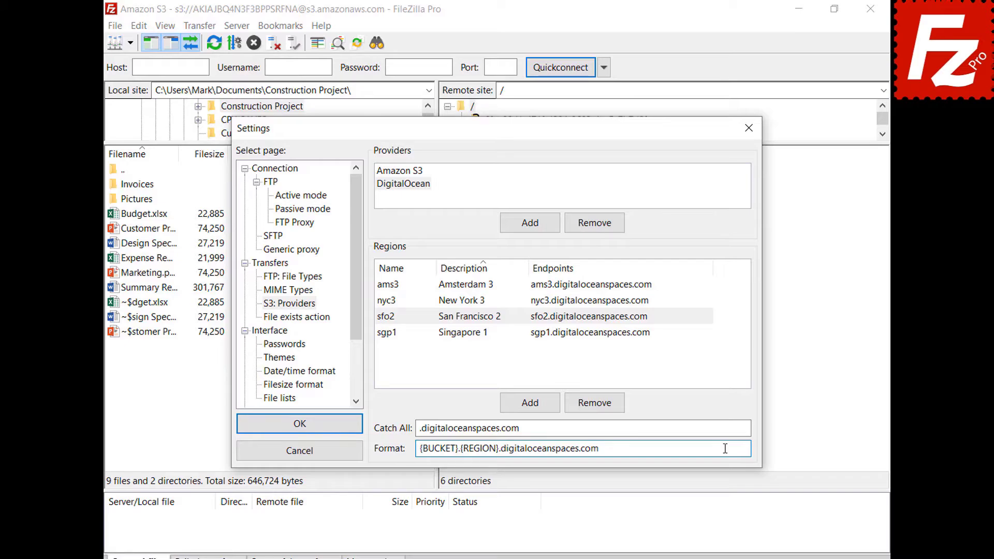
{"action": "left_click", "coordinate": [301, 425]}
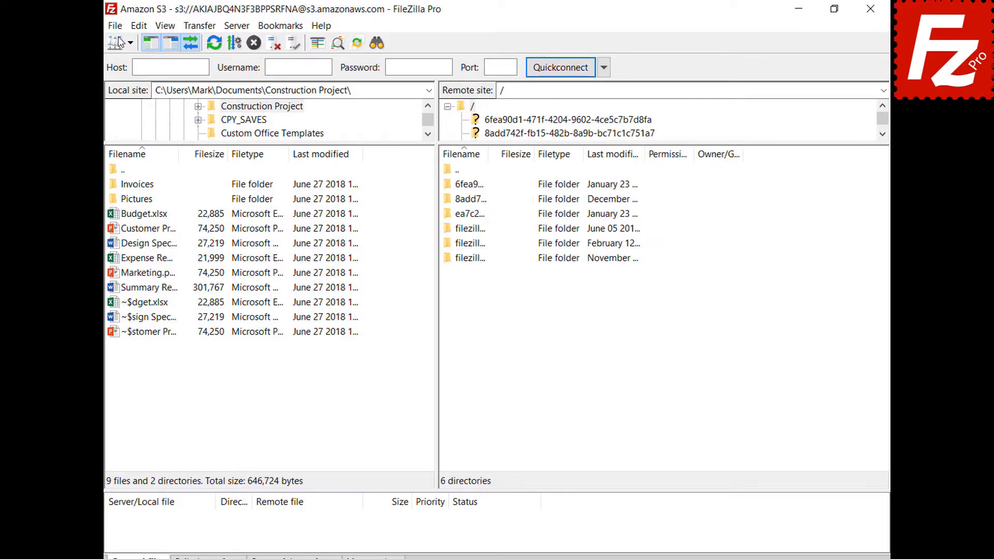
- Create a new Site Manager entry named Digital Ocean using the S3 protocol
{"action": "left_click", "coordinate": [116, 26]}
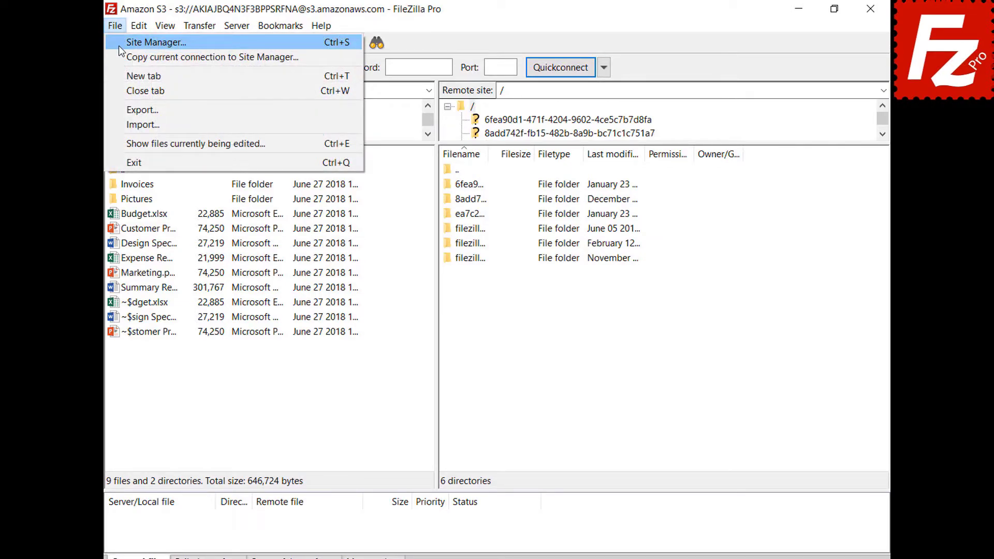
{"action": "left_click", "coordinate": [119, 46]}
{"action": "left_click", "coordinate": [315, 383]}
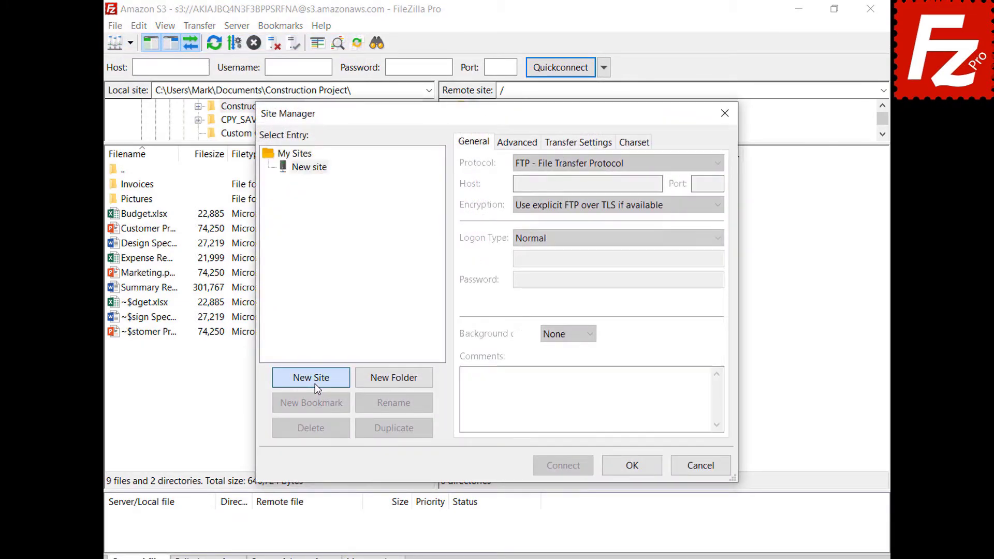
{"action": "type", "text": "Digital Ocean"}
{"action": "key", "text": "Return"}
{"action": "left_click", "coordinate": [588, 164]}
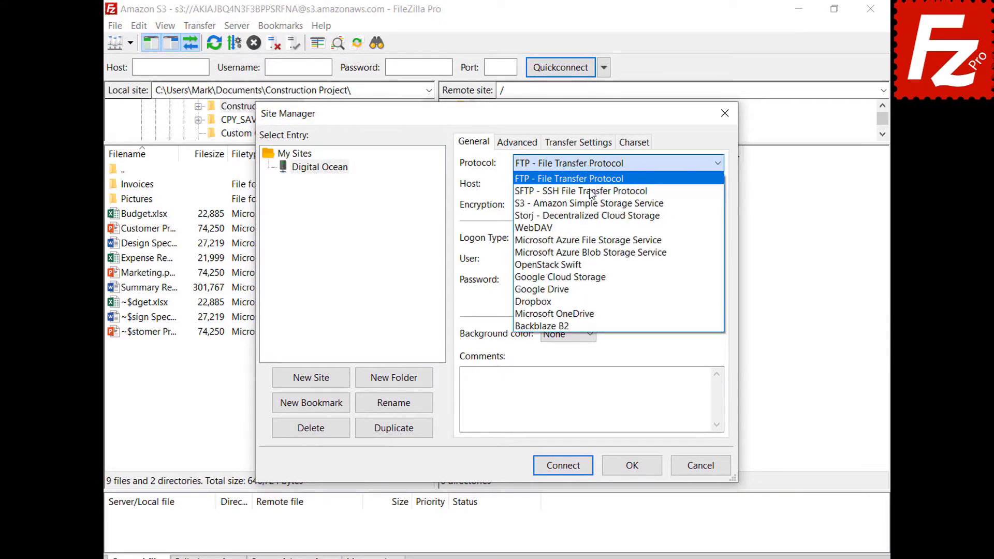
{"action": "left_click", "coordinate": [594, 203]}
- Set host sfo3.digitaloceanspaces.com, paste the access key ID and secret key, and connect
{"action": "double_click", "coordinate": [657, 185]}
{"action": "key", "text": "BackSpace"}
{"action": "type", "text": "sfo3.digitaloceanspaces.com"}
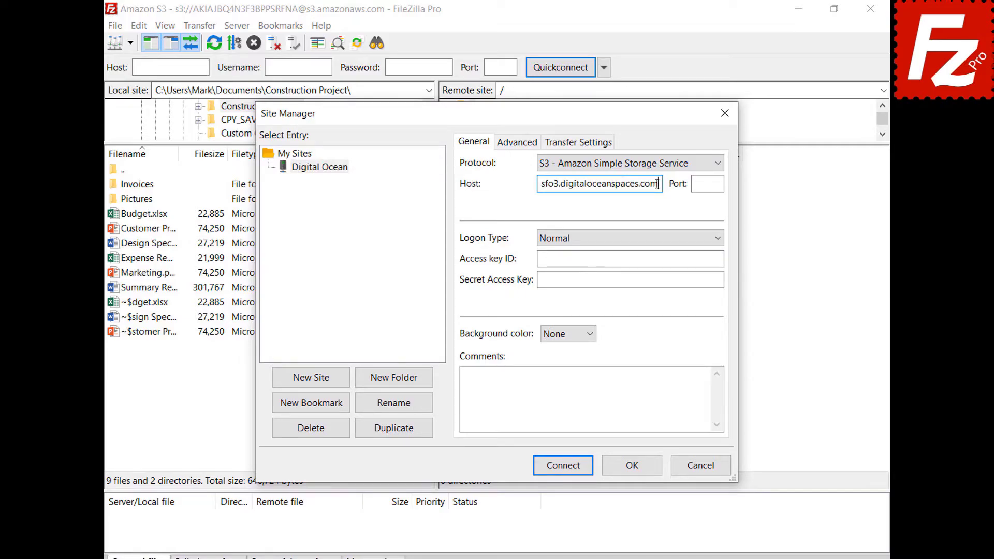
{"action": "left_click", "coordinate": [721, 258]}
{"action": "key", "text": "ctrl+v"}
{"action": "left_click", "coordinate": [721, 280]}
{"action": "key", "text": "ctrl+v"}
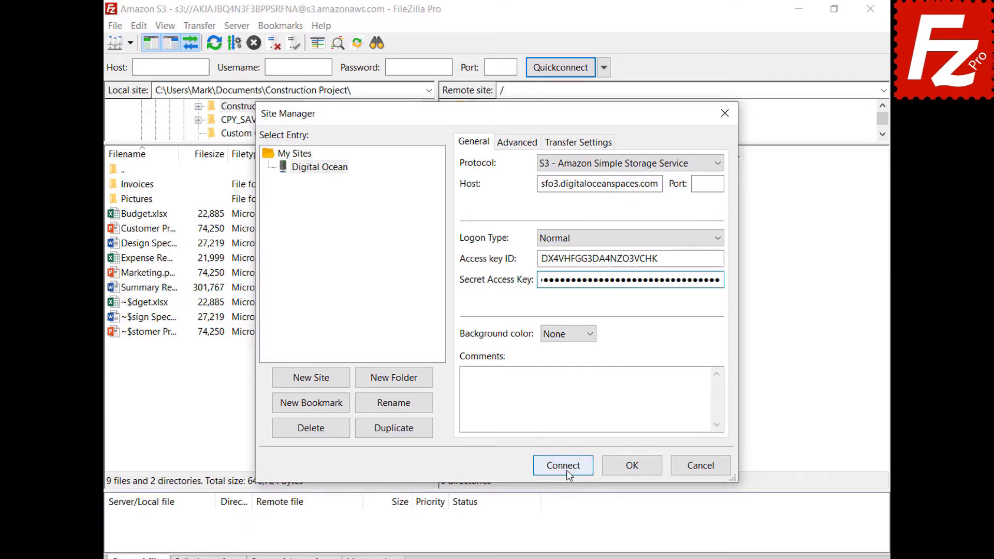
{"action": "left_click", "coordinate": [566, 469]}
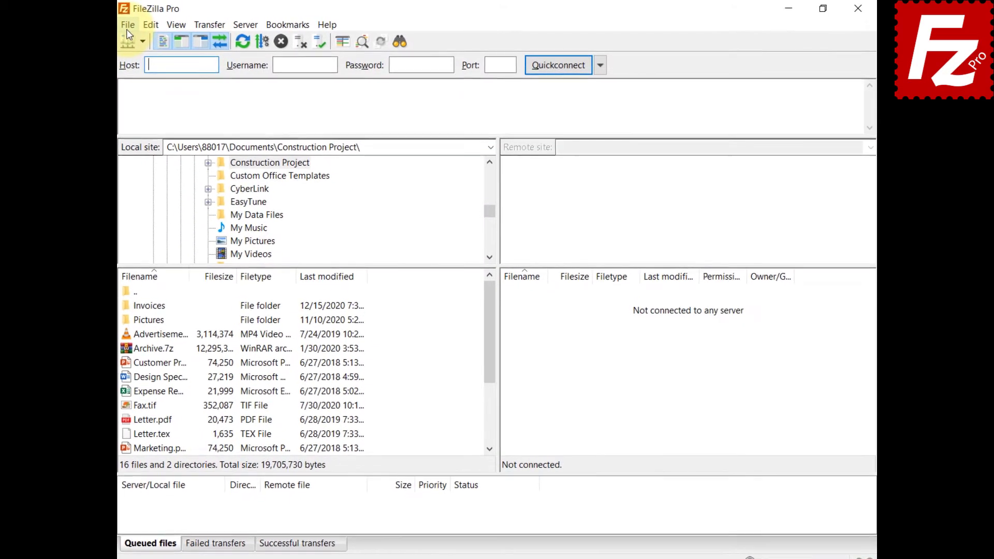
- Connect to the saved S3 site from the Site Manager
{"action": "left_click", "coordinate": [115, 27]}
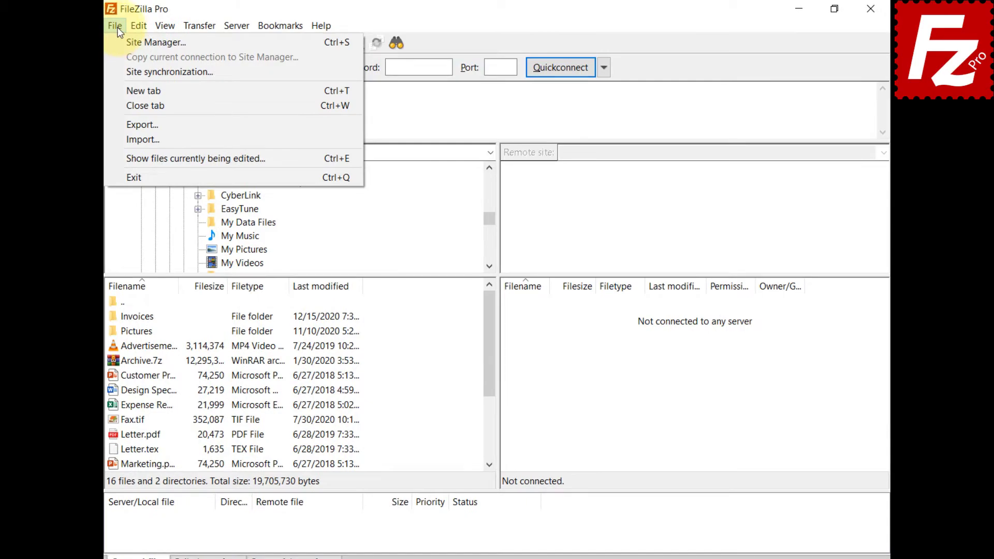
{"action": "left_click", "coordinate": [119, 47]}
{"action": "left_click", "coordinate": [660, 468]}
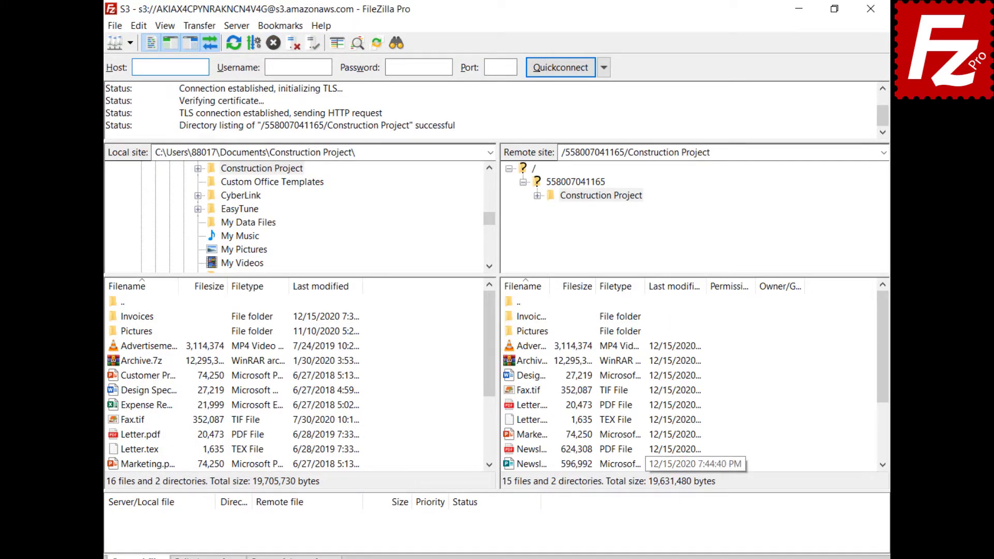
- Open File synchronization for the Construction Project folders and show the Type choices
{"action": "left_click", "coordinate": [195, 26]}
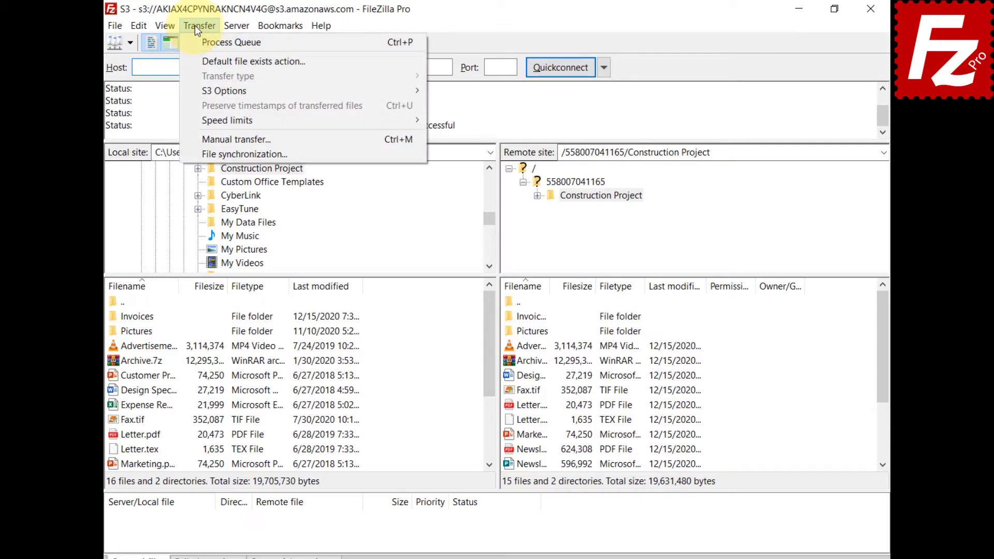
{"action": "left_click", "coordinate": [192, 151]}
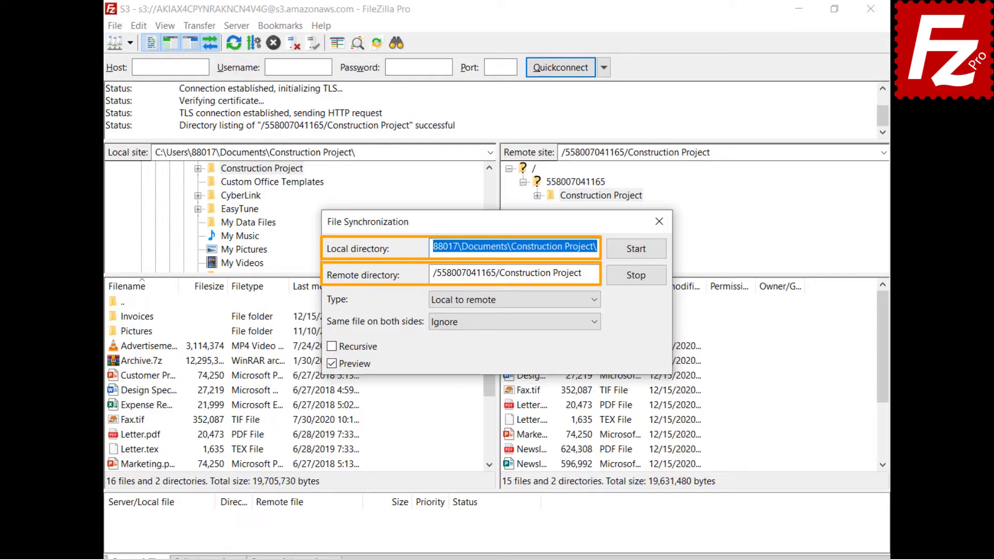
{"action": "left_click", "coordinate": [595, 300]}
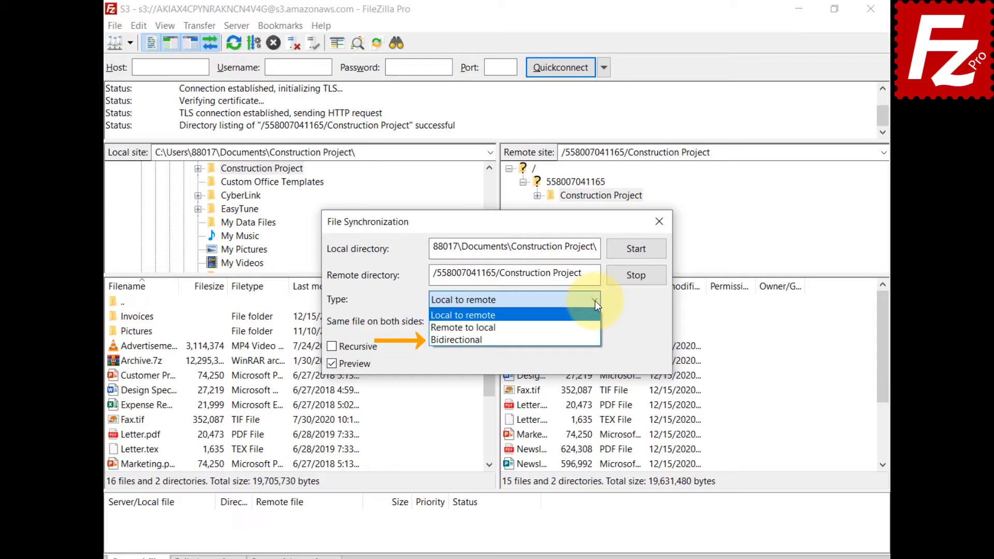
- Keep Local to remote with identical files ignored, and start the sync to get a preview
{"action": "left_click", "coordinate": [595, 301]}
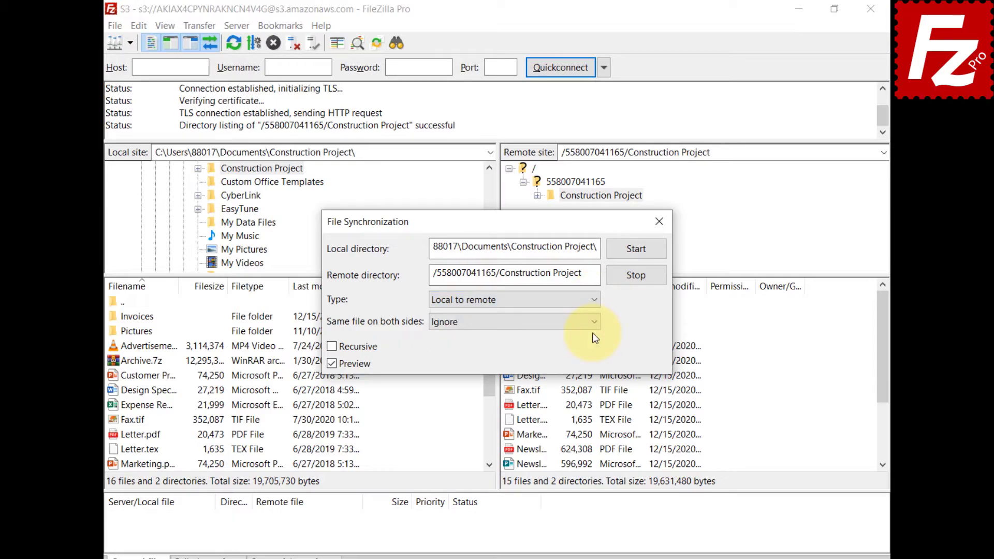
{"action": "left_click", "coordinate": [594, 323]}
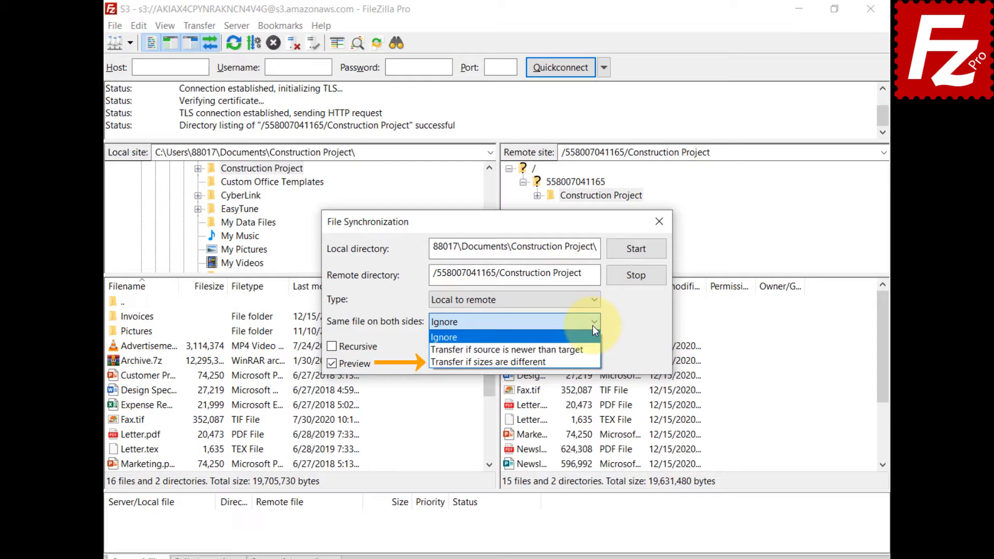
{"action": "left_click", "coordinate": [592, 325]}
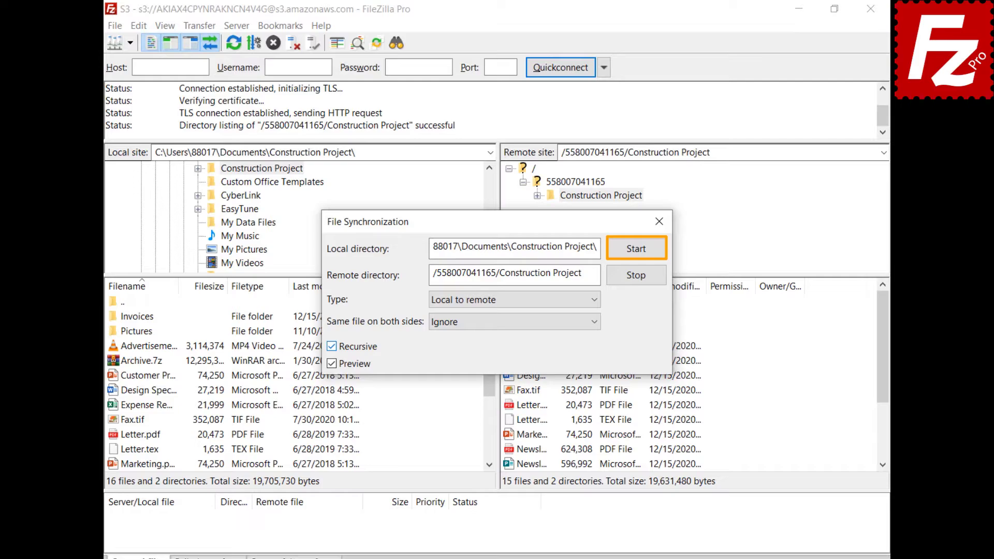
{"action": "left_click", "coordinate": [637, 251]}
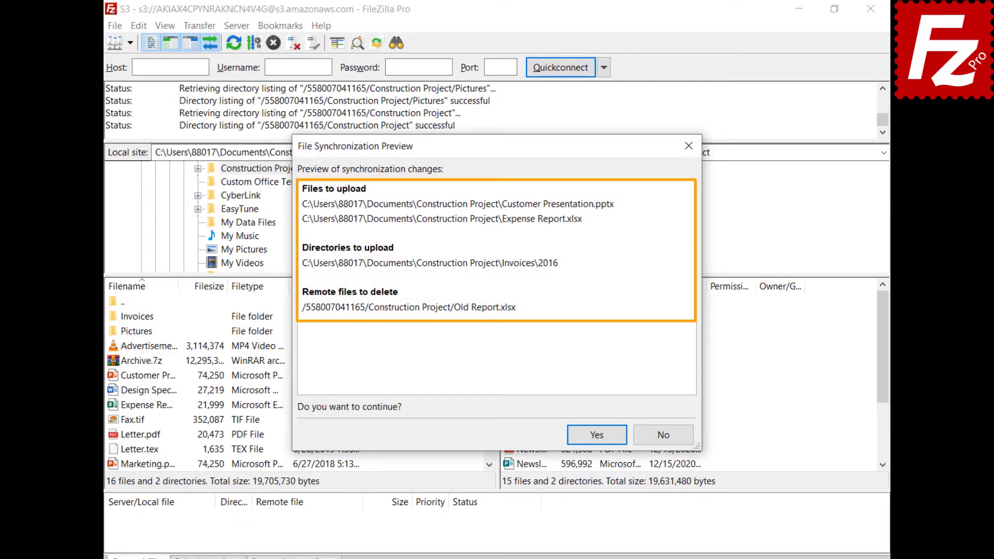
- Approve uploading the two files and Invoices/2016, and deleting remote Old Report.xlsx
{"action": "left_click", "coordinate": [598, 432]}
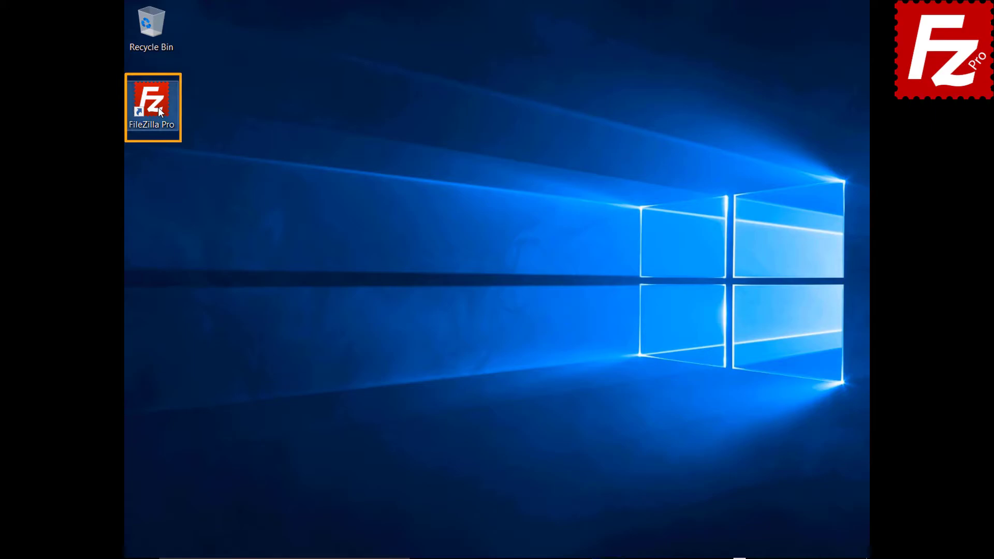
- Launch FileZilla Pro and connect to the saved S3 site via Site Manager
{"action": "double_click", "coordinate": [157, 107]}
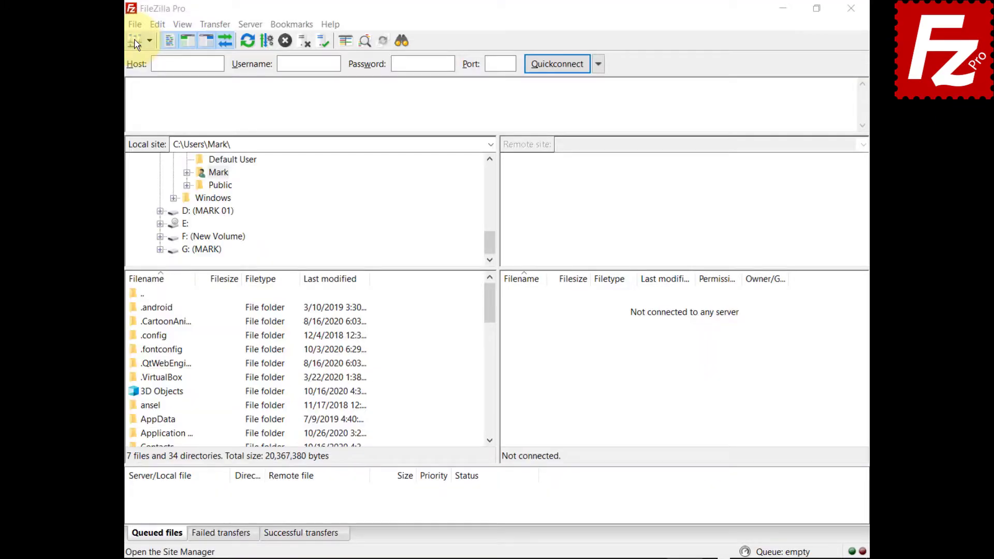
{"action": "left_click", "coordinate": [134, 40]}
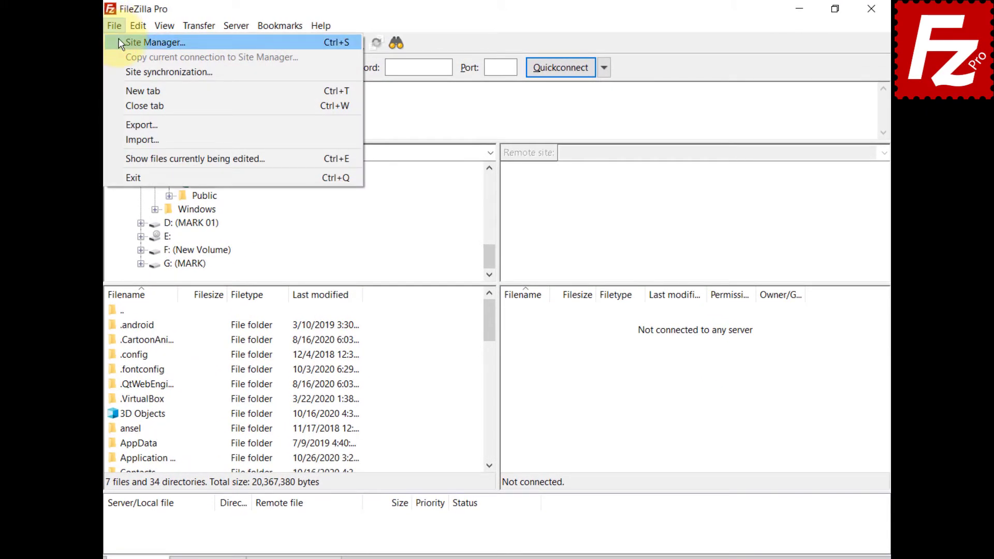
{"action": "left_click", "coordinate": [129, 42]}
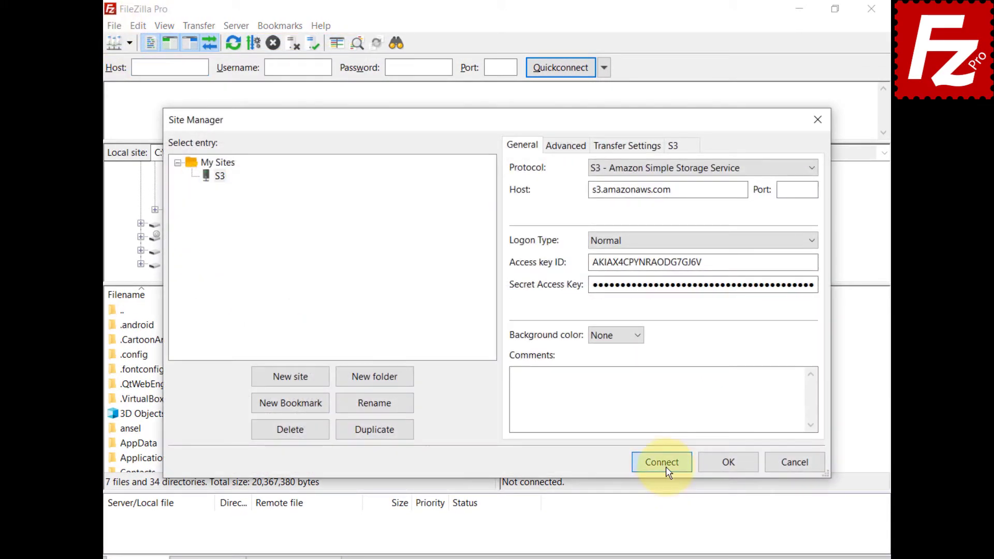
{"action": "left_click", "coordinate": [665, 467]}
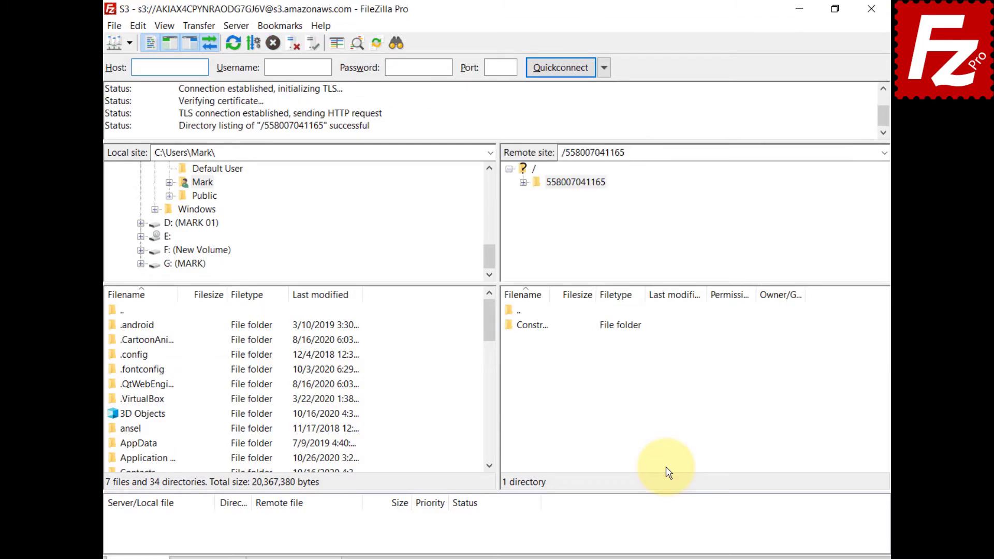
- Review the Canned ACL options under Transfer > S3 Options and the status-bar ACL icon, leaving None
{"action": "left_click", "coordinate": [195, 25]}
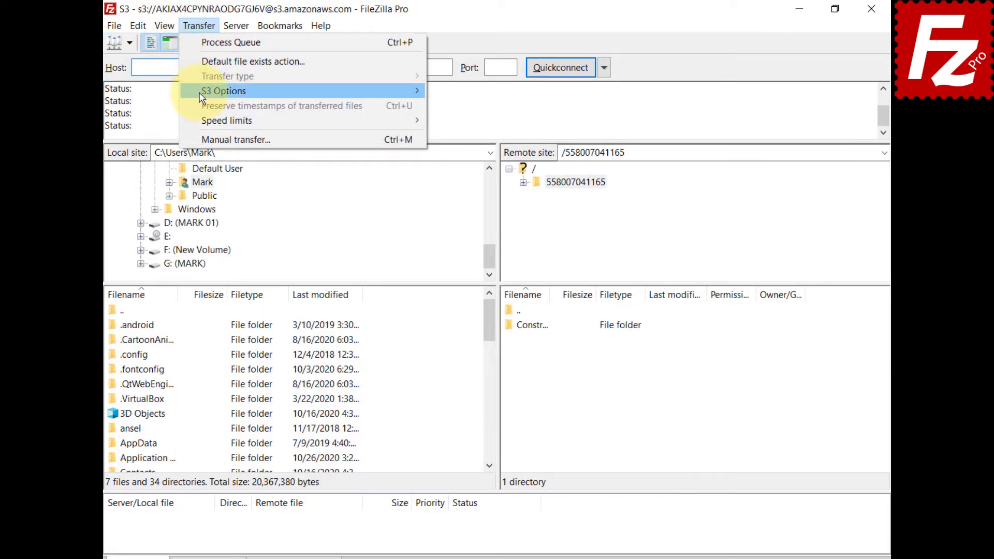
{"action": "mouse_move", "coordinate": [201, 97]}
{"action": "mouse_move", "coordinate": [464, 94]}
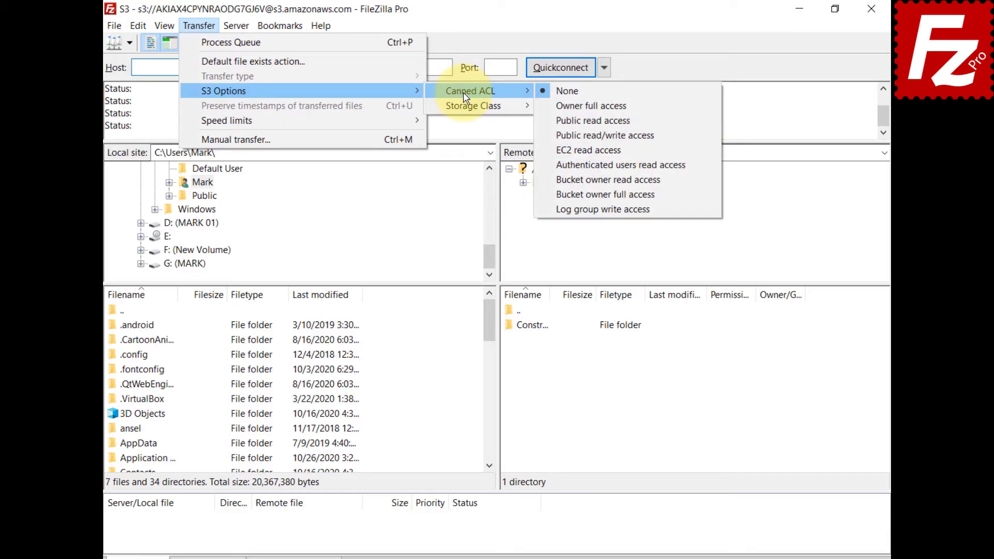
{"action": "left_click", "coordinate": [566, 90]}
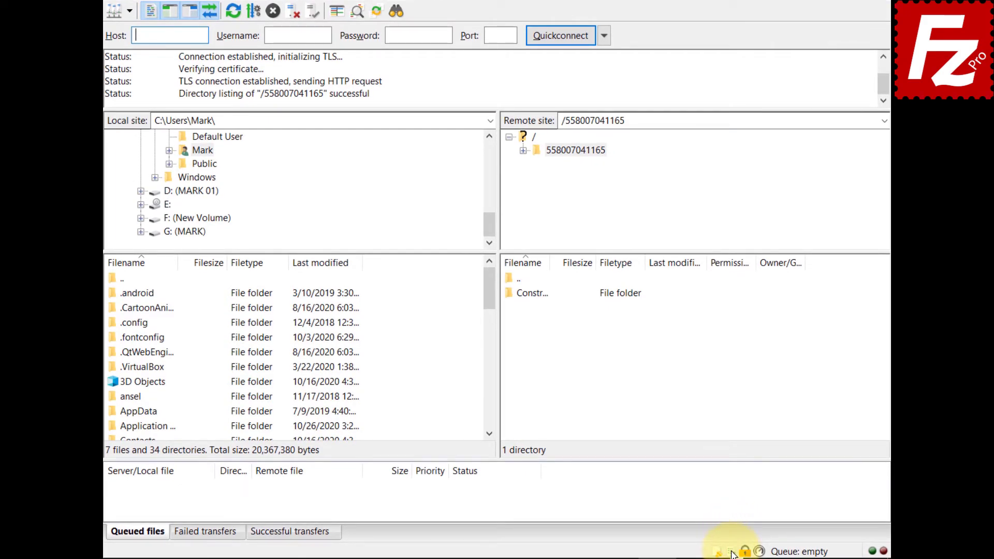
{"action": "left_click", "coordinate": [732, 552]}
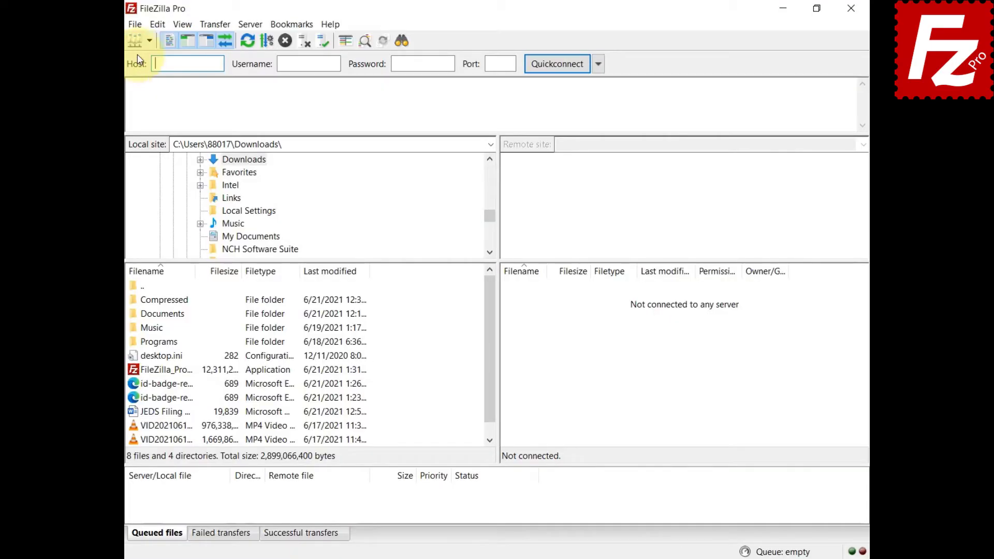
- Create site 'S3 Profile' using S3 with Profile logon 'myprofile', and connect to it
{"action": "left_click", "coordinate": [135, 25]}
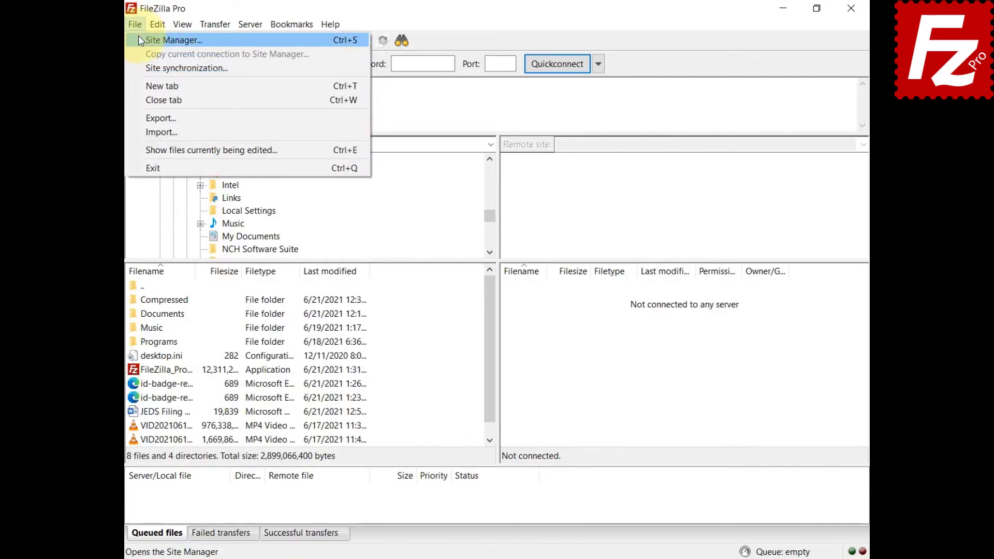
{"action": "left_click", "coordinate": [138, 36]}
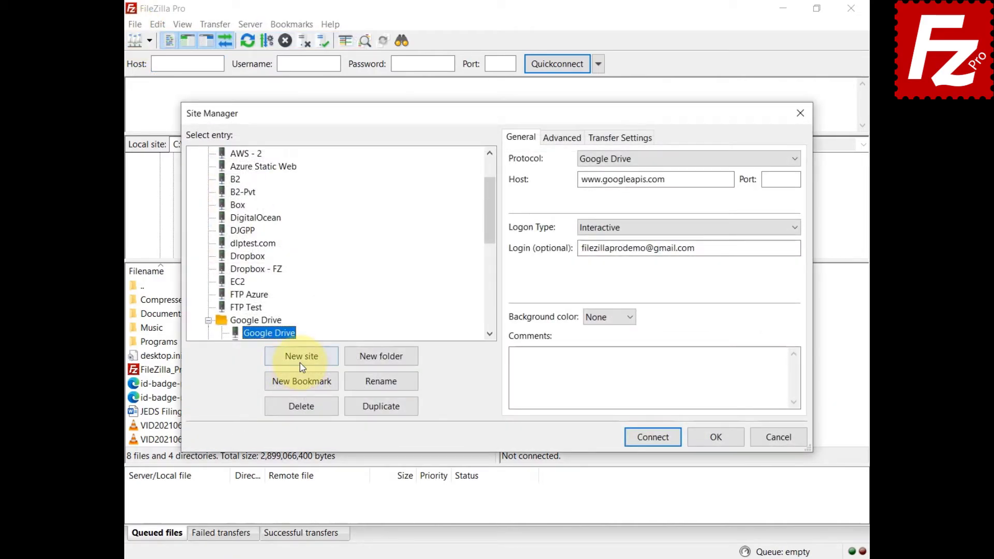
{"action": "left_click", "coordinate": [301, 362]}
{"action": "type", "text": "S3 Profile"}
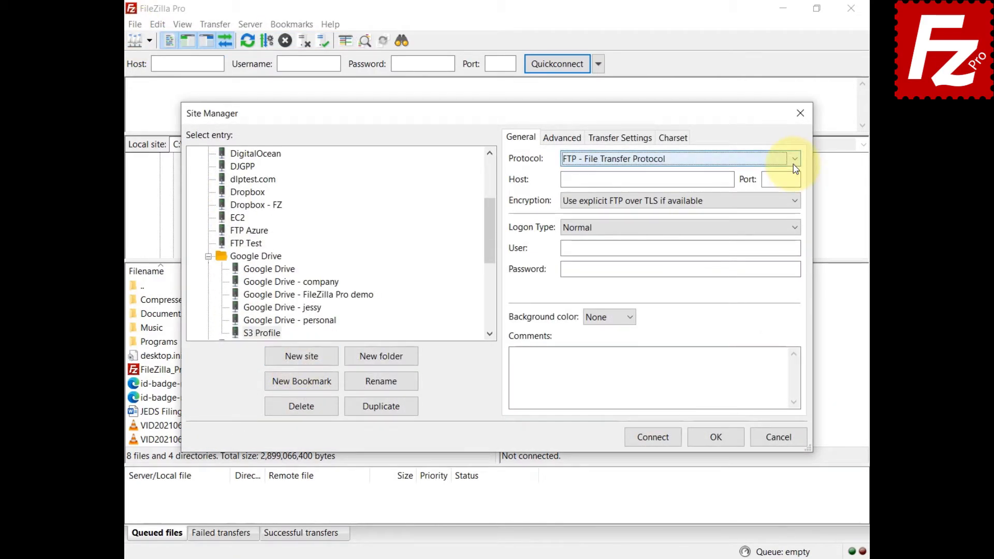
{"action": "left_click", "coordinate": [792, 163]}
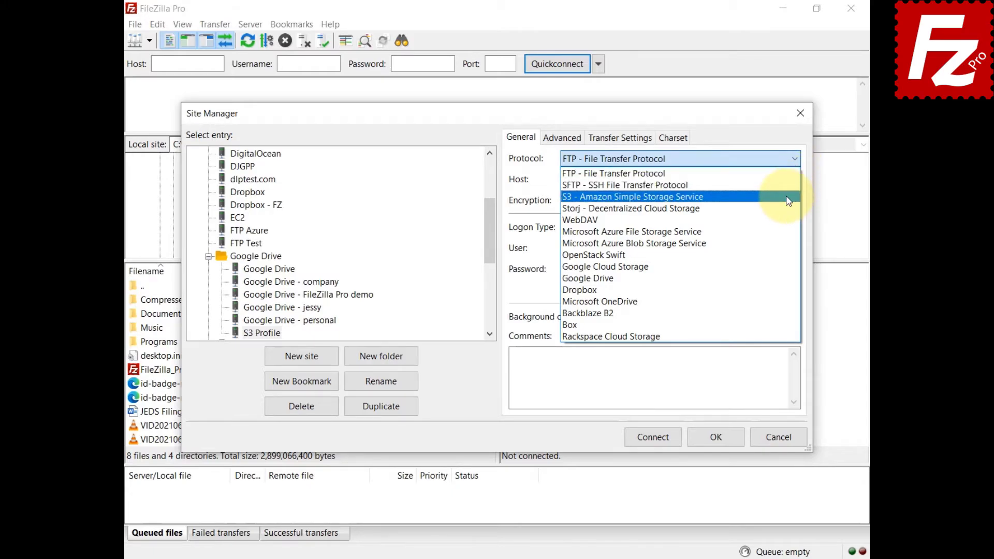
{"action": "left_click", "coordinate": [788, 201]}
{"action": "left_click", "coordinate": [795, 228]}
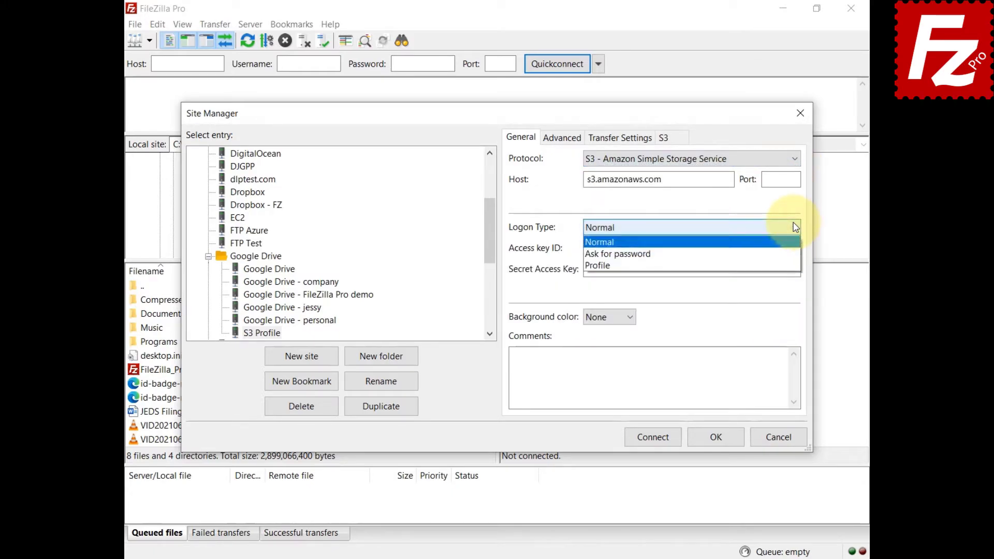
{"action": "left_click", "coordinate": [781, 280]}
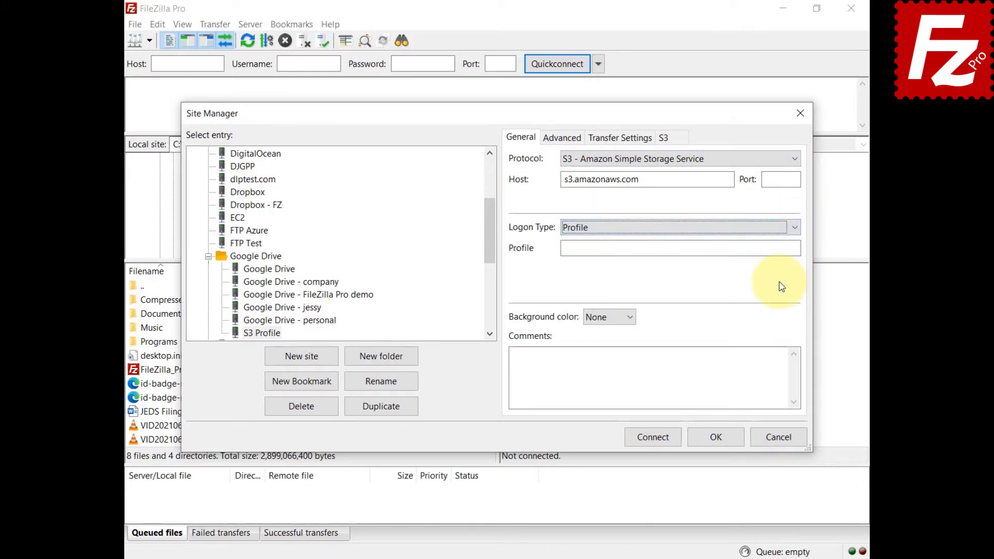
{"action": "key", "text": "Tab"}
{"action": "type", "text": "myprofi"}
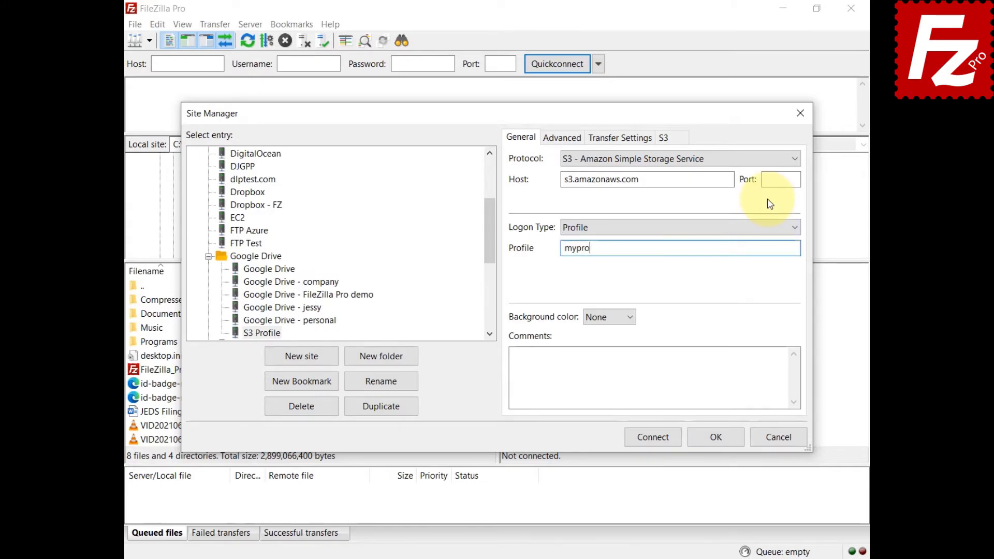
{"action": "type", "text": "le"}
{"action": "left_click", "coordinate": [653, 437]}
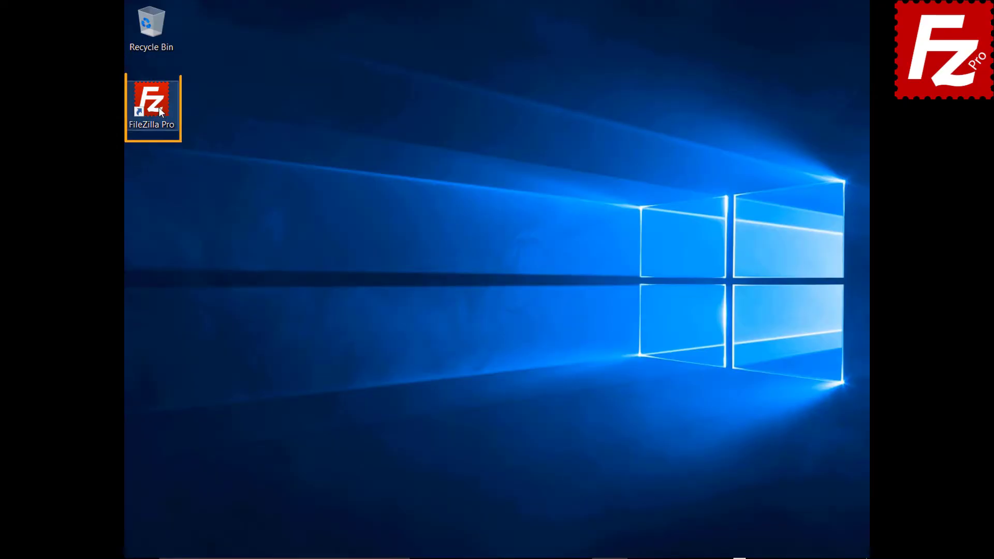
- Launch FileZilla Pro and connect to the saved S3 site via Site Manager
{"action": "double_click", "coordinate": [157, 107]}
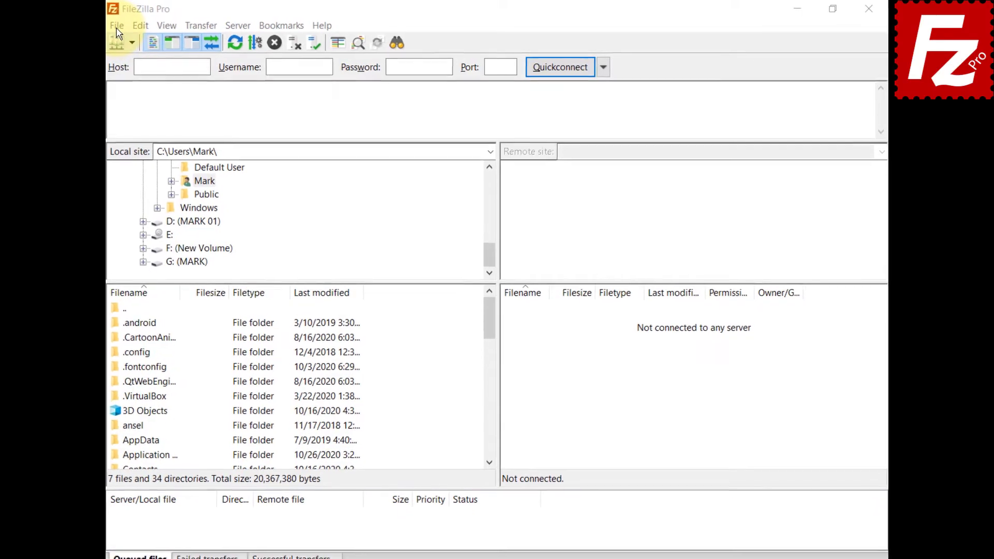
{"action": "left_click", "coordinate": [134, 25]}
{"action": "left_click", "coordinate": [116, 40]}
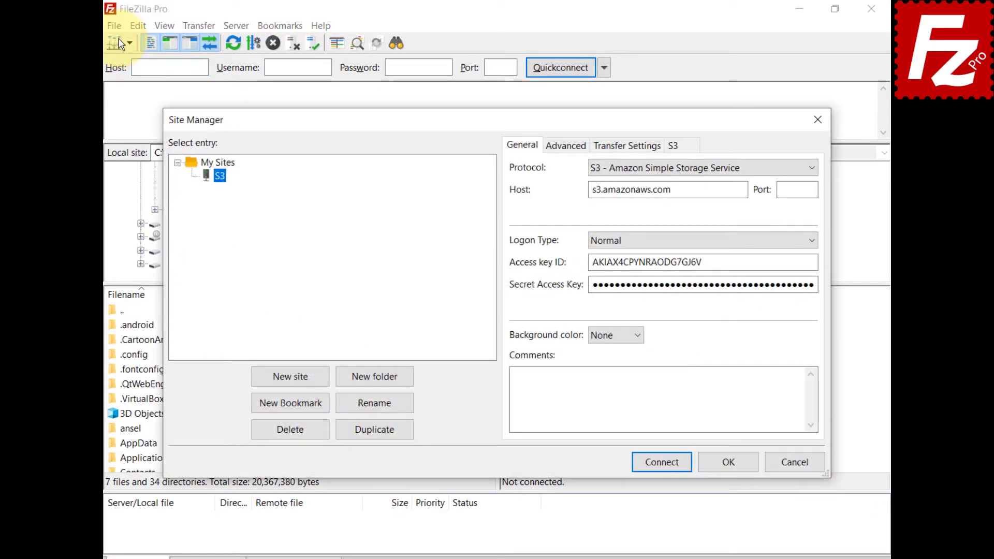
{"action": "left_click", "coordinate": [665, 465]}
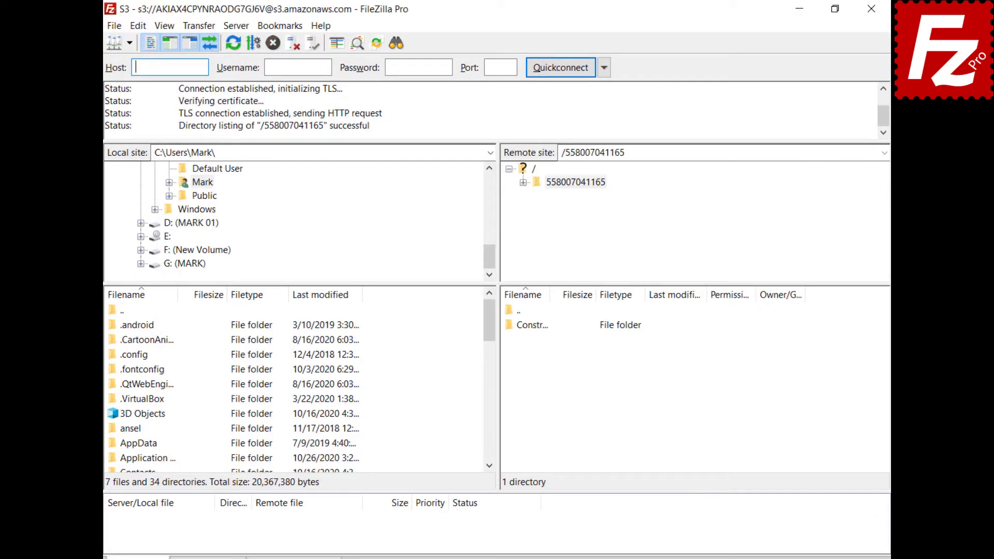
- Review the Storage Class options under Transfer > S3 Options and the status-bar icon, leaving None
{"action": "left_click", "coordinate": [195, 28]}
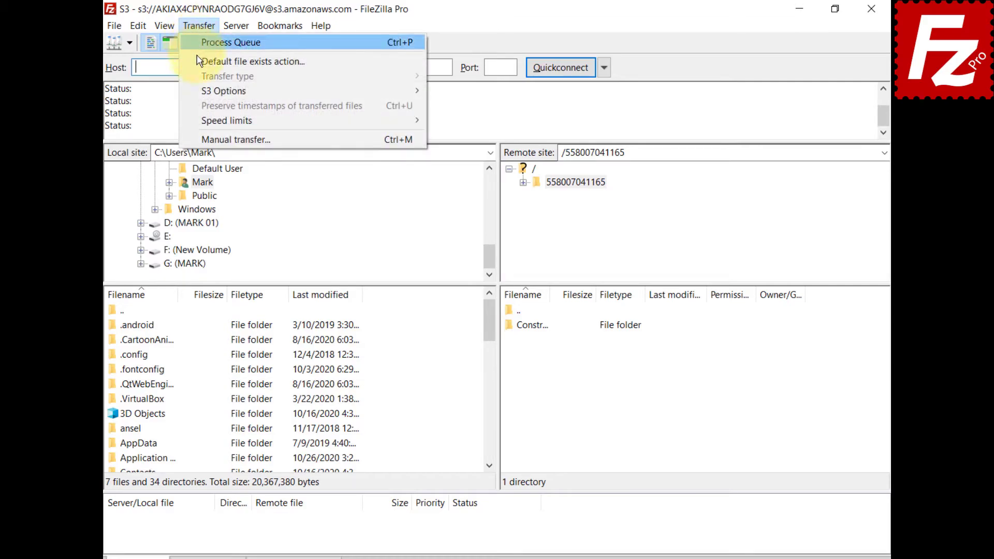
{"action": "mouse_move", "coordinate": [204, 94]}
{"action": "mouse_move", "coordinate": [438, 108]}
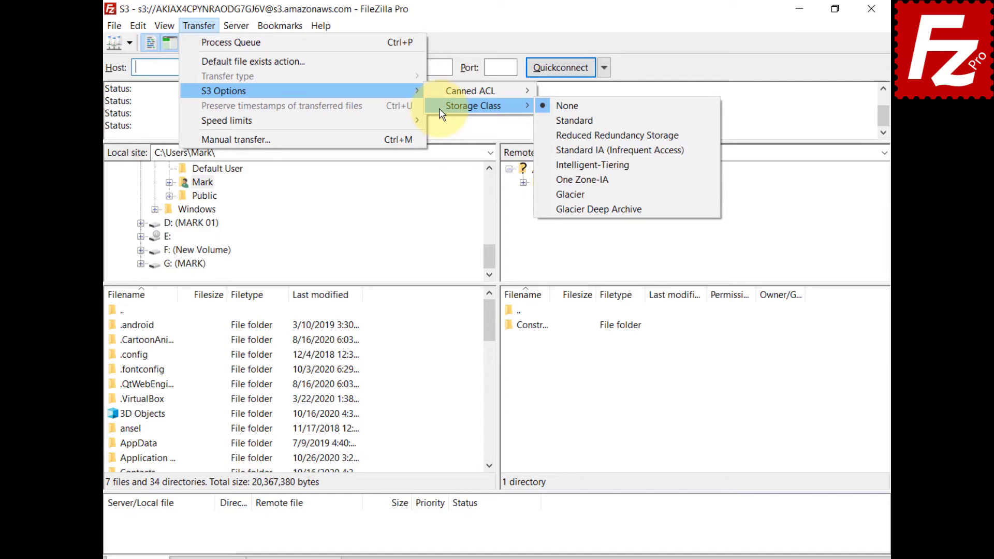
{"action": "left_click", "coordinate": [657, 398]}
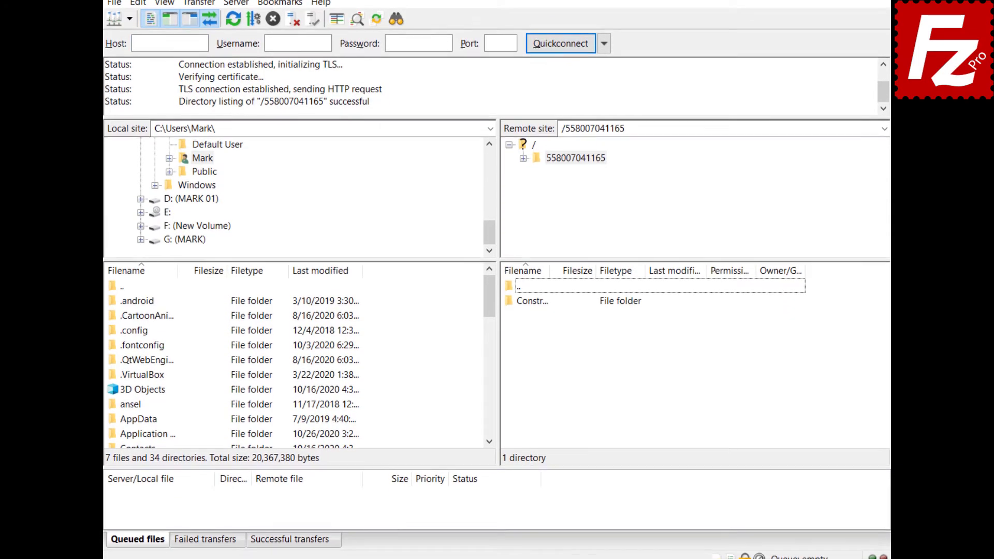
{"action": "left_click", "coordinate": [716, 551]}
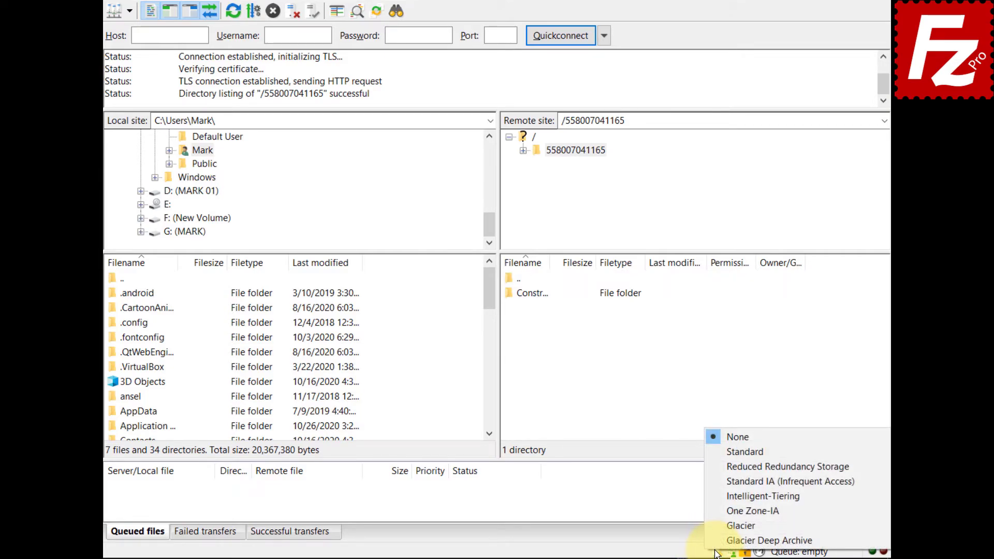
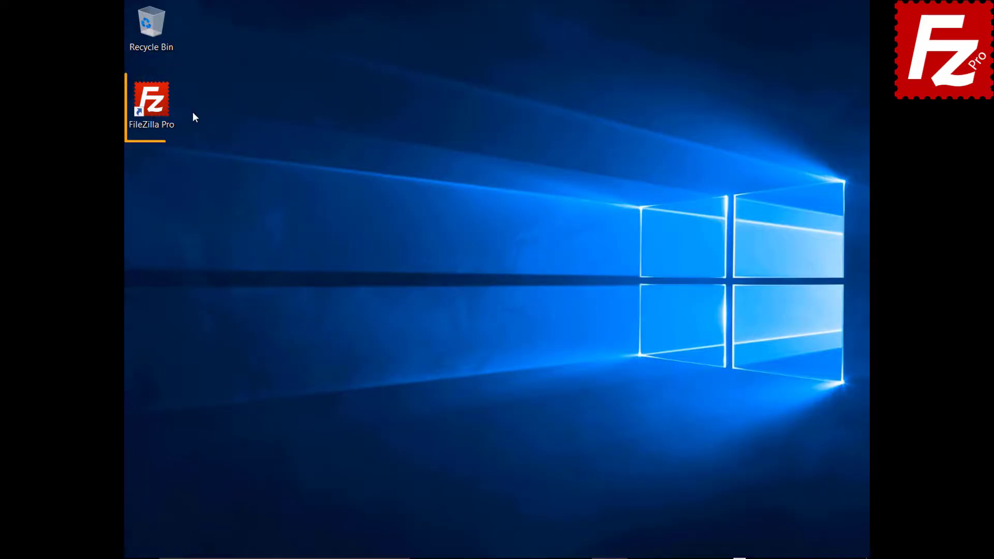
- Launch FileZilla Pro, connect to the saved S3 site, and bring up the Word file's context menu
{"action": "double_click", "coordinate": [158, 107]}
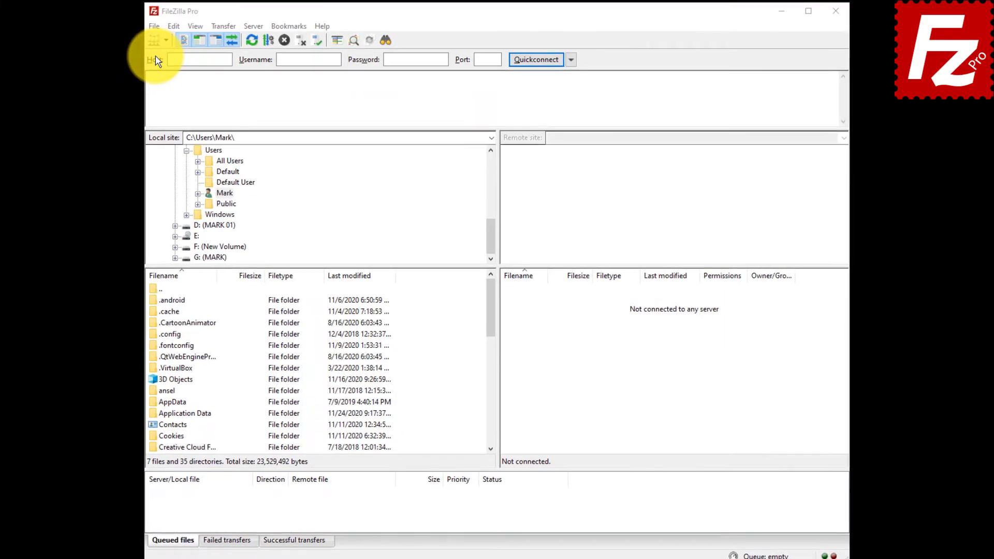
{"action": "left_click", "coordinate": [154, 26]}
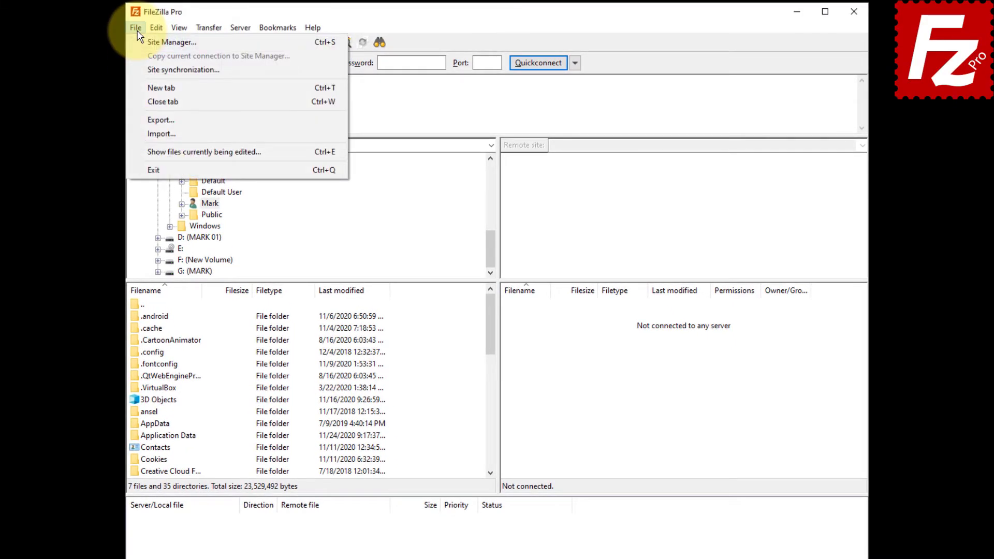
{"action": "left_click", "coordinate": [171, 42]}
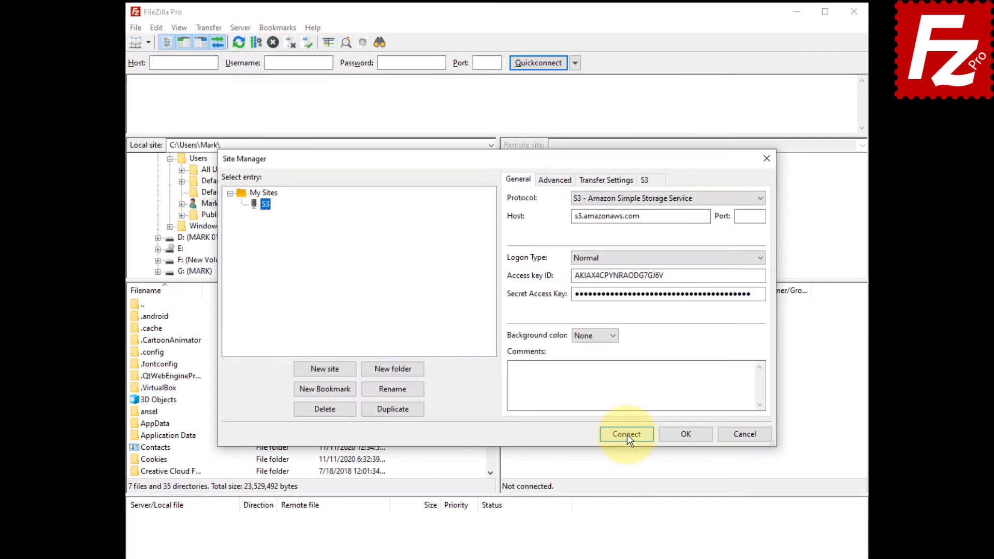
{"action": "left_click", "coordinate": [625, 433]}
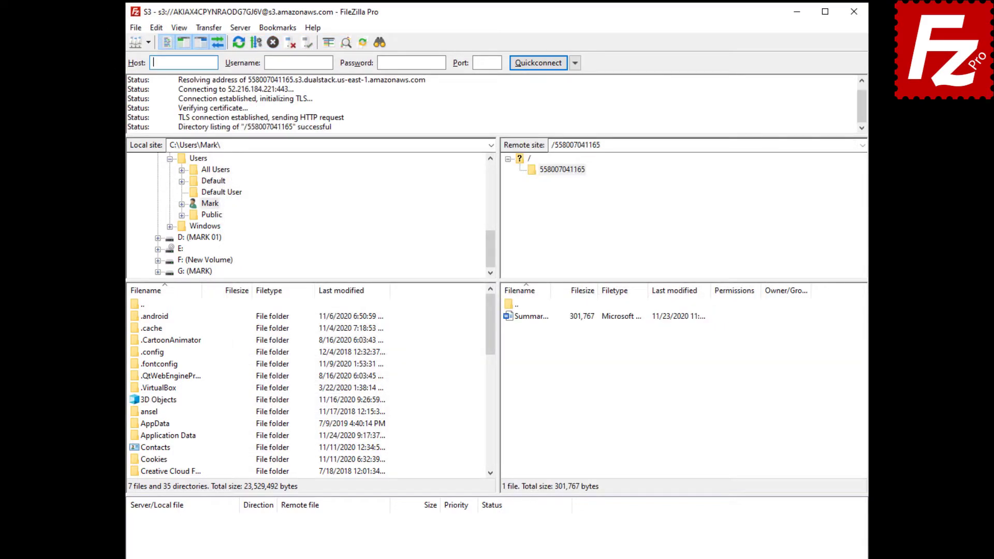
{"action": "left_click", "coordinate": [526, 318]}
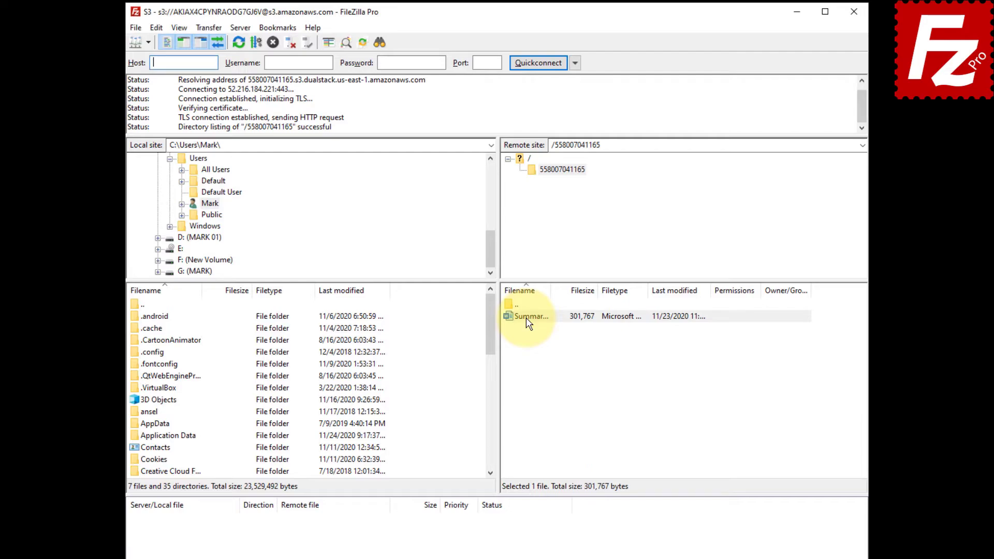
{"action": "right_click", "coordinate": [525, 318]}
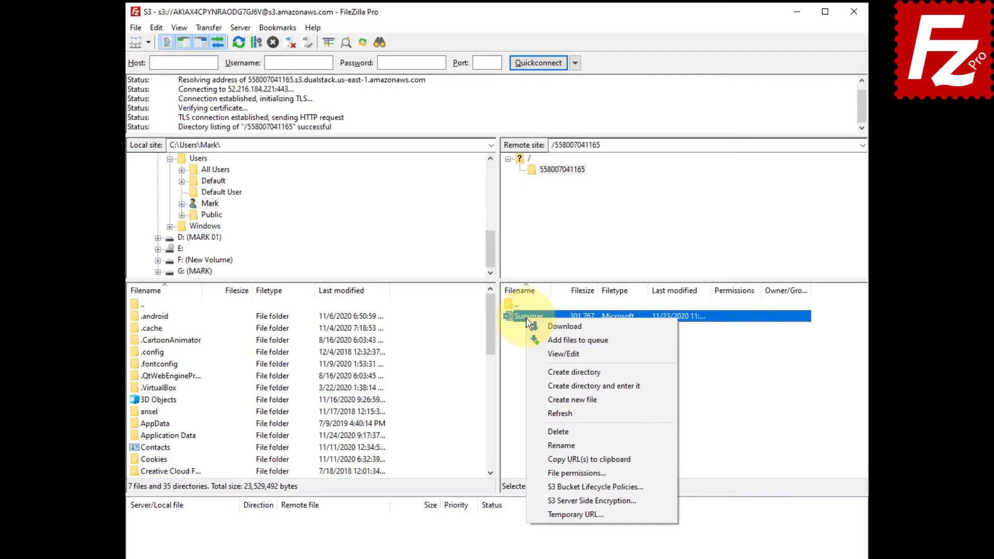
- Add an Everyone grantee with Read permission to Summary Report.docx and save the change
{"action": "left_click", "coordinate": [533, 473]}
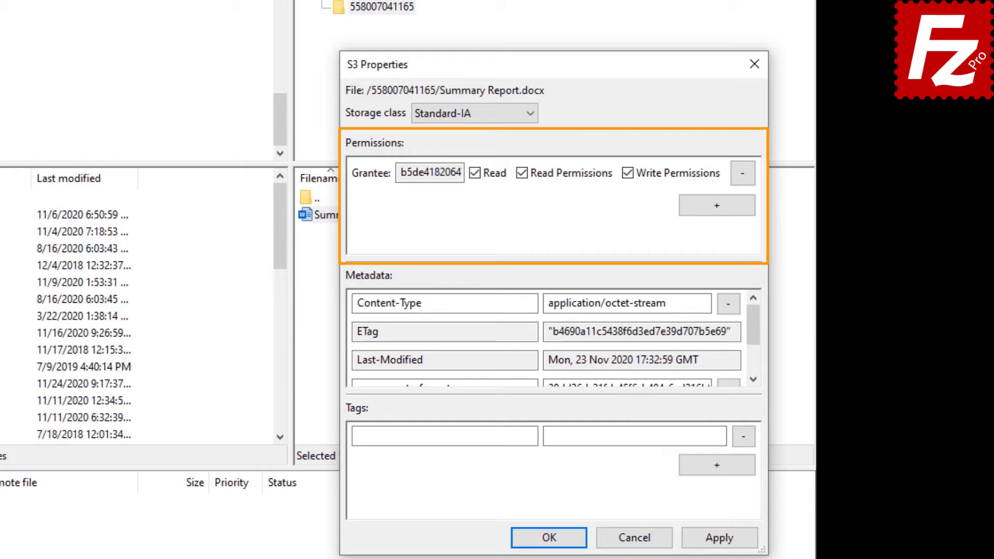
{"action": "left_click", "coordinate": [716, 207]}
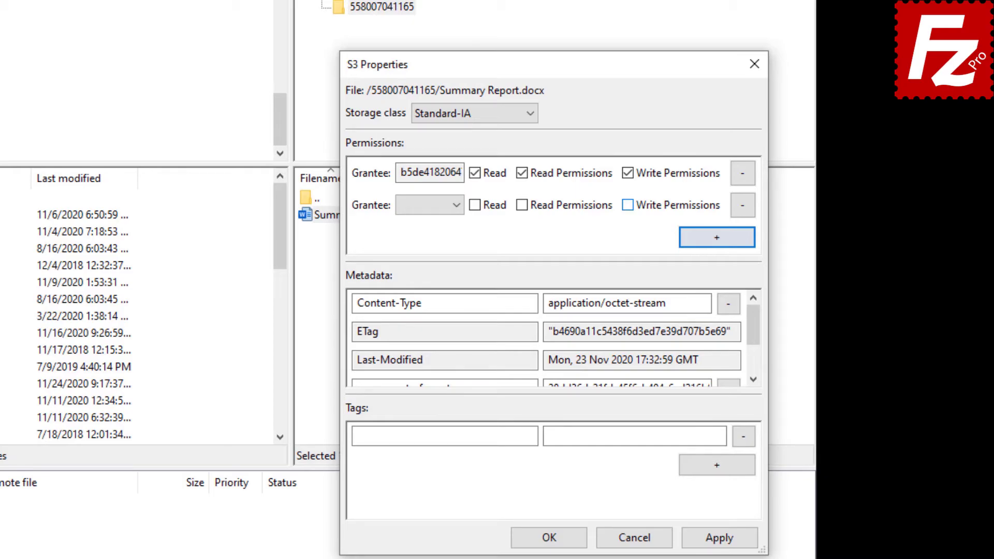
{"action": "left_click", "coordinate": [458, 204]}
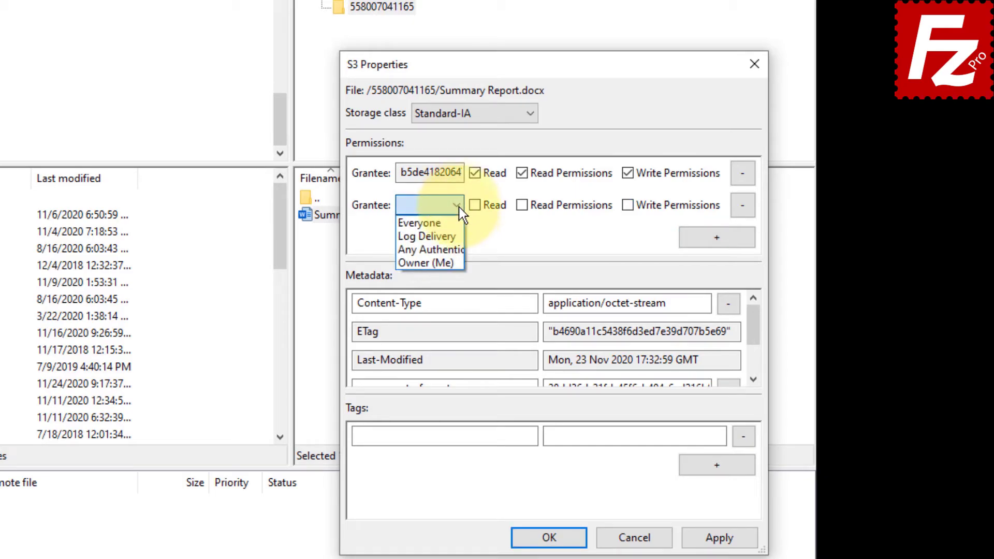
{"action": "left_click", "coordinate": [459, 221]}
{"action": "left_click", "coordinate": [476, 205]}
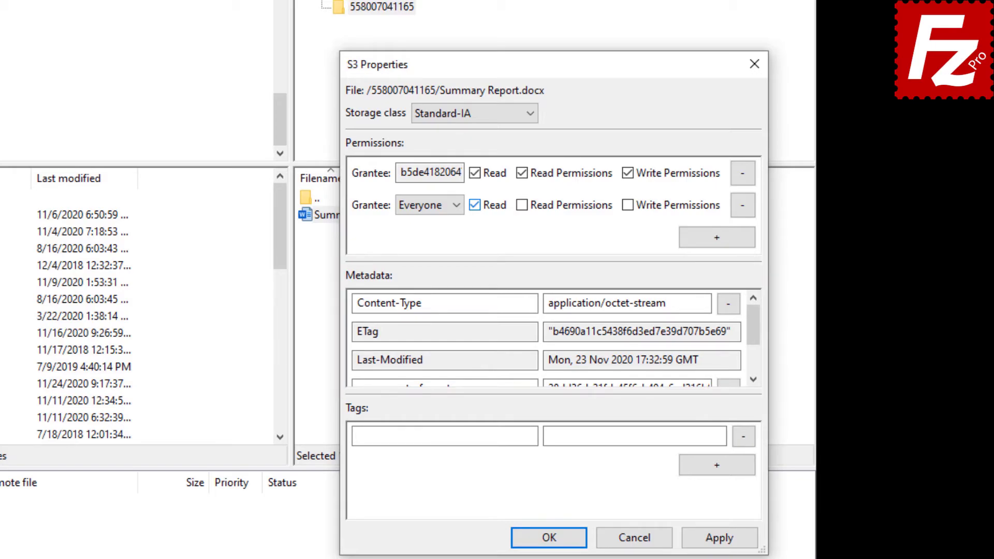
{"action": "scroll", "coordinate": [753, 344], "scroll_direction": "down", "scroll_amount": 2}
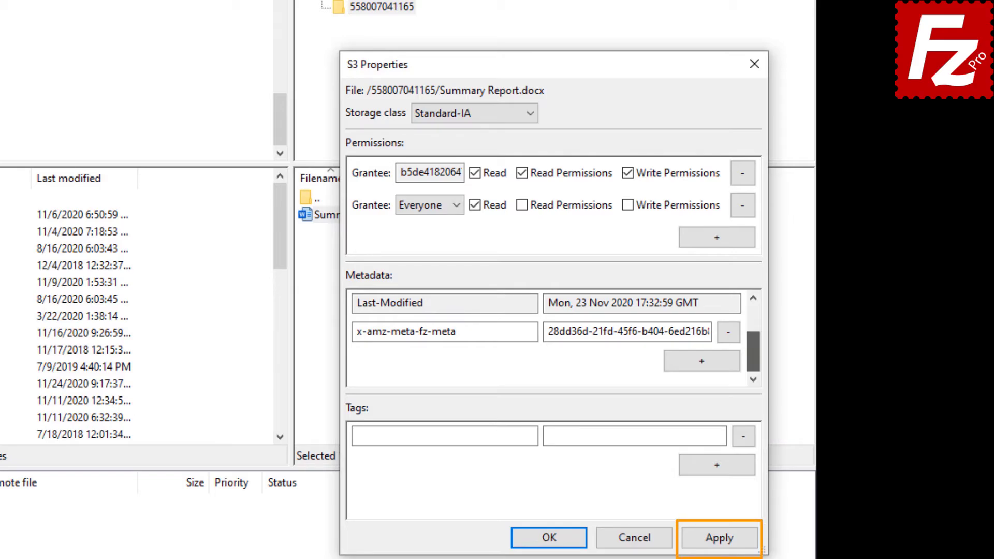
{"action": "left_click", "coordinate": [551, 539]}
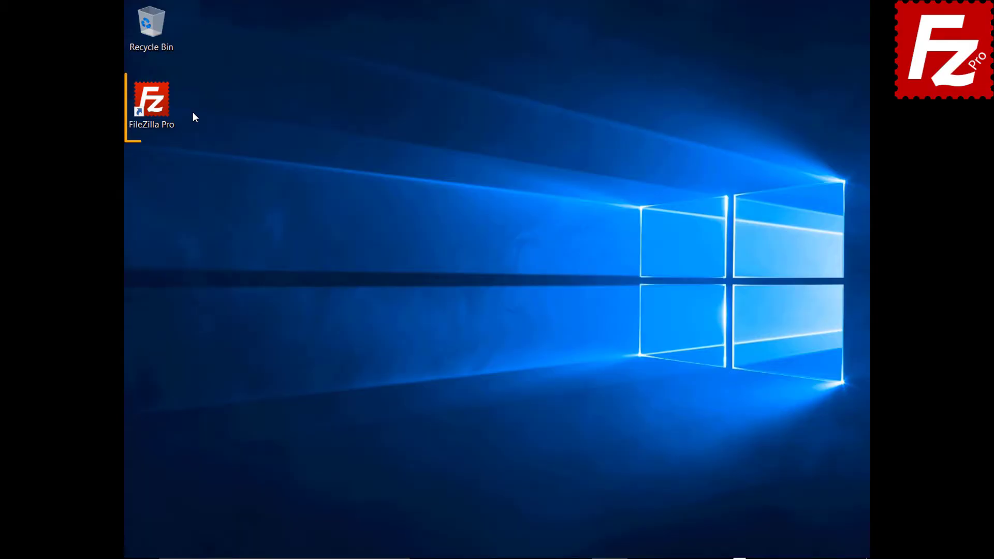
- Launch FileZilla Pro and connect to the Amazon S3 site in a new tab
{"action": "double_click", "coordinate": [154, 104]}
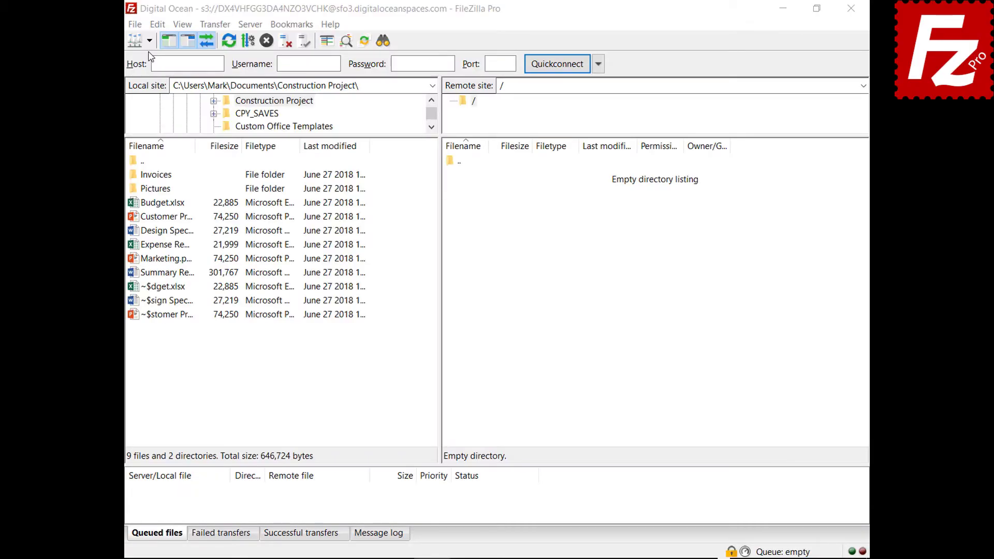
{"action": "left_click", "coordinate": [150, 40]}
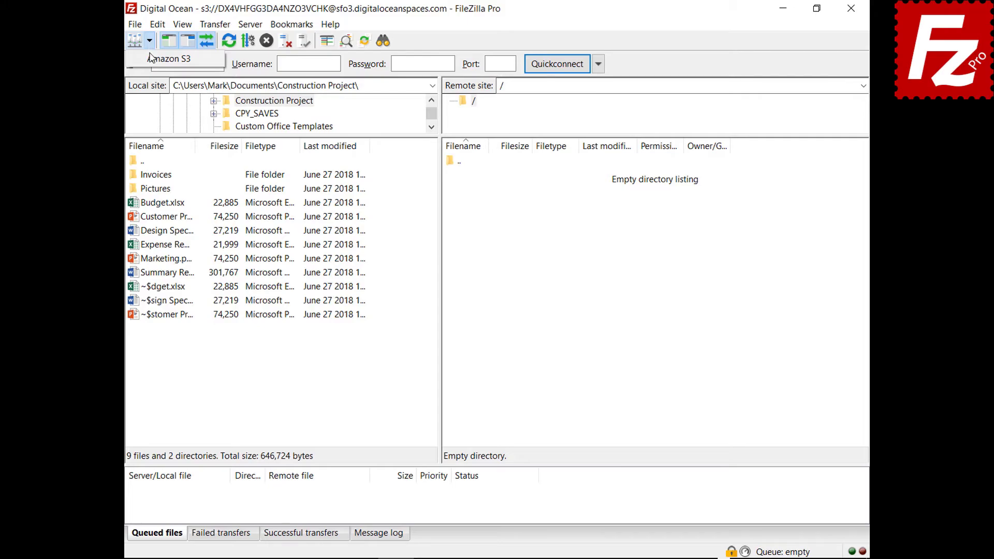
{"action": "left_click", "coordinate": [151, 58]}
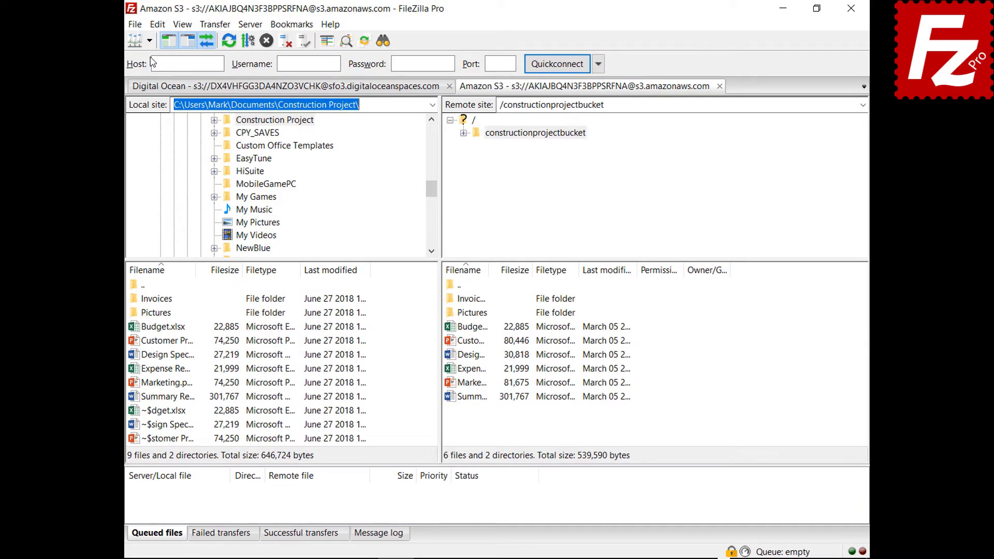
- Preview AWS KMS server-side encryption for the Budget file, then cancel without changes
{"action": "right_click", "coordinate": [449, 331]}
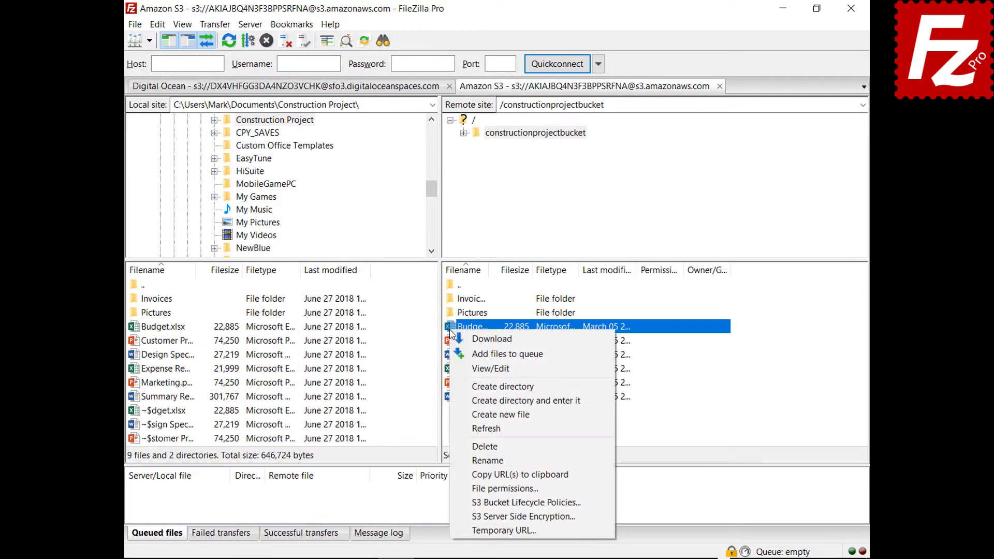
{"action": "left_click", "coordinate": [468, 520]}
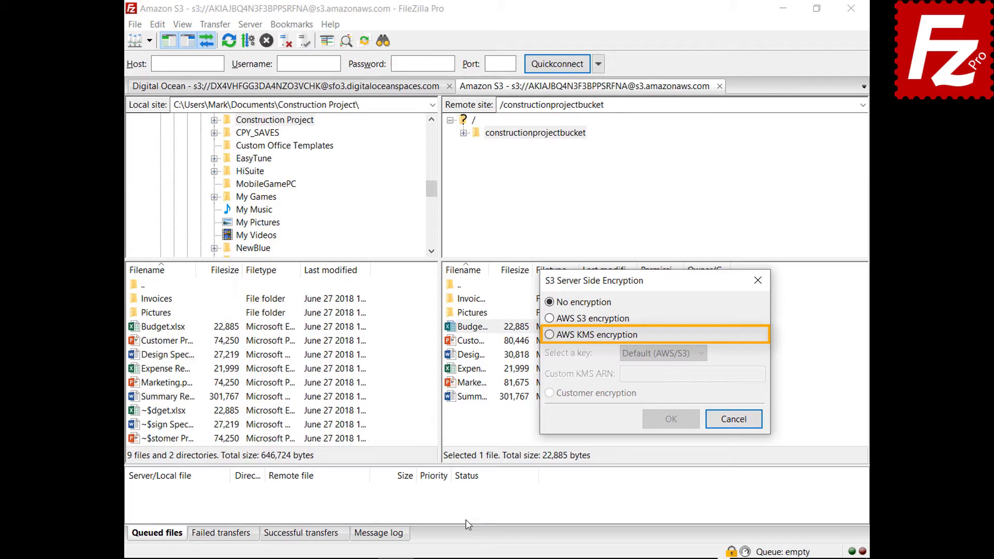
{"action": "left_click", "coordinate": [549, 335]}
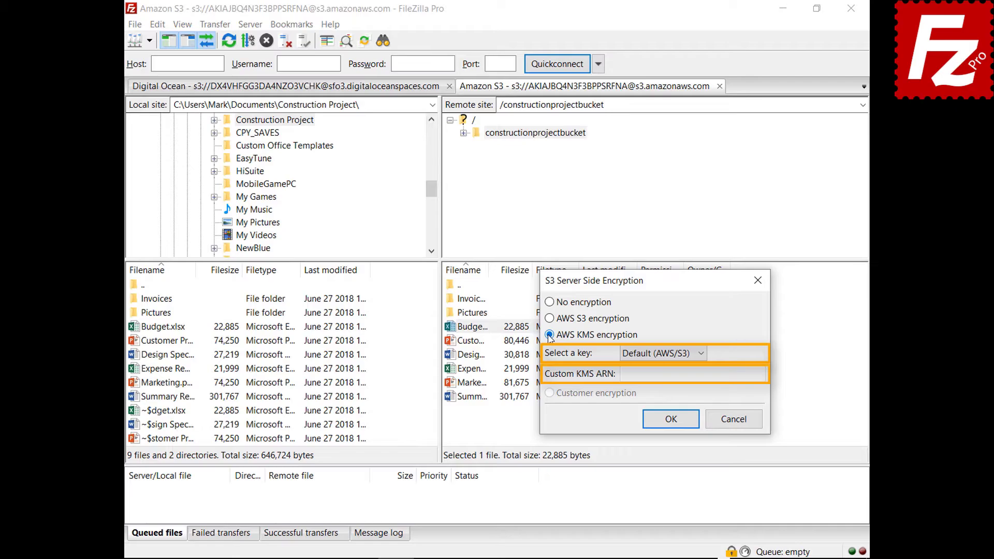
{"action": "left_click", "coordinate": [739, 423]}
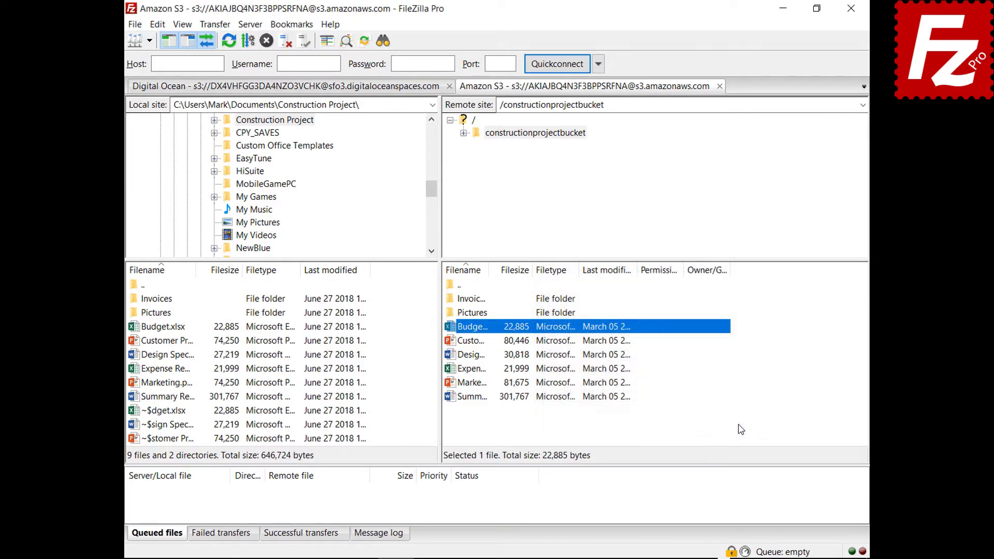
{"action": "left_click", "coordinate": [135, 25]}
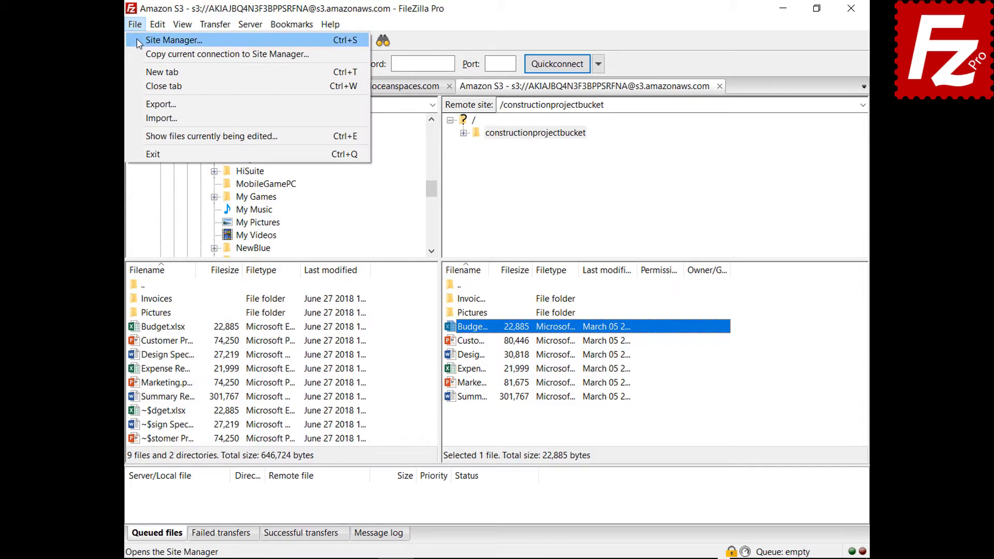
{"action": "left_click", "coordinate": [140, 38]}
{"action": "left_click", "coordinate": [634, 138]}
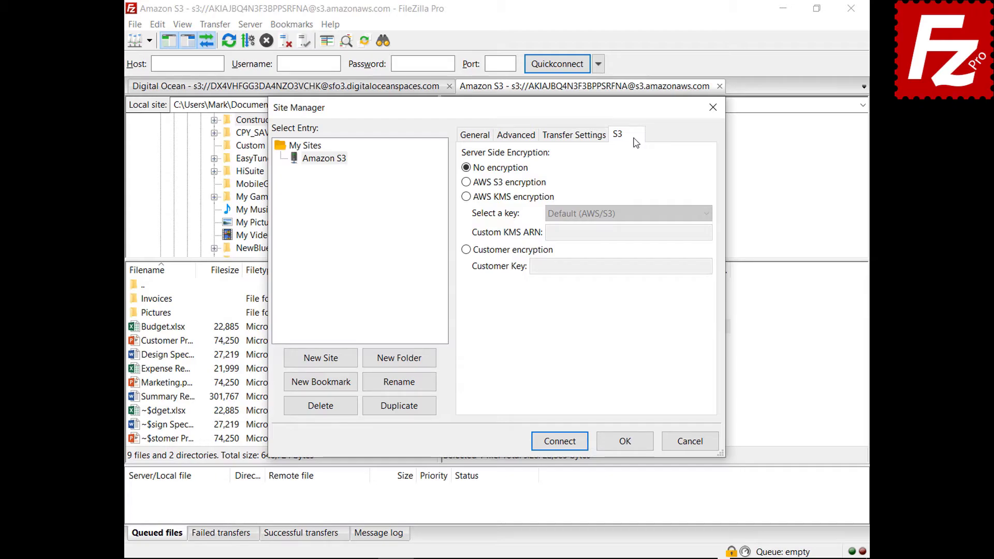
{"action": "left_click", "coordinate": [466, 182]}
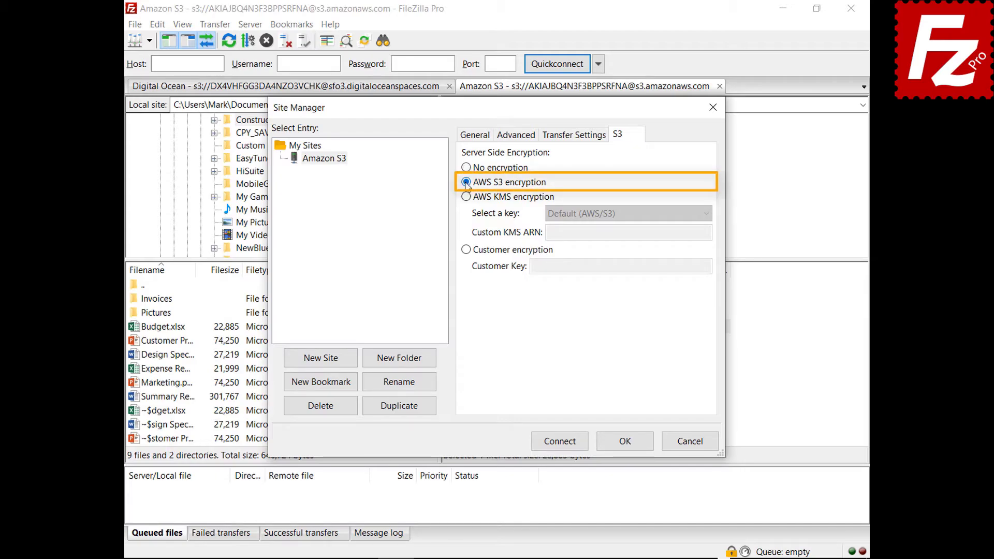
{"action": "left_click", "coordinate": [465, 197]}
{"action": "left_click", "coordinate": [706, 214]}
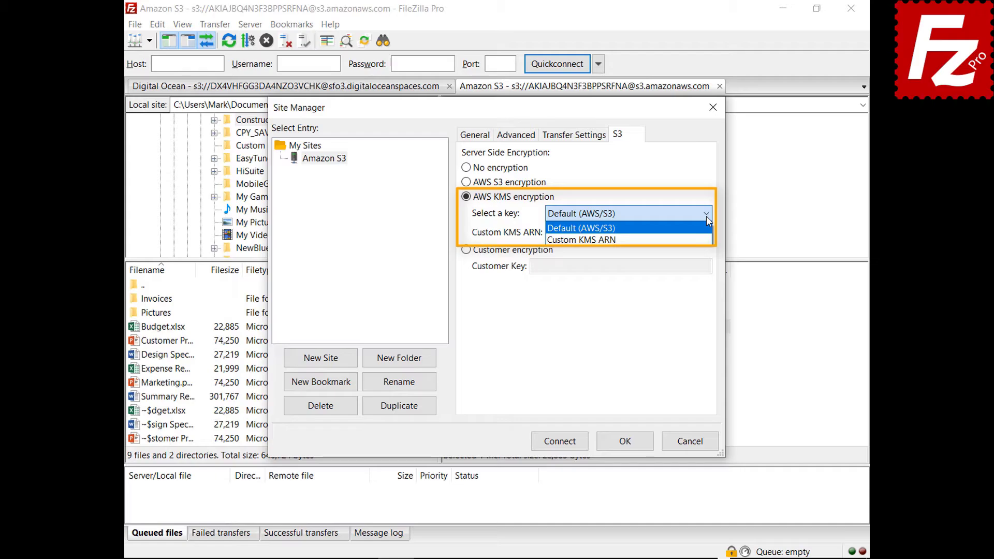
{"action": "left_click", "coordinate": [706, 216]}
{"action": "left_click", "coordinate": [465, 251]}
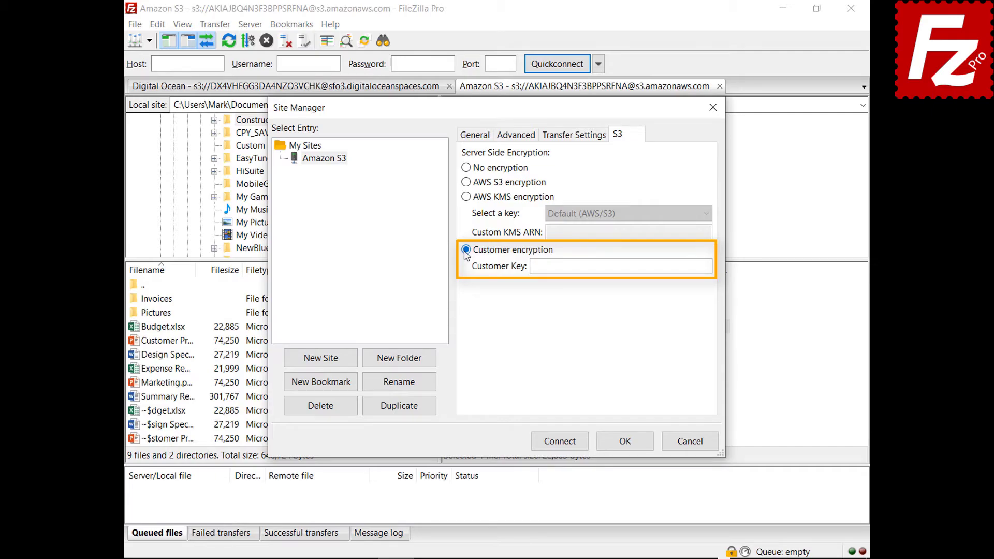
{"action": "left_click", "coordinate": [693, 444]}
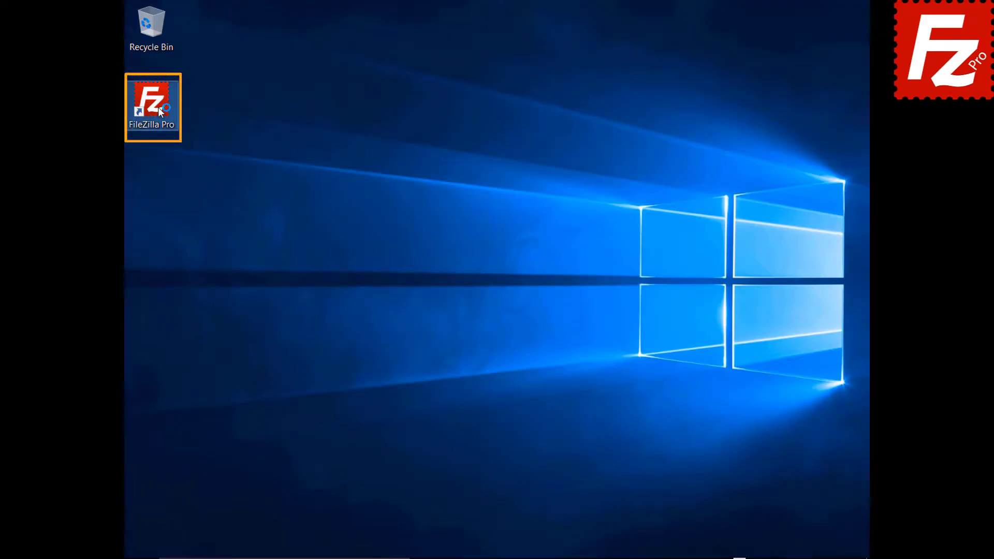
- Launch FileZilla Pro and add an S3 provider named Alibaba Object Storage
{"action": "double_click", "coordinate": [158, 107]}
{"action": "left_click", "coordinate": [140, 25]}
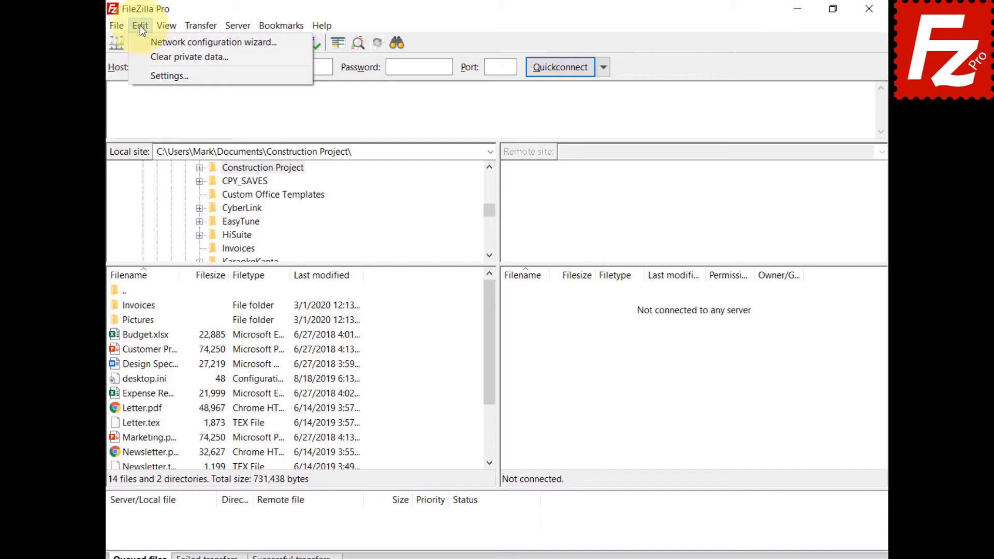
{"action": "left_click", "coordinate": [140, 73]}
{"action": "left_click", "coordinate": [298, 295]}
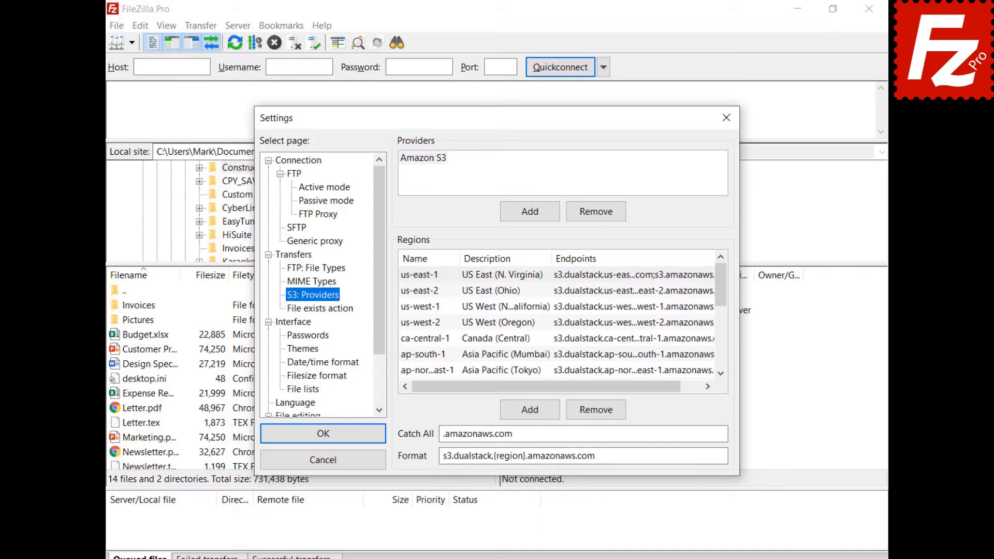
{"action": "left_click", "coordinate": [529, 211]}
{"action": "type", "text": "Alibaba Object"}
{"action": "type", "text": "Storage"}
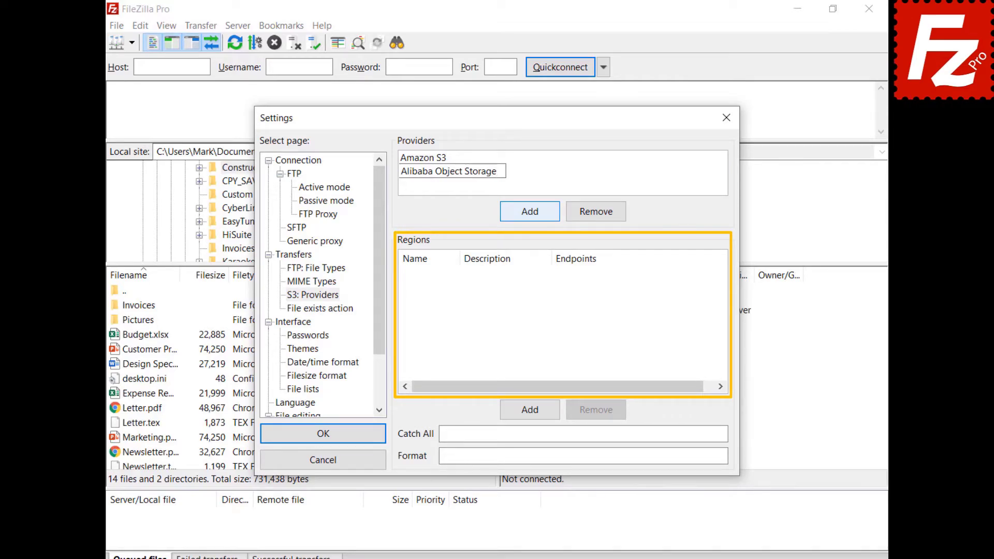
- Add the Hangzhou region with description China (Hangzhou) and its endpoint addresses
{"action": "left_click", "coordinate": [535, 413]}
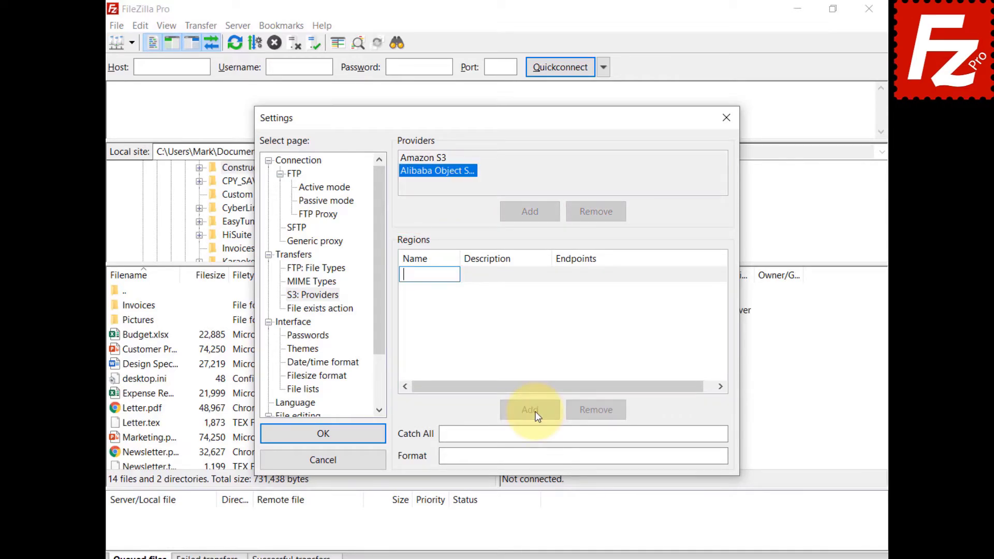
{"action": "type", "text": "oss-cn-hangzhou"}
{"action": "left_click", "coordinate": [500, 278]}
{"action": "left_click", "coordinate": [500, 277]}
{"action": "type", "text": "China (Hangzhou)"}
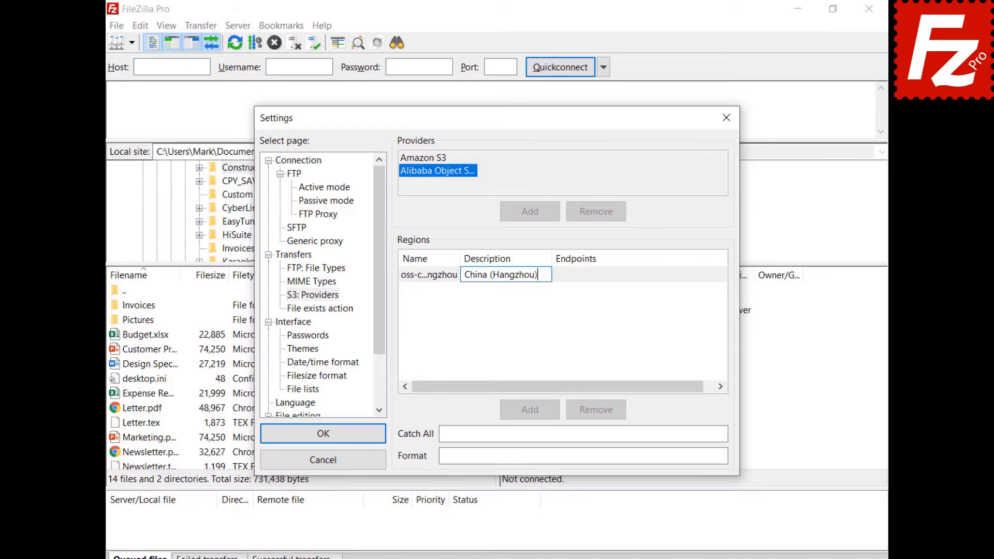
{"action": "left_click", "coordinate": [601, 273]}
{"action": "left_click", "coordinate": [600, 273]}
{"action": "key", "text": "ctrl+v"}
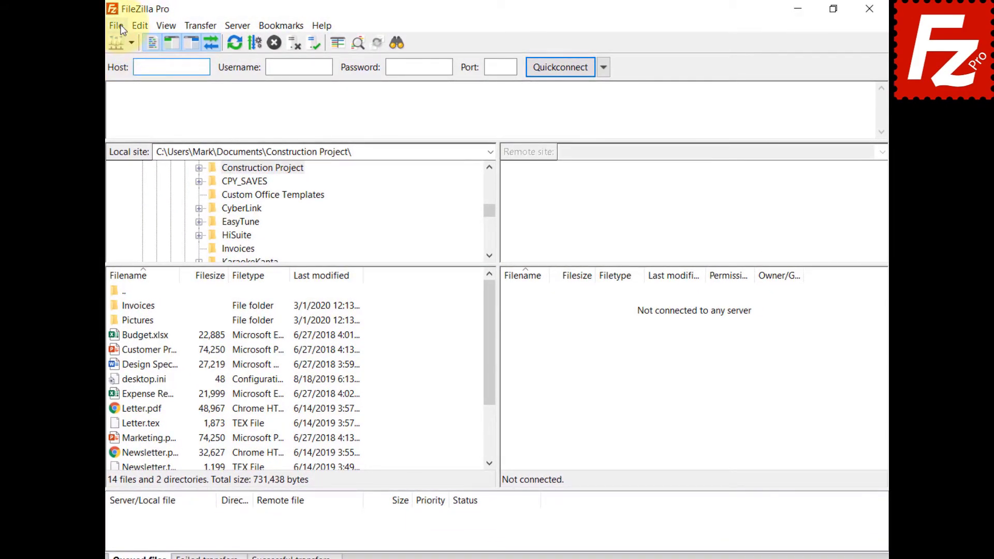
- Create site 'Alibaba' using S3, host oss.aliyuncs.com, with the access key ID and secret key
{"action": "left_click", "coordinate": [123, 29]}
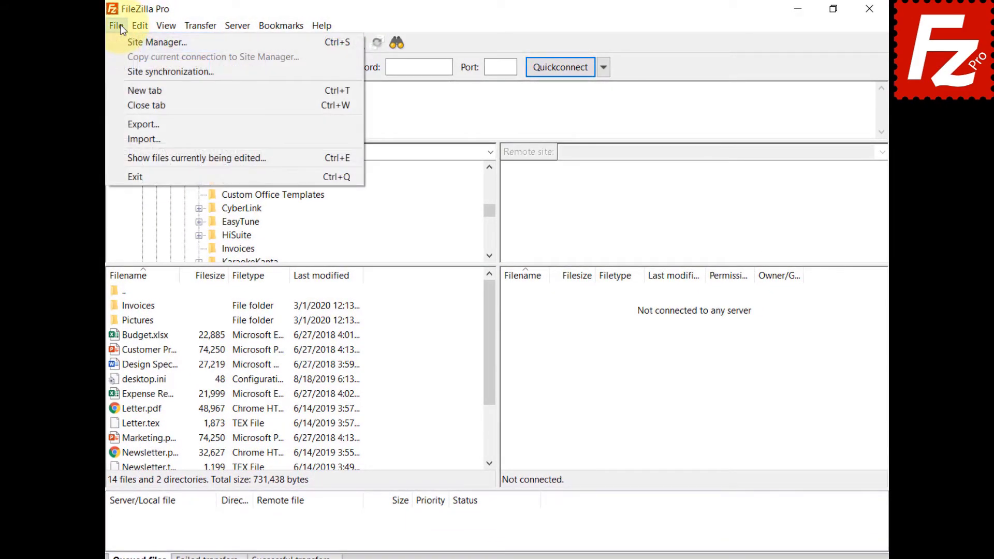
{"action": "left_click", "coordinate": [126, 40]}
{"action": "left_click", "coordinate": [316, 382]}
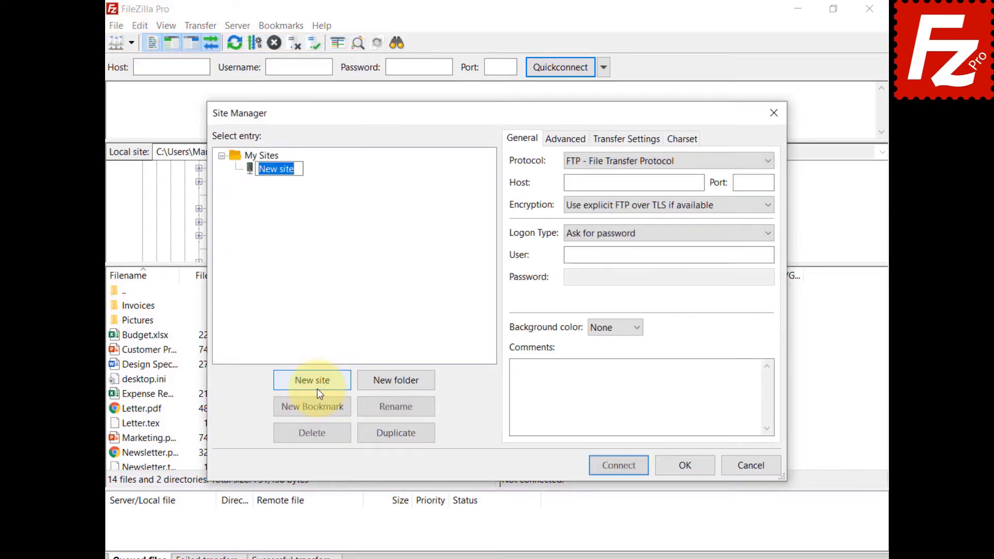
{"action": "type", "text": "Alibaba"}
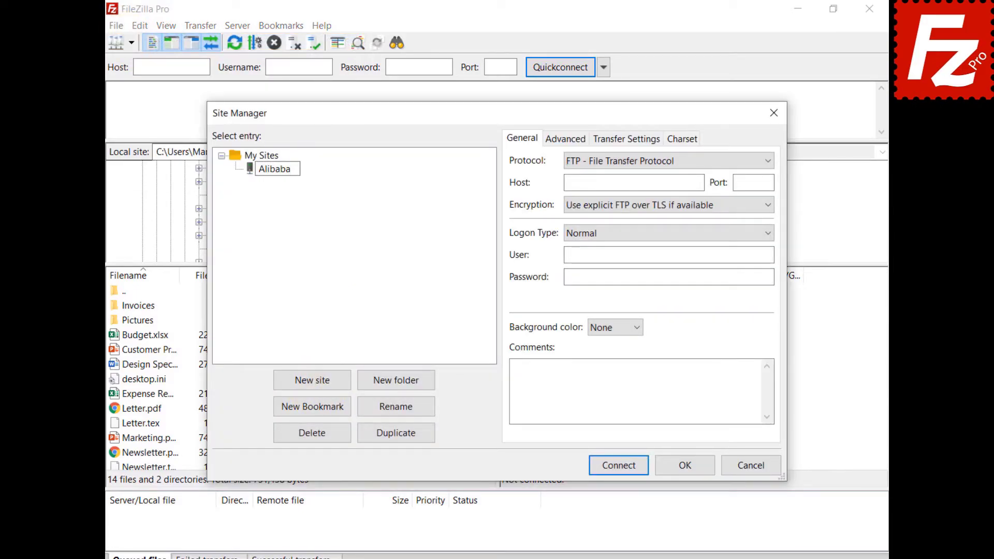
{"action": "left_click", "coordinate": [723, 162]}
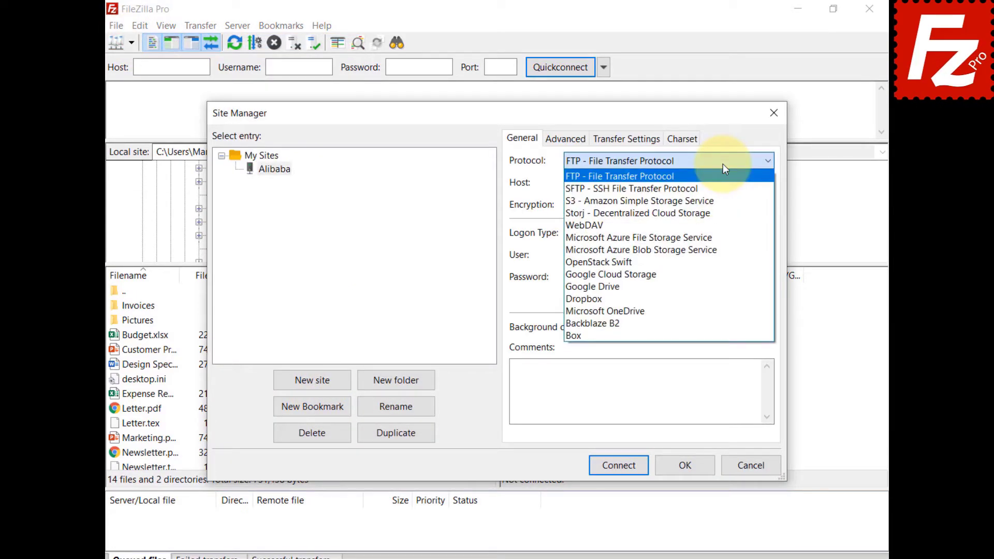
{"action": "left_click", "coordinate": [721, 200]}
{"action": "key", "text": "Tab"}
{"action": "type", "text": "oss.aliyuncs.com"}
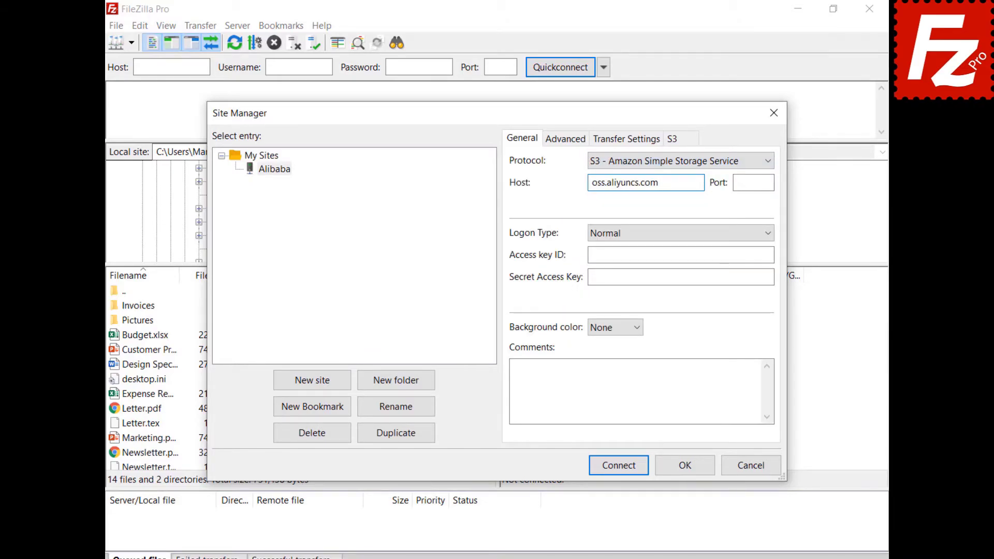
{"action": "left_click", "coordinate": [681, 255]}
{"action": "key", "text": "ctrl+v"}
{"action": "key", "text": "Tab"}
{"action": "key", "text": "ctrl+v"}
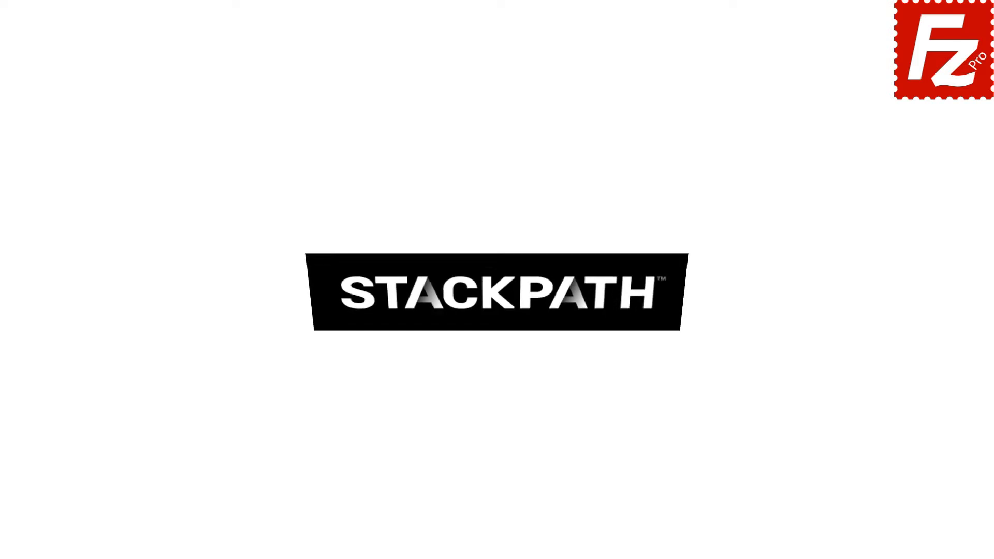
- Launch FileZilla Pro and add an S3 provider named StackPath
{"action": "double_click", "coordinate": [157, 107]}
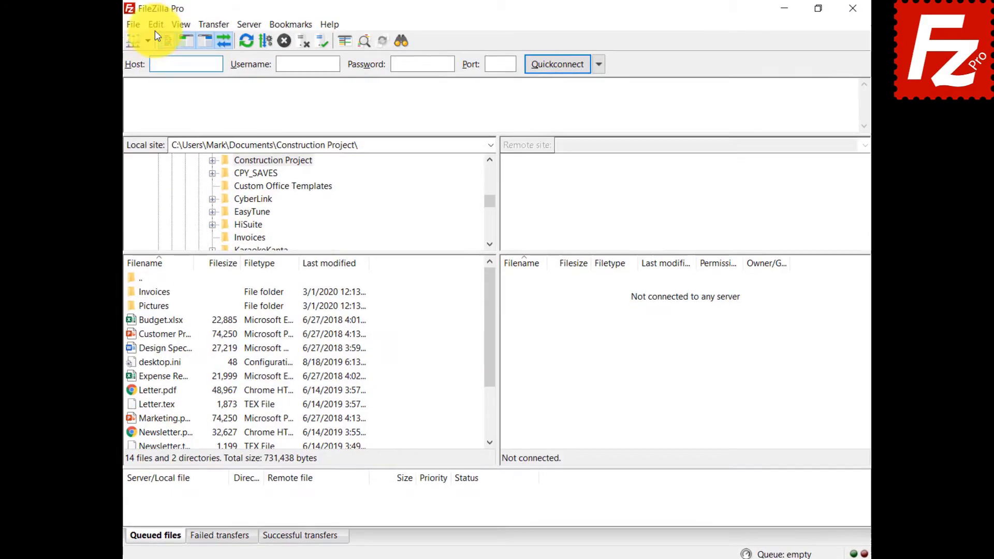
{"action": "left_click", "coordinate": [139, 25]}
{"action": "left_click", "coordinate": [139, 72]}
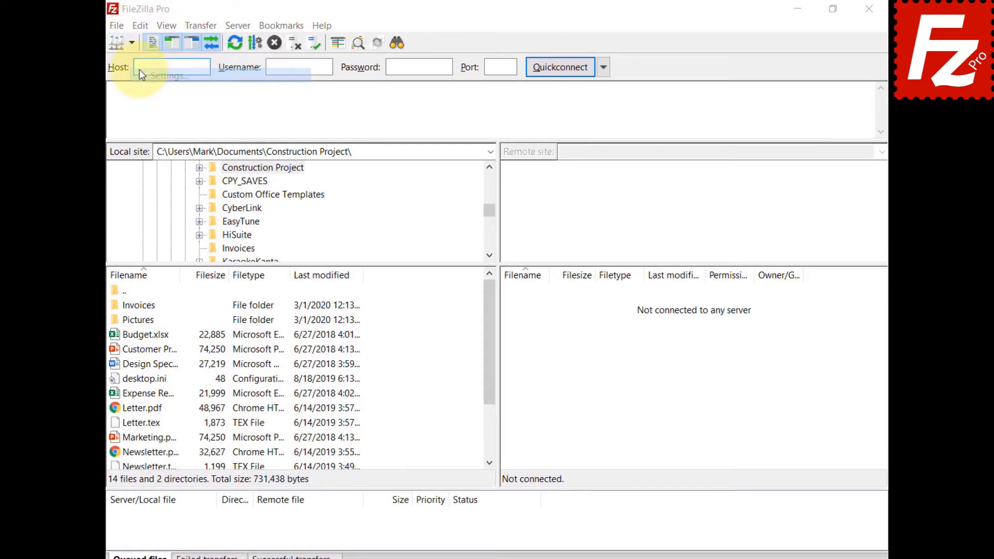
{"action": "left_click", "coordinate": [300, 296]}
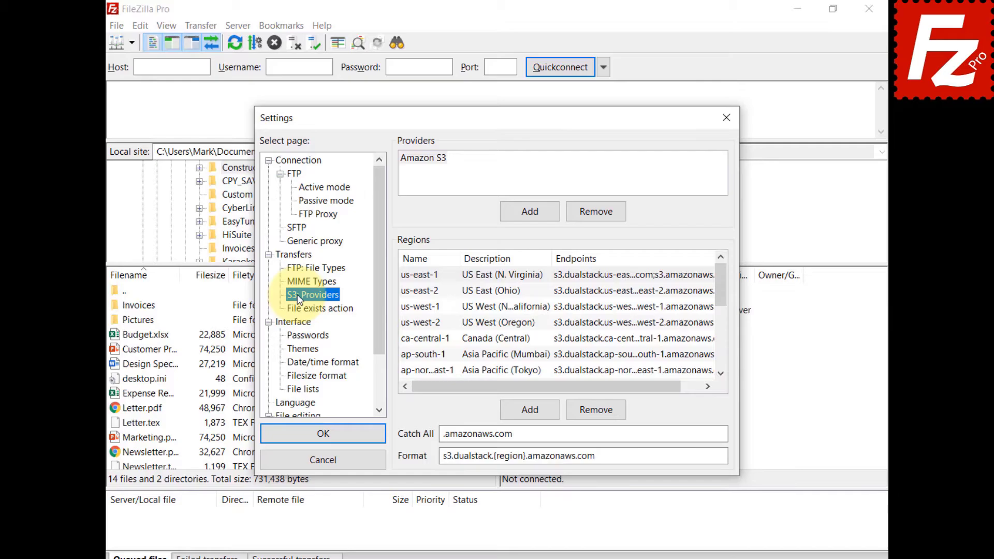
{"action": "left_click", "coordinate": [534, 209]}
{"action": "type", "text": "StackPath"}
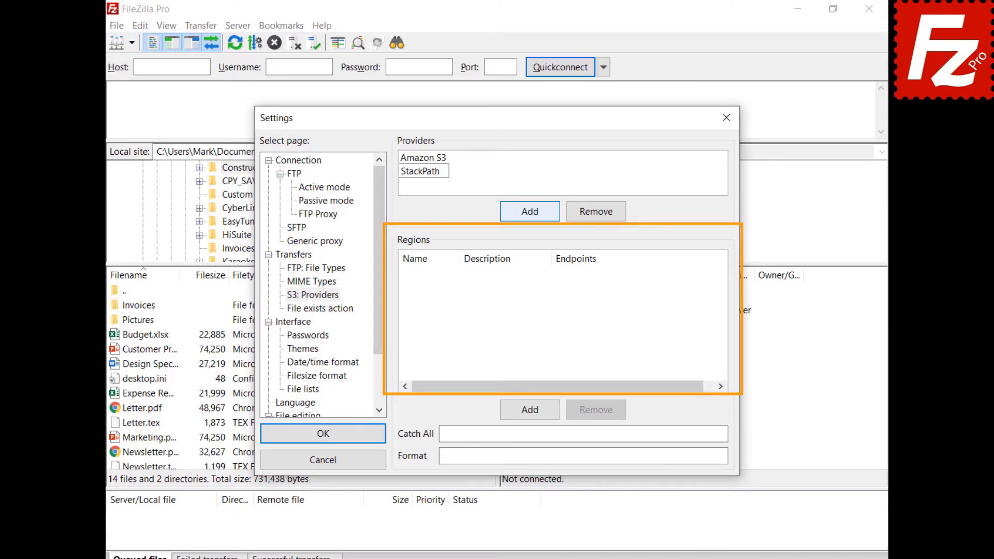
- Add the us-east region with description US East 1 and its endpoint address
{"action": "left_click", "coordinate": [535, 412]}
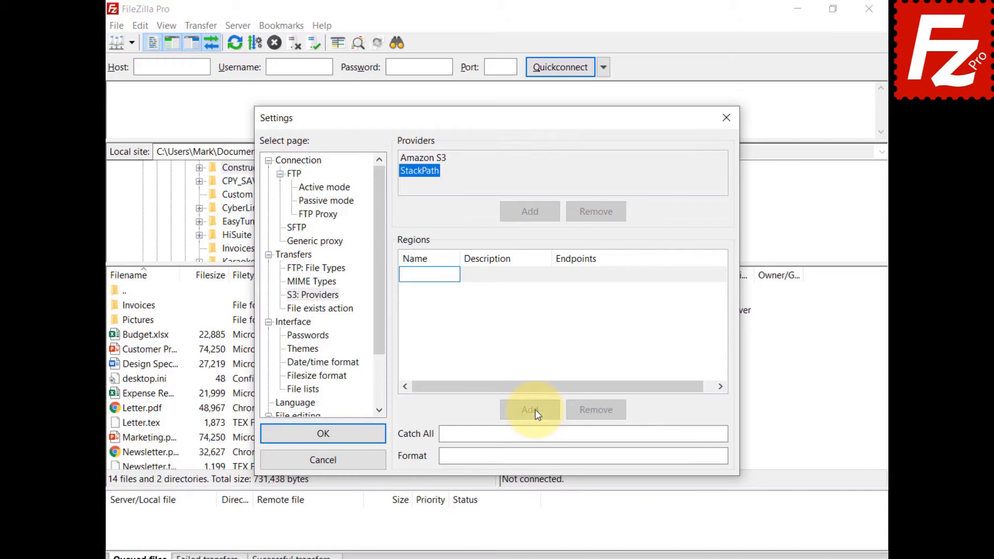
{"action": "type", "text": "us-east"}
{"action": "left_click", "coordinate": [493, 279]}
{"action": "left_click", "coordinate": [492, 279]}
{"action": "type", "text": "US East 1"}
{"action": "key", "text": "Return"}
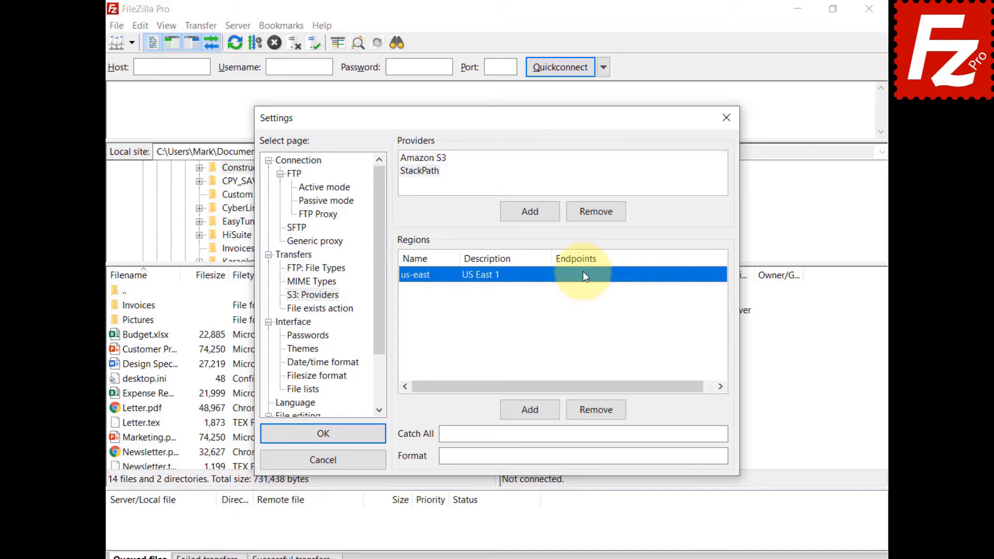
{"action": "left_click", "coordinate": [582, 271]}
{"action": "type", "text": "s3.us-east.stackpathstorage.com"}
{"action": "key", "text": "Return"}
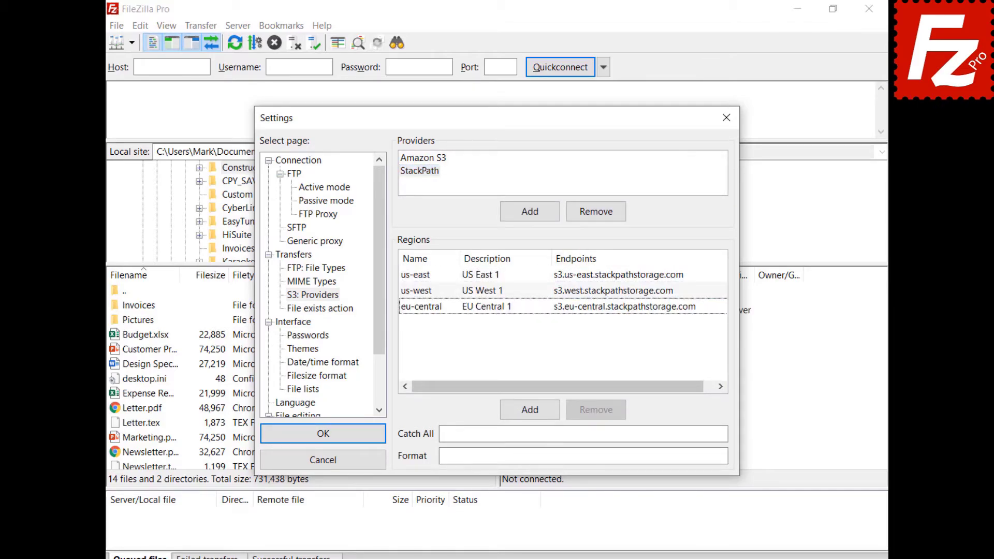
- Set StackPath's catch-all to .stackpathstorage.com and fill in its bucket address format
{"action": "left_click", "coordinate": [582, 433]}
{"action": "type", "text": ".stackpathstorage.com"}
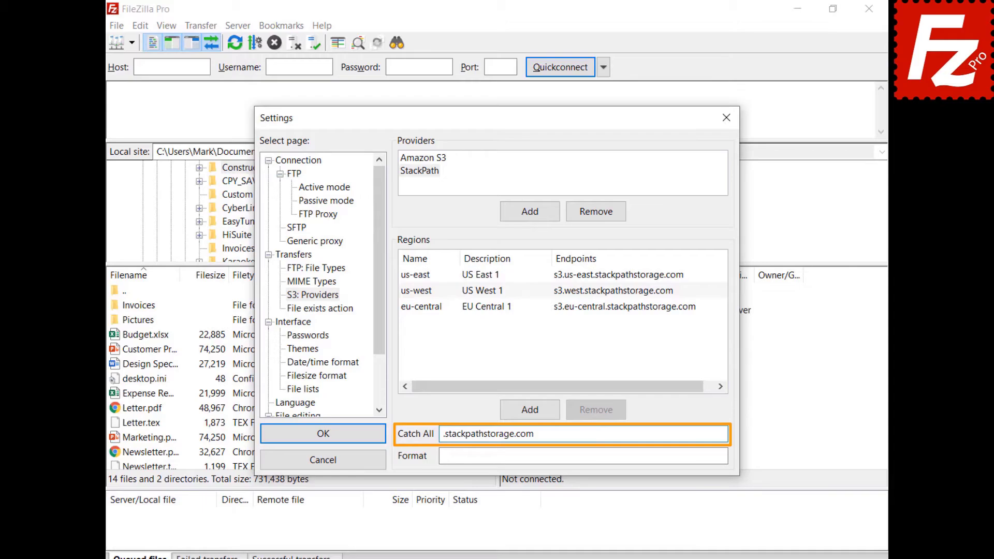
{"action": "left_click", "coordinate": [583, 455]}
{"action": "type", "text": "{bucket}.s3.{region}.stackpathstorage.com"}
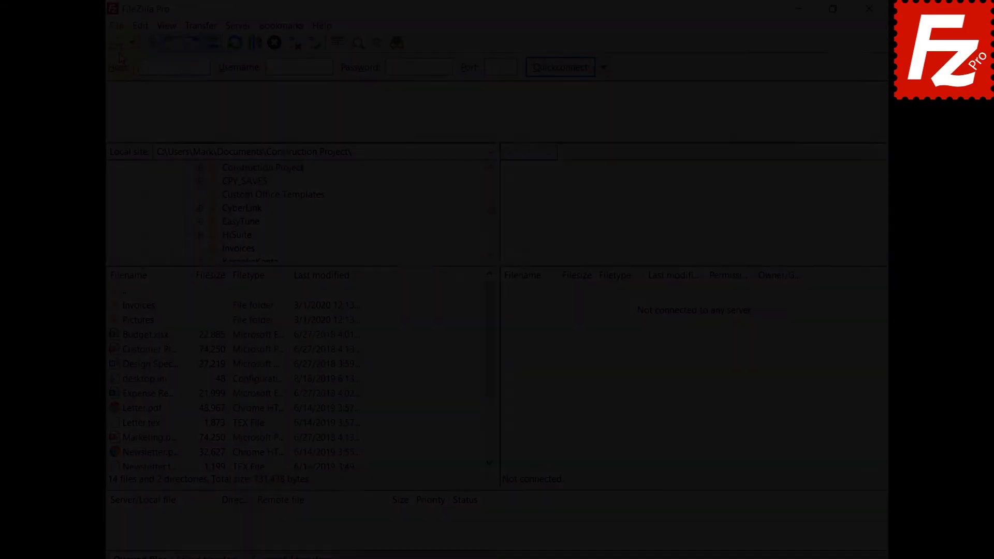
- Create a new site named StackPath using the S3 protocol
{"action": "left_click", "coordinate": [117, 26]}
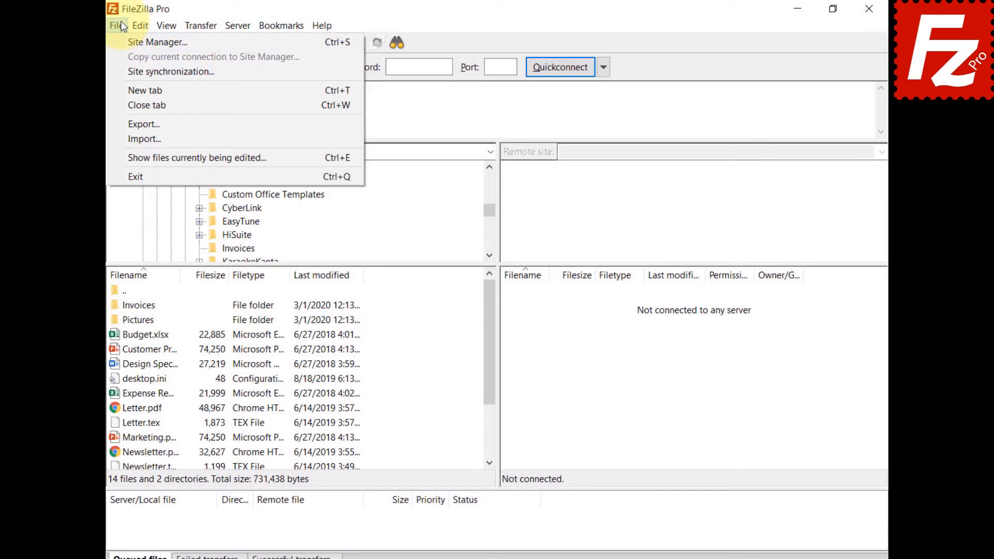
{"action": "left_click", "coordinate": [120, 43]}
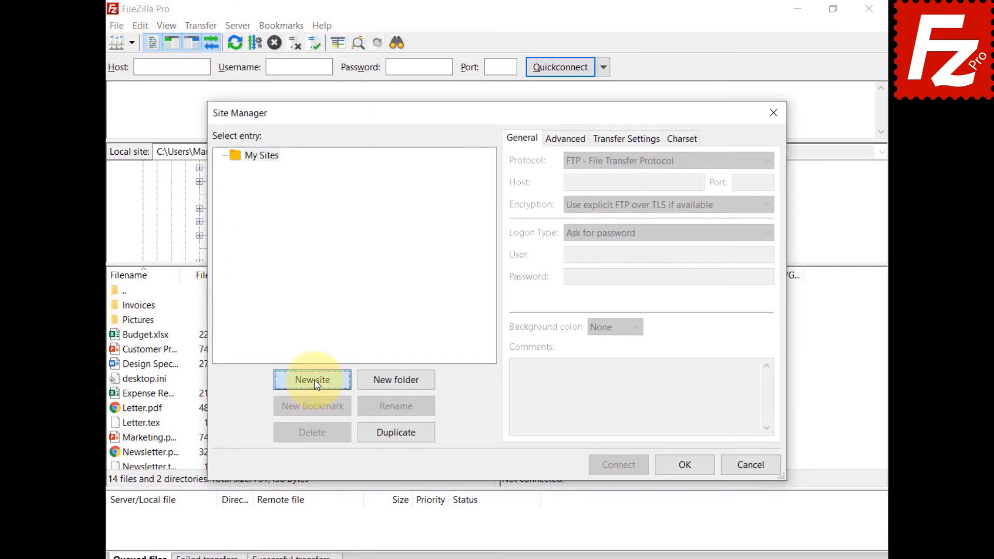
{"action": "left_click", "coordinate": [315, 380]}
{"action": "type", "text": "StackPath"}
{"action": "key", "text": "Return"}
{"action": "left_click", "coordinate": [669, 160]}
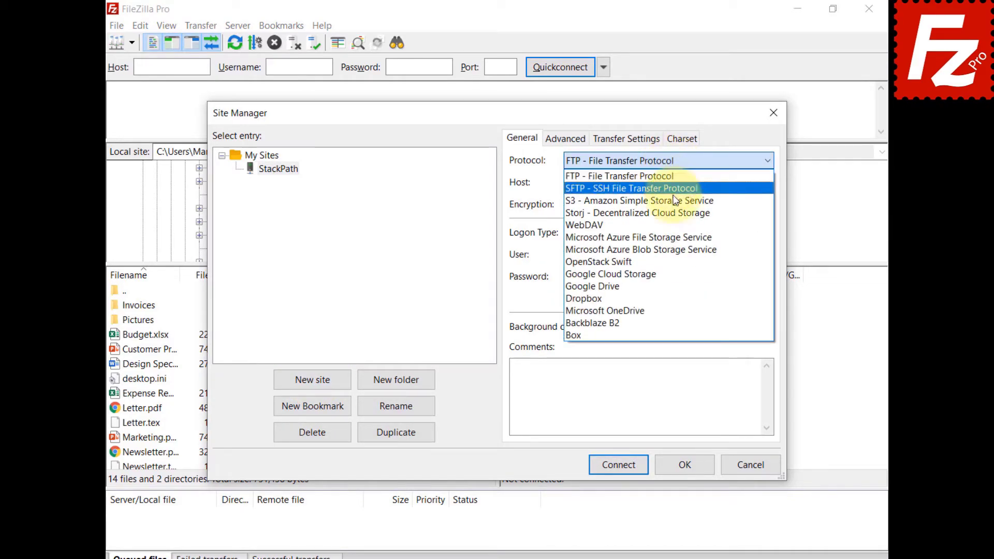
{"action": "left_click", "coordinate": [672, 202]}
- Enter the stackpathstorage.com host, access key ID and secret access key
{"action": "key", "text": "Tab"}
{"action": "key", "text": "ctrl+v"}
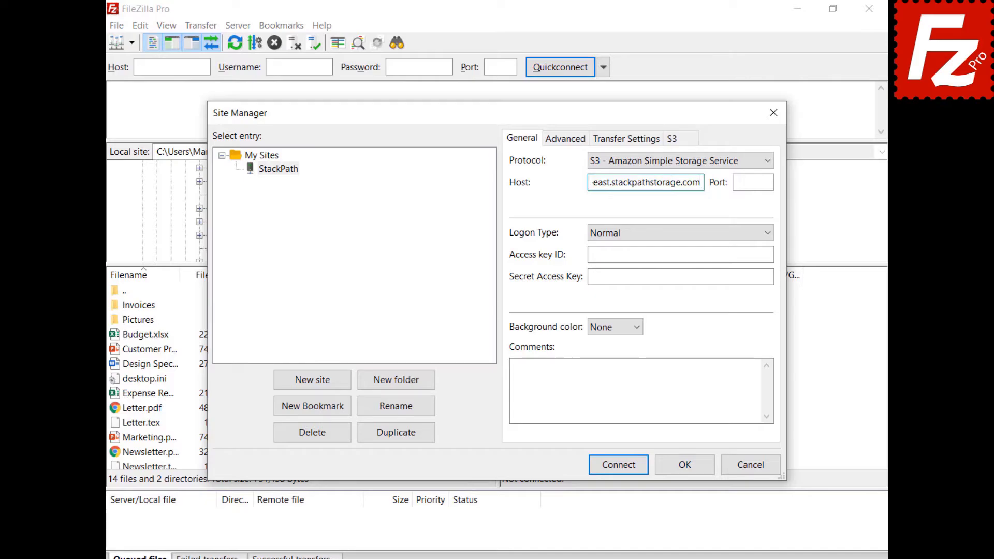
{"action": "left_click", "coordinate": [680, 255]}
{"action": "key", "text": "ctrl+v"}
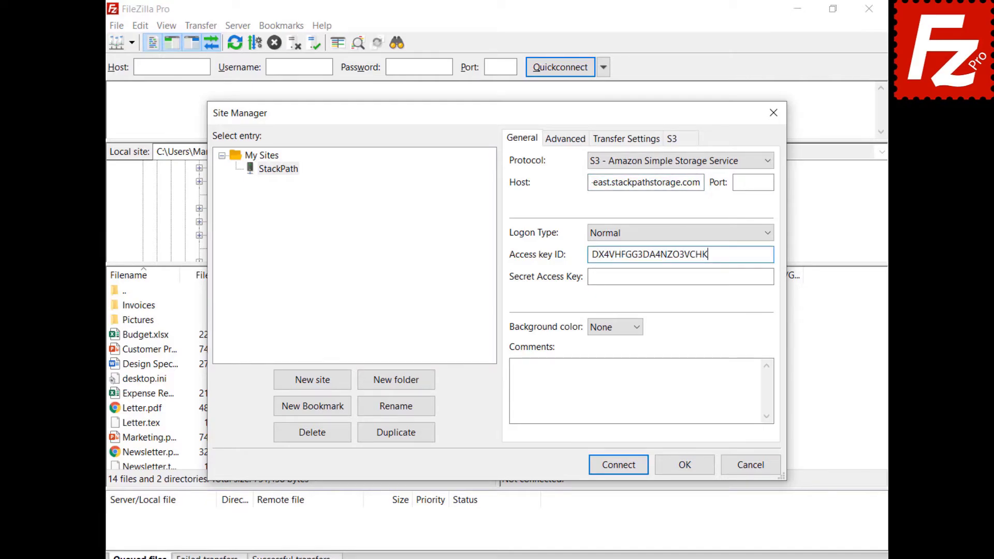
{"action": "left_click", "coordinate": [680, 277]}
{"action": "key", "text": "ctrl+v"}
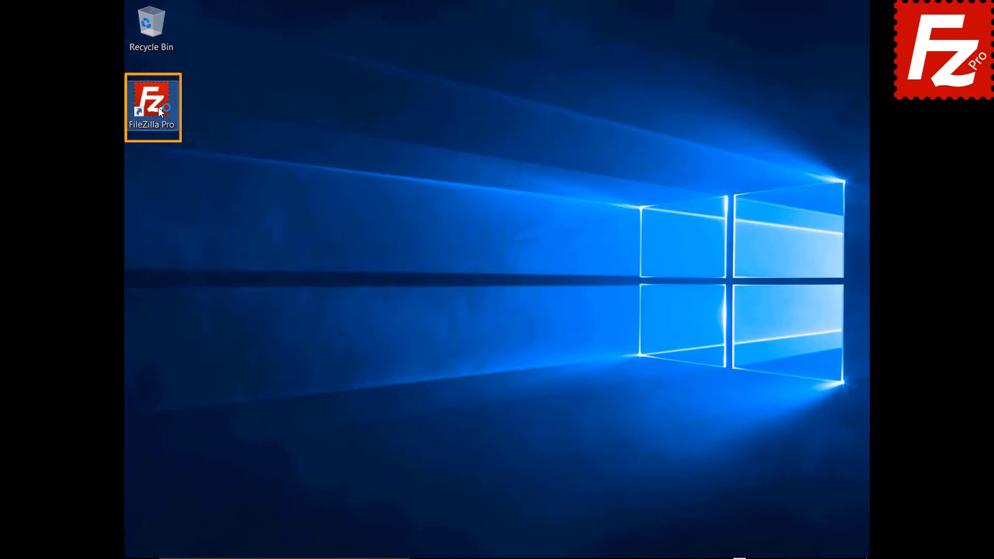
- Launch FileZilla Pro and add an S3 provider named Wasabi
{"action": "double_click", "coordinate": [157, 107]}
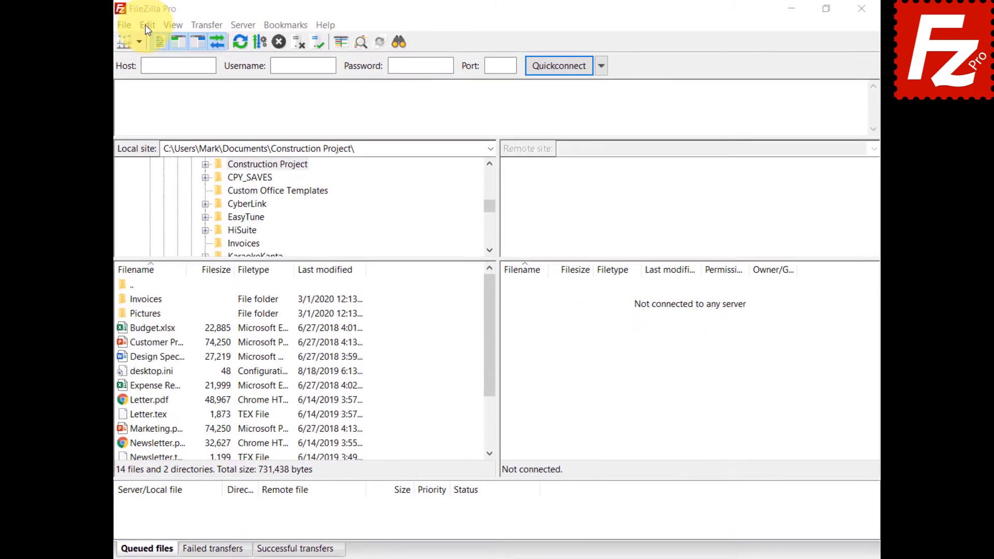
{"action": "left_click", "coordinate": [145, 25]}
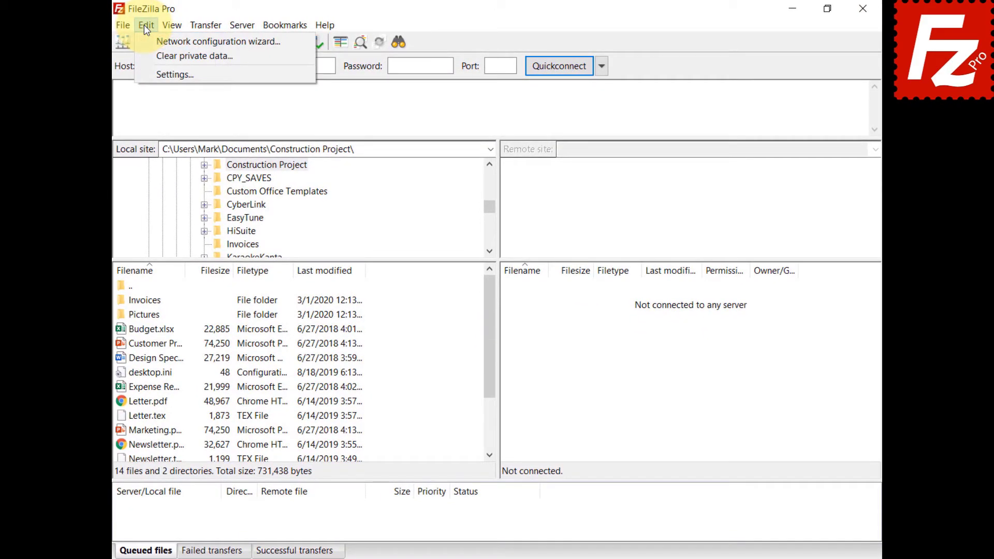
{"action": "left_click", "coordinate": [146, 72]}
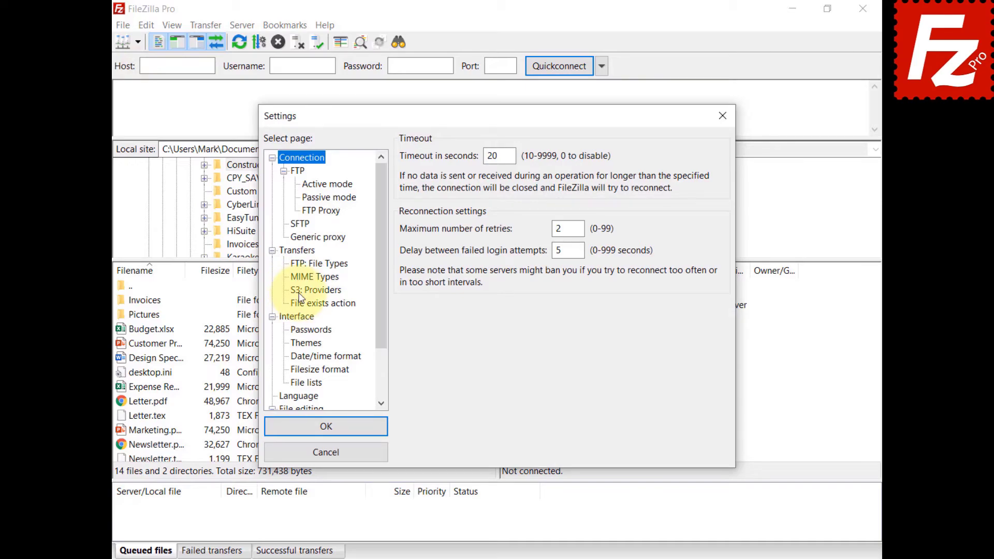
{"action": "left_click", "coordinate": [301, 291]}
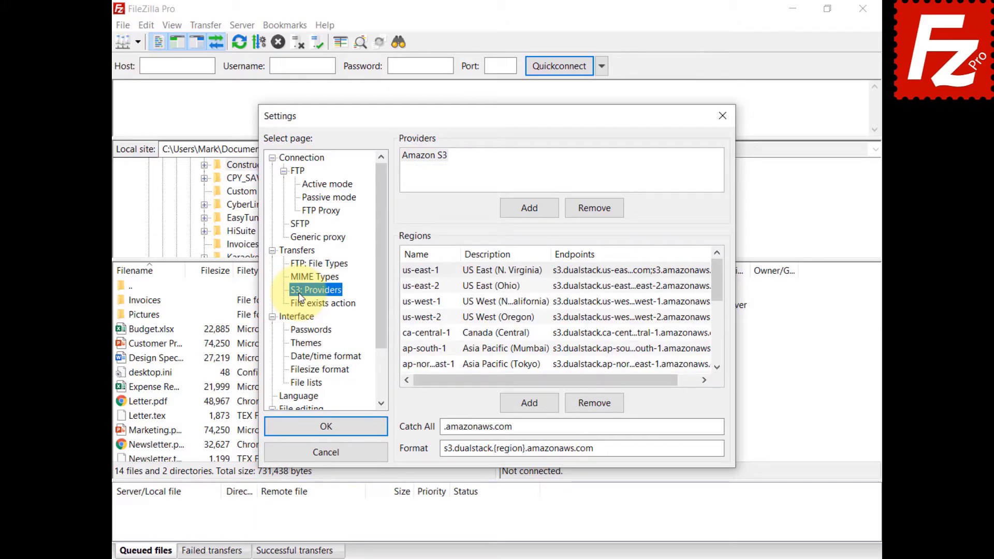
{"action": "left_click", "coordinate": [530, 209]}
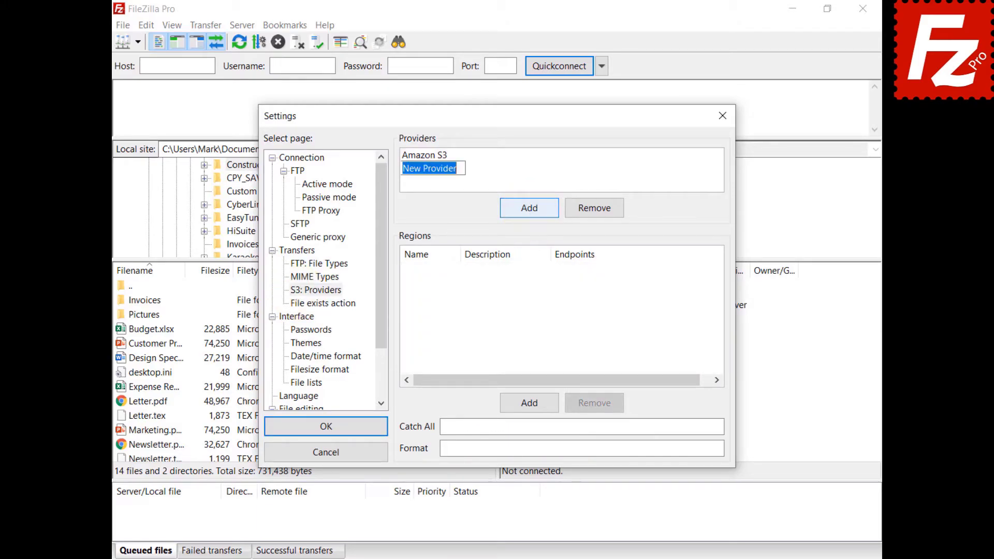
{"action": "type", "text": "Wasabi"}
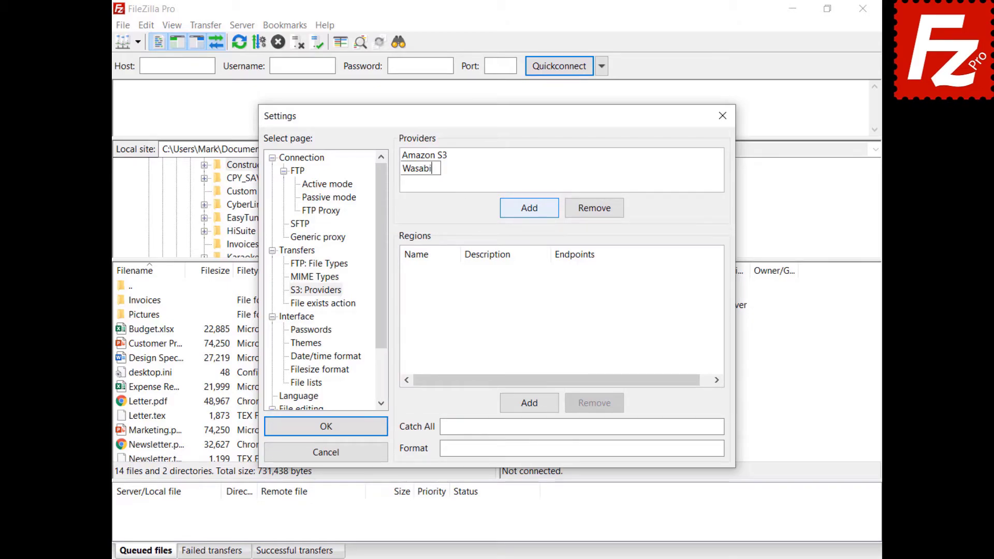
- Add region us-east-1 with description US East 1 and endpoint s3.wasabisys.com
{"action": "left_click", "coordinate": [530, 406]}
{"action": "type", "text": "us-east-1"}
{"action": "key", "text": "Return"}
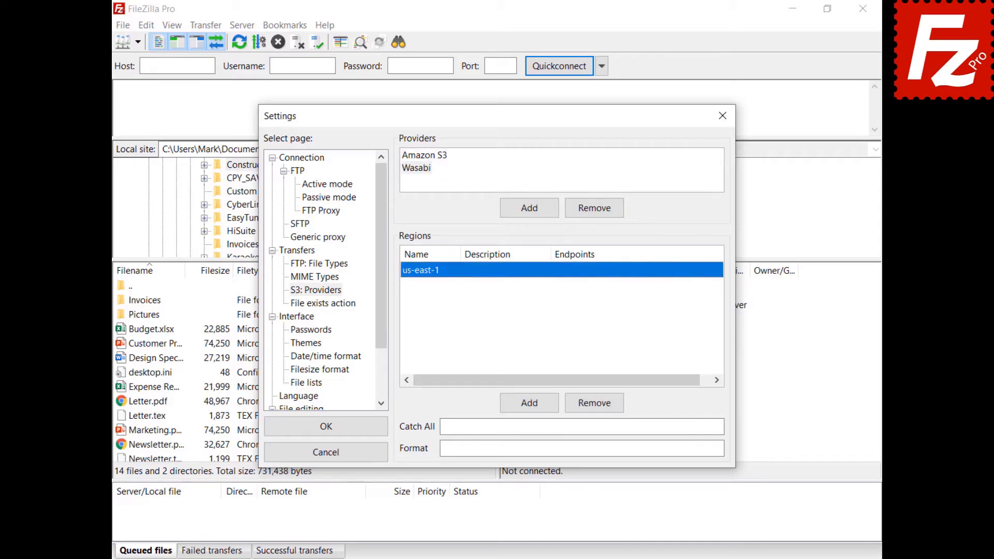
{"action": "left_click", "coordinate": [492, 270]}
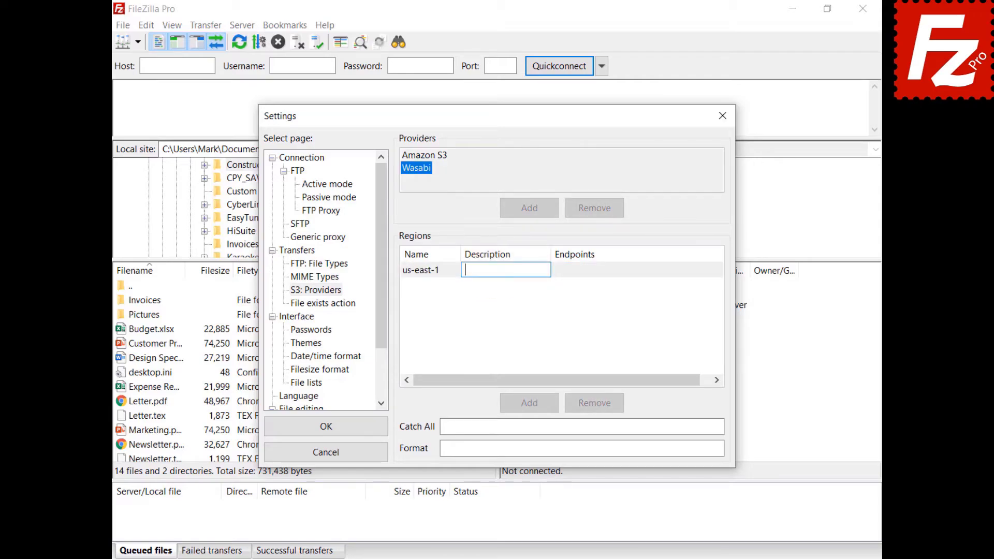
{"action": "type", "text": "US East 1"}
{"action": "key", "text": "Return"}
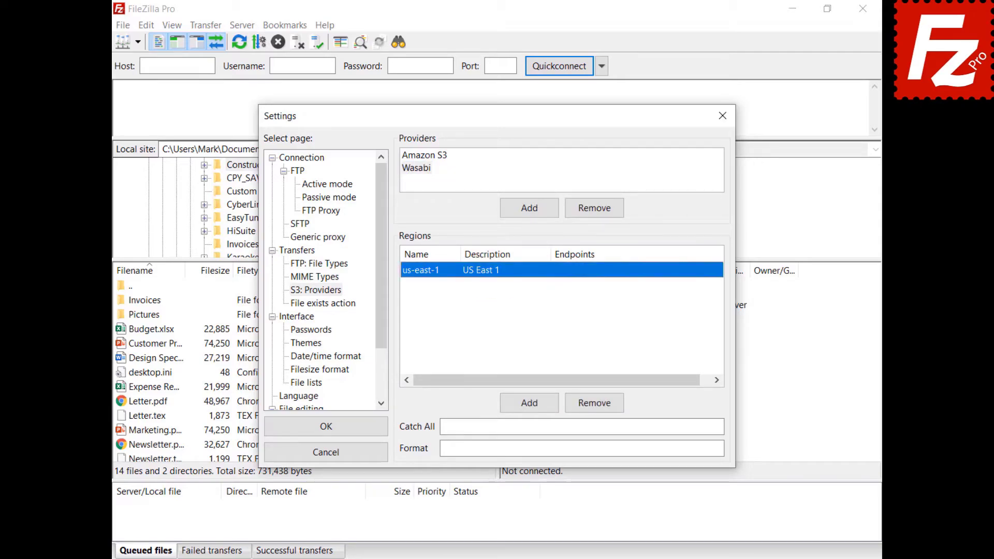
{"action": "left_click", "coordinate": [573, 272]}
{"action": "type", "text": "s3.wasabisys.com"}
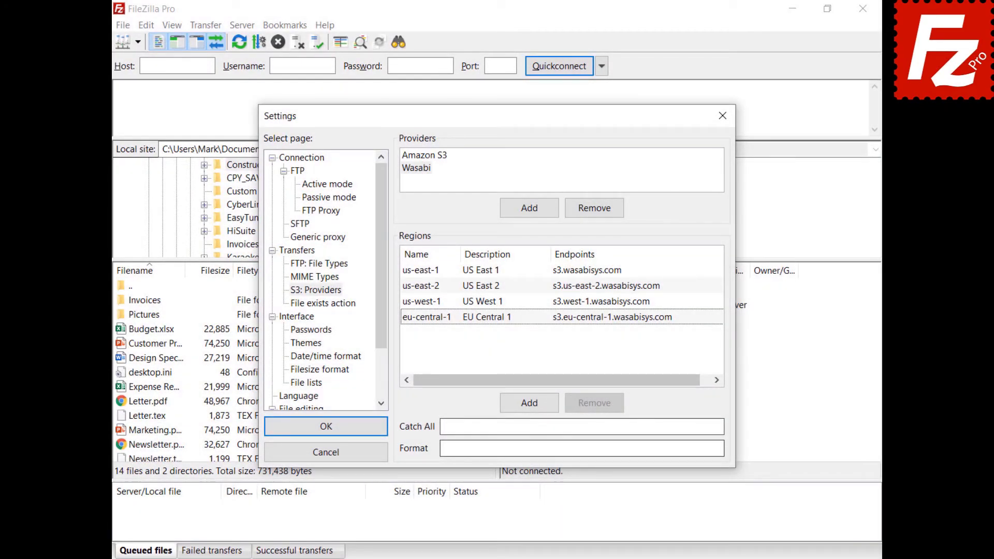
- Set Wasabi's catch-all to .wasabisys.com and format to {bucket}.s3.{region}.wasabisys.com
{"action": "left_click", "coordinate": [580, 426]}
{"action": "type", "text": ".wasabisys.com"}
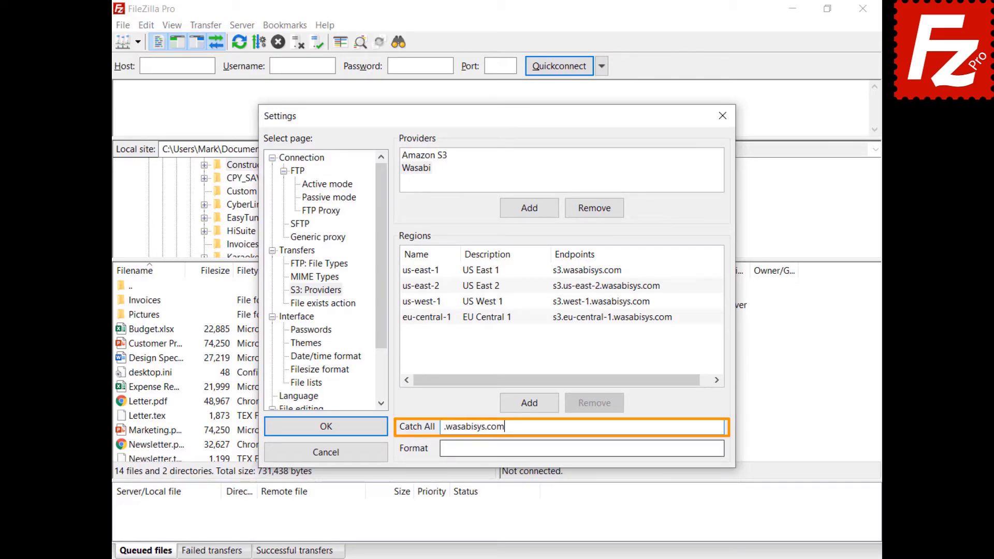
{"action": "key", "text": "Tab"}
{"action": "type", "text": "{bucket}.s3.{region}.wasabisys.com"}
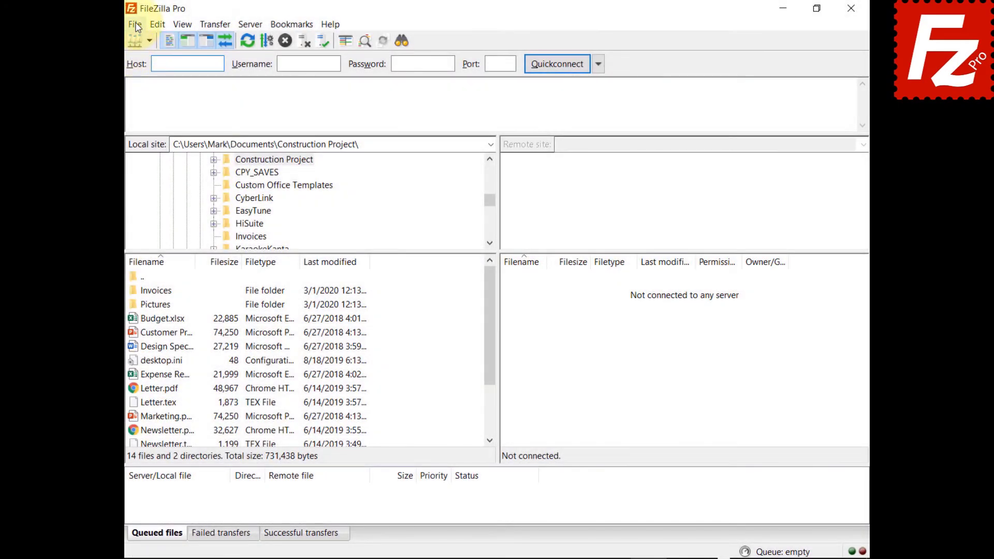
- Create a new site named 'Wabsite' using the S3 protocol
{"action": "left_click", "coordinate": [136, 24]}
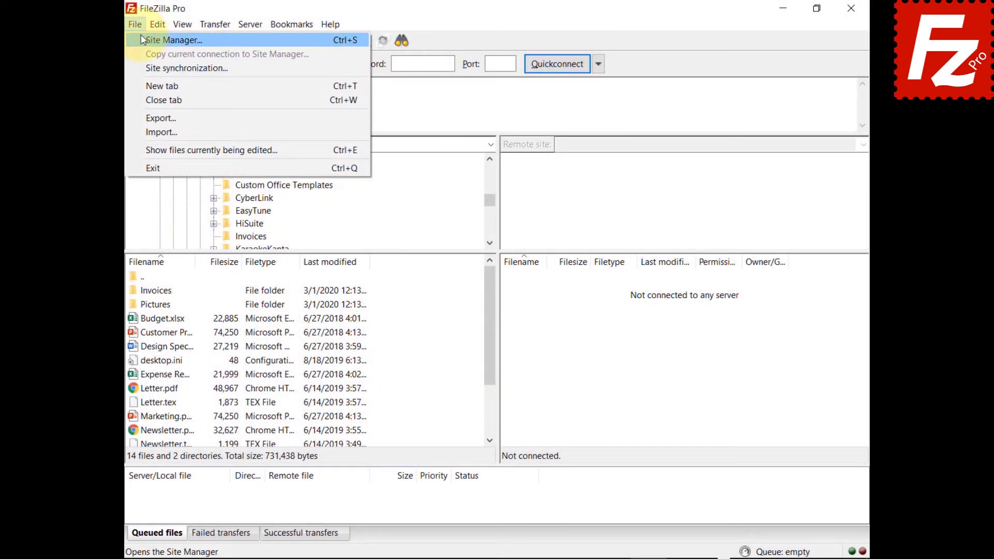
{"action": "left_click", "coordinate": [149, 38]}
{"action": "left_click", "coordinate": [321, 361]}
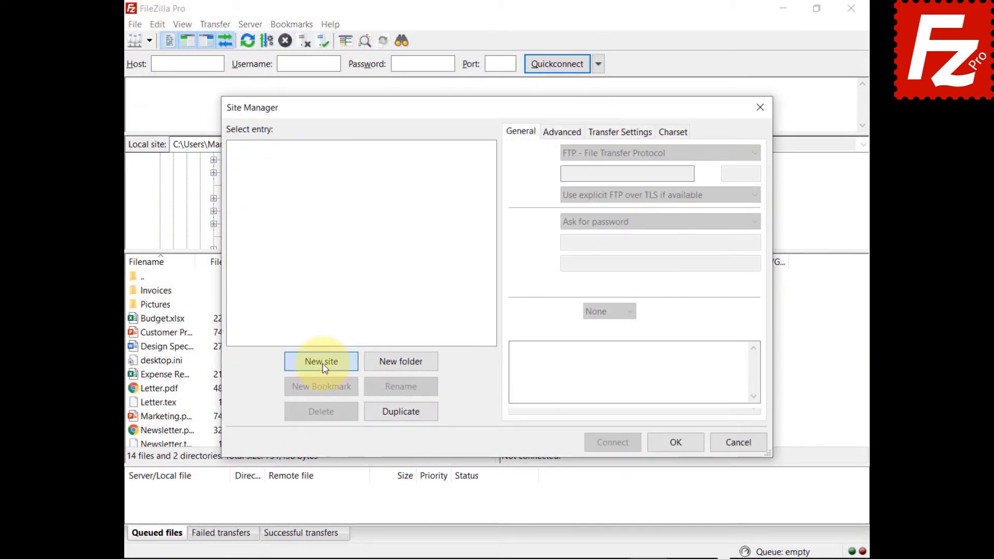
{"action": "type", "text": "Wabsite"}
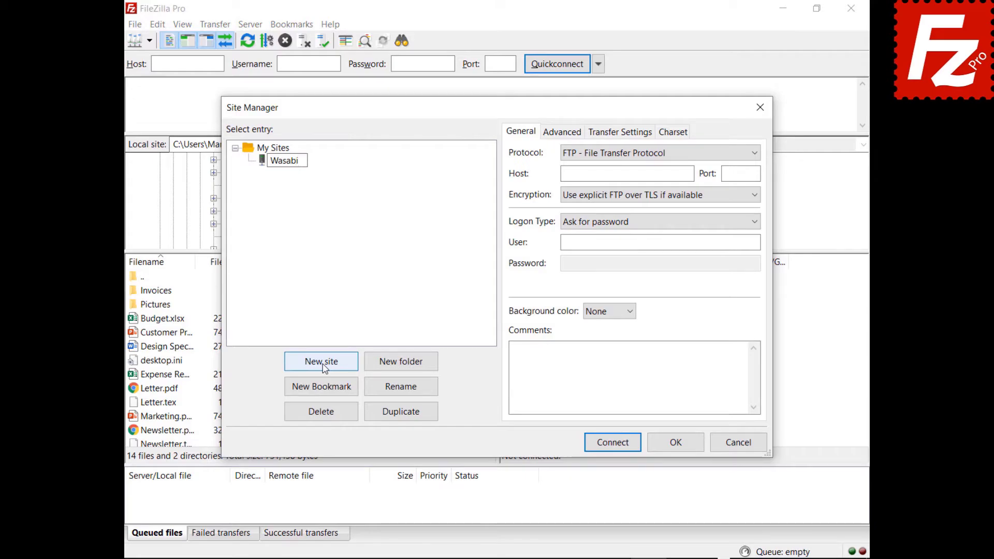
{"action": "left_click", "coordinate": [639, 152]}
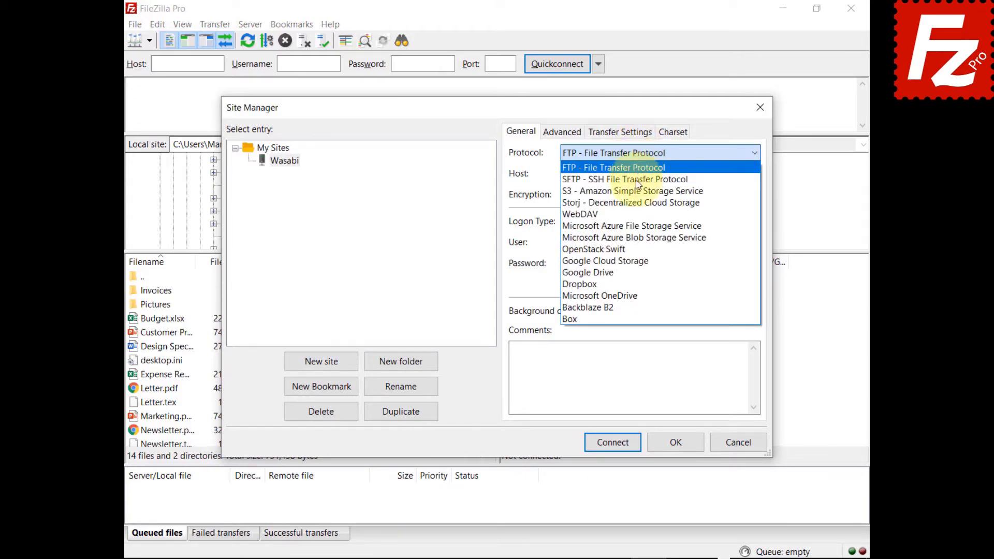
{"action": "left_click", "coordinate": [611, 189]}
- Set host s3.wasabisys.com and enter the access key ID and secret access key
{"action": "key", "text": "Tab"}
{"action": "type", "text": "s3.wasabisys.com"}
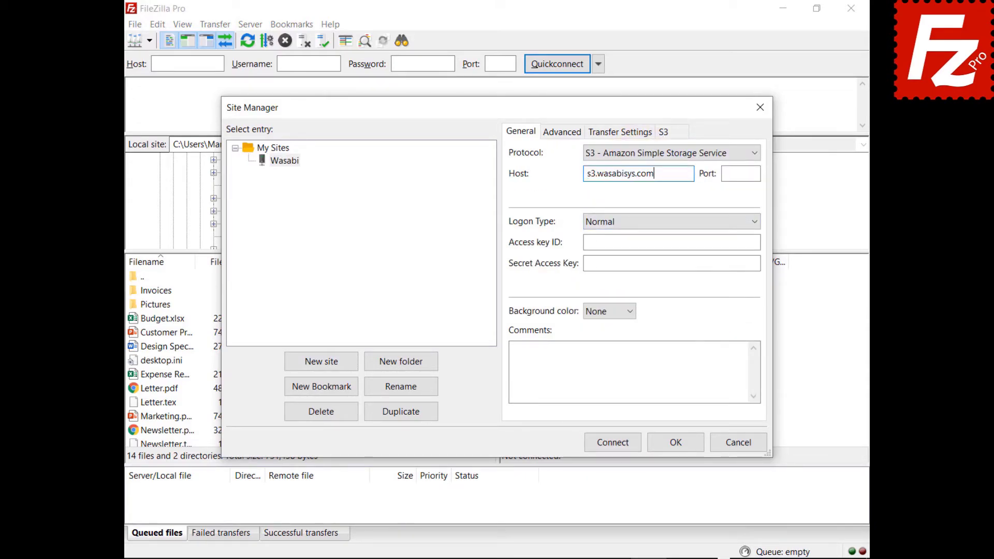
{"action": "left_click", "coordinate": [671, 242]}
{"action": "key", "text": "ctrl+v"}
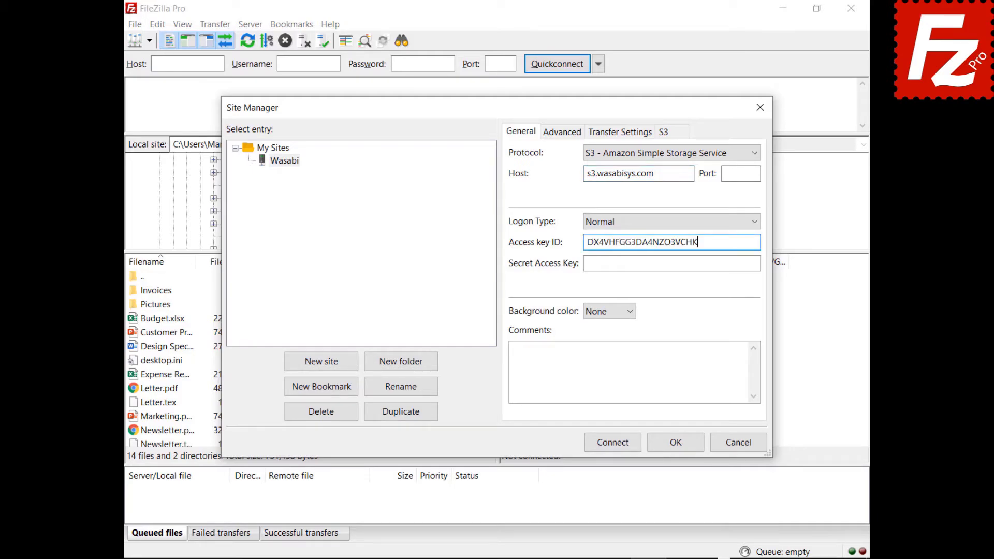
{"action": "left_click", "coordinate": [758, 263]}
{"action": "key", "text": "ctrl+v"}
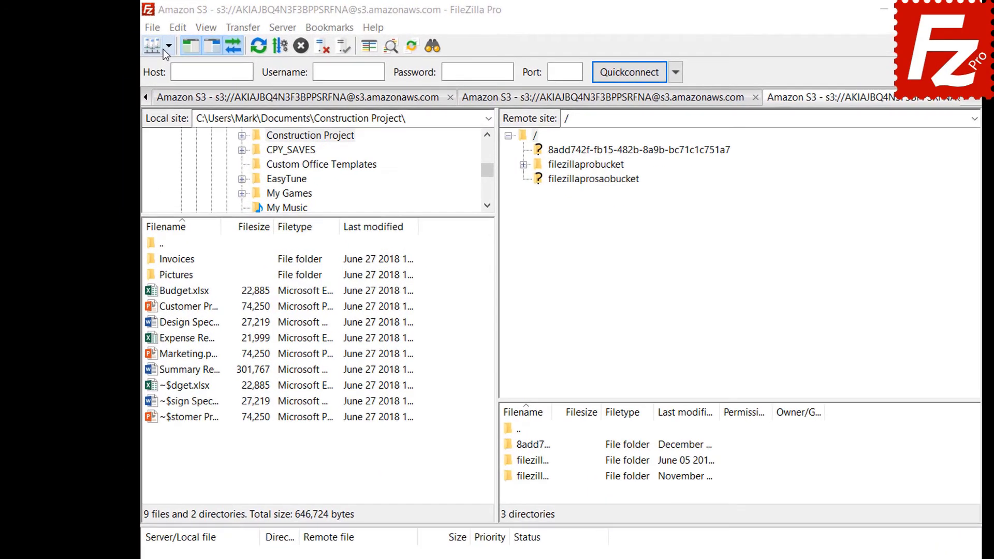
- Connect to the saved Amazon S3 site and open filezillaprobucket's lifecycle policies
{"action": "left_click", "coordinate": [170, 46]}
{"action": "left_click", "coordinate": [164, 71]}
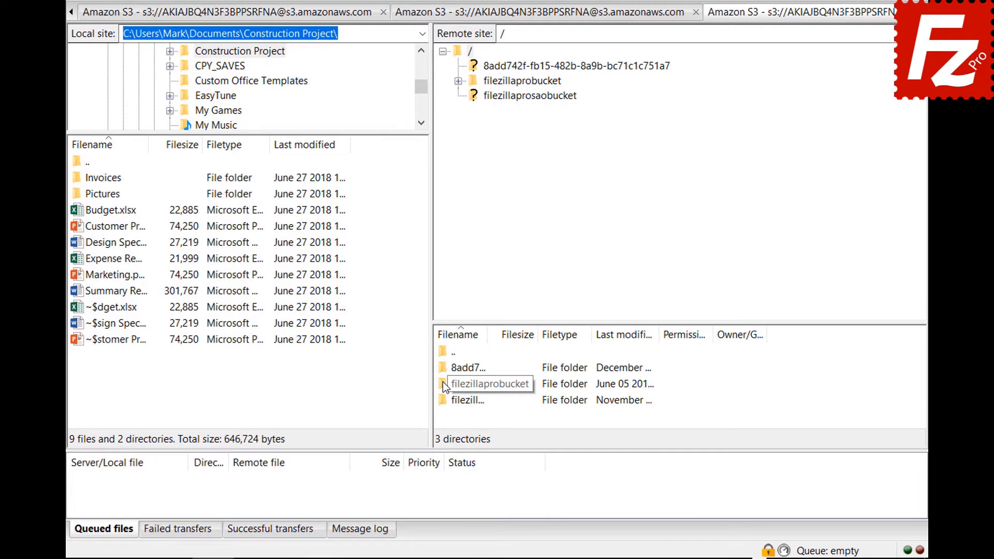
{"action": "right_click", "coordinate": [443, 383]}
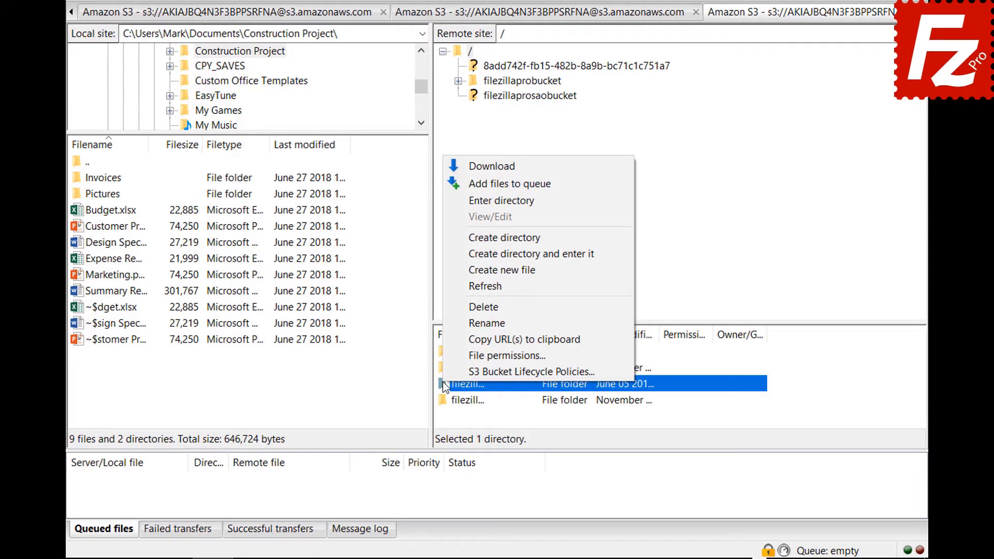
{"action": "left_click", "coordinate": [445, 370]}
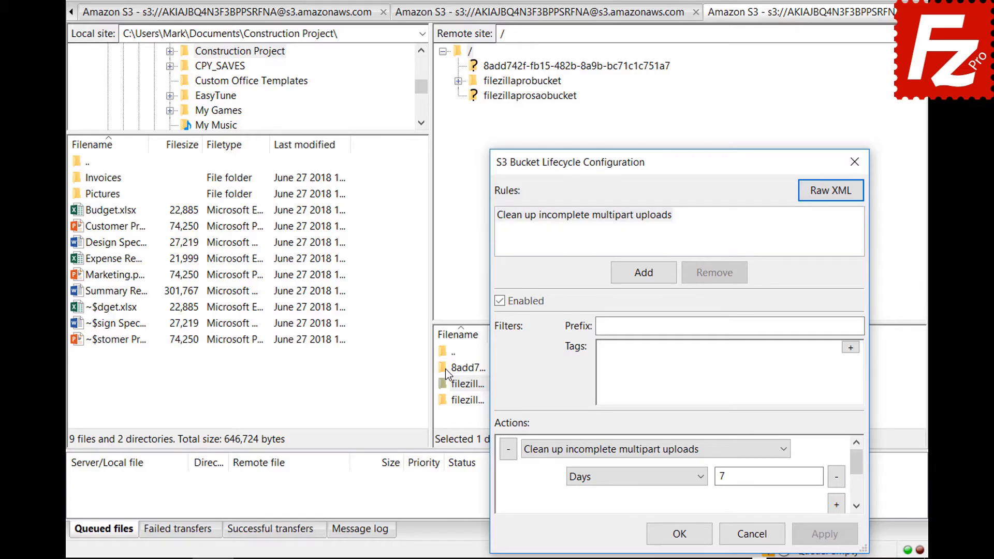
- Create the enabled rule 'Archive old site images' with prefix images/ and tag location = site
{"action": "left_click", "coordinate": [643, 272]}
{"action": "type", "text": "Archive old site images"}
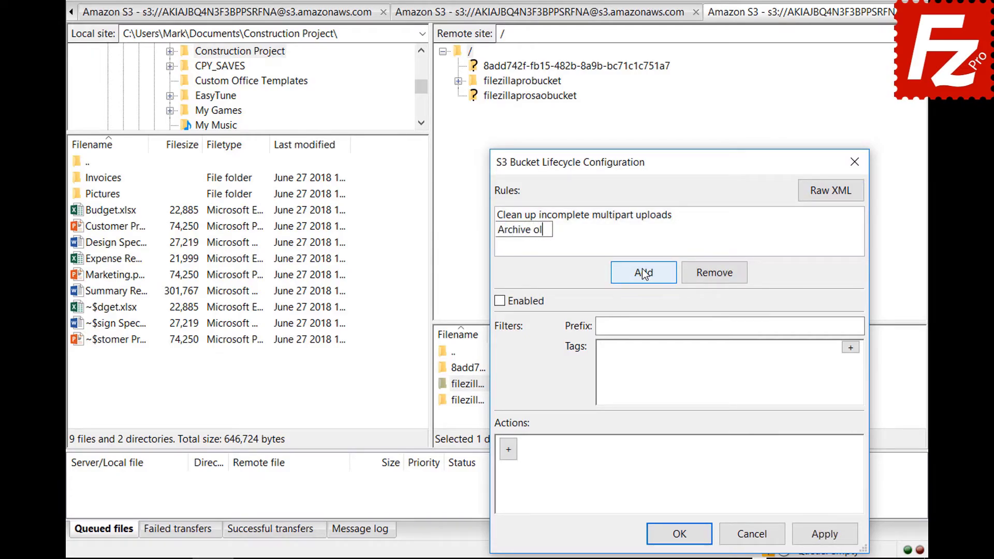
{"action": "left_click", "coordinate": [500, 302]}
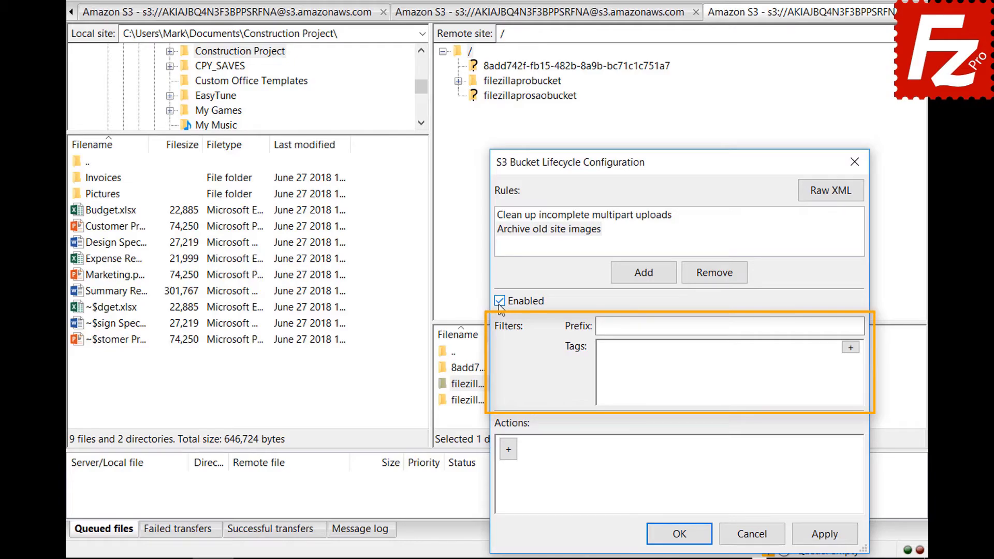
{"action": "left_click", "coordinate": [761, 326]}
{"action": "type", "text": "images/"}
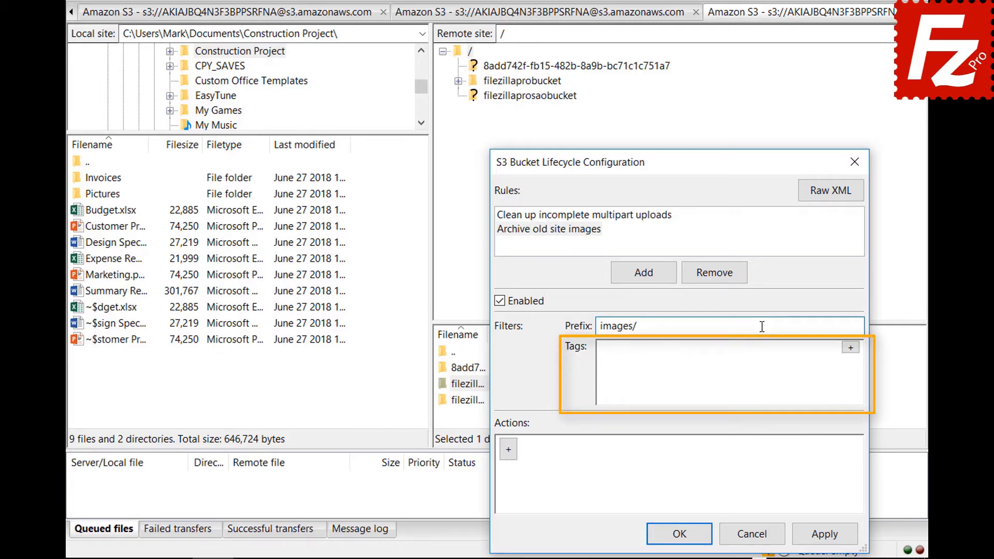
{"action": "left_click", "coordinate": [850, 347]}
{"action": "type", "text": "location"}
{"action": "left_click", "coordinate": [831, 353]}
{"action": "type", "text": "site"}
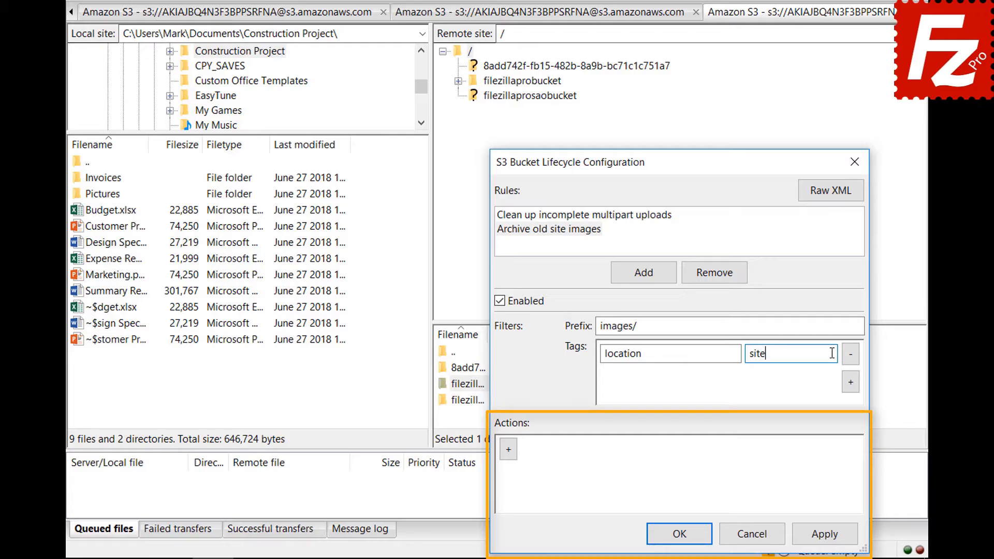
- Add a Transition action to the rule with a Days condition of 30
{"action": "left_click", "coordinate": [509, 454]}
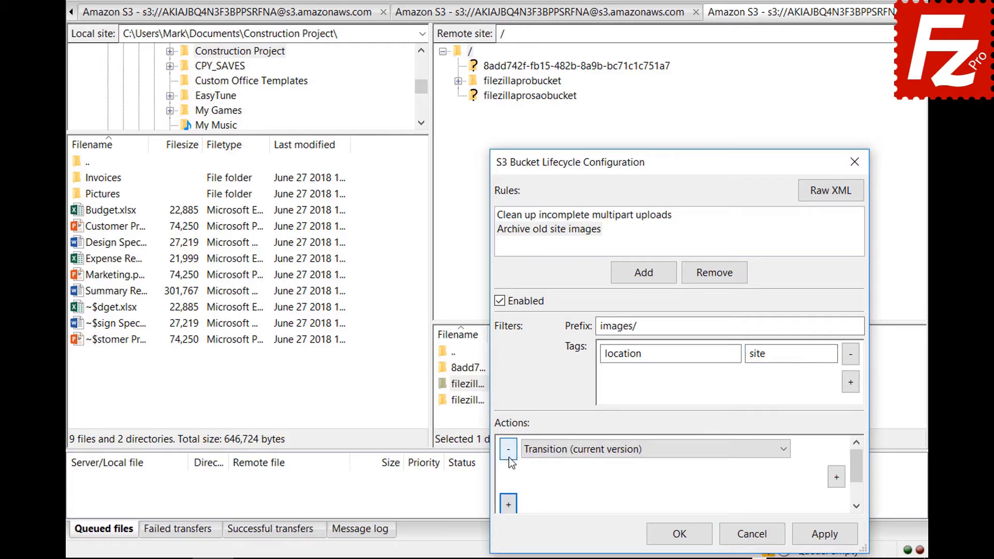
{"action": "left_click", "coordinate": [784, 453]}
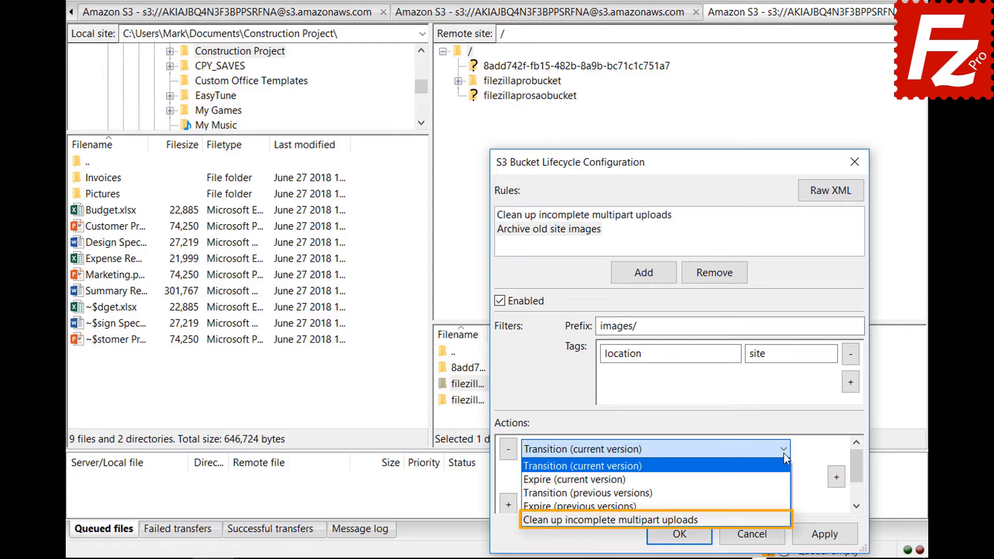
{"action": "left_click", "coordinate": [784, 454]}
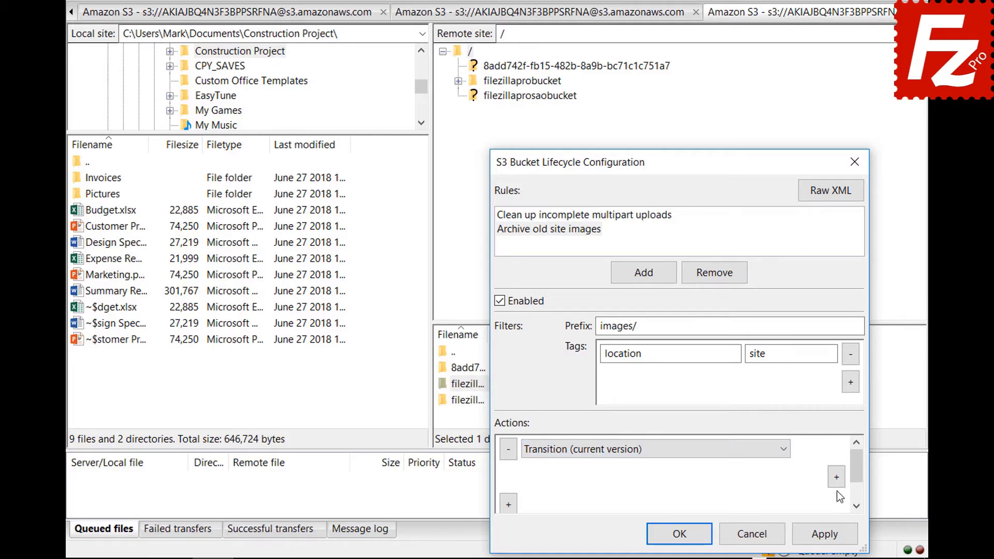
{"action": "left_click", "coordinate": [836, 476]}
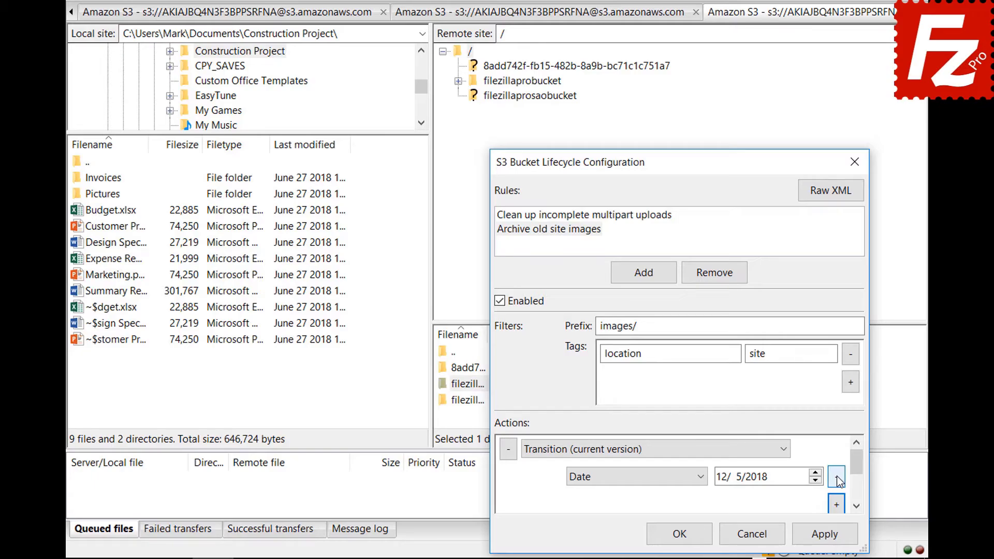
{"action": "left_click", "coordinate": [702, 478]}
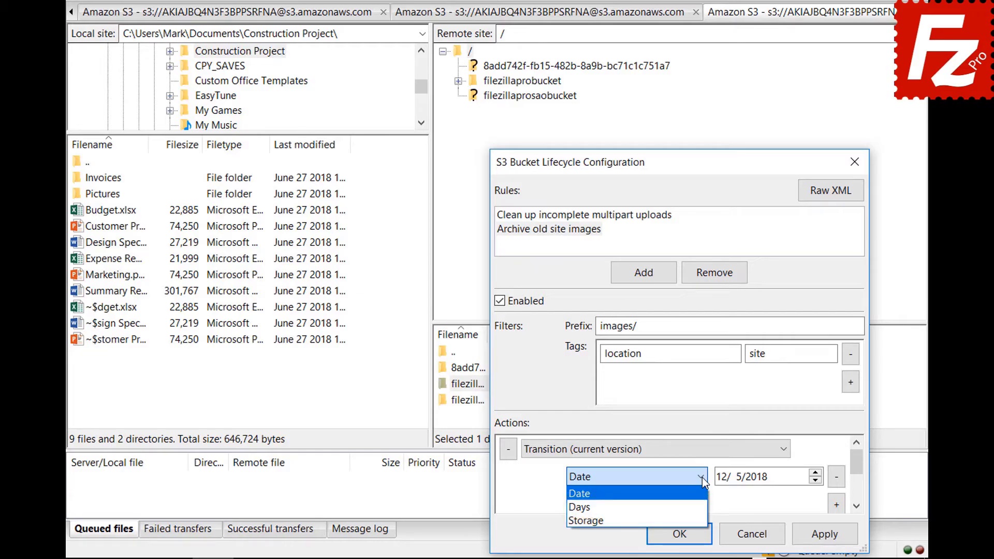
{"action": "left_click", "coordinate": [702, 506]}
- Set the transition's storage class to Glacier and save the lifecycle configuration
{"action": "left_click", "coordinate": [837, 505]}
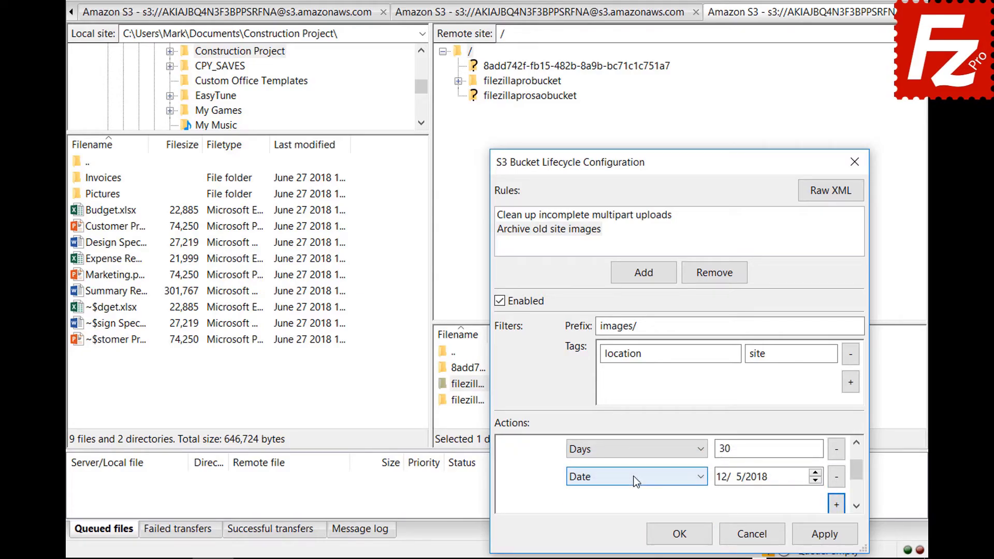
{"action": "left_click", "coordinate": [633, 476]}
{"action": "left_click", "coordinate": [634, 516]}
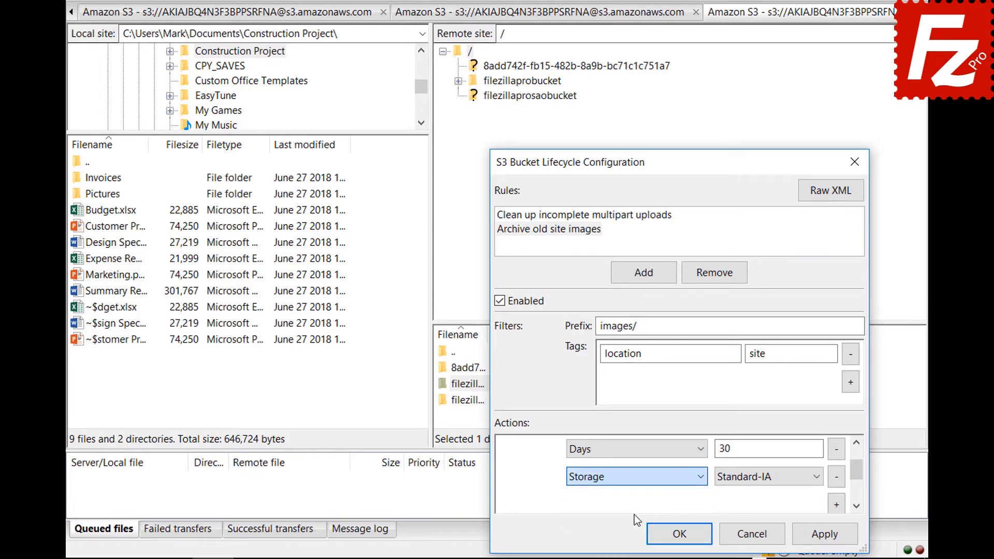
{"action": "left_click", "coordinate": [747, 481]}
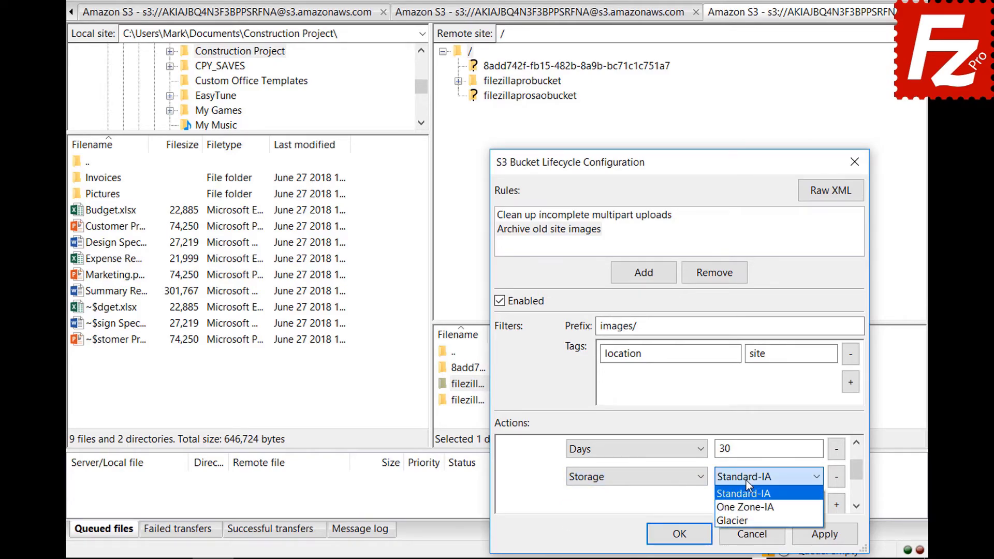
{"action": "left_click", "coordinate": [746, 516]}
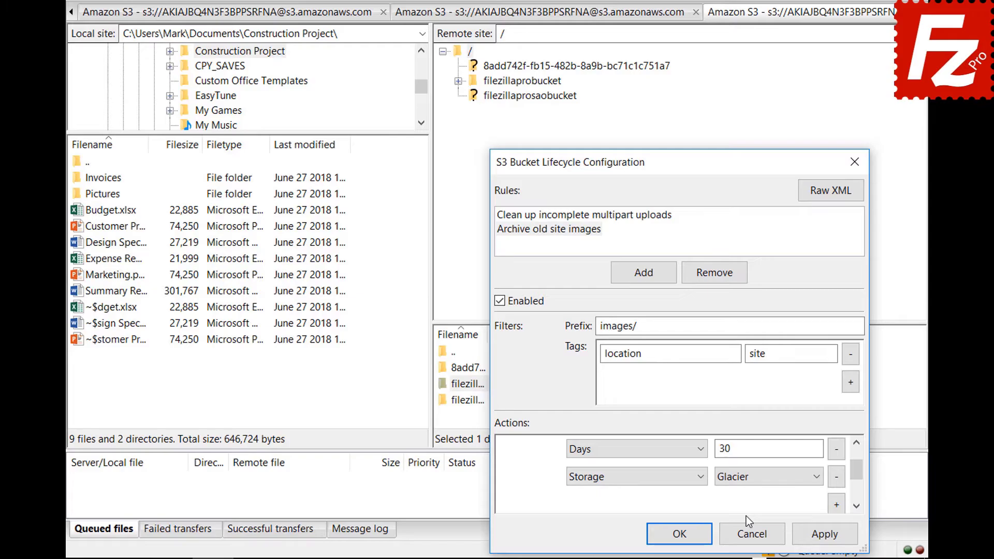
{"action": "left_click", "coordinate": [663, 532]}
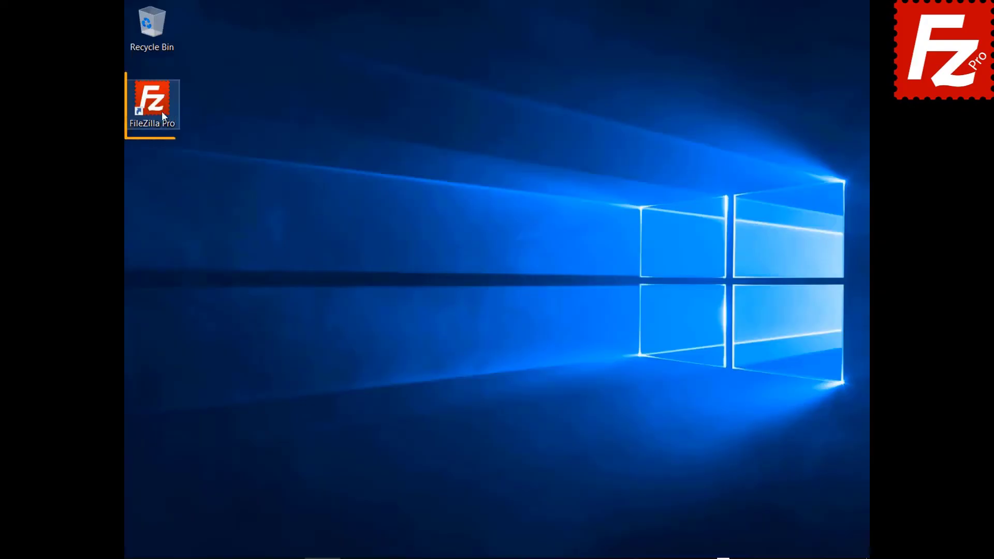
- Create a site 'Azure File Connection' using the Microsoft Azure File Storage Service protocol
{"action": "double_click", "coordinate": [160, 110]}
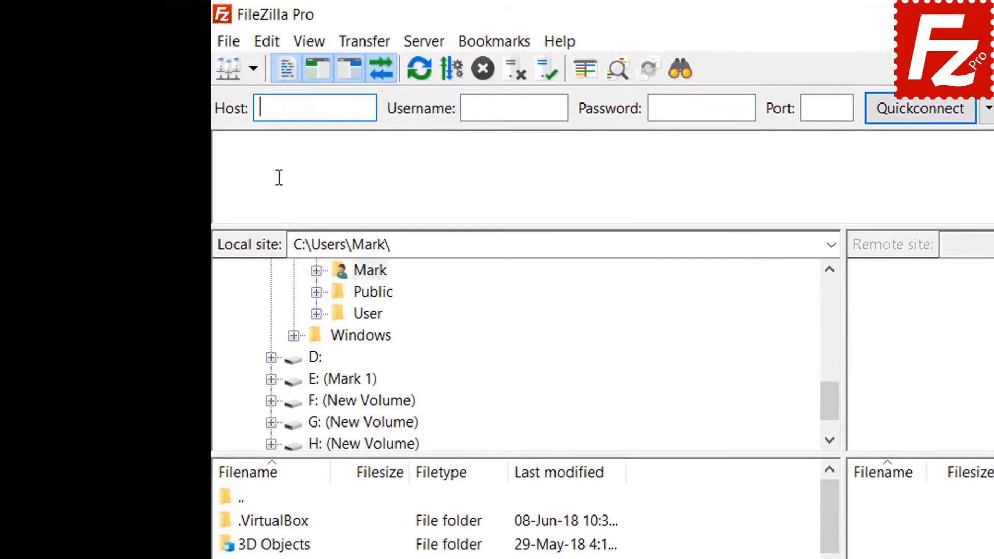
{"action": "left_click", "coordinate": [232, 46]}
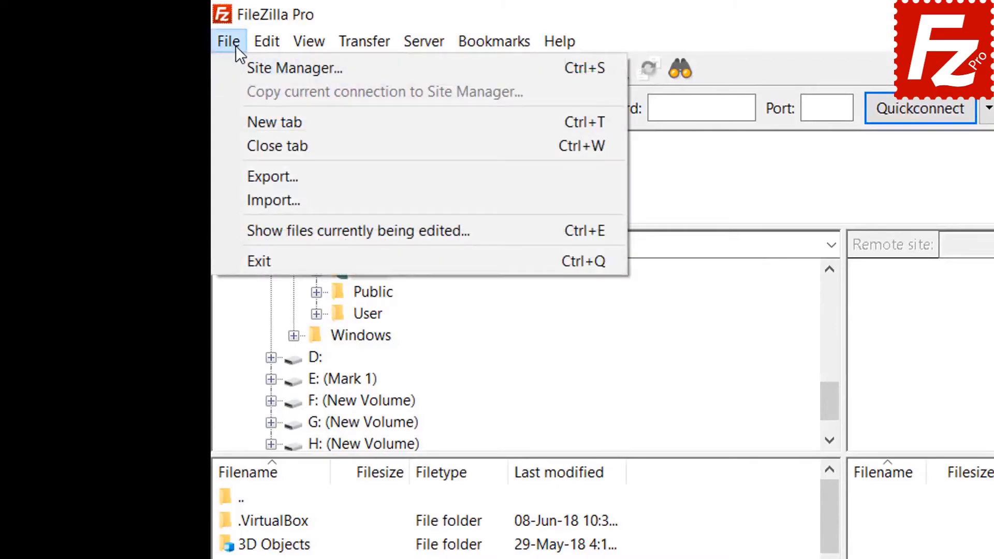
{"action": "left_click", "coordinate": [249, 68]}
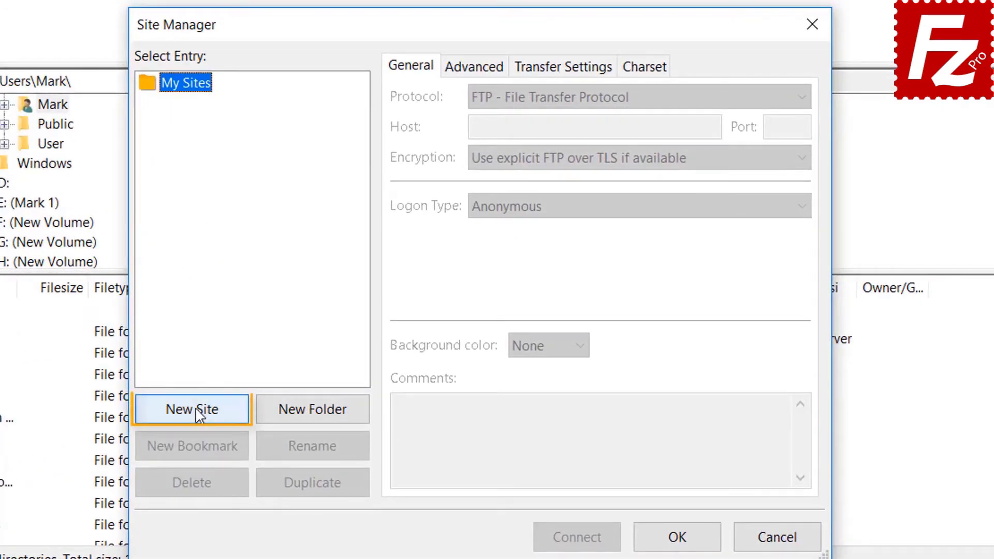
{"action": "left_click", "coordinate": [198, 411]}
{"action": "type", "text": "Azure File Connection"}
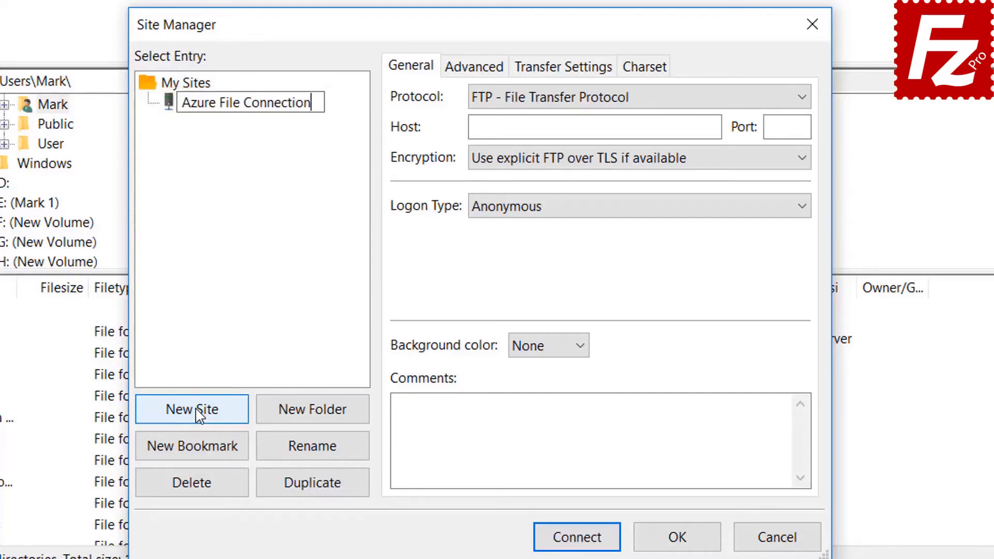
{"action": "key", "text": "Return"}
{"action": "left_click", "coordinate": [633, 99]}
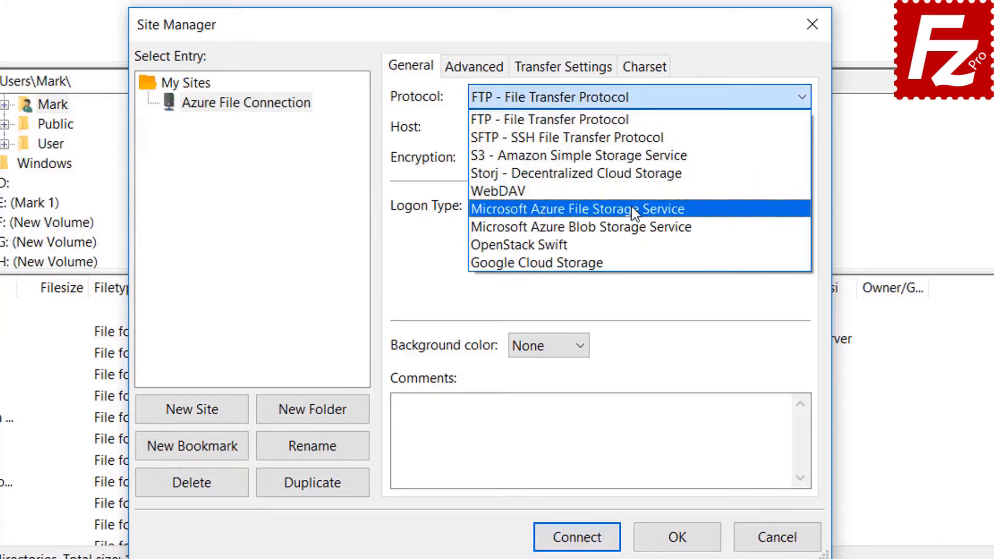
{"action": "left_click", "coordinate": [632, 209]}
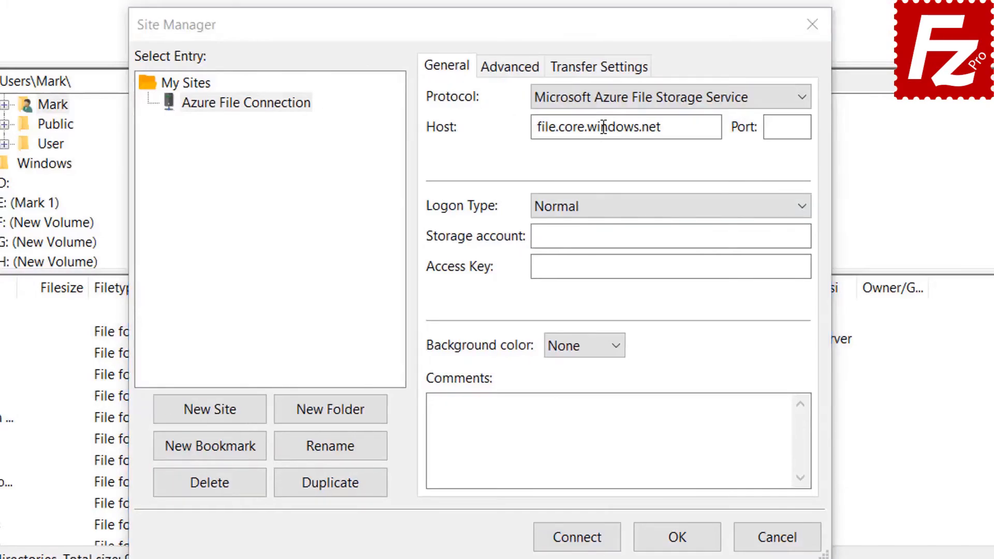
- Enter the storage account name and pasted access key, connect, and always trust the certificate
{"action": "left_click", "coordinate": [610, 103]}
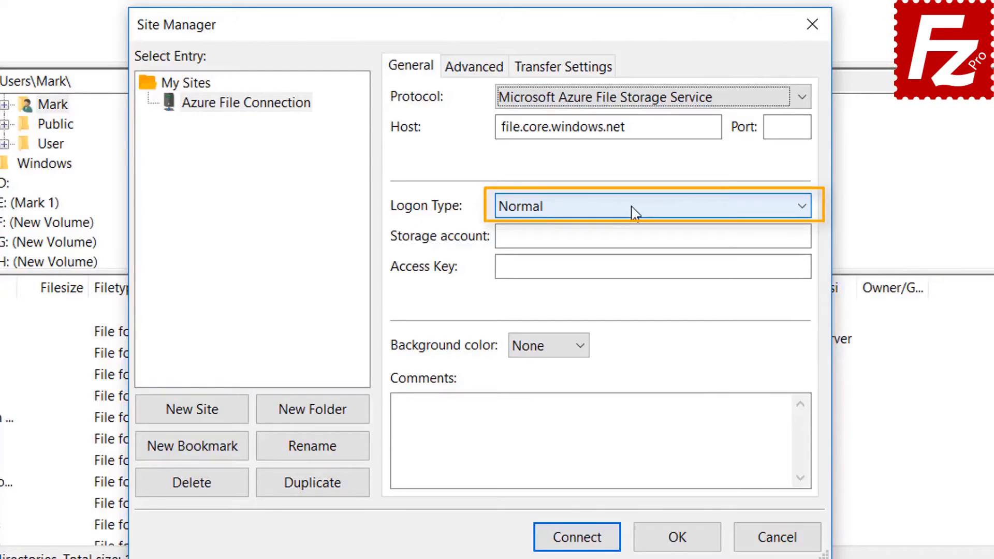
{"action": "left_click", "coordinate": [619, 236]}
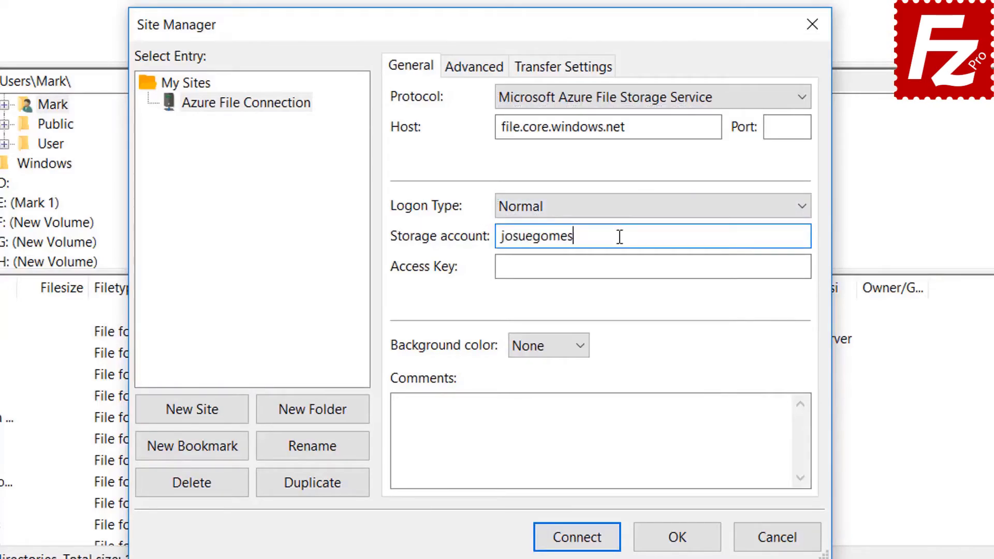
{"action": "left_click", "coordinate": [546, 269]}
{"action": "key", "text": "ctrl+v"}
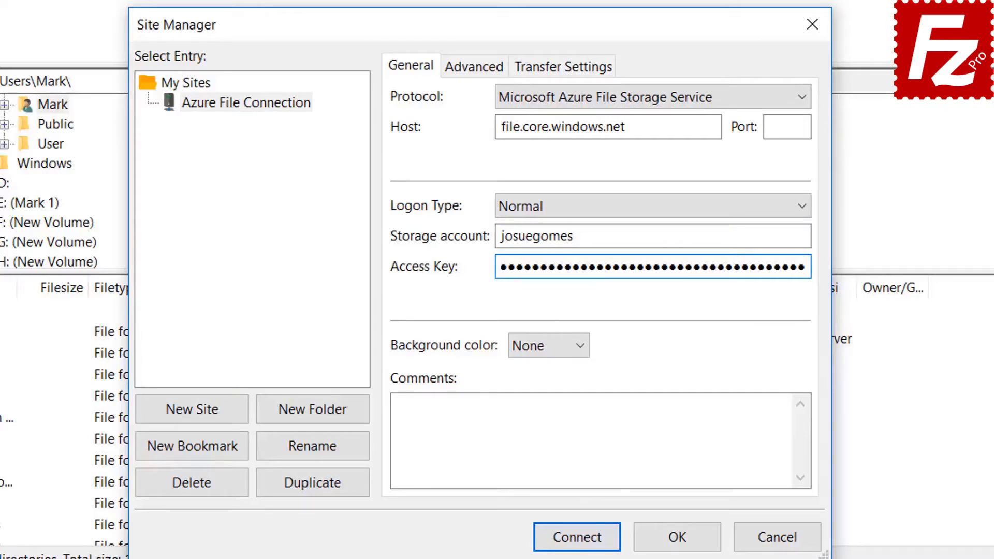
{"action": "left_click", "coordinate": [577, 537]}
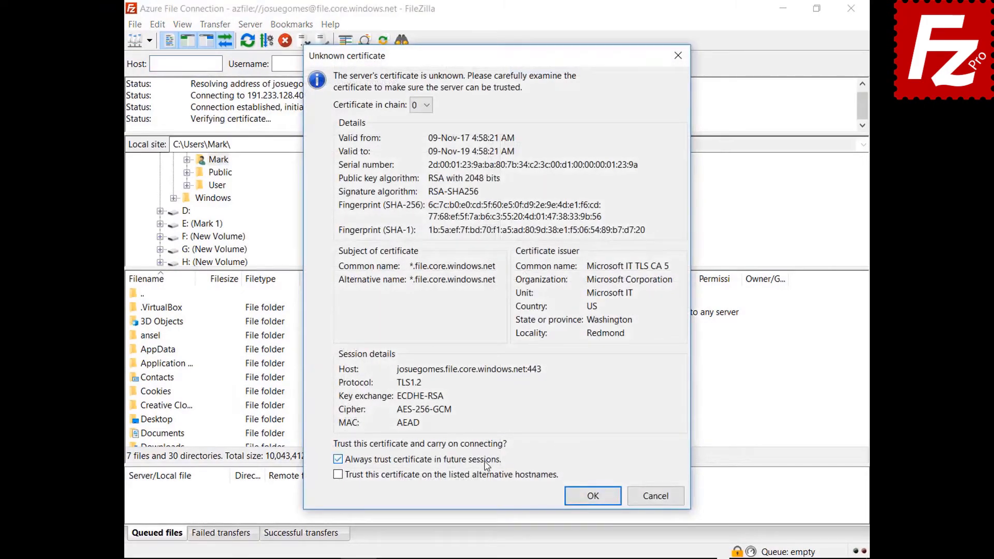
{"action": "left_click", "coordinate": [585, 494]}
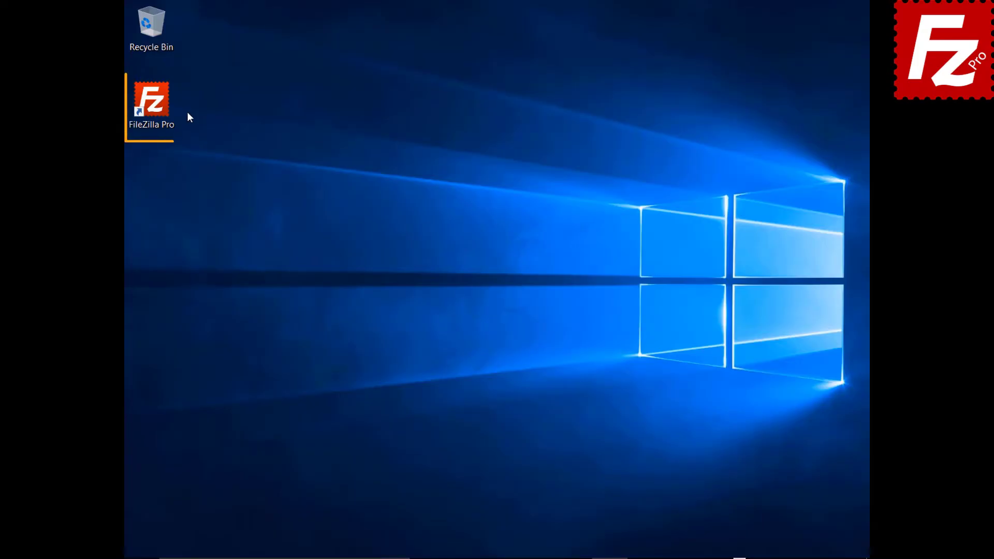
- Create a 'Google Drive' site with the Google Drive protocol and the account e-mail as user, then connect
{"action": "double_click", "coordinate": [158, 110]}
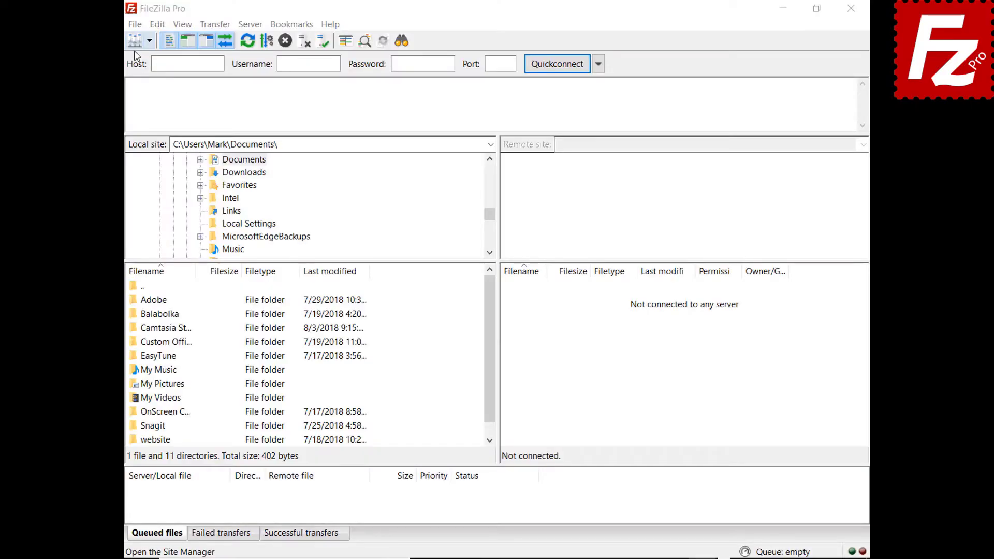
{"action": "left_click", "coordinate": [135, 24]}
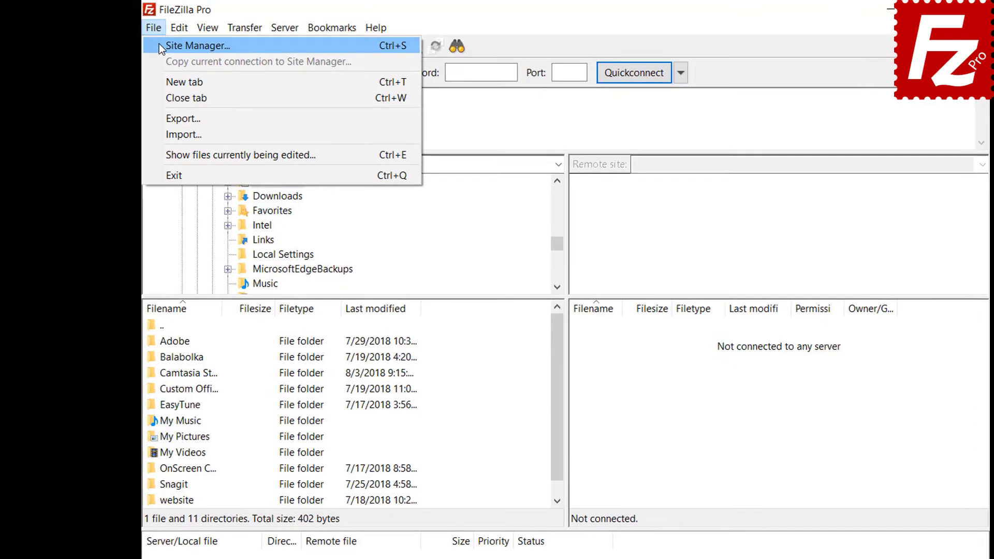
{"action": "left_click", "coordinate": [144, 40]}
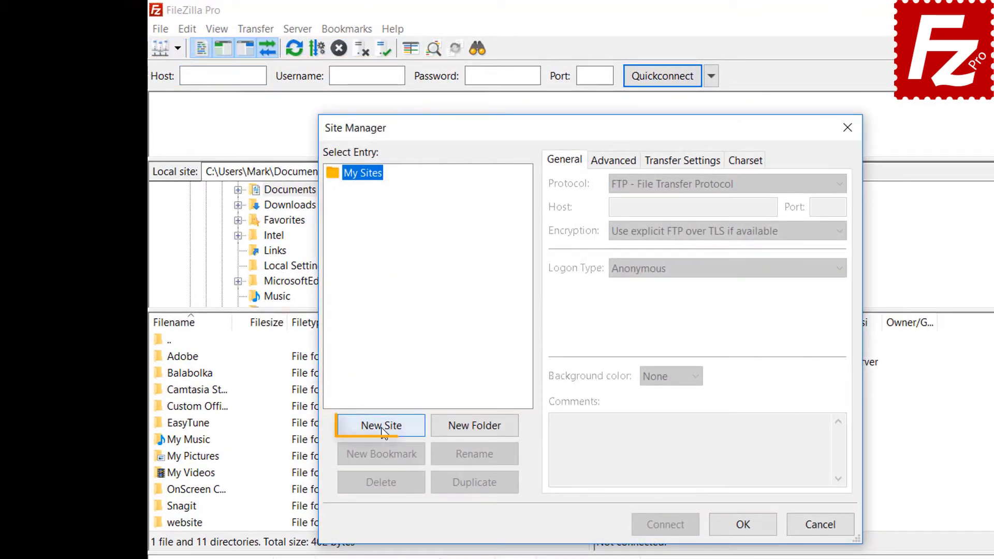
{"action": "left_click", "coordinate": [382, 425]}
{"action": "type", "text": "Google Drive"}
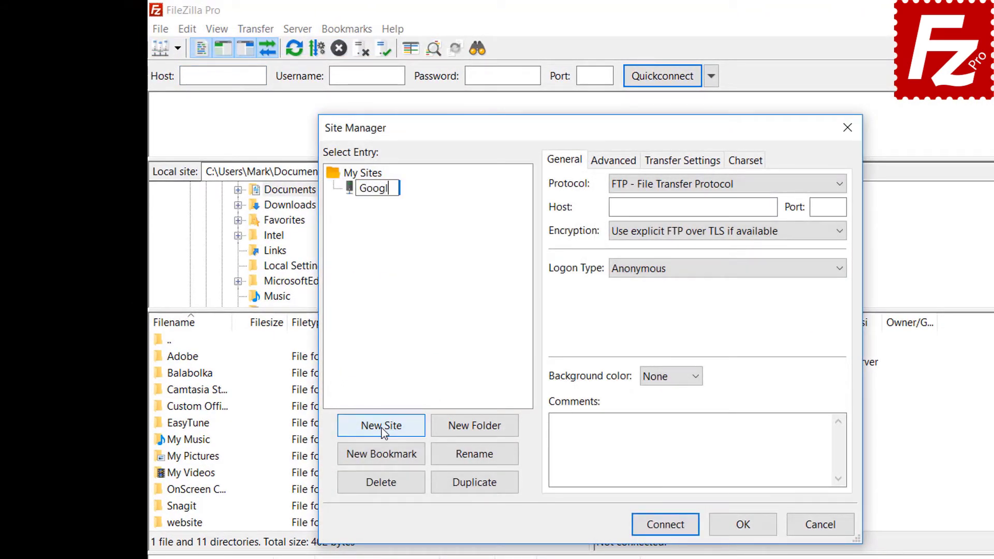
{"action": "left_click", "coordinate": [686, 189]}
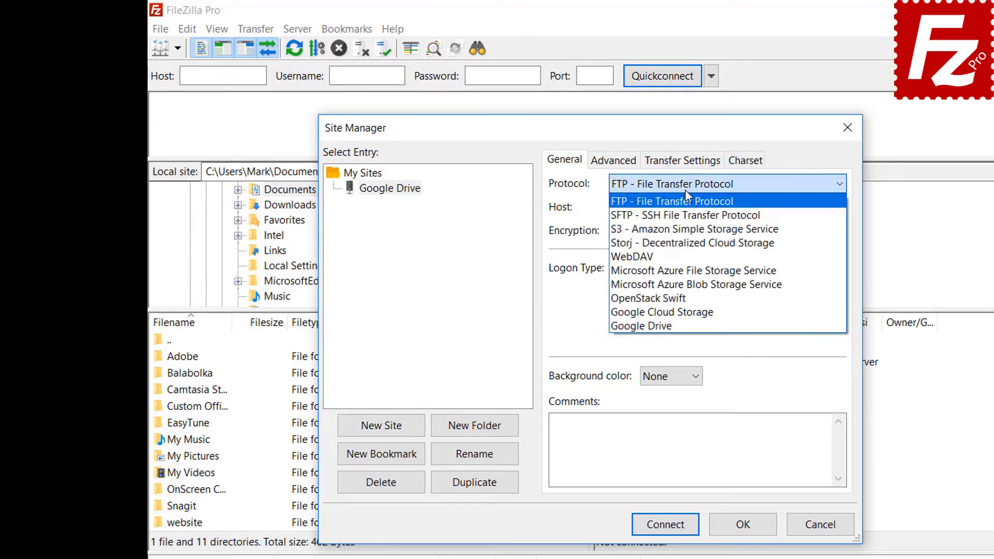
{"action": "left_click", "coordinate": [683, 325]}
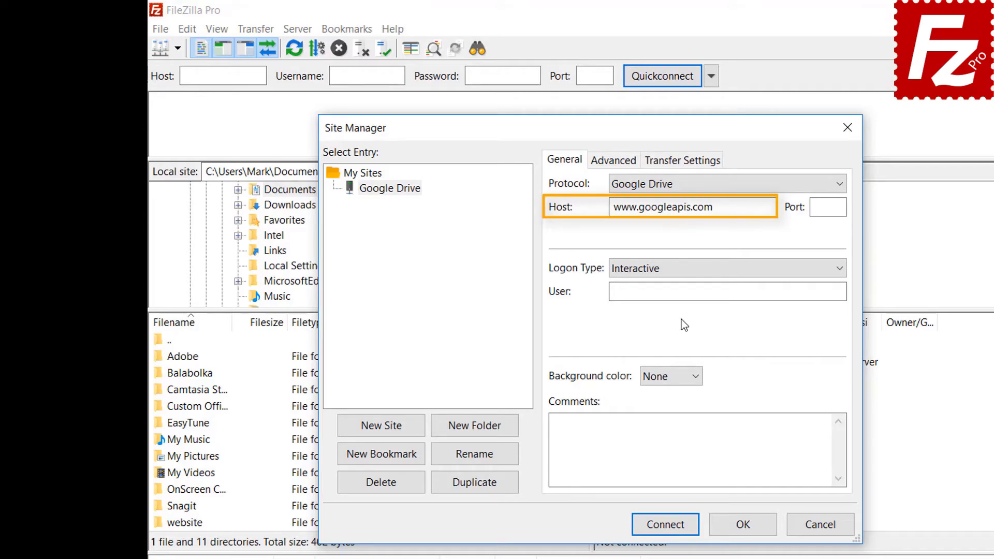
{"action": "left_click", "coordinate": [793, 292]}
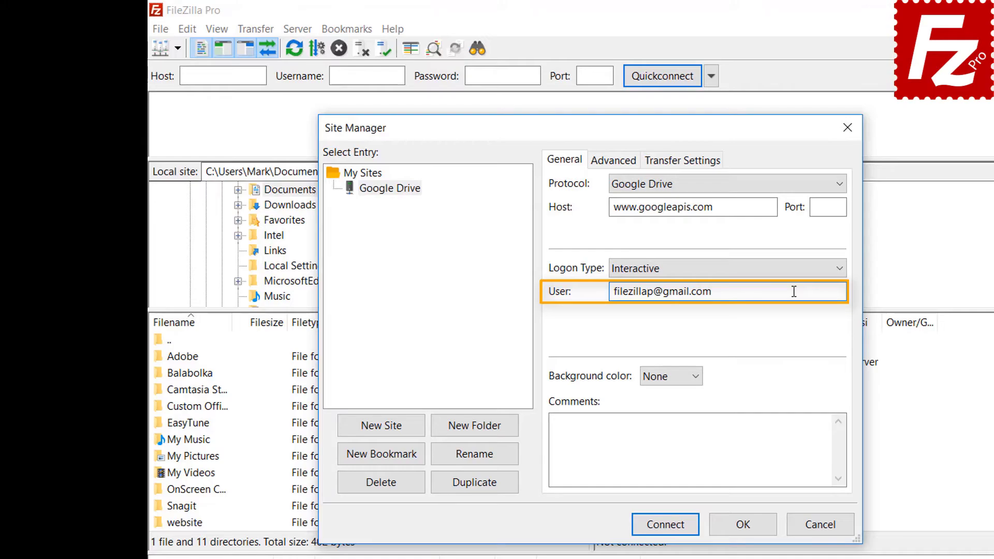
{"action": "left_click", "coordinate": [668, 527]}
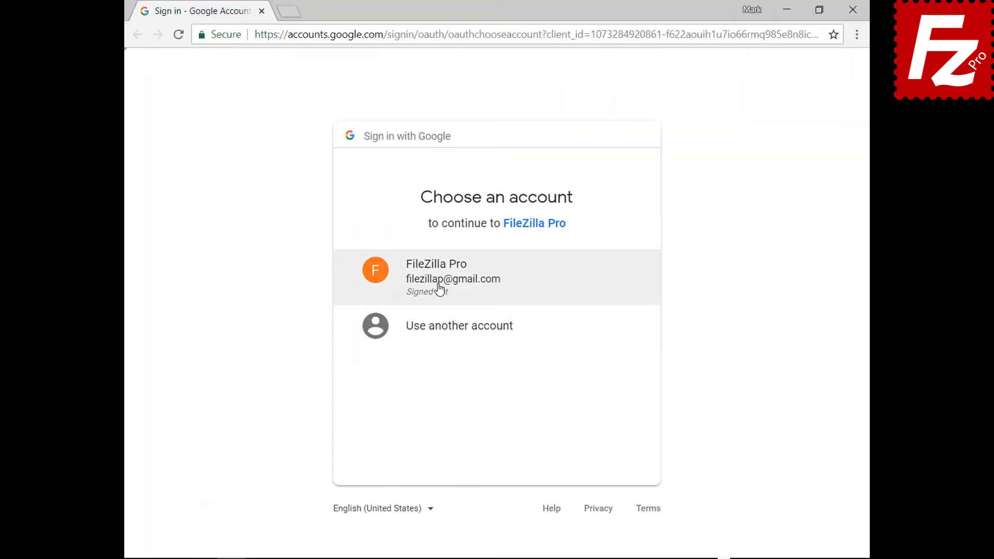
- Choose the Google account, enter its password, allow FileZilla Pro Drive access, and close the browser
{"action": "left_click", "coordinate": [439, 289]}
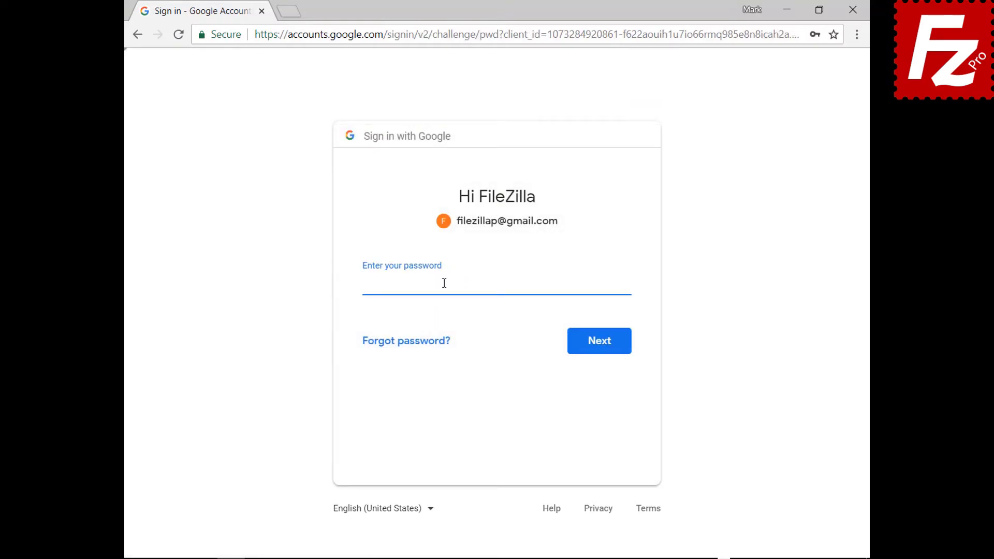
{"action": "key", "text": "ctrl+v"}
{"action": "left_click", "coordinate": [600, 350]}
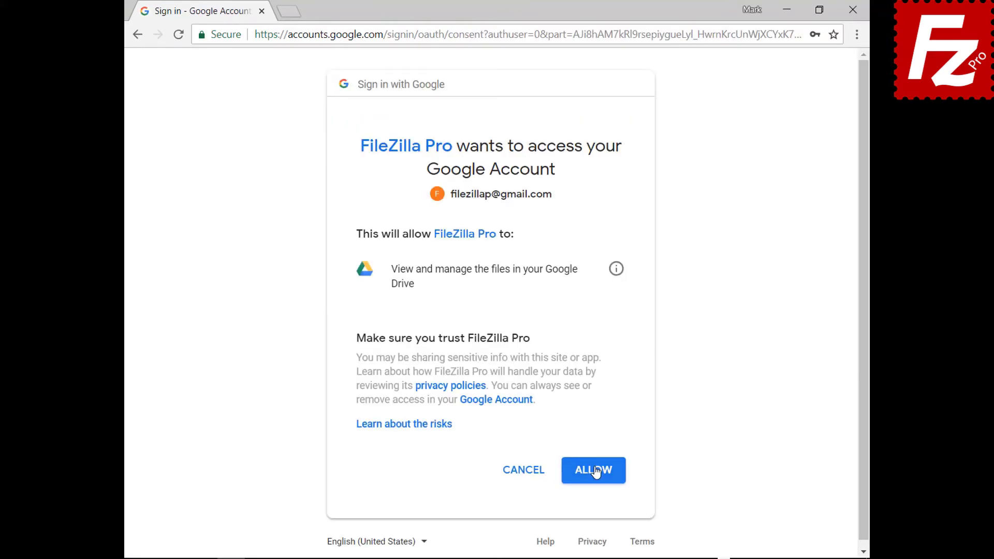
{"action": "left_click", "coordinate": [595, 470]}
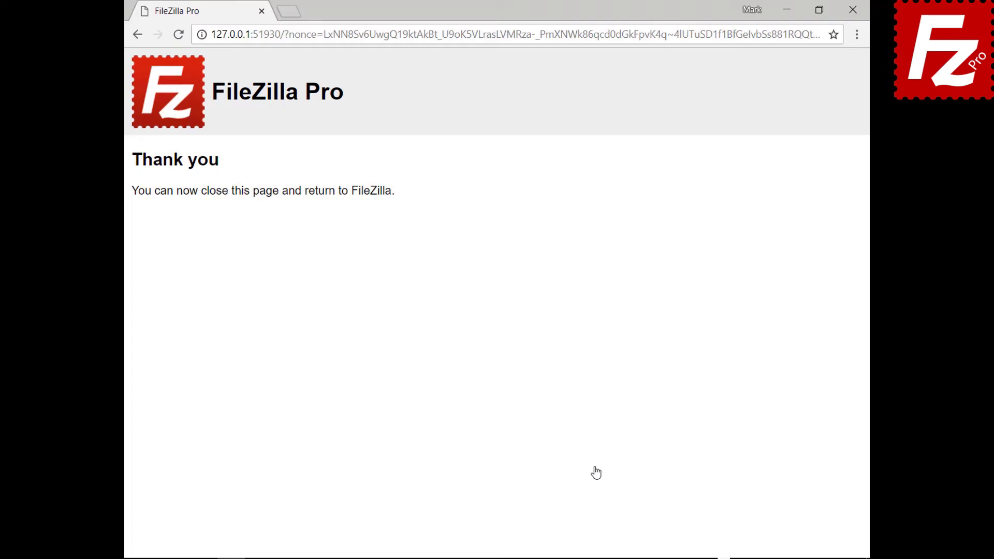
{"action": "left_click", "coordinate": [852, 9]}
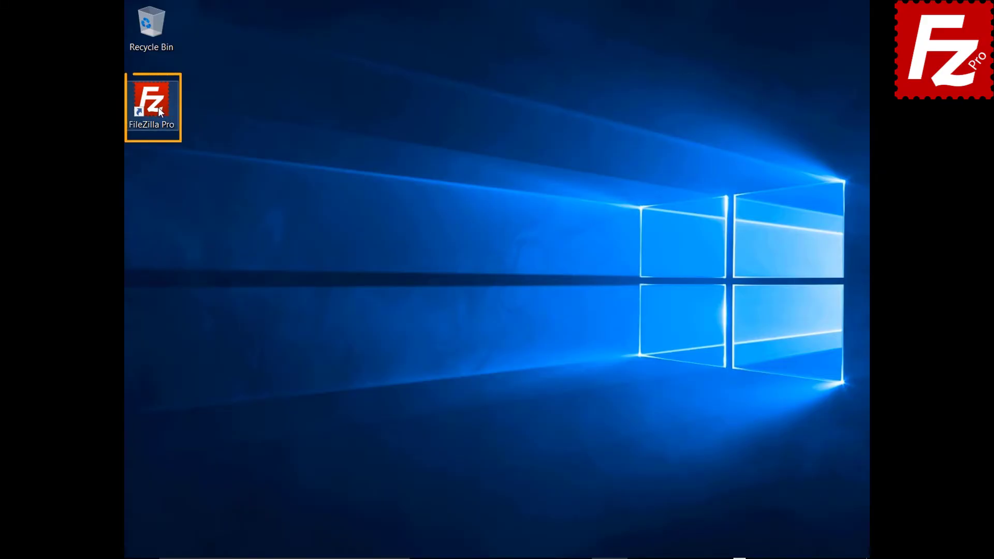
- Connect to the saved Google Drive site and browse to My Drive > Construction Project
{"action": "double_click", "coordinate": [158, 107]}
{"action": "left_click", "coordinate": [133, 23]}
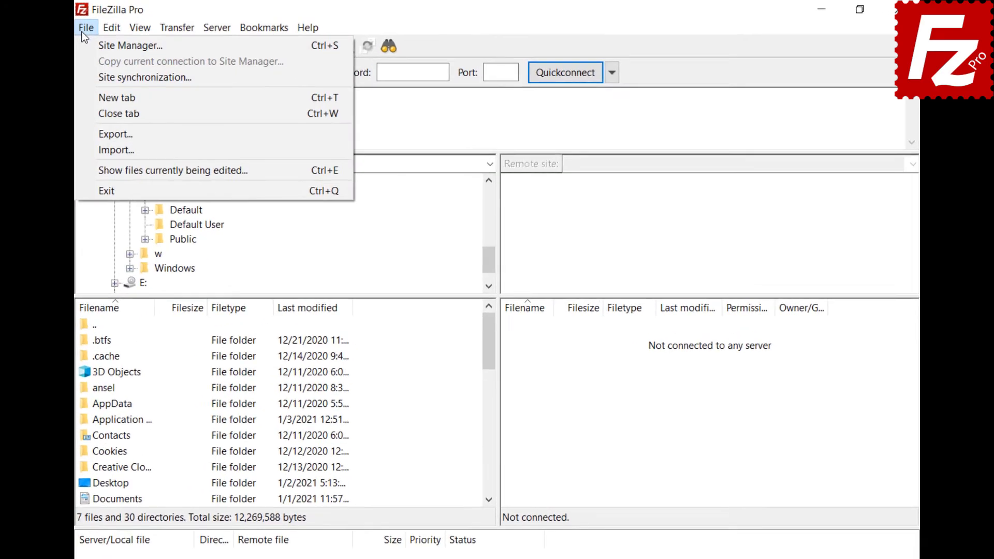
{"action": "left_click", "coordinate": [71, 46]}
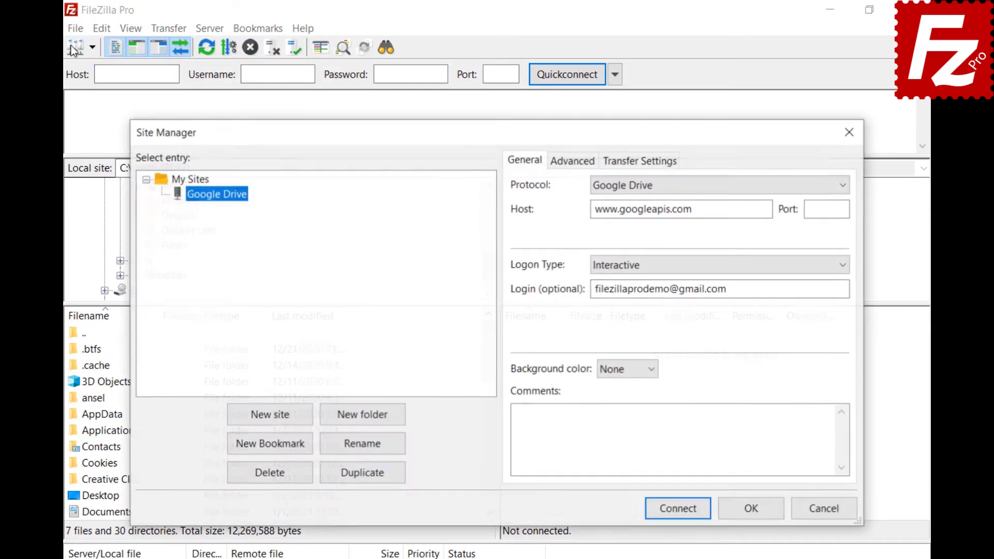
{"action": "left_click", "coordinate": [683, 509]}
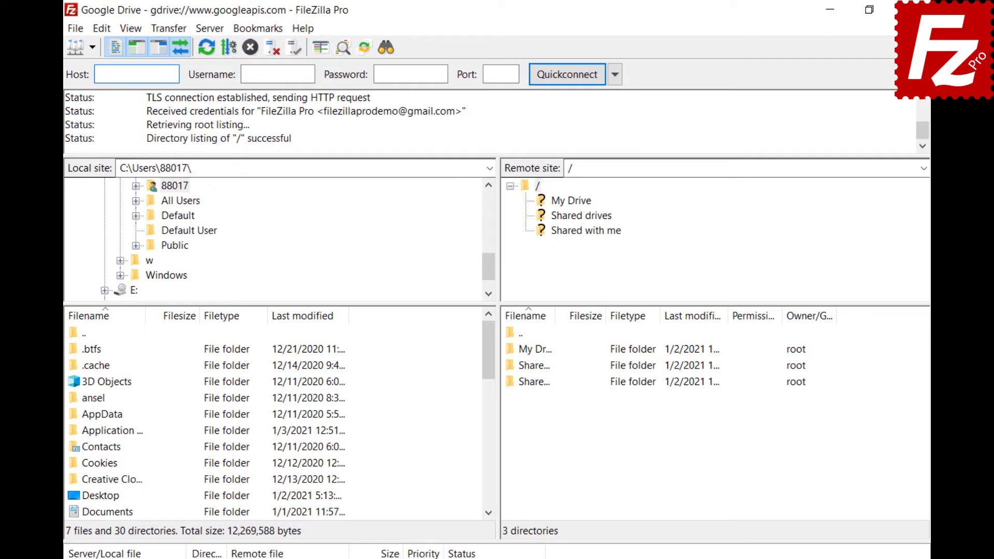
{"action": "left_click", "coordinate": [570, 201]}
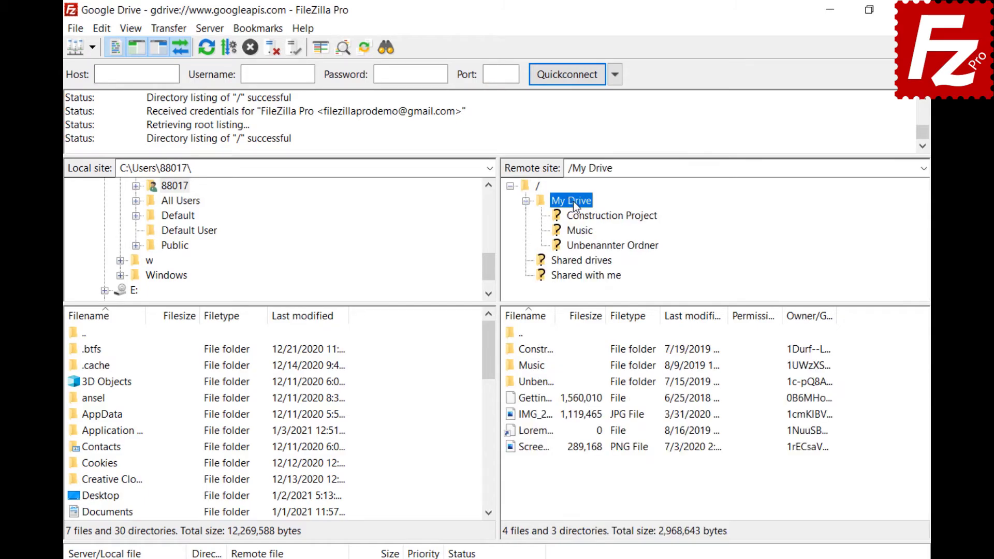
{"action": "left_click", "coordinate": [581, 216]}
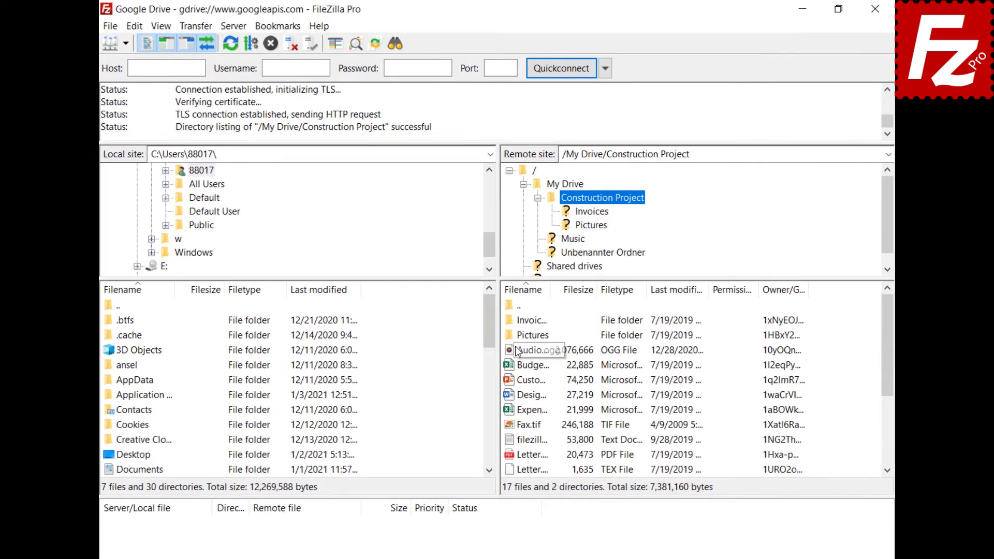
{"action": "right_click", "coordinate": [518, 383]}
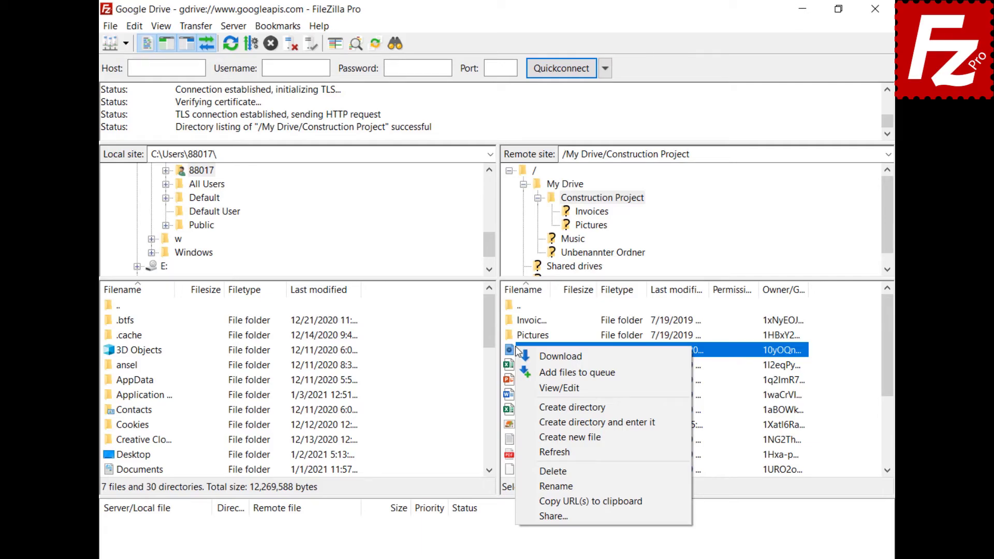
- Open Audio.ogg's sharing settings and add a pasted group e-mail grantee with Can Comment permission
{"action": "left_click", "coordinate": [554, 516]}
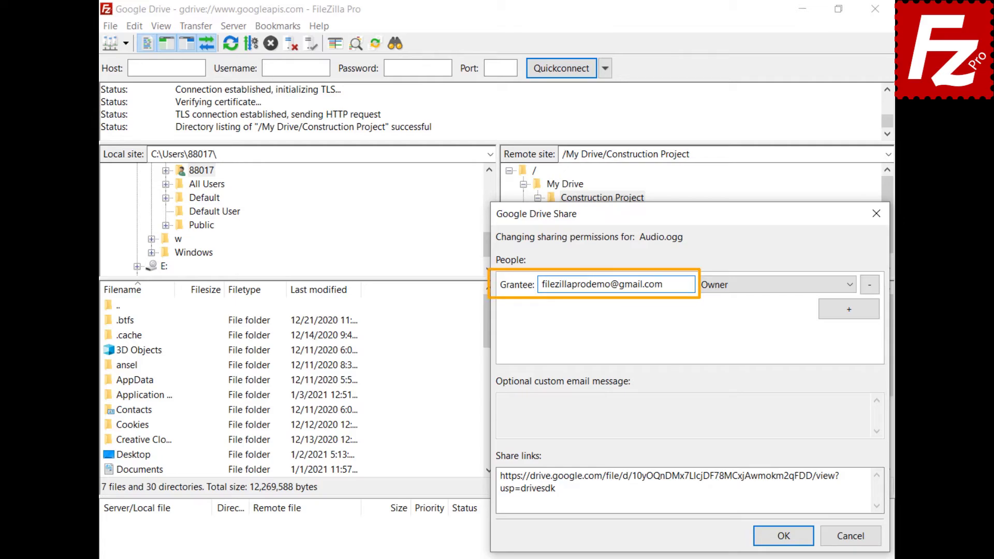
{"action": "left_click", "coordinate": [838, 309]}
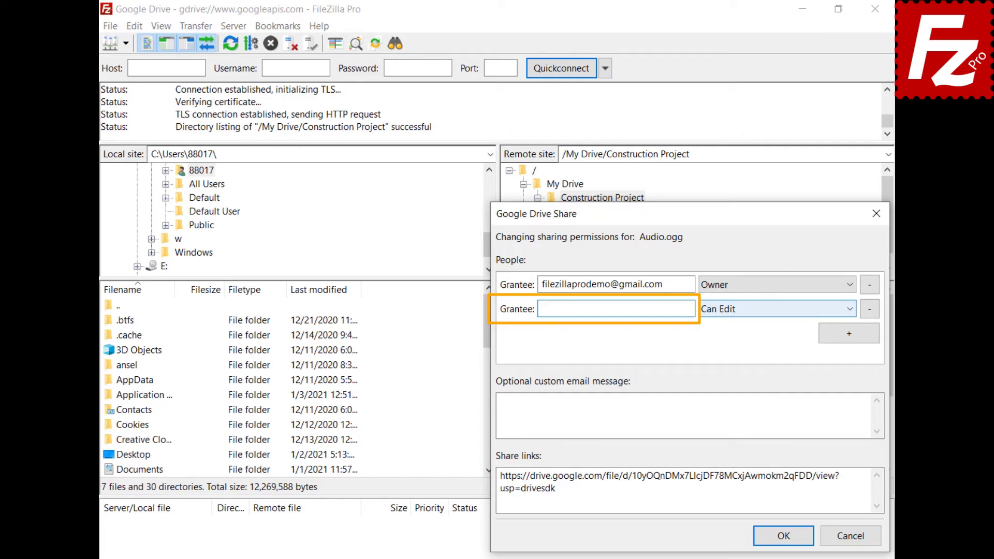
{"action": "key", "text": "ctrl+v"}
{"action": "left_click", "coordinate": [849, 311]}
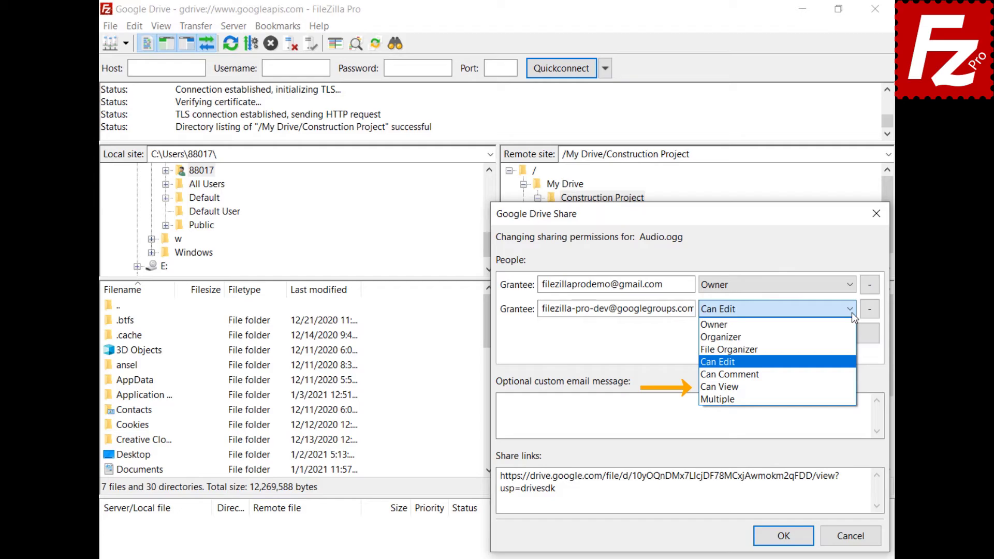
{"action": "key", "text": "Down"}
{"action": "key", "text": "Return"}
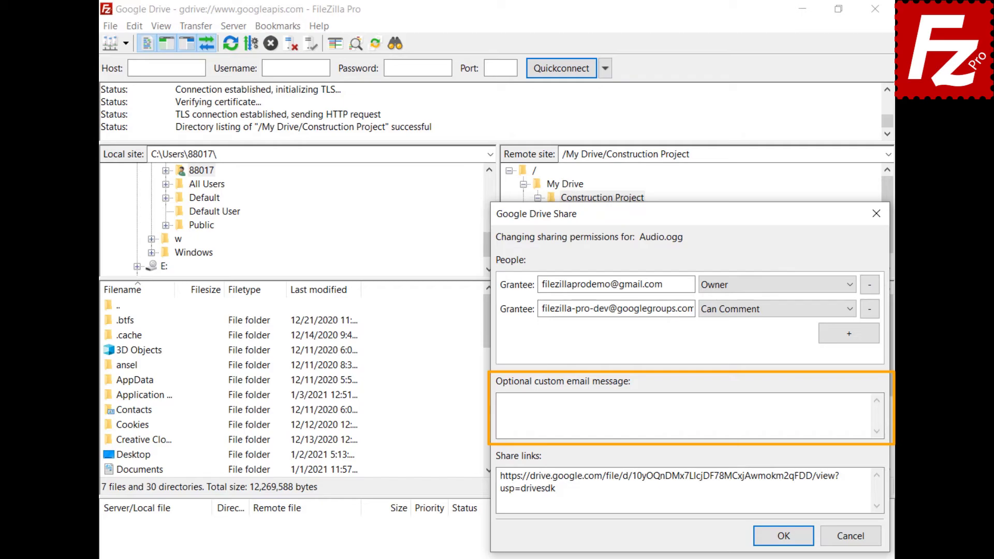
- Add the custom message 'Shared with FileZilla Pro' and apply the sharing settings
{"action": "type", "text": "Shared with FileZilla Pro"}
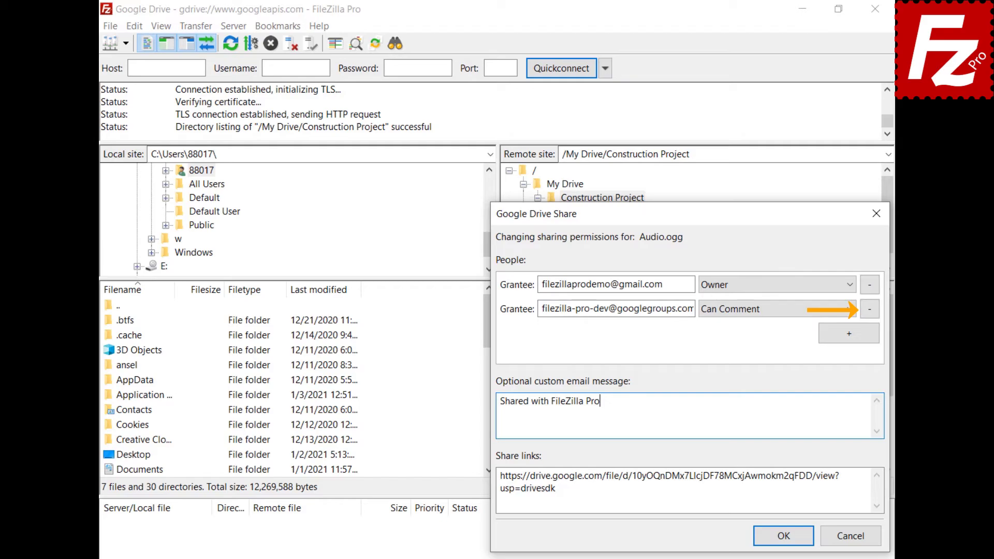
{"action": "left_click", "coordinate": [783, 536]}
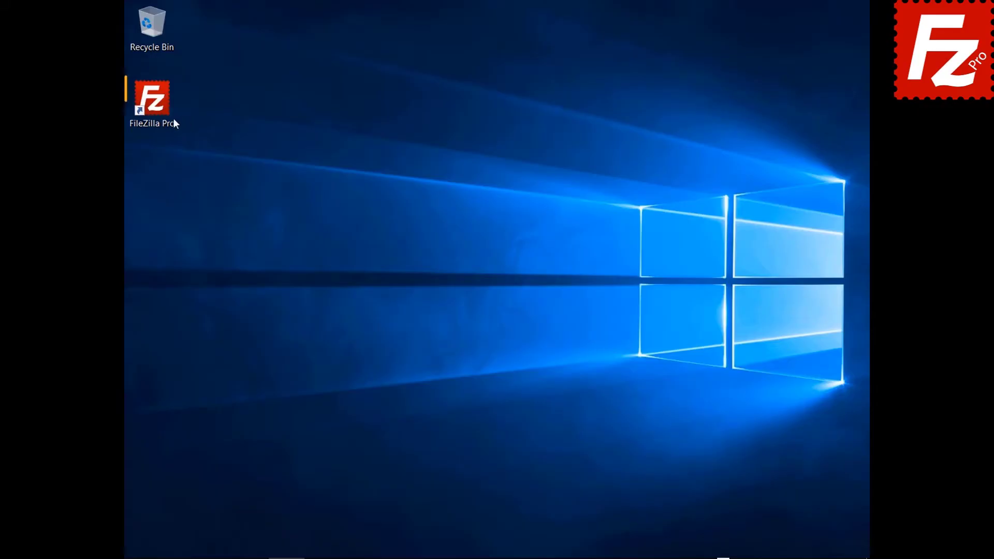
- Create a site 'Google Cloud Connection' using the Google Cloud Storage protocol
{"action": "double_click", "coordinate": [157, 114]}
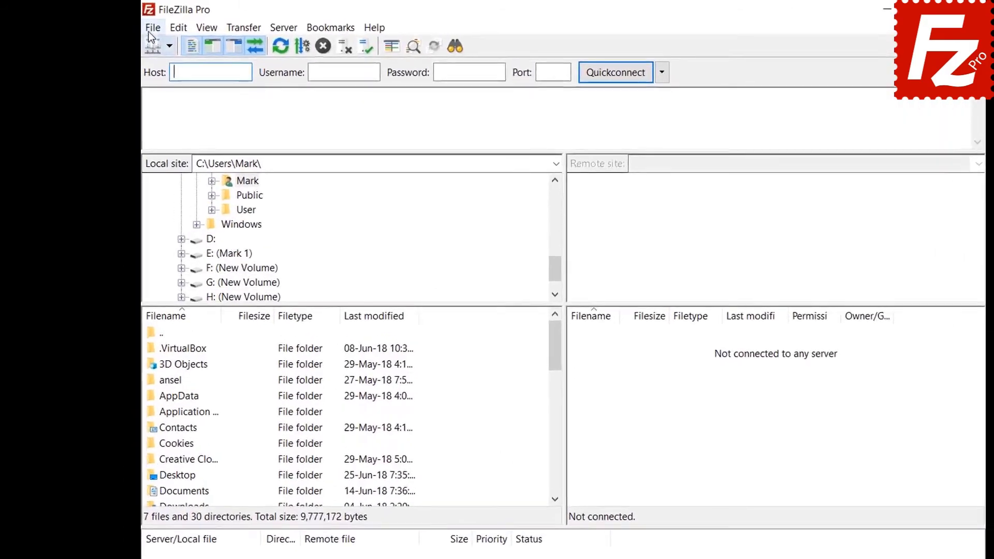
{"action": "left_click", "coordinate": [135, 24]}
{"action": "left_click", "coordinate": [251, 79]}
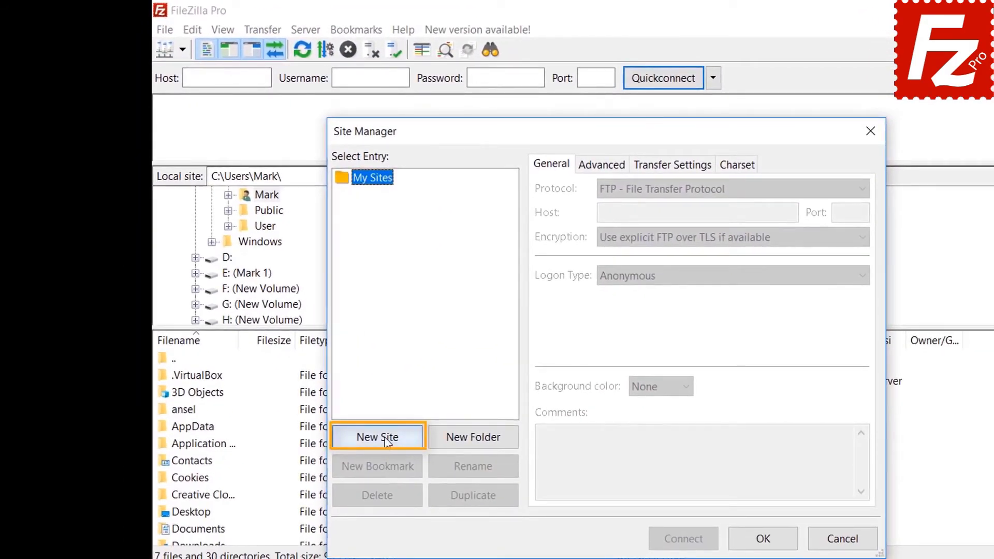
{"action": "left_click", "coordinate": [386, 439]}
{"action": "type", "text": "Google"}
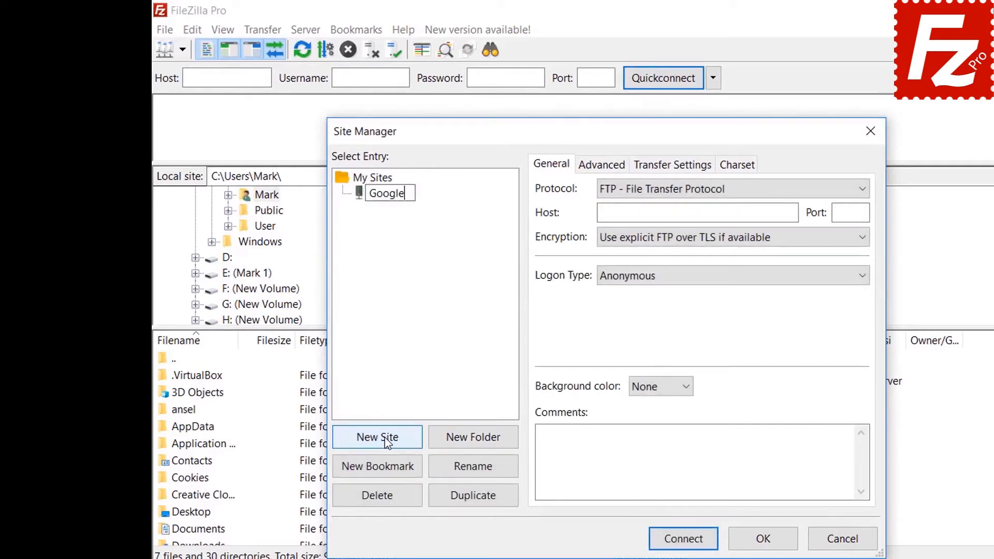
{"action": "type", "text": " Cloud Conne"}
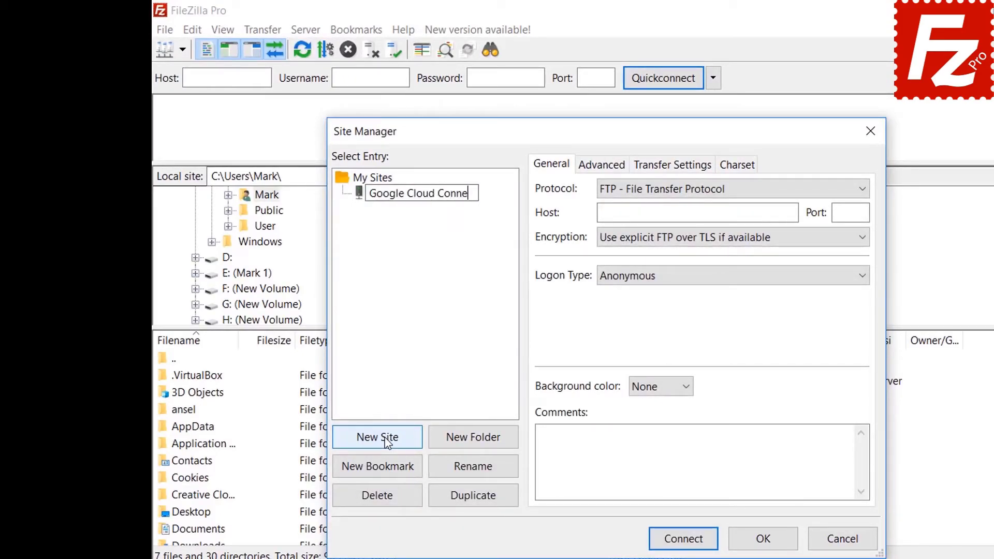
{"action": "type", "text": "ction"}
{"action": "key", "text": "Return"}
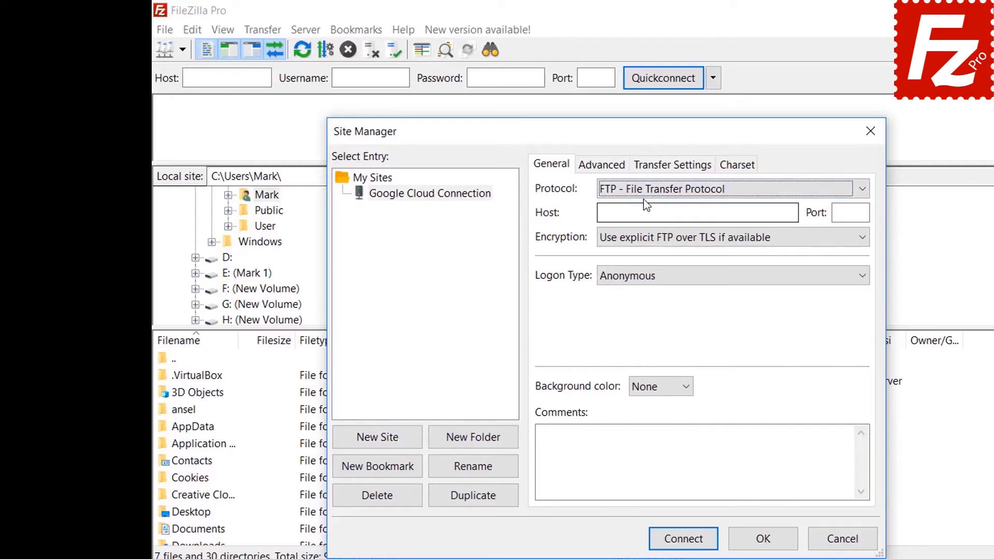
{"action": "left_click", "coordinate": [645, 195]}
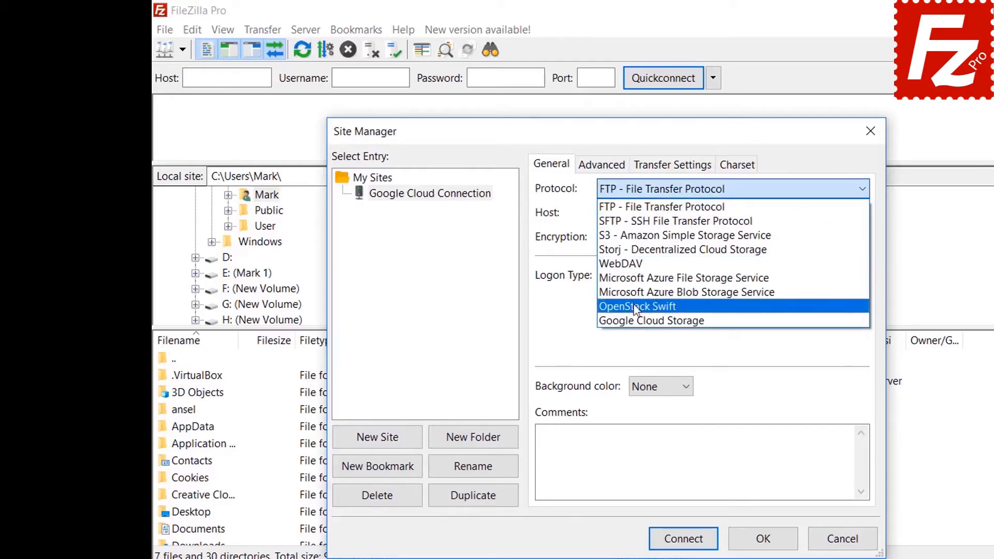
{"action": "left_click", "coordinate": [637, 322]}
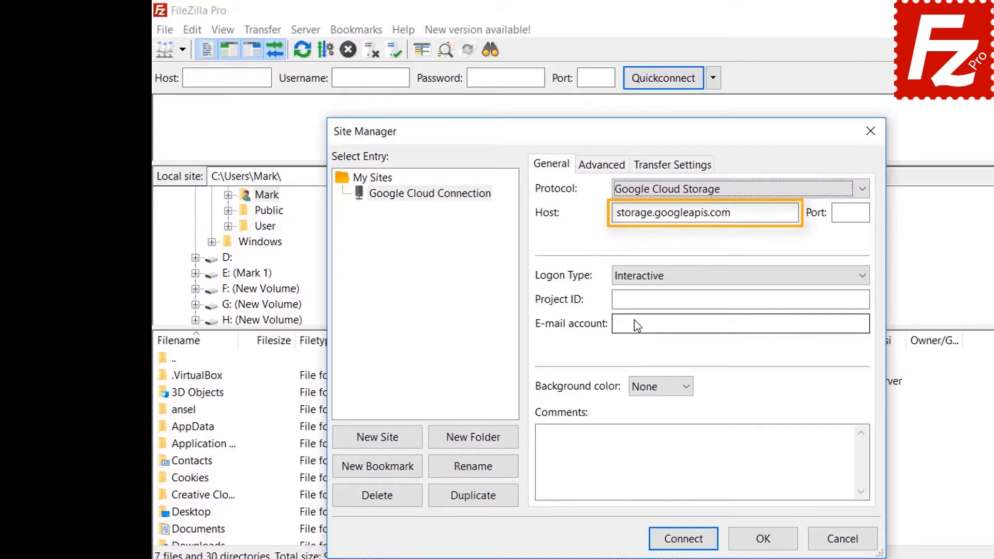
- Enter project ID filezilla-pro and the account e-mail, then connect to the site
{"action": "type", "text": "file"}
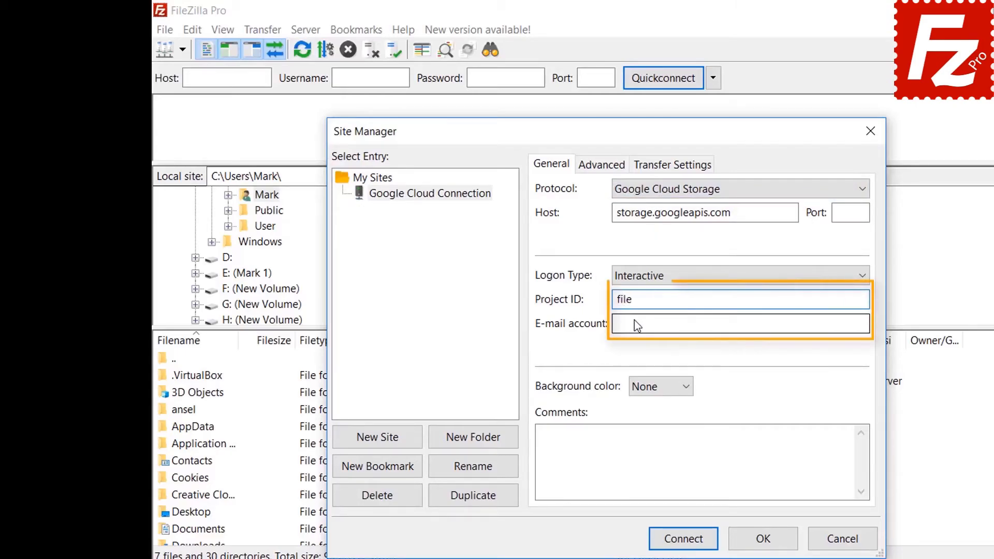
{"action": "type", "text": "zilla-pro"}
{"action": "key", "text": "Tab"}
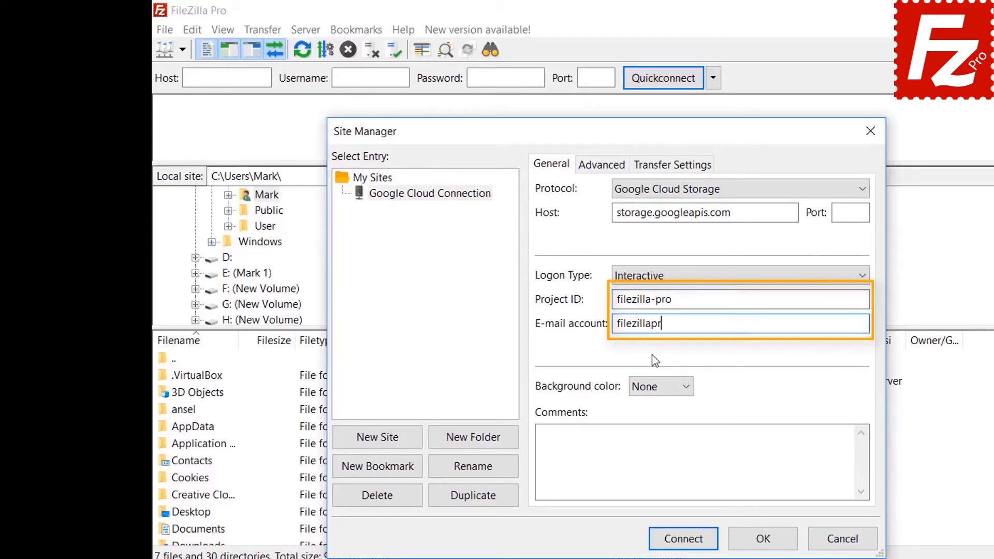
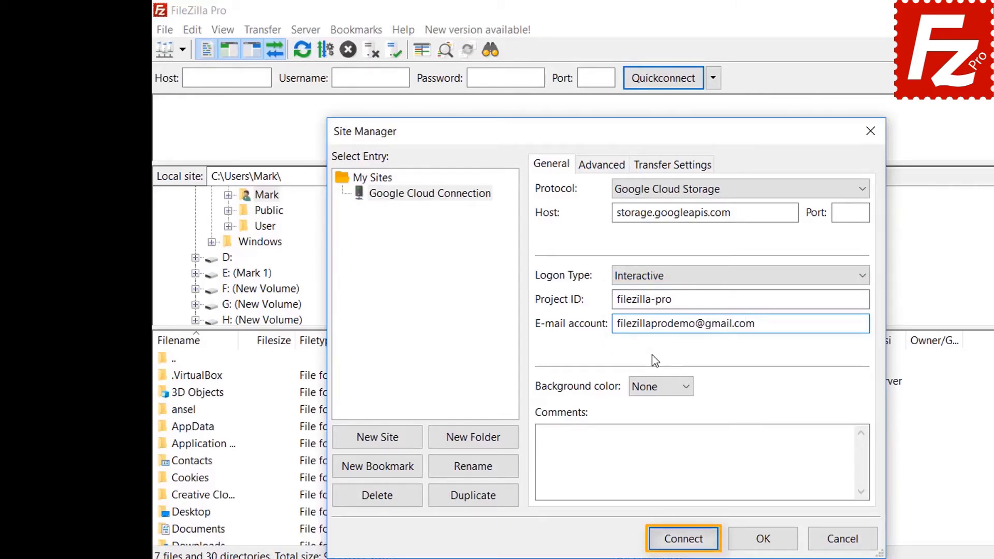
{"action": "left_click", "coordinate": [683, 539]}
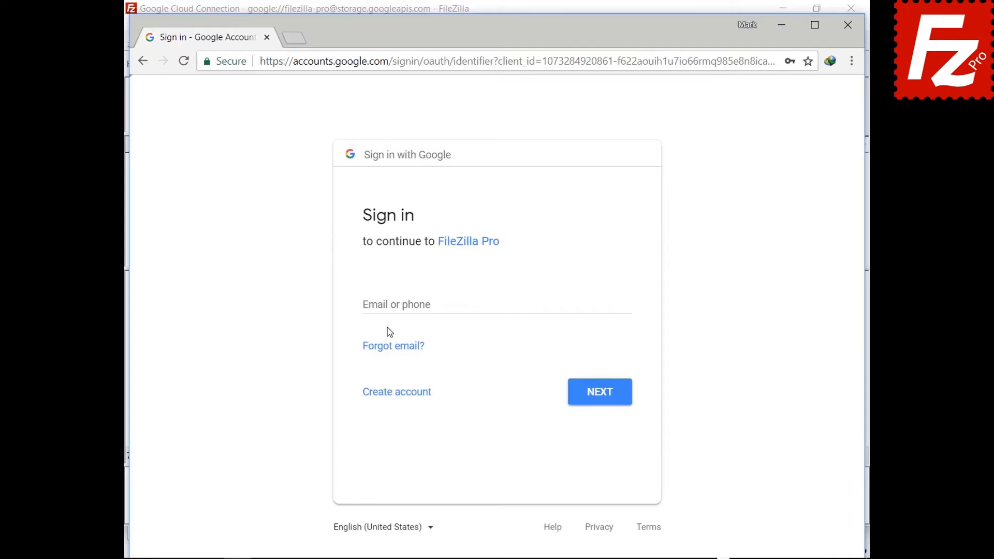
- Sign in with the account e-mail and password, allow access, and trust the certificate including alternative hostnames
{"action": "left_click", "coordinate": [390, 304]}
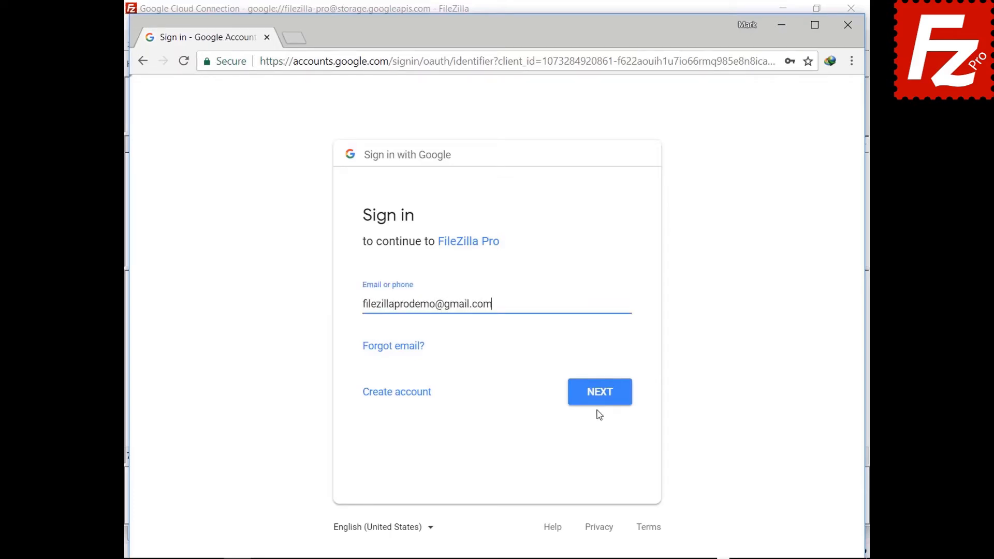
{"action": "left_click", "coordinate": [599, 400]}
{"action": "key", "text": "ctrl+v"}
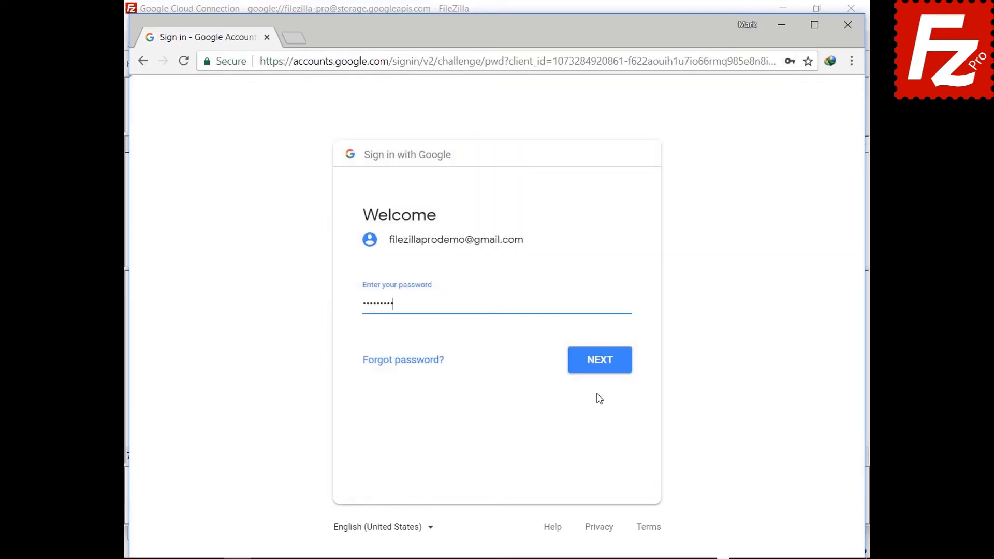
{"action": "left_click", "coordinate": [600, 370]}
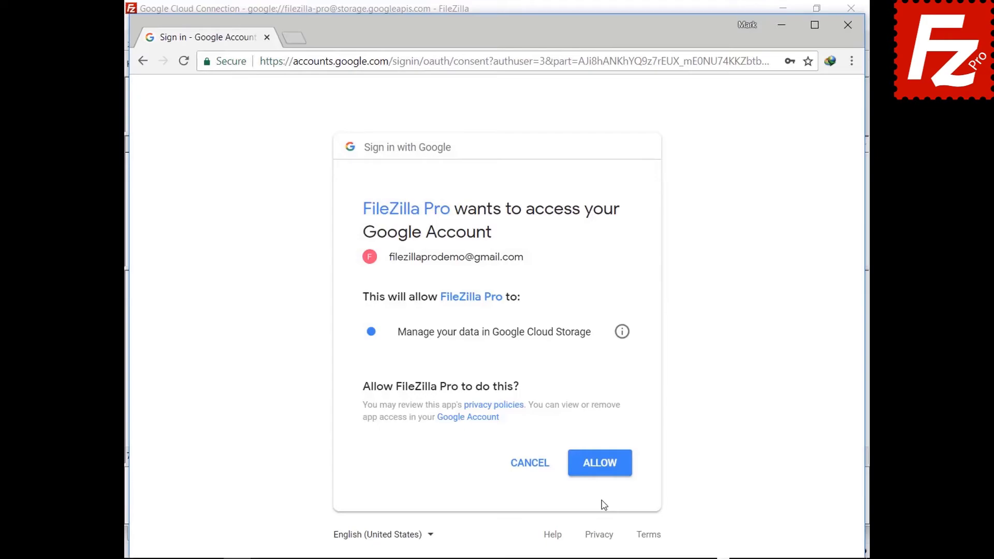
{"action": "left_click", "coordinate": [600, 473]}
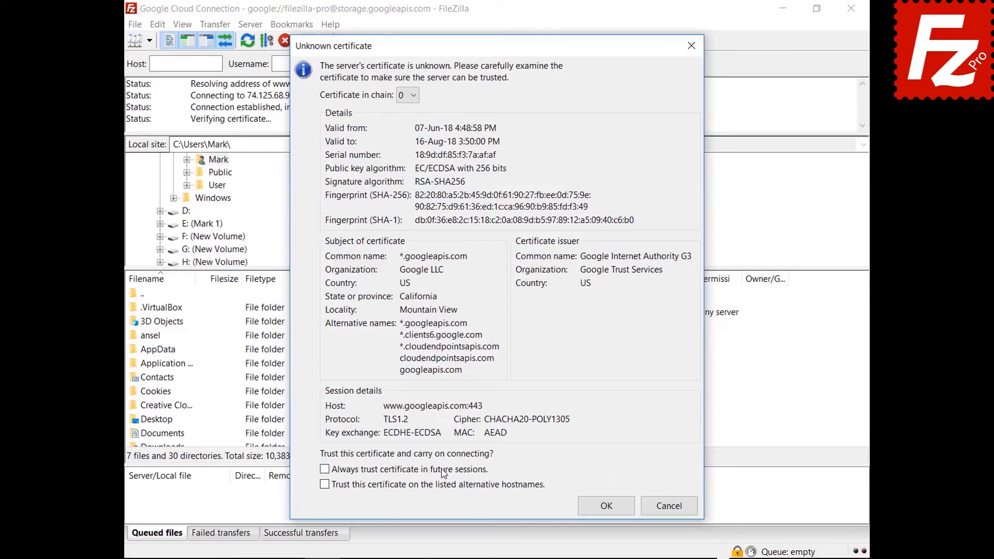
{"action": "left_click", "coordinate": [440, 469]}
{"action": "left_click", "coordinate": [443, 485]}
- Accept both Google server certificates, including storage.googleapis.com, and return to FileZilla Pro
{"action": "left_click", "coordinate": [586, 512]}
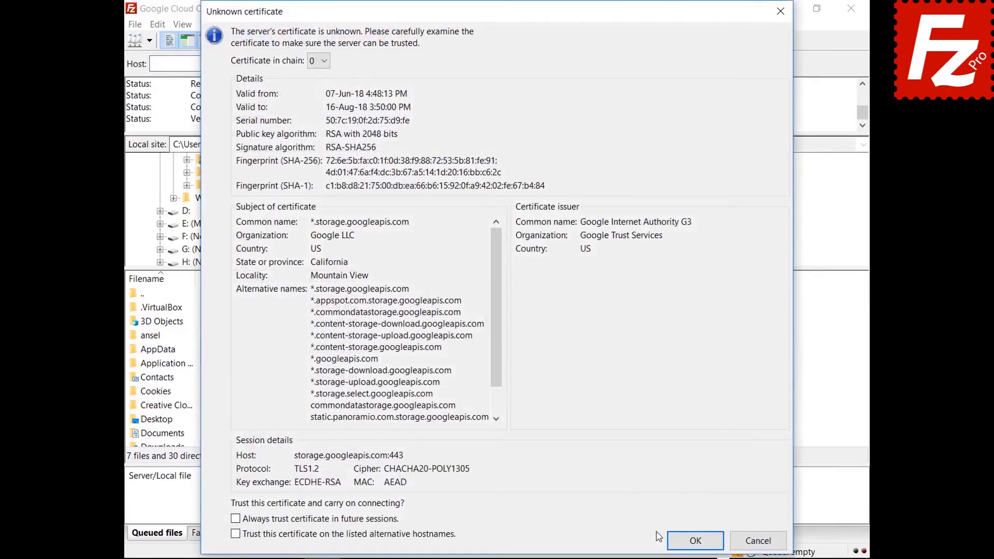
{"action": "left_click", "coordinate": [679, 538]}
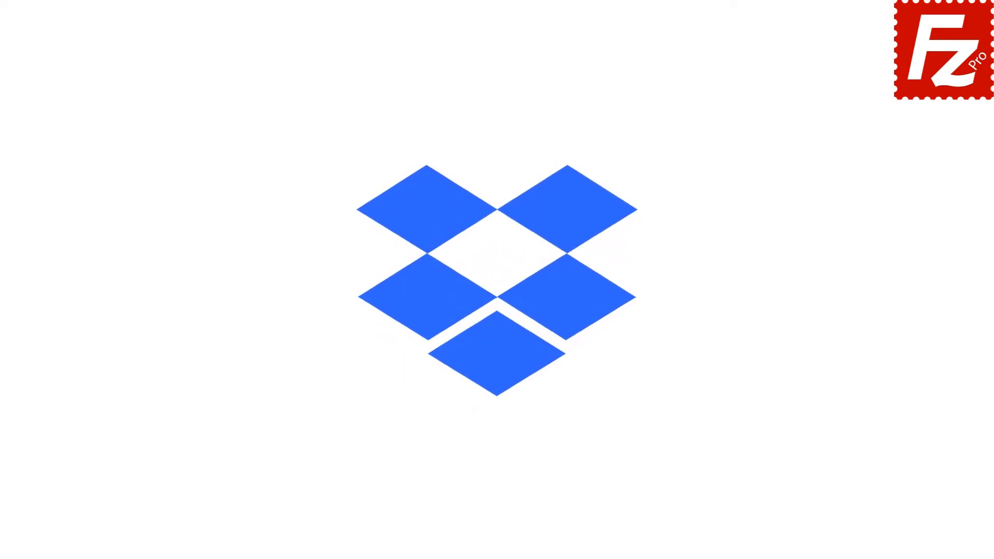
{"action": "double_click", "coordinate": [158, 107]}
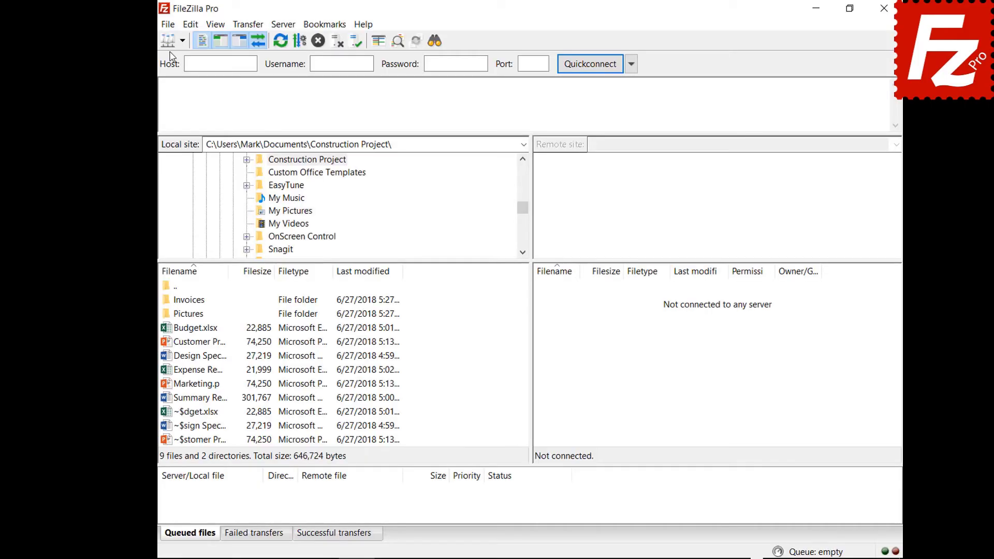
- Create a new site named Dropbox using the Dropbox protocol and connect to it
{"action": "left_click", "coordinate": [151, 26]}
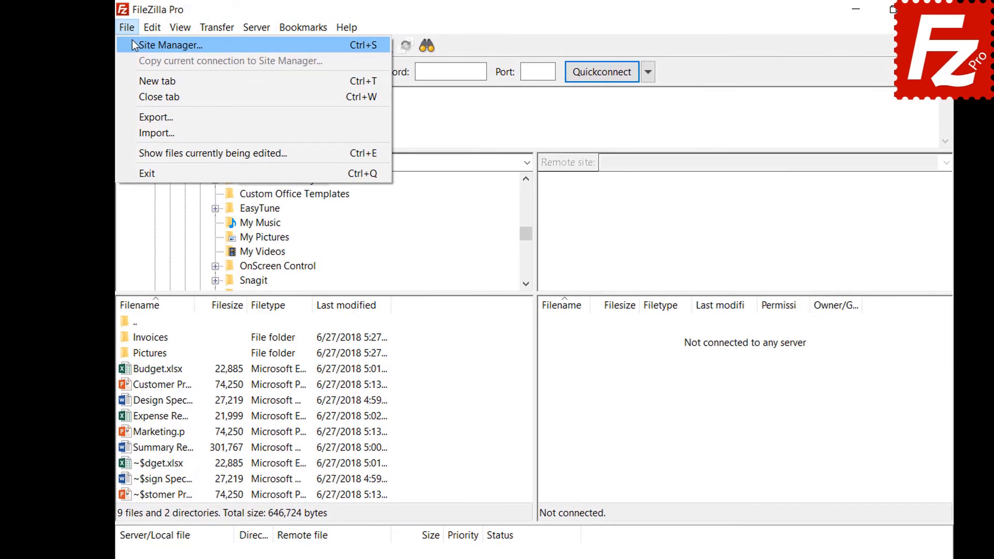
{"action": "left_click", "coordinate": [136, 42]}
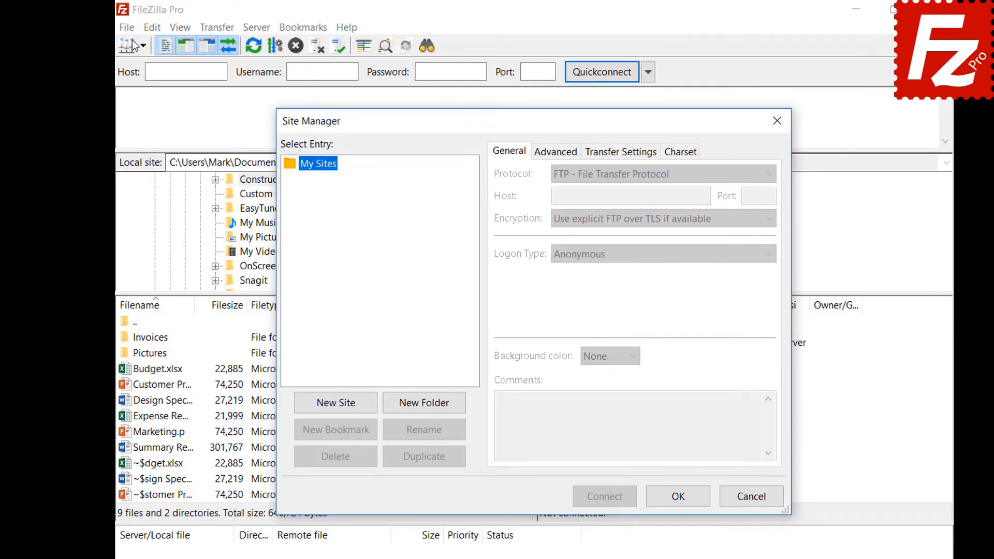
{"action": "left_click", "coordinate": [338, 406]}
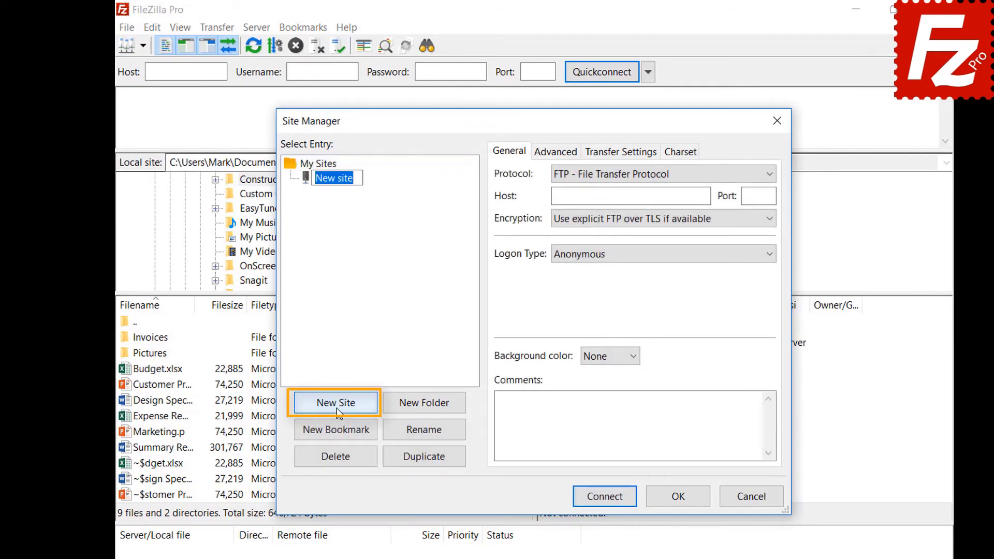
{"action": "type", "text": "Dropbox"}
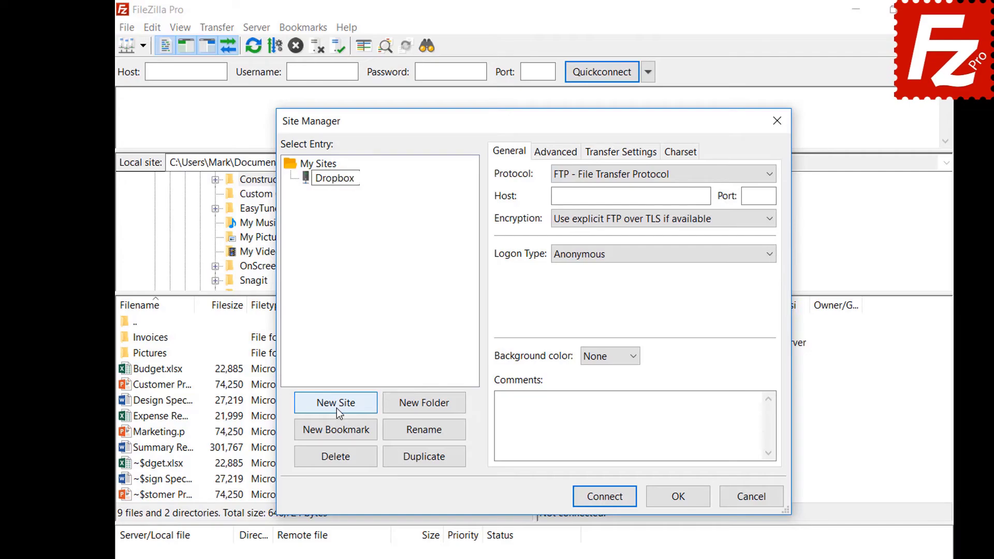
{"action": "left_click", "coordinate": [727, 178]}
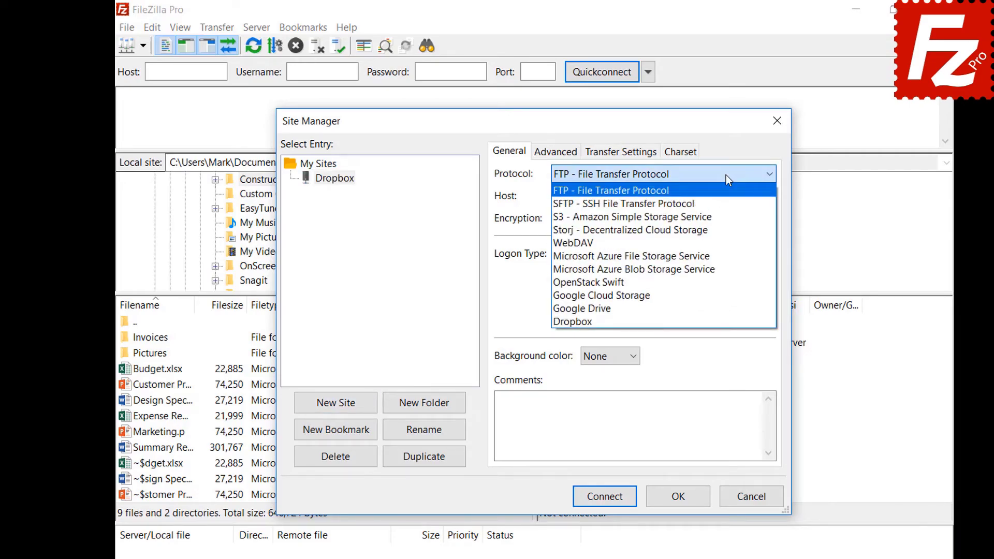
{"action": "left_click", "coordinate": [726, 321]}
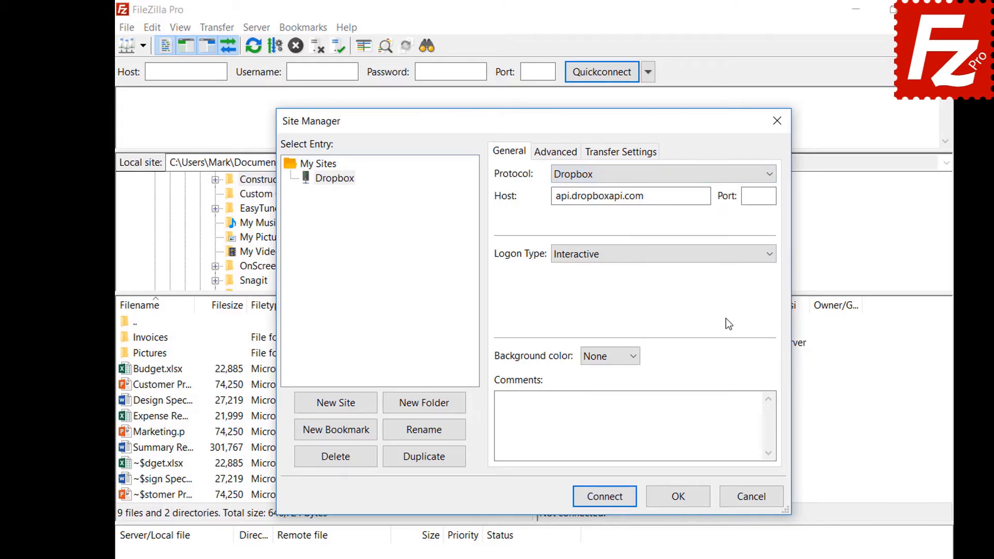
{"action": "left_click", "coordinate": [602, 503]}
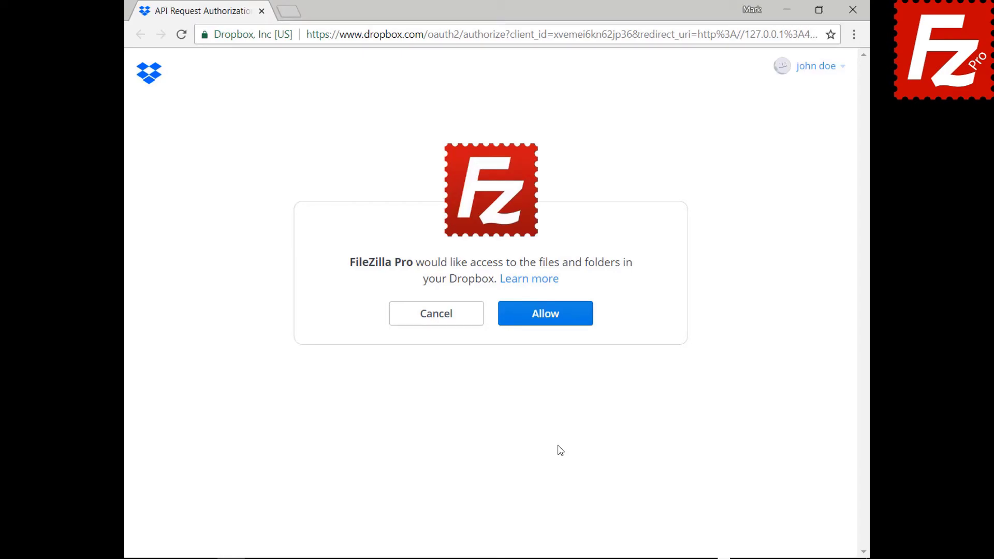
- Allow FileZilla Pro on the Dropbox API Request Authorization page
{"action": "left_click", "coordinate": [552, 320]}
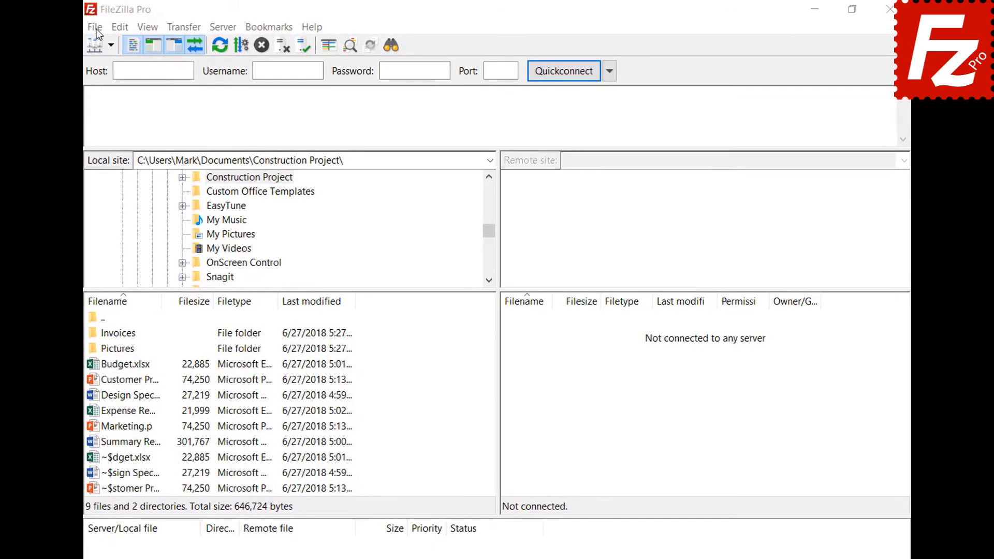
- Create a new site named OneDrive with the Microsoft OneDrive protocol and connect
{"action": "left_click", "coordinate": [95, 29]}
{"action": "left_click", "coordinate": [95, 44]}
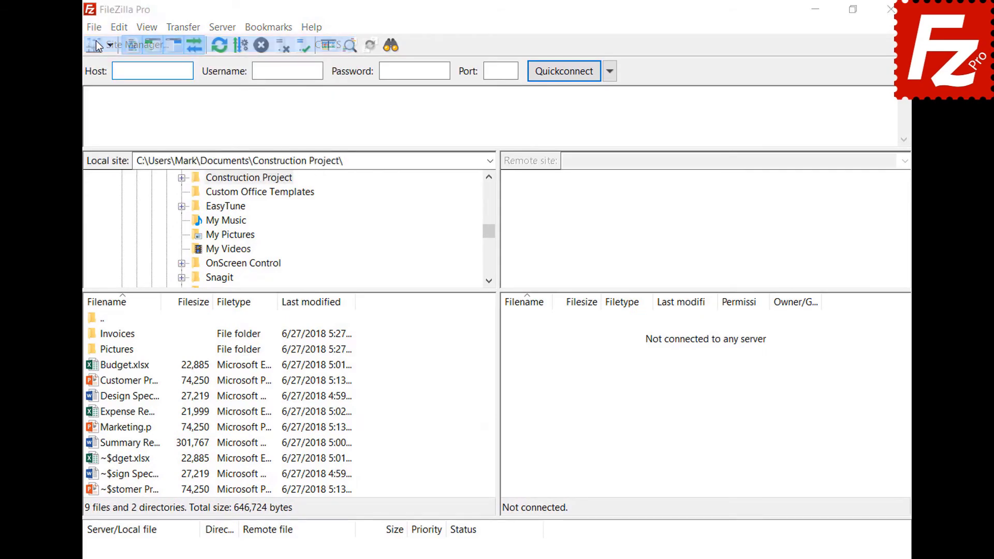
{"action": "left_click", "coordinate": [307, 403]}
{"action": "type", "text": "One"}
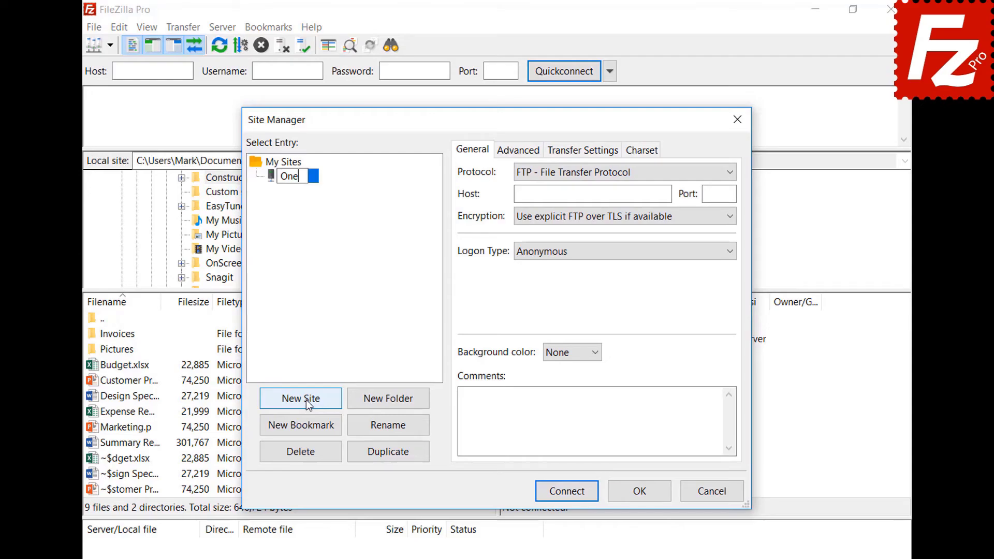
{"action": "type", "text": "Drive"}
{"action": "left_click", "coordinate": [566, 175]}
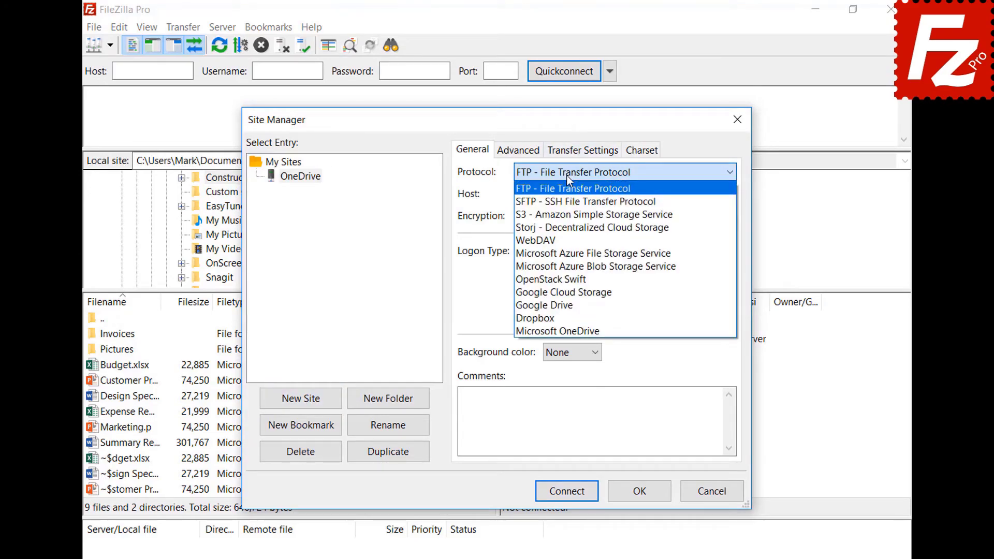
{"action": "left_click", "coordinate": [571, 330]}
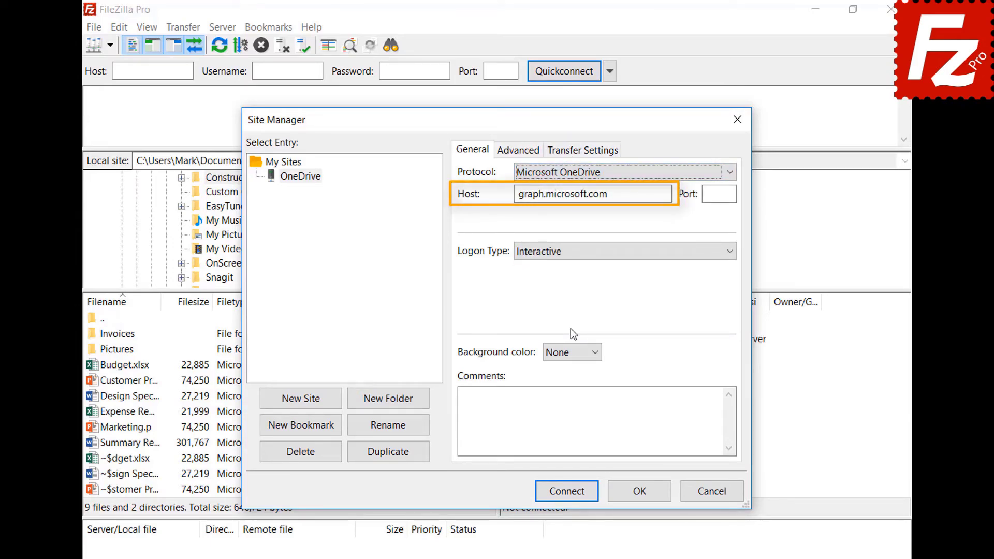
{"action": "left_click", "coordinate": [565, 491]}
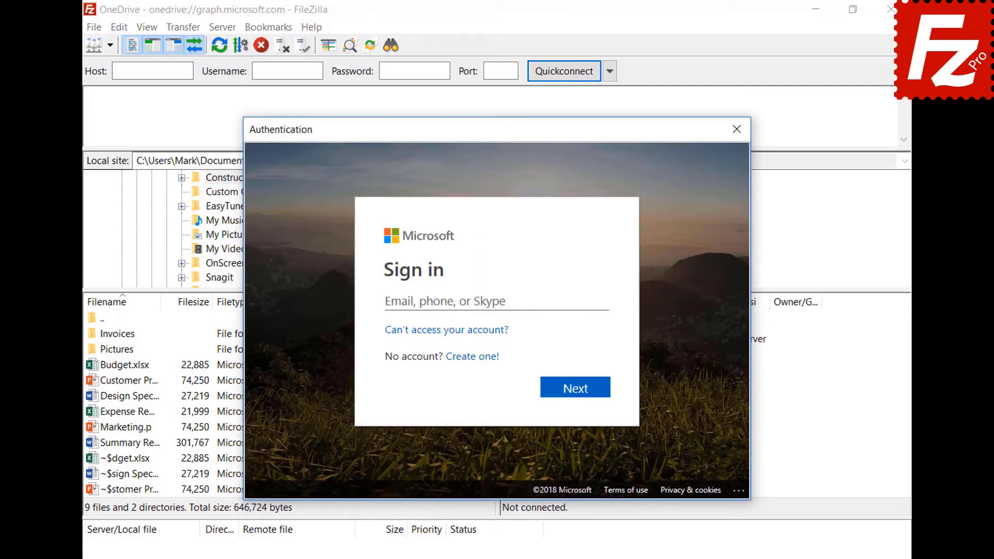
- Sign in with the Microsoft account e-mail and password, then grant FileZilla Pro access
{"action": "key", "text": "ctrl+v"}
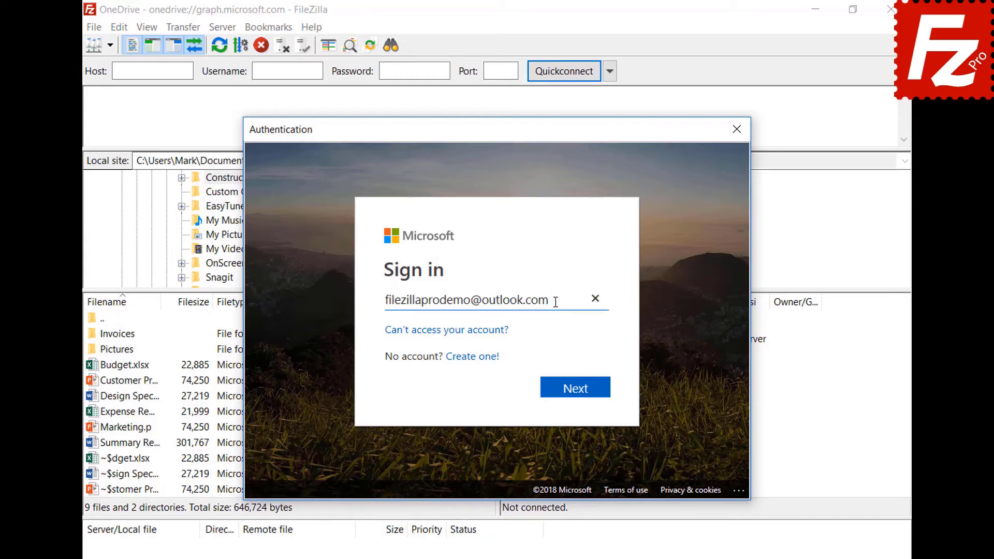
{"action": "left_click", "coordinate": [578, 399]}
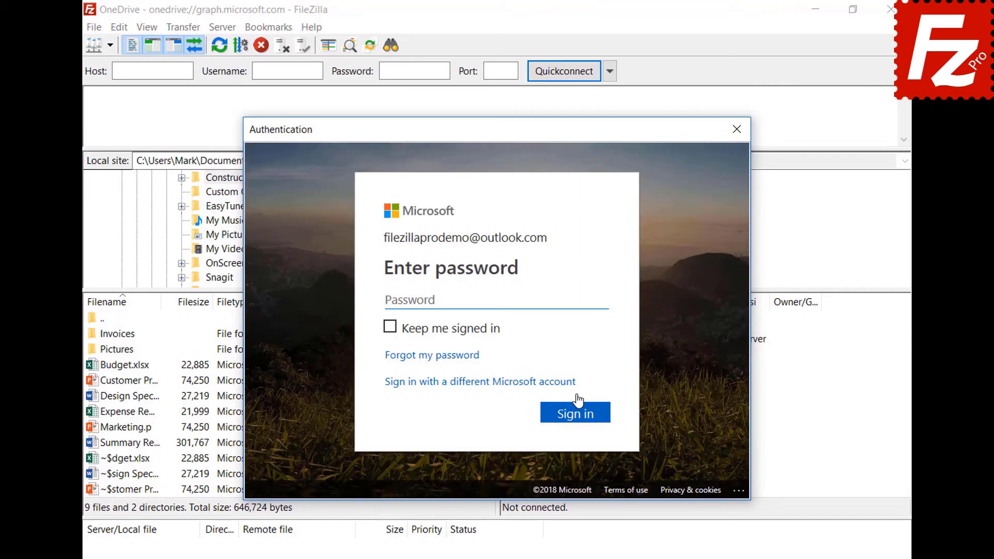
{"action": "key", "text": "ctrl+v"}
{"action": "left_click", "coordinate": [578, 420]}
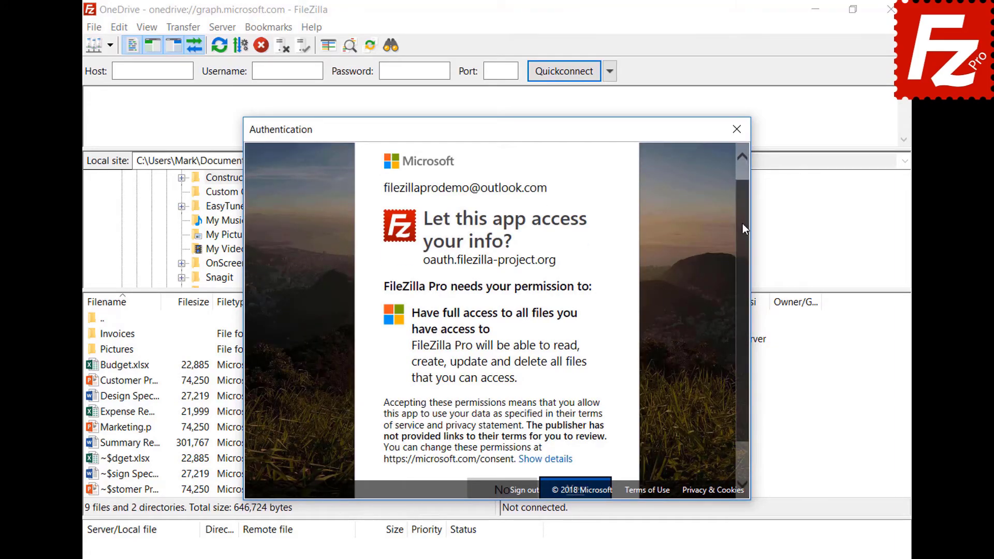
{"action": "scroll", "coordinate": [743, 228], "scroll_direction": "down", "scroll_amount": 1}
{"action": "left_click", "coordinate": [578, 453]}
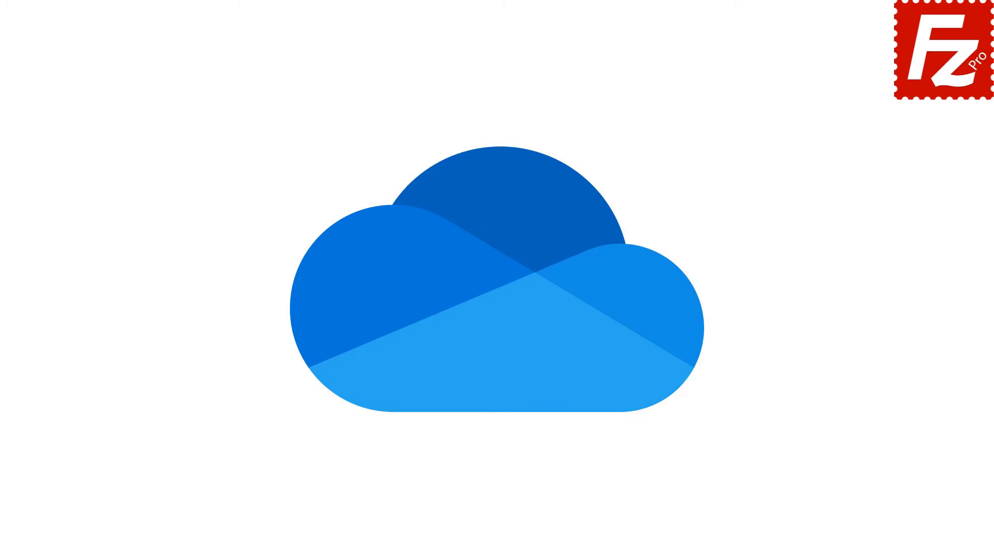
- Add a site named OneDrive set to the Microsoft OneDrive protocol
{"action": "left_click", "coordinate": [113, 140]}
{"action": "type", "text": "OneDrive"}
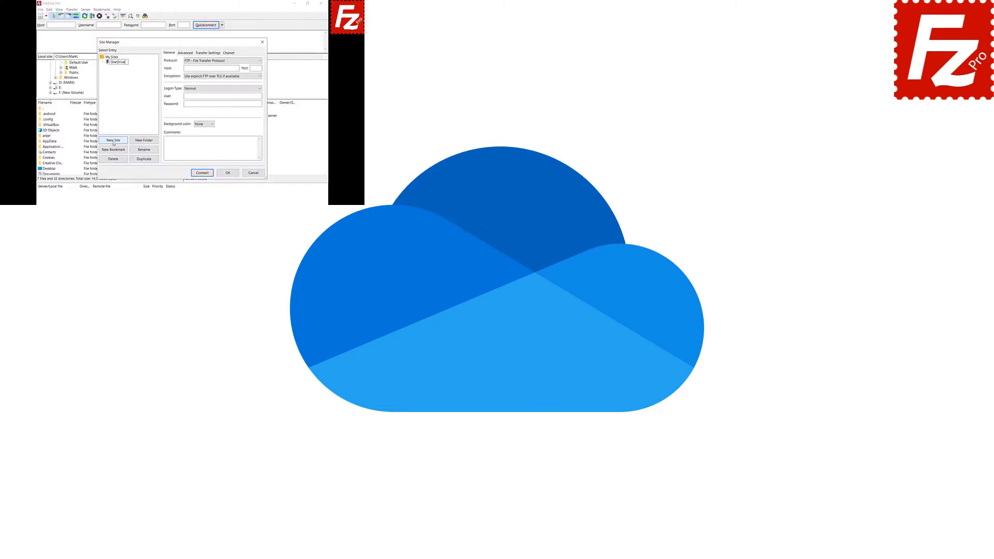
{"action": "left_click", "coordinate": [259, 61]}
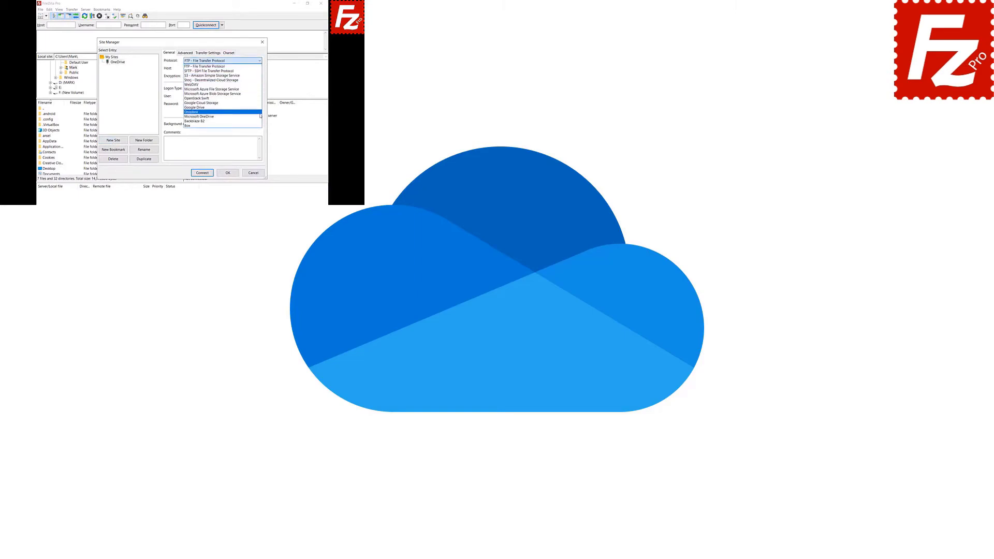
{"action": "left_click", "coordinate": [261, 116]}
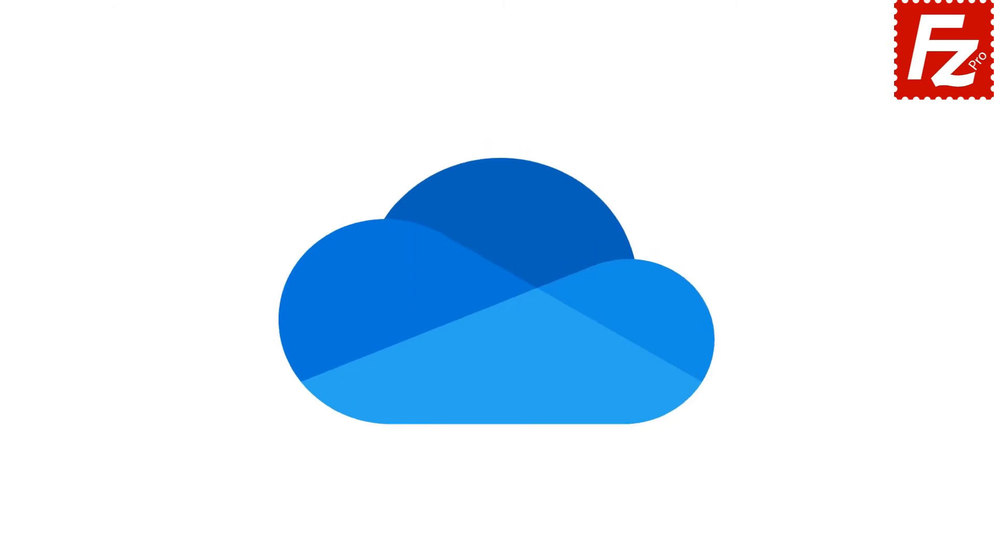
- Start FileZilla Pro and connect to the saved OneDrive site from the dropdown
{"action": "double_click", "coordinate": [159, 111]}
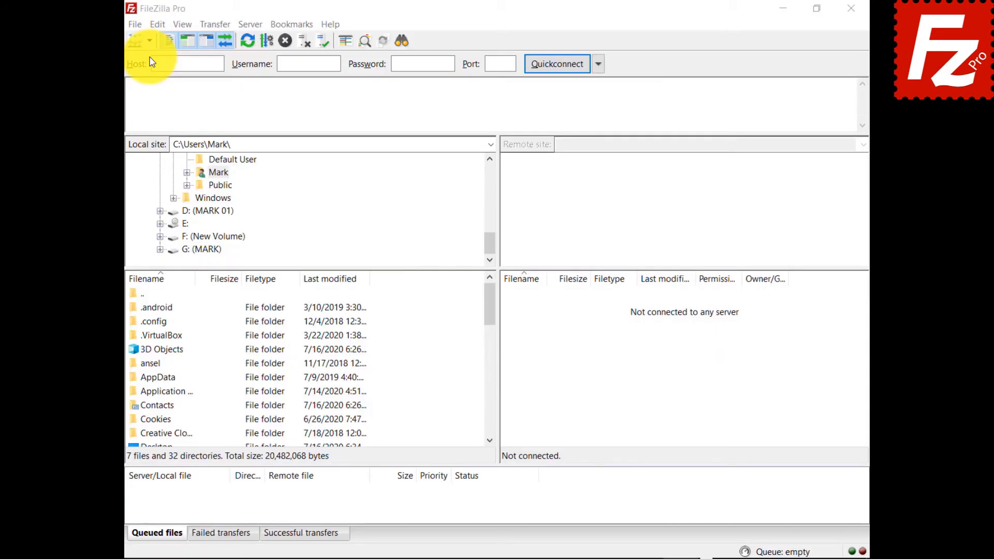
{"action": "left_click", "coordinate": [130, 44]}
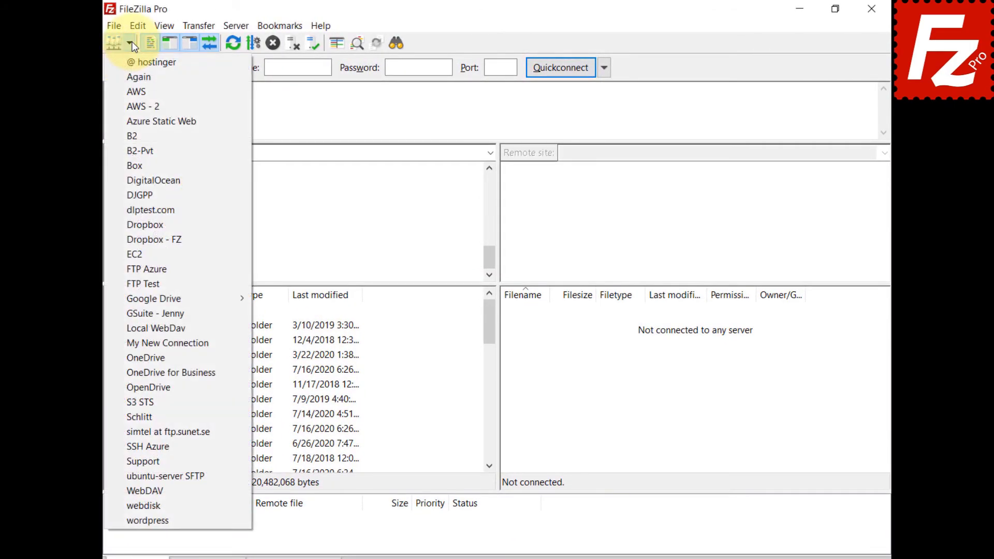
{"action": "left_click", "coordinate": [136, 357]}
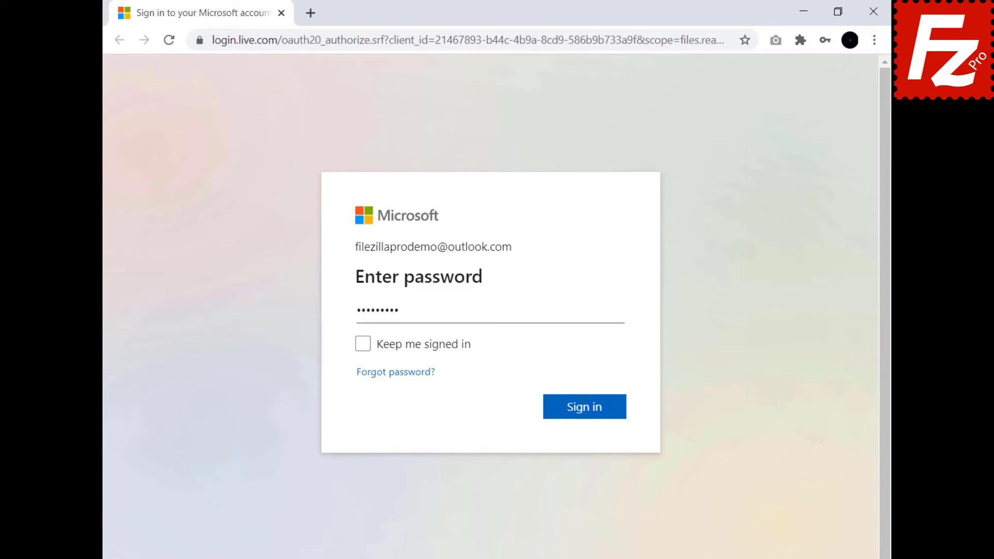
- Complete the Microsoft sign-in and copy the authorization code from the Thank you page
{"action": "left_click", "coordinate": [585, 409]}
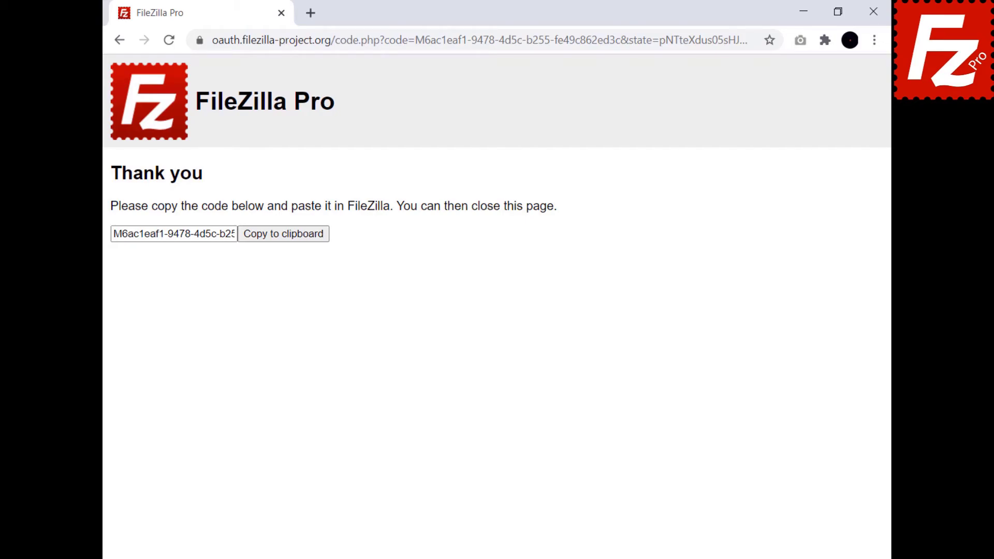
{"action": "left_click", "coordinate": [284, 239]}
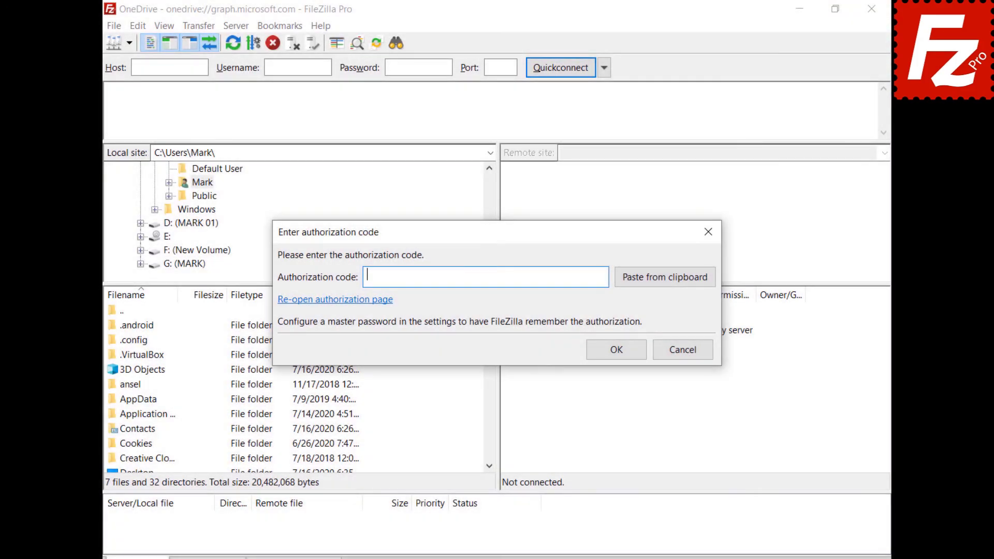
- Submit the authorization code, go to /My Drives/OneDrive/Documents/Construction Project, and select Budget
{"action": "key", "text": "ctrl+v"}
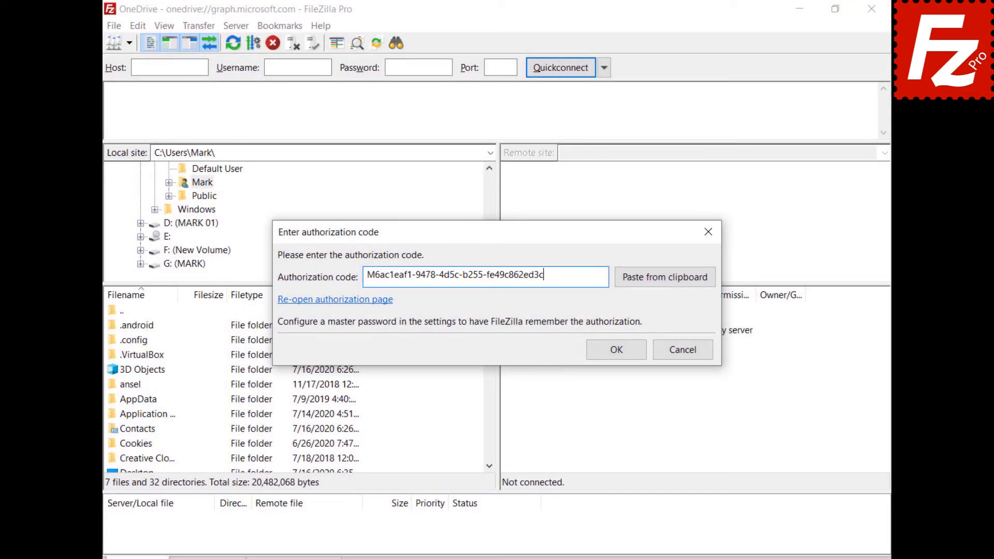
{"action": "left_click", "coordinate": [622, 349]}
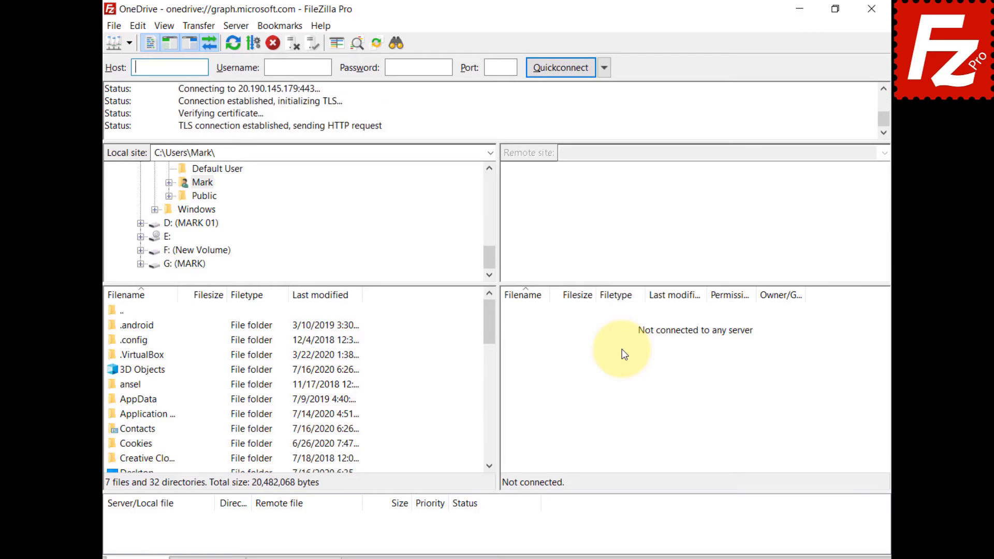
{"action": "key", "text": "ctrl+v"}
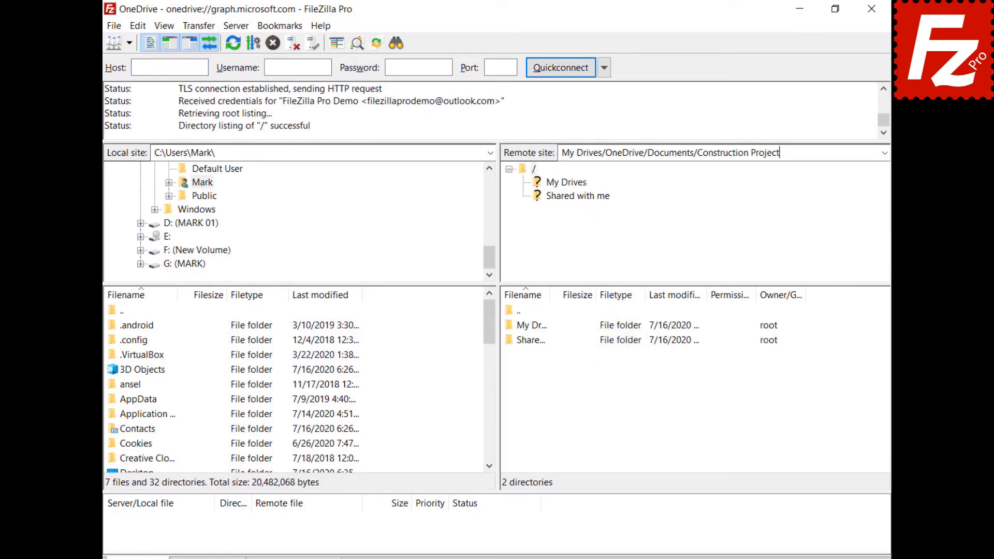
{"action": "key", "text": "Return"}
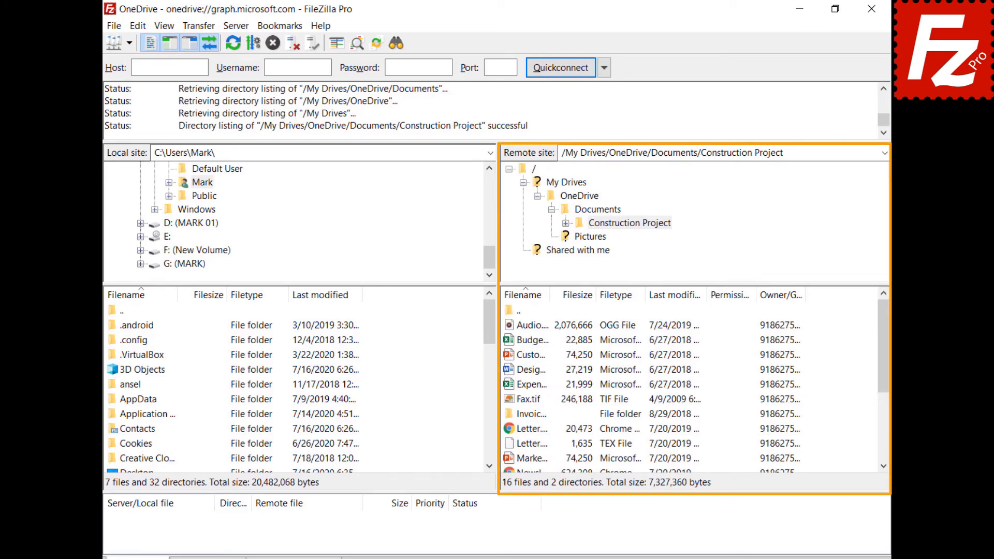
{"action": "left_click", "coordinate": [509, 341]}
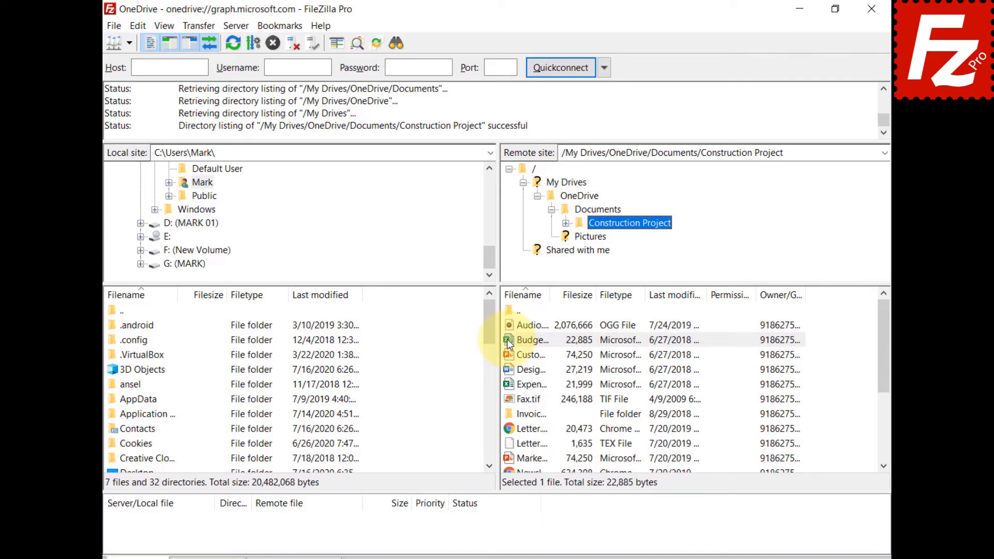
{"action": "right_click", "coordinate": [508, 339]}
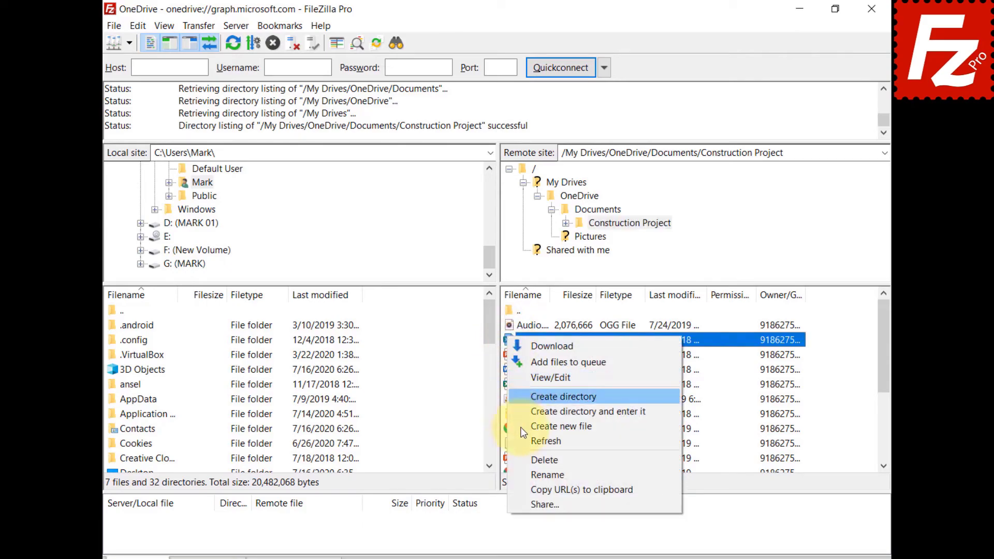
- Share Budget.xlsx with an e-mail grantee (Can Edit), message 'Shared with Filezilla Pro', and a view link
{"action": "left_click", "coordinate": [531, 500]}
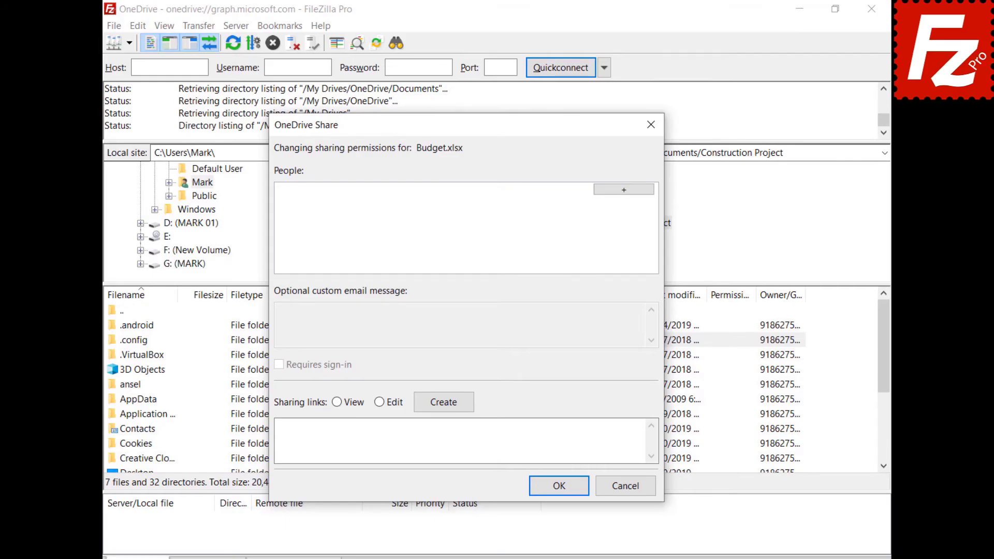
{"action": "left_click", "coordinate": [623, 188]}
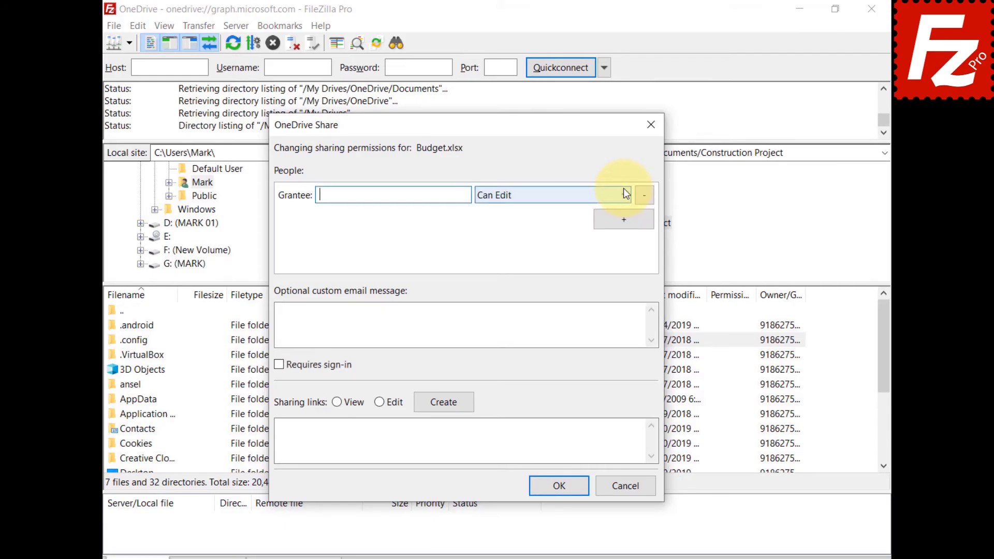
{"action": "key", "text": "ctrl+v"}
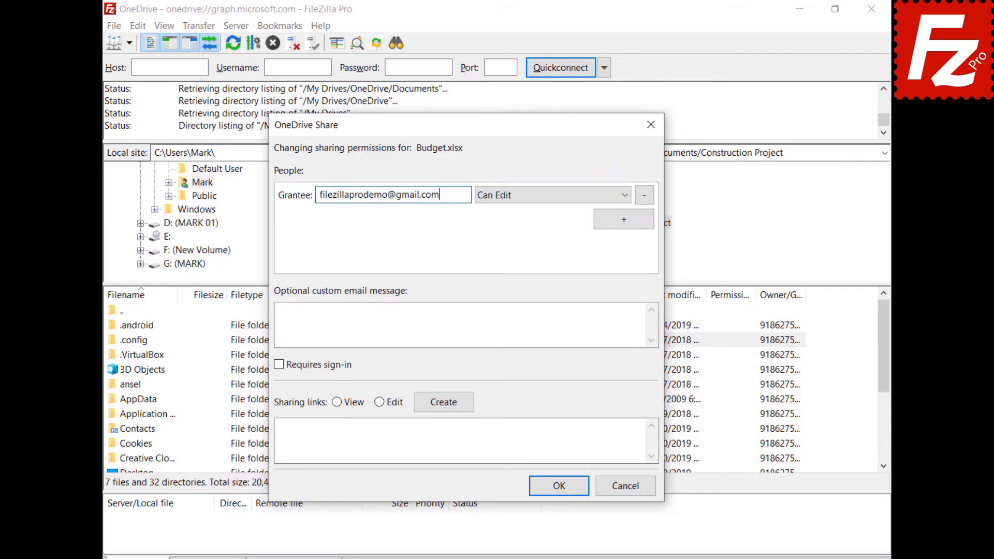
{"action": "left_click", "coordinate": [525, 201]}
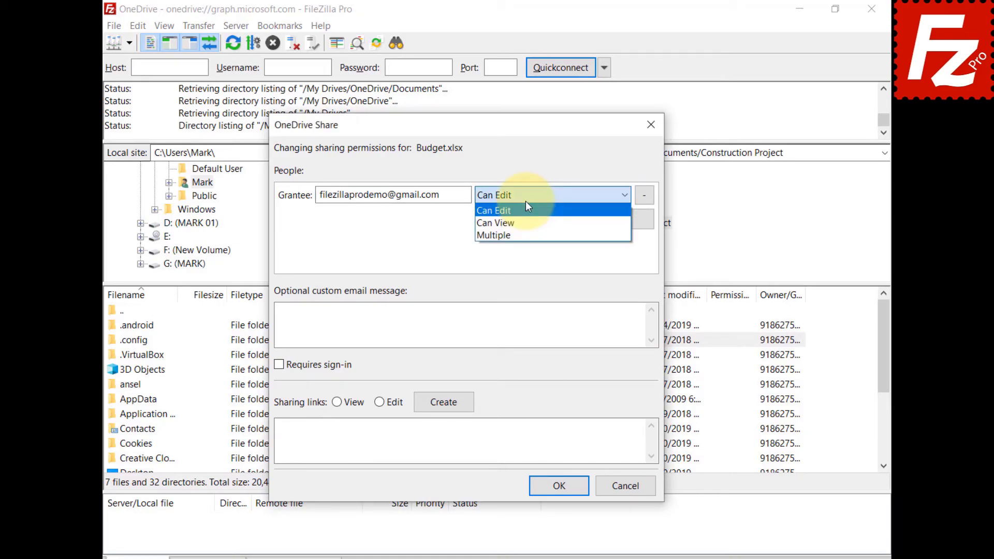
{"action": "left_click", "coordinate": [393, 323]}
{"action": "type", "text": "Shared with Filezilla Pro"}
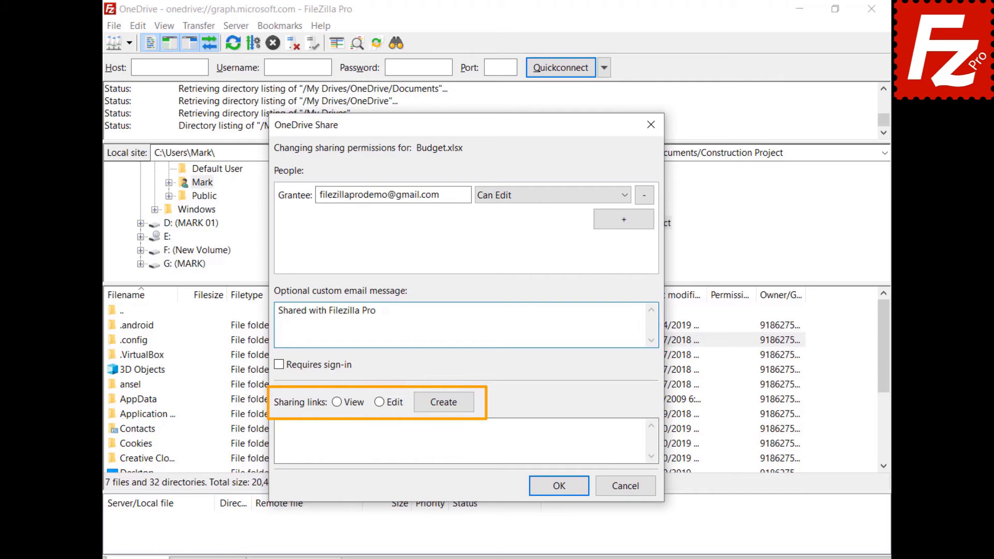
{"action": "left_click", "coordinate": [336, 402]}
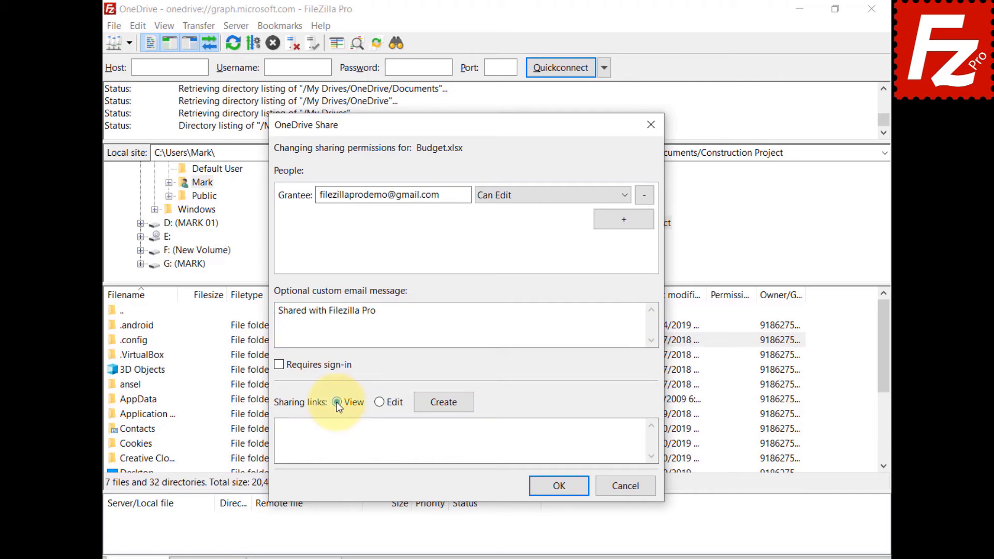
{"action": "left_click", "coordinate": [444, 402]}
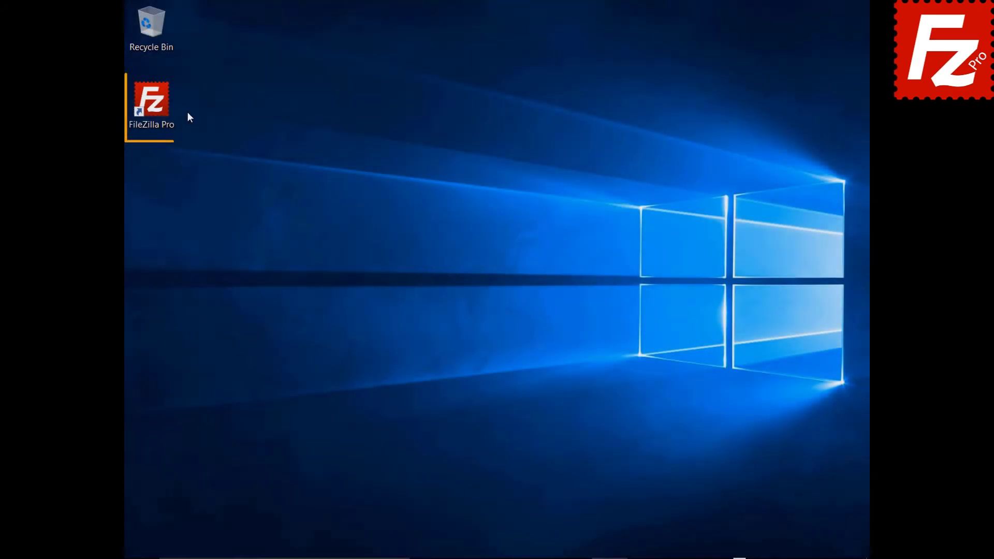
- Create a site named 'OneDrive for Business' with the Microsoft OneDrive protocol and connect
{"action": "double_click", "coordinate": [157, 107]}
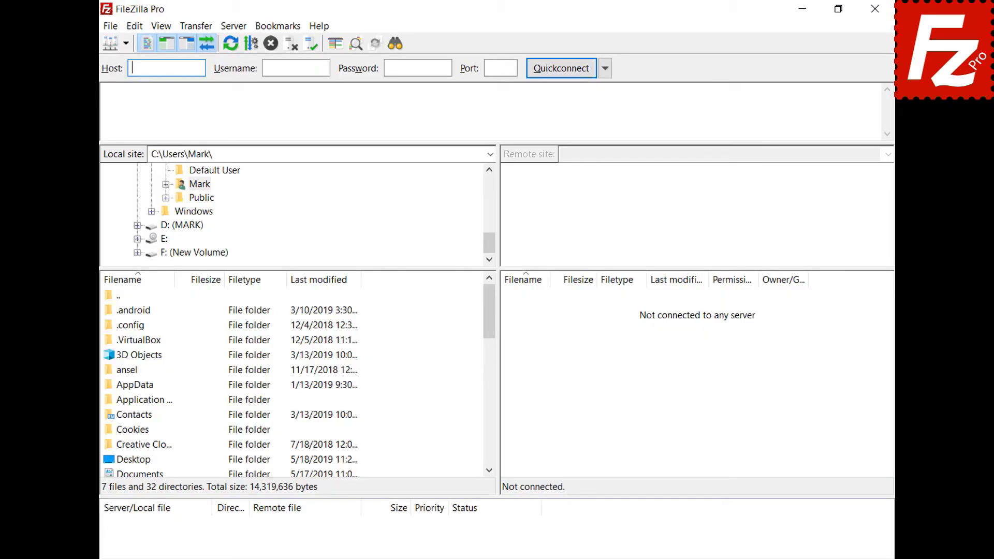
{"action": "left_click", "coordinate": [113, 27]}
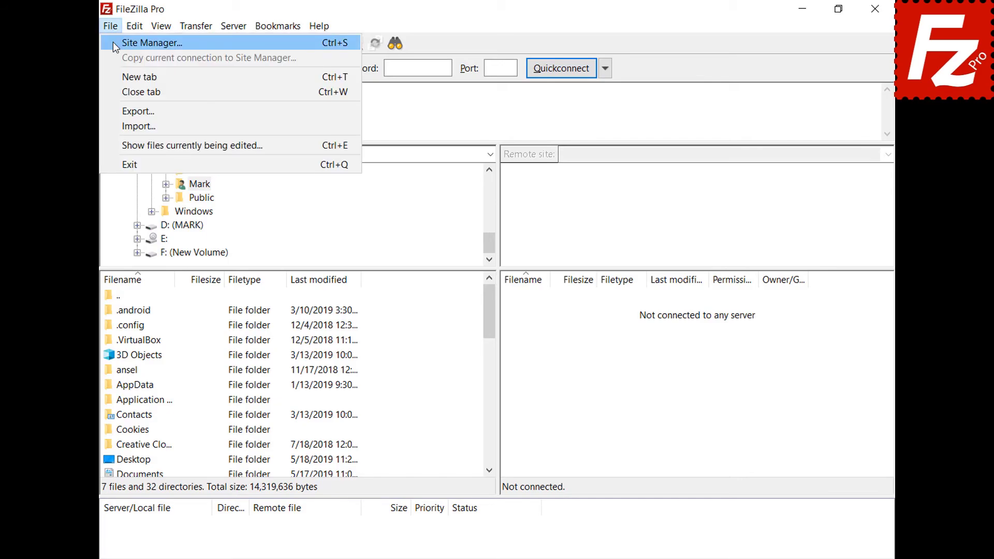
{"action": "left_click", "coordinate": [113, 45]}
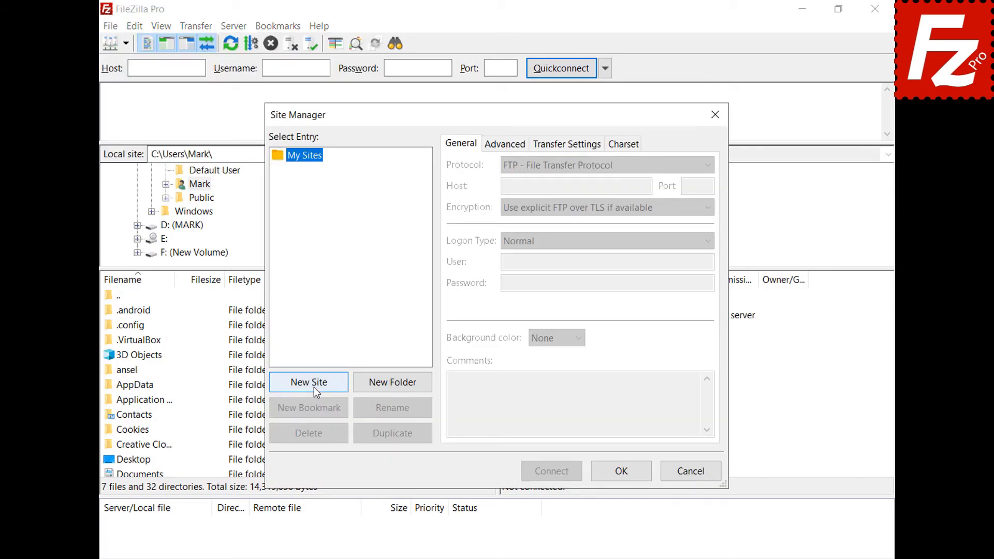
{"action": "left_click", "coordinate": [314, 387]}
{"action": "type", "text": "OneDri"}
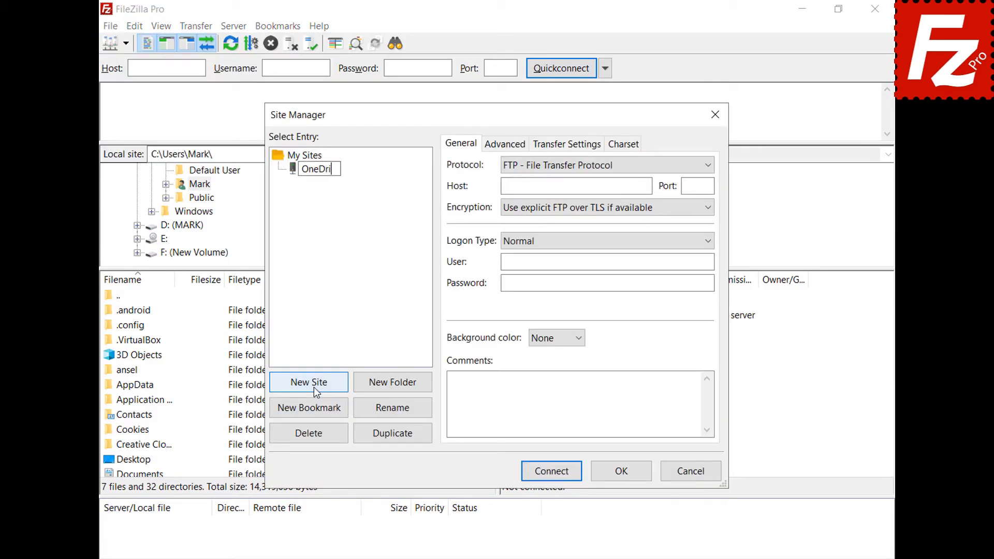
{"action": "type", "text": "ve for Business"}
{"action": "left_click", "coordinate": [712, 166]}
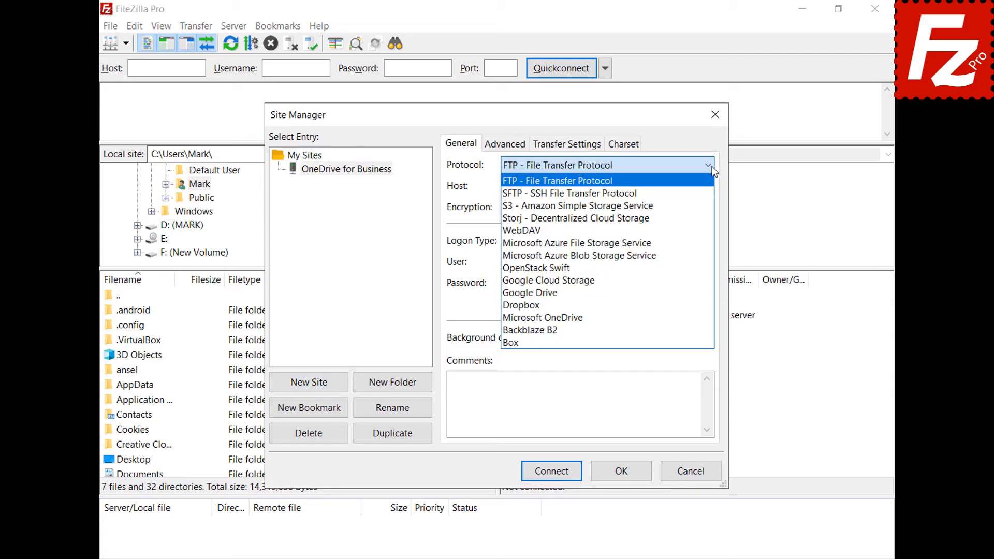
{"action": "left_click", "coordinate": [697, 316]}
{"action": "left_click", "coordinate": [552, 471]}
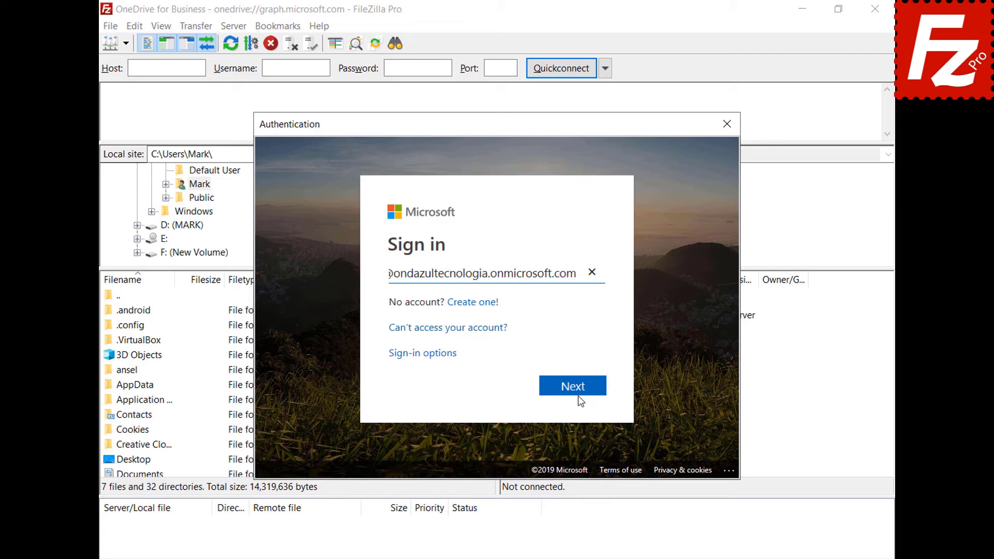
- Sign in to the Microsoft account and accept the permissions with organization-wide consent
{"action": "left_click", "coordinate": [577, 394]}
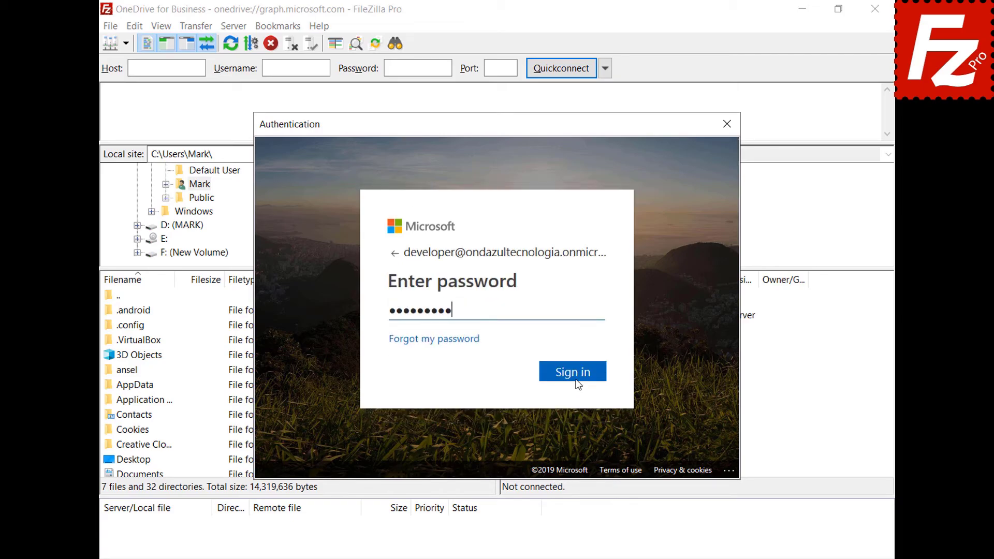
{"action": "left_click", "coordinate": [578, 384]}
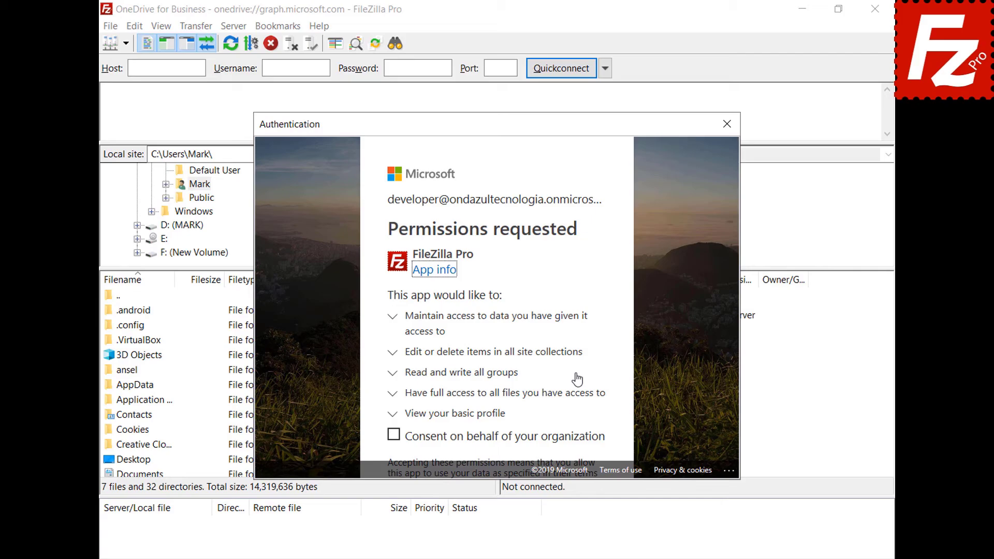
{"action": "left_click", "coordinate": [393, 437]}
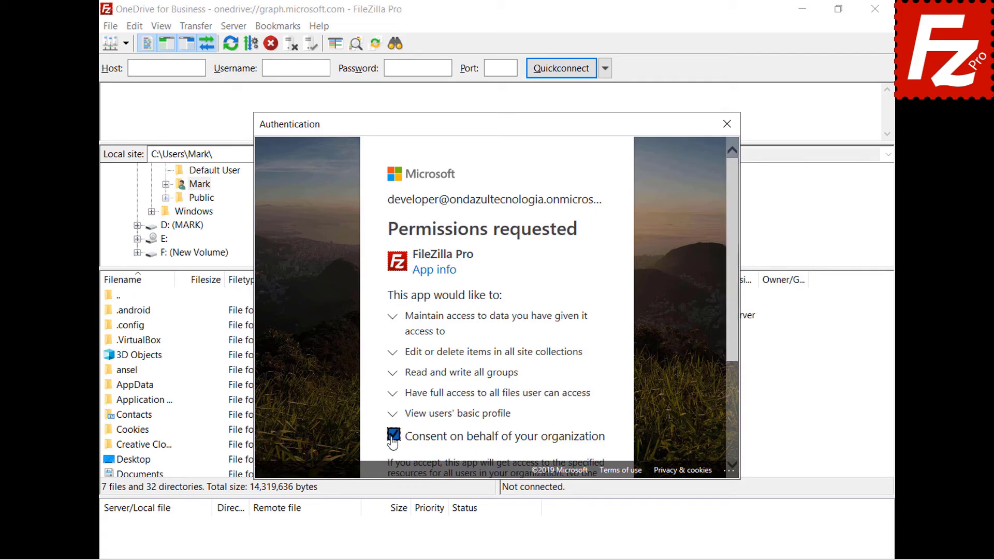
{"action": "left_click_drag", "start_coordinate": [732, 337], "coordinate": [731, 452]}
{"action": "left_click", "coordinate": [572, 423]}
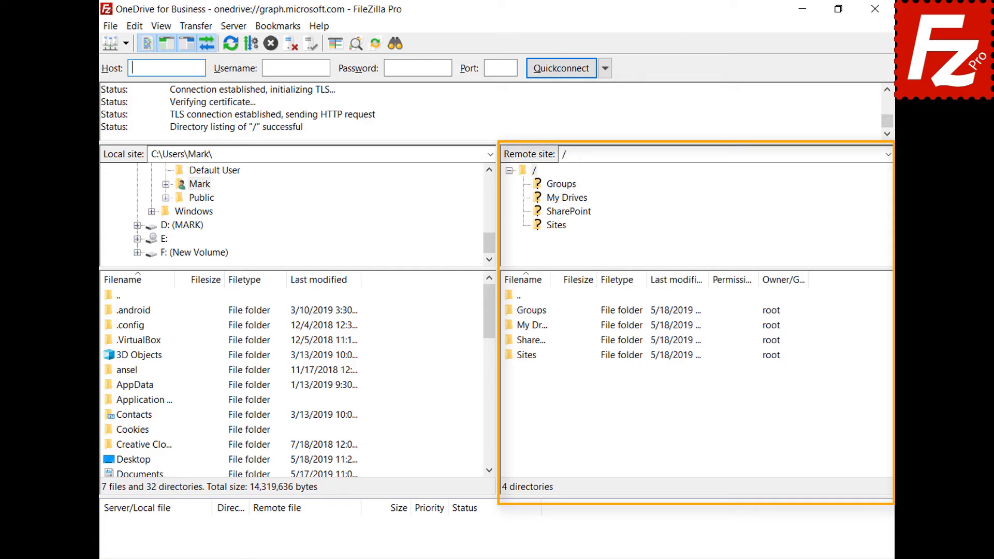
- Open the My Drives folder on the remote side
{"action": "double_click", "coordinate": [525, 327]}
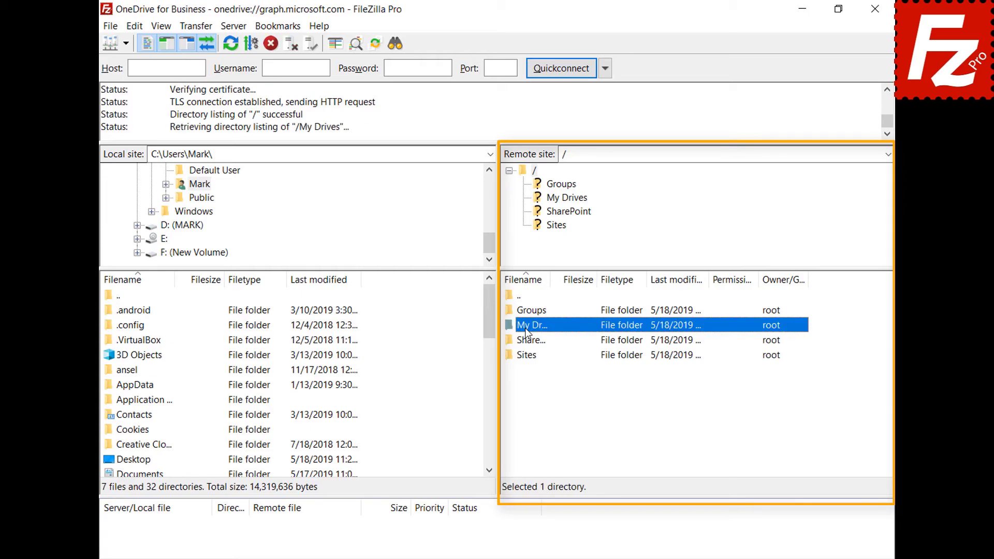
{"action": "double_click", "coordinate": [528, 313]}
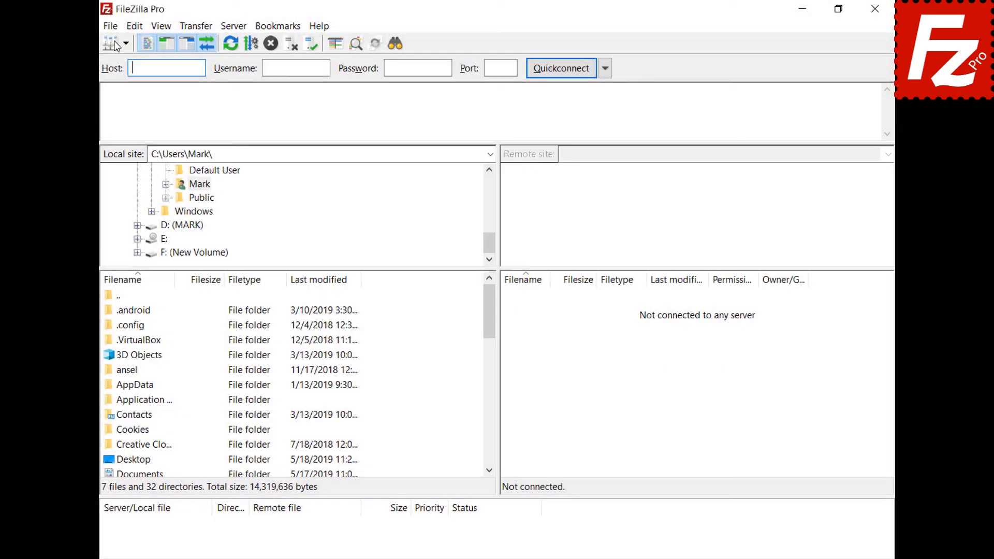
{"action": "left_click", "coordinate": [114, 28]}
- Add another site named 'OneDrive for Business' using Microsoft OneDrive and connect
{"action": "left_click", "coordinate": [116, 41]}
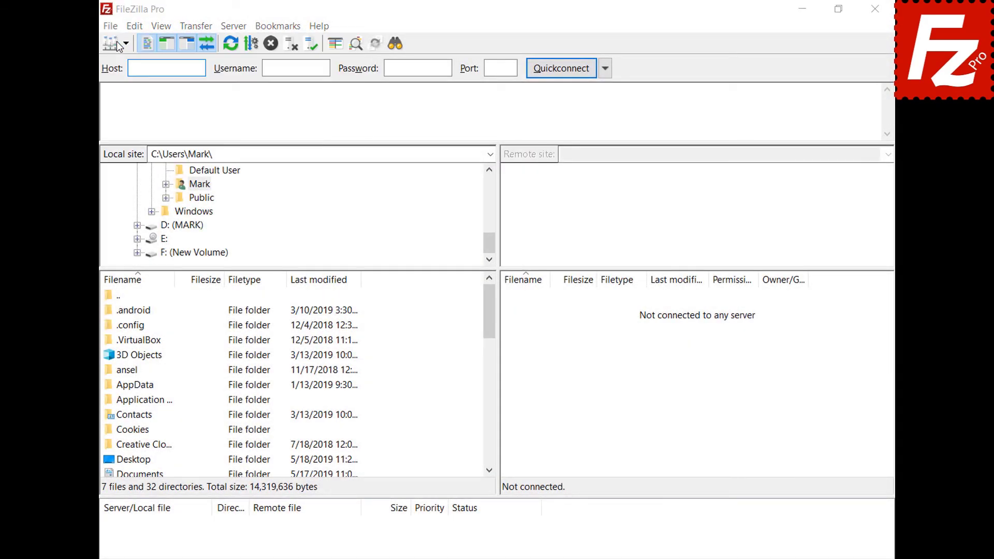
{"action": "left_click", "coordinate": [308, 383]}
{"action": "type", "text": "On"}
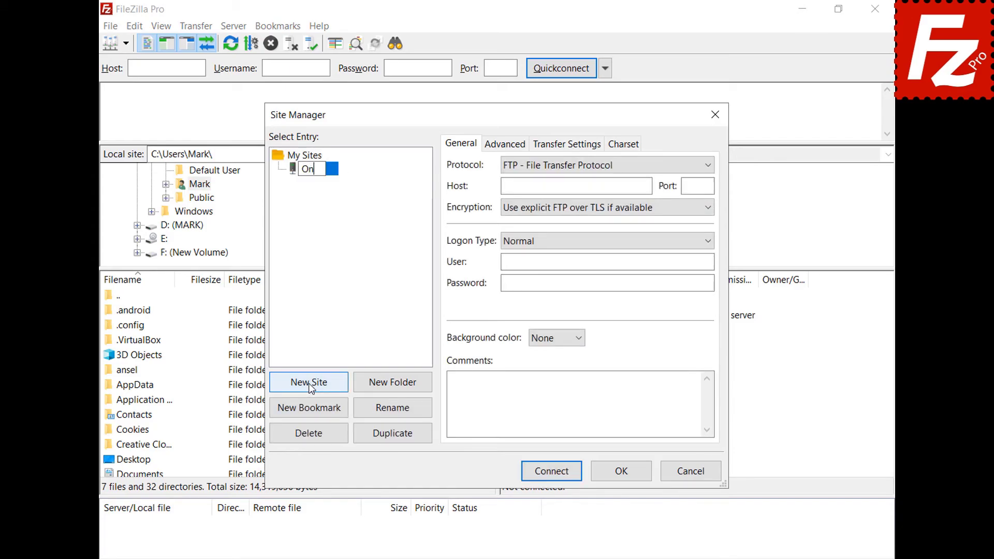
{"action": "type", "text": "eDrive for B"}
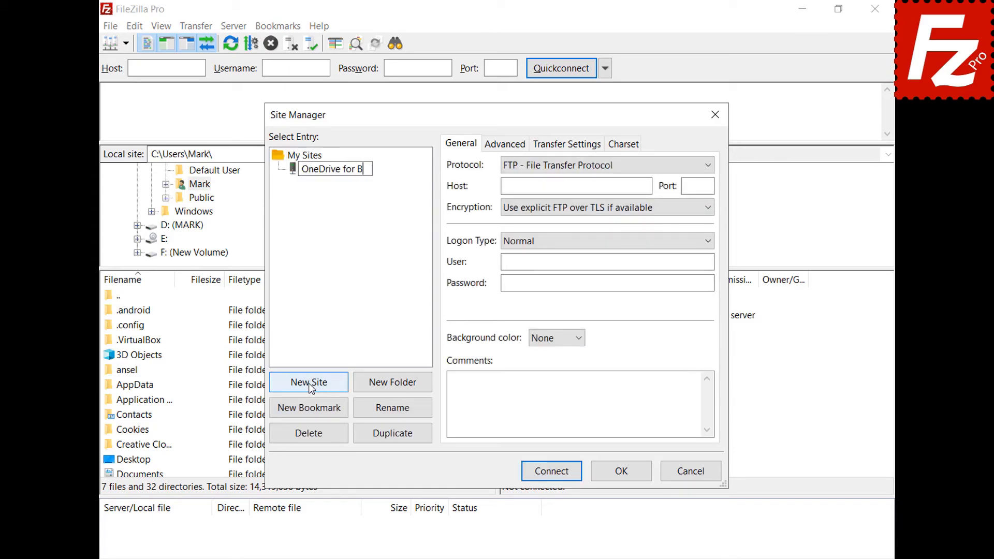
{"action": "type", "text": "usiness"}
{"action": "key", "text": "Return"}
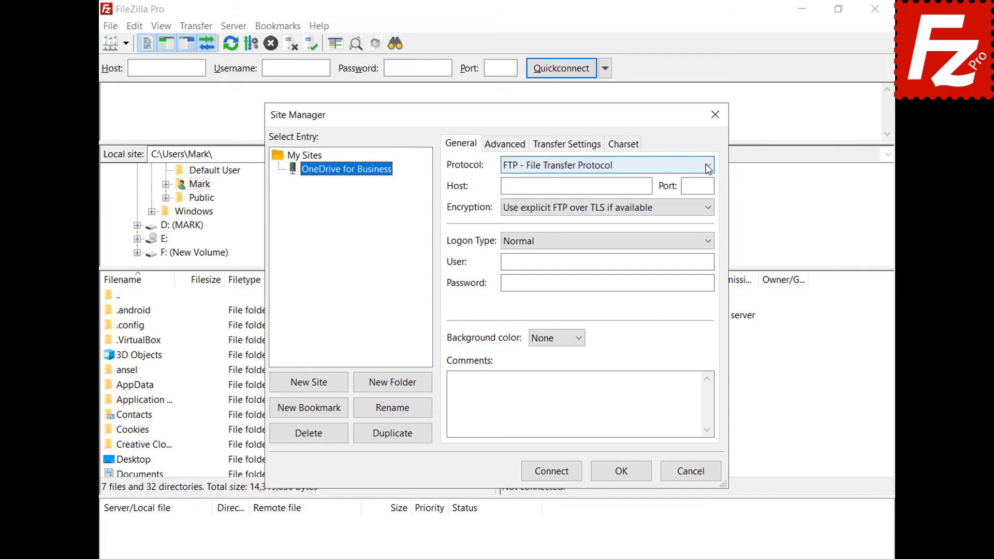
{"action": "left_click", "coordinate": [707, 166]}
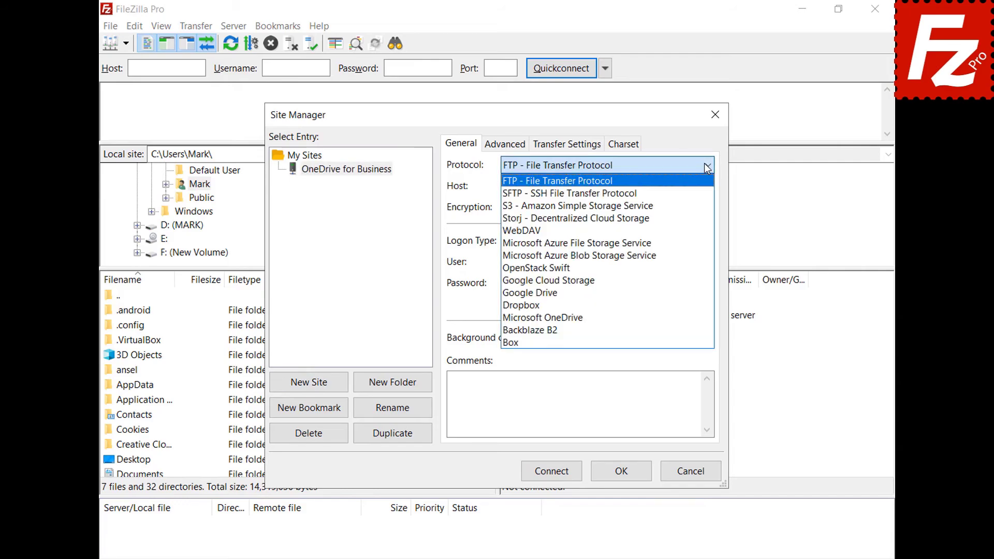
{"action": "left_click", "coordinate": [687, 318]}
{"action": "left_click", "coordinate": [551, 472]}
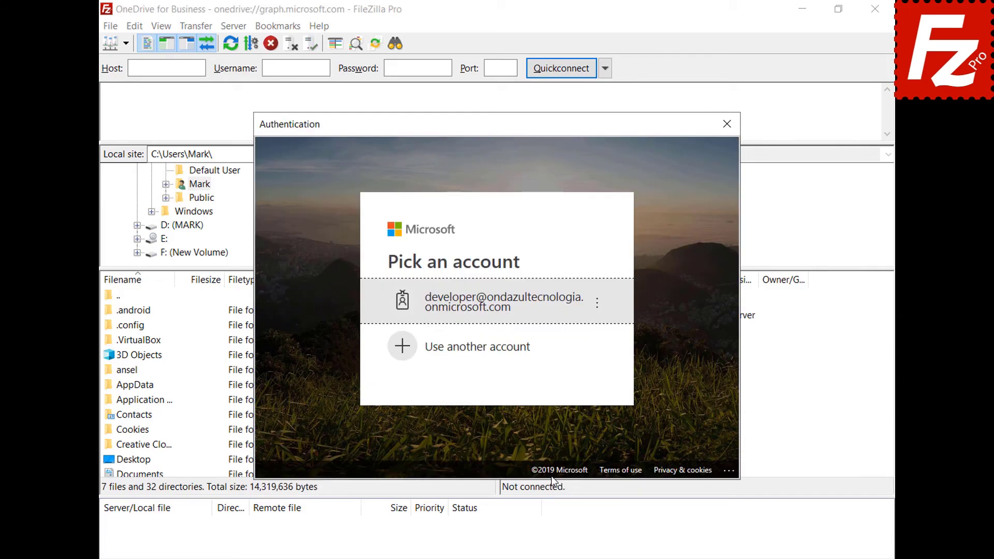
- Sign in with a different Microsoft account and open My Drives/OneDrive remotely
{"action": "left_click", "coordinate": [524, 348]}
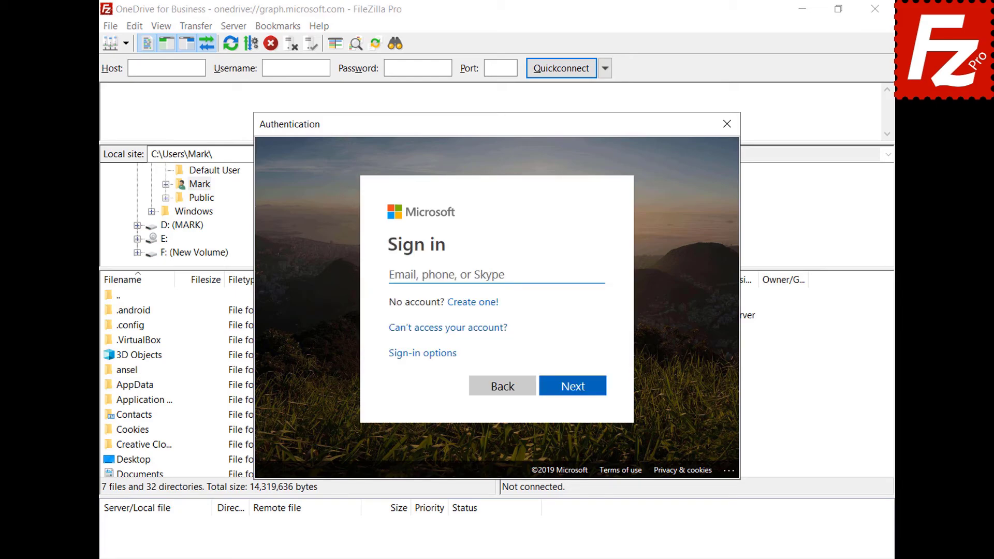
{"action": "key", "text": "ctrl+v"}
{"action": "left_click", "coordinate": [574, 388]}
{"action": "key", "text": "ctrl+v"}
{"action": "left_click", "coordinate": [591, 369]}
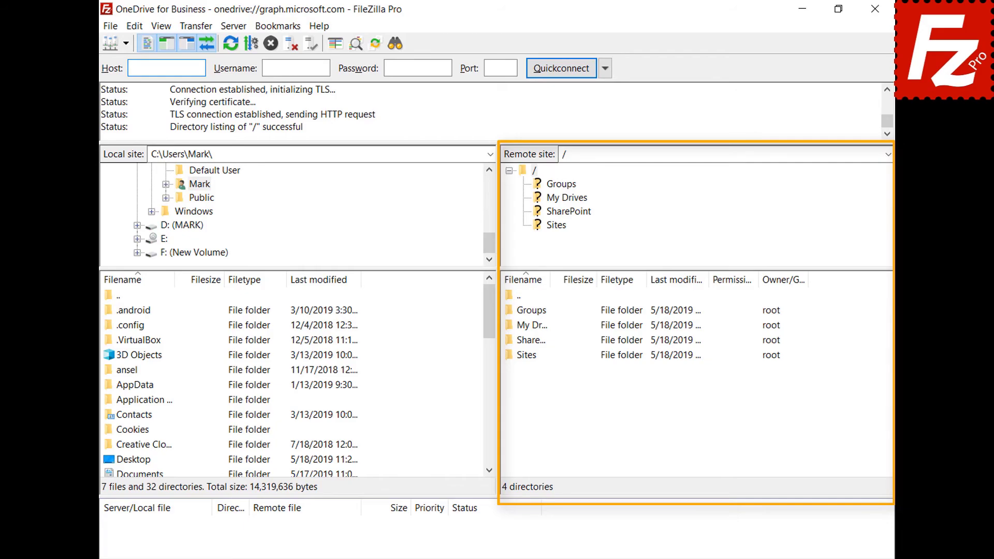
{"action": "double_click", "coordinate": [511, 327]}
{"action": "double_click", "coordinate": [523, 313]}
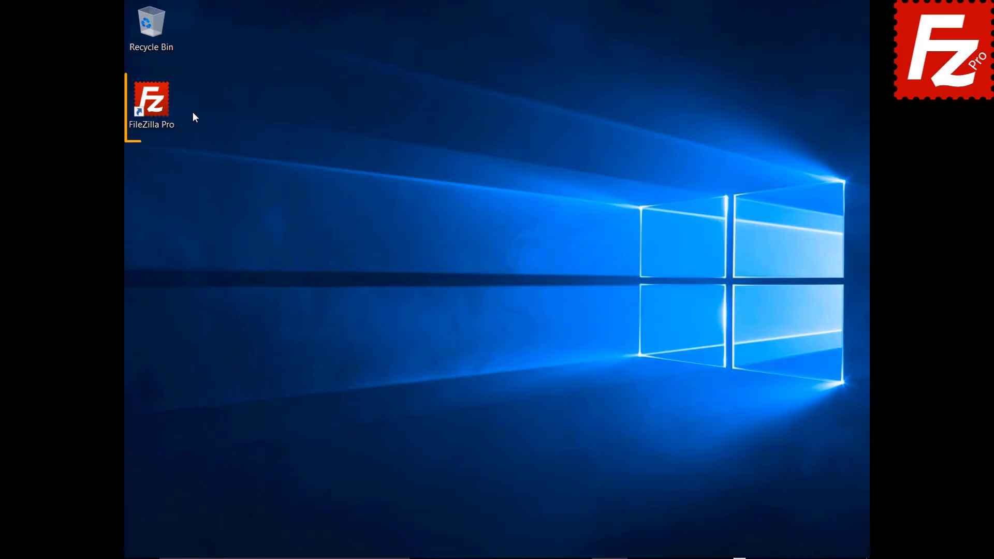
- Launch FileZilla Pro and connect to the saved Amazon S3 site in a new tab
{"action": "double_click", "coordinate": [157, 107]}
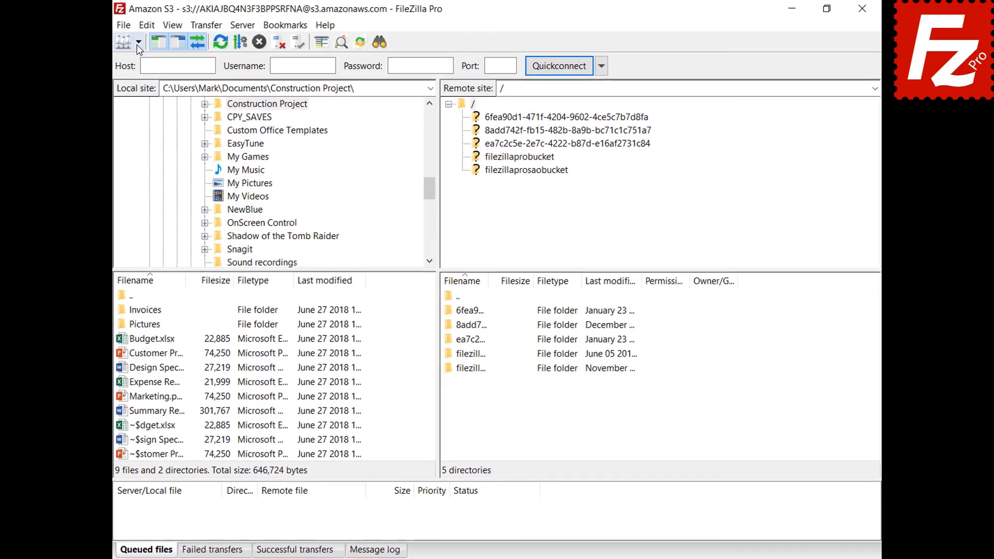
{"action": "left_click", "coordinate": [149, 40]}
{"action": "left_click", "coordinate": [123, 62]}
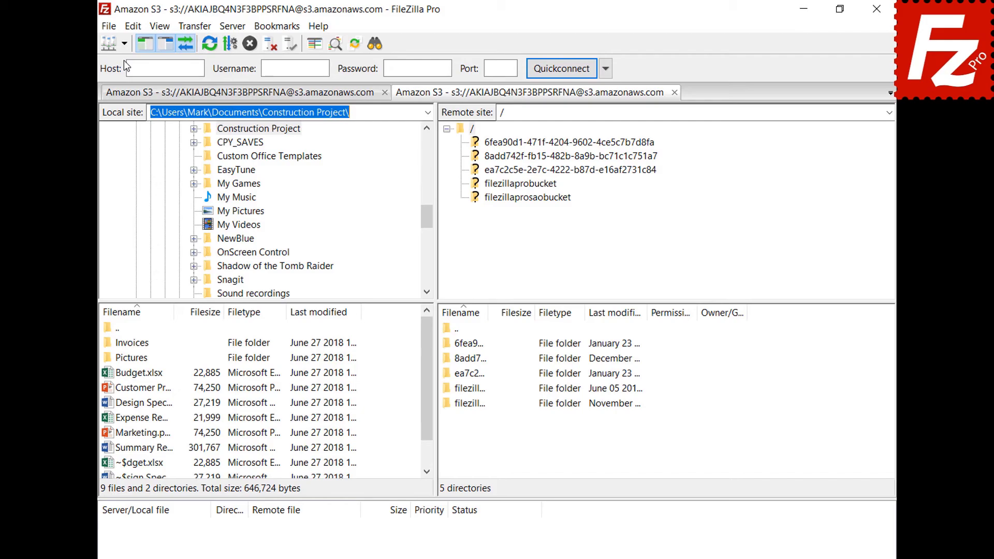
- Expand filezillaprobucket and create a temporary URL for the README file
{"action": "left_click", "coordinate": [521, 185]}
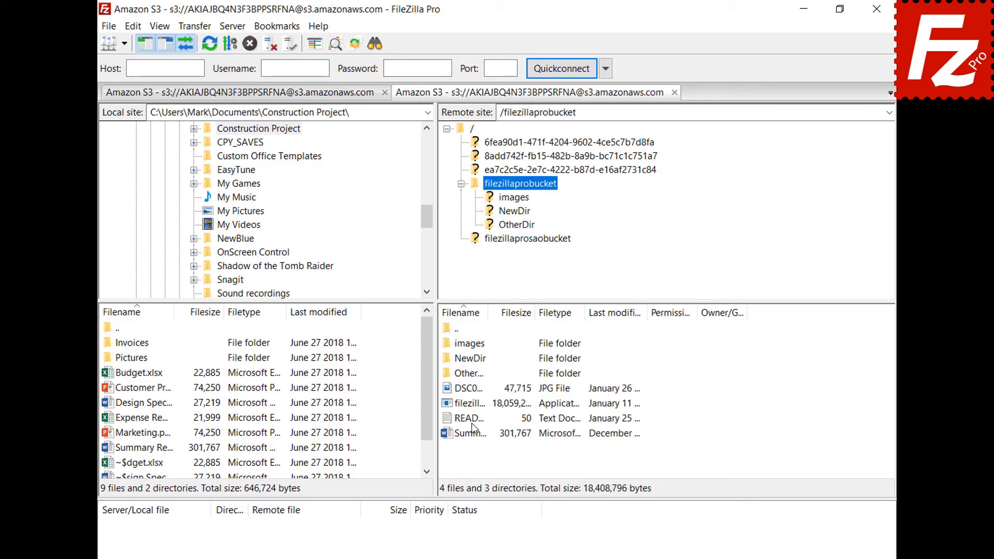
{"action": "right_click", "coordinate": [471, 421]}
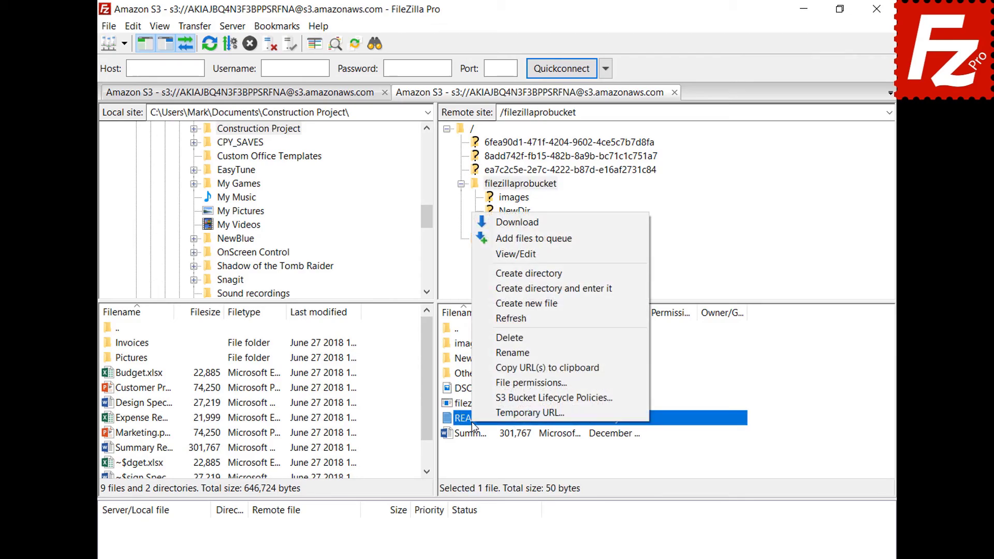
{"action": "left_click", "coordinate": [487, 415]}
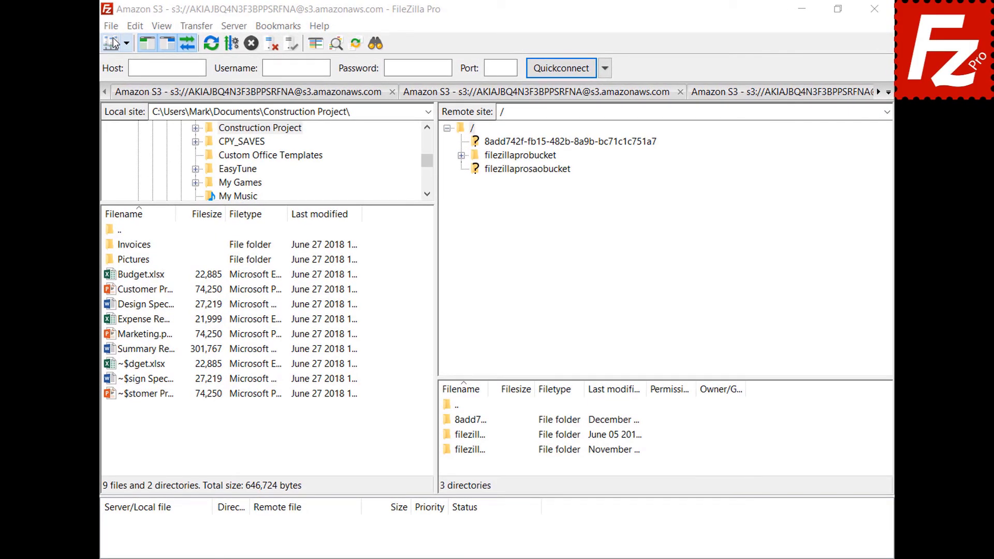
- Add a new Site Manager entry named OneDrive using the Microsoft OneDrive protocol
{"action": "left_click", "coordinate": [112, 26]}
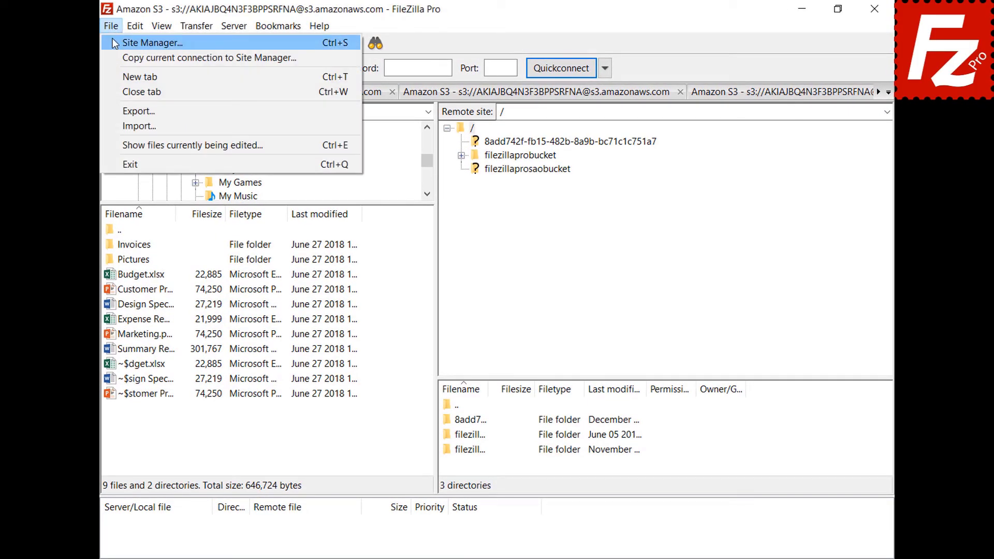
{"action": "left_click", "coordinate": [115, 43]}
{"action": "left_click", "coordinate": [309, 381]}
{"action": "type", "text": "OneDrive"}
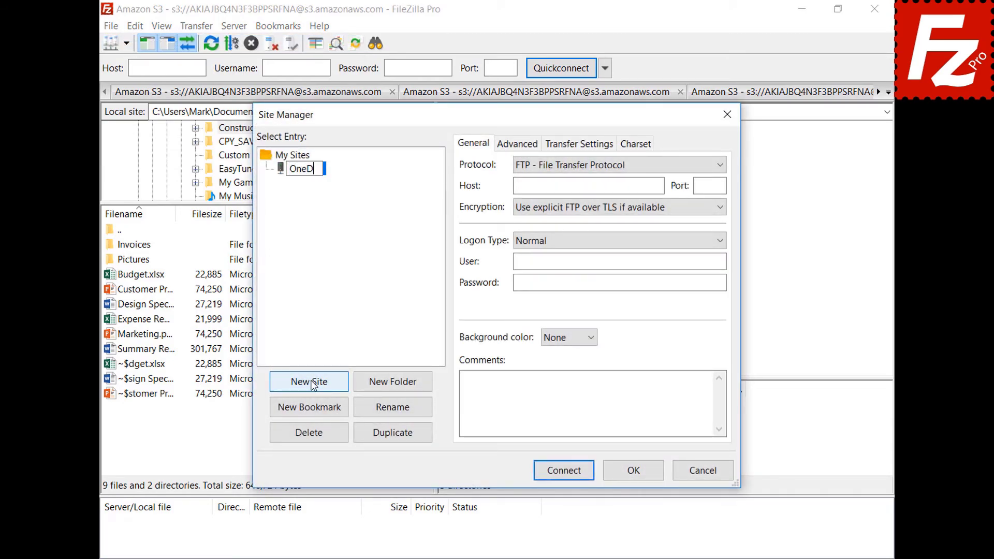
{"action": "left_click", "coordinate": [719, 165]}
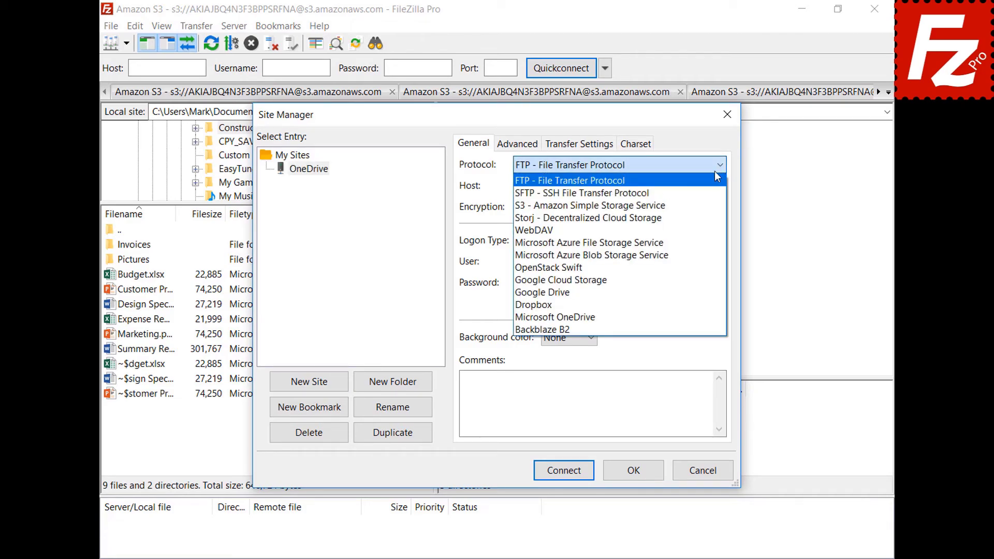
{"action": "left_click", "coordinate": [716, 317]}
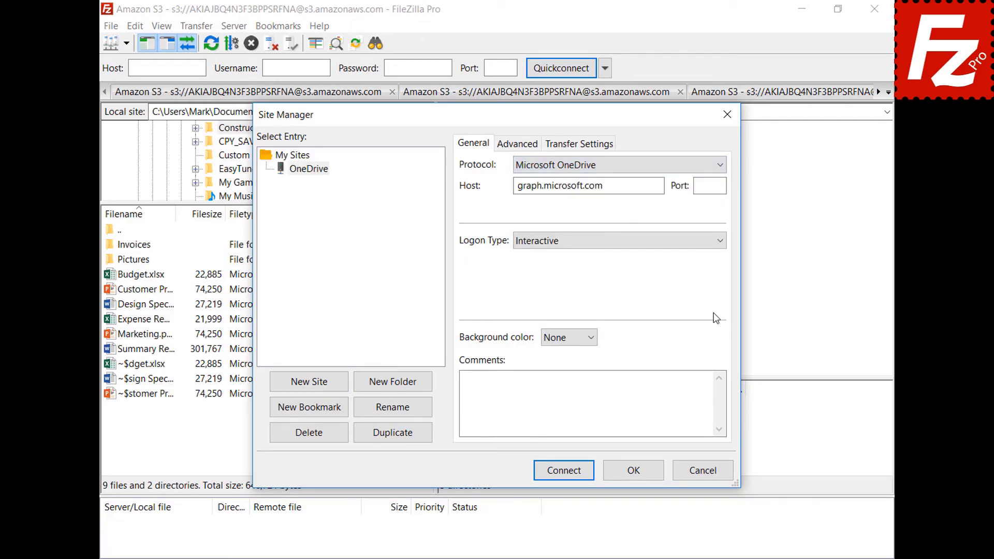
- Connect to the OneDrive site and sign in with the Microsoft account e-mail and password
{"action": "left_click", "coordinate": [566, 472]}
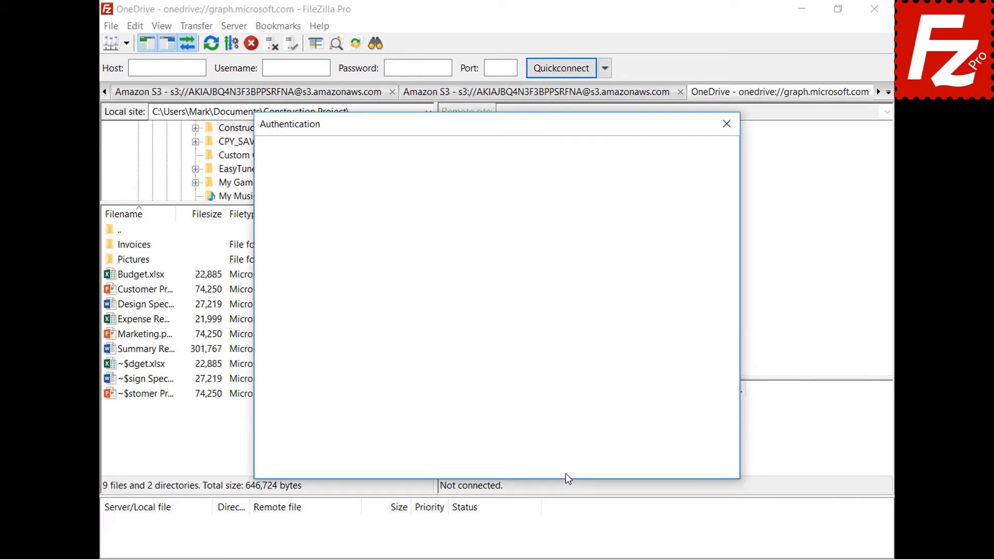
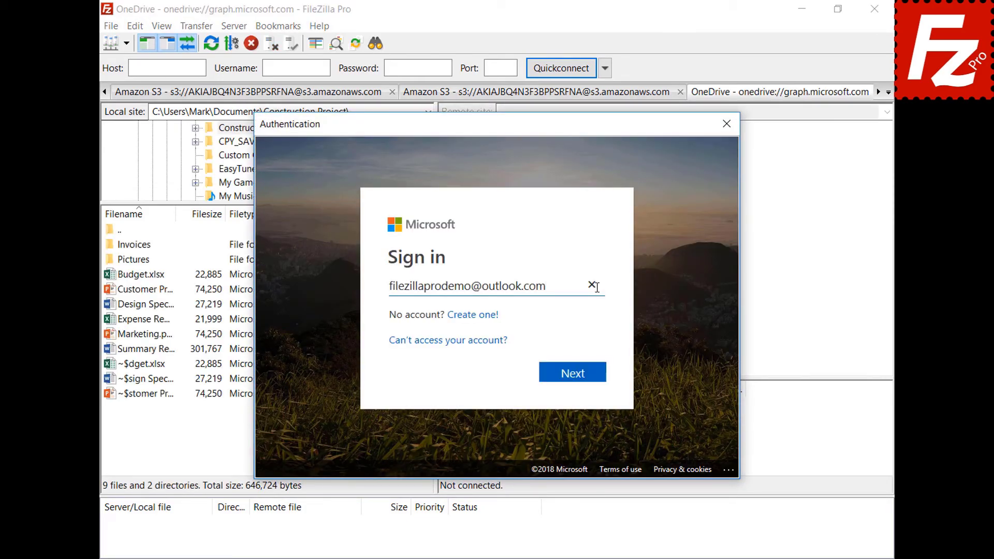
{"action": "left_click", "coordinate": [578, 377]}
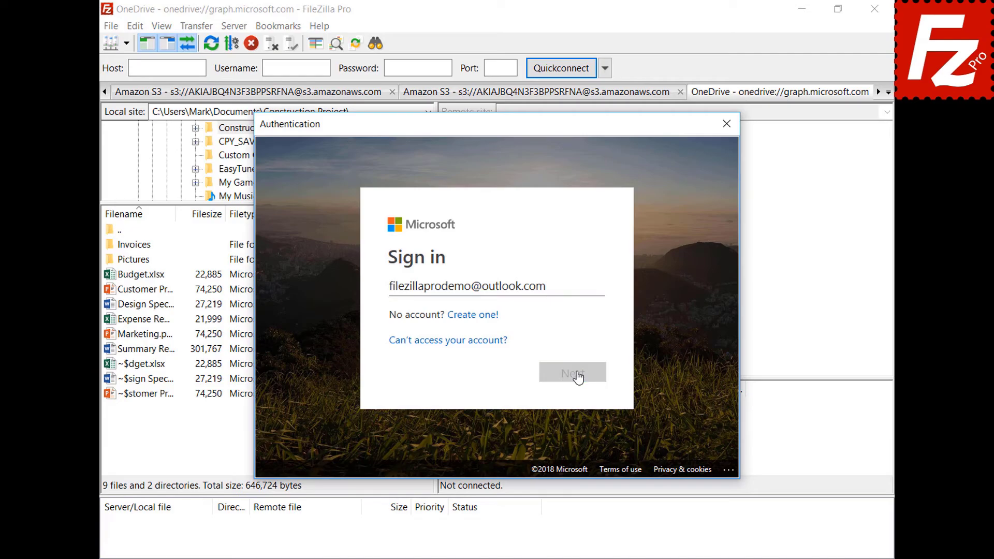
{"action": "left_click", "coordinate": [566, 300]}
{"action": "type", "text": "•••••••••"}
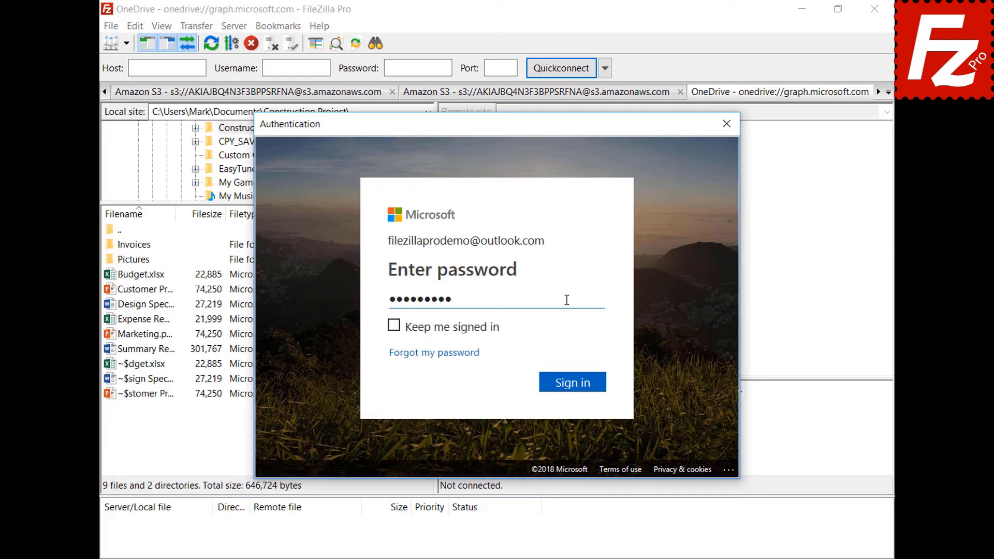
{"action": "left_click", "coordinate": [576, 385]}
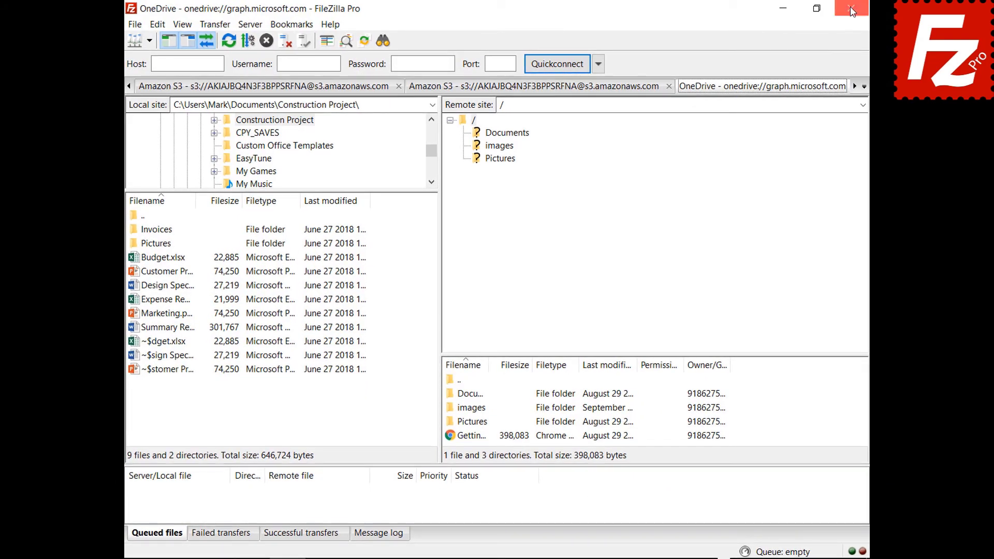
- Close FileZilla Pro and complete the Microsoft sign-in by re-entering the account e-mail and password
{"action": "left_click", "coordinate": [851, 9]}
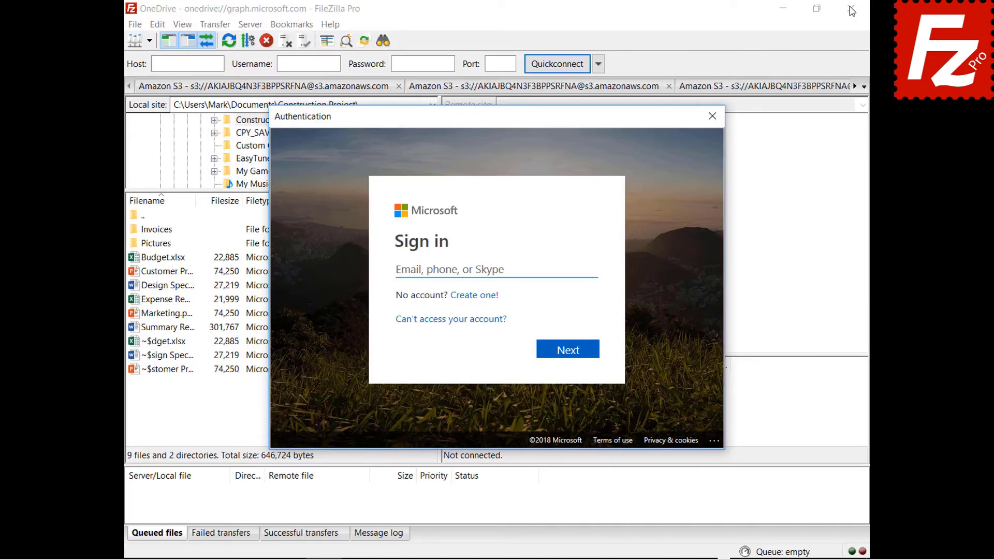
{"action": "left_click", "coordinate": [573, 268]}
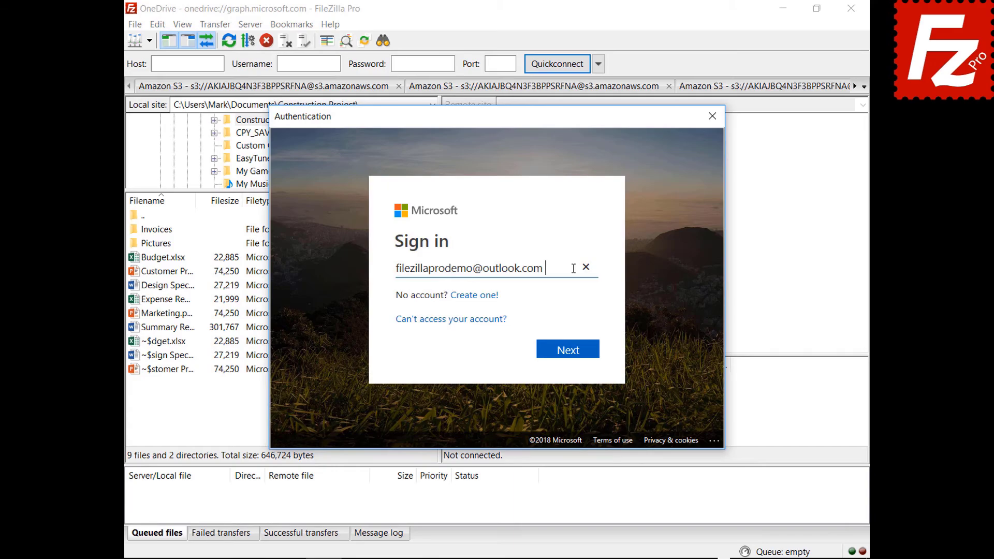
{"action": "left_click", "coordinate": [568, 357]}
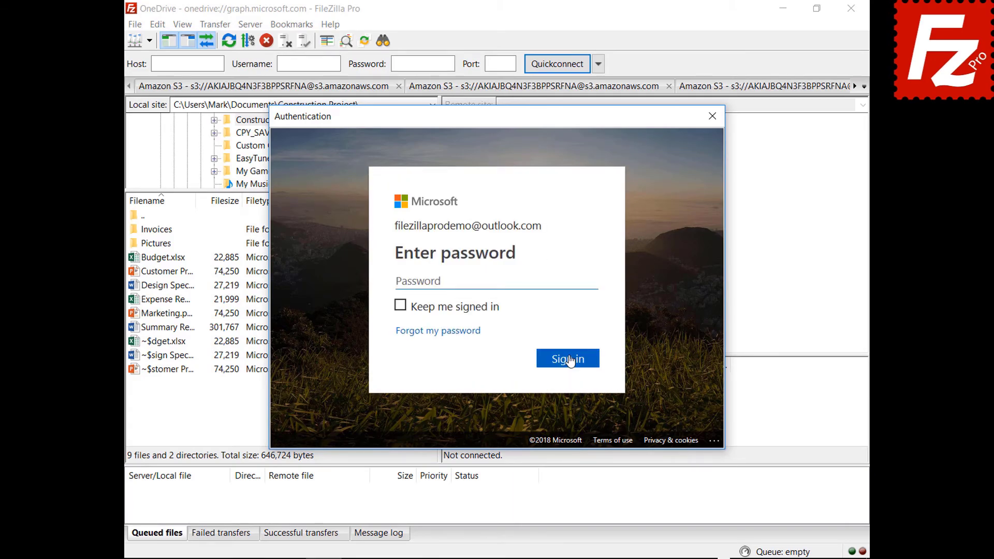
{"action": "type", "text": "•••••••••"}
{"action": "left_click", "coordinate": [569, 368]}
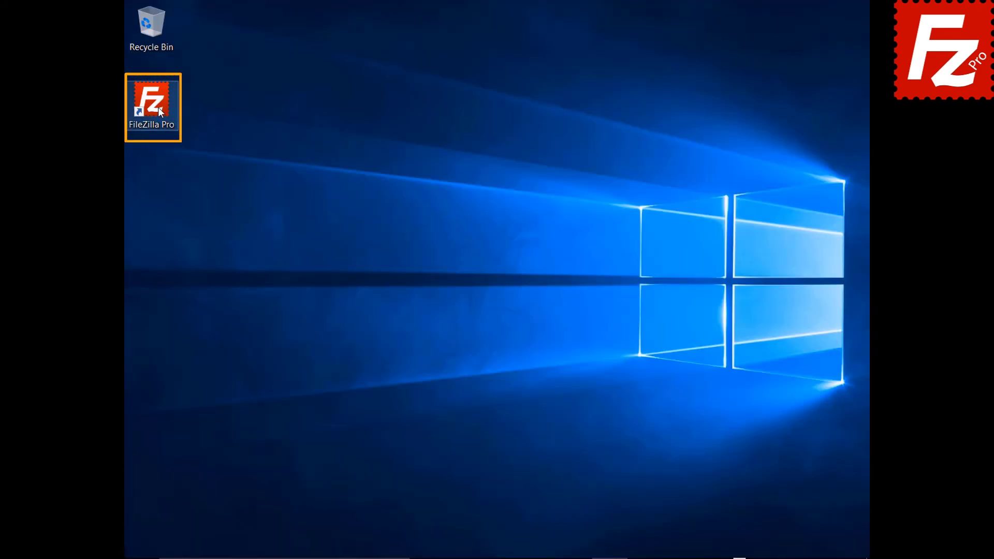
- Launch FileZilla Pro and protect saved passwords with a master password, entered twice, in Settings
{"action": "double_click", "coordinate": [157, 108]}
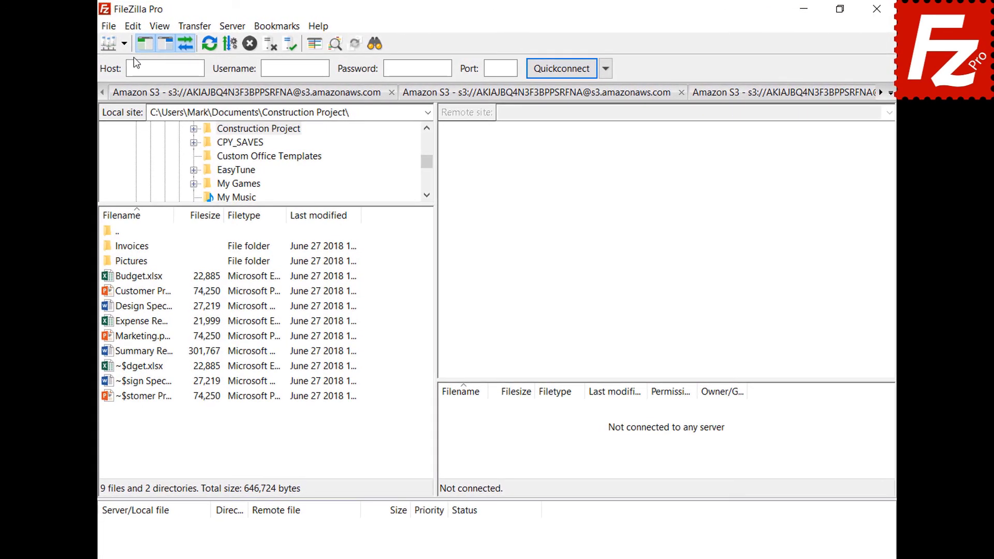
{"action": "left_click", "coordinate": [131, 26]}
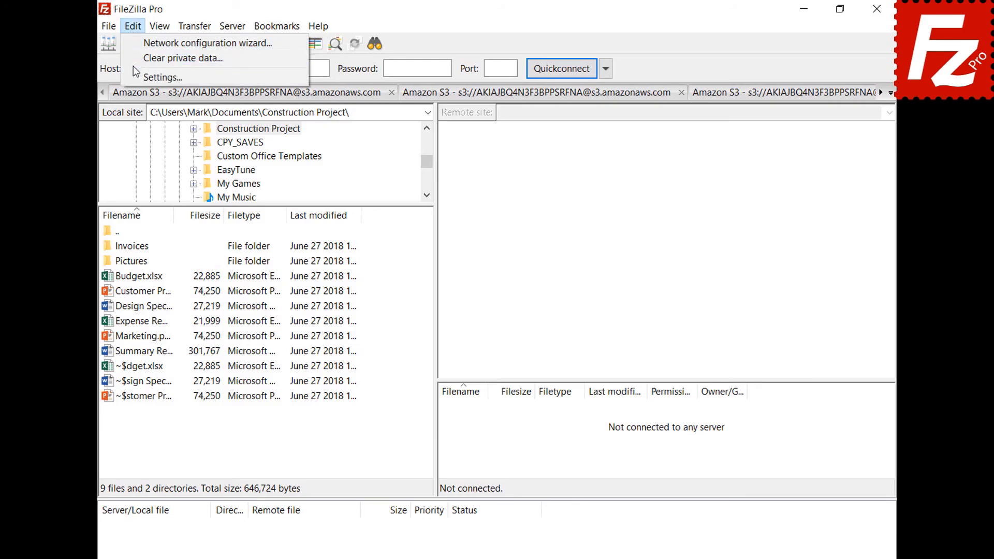
{"action": "left_click", "coordinate": [137, 74]}
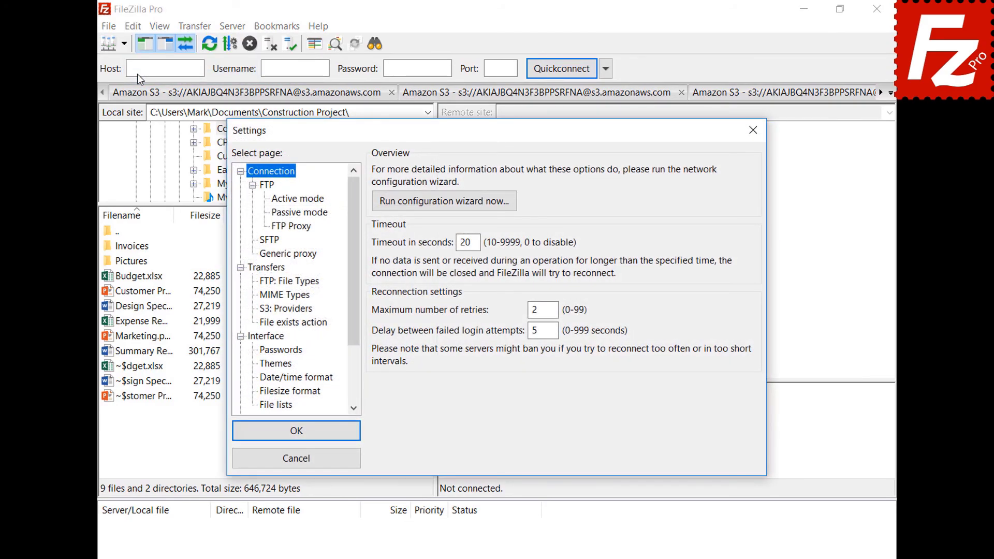
{"action": "left_click", "coordinate": [262, 352]}
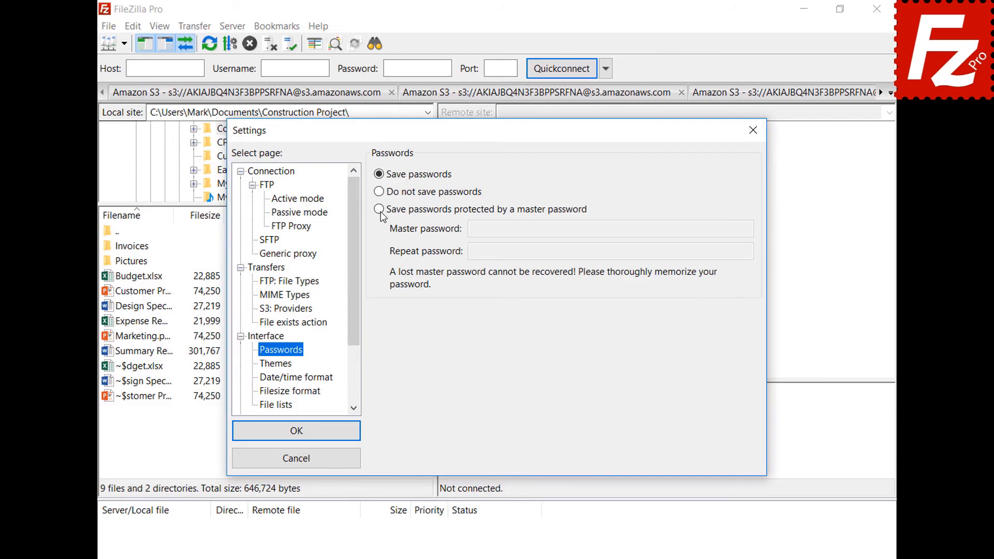
{"action": "left_click", "coordinate": [379, 210]}
{"action": "left_click", "coordinate": [725, 228]}
{"action": "type", "text": "•••••••••••"}
{"action": "left_click", "coordinate": [725, 251]}
{"action": "type", "text": "•••••••••••"}
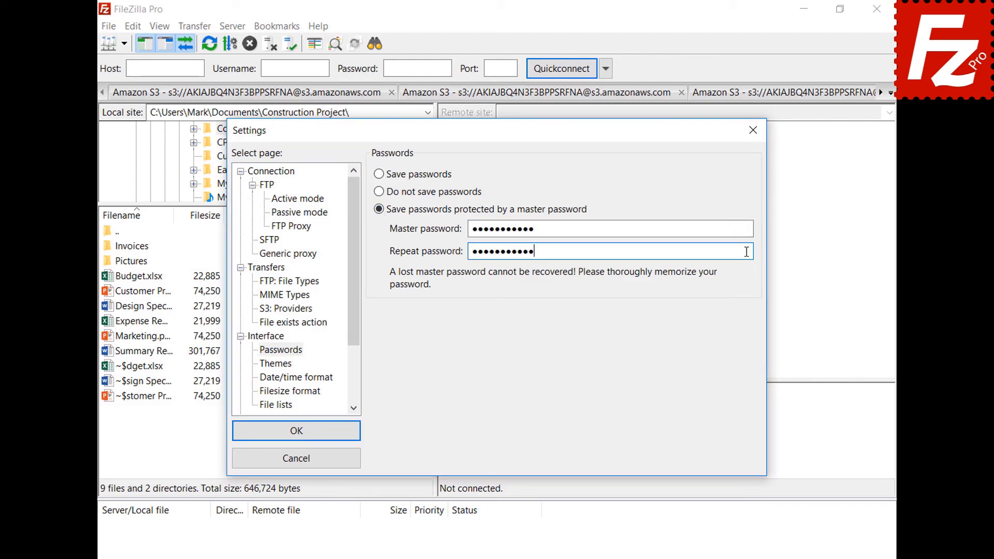
{"action": "left_click", "coordinate": [295, 431]}
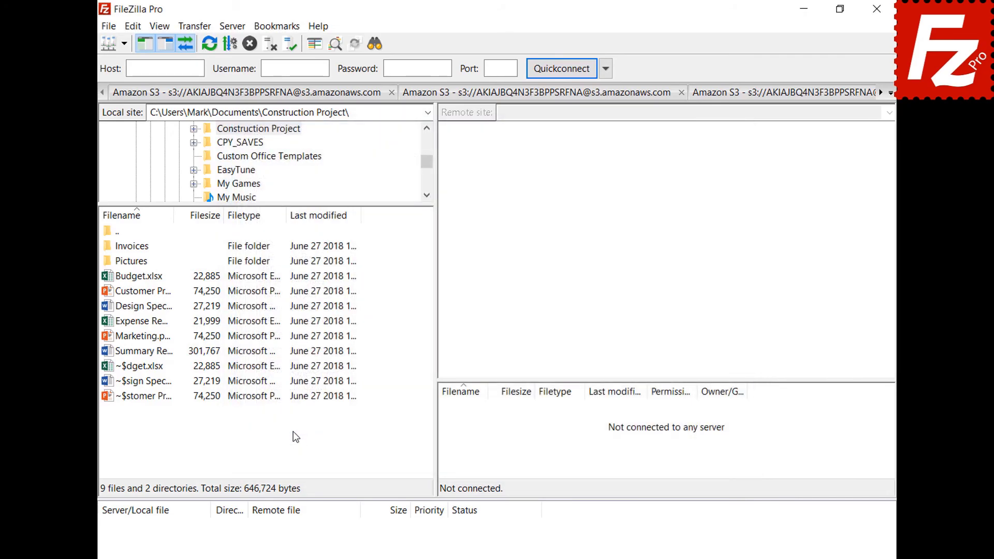
- Sign in to the saved OneDrive site with the account e-mail and password, then close and relaunch FileZilla
{"action": "left_click", "coordinate": [124, 44]}
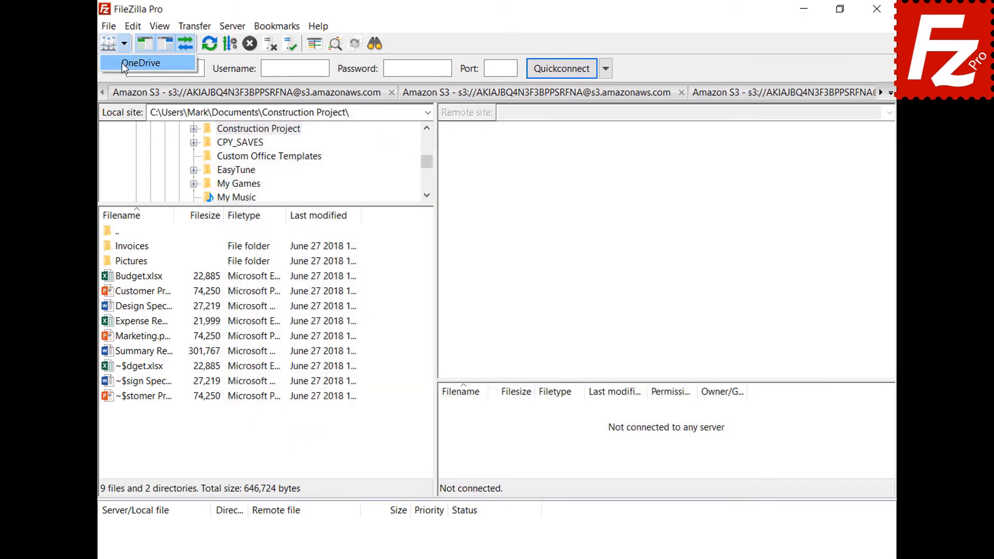
{"action": "left_click", "coordinate": [125, 63]}
{"action": "key", "text": "ctrl+v"}
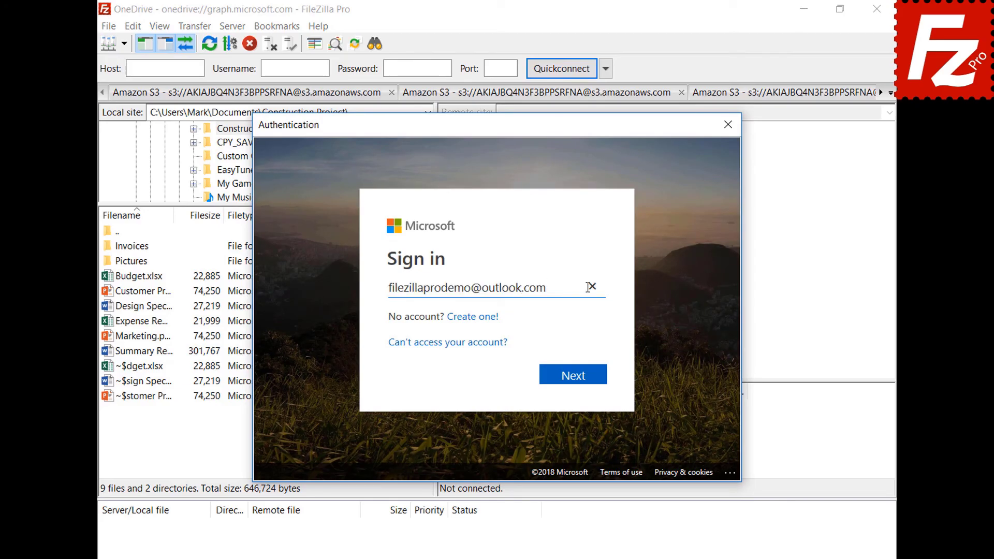
{"action": "left_click", "coordinate": [578, 381]}
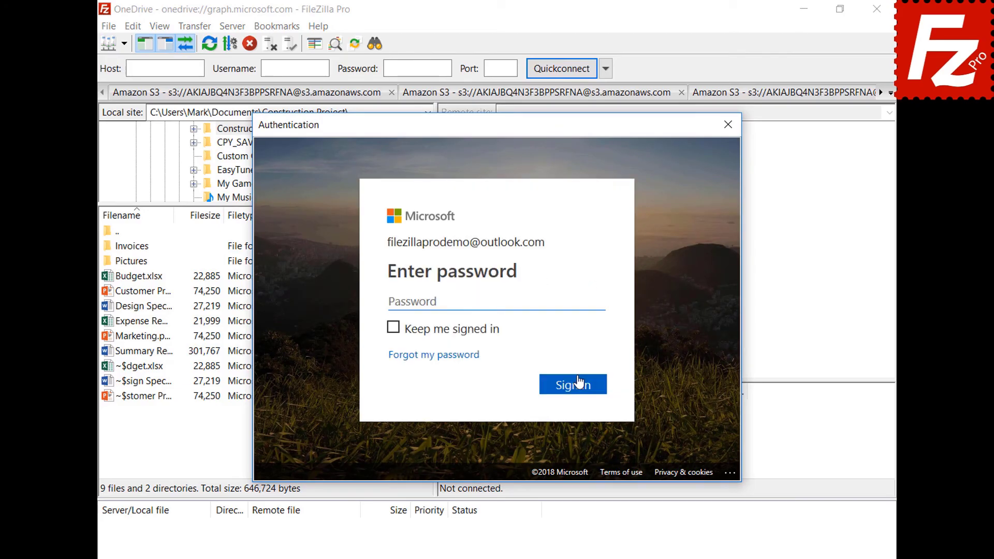
{"action": "key", "text": "ctrl+v"}
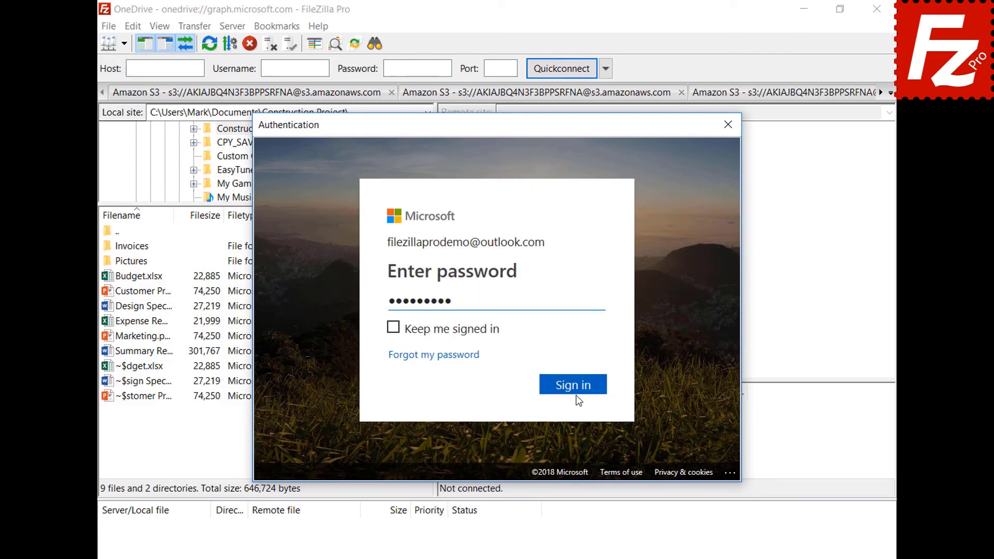
{"action": "left_click", "coordinate": [578, 389]}
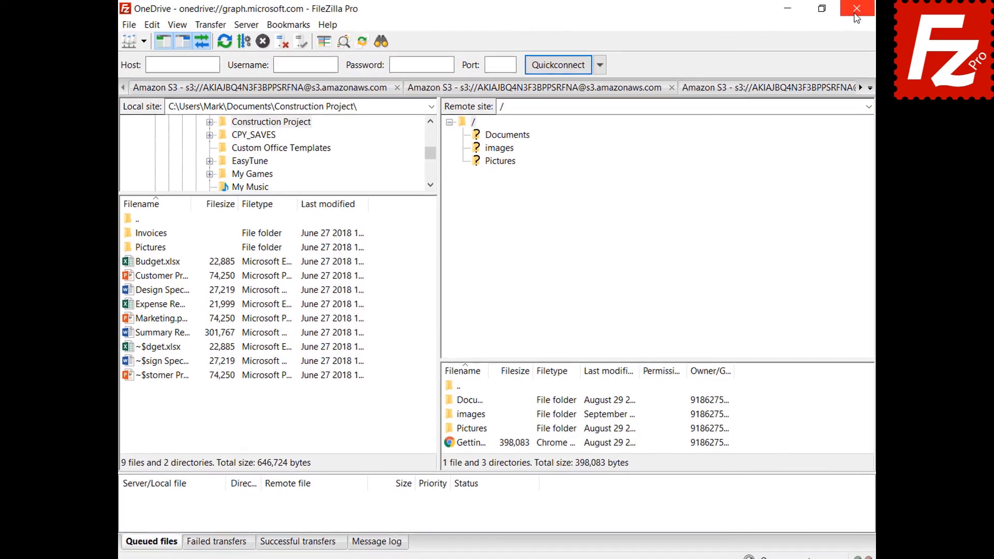
{"action": "left_click", "coordinate": [856, 8]}
{"action": "double_click", "coordinate": [157, 107]}
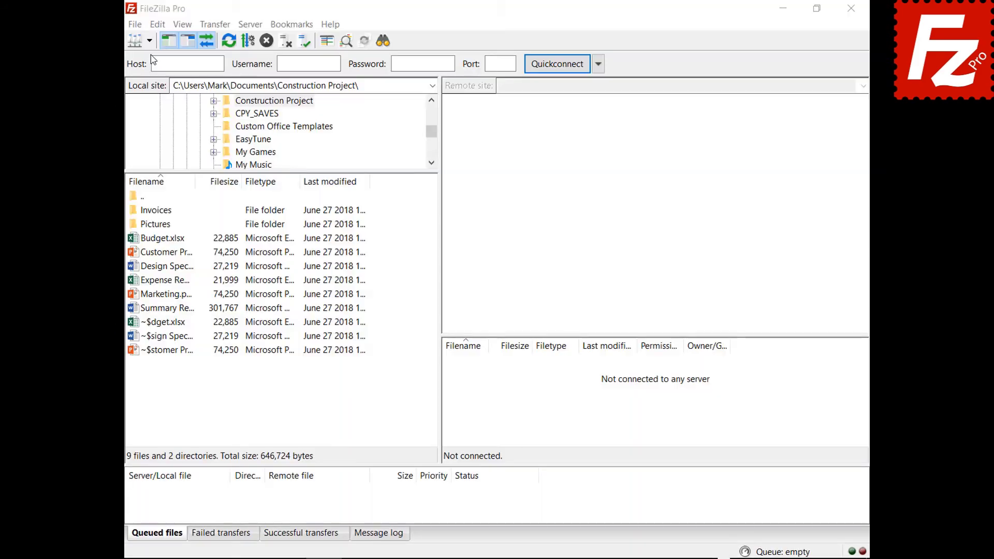
- Reconnect to the saved OneDrive site, unlocking its stored sign-in token with the master password
{"action": "left_click", "coordinate": [149, 41]}
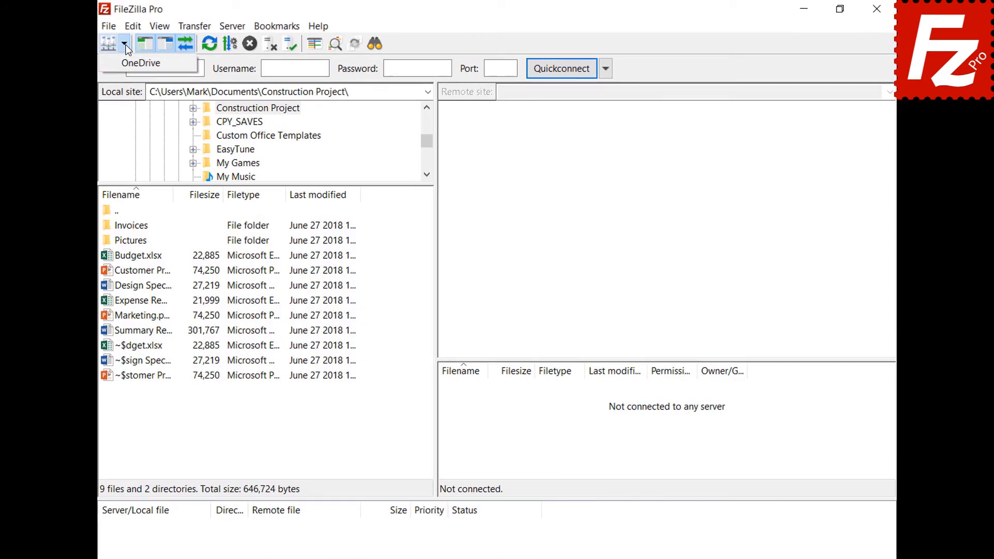
{"action": "left_click", "coordinate": [124, 63]}
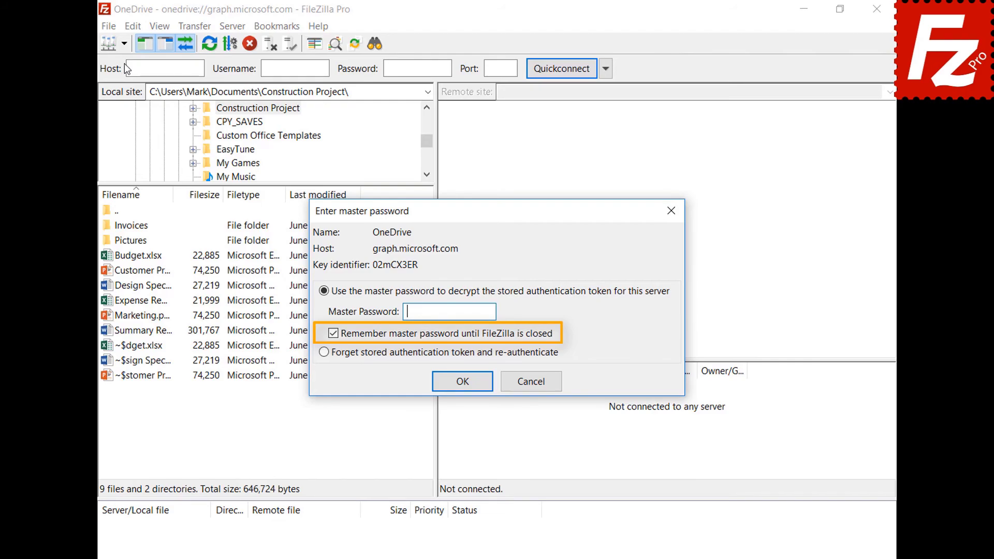
{"action": "key", "text": "ctrl+v"}
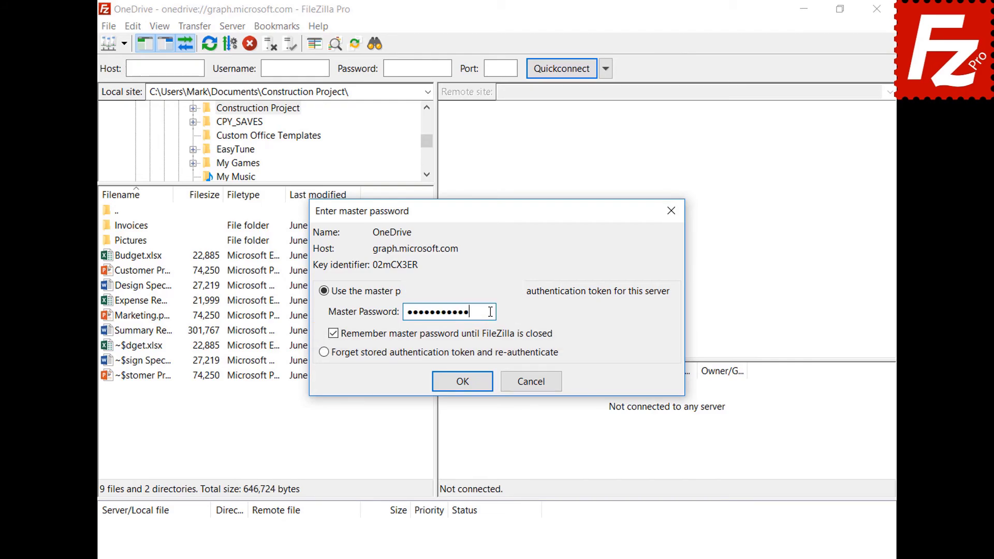
{"action": "left_click", "coordinate": [462, 382]}
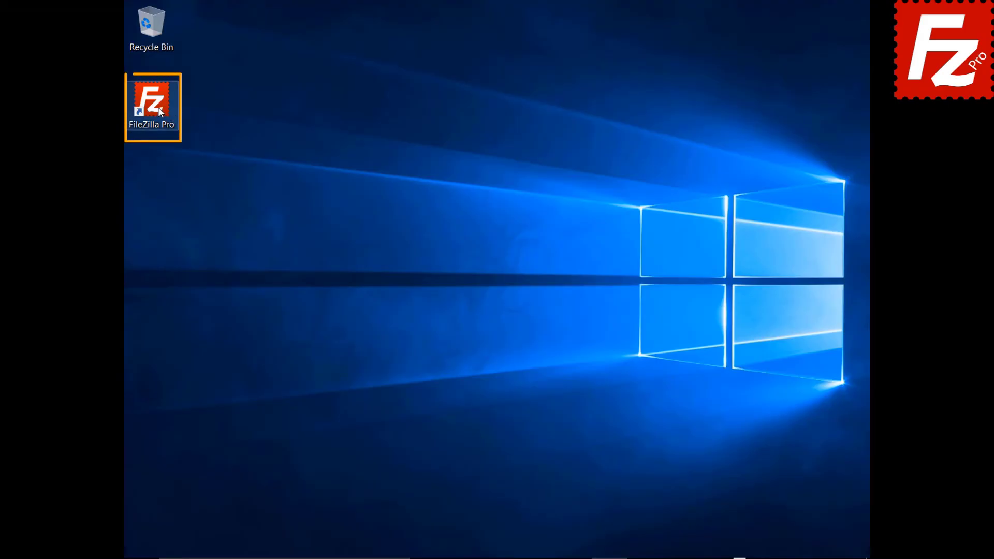
- Relaunch FileZilla Pro and add a new site named B2 with the Backblaze B2 protocol
{"action": "double_click", "coordinate": [158, 107]}
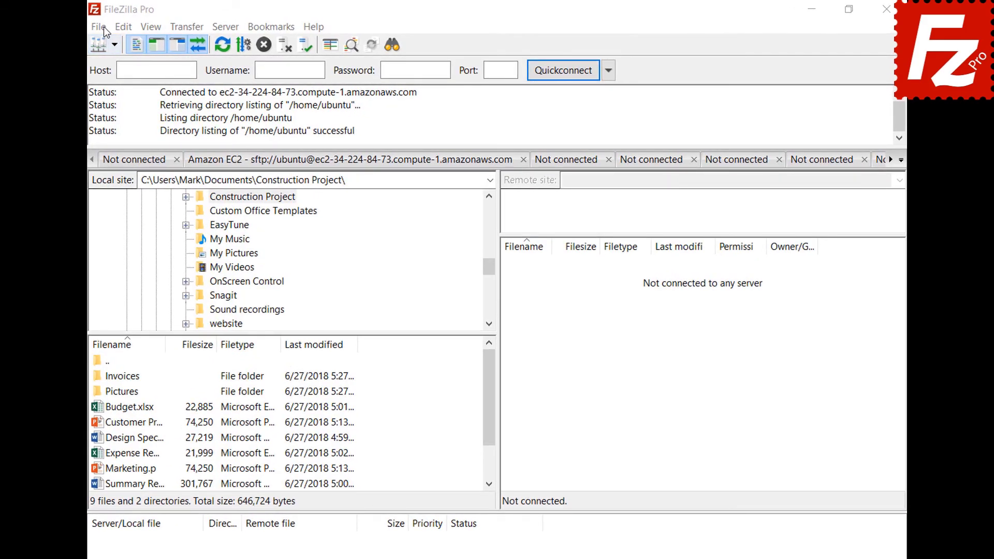
{"action": "left_click", "coordinate": [104, 27]}
{"action": "left_click", "coordinate": [109, 42]}
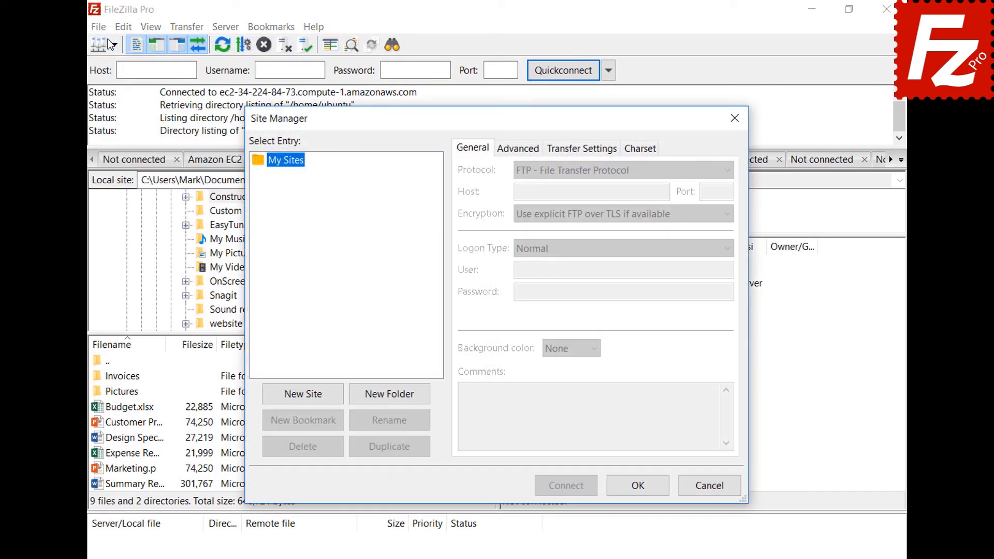
{"action": "left_click", "coordinate": [305, 396]}
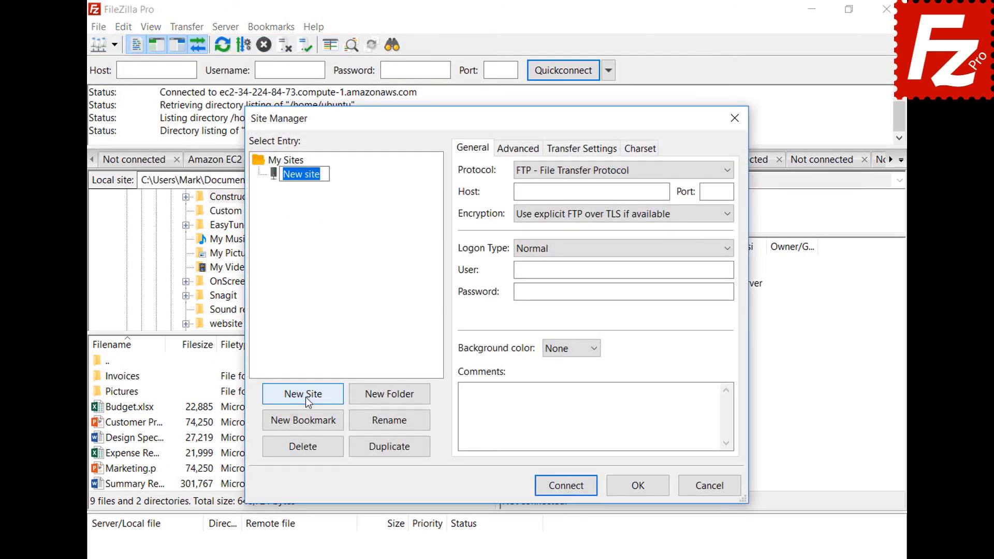
{"action": "type", "text": "B2"}
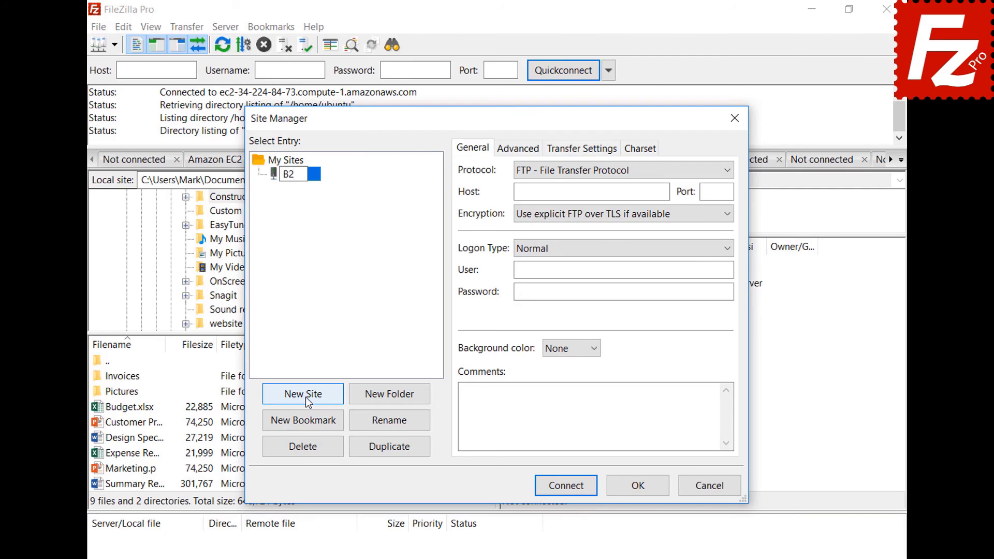
{"action": "left_click", "coordinate": [591, 169]}
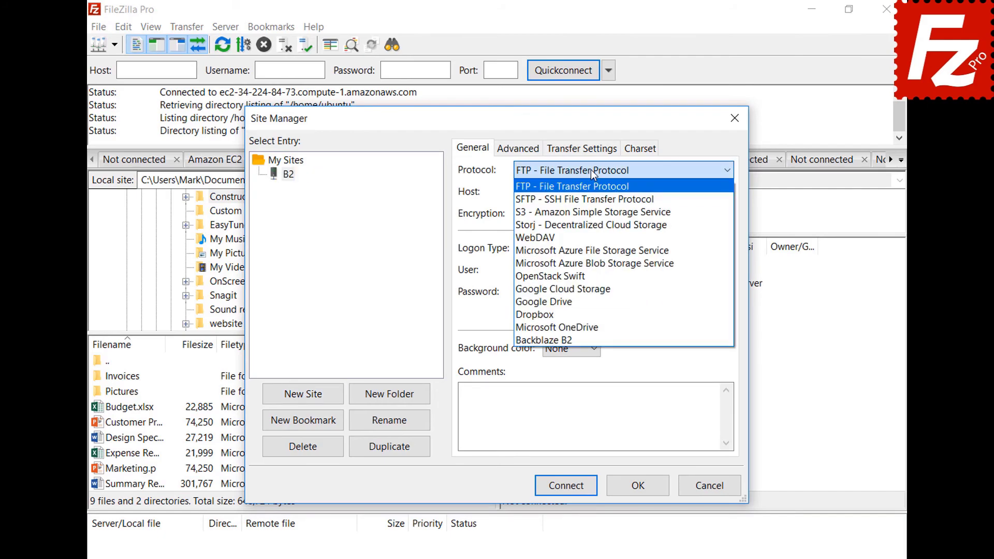
{"action": "left_click", "coordinate": [589, 339]}
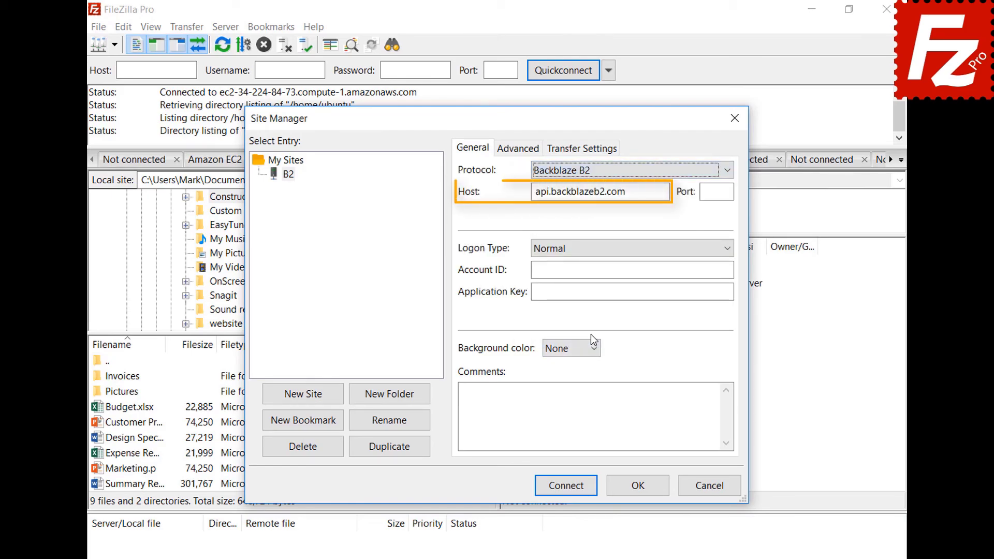
- Fill in the B2 account ID and application key, then save and connect
{"action": "left_click", "coordinate": [729, 269]}
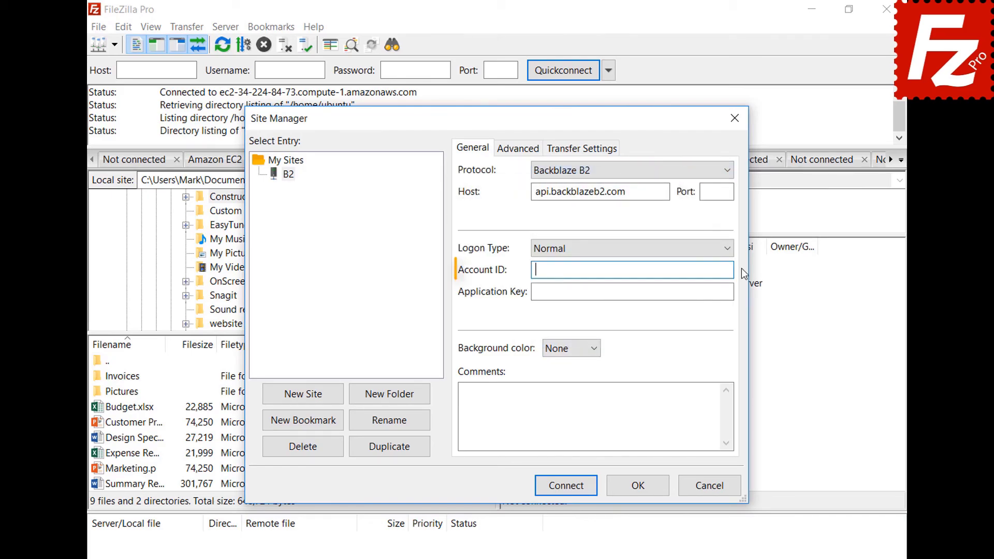
{"action": "type", "text": "17939b0a698e"}
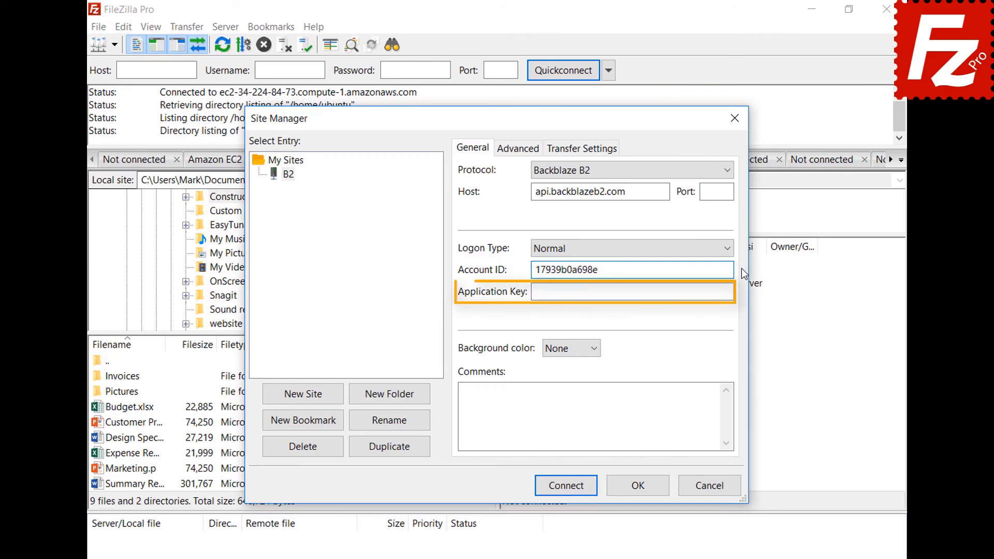
{"action": "left_click", "coordinate": [740, 293]}
{"action": "key", "text": "ctrl+v"}
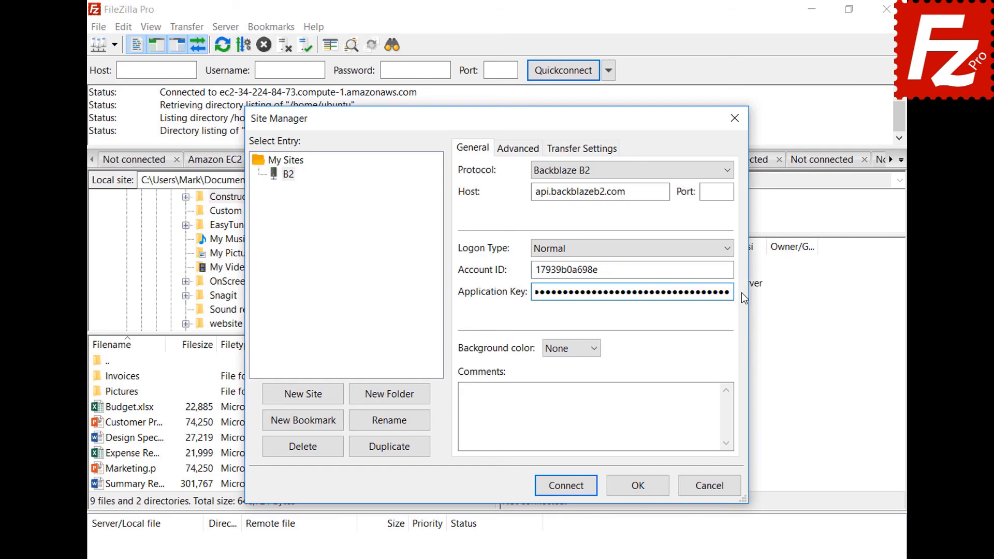
{"action": "left_click", "coordinate": [571, 492]}
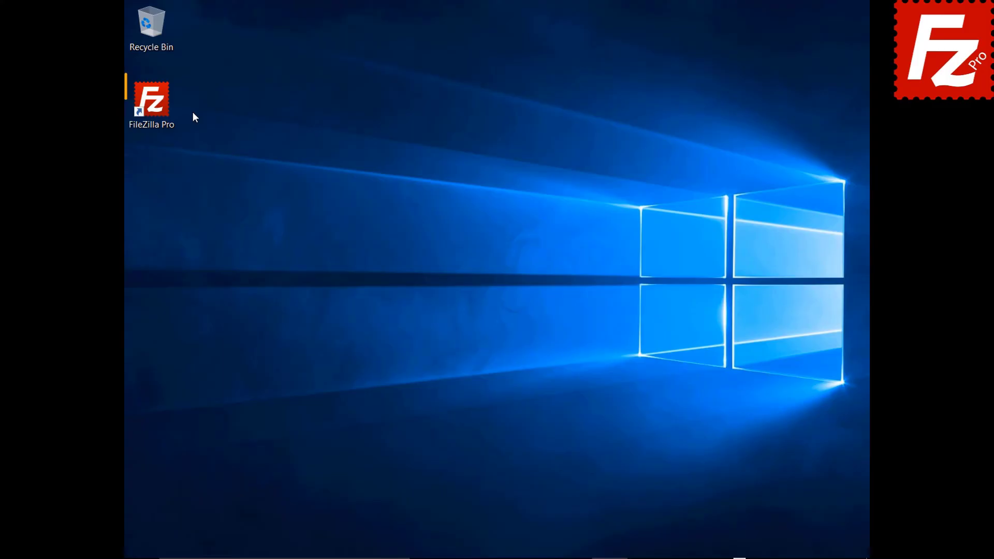
- Relaunch FileZilla Pro and add a new site named WebDav with the WebDAV protocol
{"action": "double_click", "coordinate": [158, 110]}
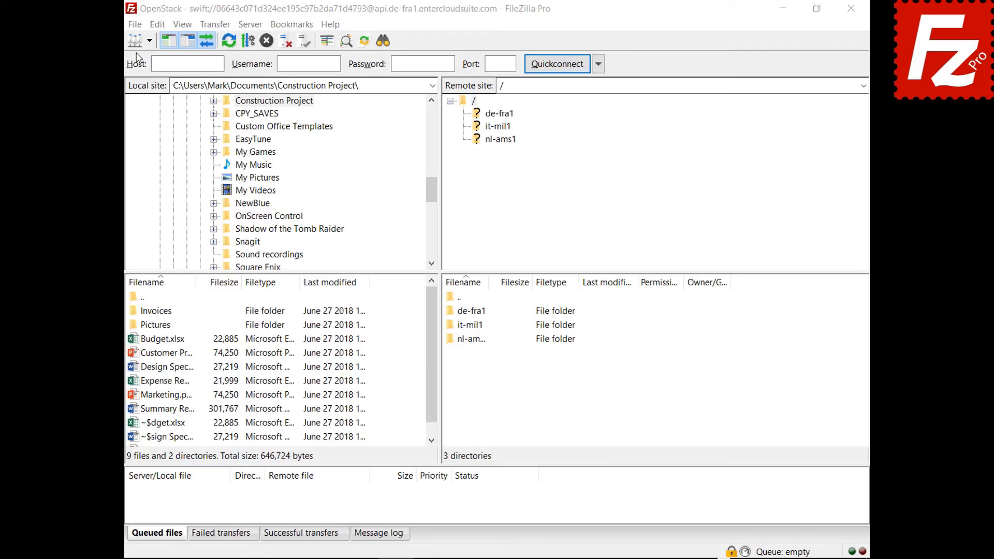
{"action": "left_click", "coordinate": [135, 25]}
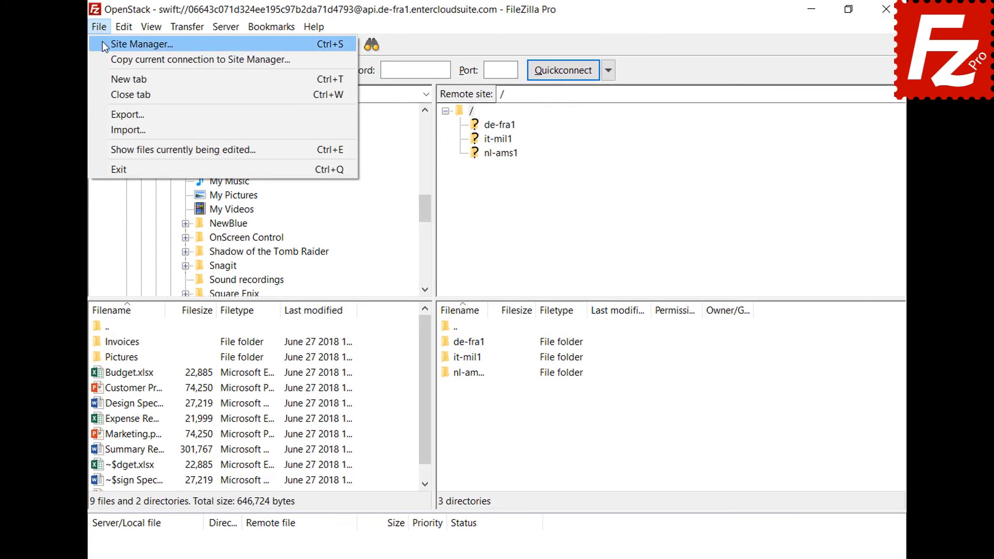
{"action": "left_click", "coordinate": [103, 44]}
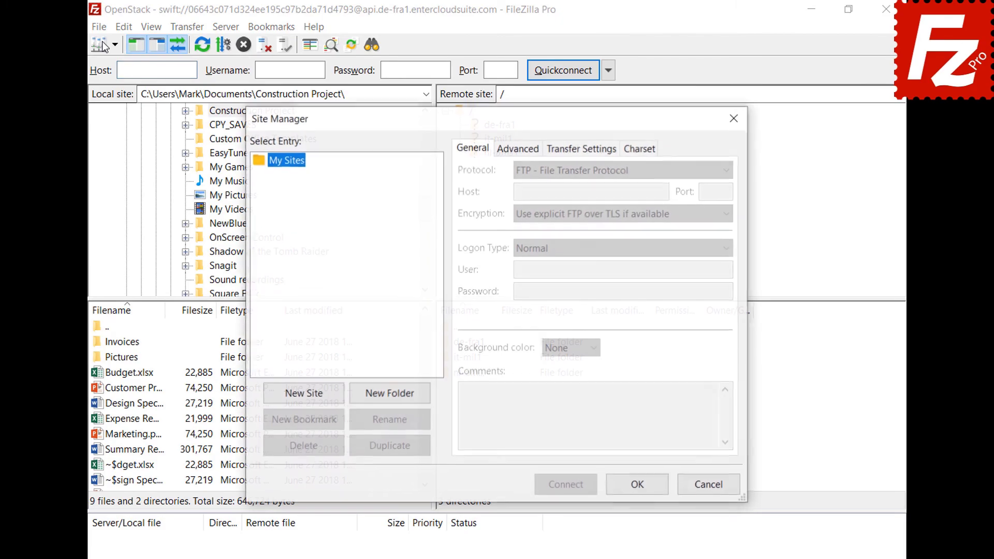
{"action": "left_click", "coordinate": [306, 398]}
{"action": "type", "text": "WebDav"}
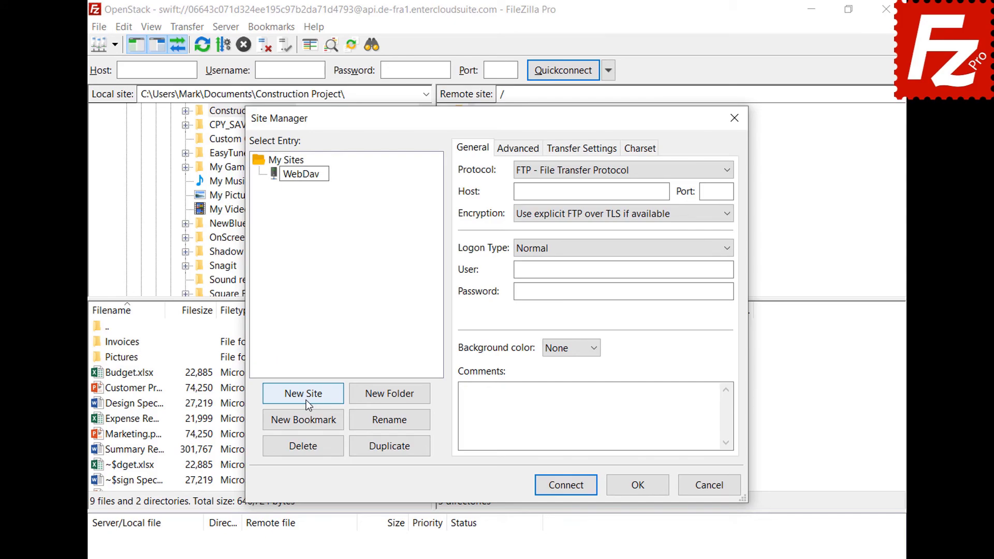
{"action": "left_click", "coordinate": [687, 170]}
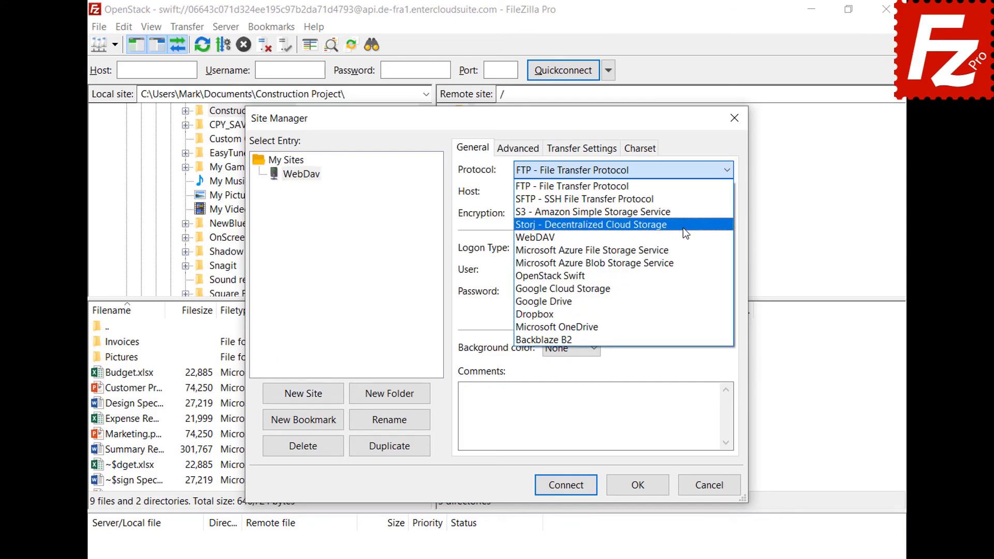
{"action": "left_click", "coordinate": [682, 232]}
- Set host webdav.opendrive.com with the account's e-mail and password, then save and connect
{"action": "left_click", "coordinate": [664, 191]}
{"action": "type", "text": "webdav.opendrive.com"}
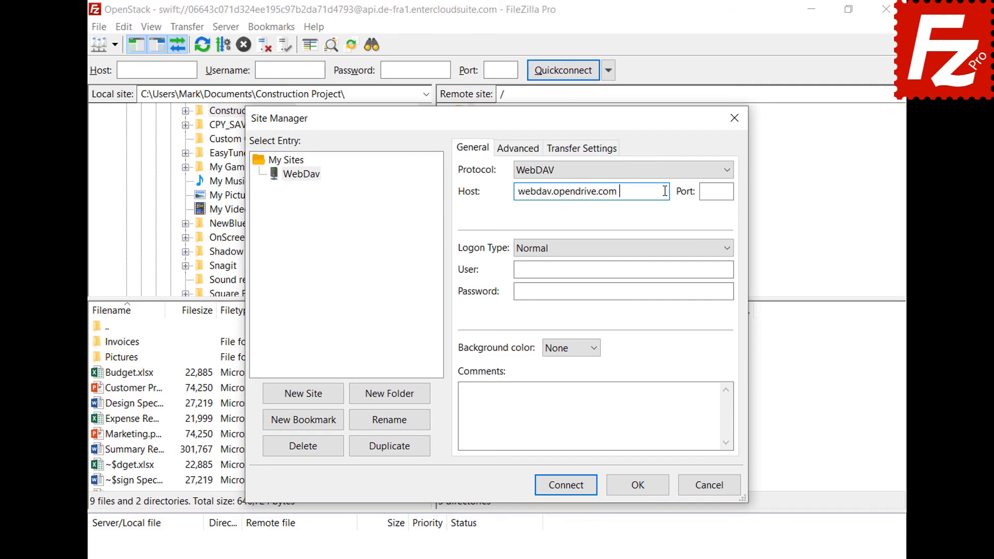
{"action": "left_click", "coordinate": [721, 269]}
{"action": "key", "text": "ctrl+v"}
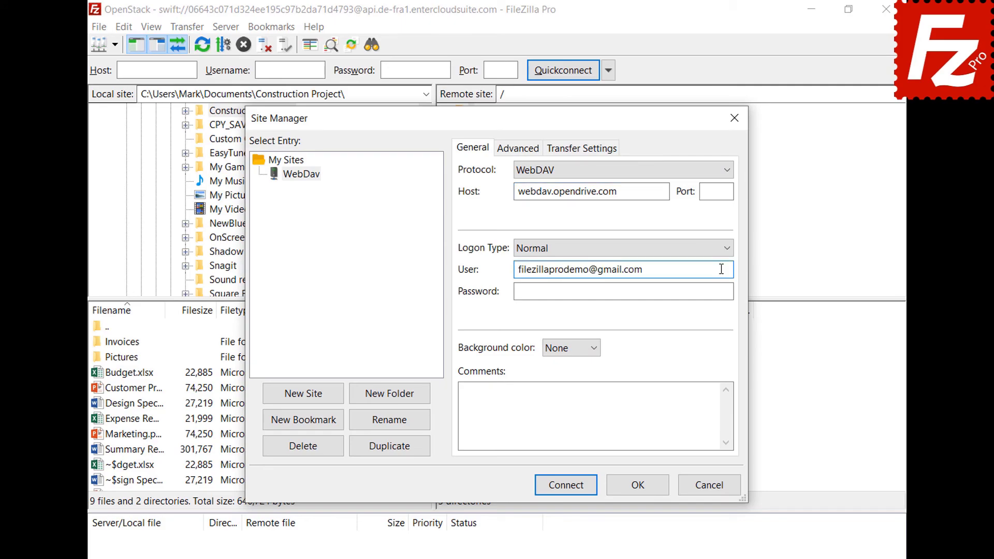
{"action": "left_click", "coordinate": [718, 290]}
{"action": "key", "text": "ctrl+v"}
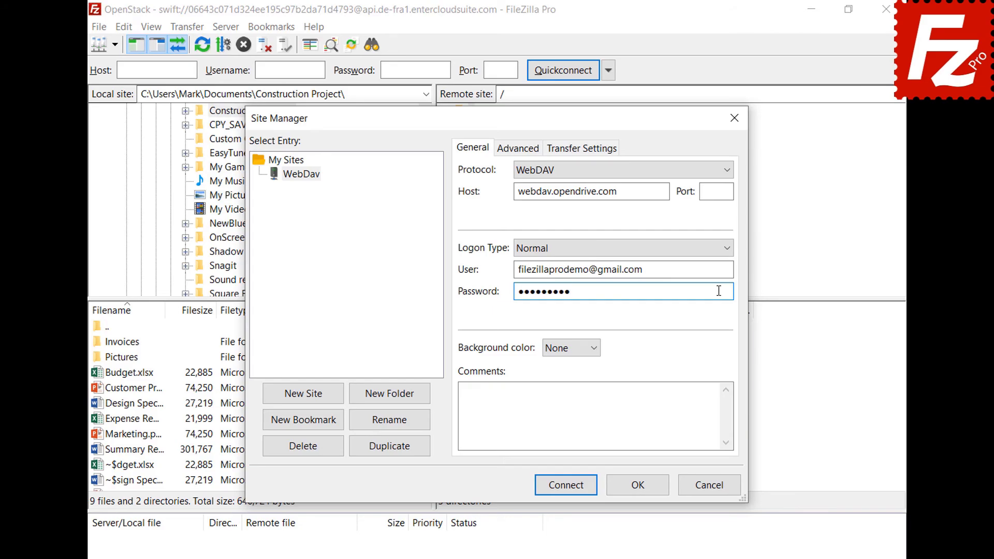
{"action": "left_click", "coordinate": [569, 488]}
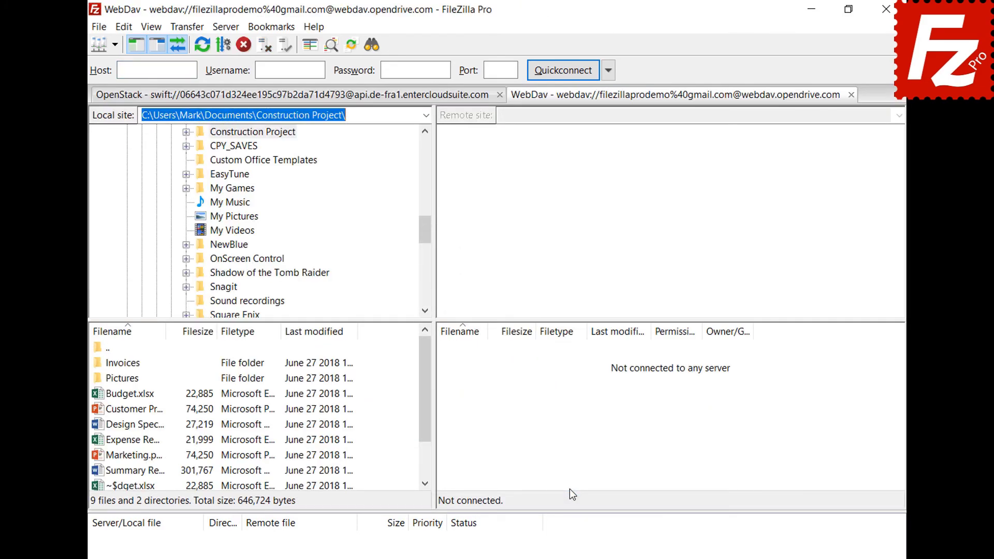
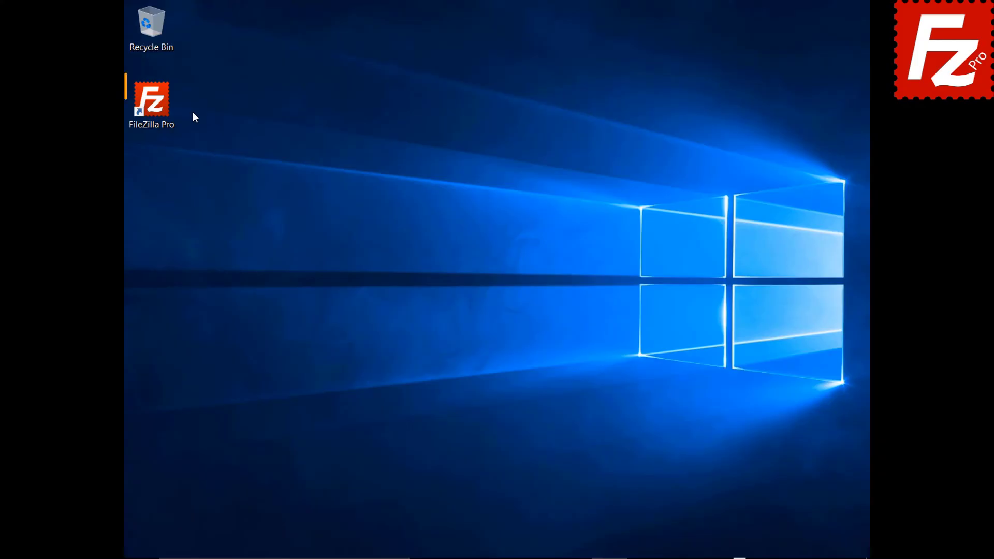
- Launch FileZilla Pro and add a new site named OpenStack using the OpenStack Swift protocol
{"action": "double_click", "coordinate": [157, 108]}
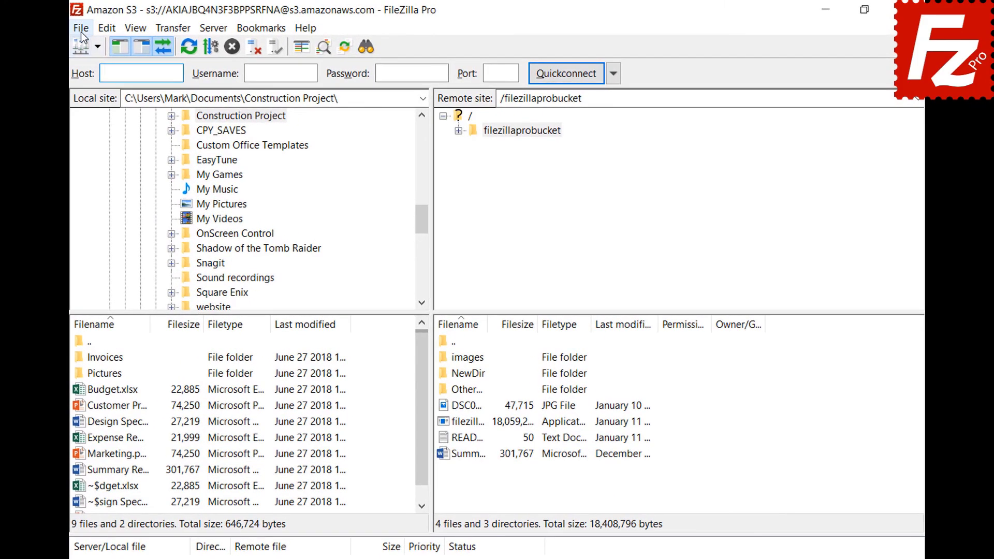
{"action": "left_click", "coordinate": [135, 25]}
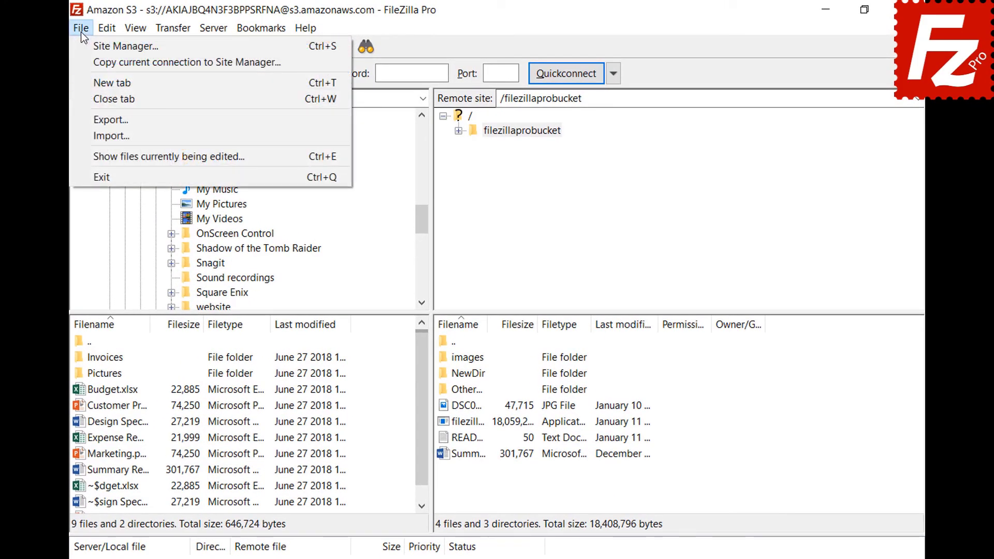
{"action": "left_click", "coordinate": [88, 48]}
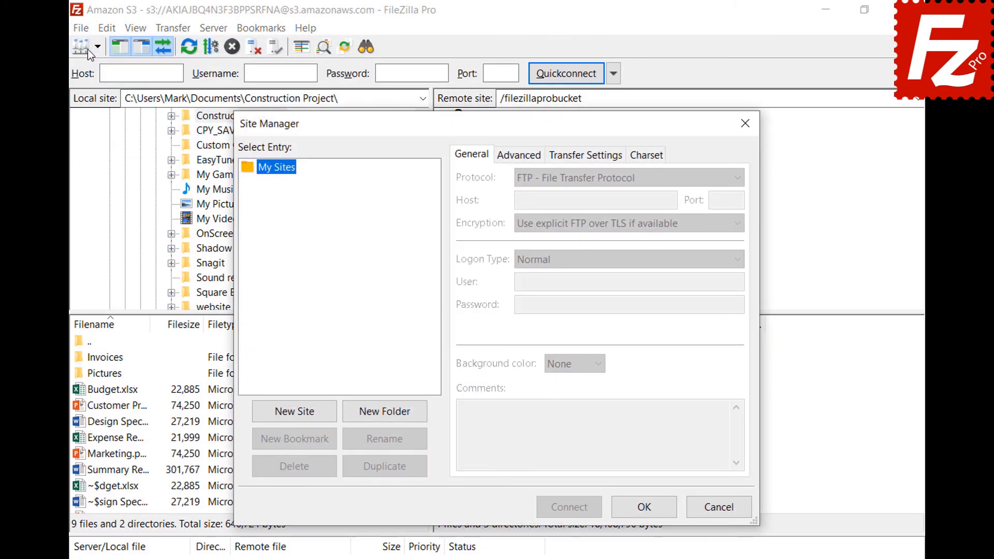
{"action": "left_click", "coordinate": [297, 416]}
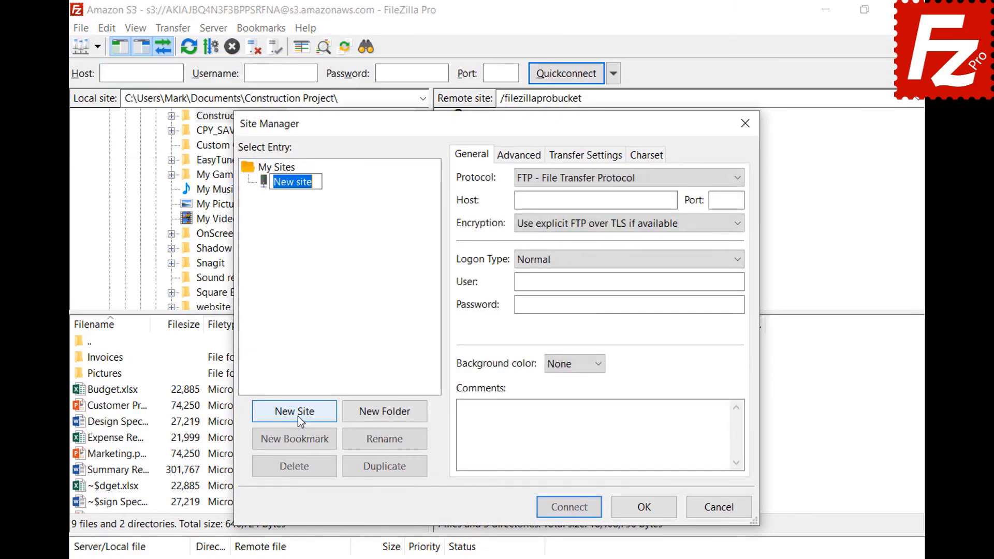
{"action": "type", "text": "OpenStack"}
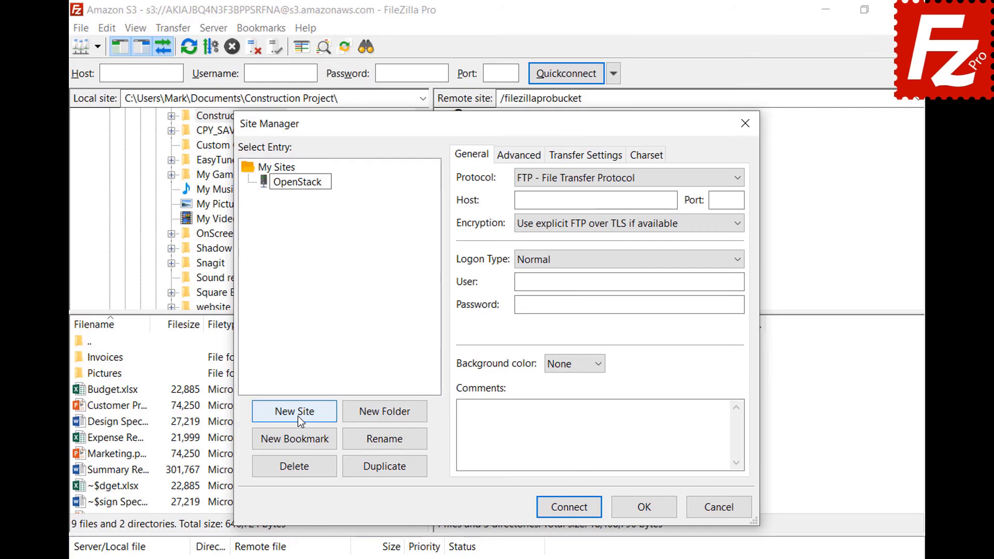
{"action": "key", "text": "Return"}
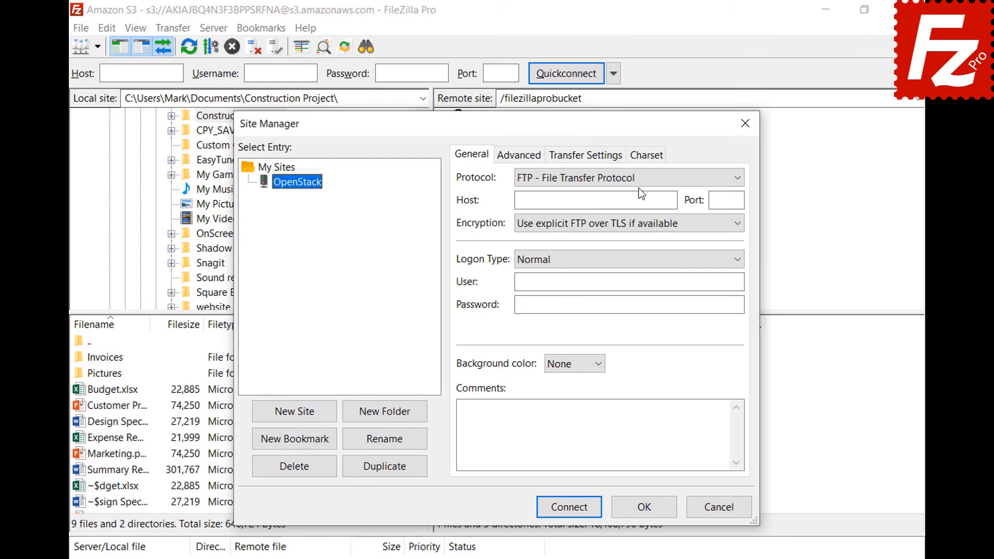
{"action": "left_click", "coordinate": [638, 179]}
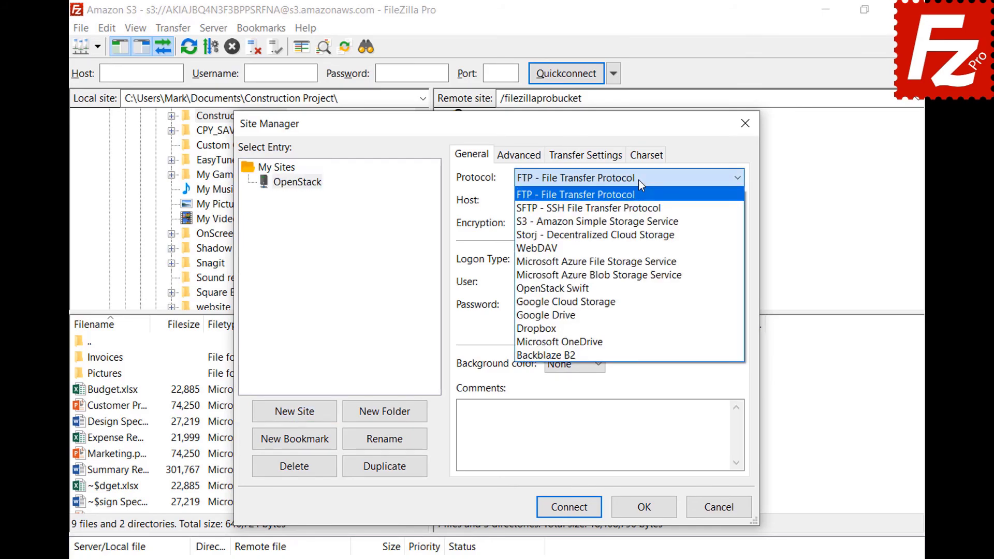
{"action": "left_click", "coordinate": [638, 288]}
- Fill in the identity host, /v2.0/tokens path, project ID, user e-mail and password, then connect
{"action": "left_click", "coordinate": [672, 200]}
{"action": "key", "text": "ctrl+v"}
{"action": "left_click", "coordinate": [732, 222]}
{"action": "type", "text": "/v2.0/tokens"}
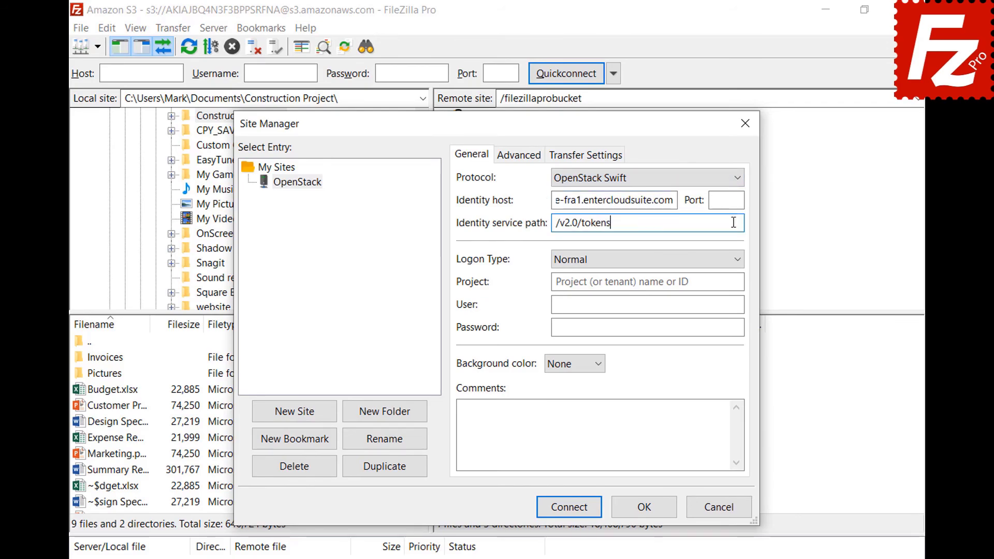
{"action": "left_click", "coordinate": [737, 282]}
{"action": "type", "text": "06643c071d324ee195c97b2da71d4793"}
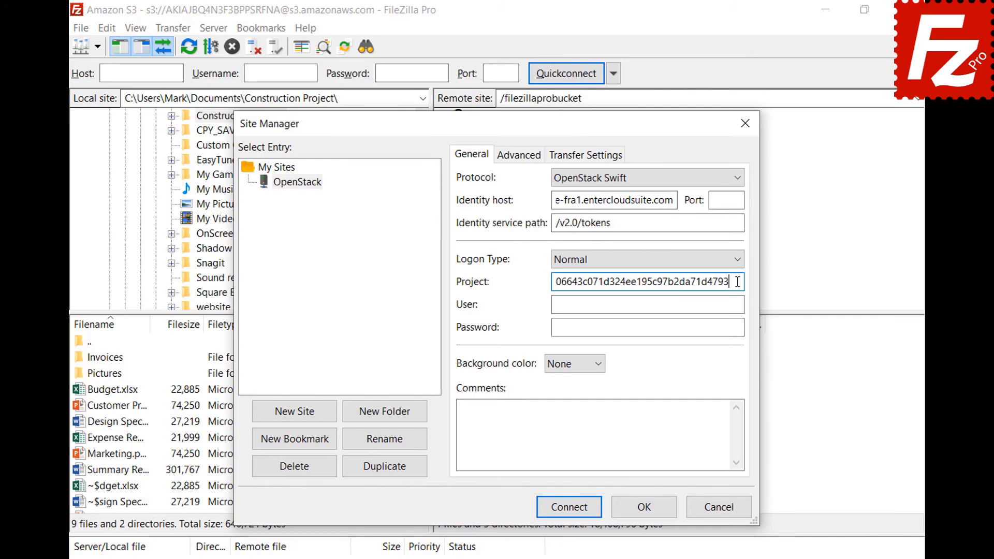
{"action": "left_click", "coordinate": [739, 304]}
{"action": "key", "text": "ctrl+v"}
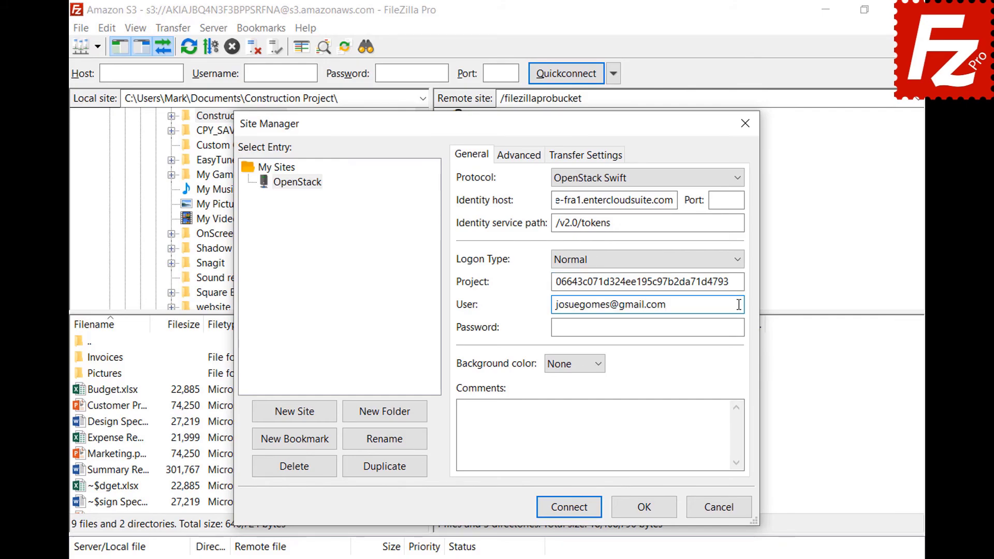
{"action": "left_click", "coordinate": [740, 327]}
{"action": "key", "text": "ctrl+v"}
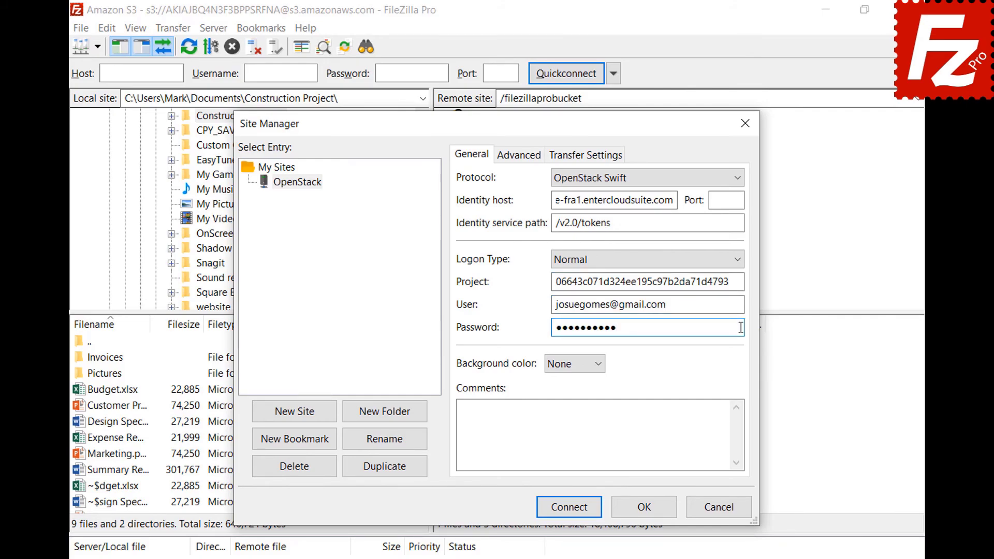
{"action": "left_click", "coordinate": [570, 515]}
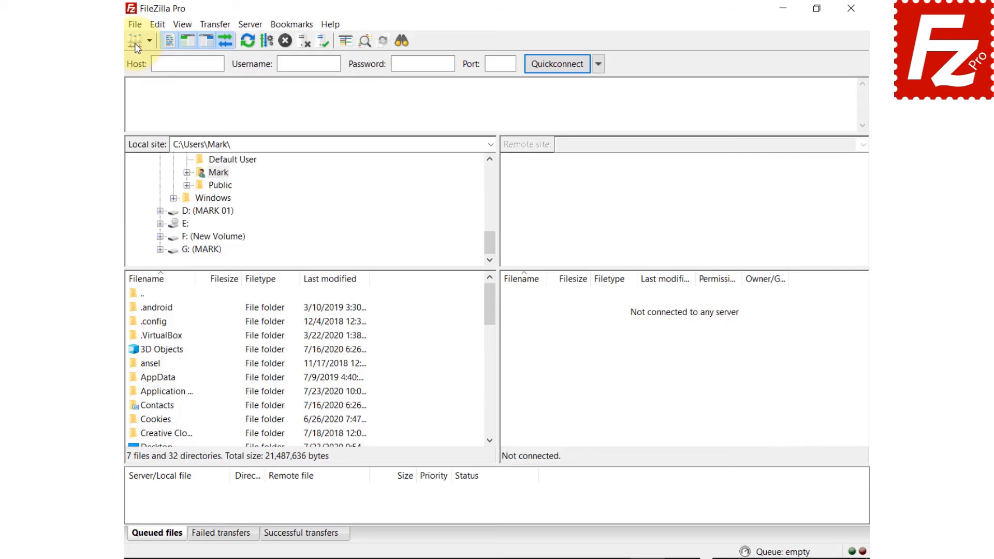
- Add a new site named Rackspace using the Rackspace Cloud Storage protocol
{"action": "left_click", "coordinate": [107, 26]}
{"action": "left_click", "coordinate": [117, 43]}
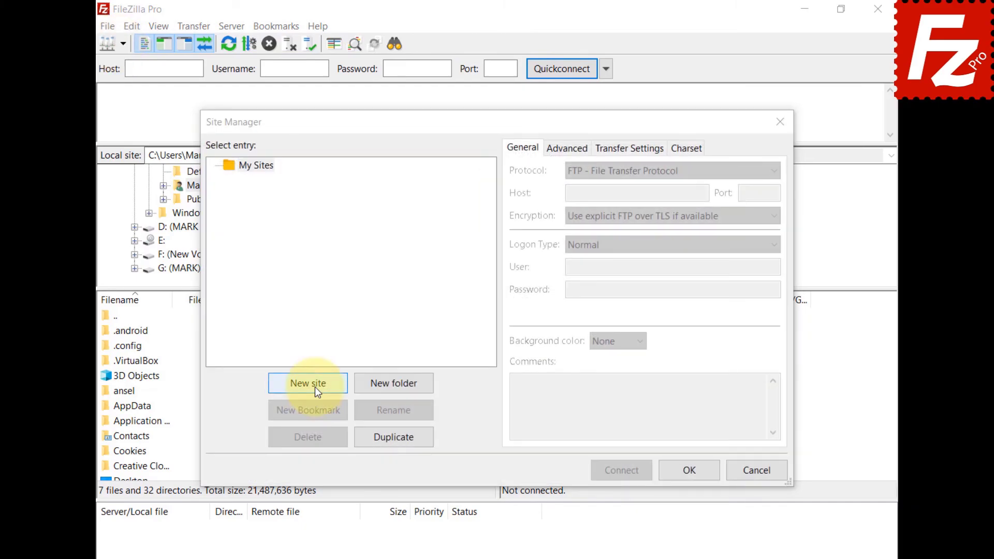
{"action": "left_click", "coordinate": [311, 386]}
{"action": "type", "text": "Rackspace"}
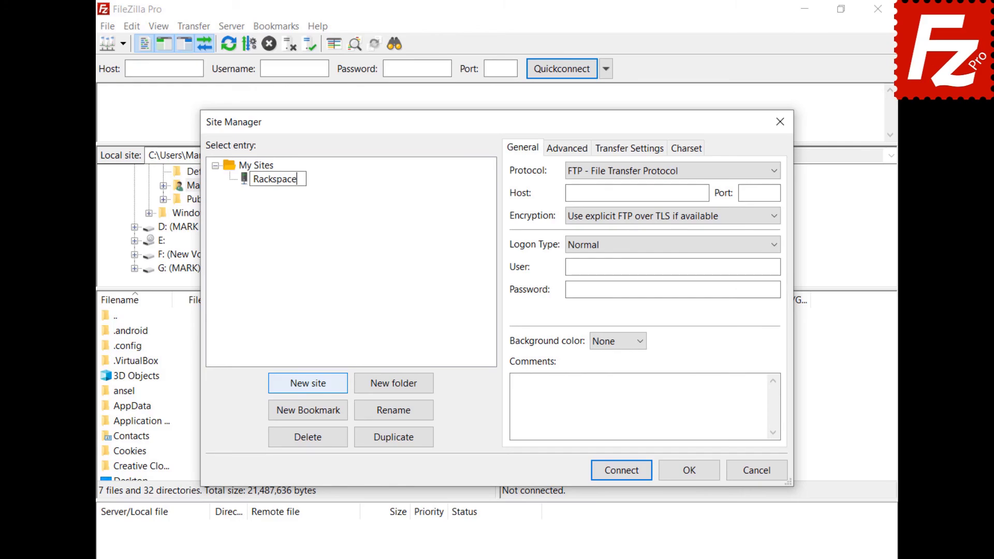
{"action": "key", "text": "Return"}
{"action": "left_click", "coordinate": [651, 172]}
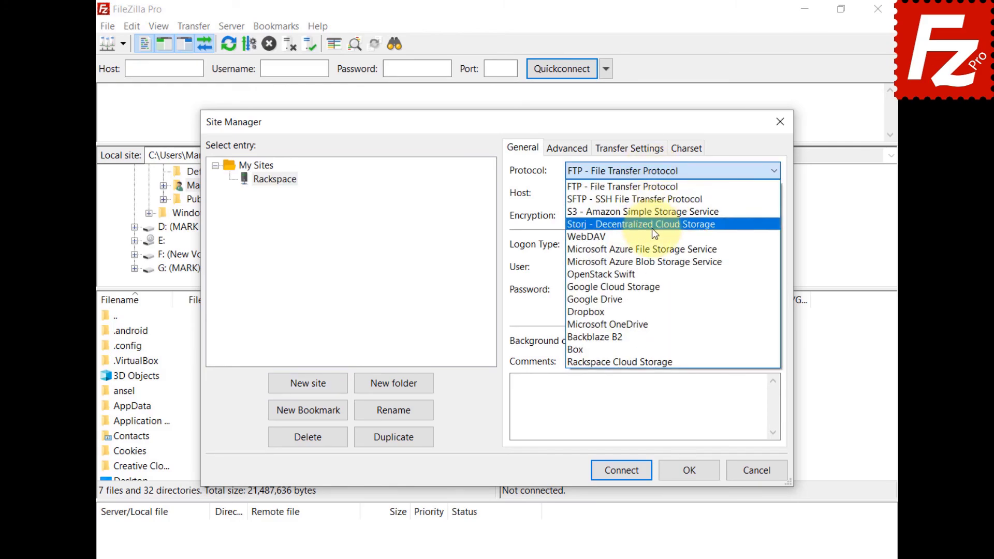
{"action": "left_click", "coordinate": [651, 362]}
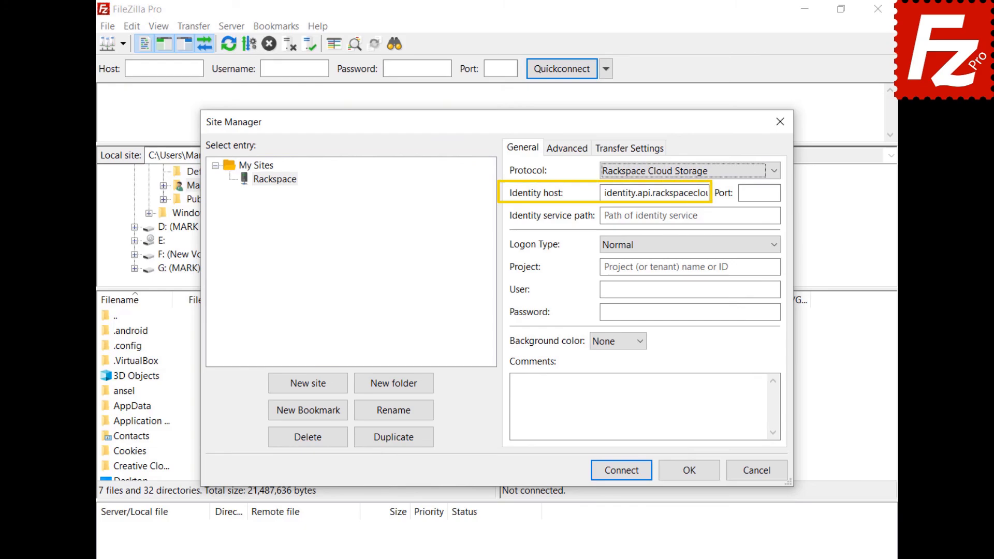
- Enter the /v2.0/tokens path, account number as project, username and password, then connect
{"action": "left_click", "coordinate": [688, 216]}
{"action": "type", "text": "/v2.0/tokens"}
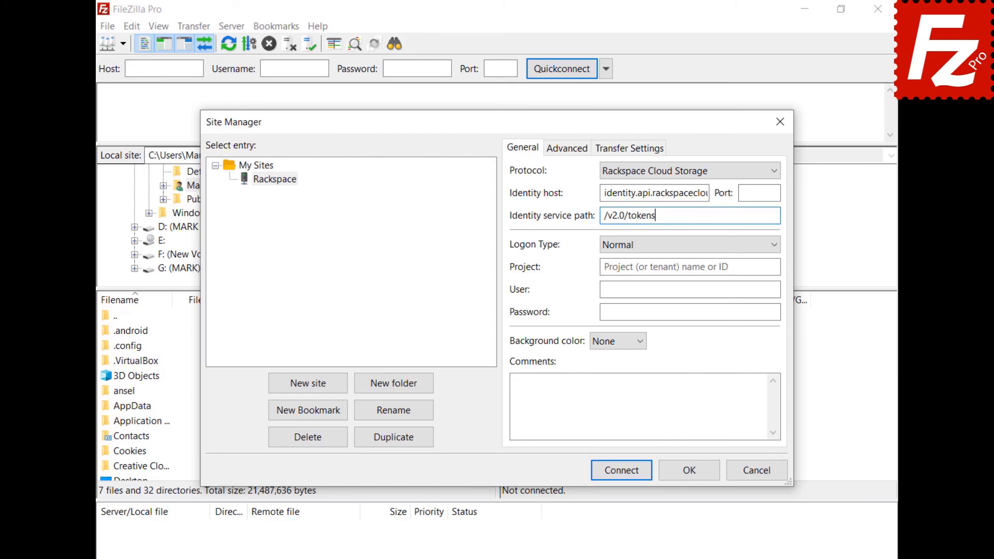
{"action": "left_click", "coordinate": [688, 267]}
{"action": "type", "text": "1288657"}
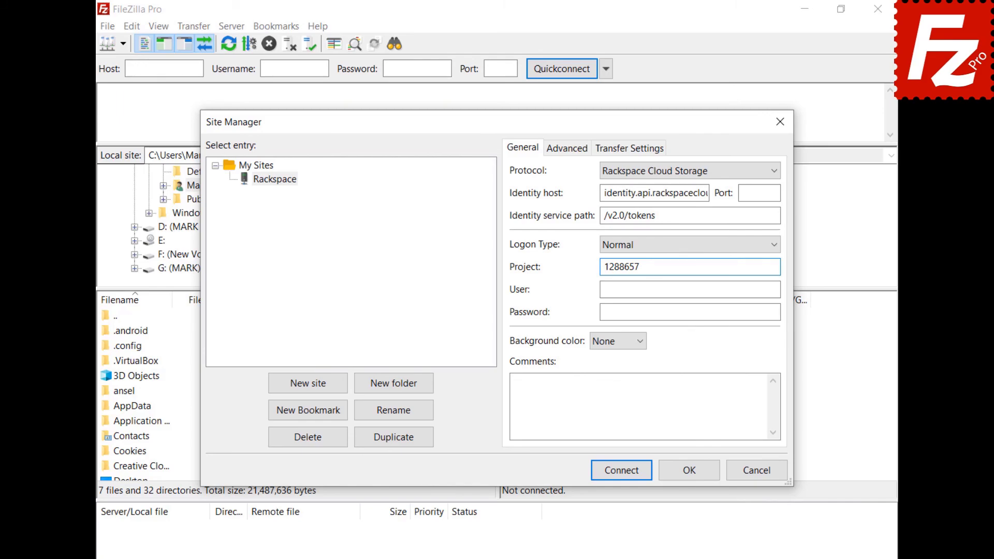
{"action": "key", "text": "Tab"}
{"action": "key", "text": "Tab"}
{"action": "key", "text": "ctrl+v"}
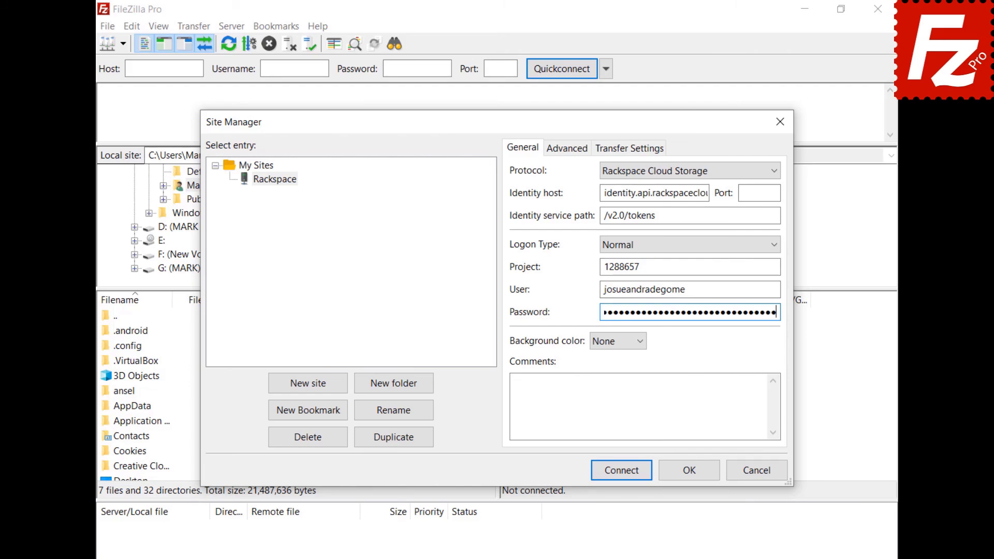
{"action": "left_click", "coordinate": [621, 470]}
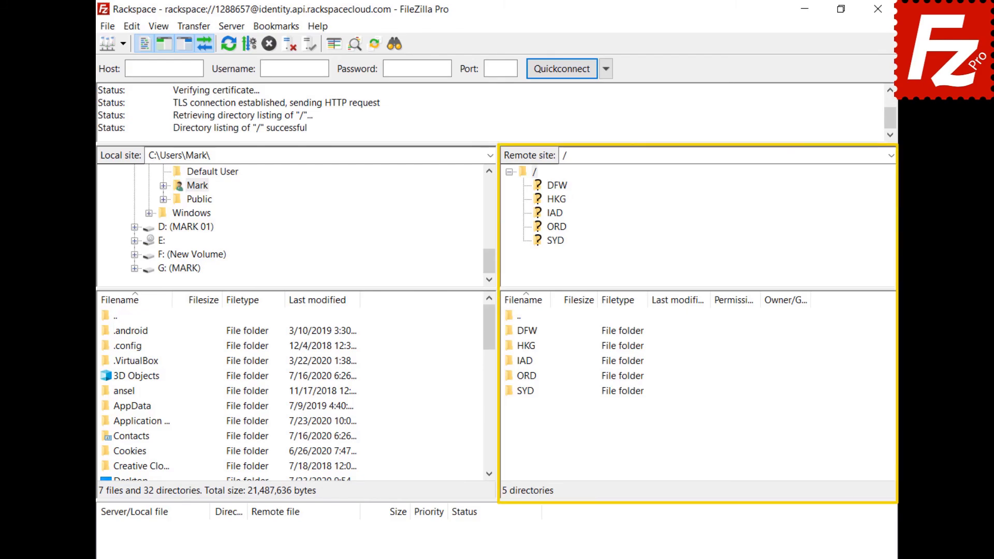
- Open the IAD region folder in the Rackspace remote file list
{"action": "double_click", "coordinate": [523, 359]}
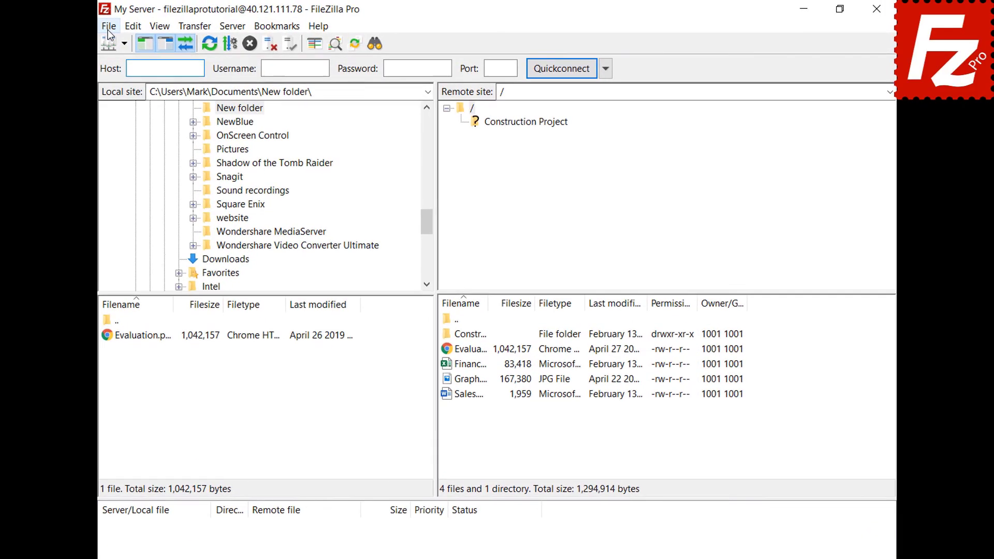
- Add a new site named Box with the Box protocol and connect to reach the Box login
{"action": "left_click", "coordinate": [109, 26]}
{"action": "left_click", "coordinate": [108, 45]}
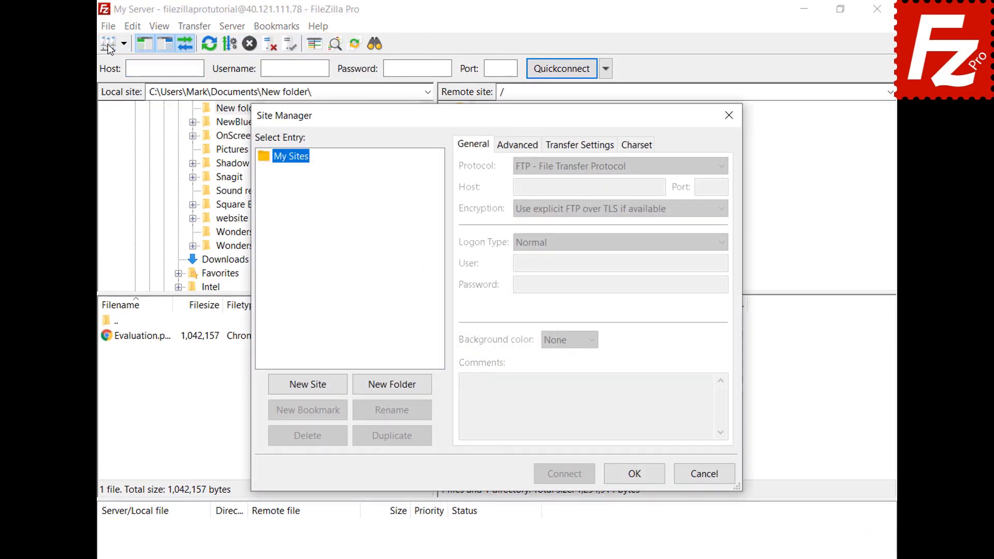
{"action": "left_click", "coordinate": [308, 389]}
{"action": "type", "text": "Box"}
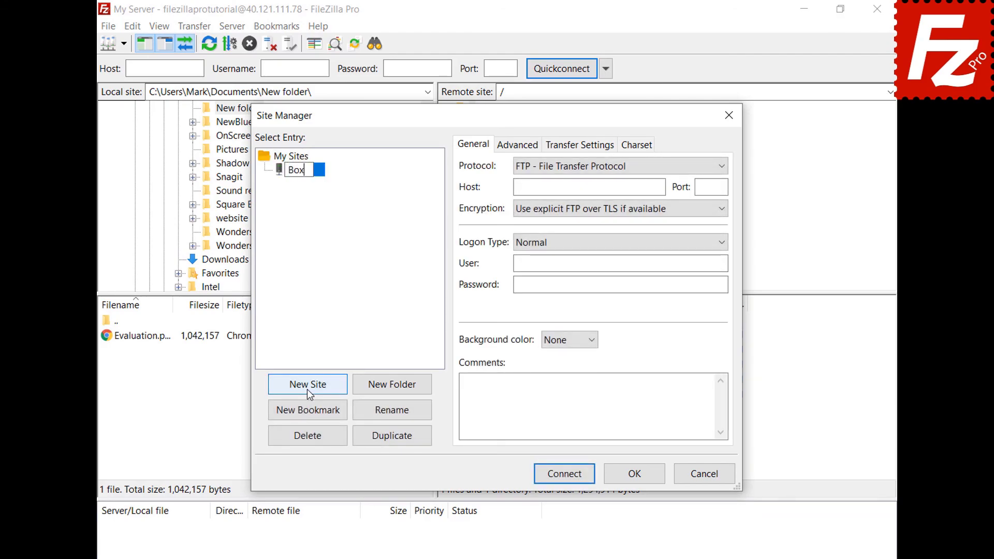
{"action": "key", "text": "Return"}
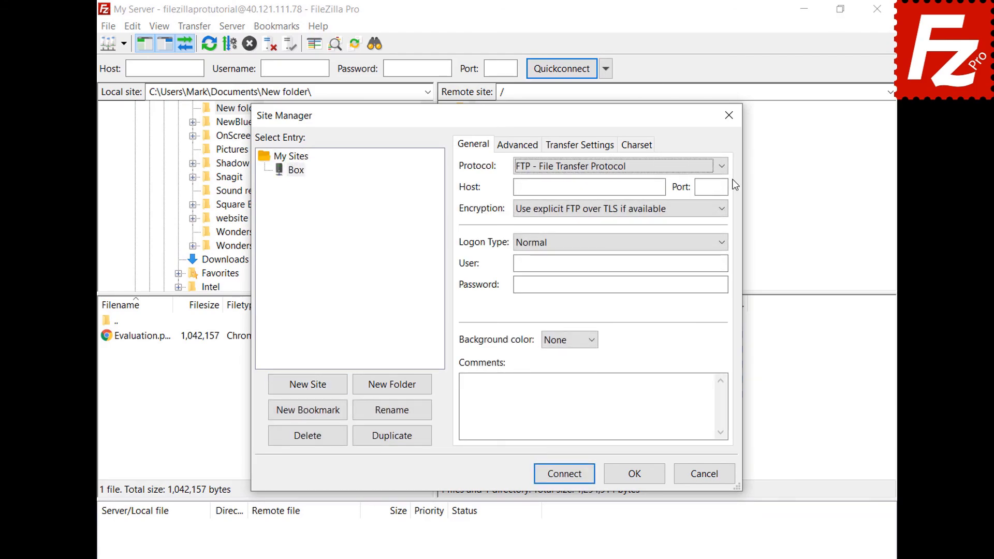
{"action": "left_click", "coordinate": [719, 167]}
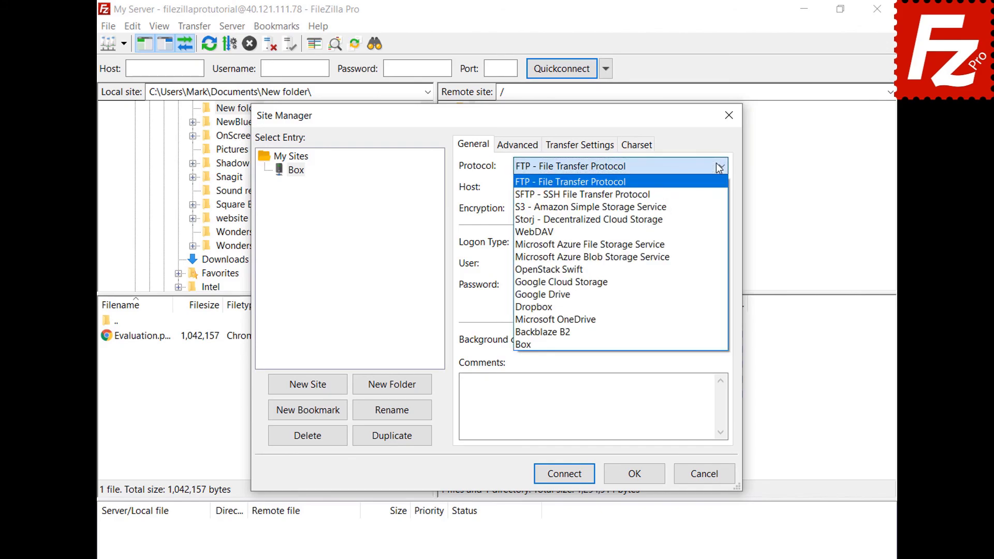
{"action": "left_click", "coordinate": [704, 344]}
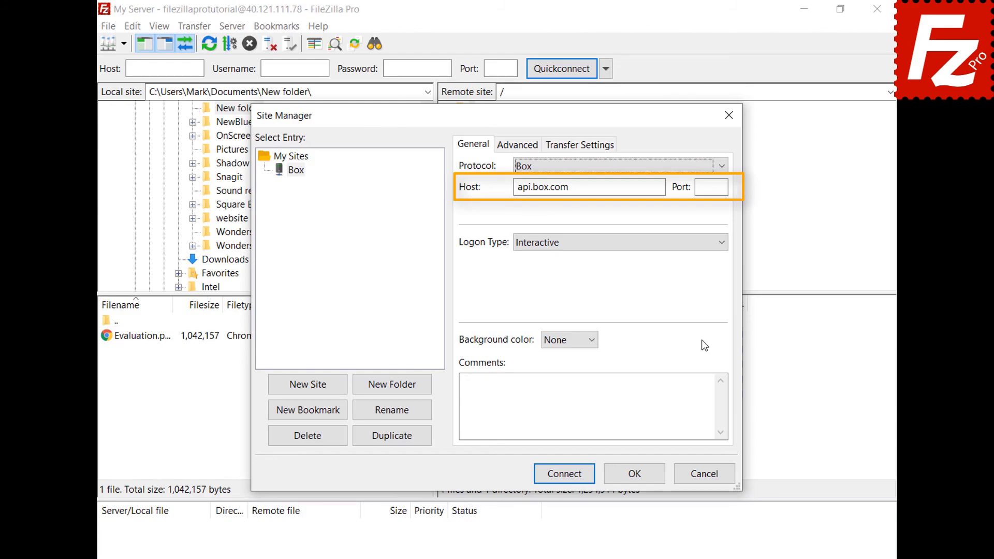
{"action": "left_click", "coordinate": [562, 475]}
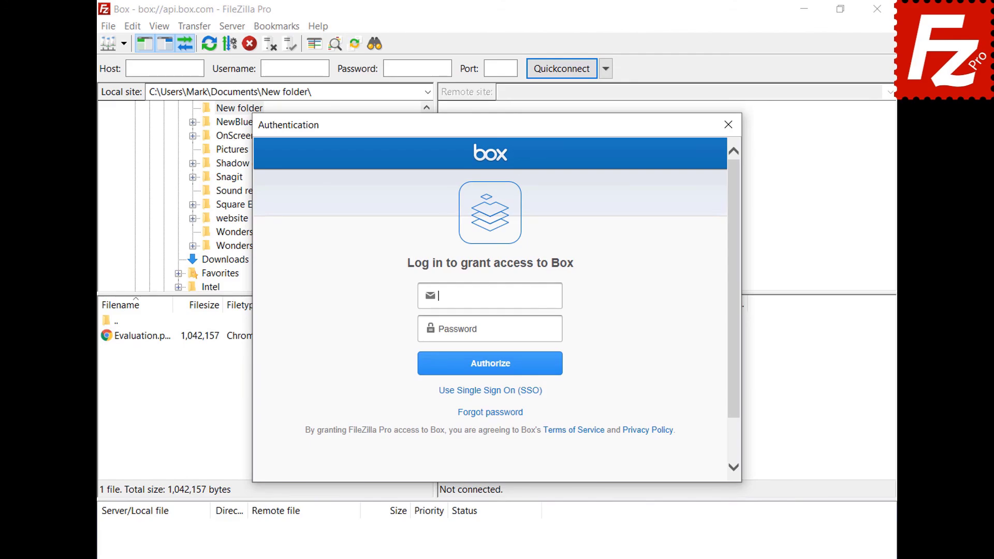
- Sign in with the Box account's e-mail and password, authorize, and grant FileZilla Pro access
{"action": "left_click", "coordinate": [556, 329]}
{"action": "key", "text": "ctrl+v"}
{"action": "left_click", "coordinate": [491, 374]}
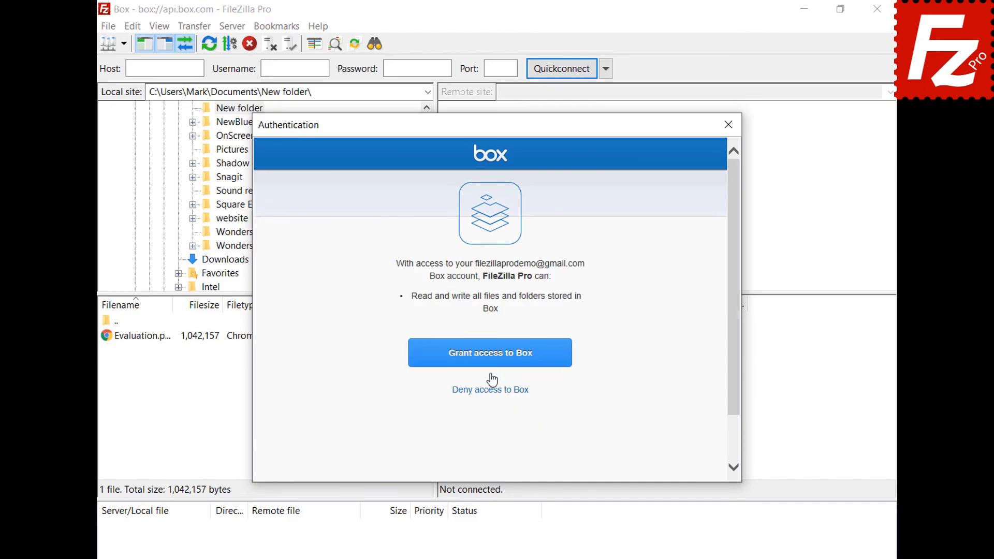
{"action": "left_click", "coordinate": [492, 368]}
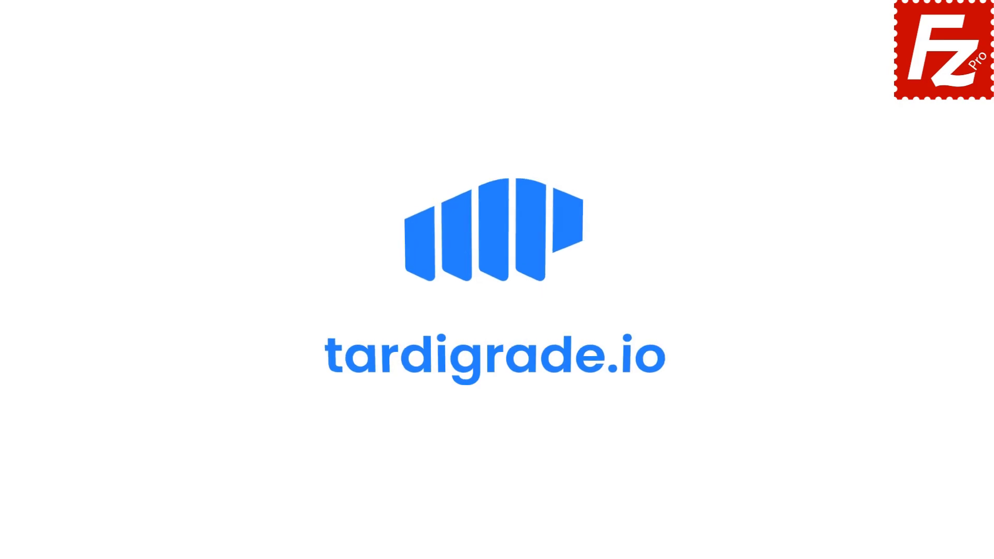
- Launch FileZilla Pro and add a new site named Tardigrade using the Tardigrade protocol
{"action": "double_click", "coordinate": [157, 107]}
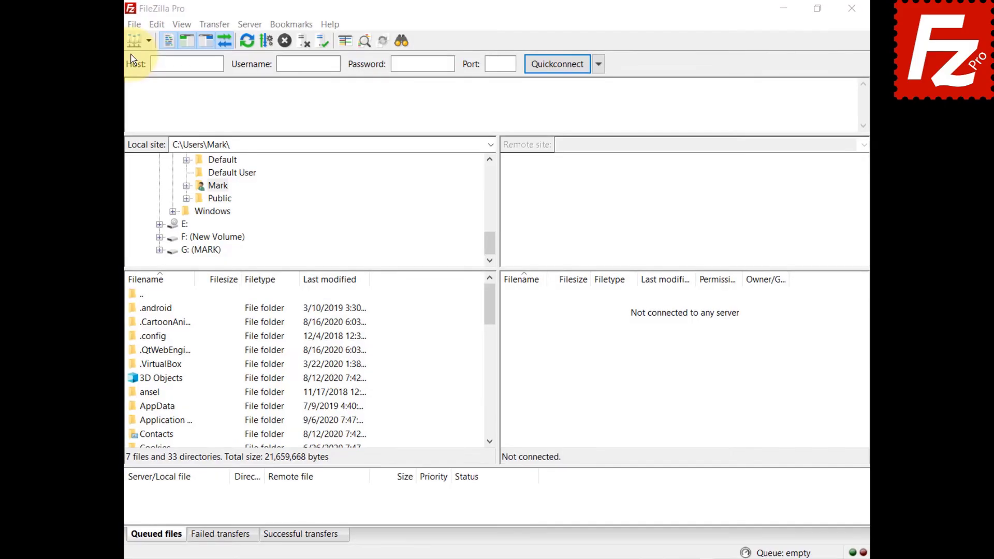
{"action": "left_click", "coordinate": [95, 28]}
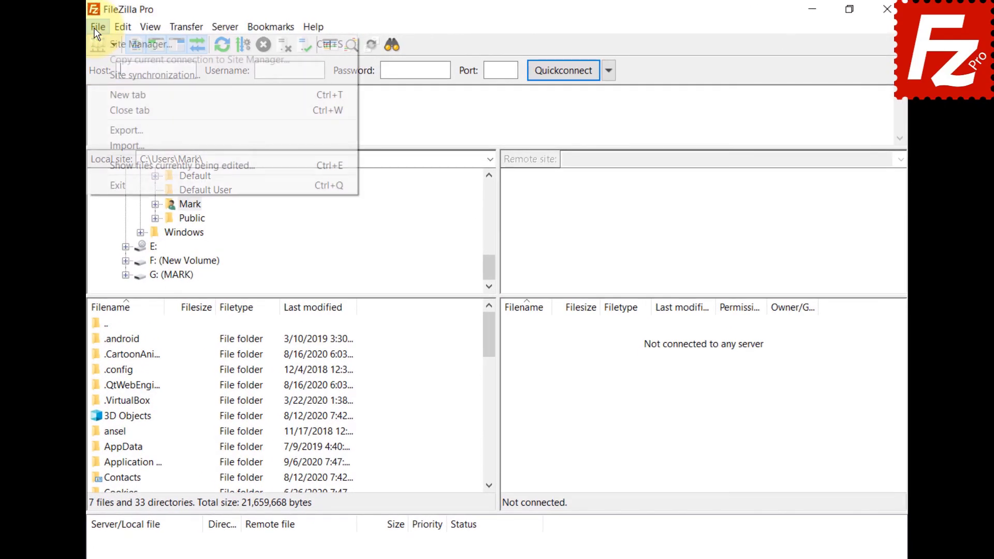
{"action": "left_click", "coordinate": [97, 44]}
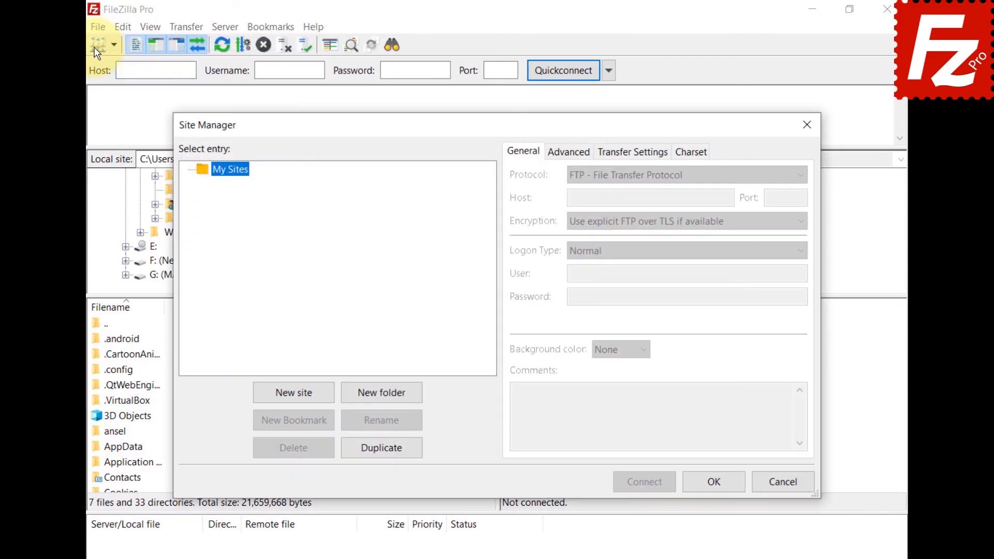
{"action": "left_click", "coordinate": [294, 394]}
{"action": "type", "text": "Tardigrade"}
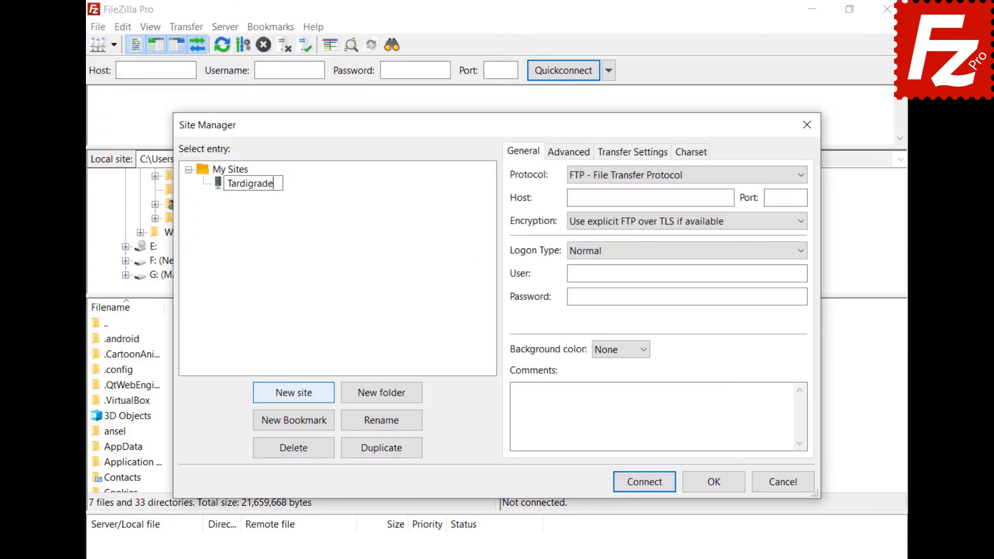
{"action": "key", "text": "Return"}
{"action": "left_click", "coordinate": [652, 177]}
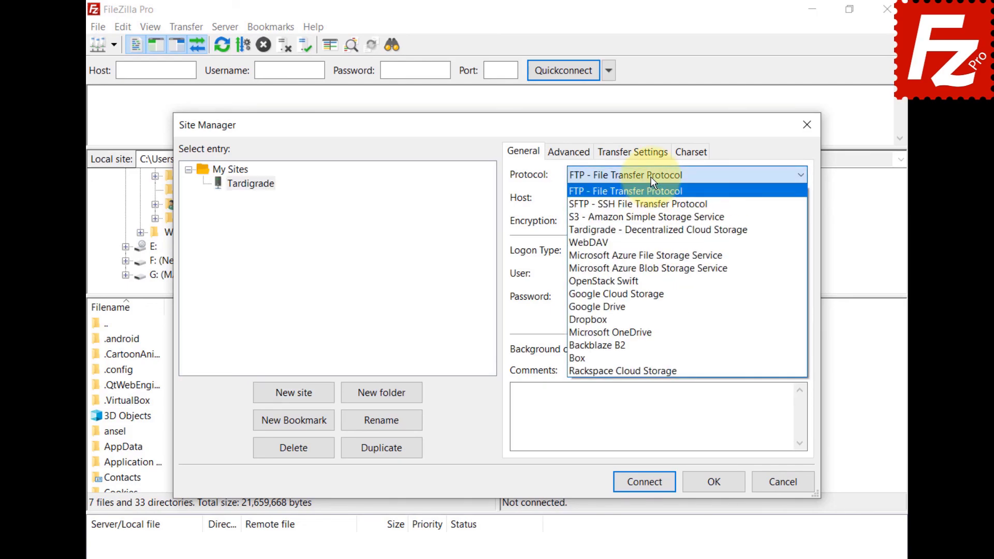
{"action": "left_click", "coordinate": [645, 231]}
- Enter satellite us-central-1.tardigrade.io, the API key and encryption passphrase, then connect
{"action": "left_click", "coordinate": [673, 197]}
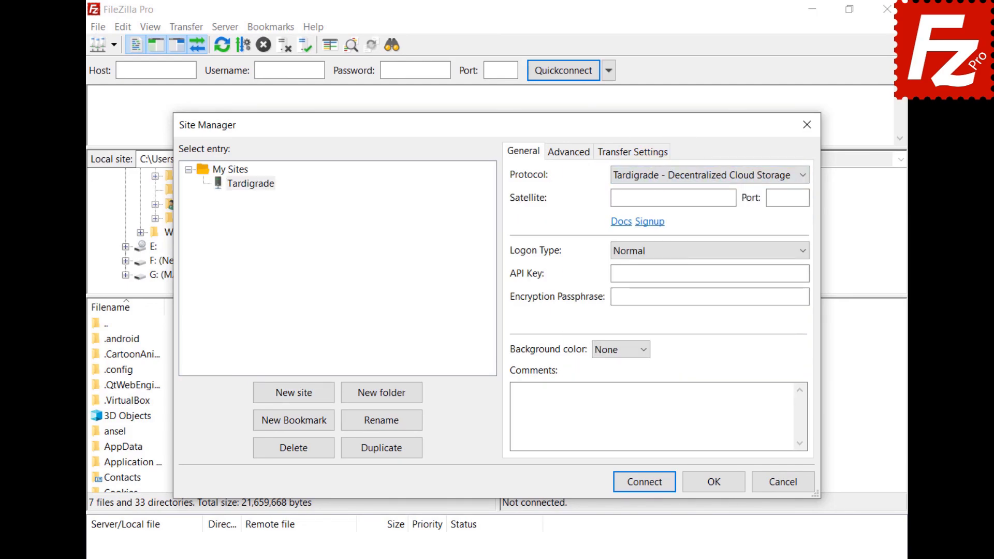
{"action": "type", "text": "us-central-1.tardigrade.io"}
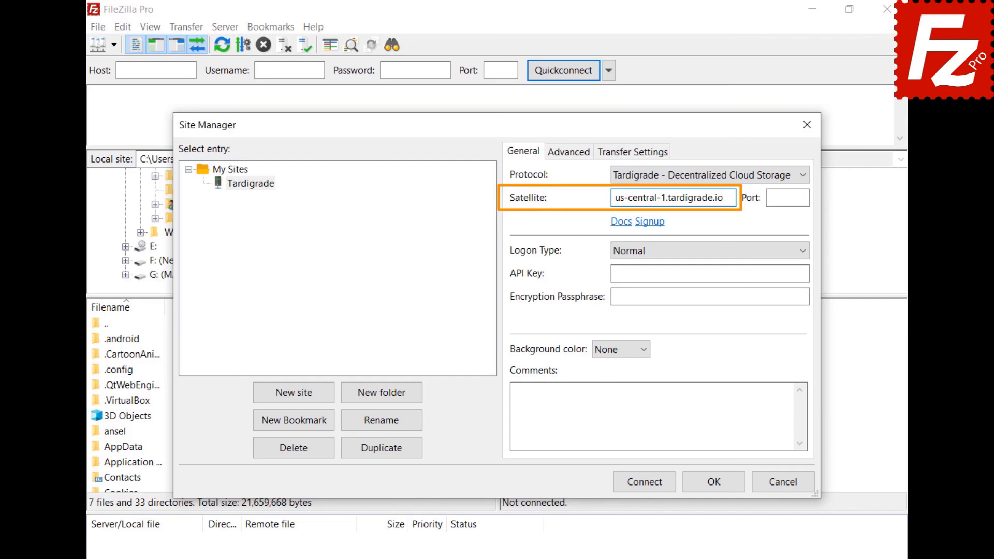
{"action": "left_click", "coordinate": [709, 273]}
{"action": "key", "text": "ctrl+v"}
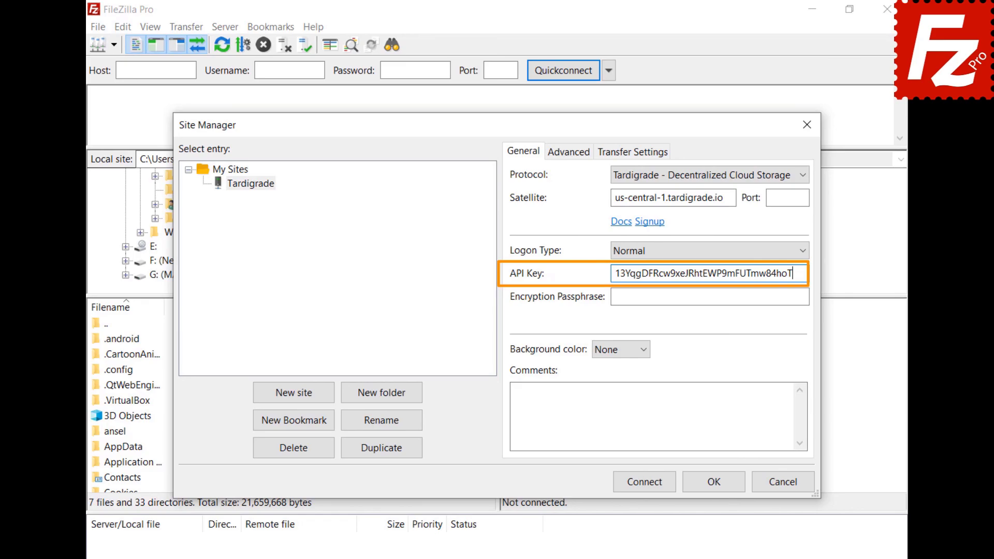
{"action": "left_click", "coordinate": [709, 297]}
{"action": "key", "text": "ctrl+v"}
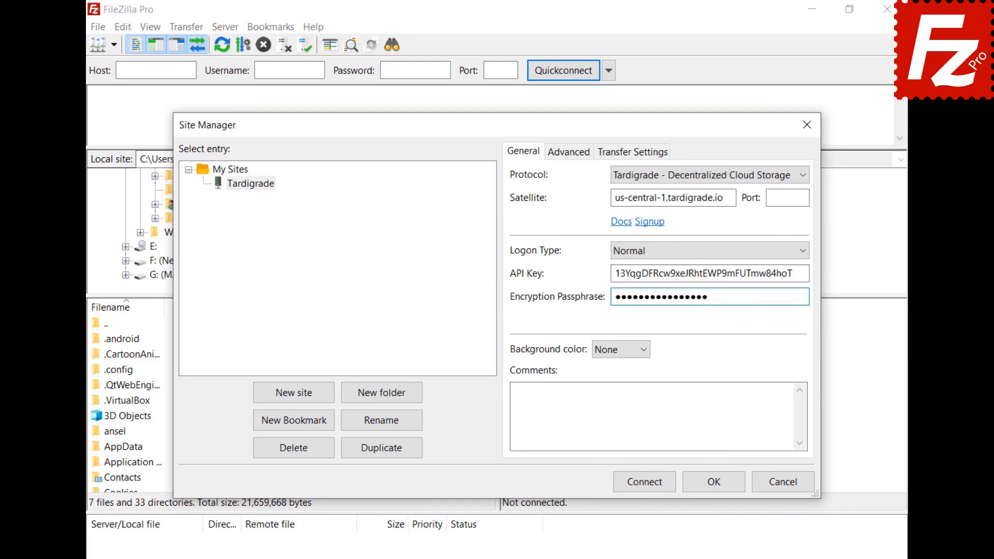
{"action": "left_click", "coordinate": [648, 485]}
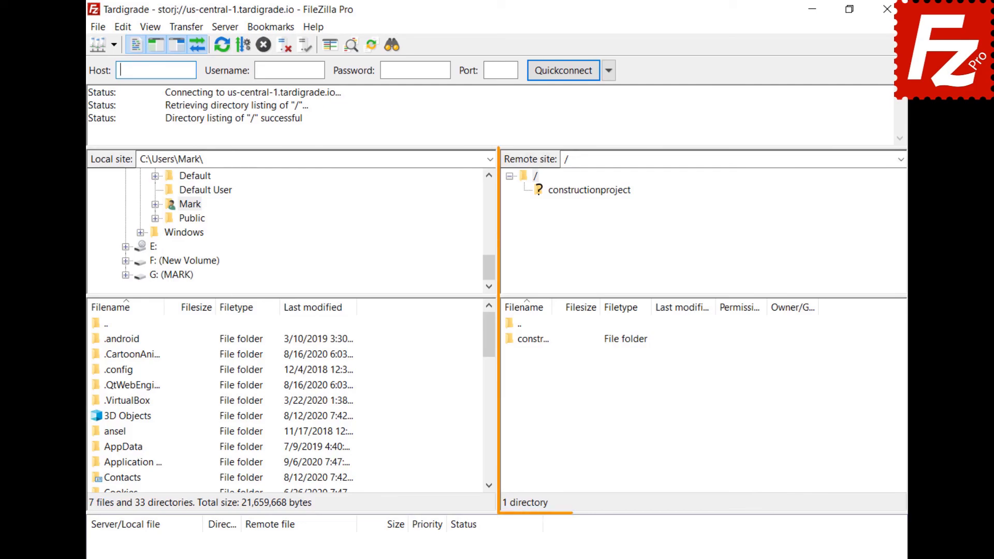
- Browse into constructionproject and then its Construction Project folder on the Tardigrade server
{"action": "left_click", "coordinate": [584, 189]}
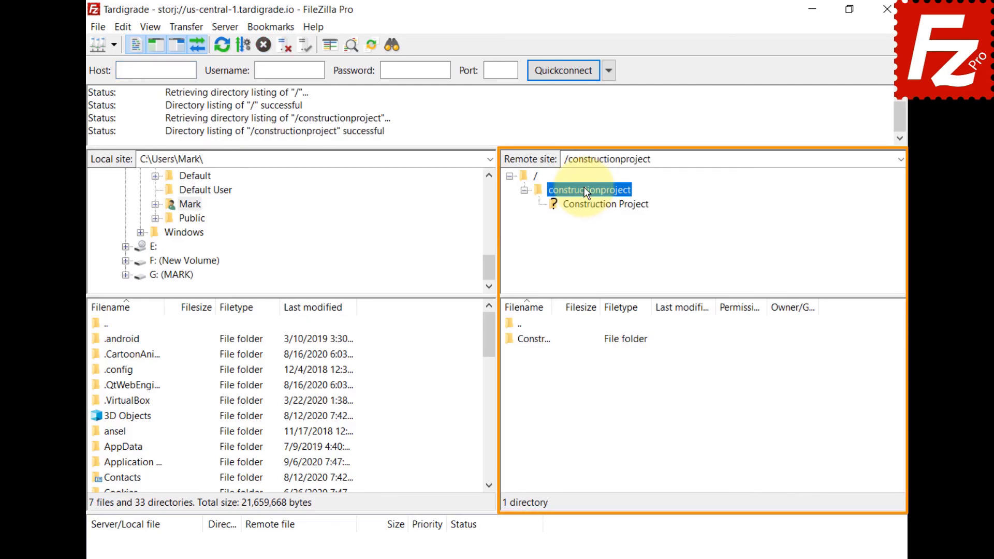
{"action": "left_click", "coordinate": [588, 206]}
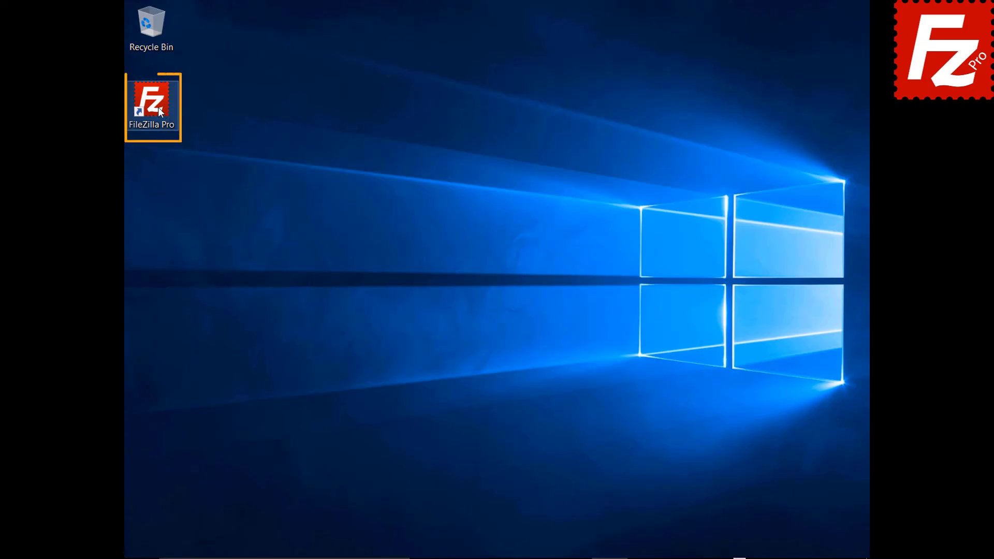
- Launch FileZilla Pro and go to the Transfers > MIME Types page in Settings
{"action": "double_click", "coordinate": [159, 108]}
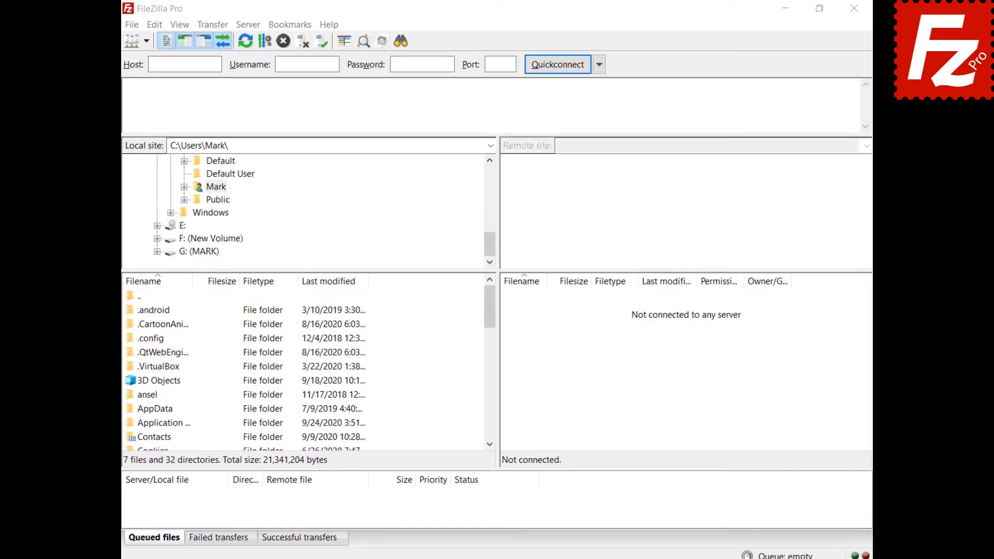
{"action": "left_click", "coordinate": [157, 28]}
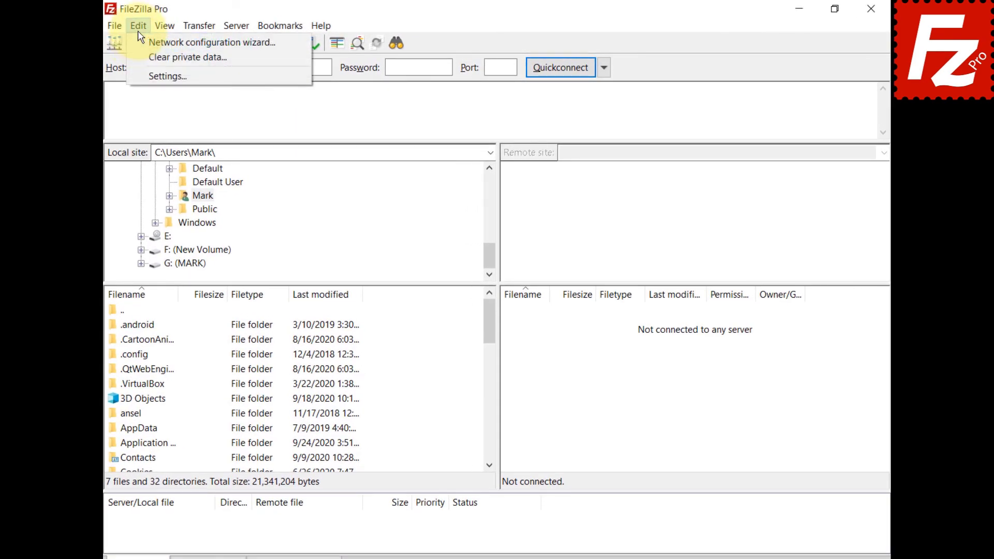
{"action": "left_click", "coordinate": [135, 76]}
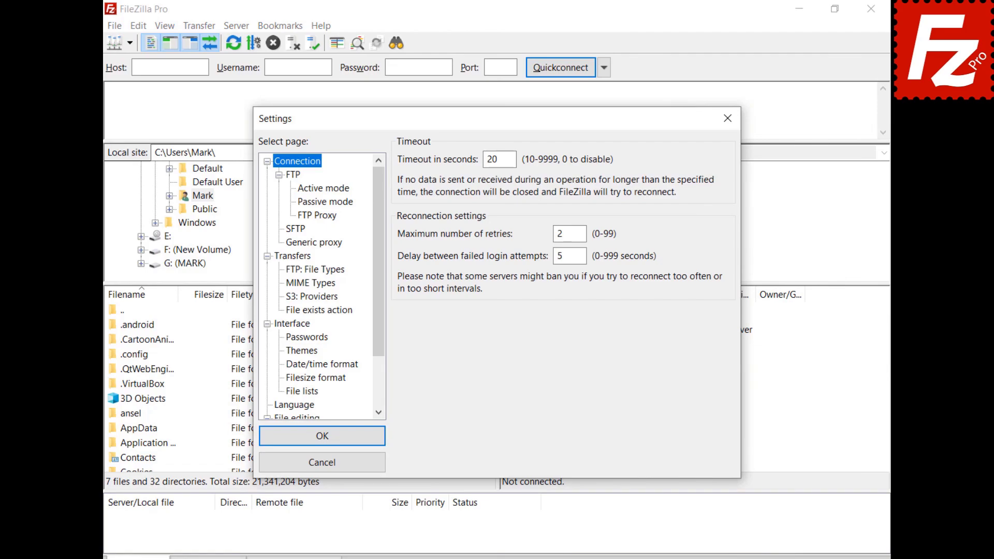
{"action": "left_click", "coordinate": [287, 257]}
{"action": "left_click", "coordinate": [290, 283]}
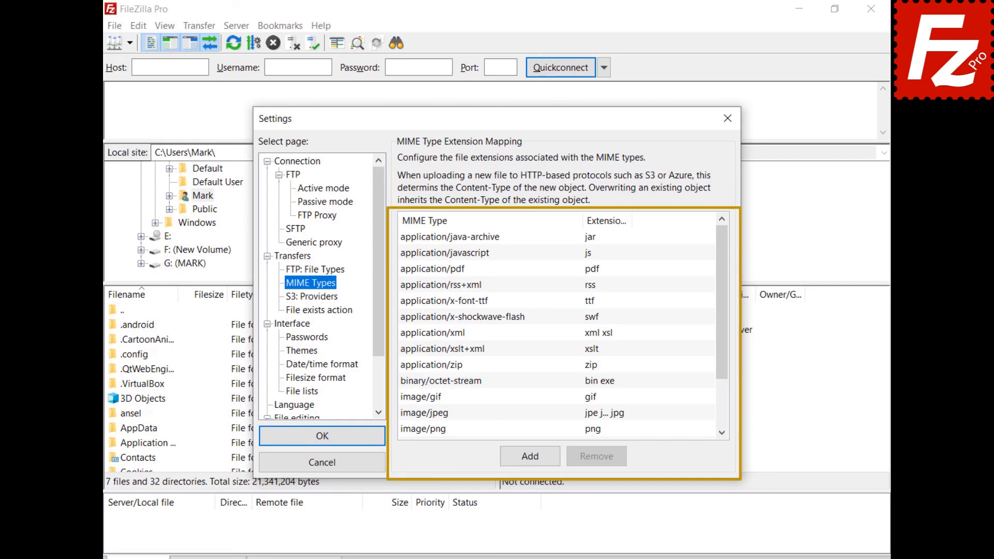
- Add a MIME type entry video/mp4 with extension mp4
{"action": "left_click", "coordinate": [529, 455]}
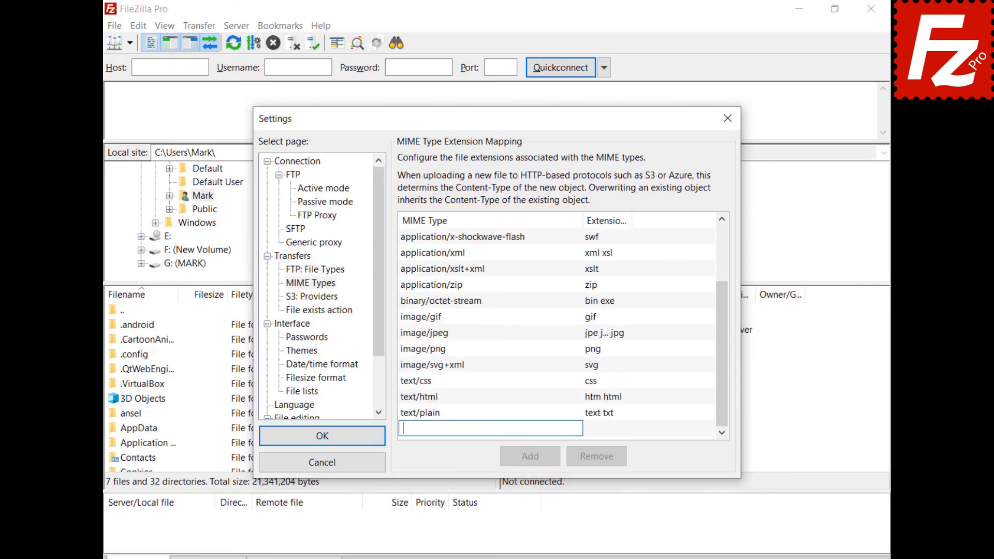
{"action": "type", "text": "video/mp4"}
{"action": "left_click", "coordinate": [595, 428]}
{"action": "left_click", "coordinate": [596, 429]}
{"action": "type", "text": "mp"}
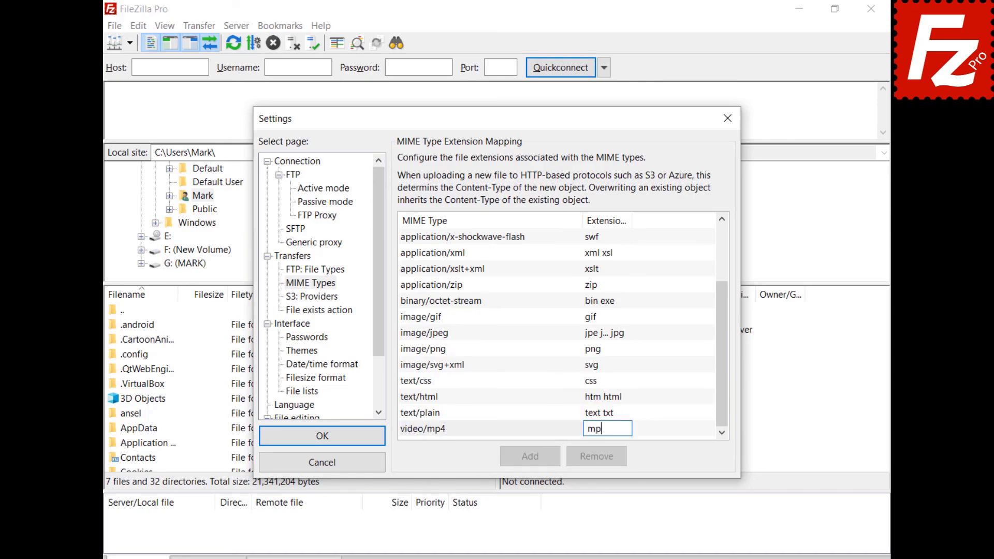
{"action": "type", "text": "4"}
{"action": "key", "text": "Return"}
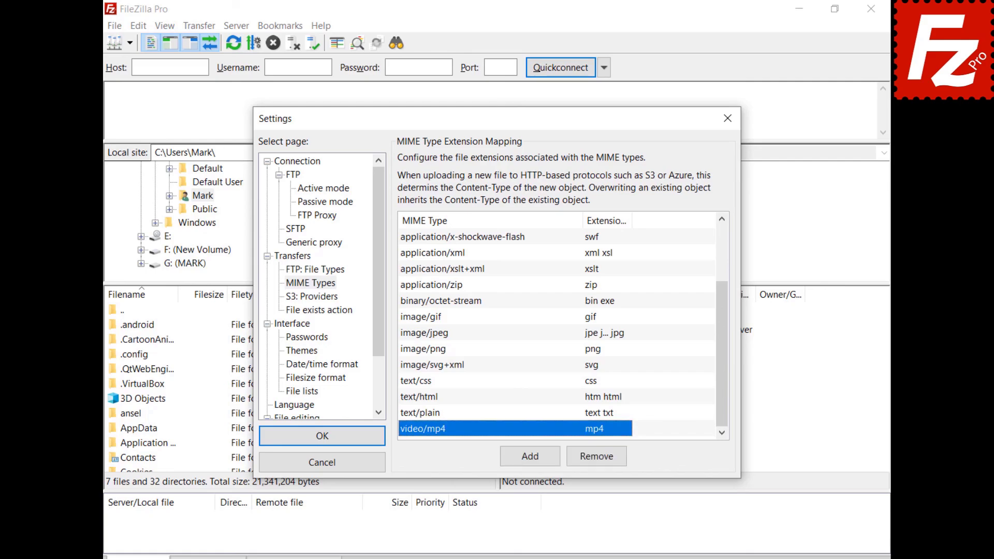